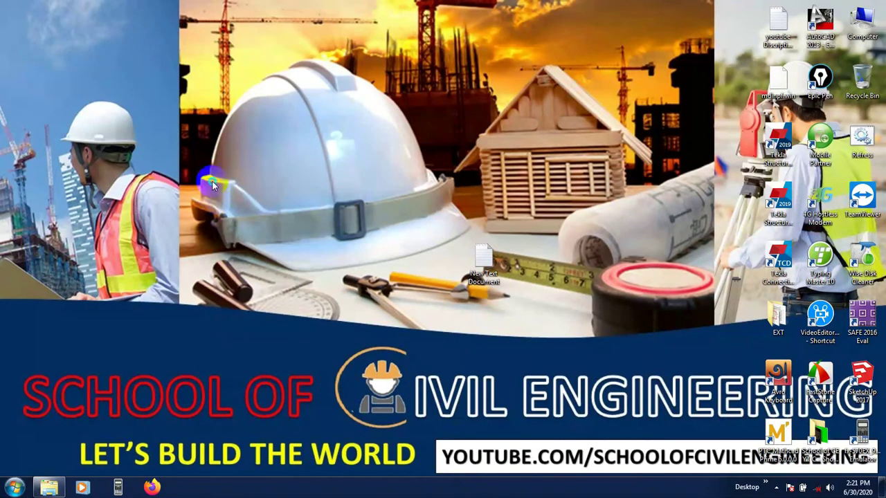
# Create a new Microsoft Word Document on the desktop from the right-click New menu
pyautogui.rightClick(212, 184)
pyautogui.rightClick(213, 166)
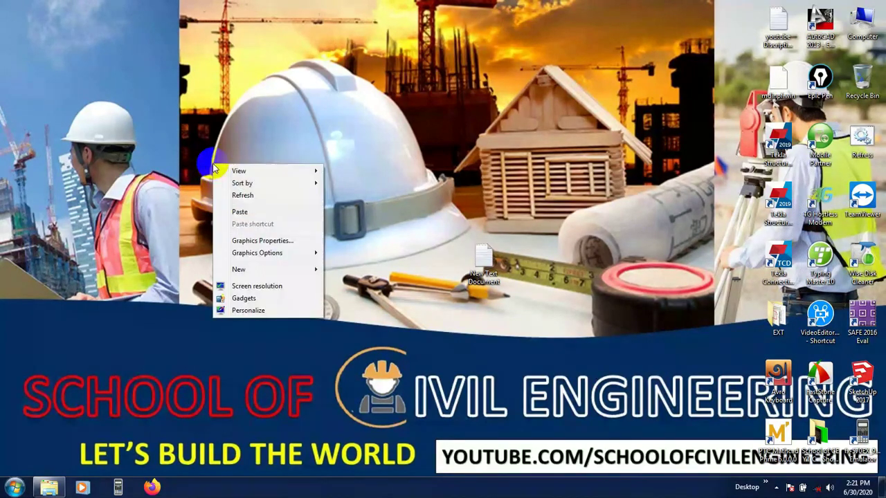
pyautogui.moveTo(249, 259)
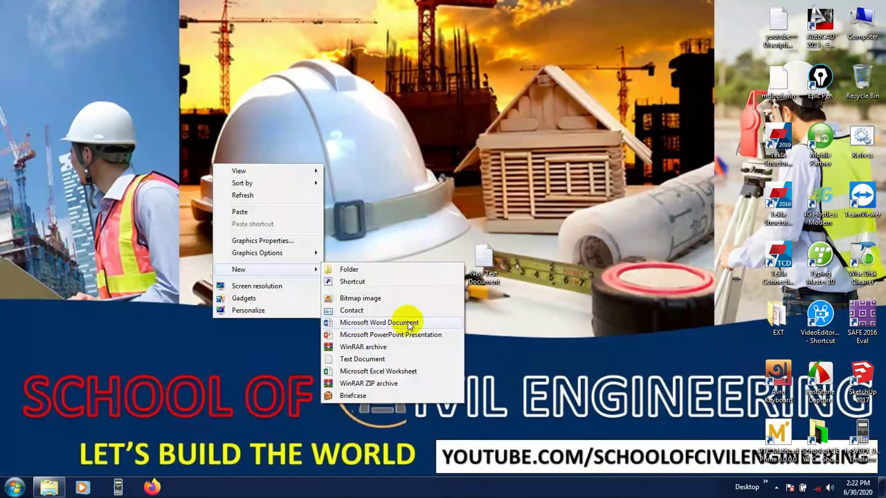
pyautogui.click(380, 325)
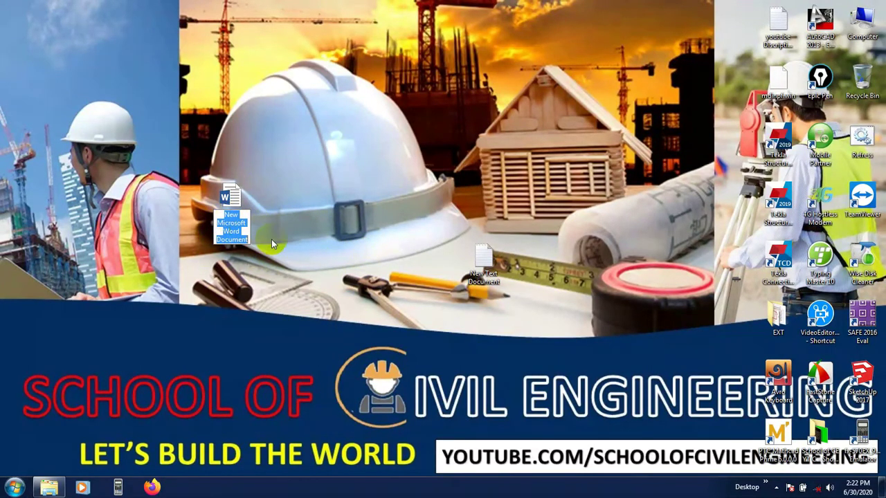
pyautogui.press('Return')
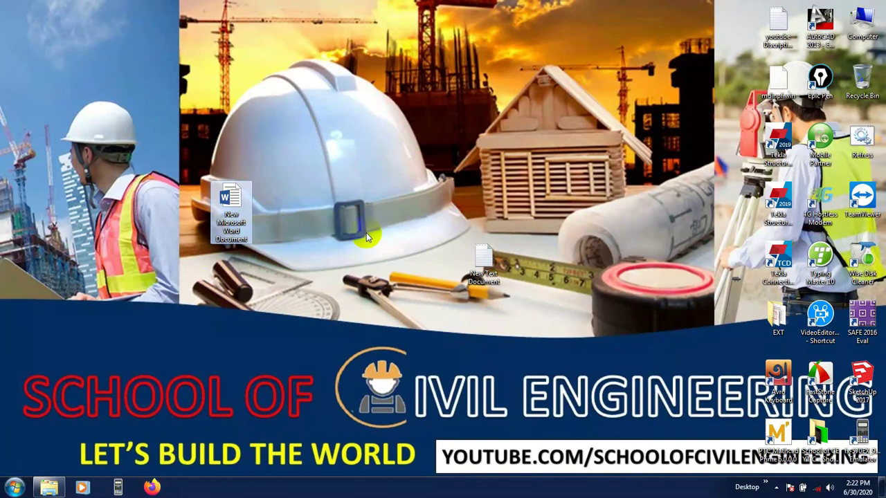
# Rename the new file to SOCE DEMO and open it in Word
pyautogui.click(238, 216)
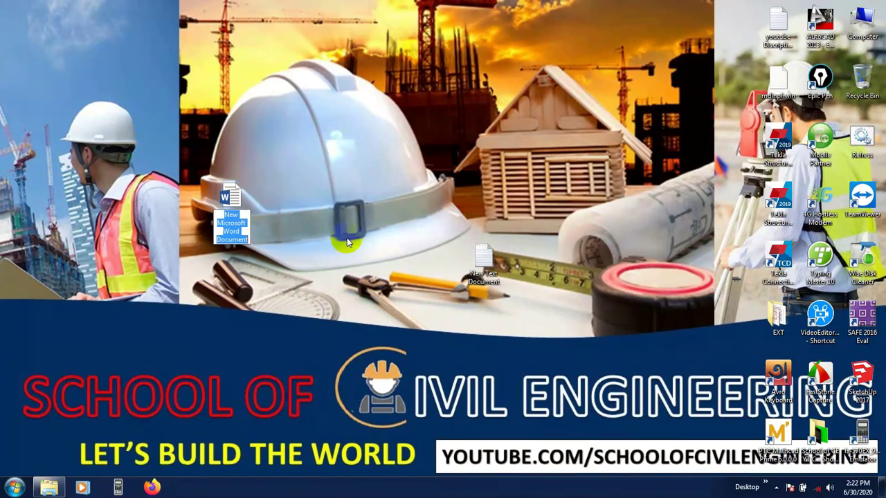
pyautogui.press('Return')
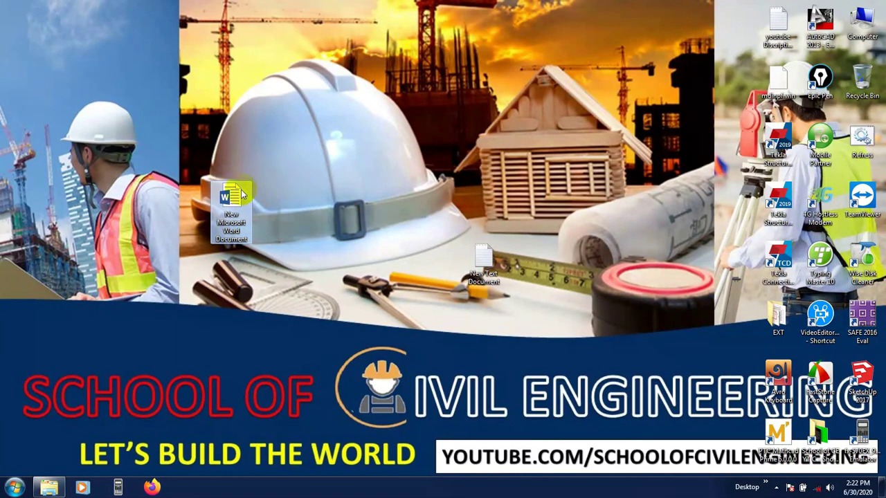
pyautogui.click(238, 232)
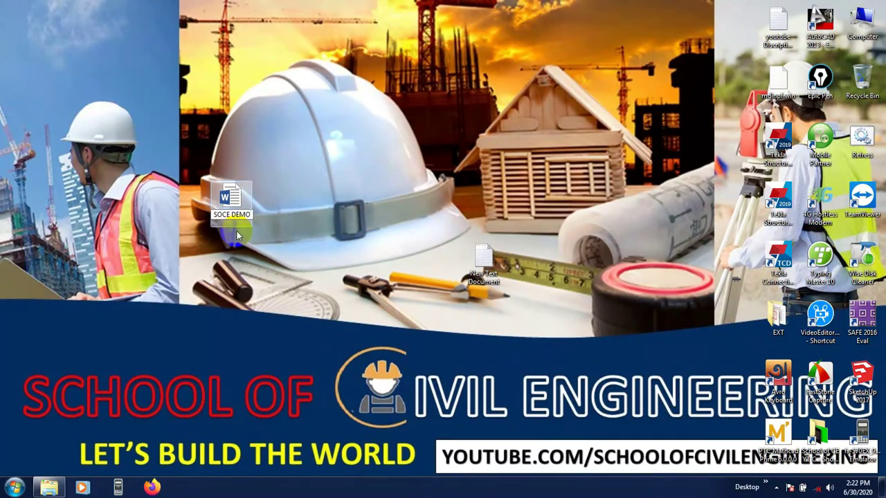
pyautogui.click(237, 235)
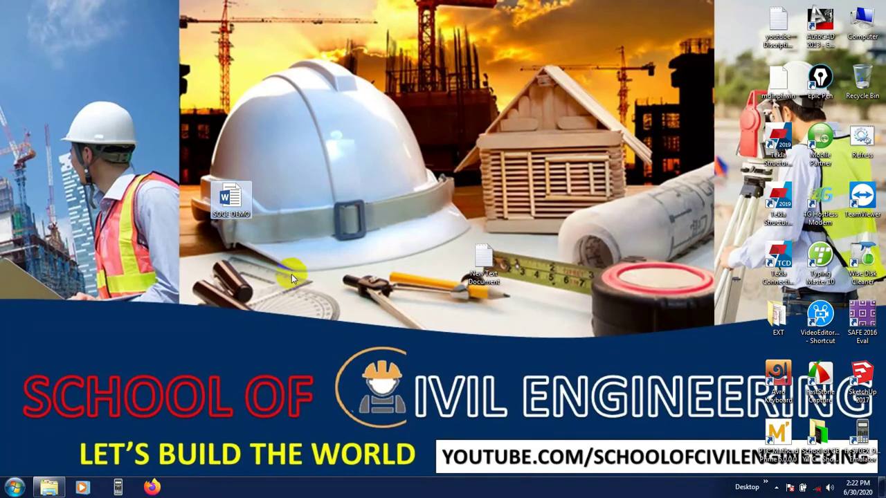
pyautogui.click(269, 159)
pyautogui.moveTo(191, 150); pyautogui.dragTo(309, 257)
pyautogui.doubleClick(231, 196)
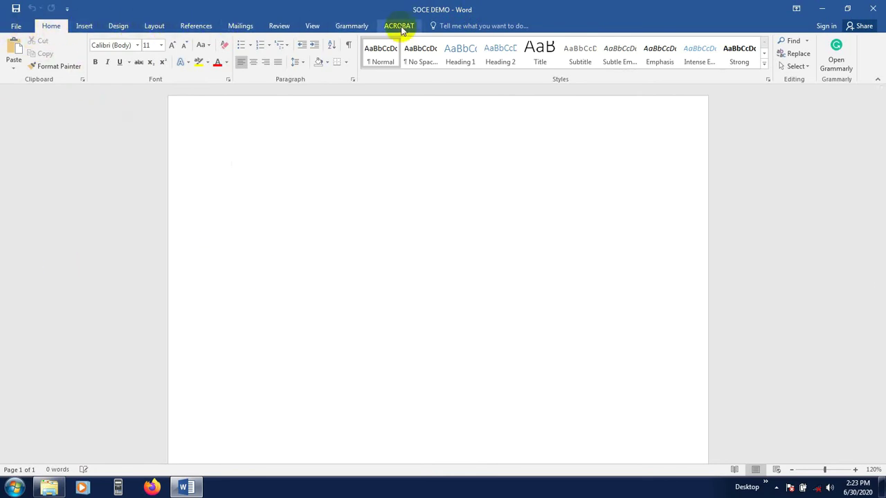
pyautogui.click(18, 26)
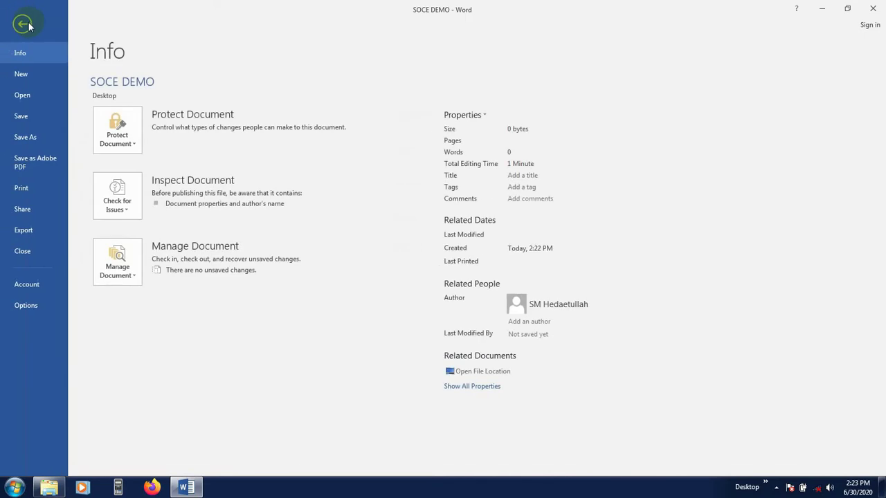
pyautogui.click(23, 24)
pyautogui.click(13, 25)
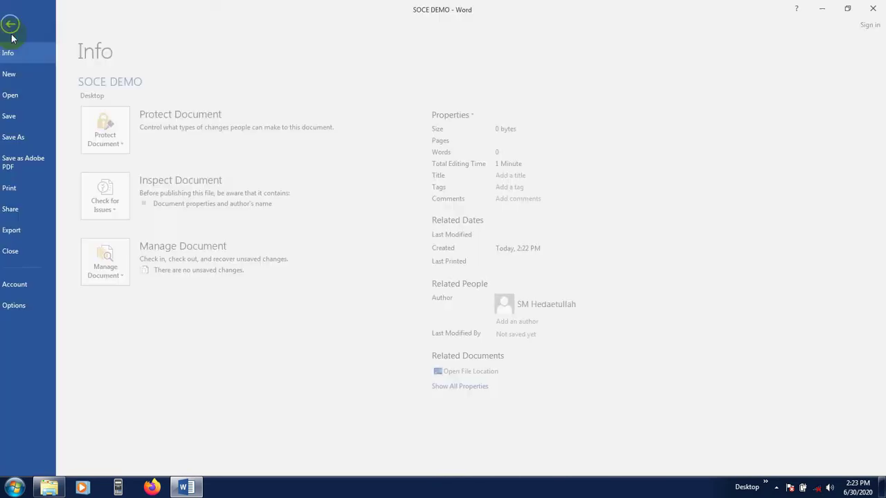
pyautogui.click(21, 25)
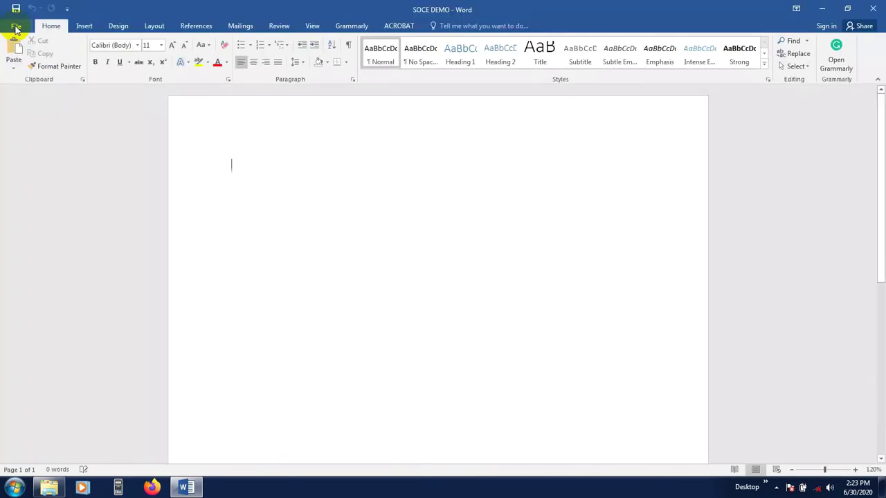
pyautogui.click(83, 27)
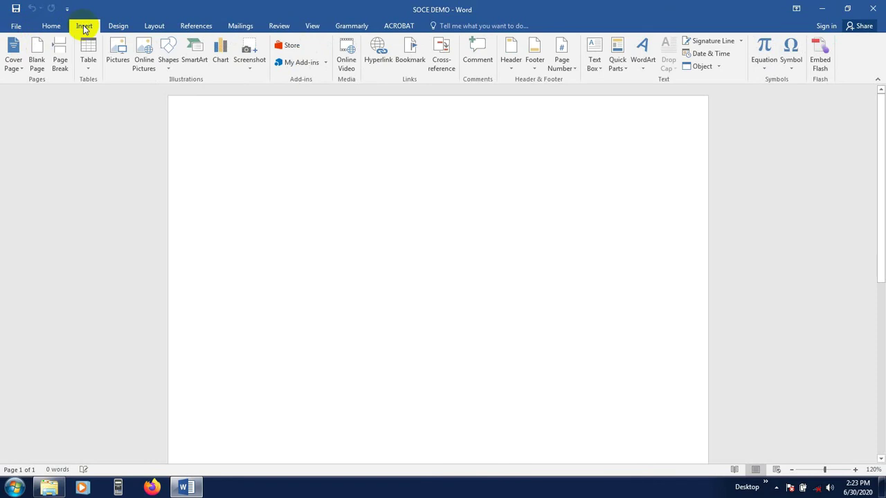
pyautogui.click(118, 26)
pyautogui.click(151, 27)
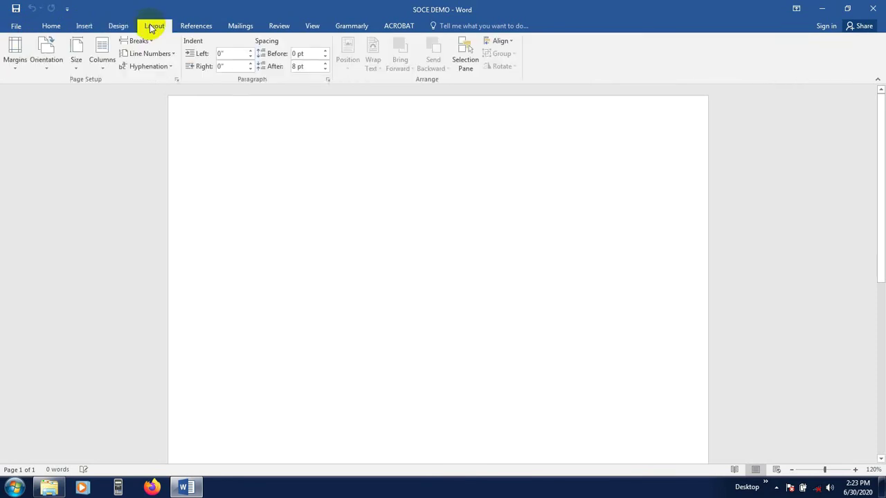
pyautogui.click(196, 26)
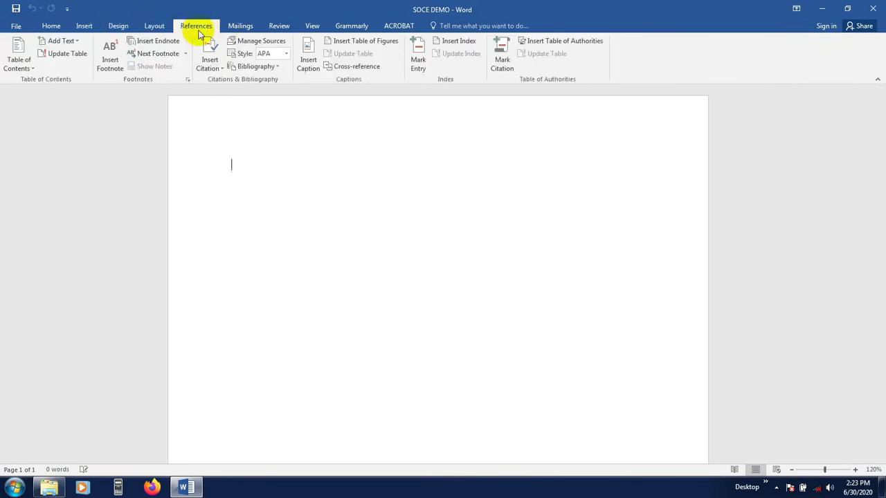
pyautogui.click(246, 28)
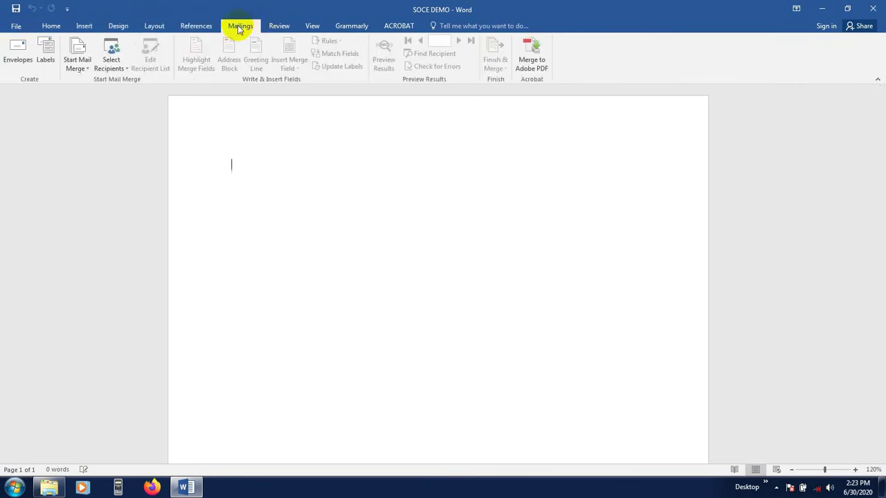
pyautogui.click(281, 27)
pyautogui.click(311, 28)
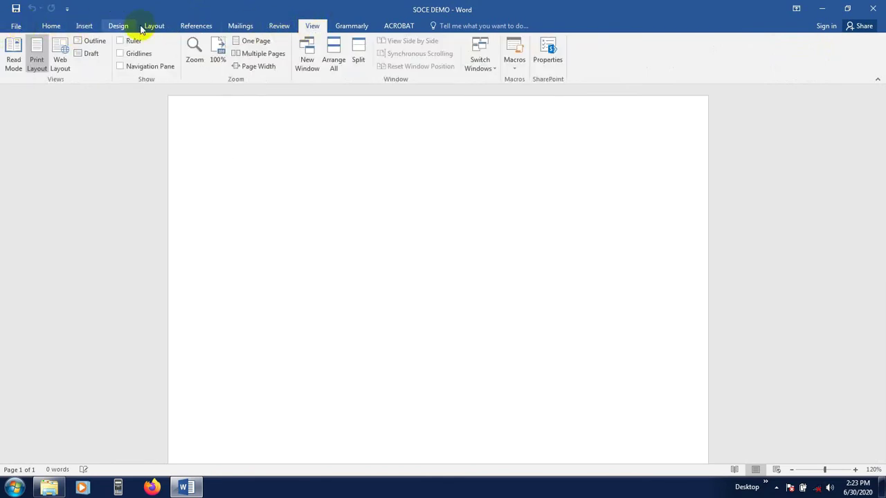
pyautogui.click(52, 28)
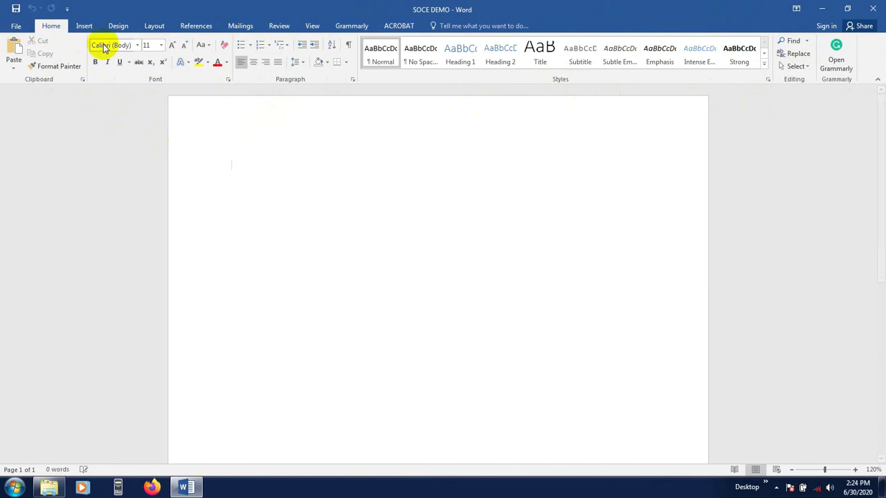
pyautogui.click(77, 28)
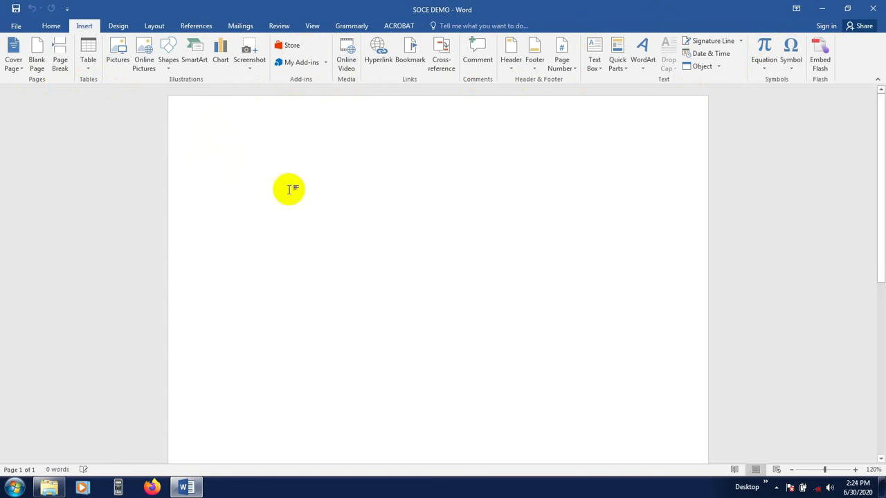
pyautogui.click(118, 26)
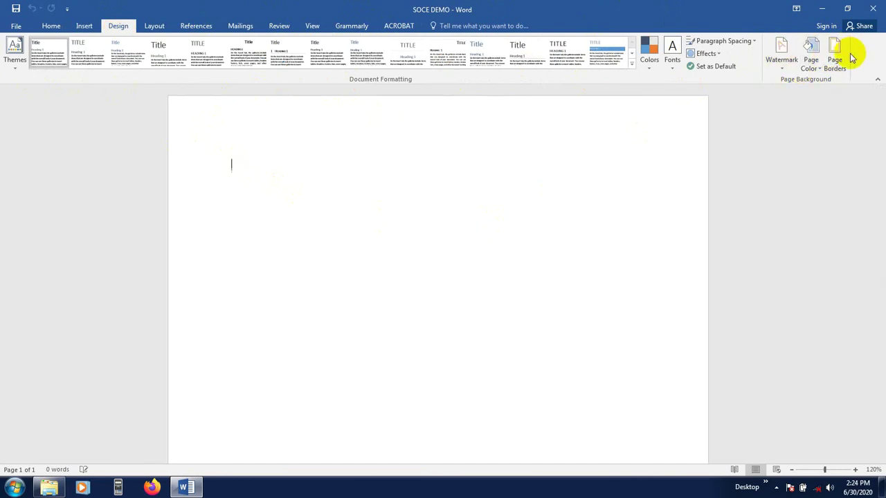
pyautogui.click(155, 27)
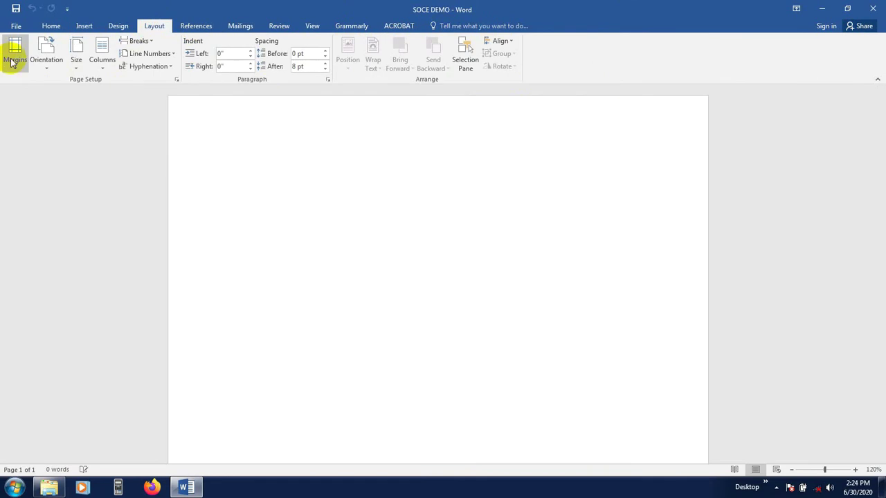
pyautogui.click(198, 26)
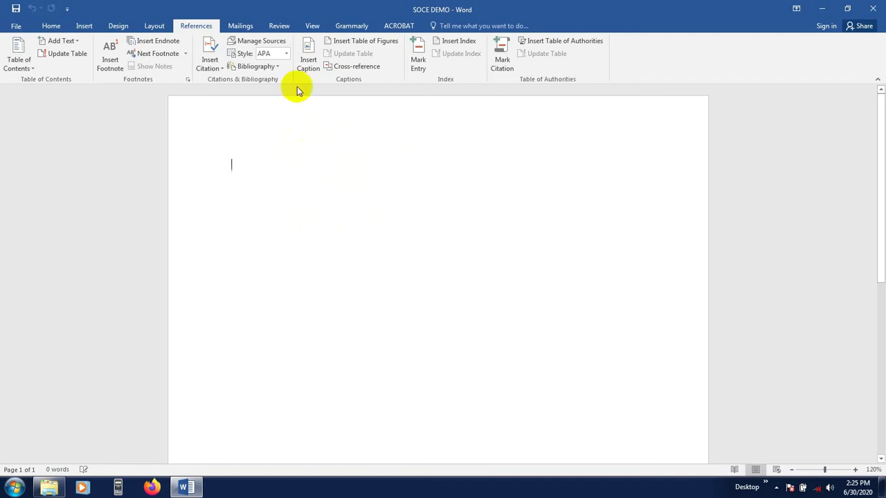
pyautogui.click(245, 26)
pyautogui.click(280, 28)
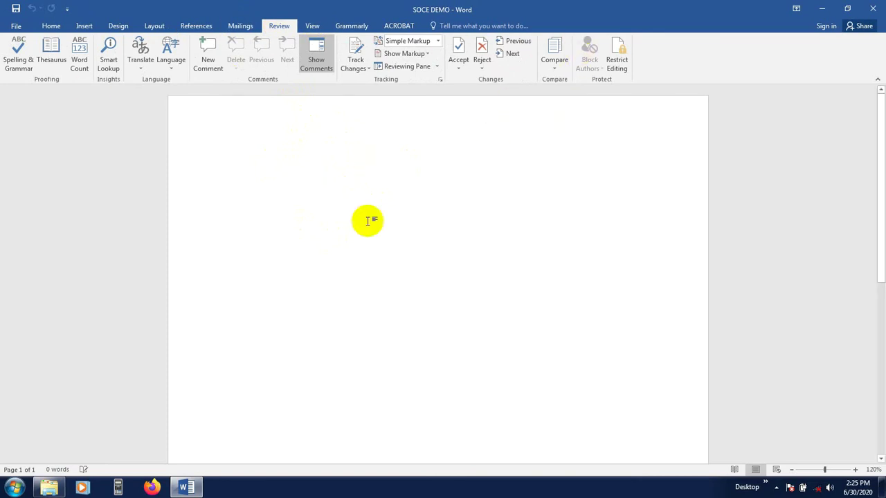
pyautogui.click(311, 27)
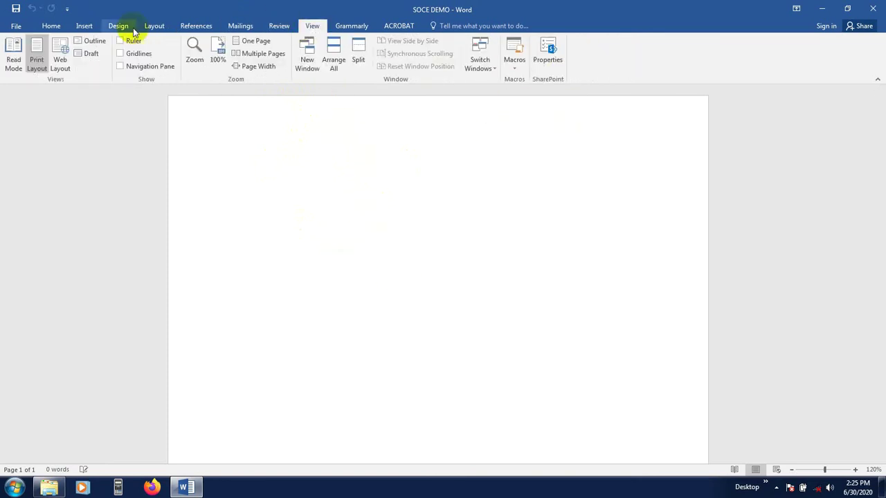
pyautogui.click(48, 26)
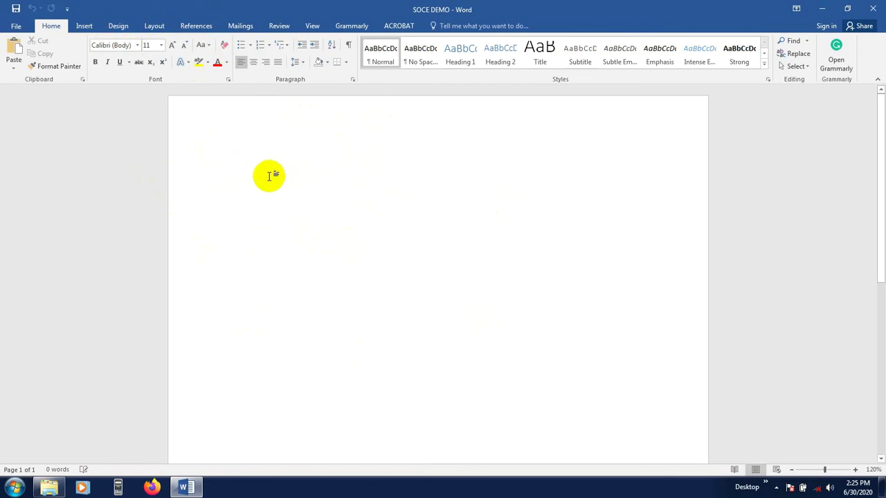
# Type placeholder words, ending with the single line 'Fdsajl kjsd lf'
pyautogui.write('sdfsadf ')
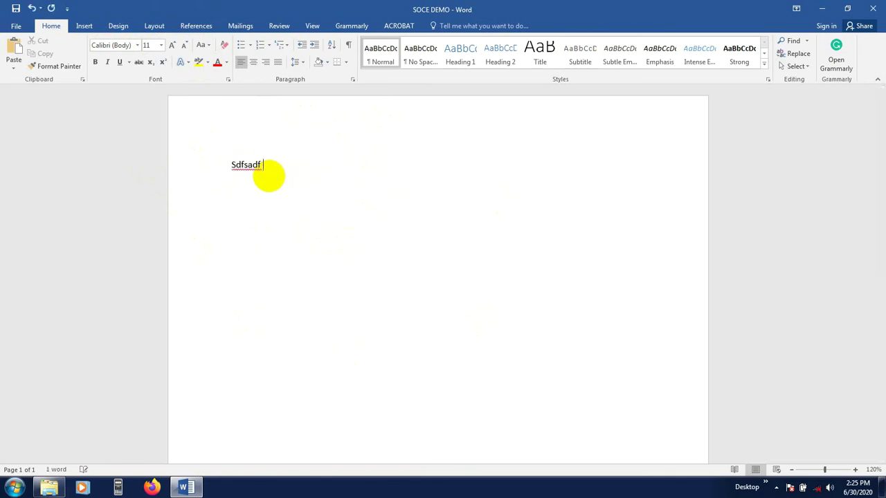
pyautogui.write('fsd ds')
pyautogui.write('Dsf s')
pyautogui.press('BackSpace')
pyautogui.press('BackSpace')
pyautogui.press('BackSpace')
pyautogui.press('BackSpace')
pyautogui.press('BackSpace')
pyautogui.press('BackSpace')
pyautogui.press('BackSpace')
pyautogui.press('BackSpace')
pyautogui.press('BackSpace')
pyautogui.press('BackSpace')
pyautogui.press('BackSpace')
pyautogui.press('BackSpace')
pyautogui.press('BackSpace')
pyautogui.press('BackSpace')
pyautogui.press('BackSpace')
pyautogui.press('BackSpace')
pyautogui.press('BackSpace')
pyautogui.press('BackSpace')
pyautogui.write('Fdsajl kjsd lf')
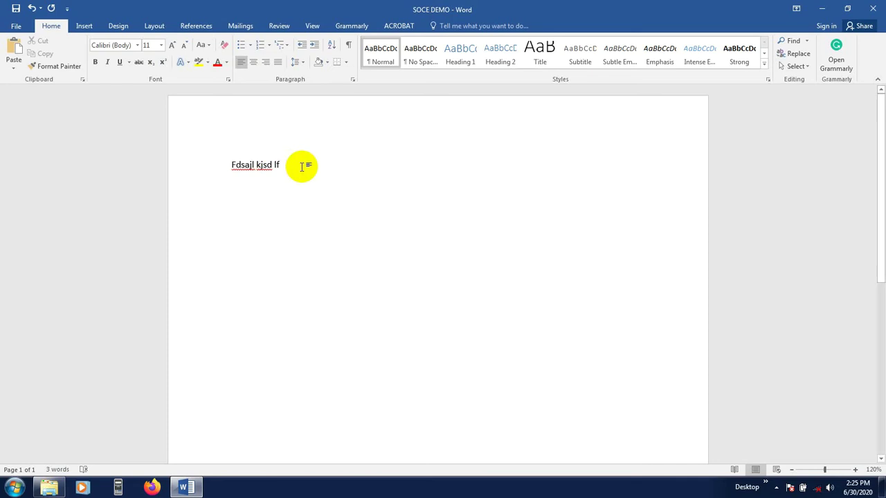
# Highlight the full 'Fdsajl kjsd lf' line from its first to its last character
pyautogui.moveTo(293, 168); pyautogui.dragTo(188, 166)
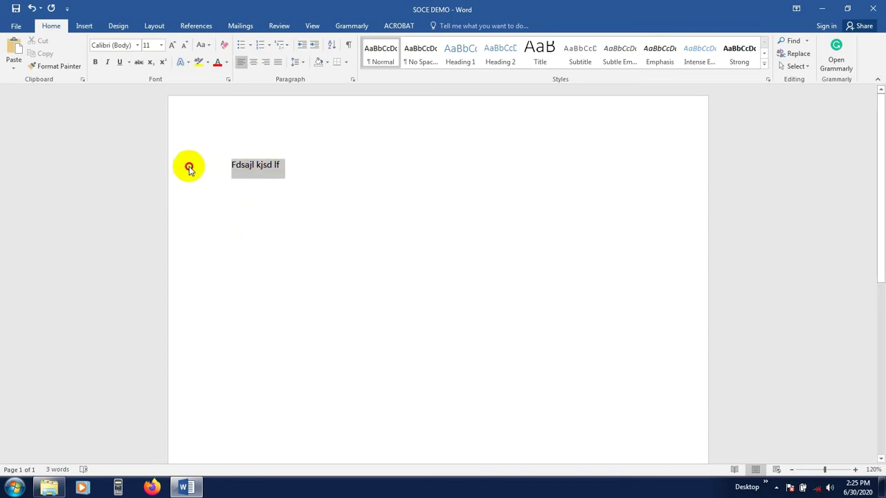
pyautogui.click(292, 187)
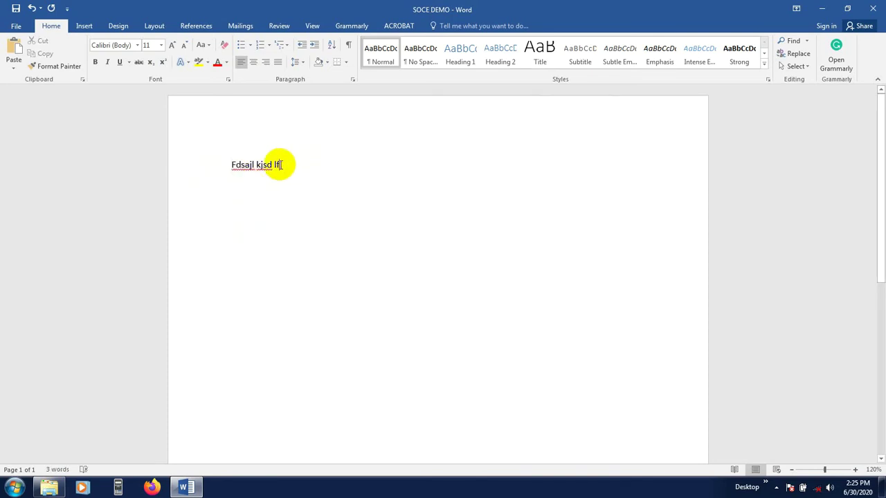
pyautogui.moveTo(279, 165); pyautogui.dragTo(228, 164)
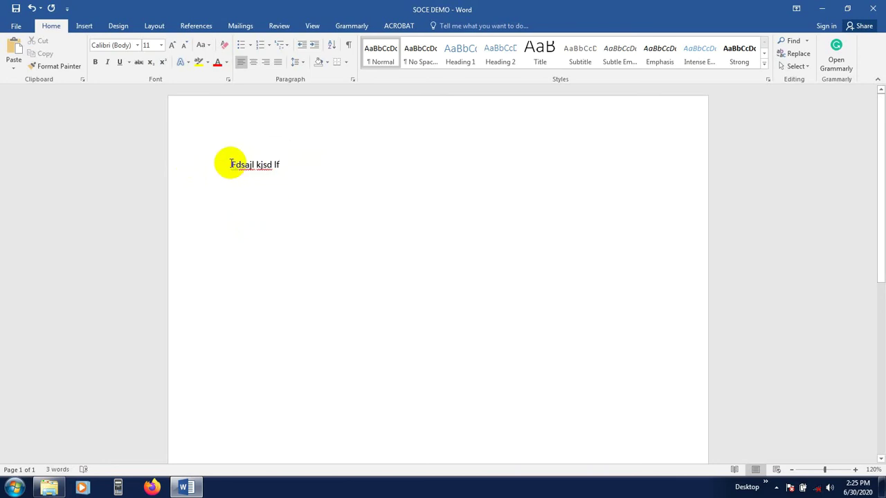
pyautogui.click(228, 165)
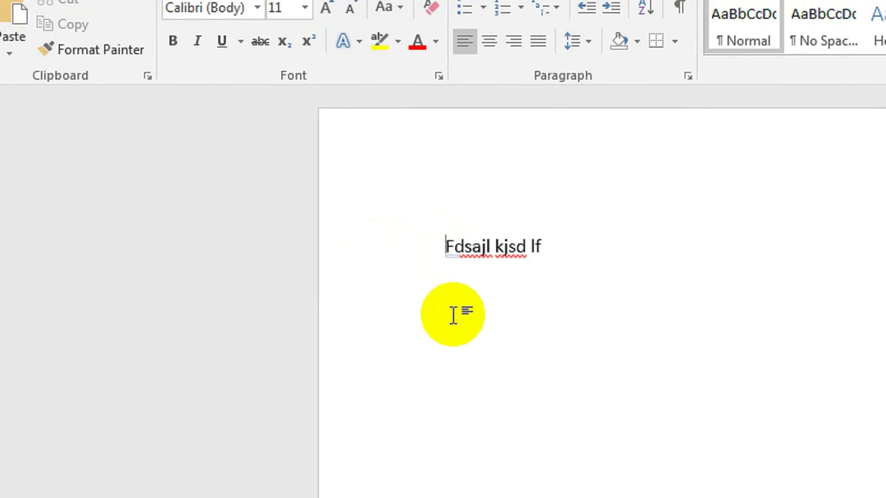
pyautogui.click(440, 247)
pyautogui.moveTo(440, 247); pyautogui.dragTo(591, 251)
pyautogui.hotkey('ctrl', 'c')
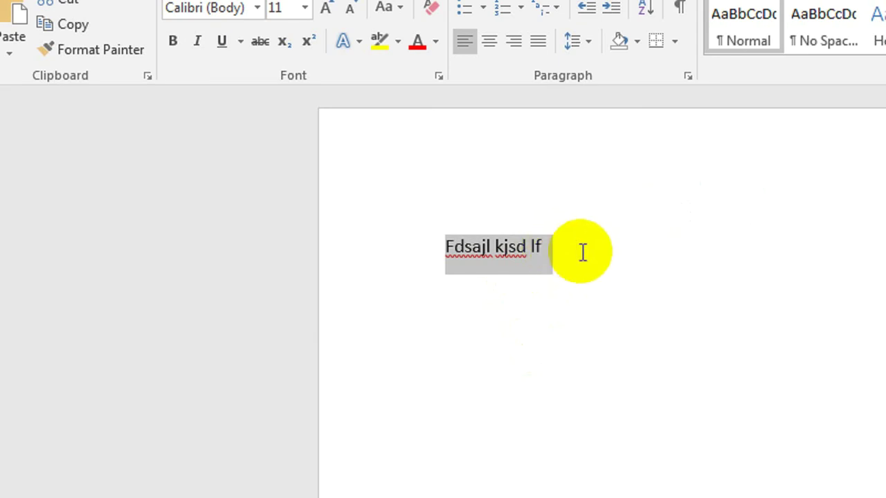
# Copy the 'Fdsajl kjsd lf' line and paste copies beneath it, keeping source formatting
pyautogui.rightClick(524, 246)
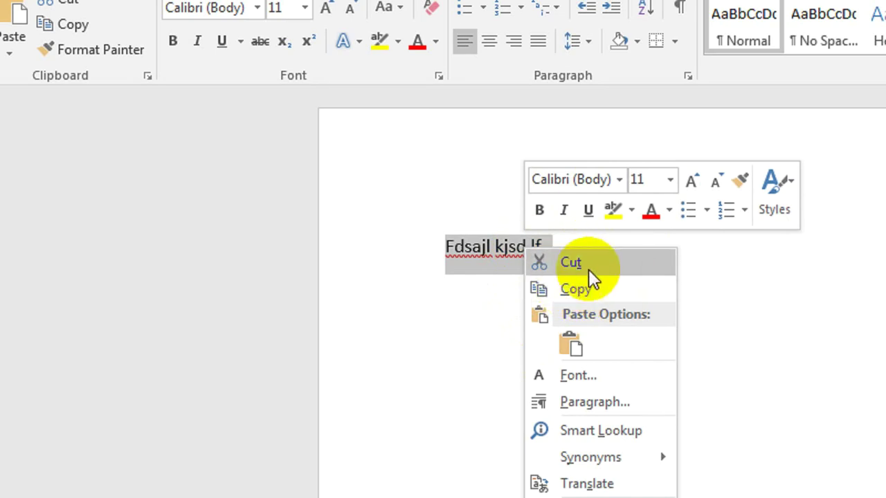
pyautogui.click(702, 282)
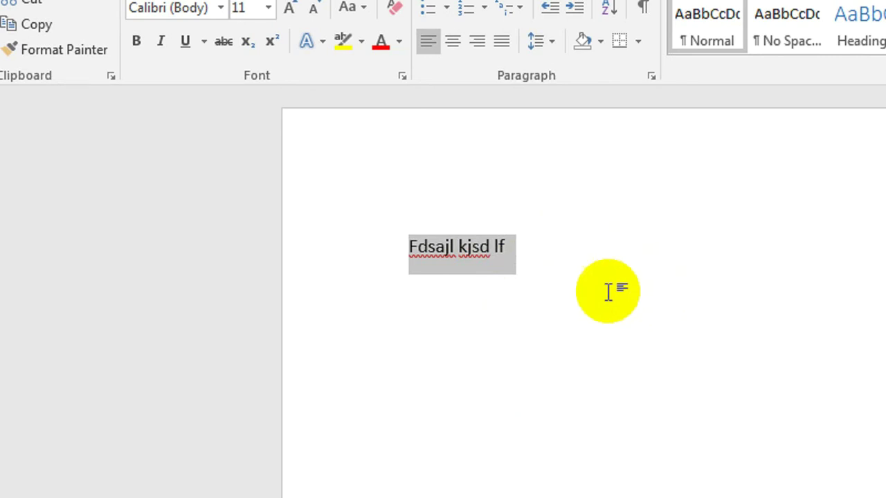
pyautogui.click(491, 308)
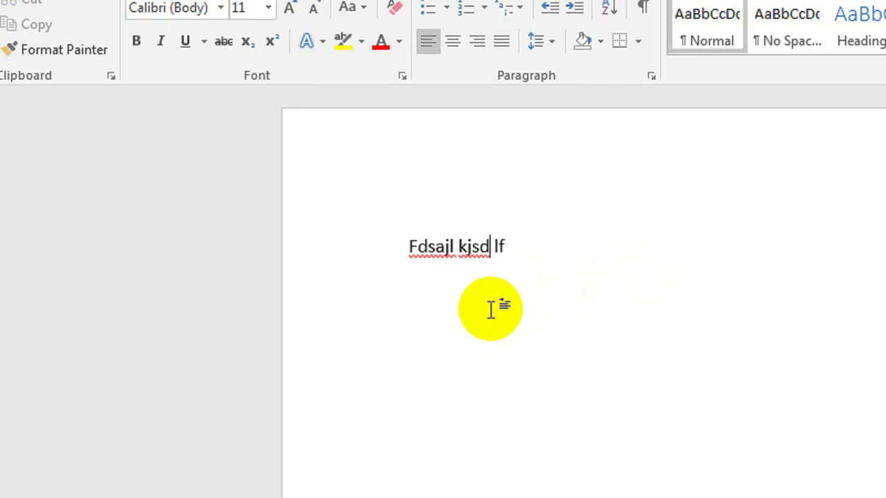
pyautogui.click(562, 273)
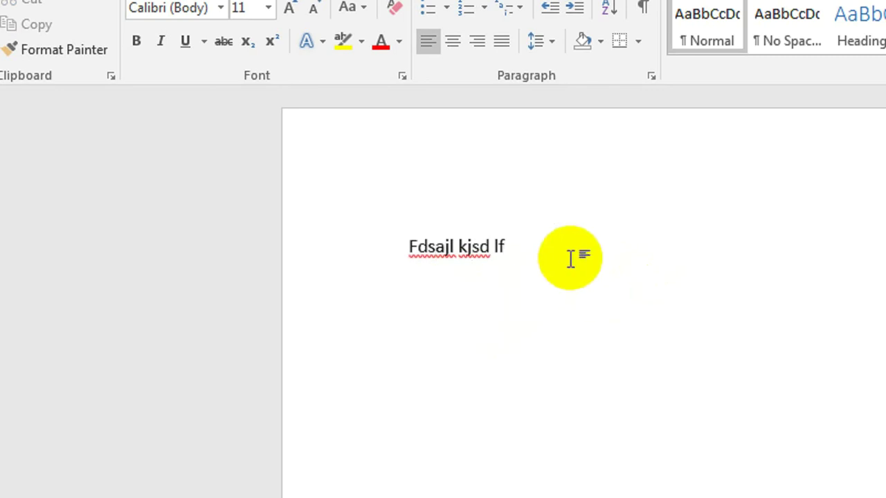
pyautogui.press('Return')
pyautogui.press('Return')
pyautogui.hotkey('ctrl', 'v')
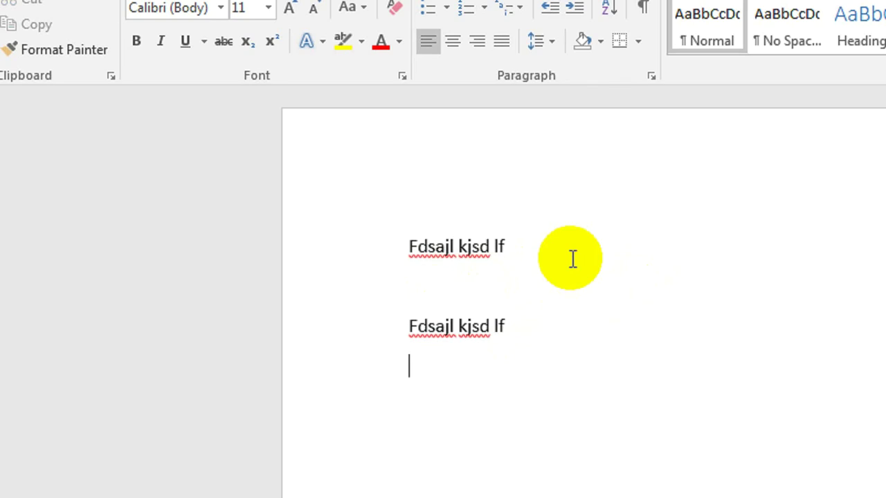
pyautogui.hotkey('ctrl', 'v')
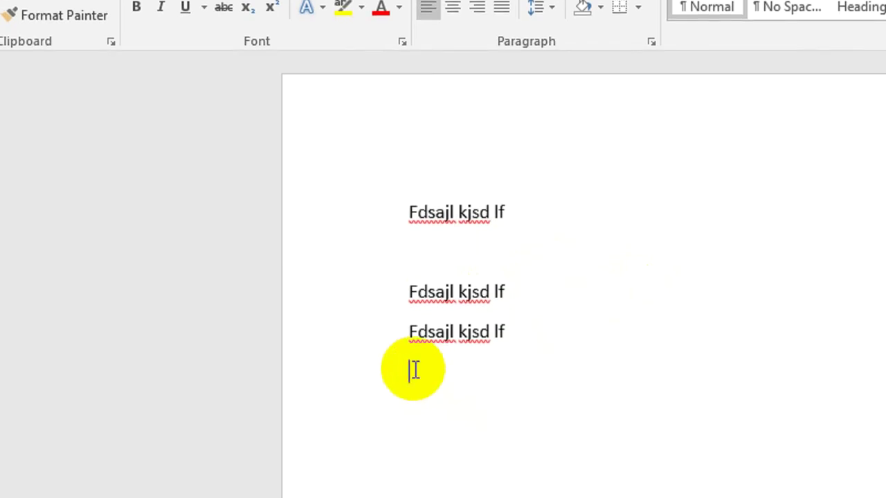
pyautogui.rightClick(415, 373)
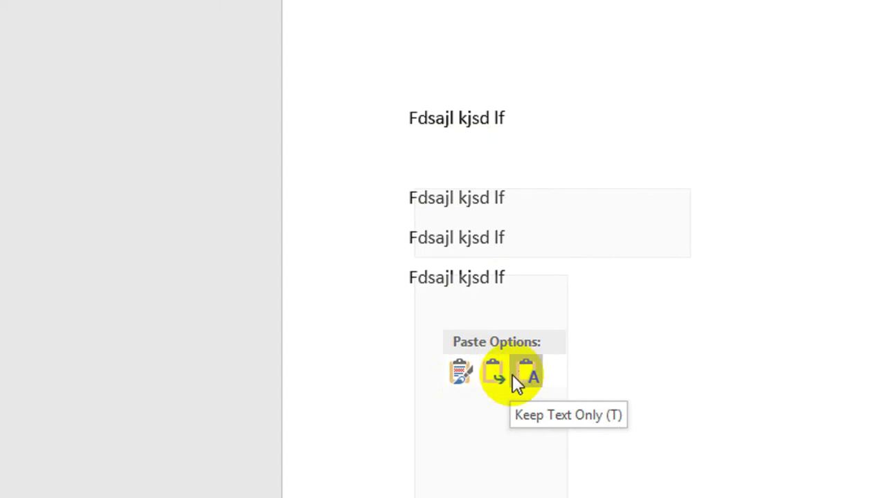
pyautogui.click(454, 373)
# Cut the fourth line and paste it further down, plus one more copy
pyautogui.moveTo(423, 192); pyautogui.dragTo(458, 180)
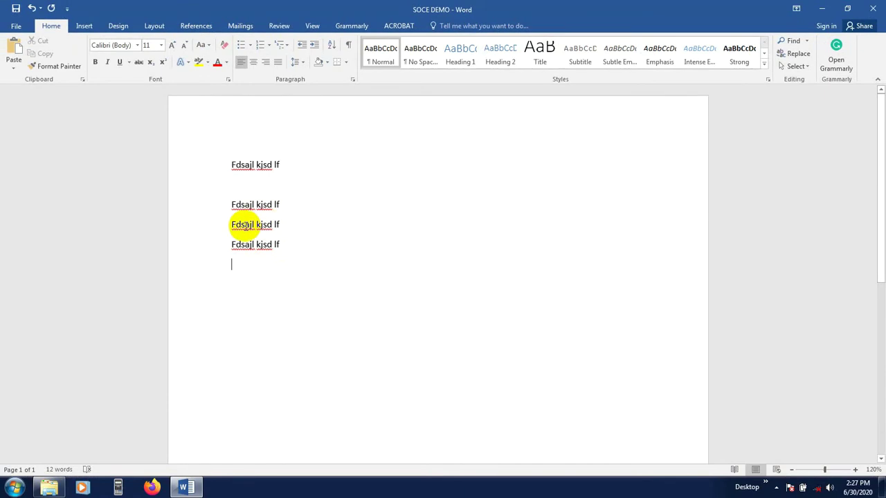
pyautogui.moveTo(233, 245); pyautogui.dragTo(316, 242)
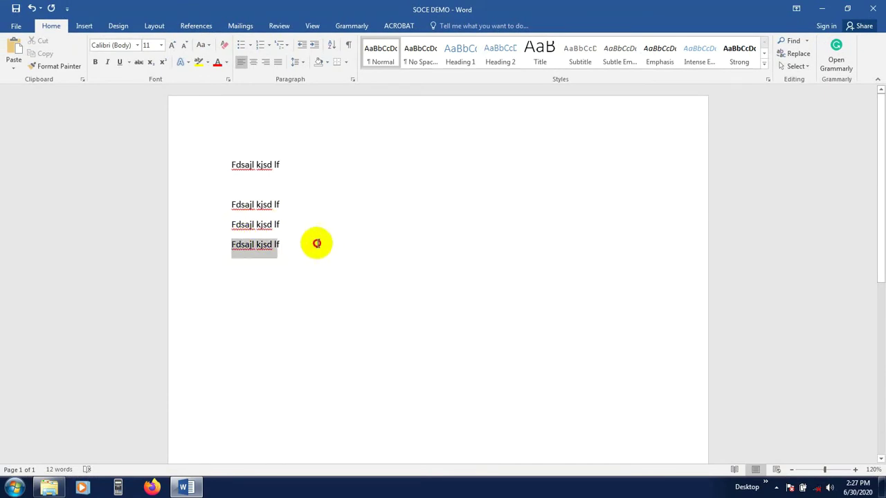
pyautogui.tripleClick(249, 251)
pyautogui.hotkey('ctrl', 'c')
pyautogui.rightClick(249, 250)
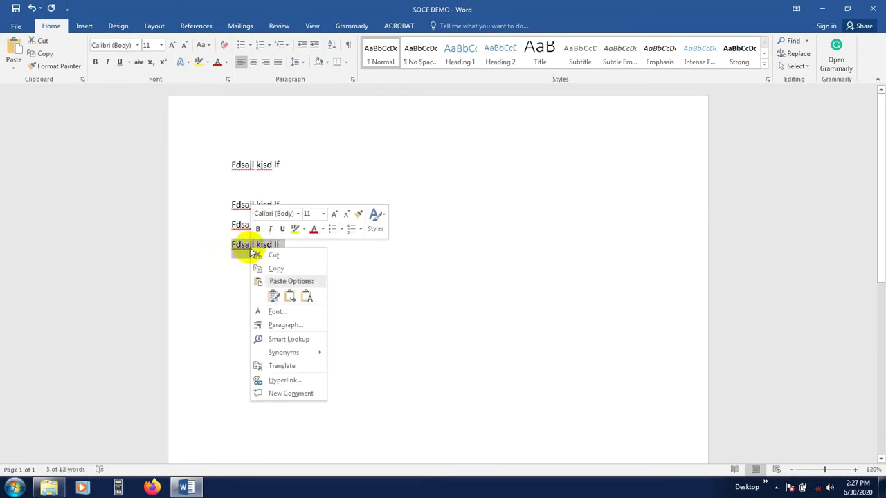
pyautogui.click(276, 257)
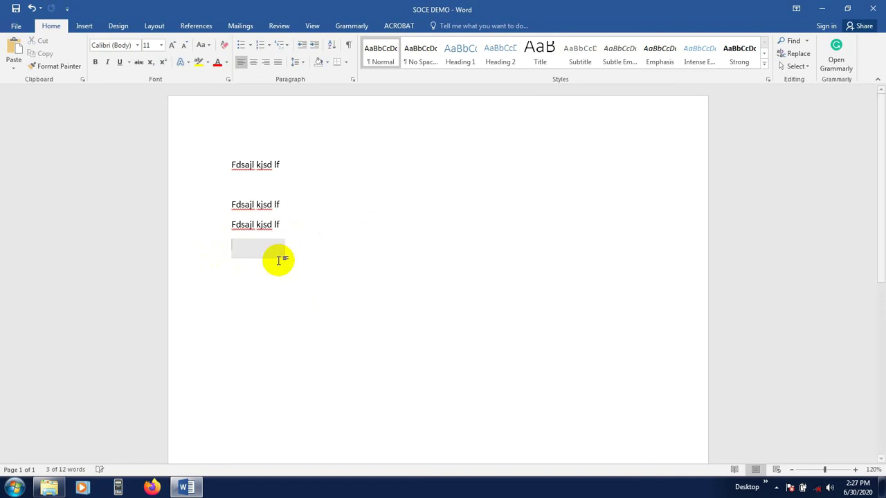
pyautogui.press('Return')
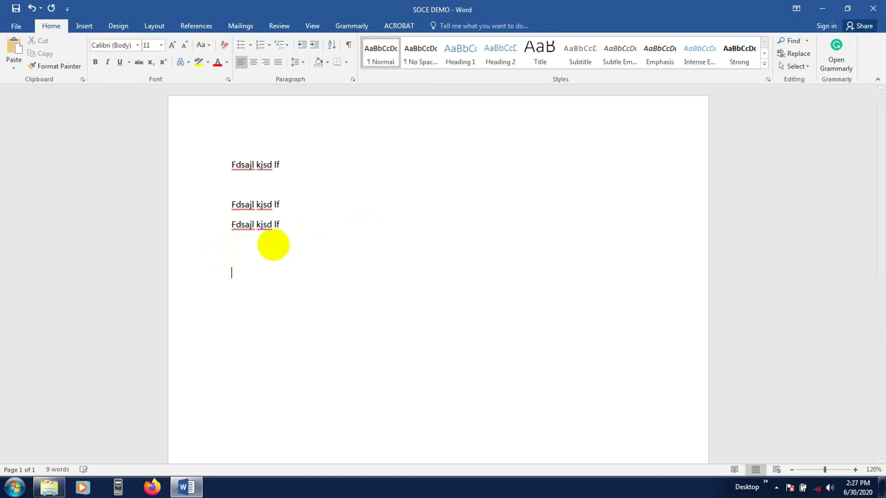
pyautogui.rightClick(239, 304)
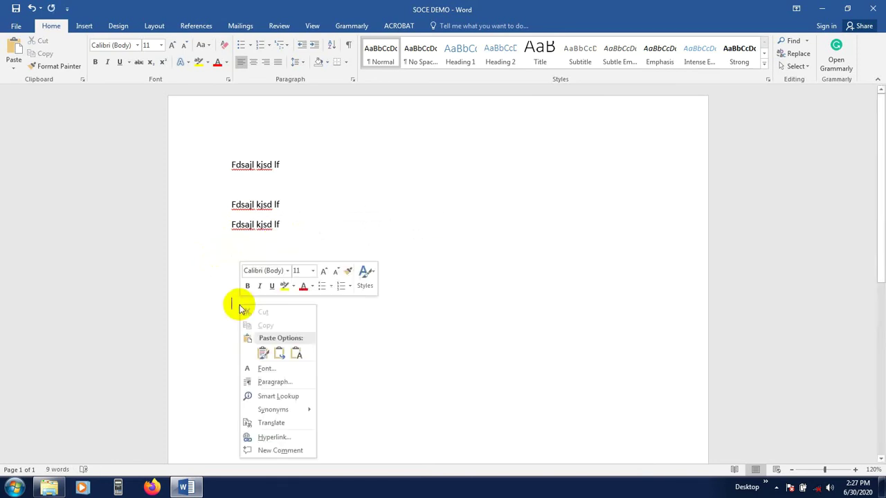
pyautogui.click(263, 354)
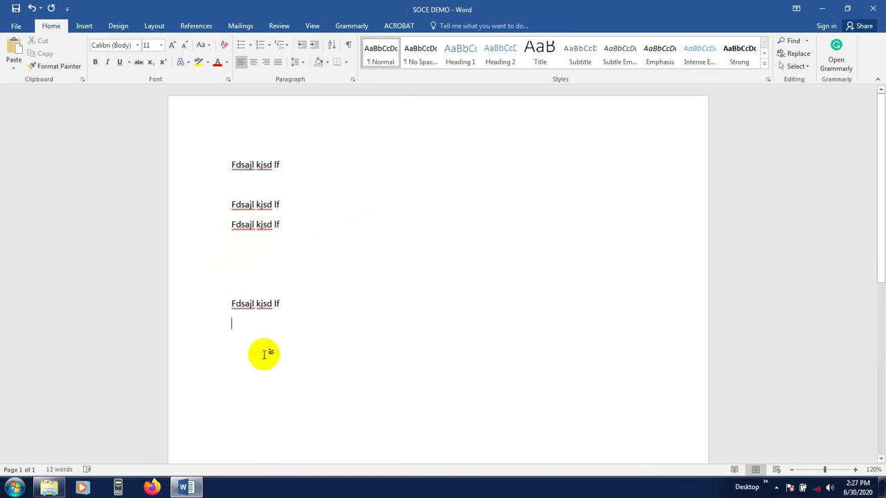
pyautogui.hotkey('ctrl', 'v')
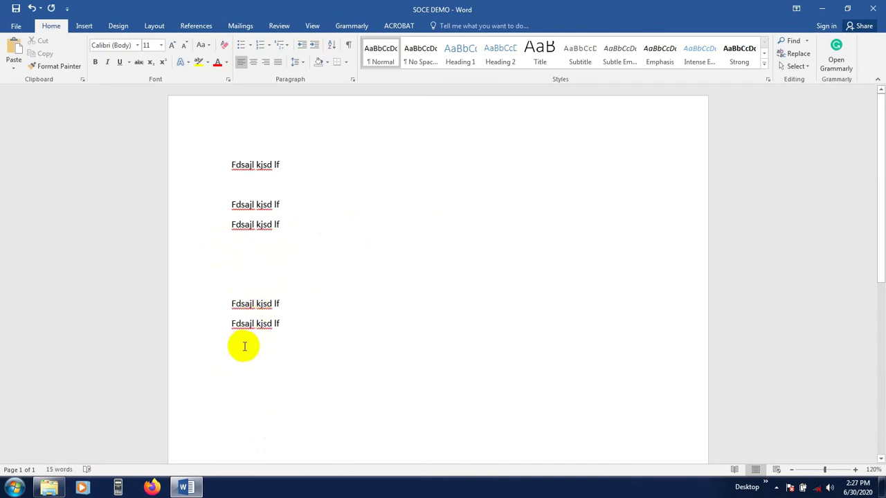
# Undo and redo the last paste twice, then undo it for good with Ctrl+Z
pyautogui.click(32, 8)
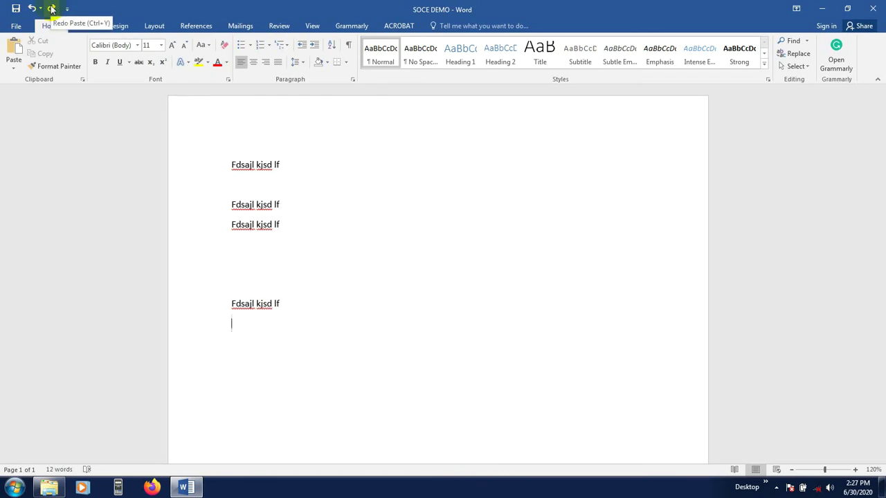
pyautogui.click(51, 8)
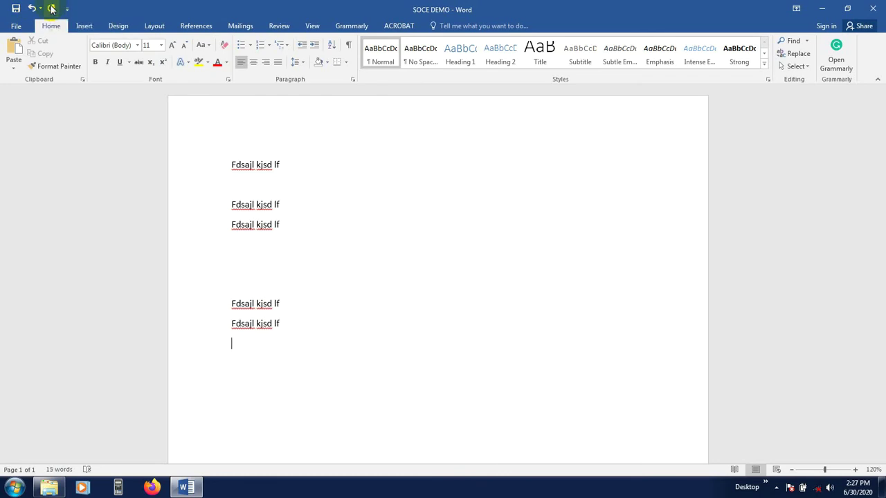
pyautogui.click(32, 10)
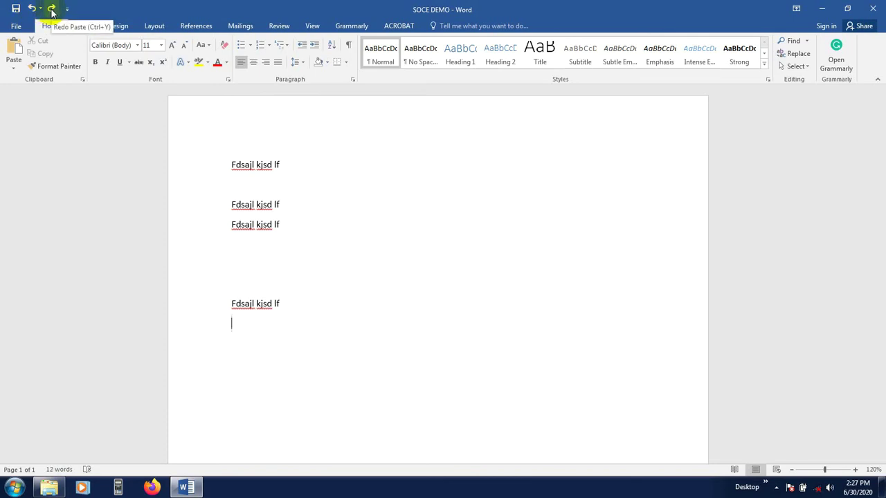
pyautogui.click(51, 9)
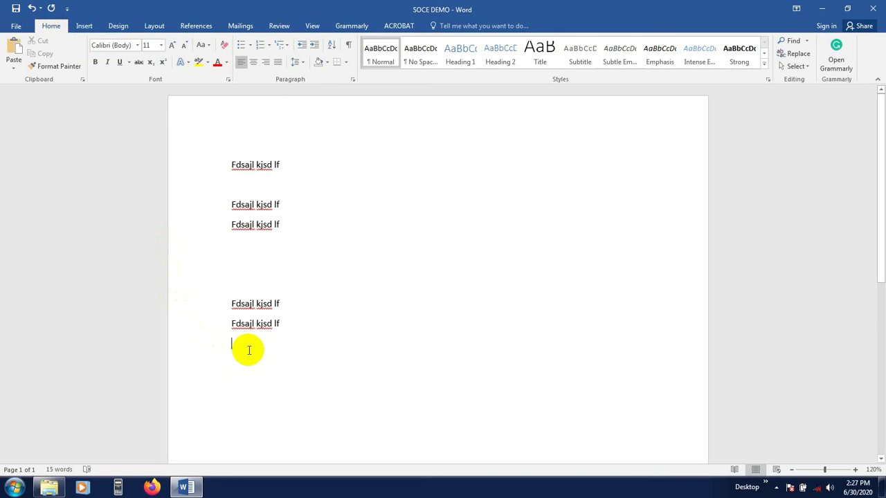
pyautogui.hotkey('ctrl', 'z')
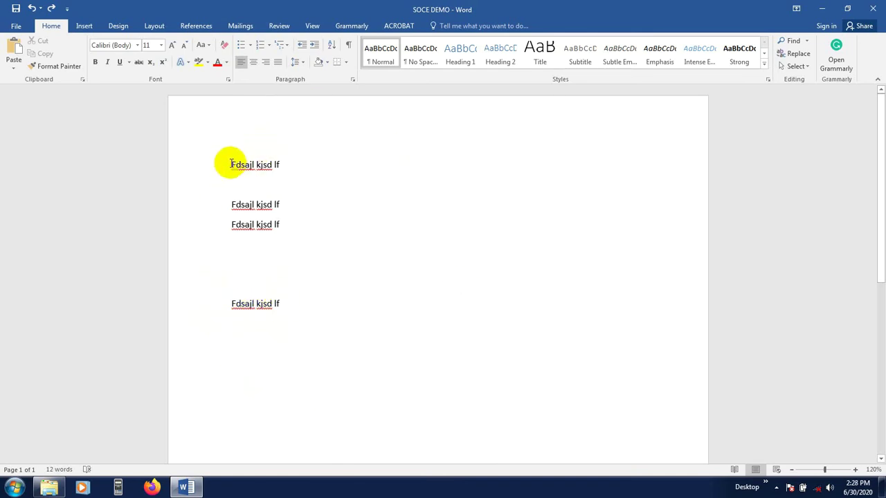
# Practise selecting the four lines by dragging, double-clicking and Ctrl+A
pyautogui.moveTo(231, 164); pyautogui.dragTo(323, 329)
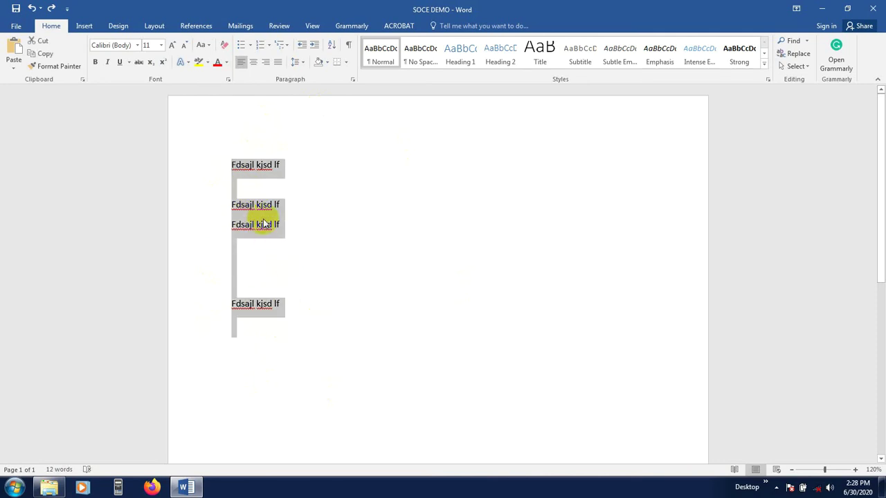
pyautogui.click(253, 198)
pyautogui.doubleClick(233, 164)
pyautogui.moveTo(247, 177); pyautogui.dragTo(305, 334)
pyautogui.click(295, 339)
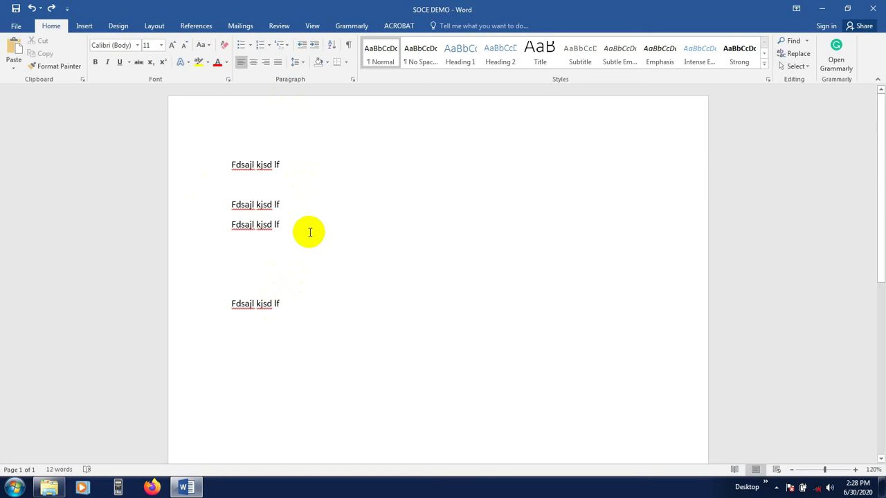
pyautogui.hotkey('ctrl', 'a')
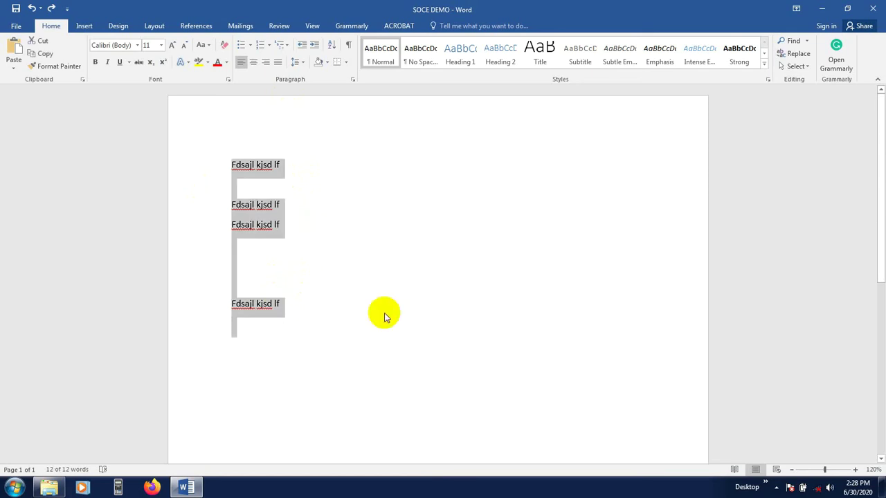
pyautogui.click(384, 313)
pyautogui.hotkey('ctrl', 'a')
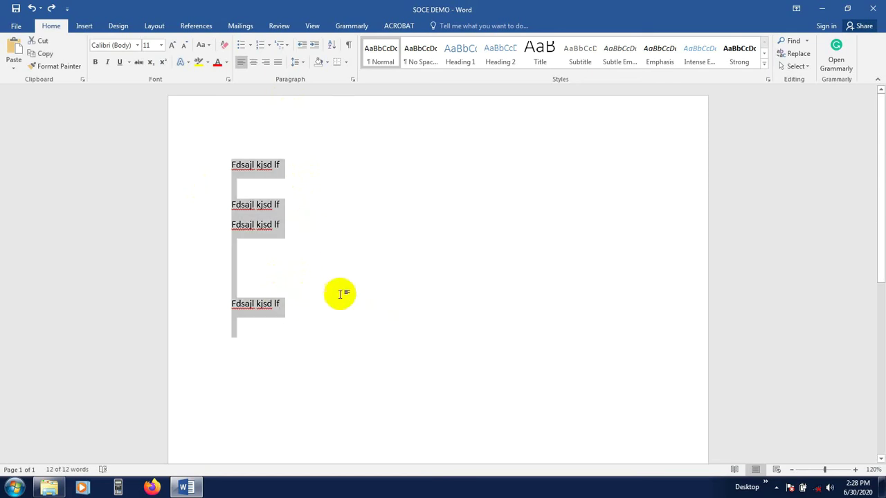
pyautogui.click(349, 367)
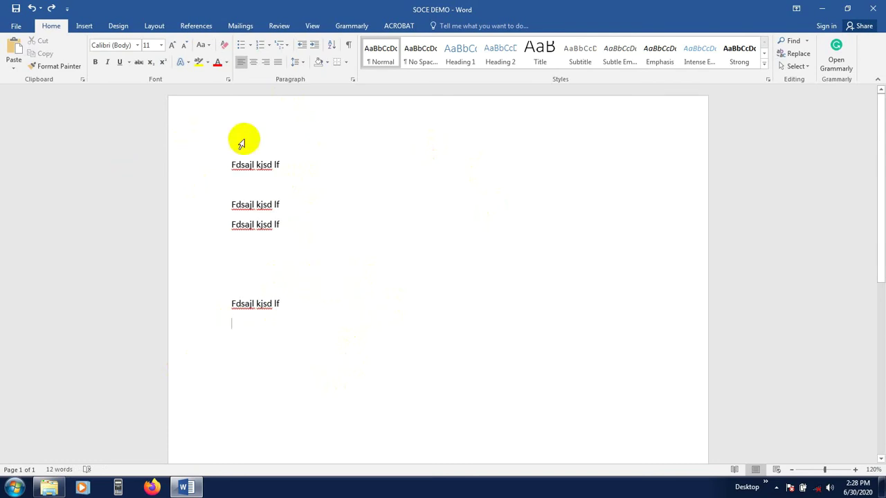
# Save the document, then select all of its text with Ctrl+A
pyautogui.click(17, 9)
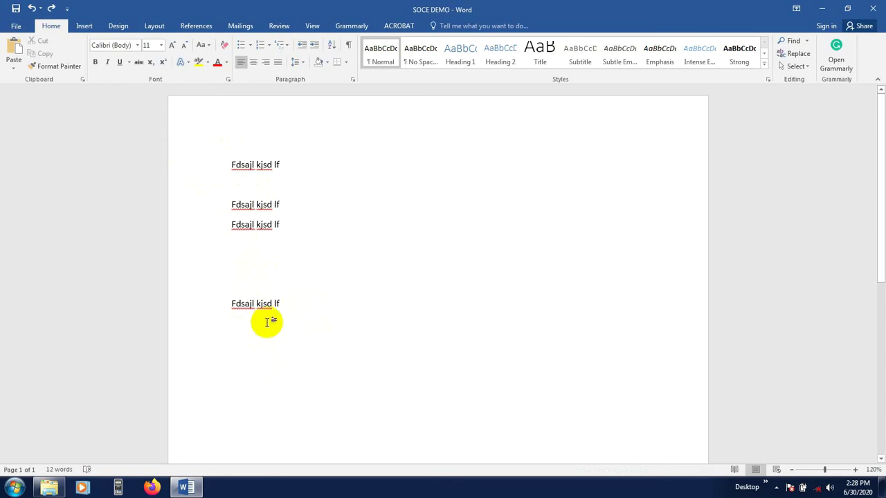
pyautogui.rightClick(238, 335)
pyautogui.click(410, 288)
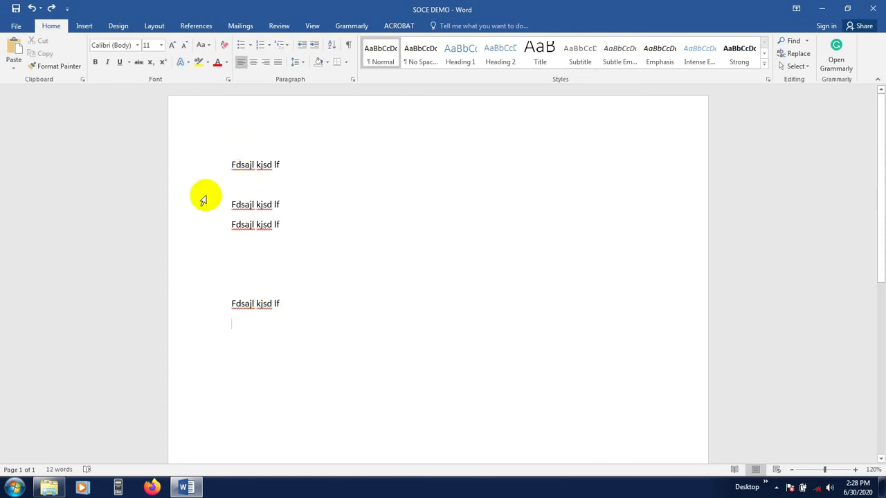
pyautogui.hotkey('ctrl', 'a')
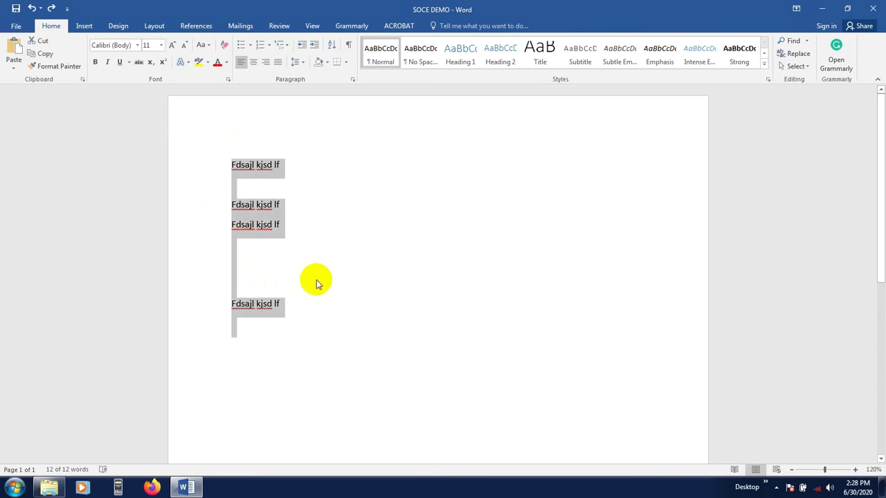
pyautogui.rightClick(277, 206)
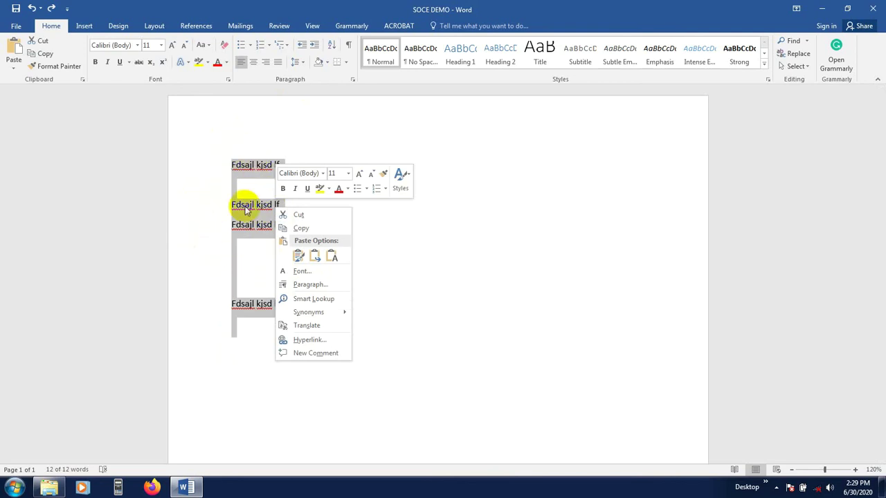
pyautogui.click(300, 215)
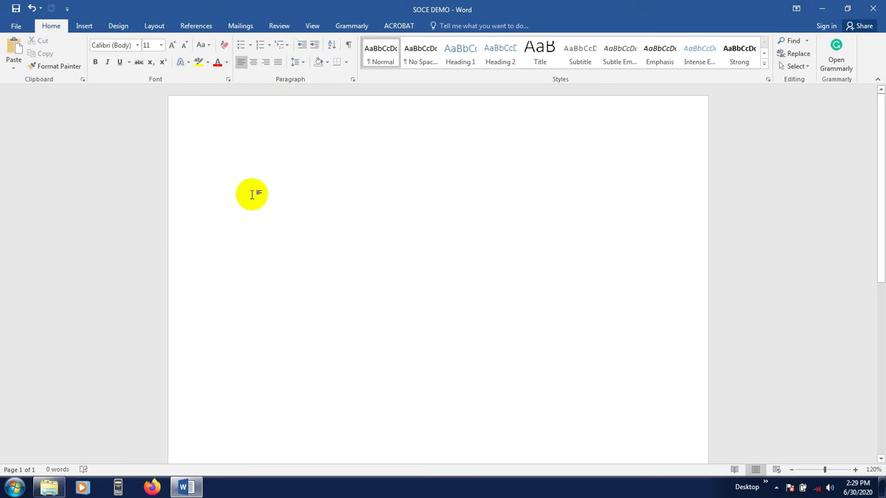
pyautogui.hotkey('ctrl', 'z')
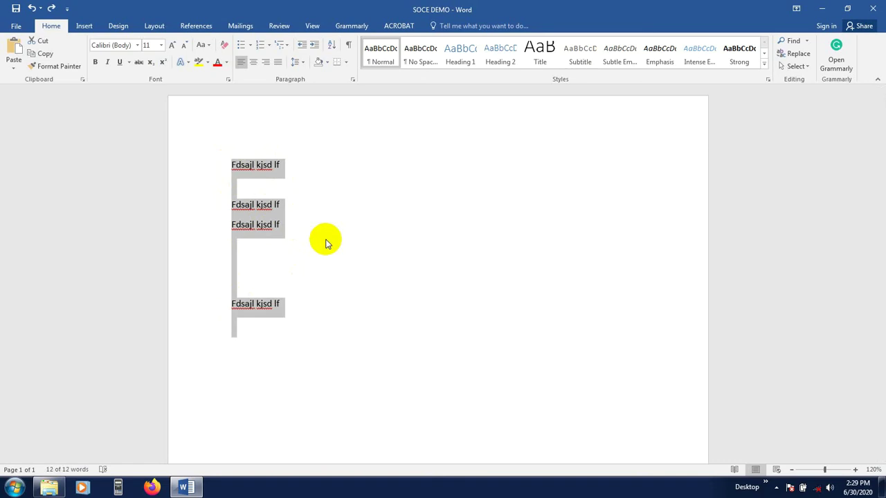
pyautogui.press('Delete')
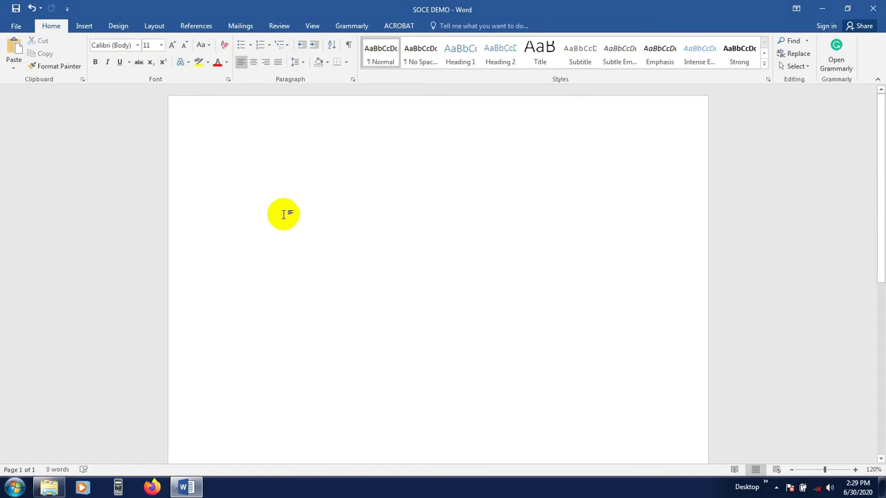
pyautogui.hotkey('ctrl', 'v')
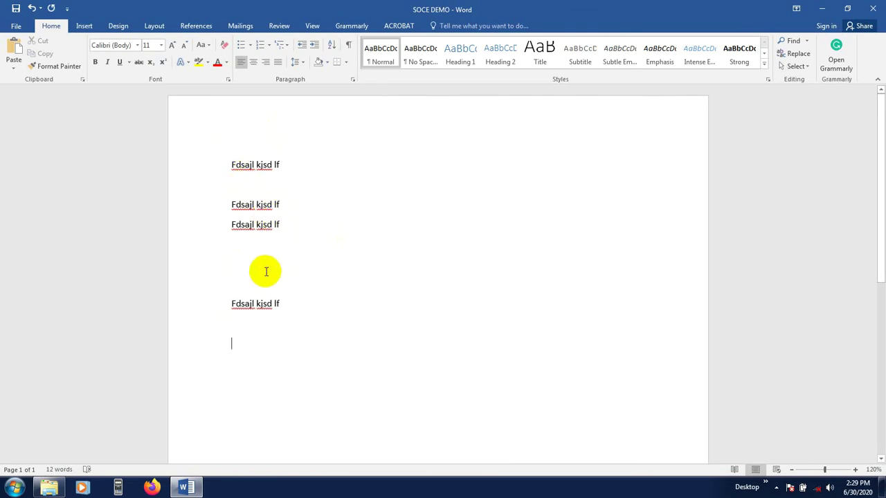
# Paste a copy of the four 'Fdsajl kjsd lf' lines below the last one
pyautogui.moveTo(269, 291); pyautogui.dragTo(231, 164)
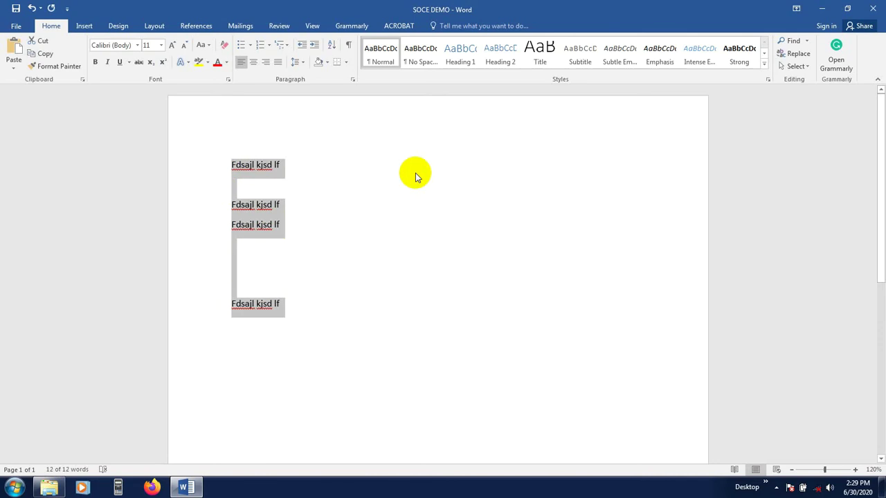
pyautogui.click(249, 343)
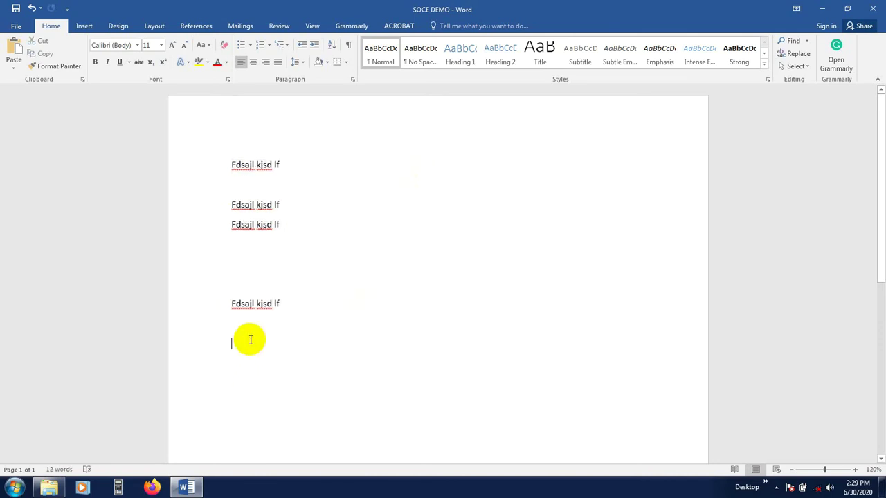
pyautogui.hotkey('ctrl', 'v')
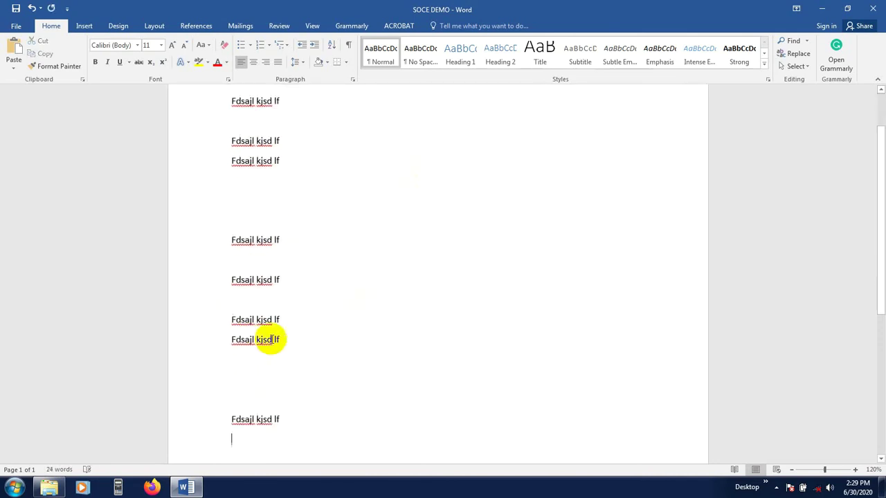
pyautogui.scroll(2, 259, 376)
pyautogui.scroll(-3, 235, 291)
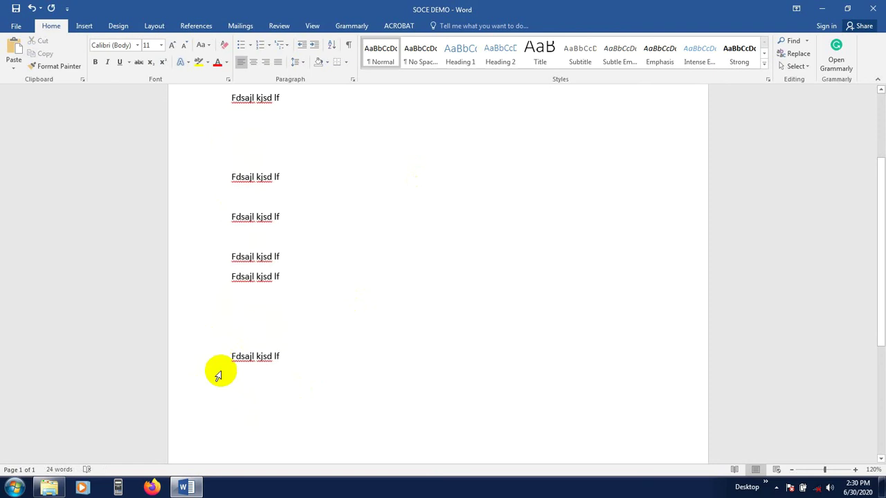
pyautogui.scroll(3, 249, 222)
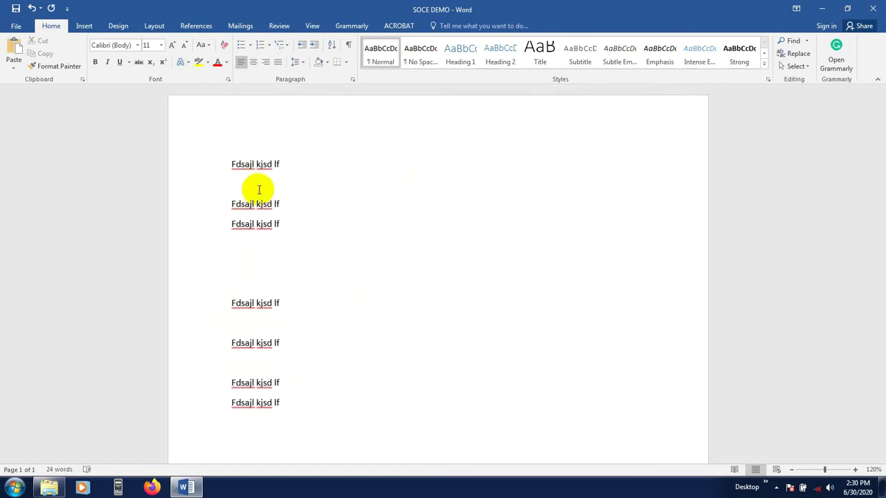
pyautogui.scroll(-3, 249, 344)
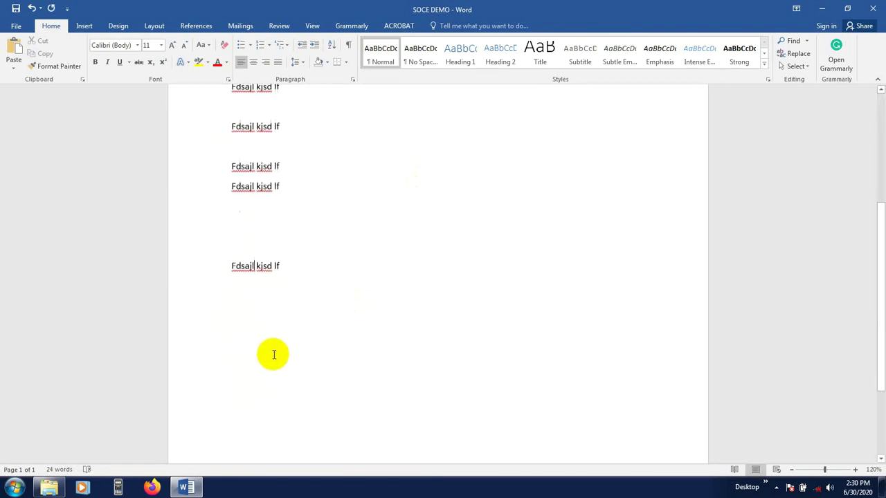
pyautogui.scroll(3, 257, 336)
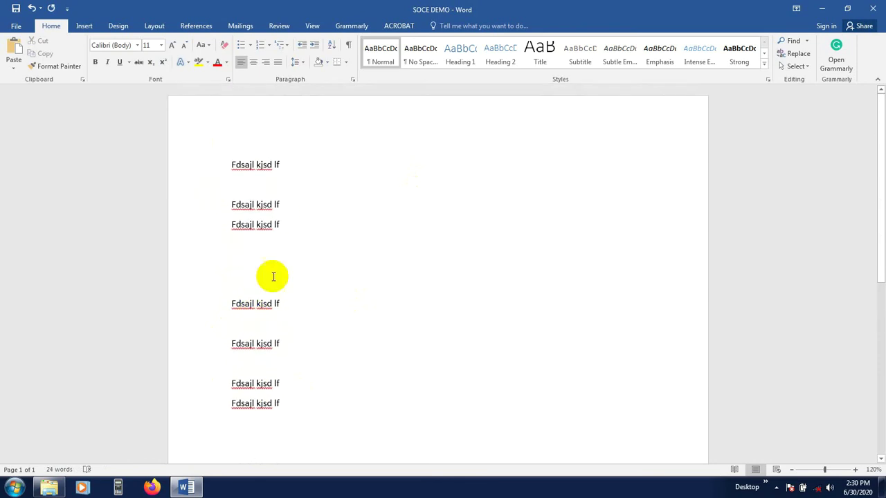
pyautogui.scroll(-4, 269, 277)
pyautogui.scroll(-2, 286, 293)
pyautogui.scroll(7, 287, 293)
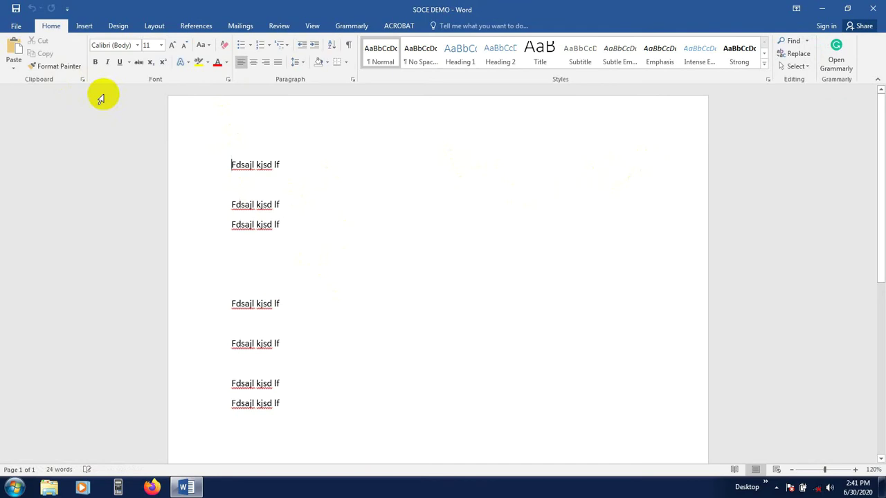
# Browse the New templates page in the File backstage view
pyautogui.click(13, 29)
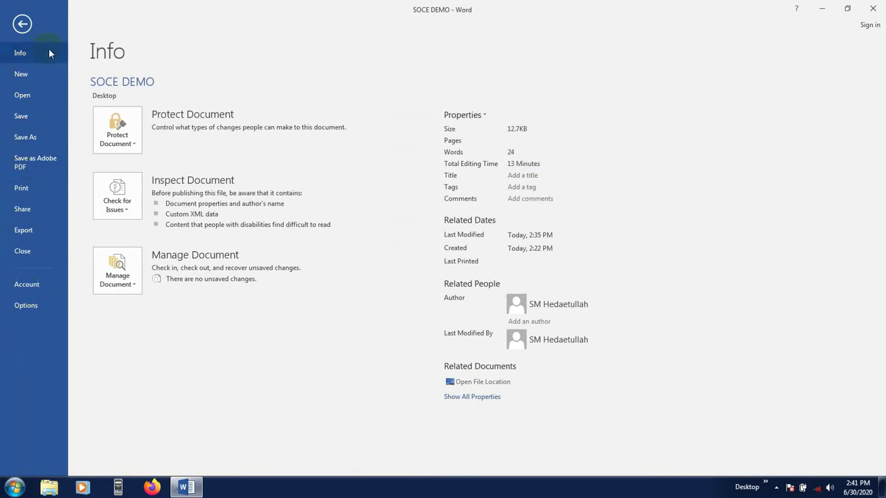
pyautogui.click(25, 76)
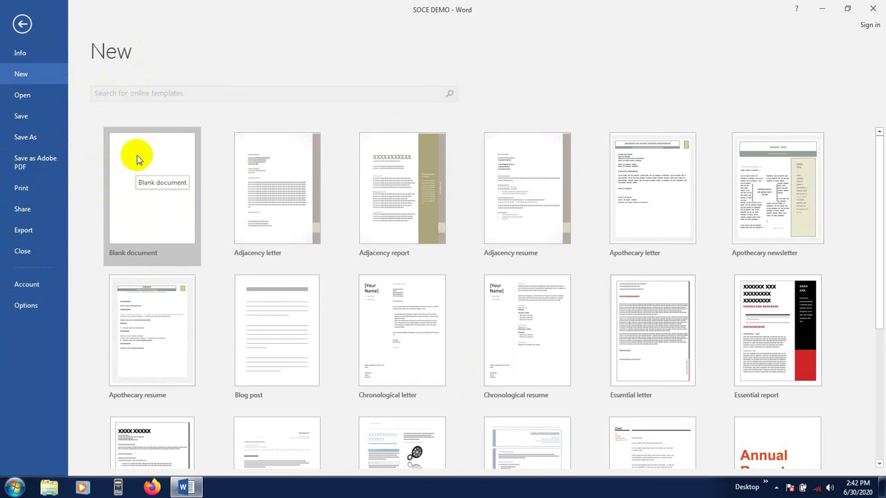
pyautogui.scroll(-4, 351, 283)
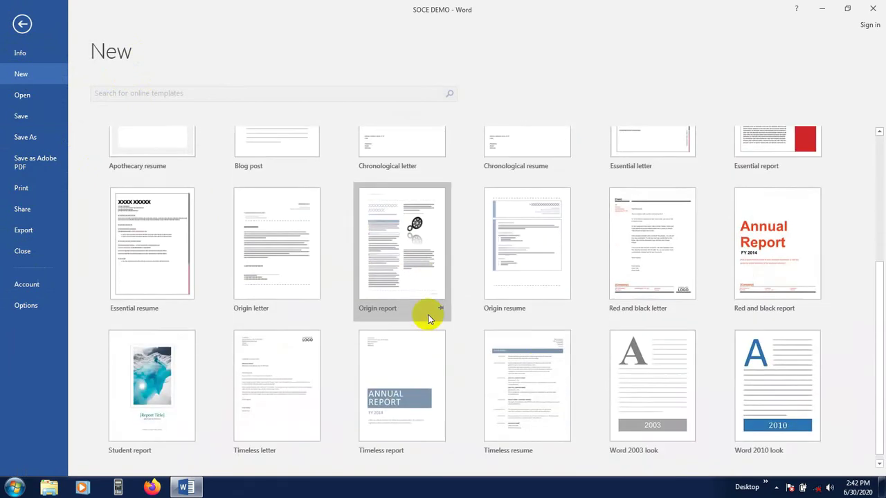
pyautogui.scroll(3, 571, 332)
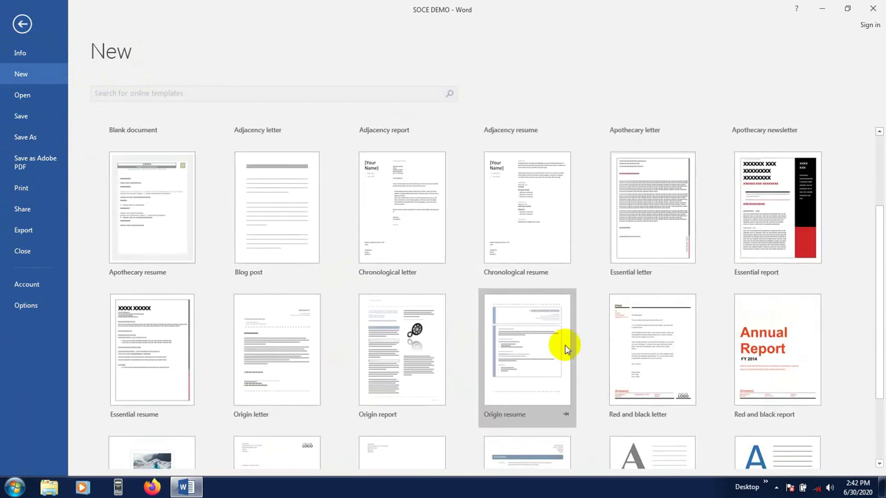
pyautogui.scroll(1, 564, 348)
pyautogui.scroll(2, 396, 332)
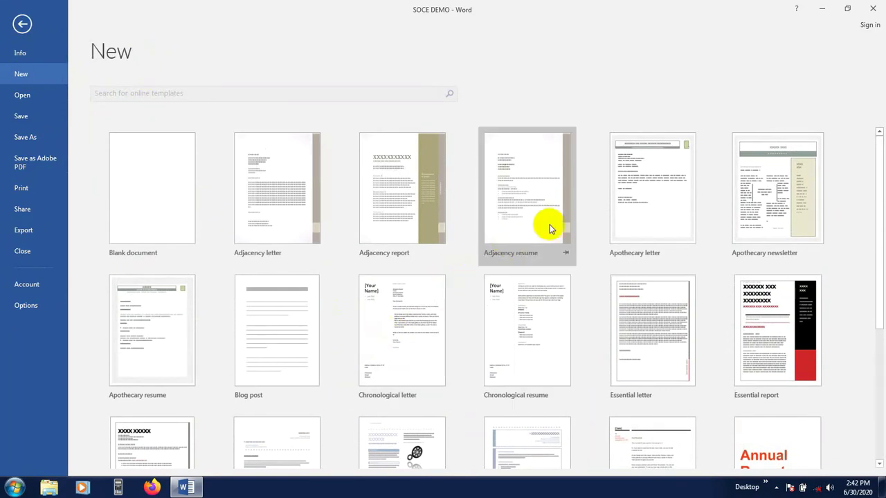
pyautogui.scroll(-5, 609, 242)
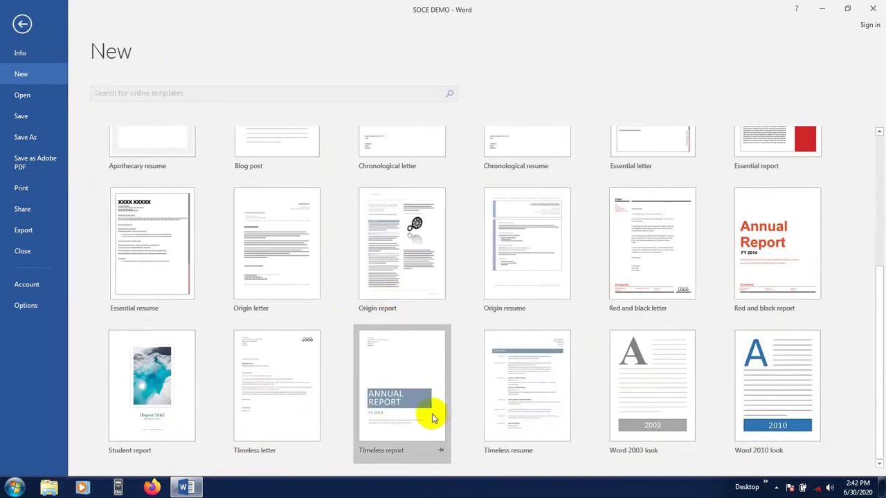
pyautogui.scroll(5, 699, 373)
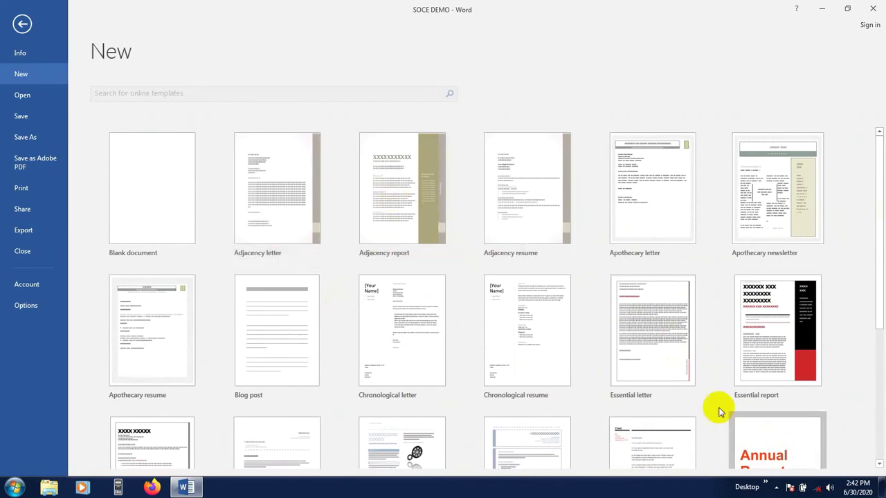
pyautogui.scroll(-6, 450, 386)
pyautogui.scroll(6, 451, 385)
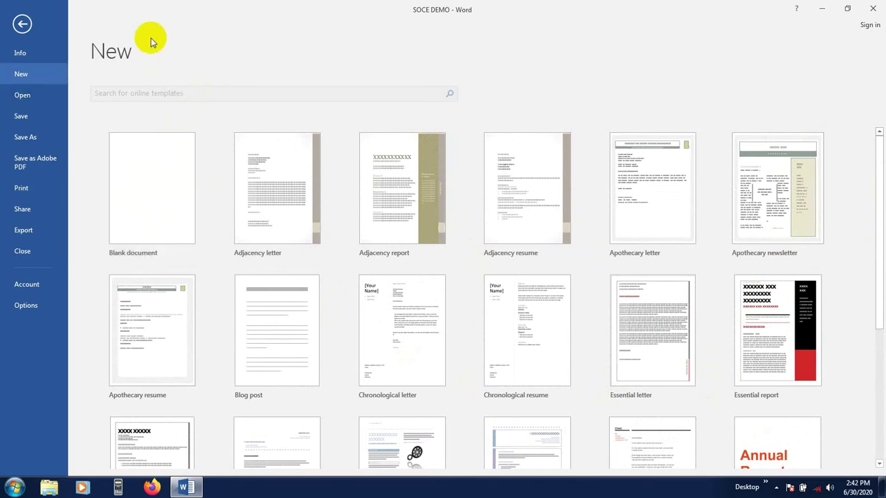
# Look over the recent documents list, save SOCE DEMO, and show the Info page
pyautogui.click(30, 96)
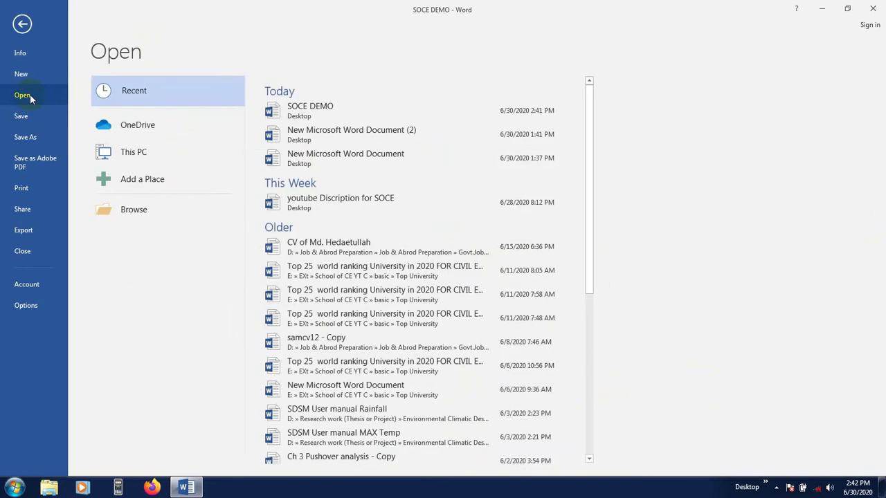
pyautogui.scroll(-5, 386, 221)
pyautogui.scroll(-1, 374, 283)
pyautogui.scroll(6, 372, 323)
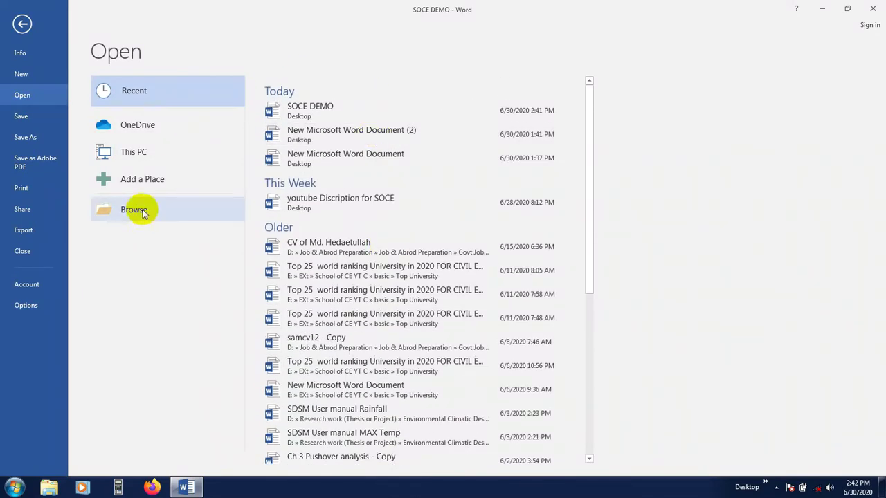
pyautogui.click(22, 117)
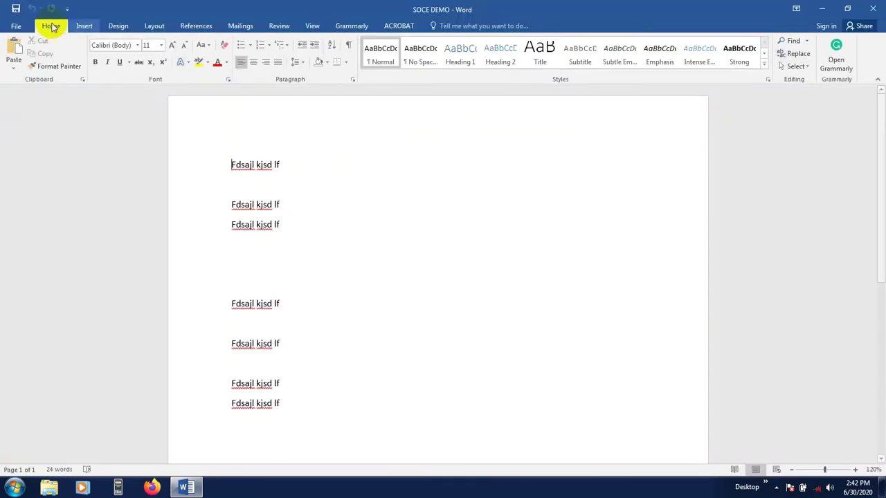
pyautogui.click(17, 26)
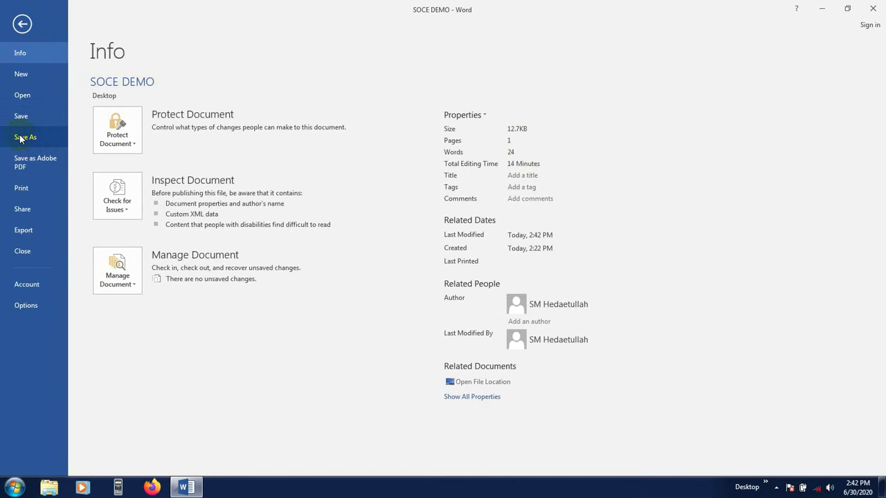
# Bring up the Save As dialog on the Desktop with SOCE DEMO as the file name
pyautogui.click(22, 137)
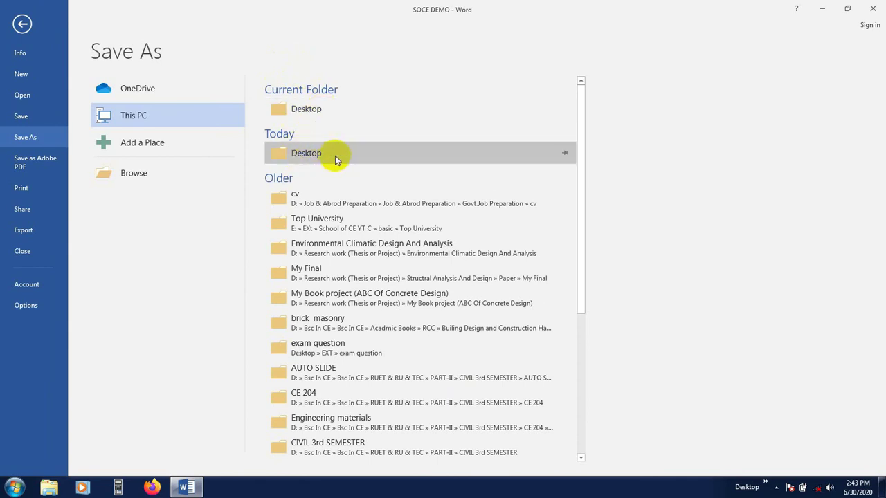
pyautogui.scroll(-6, 340, 315)
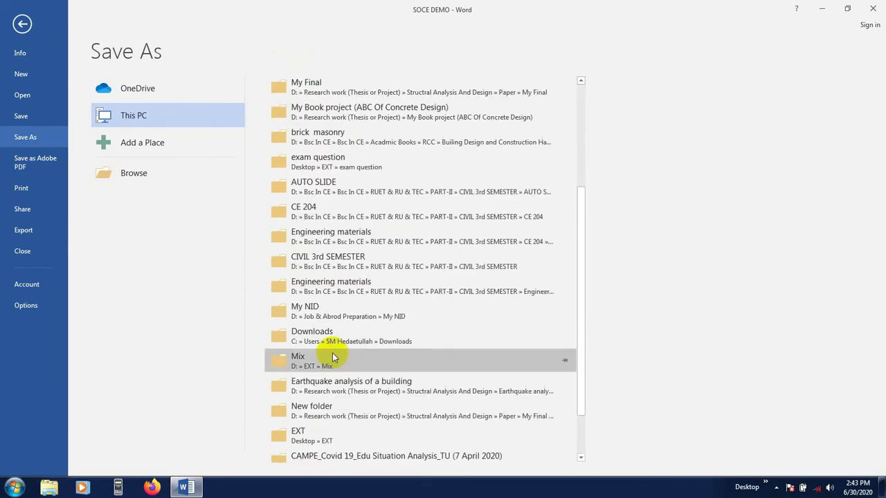
pyautogui.scroll(-2, 322, 387)
pyautogui.scroll(8, 324, 387)
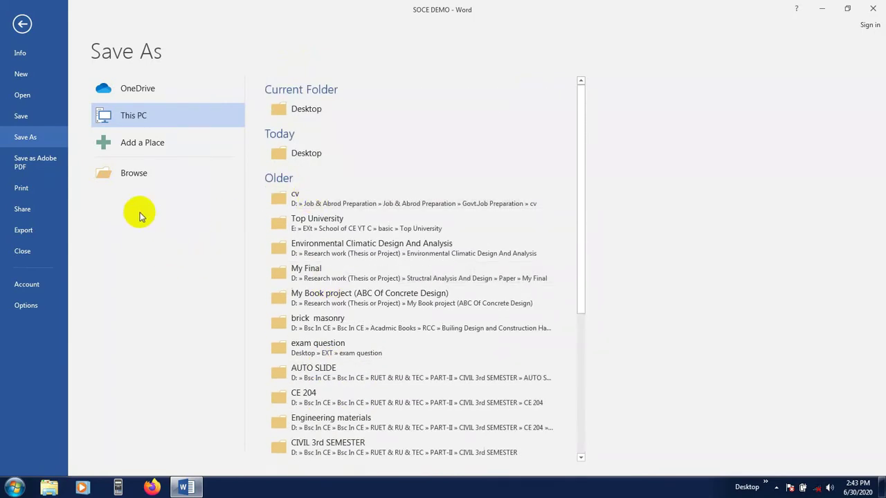
pyautogui.click(123, 178)
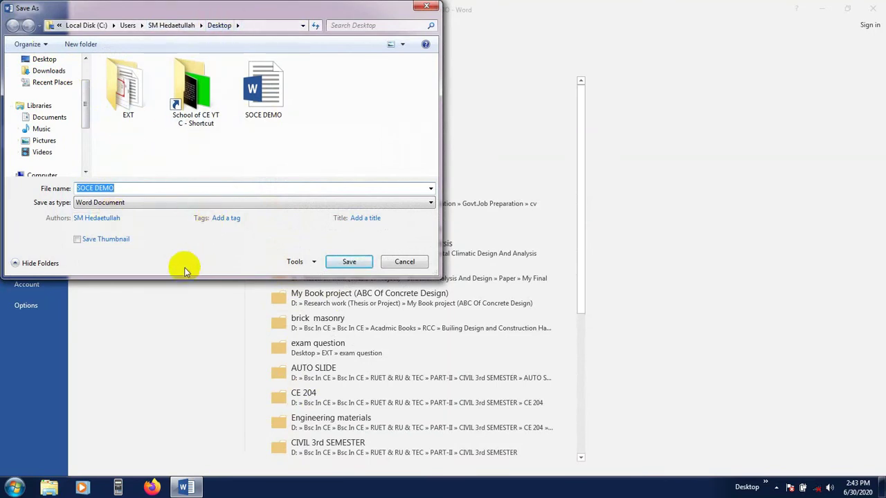
# Leave the author and tags fields unchanged and display the Save as type format list
pyautogui.click(97, 218)
pyautogui.click(121, 219)
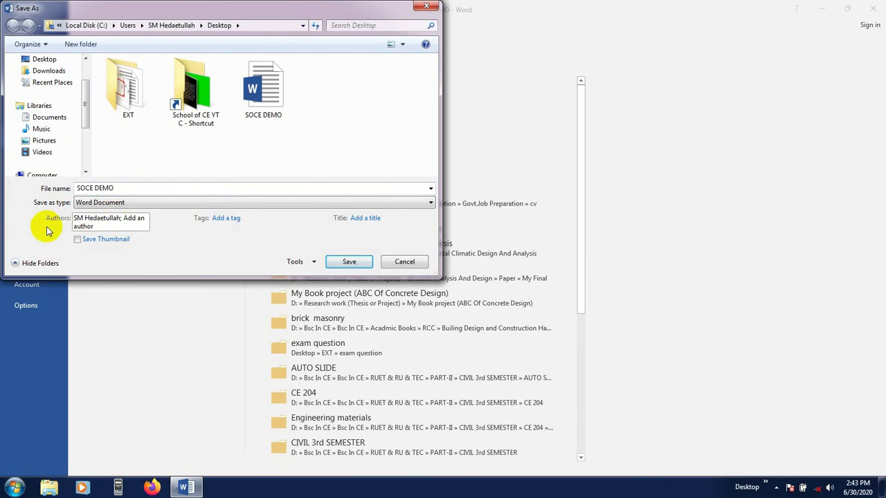
pyautogui.click(227, 253)
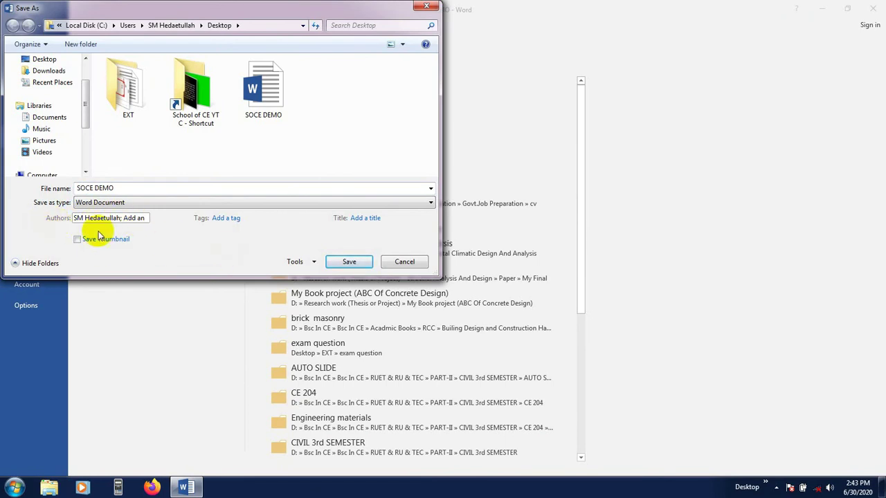
pyautogui.click(226, 219)
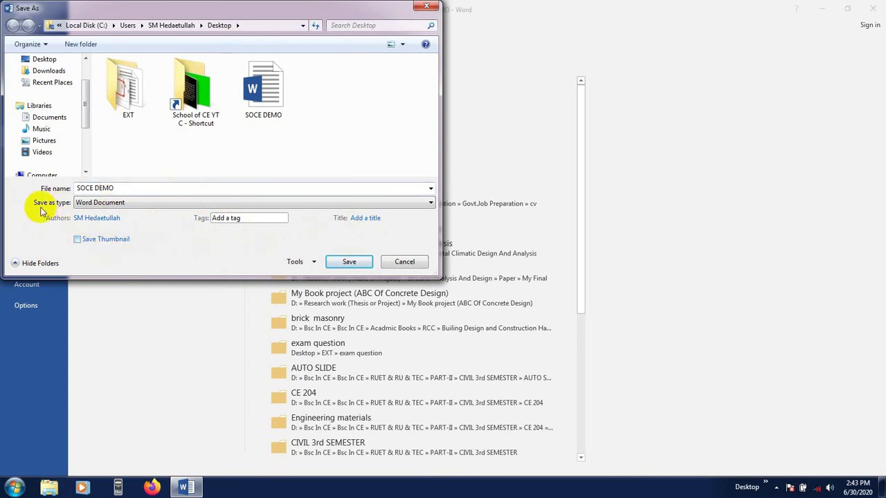
pyautogui.click(79, 206)
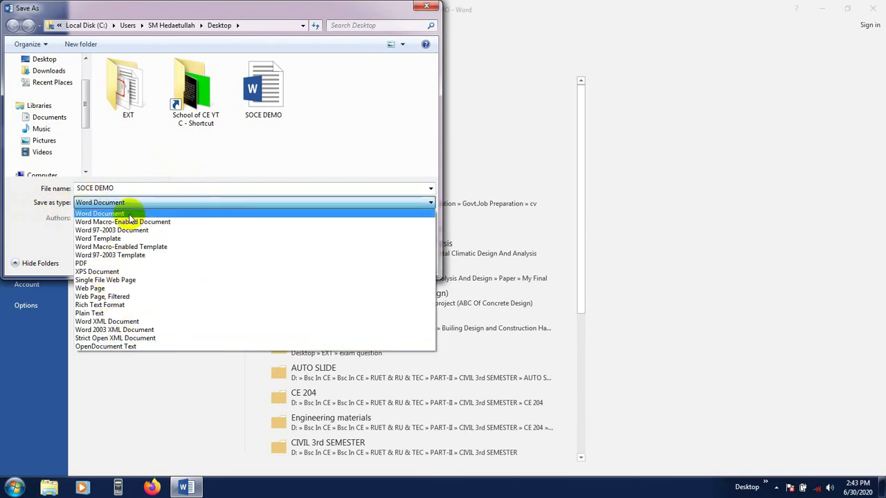
pyautogui.click(167, 166)
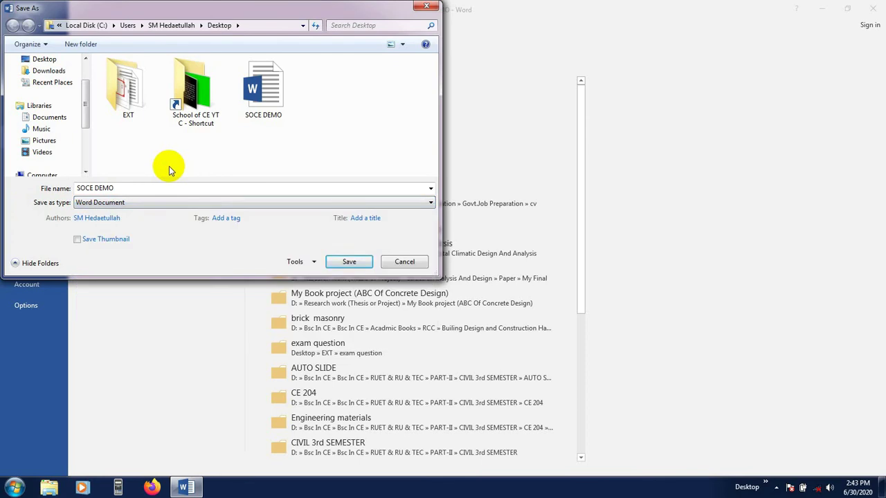
pyautogui.click(148, 203)
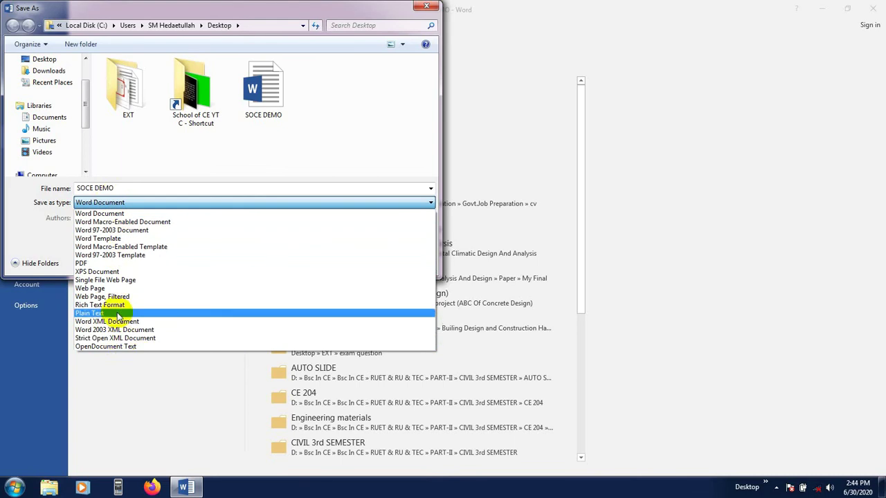
# Set the Save as type to PDF, then cancel the Save As dialog without creating a file
pyautogui.click(90, 265)
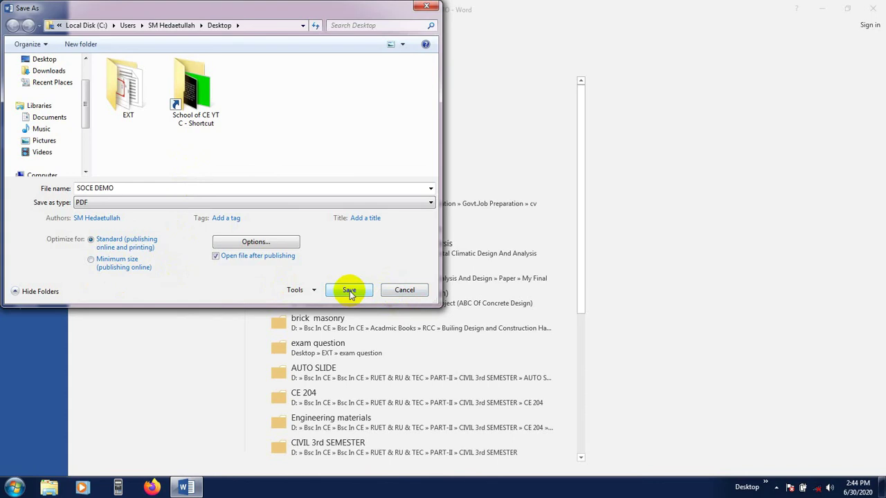
pyautogui.click(400, 289)
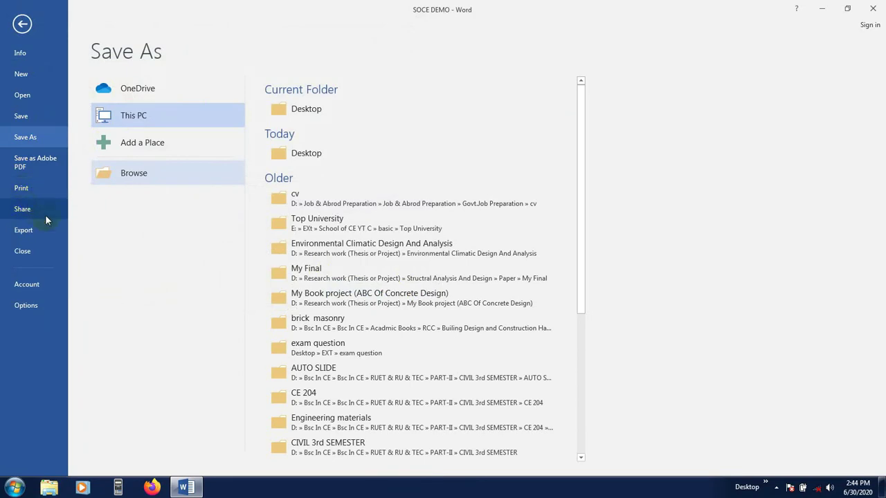
# Try the Dark Gray and White Office themes, settle on Colorful, and open Word Options
pyautogui.click(33, 286)
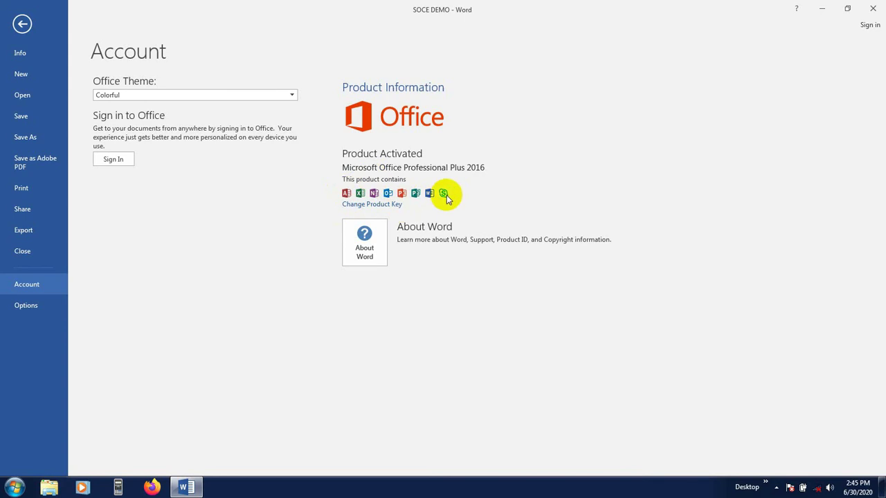
pyautogui.click(291, 95)
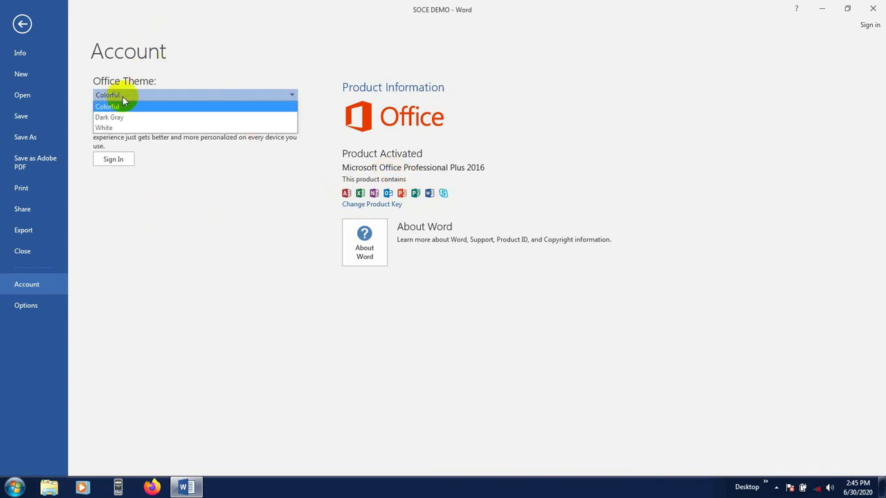
pyautogui.click(127, 117)
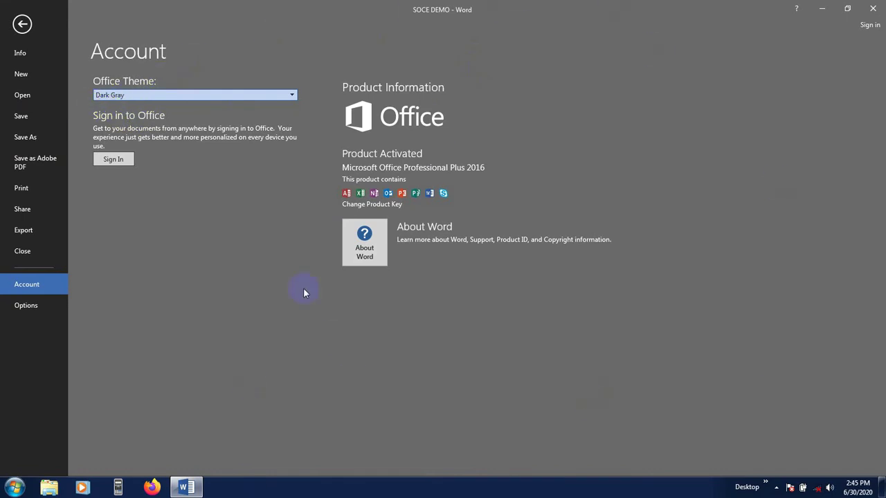
pyautogui.click(273, 96)
pyautogui.click(164, 127)
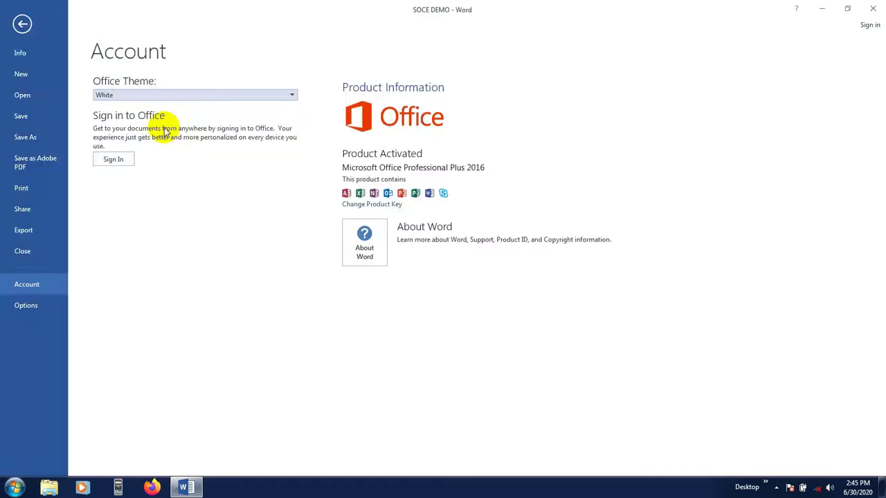
pyautogui.click(206, 96)
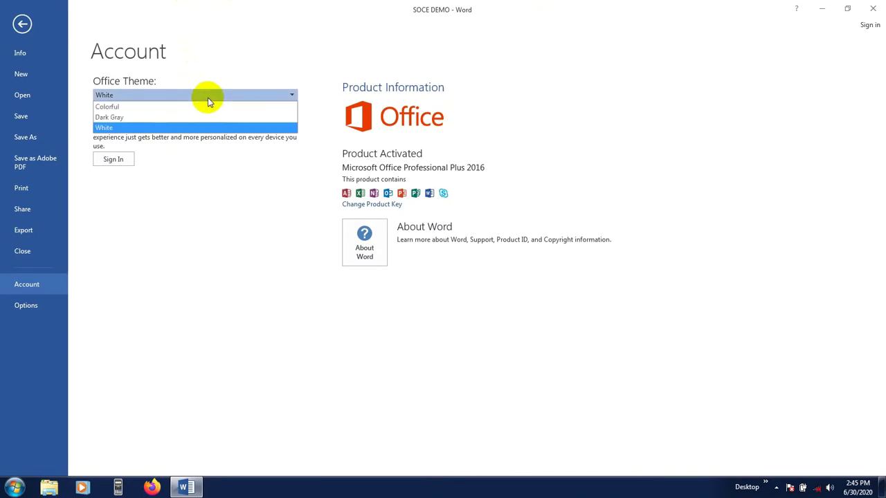
pyautogui.click(159, 109)
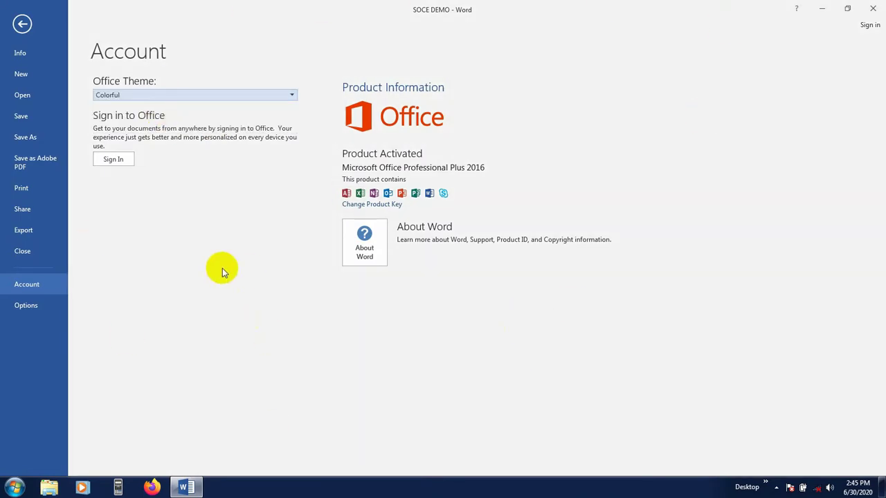
pyautogui.click(45, 308)
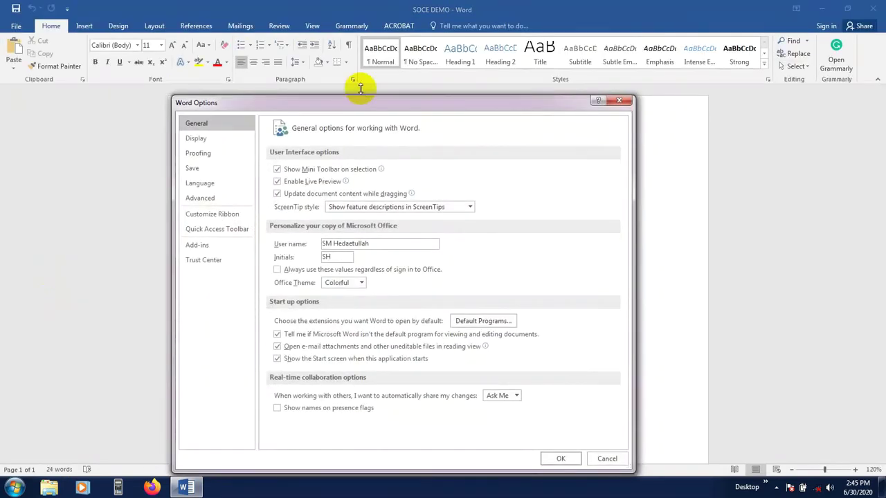
pyautogui.moveTo(379, 99); pyautogui.dragTo(374, 81)
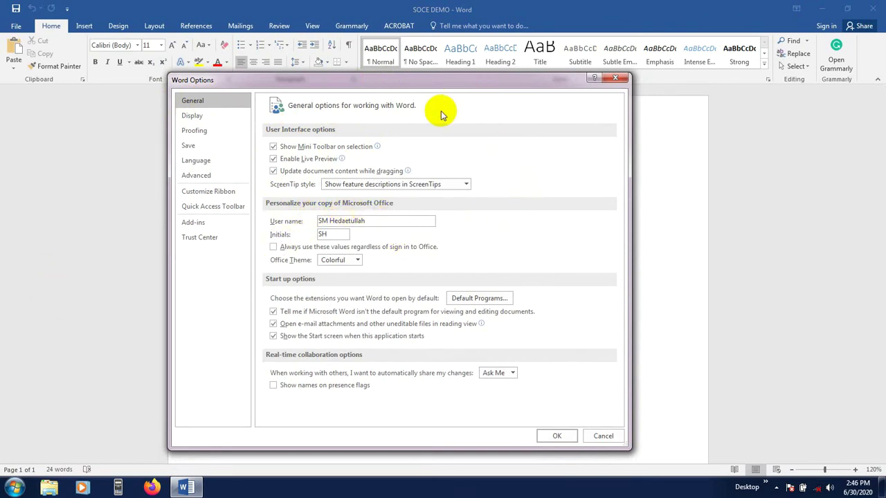
pyautogui.tripleClick(368, 220)
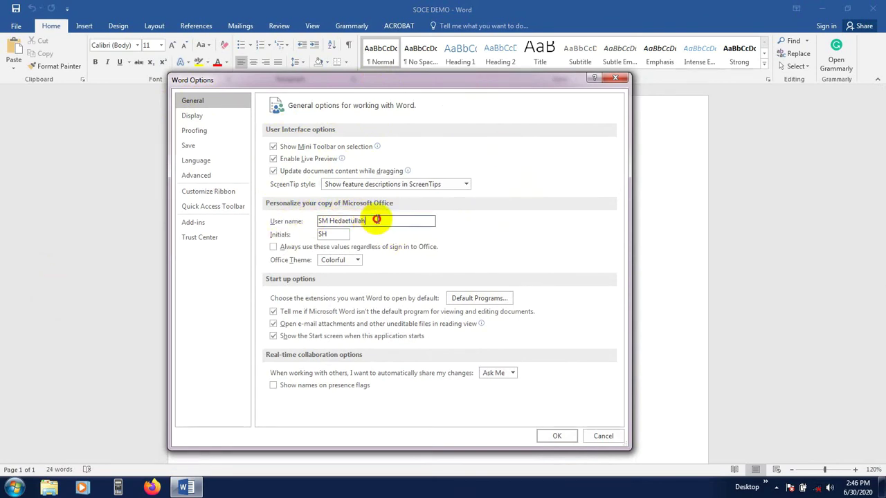
pyautogui.click(393, 221)
pyautogui.moveTo(393, 221); pyautogui.dragTo(218, 222)
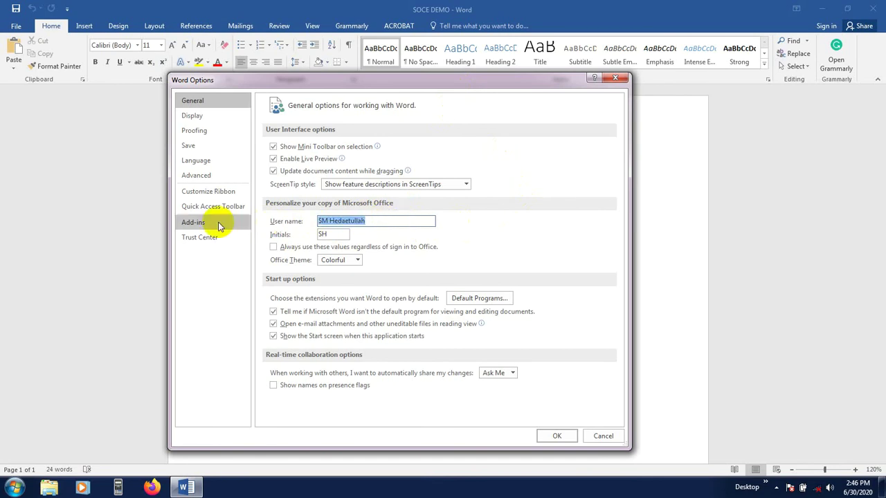
pyautogui.click(357, 259)
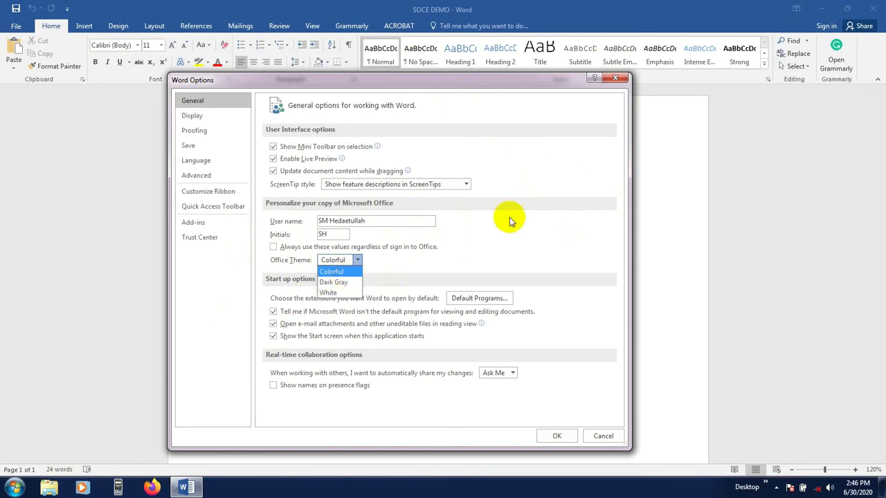
pyautogui.click(560, 201)
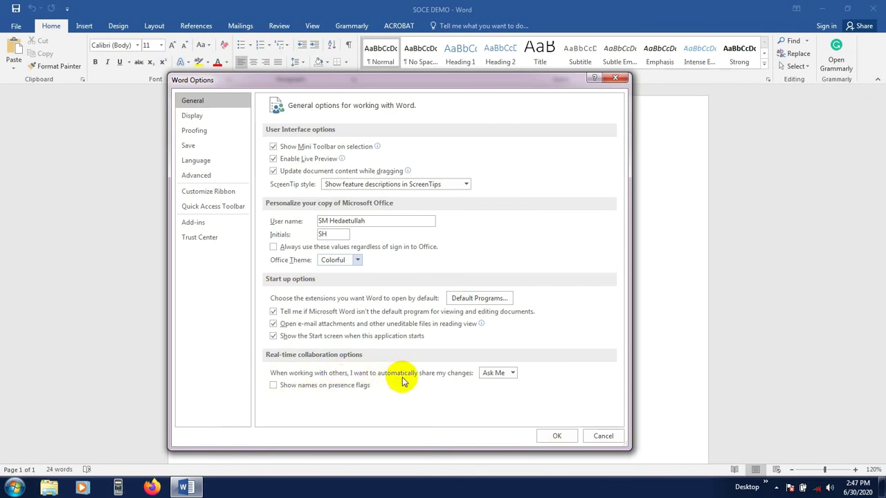
pyautogui.click(509, 373)
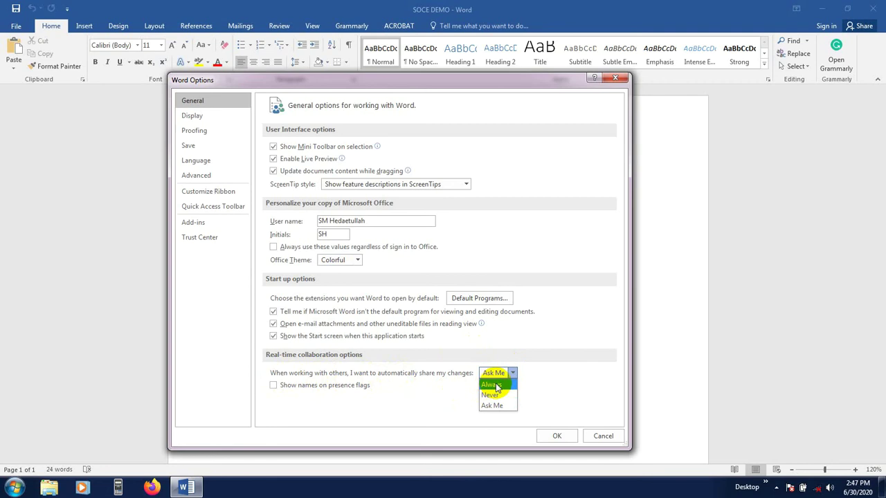
pyautogui.click(496, 386)
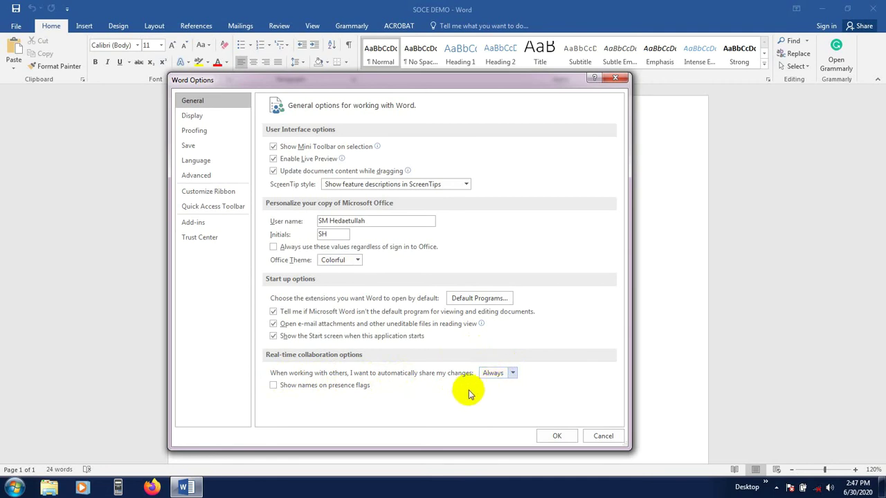
pyautogui.click(504, 373)
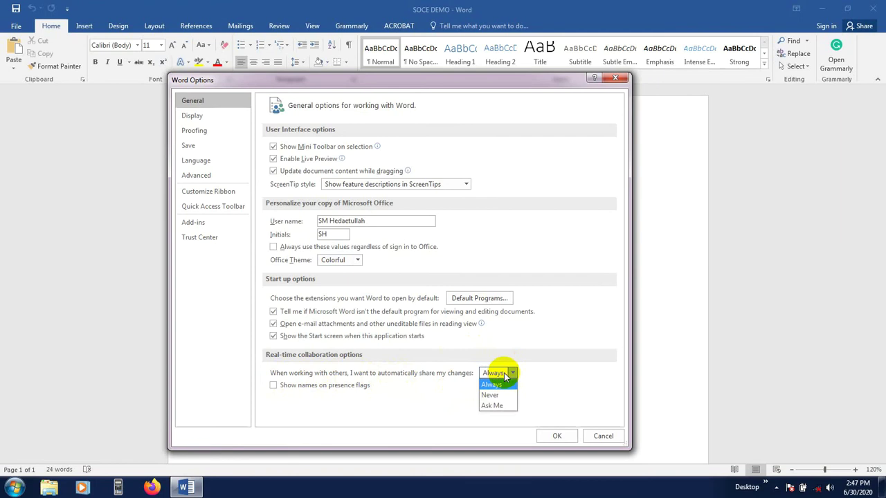
pyautogui.click(494, 407)
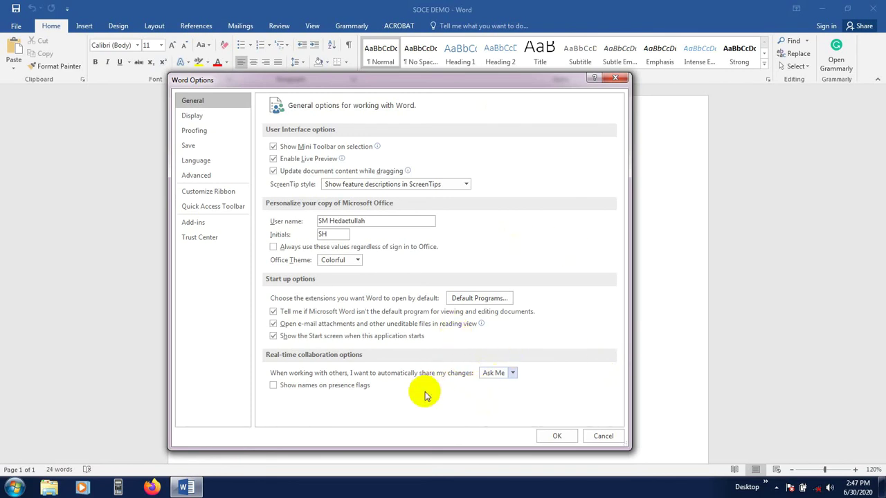
# Look over the Display and Proofing settings in Word Options, then show the Save settings
pyautogui.click(204, 119)
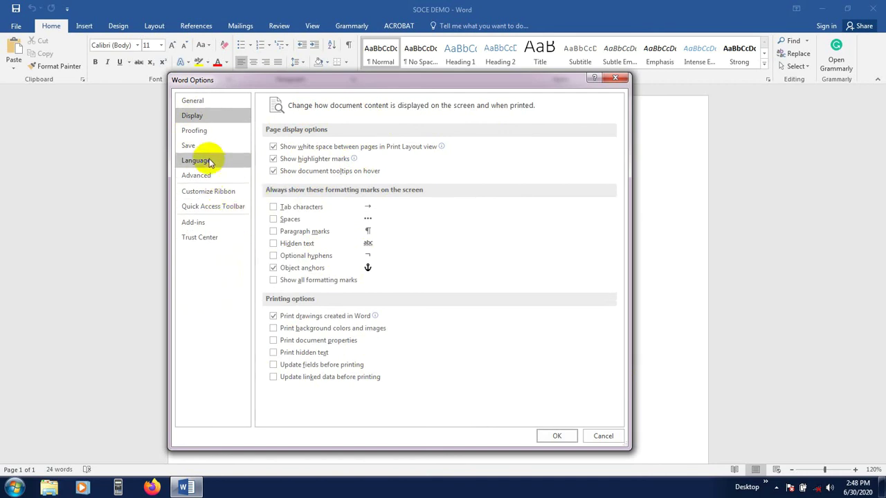
pyautogui.click(200, 131)
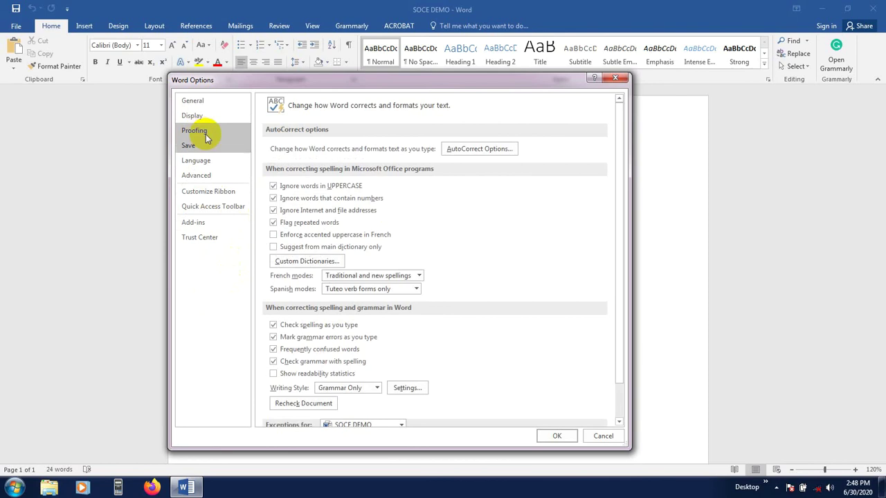
pyautogui.scroll(-2, 434, 227)
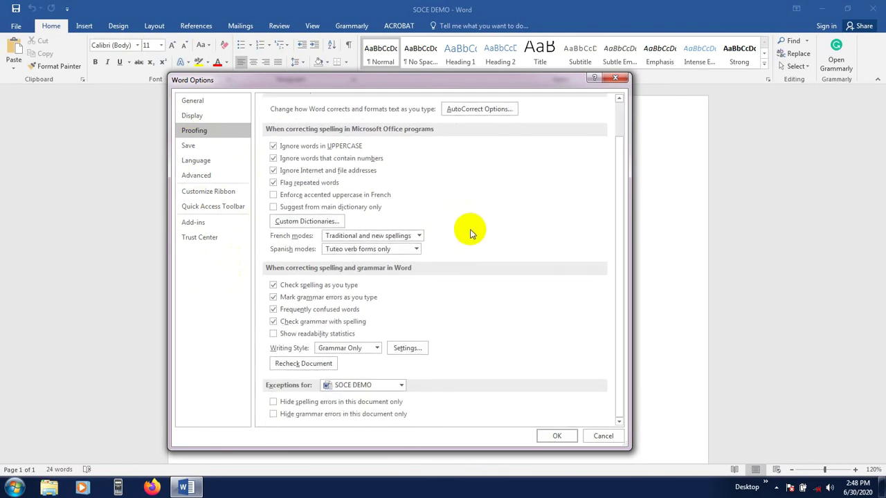
pyautogui.scroll(2, 460, 265)
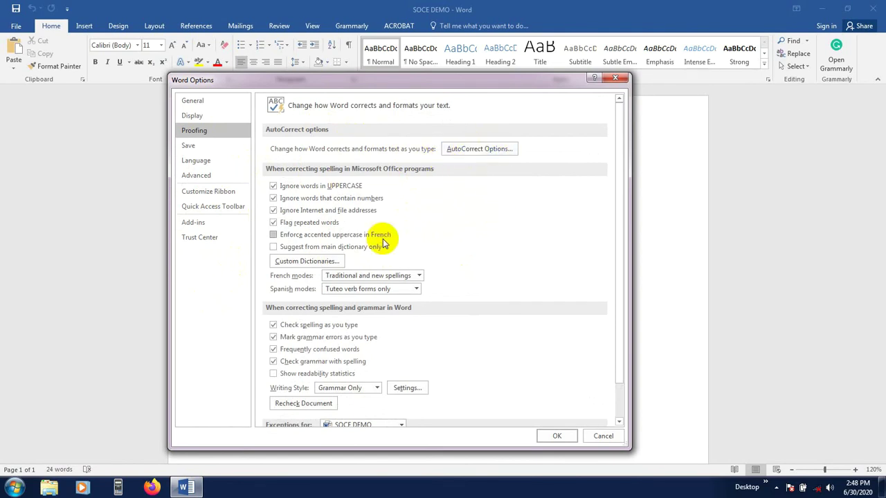
pyautogui.scroll(-2, 339, 349)
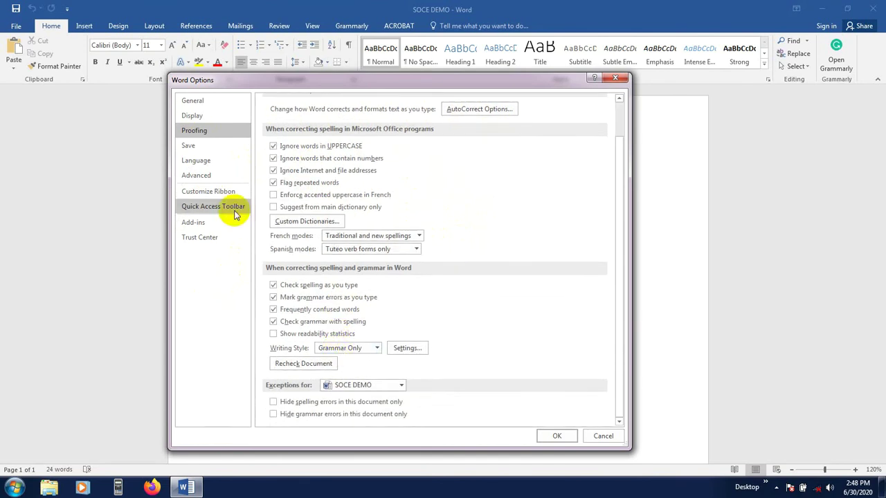
pyautogui.click(197, 146)
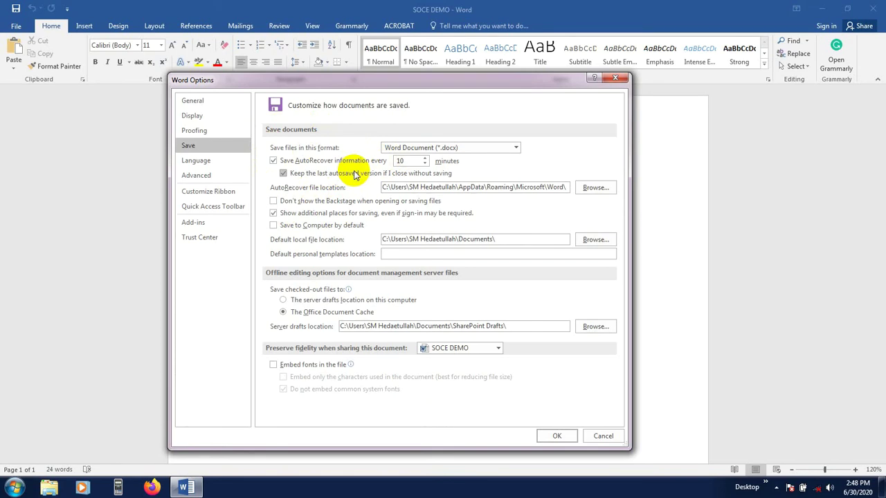
pyautogui.click(411, 162)
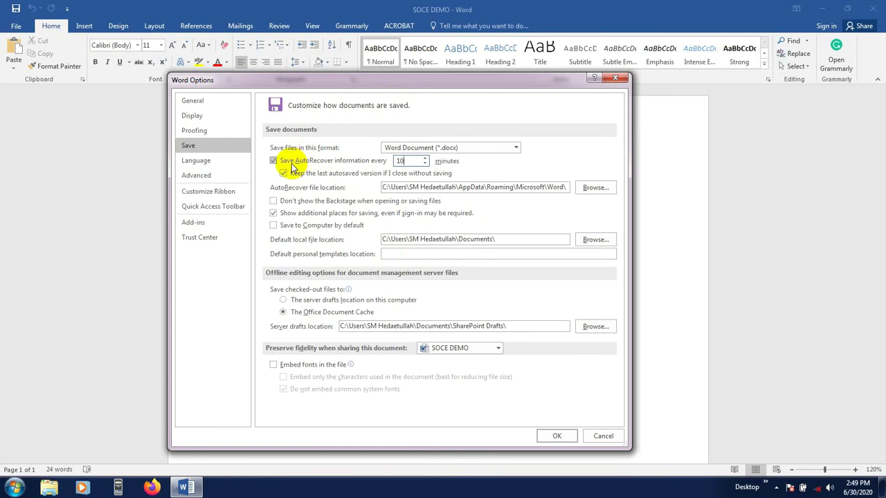
# Set 'Save AutoRecover information every' to 2 minutes, then show the Language preferences
pyautogui.doubleClick(392, 160)
pyautogui.write('9')
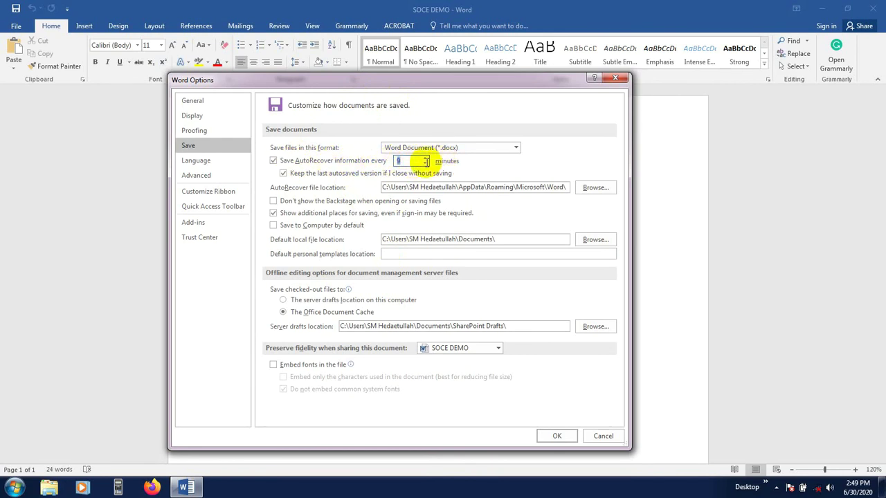
pyautogui.click(425, 164)
pyautogui.doubleClick(404, 162)
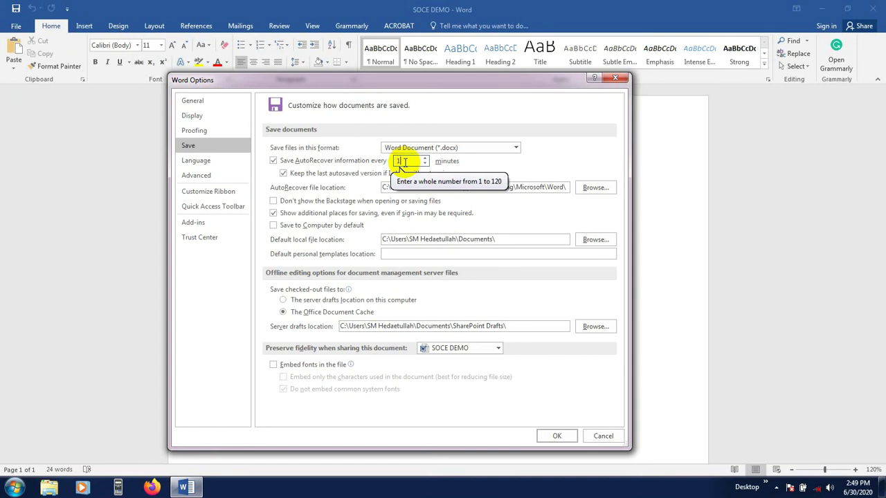
pyautogui.doubleClick(405, 161)
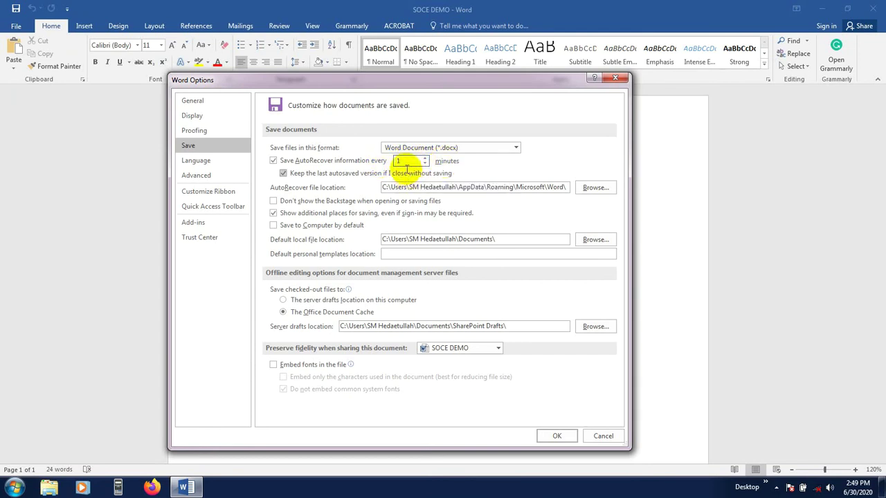
pyautogui.doubleClick(410, 164)
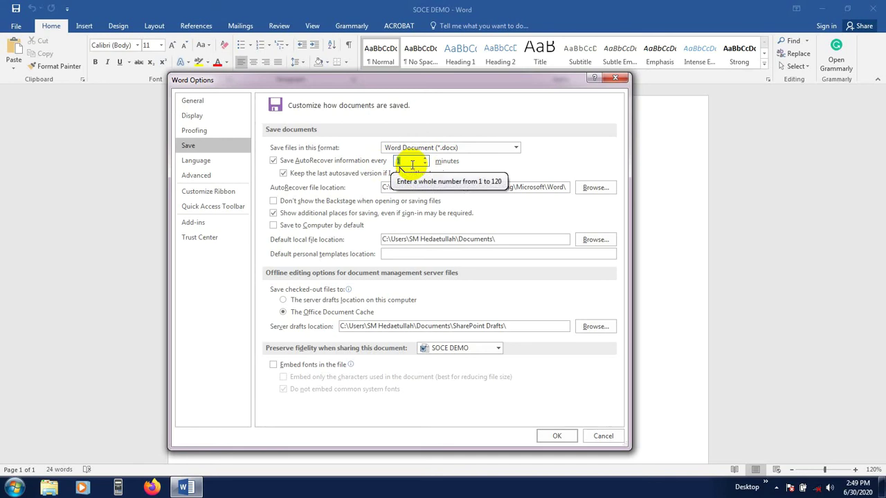
pyautogui.doubleClick(411, 164)
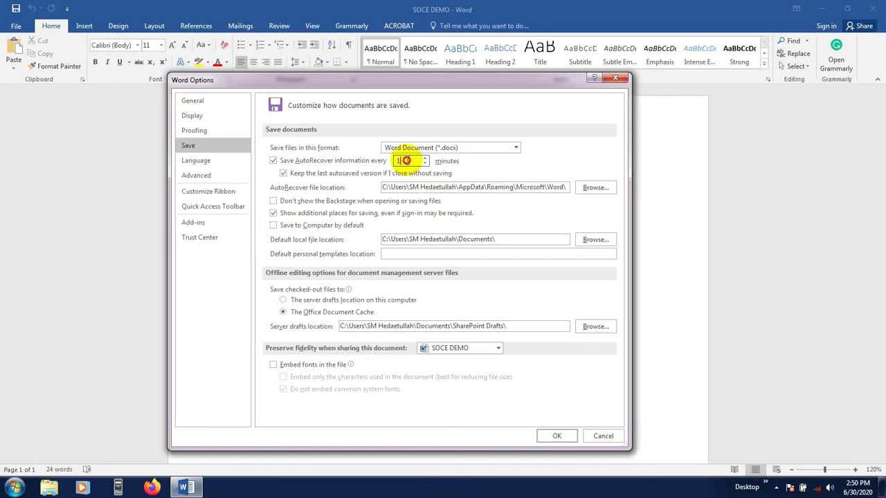
pyautogui.click(406, 159)
pyautogui.click(424, 158)
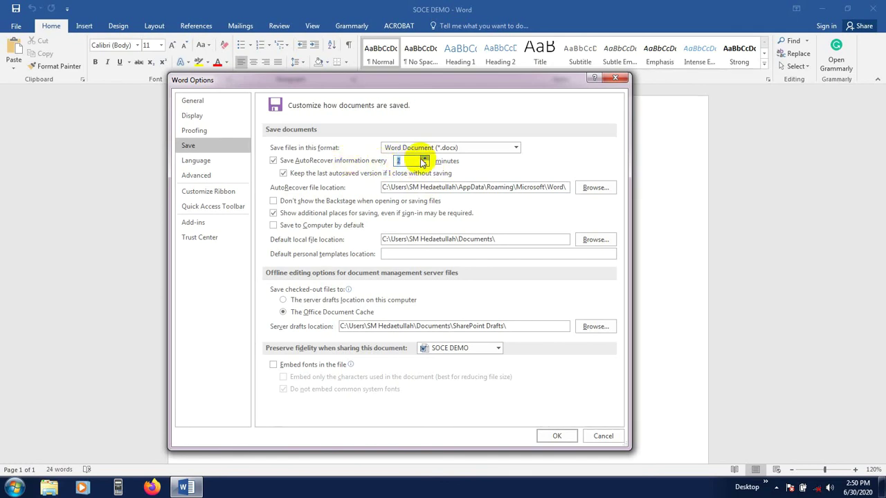
pyautogui.click(206, 163)
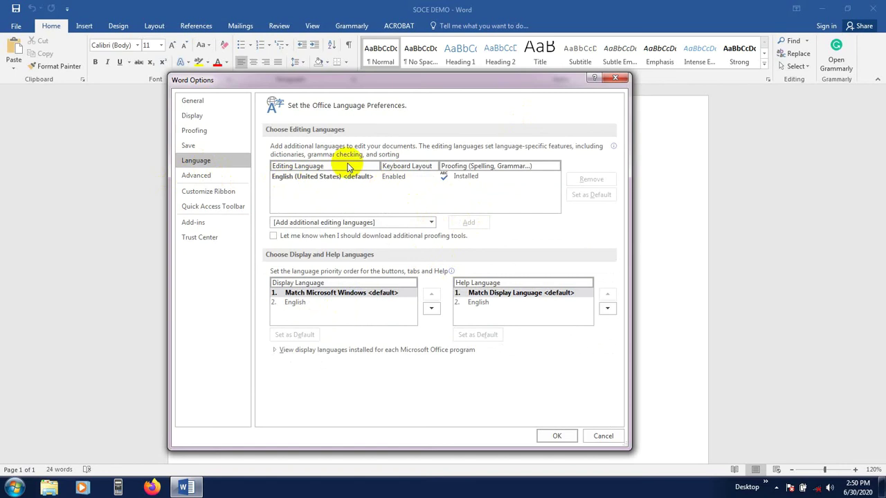
# Review the Advanced Editing and Cut, copy and paste options, then show Customize Ribbon
pyautogui.click(197, 177)
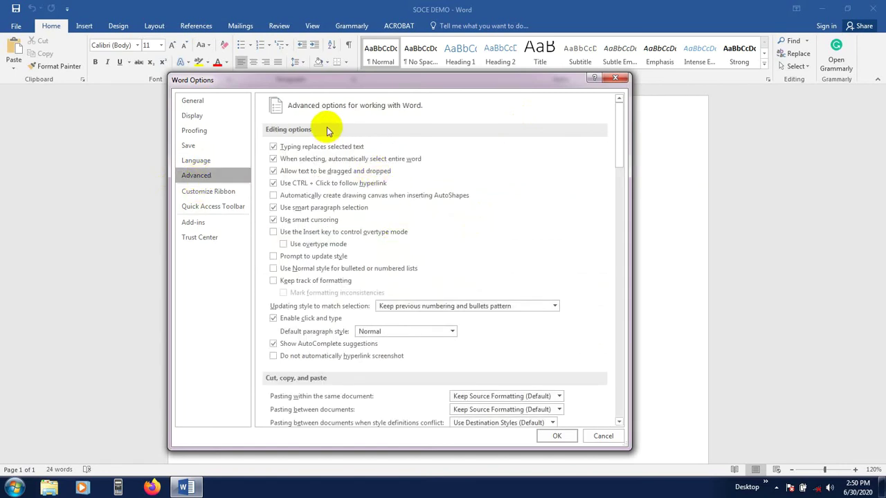
pyautogui.scroll(-8, 353, 241)
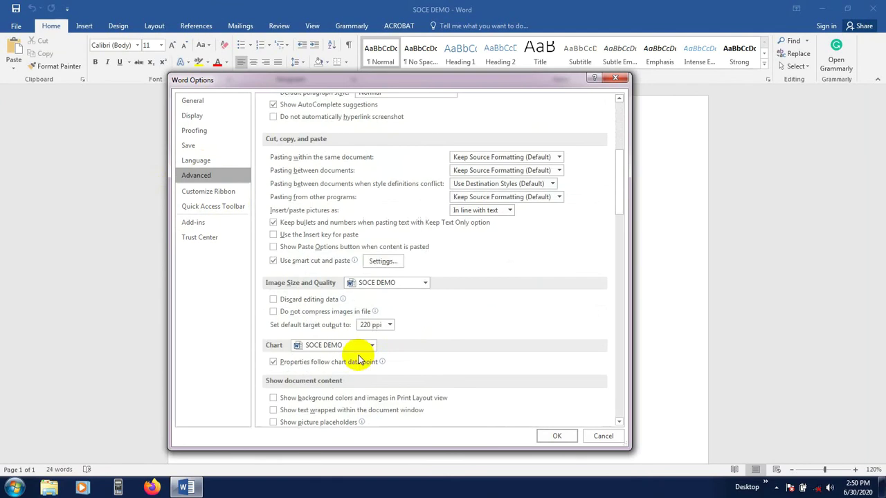
pyautogui.scroll(8, 388, 208)
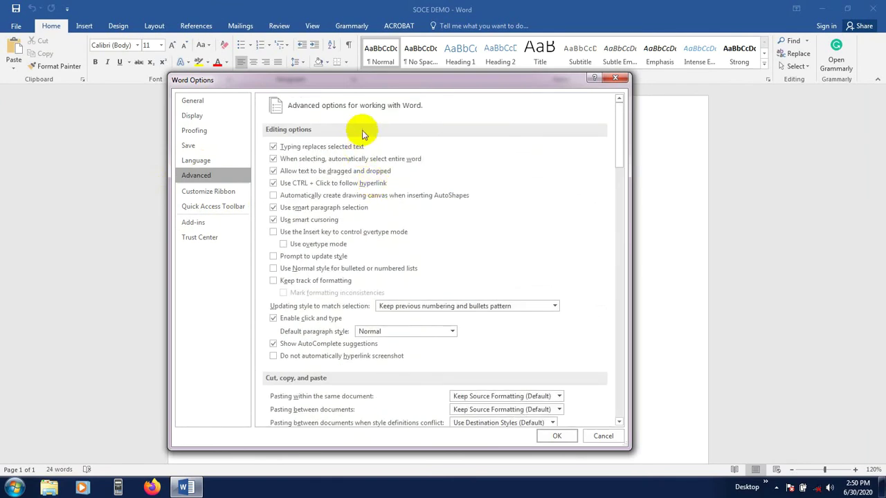
pyautogui.scroll(-4, 394, 235)
pyautogui.scroll(4, 398, 277)
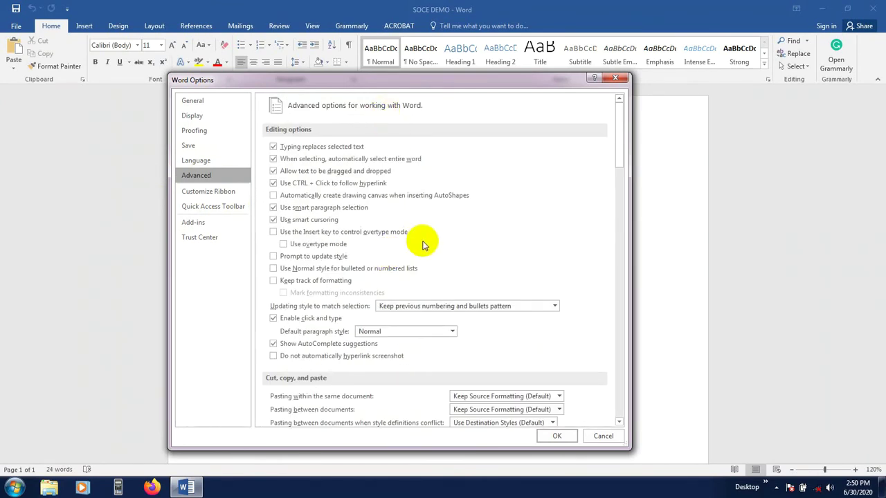
pyautogui.scroll(-4, 422, 244)
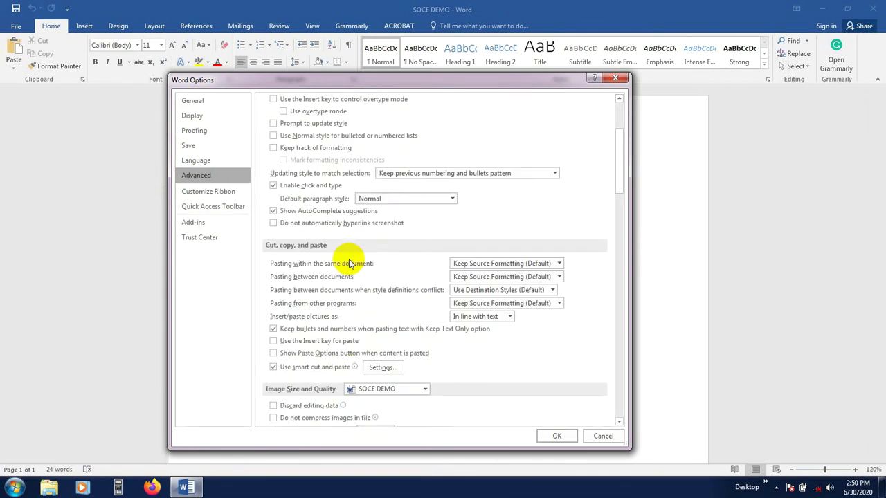
pyautogui.scroll(4, 353, 222)
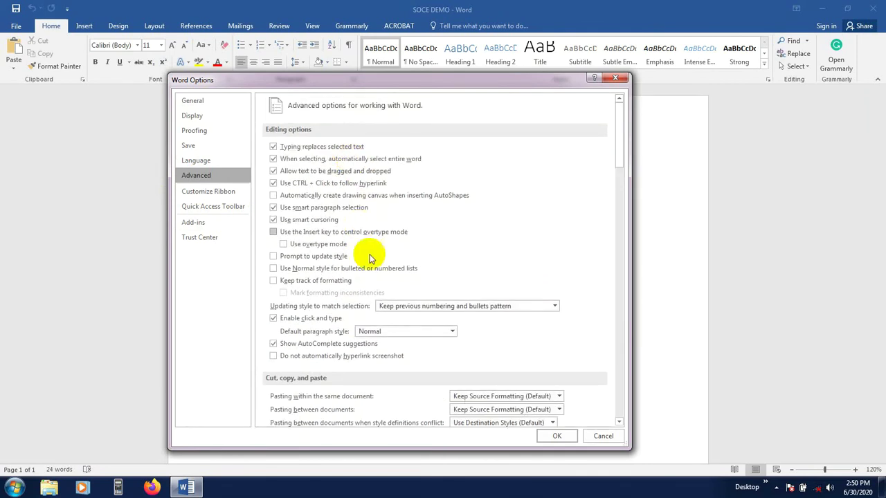
pyautogui.click(227, 194)
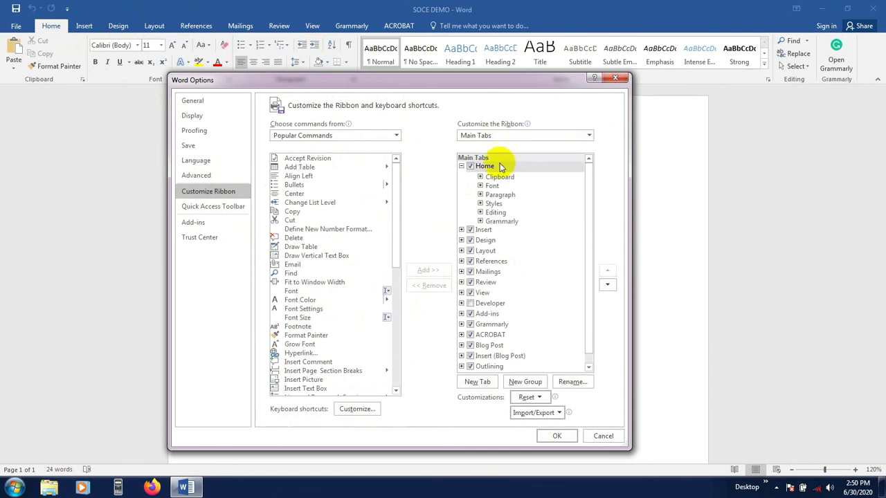
pyautogui.moveTo(392, 190)
pyautogui.mouseDown()
pyautogui.moveTo(397, 359)
pyautogui.moveTo(406, 188)
pyautogui.mouseUp()
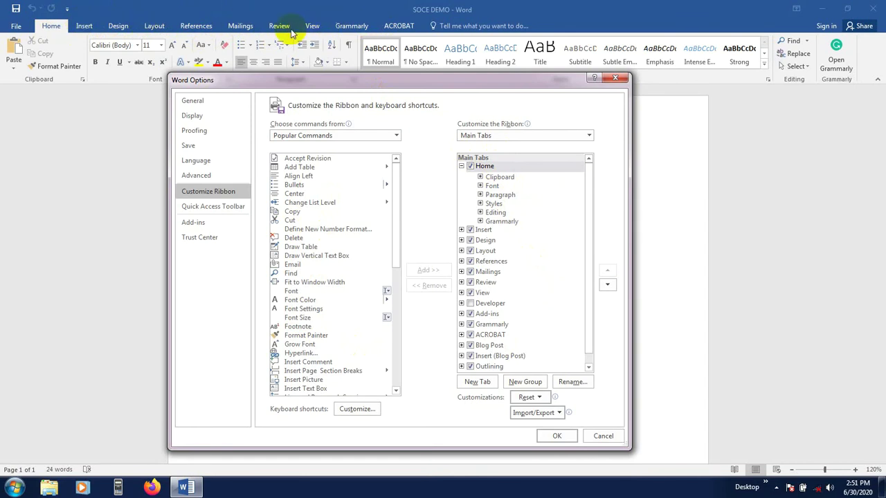
pyautogui.moveTo(297, 83); pyautogui.dragTo(274, 103)
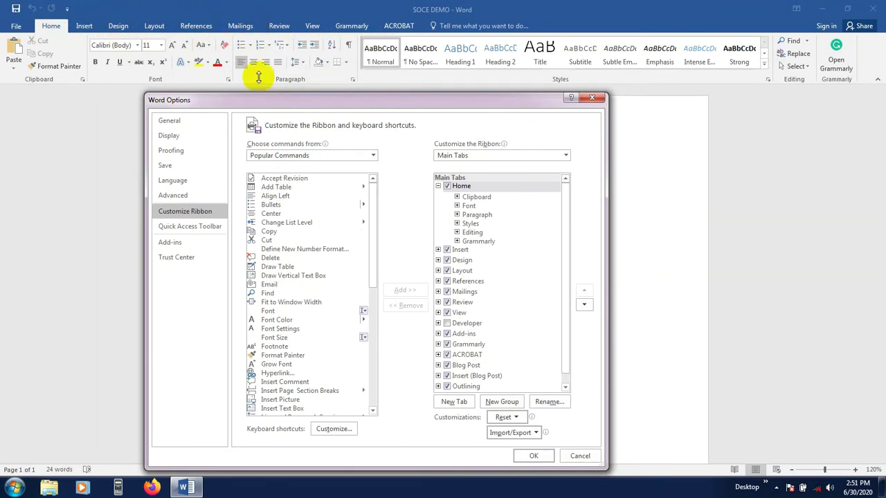
pyautogui.click(288, 103)
pyautogui.moveTo(288, 103); pyautogui.dragTo(283, 62)
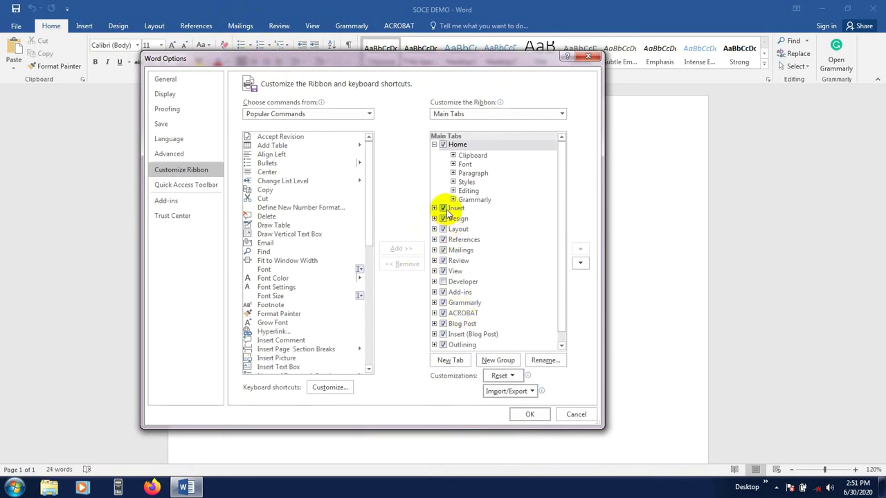
pyautogui.click(443, 250)
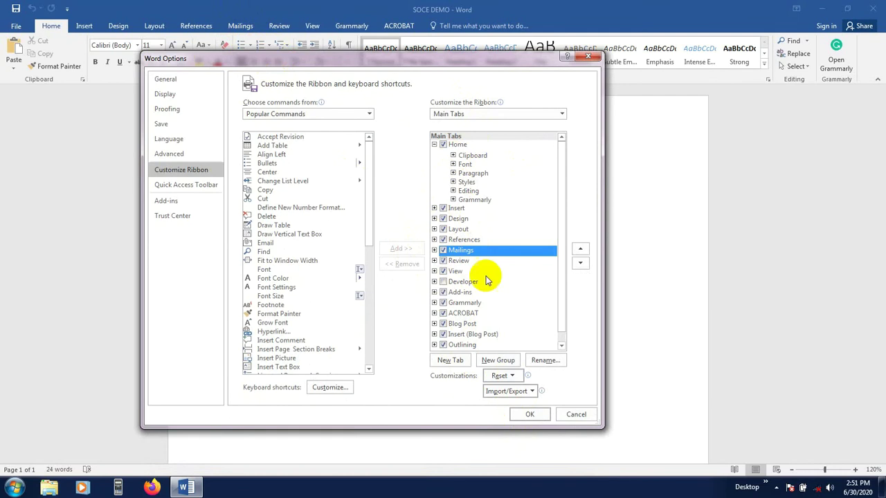
# Bring up the Quick Access Toolbar settings and inspect its current Save, Undo and Redo commands
pyautogui.click(199, 187)
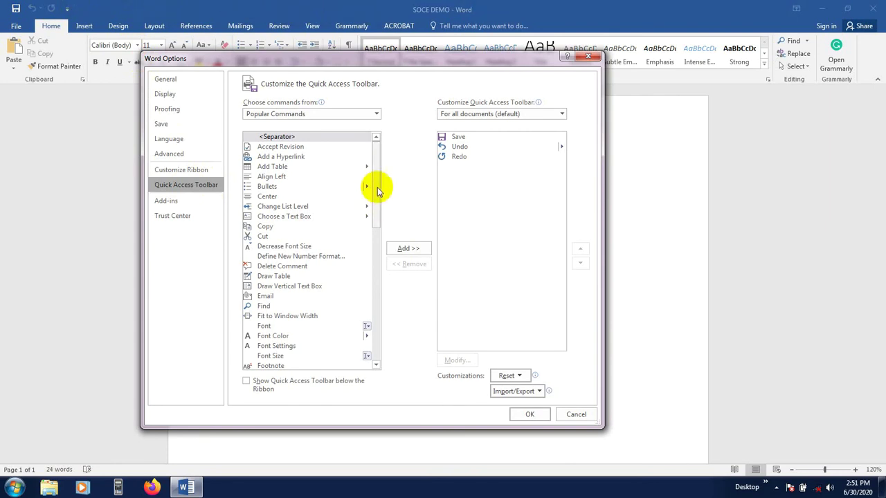
pyautogui.click(454, 137)
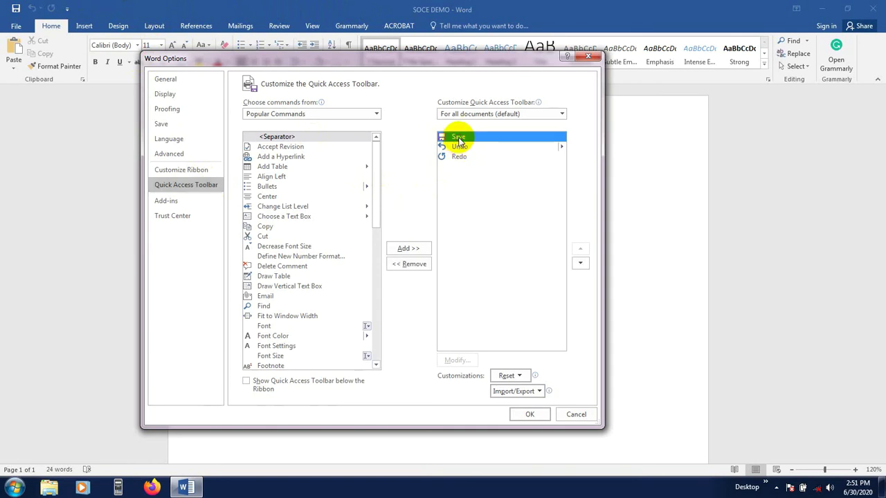
pyautogui.click(465, 147)
pyautogui.click(459, 157)
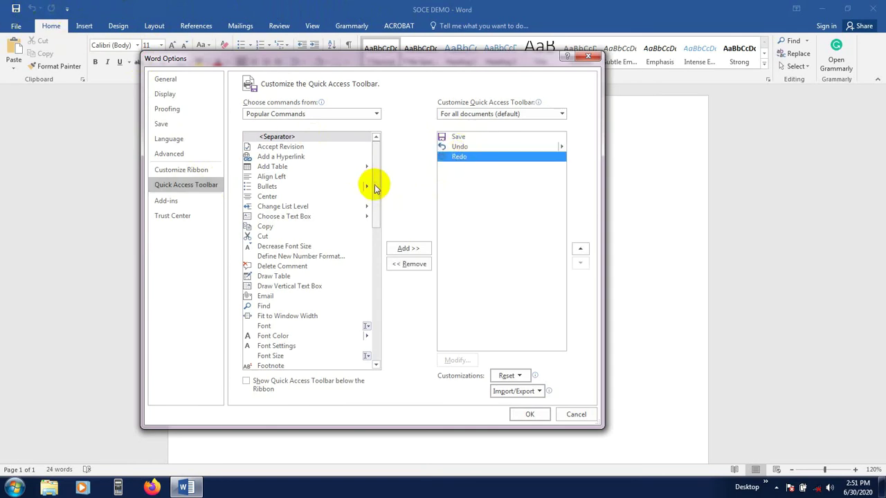
pyautogui.scroll(-1, 374, 192)
pyautogui.scroll(1, 372, 180)
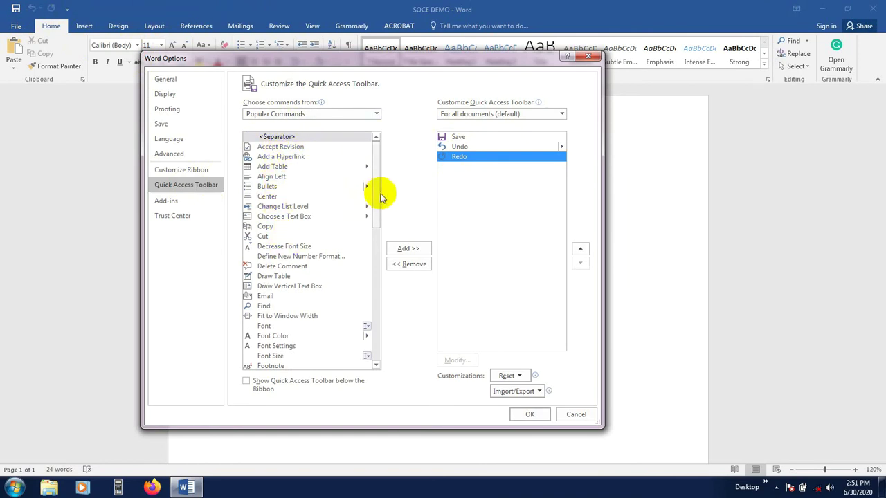
pyautogui.scroll(-2, 377, 193)
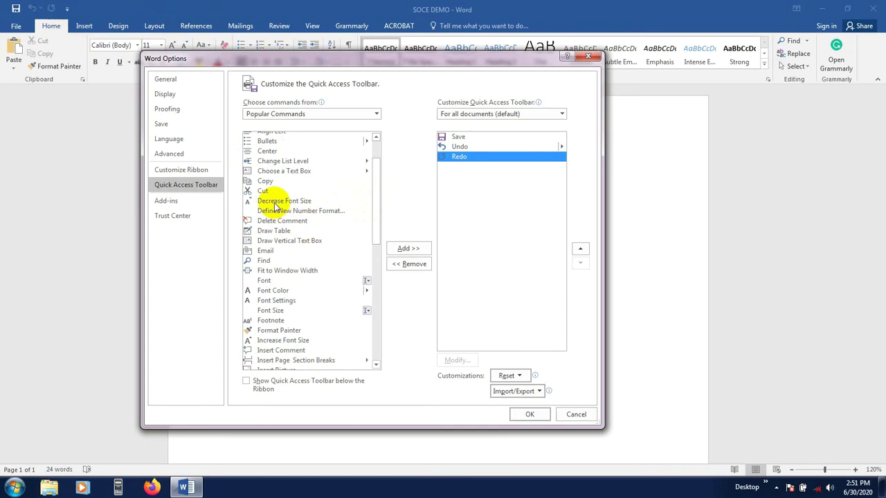
pyautogui.scroll(-10, 284, 270)
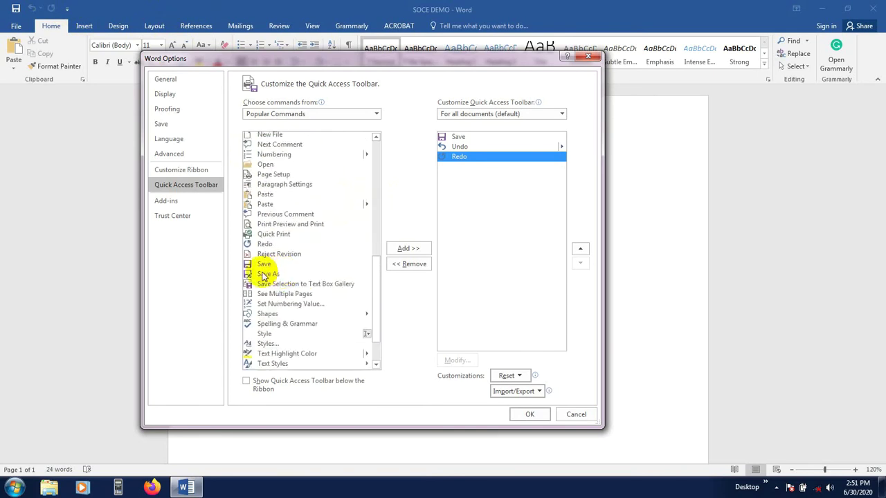
# Add Save As from Popular Commands and move it up to sit right after Save
pyautogui.click(269, 275)
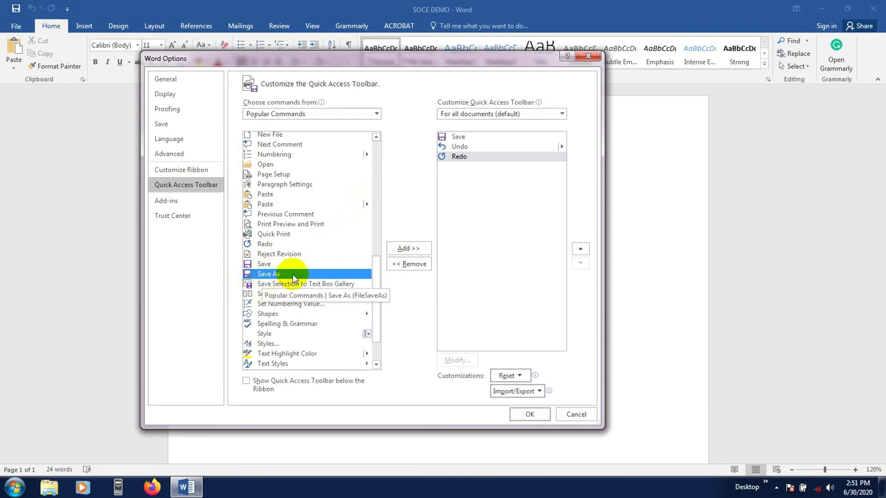
pyautogui.click(408, 248)
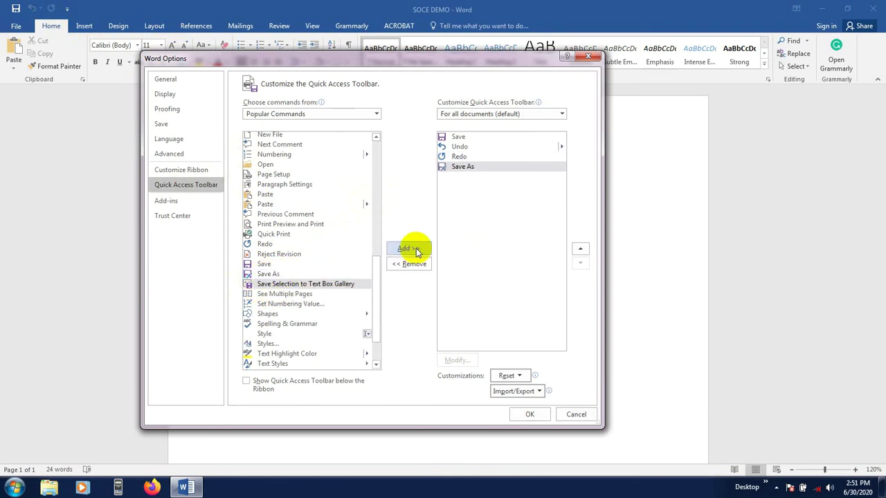
pyautogui.click(470, 167)
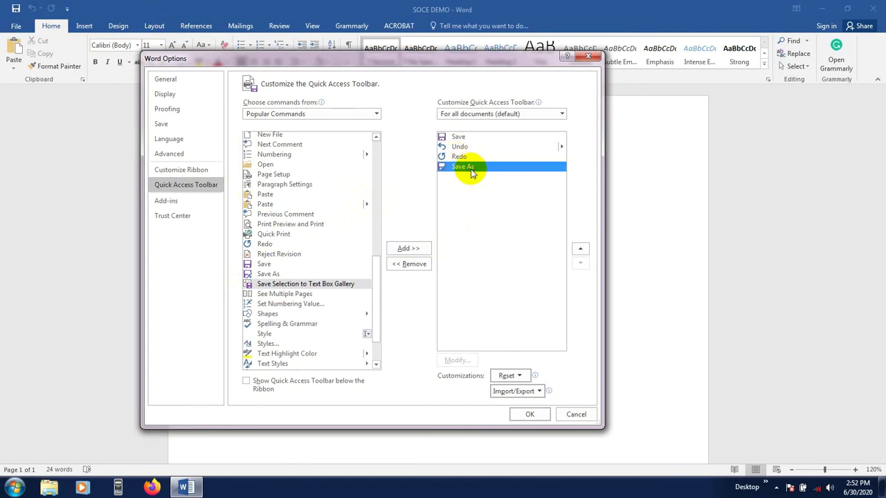
pyautogui.click(580, 249)
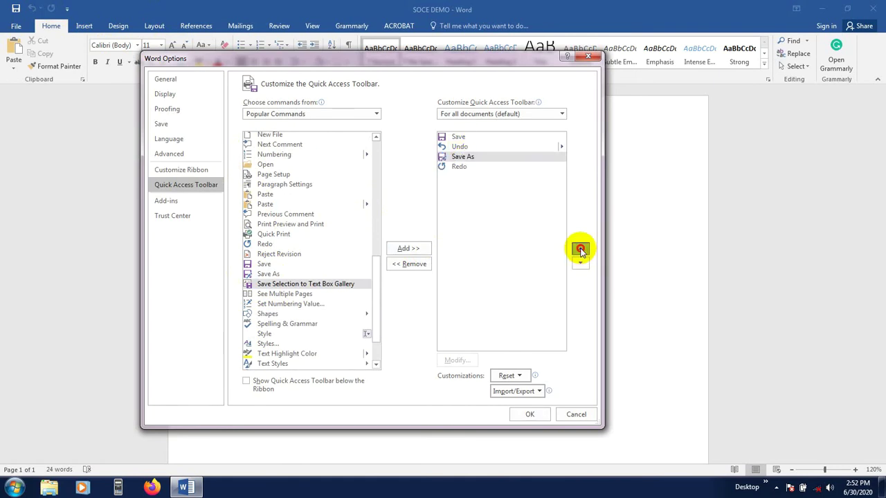
pyautogui.click(580, 249)
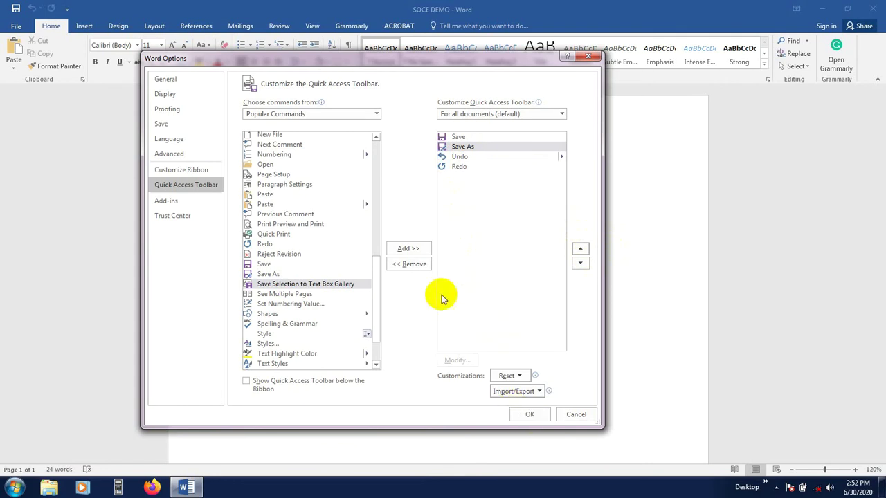
# Glance at the Add-ins and Trust Center pages, then apply the changes with OK
pyautogui.click(184, 205)
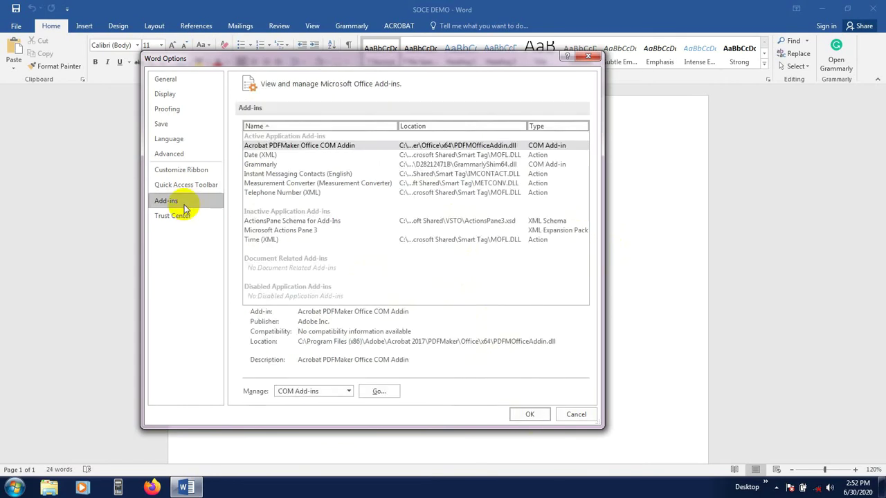
pyautogui.click(181, 219)
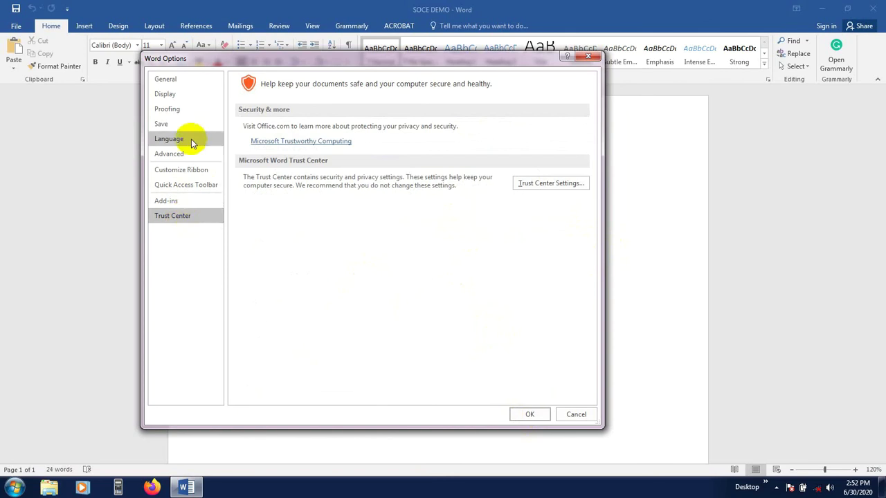
pyautogui.click(172, 201)
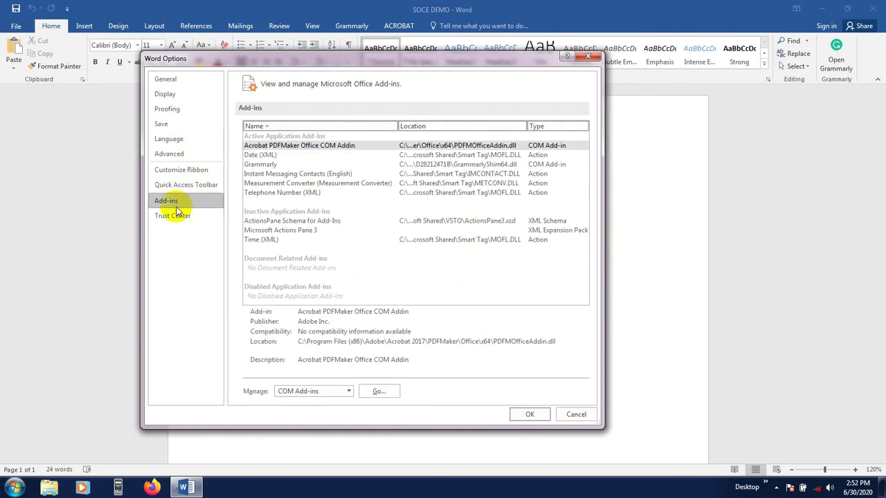
pyautogui.click(526, 419)
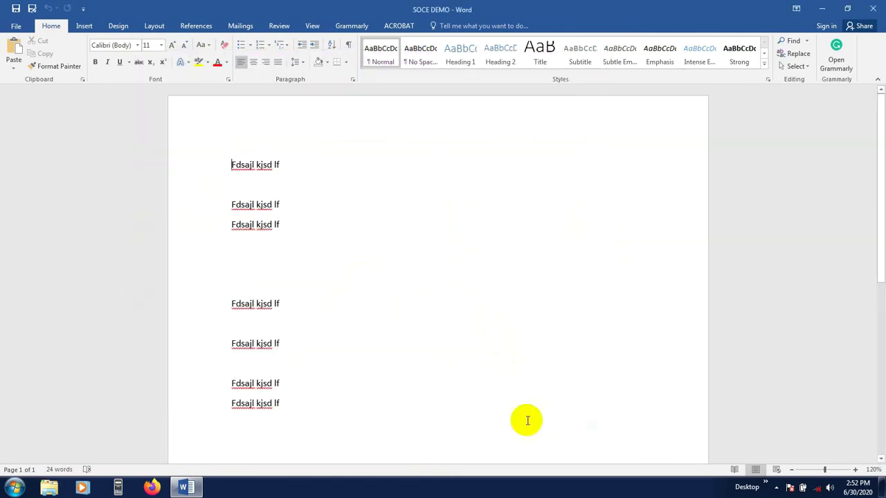
# Remove the Save As icon from the Quick Access Toolbar using its right-click menu
pyautogui.rightClick(33, 10)
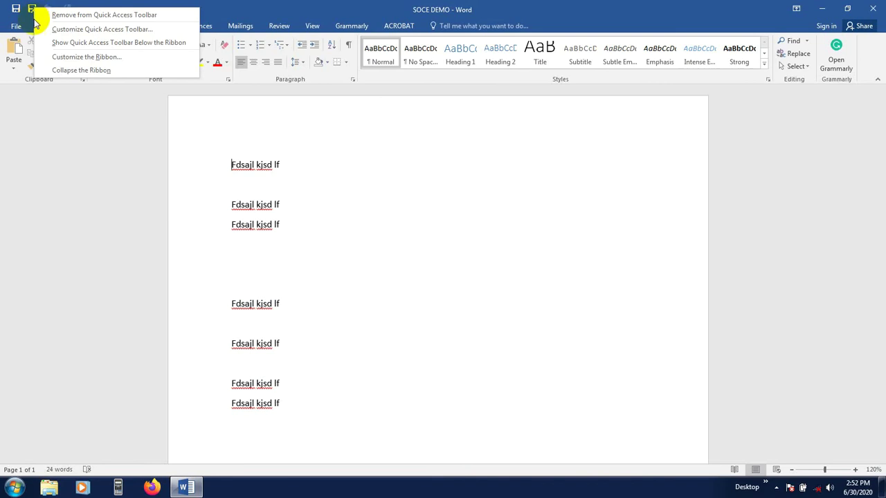
pyautogui.click(108, 16)
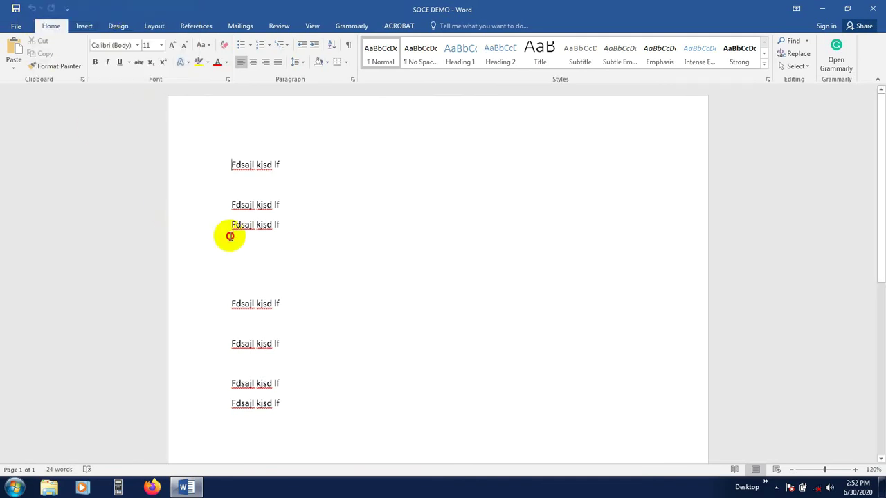
pyautogui.scroll(-3, 239, 244)
pyautogui.scroll(3, 246, 251)
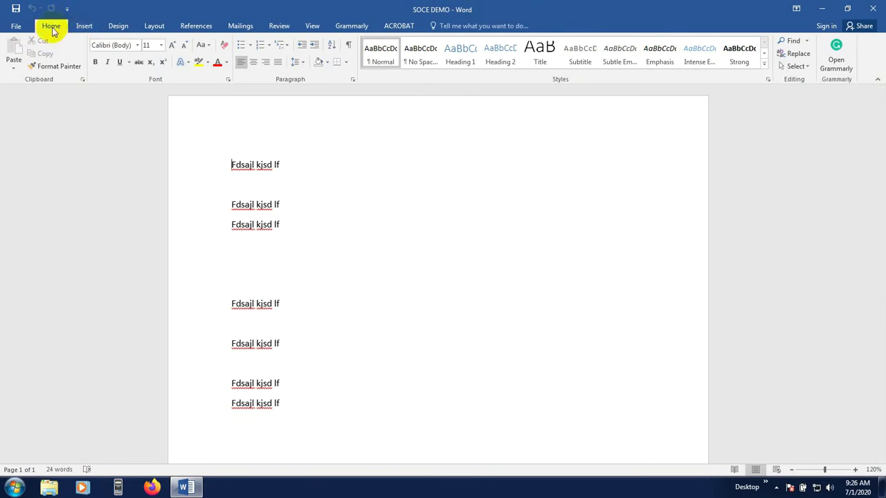
pyautogui.click(72, 27)
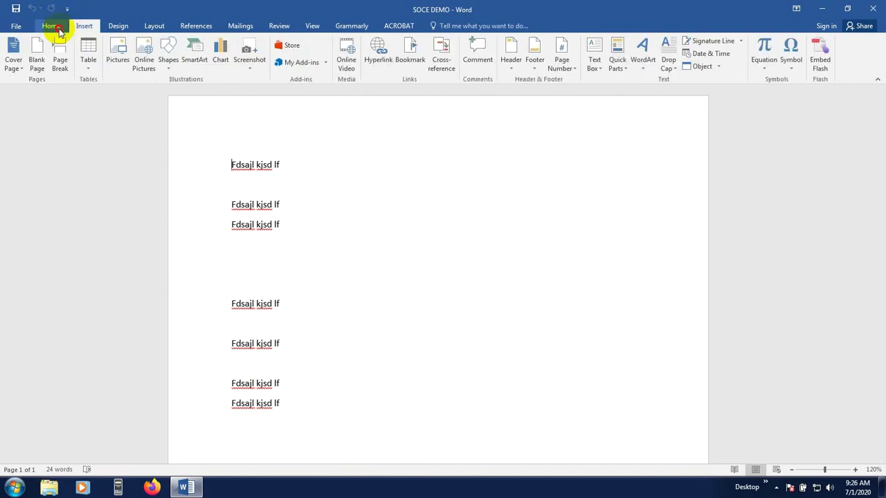
pyautogui.click(57, 27)
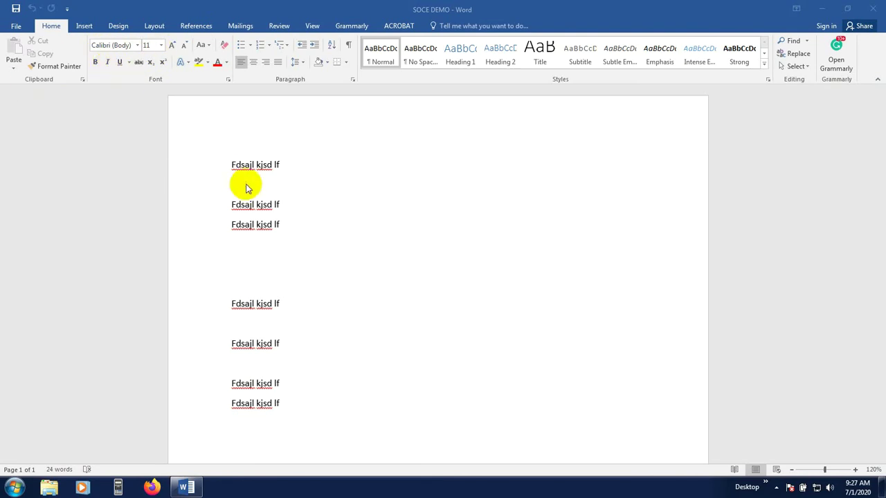
# Replace the eight practice lines with the typed line 'School of Civil Engineering (Youtube)'
pyautogui.moveTo(231, 166); pyautogui.dragTo(365, 458)
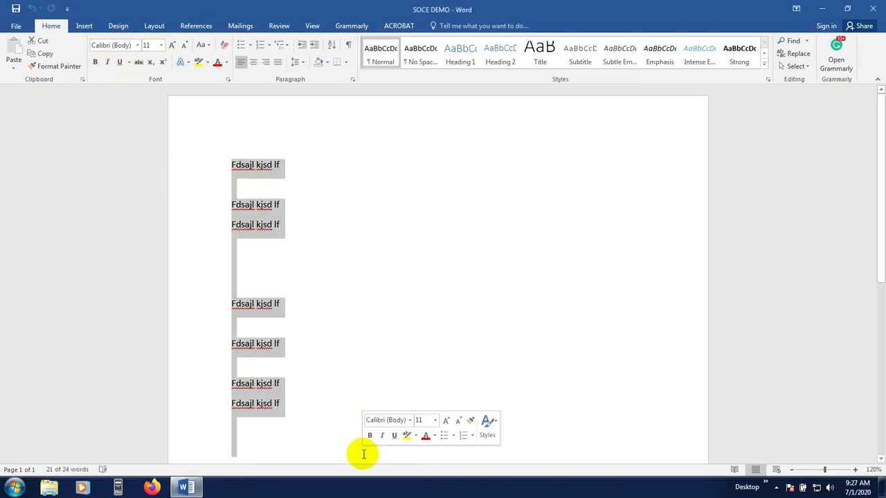
pyautogui.press('Delete')
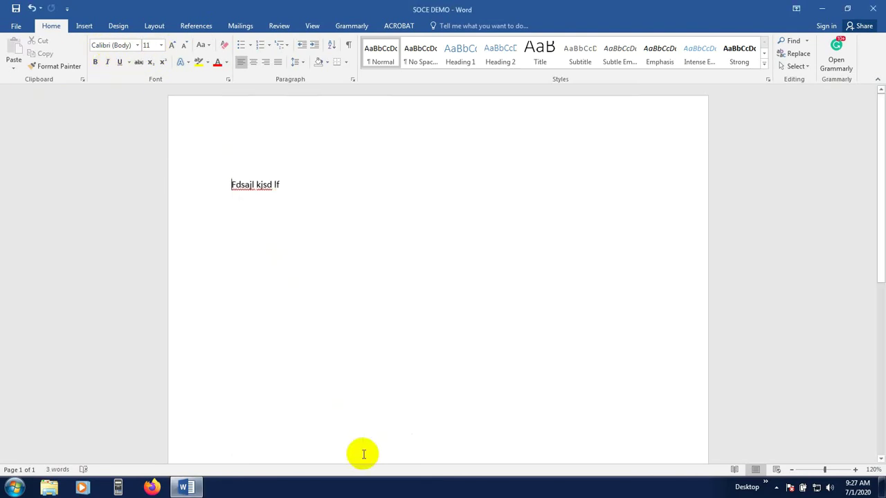
pyautogui.hotkey('ctrl', 'z')
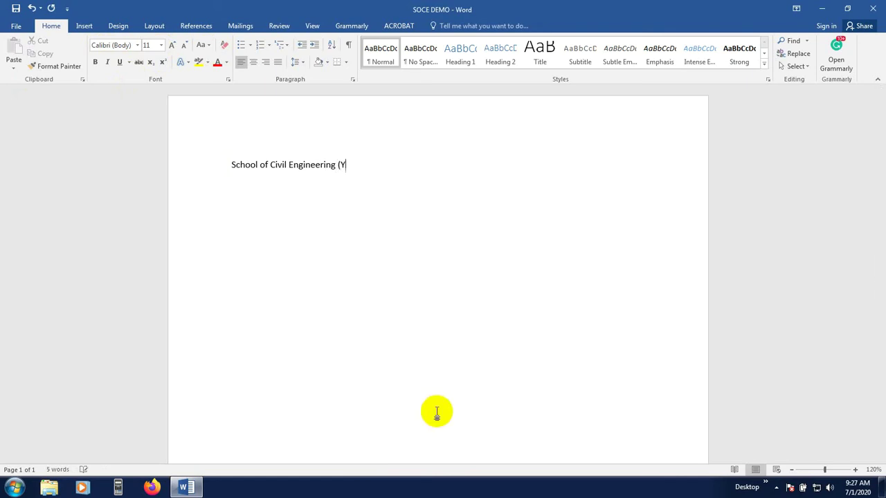
pyautogui.write('(Youtube')
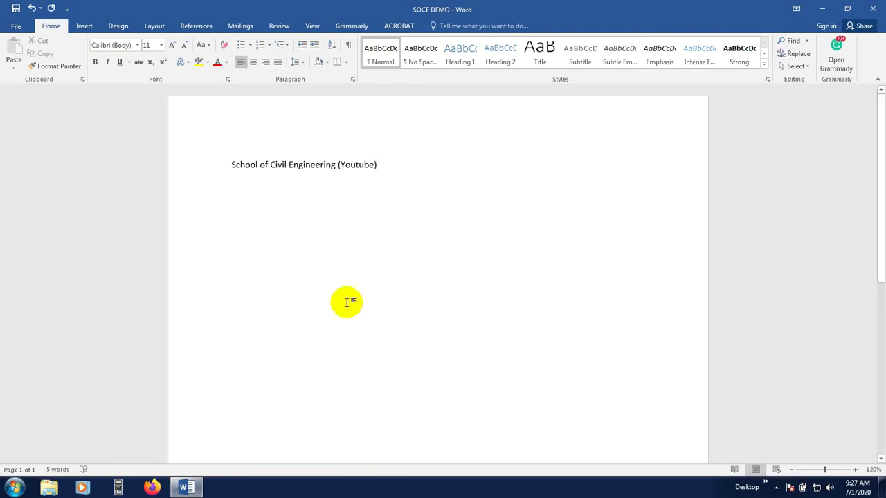
# Correct 'Youtube' to 'YouTube' from the spelling suggestions and select the whole line
pyautogui.press('Left')
pyautogui.press('Left')
pyautogui.press('Left')
pyautogui.press('Left')
pyautogui.press('Left')
pyautogui.press('Left')
pyautogui.press('Left')
pyautogui.press('Left')
pyautogui.press('Left')
pyautogui.press('Left')
pyautogui.press('Left')
pyautogui.press('Left')
pyautogui.press('Left')
pyautogui.press('Left')
pyautogui.press('Left')
pyautogui.press('Left')
pyautogui.press('Left')
pyautogui.press('Left')
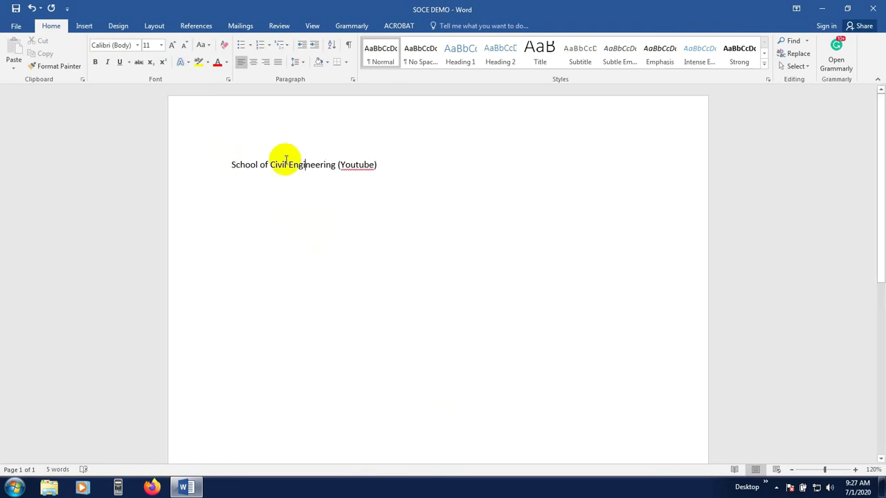
pyautogui.rightClick(360, 165)
pyautogui.click(395, 170)
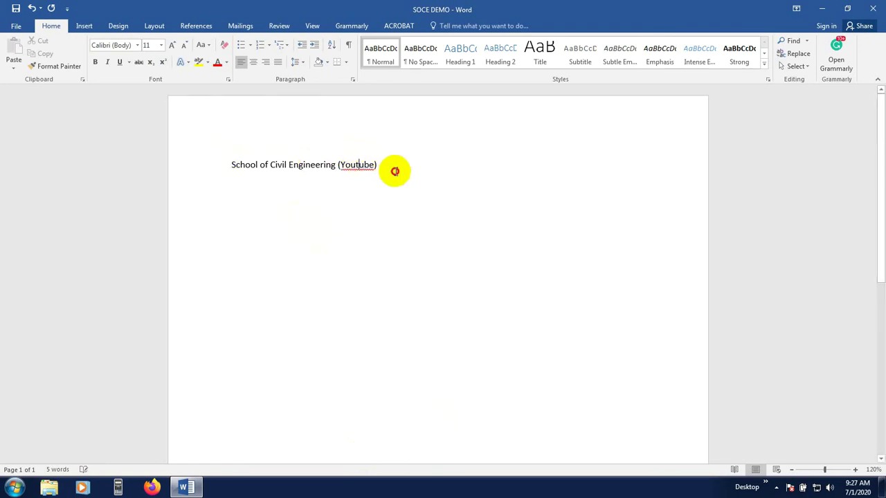
pyautogui.rightClick(359, 164)
pyautogui.click(405, 179)
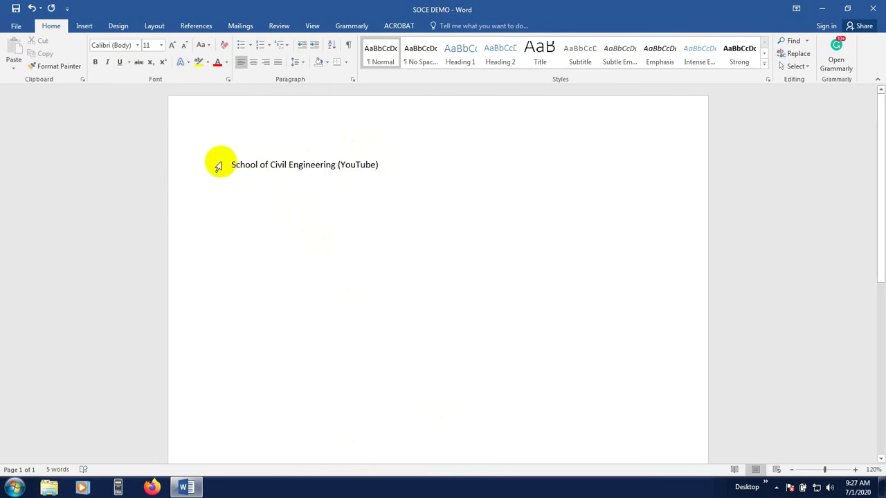
pyautogui.click(390, 165)
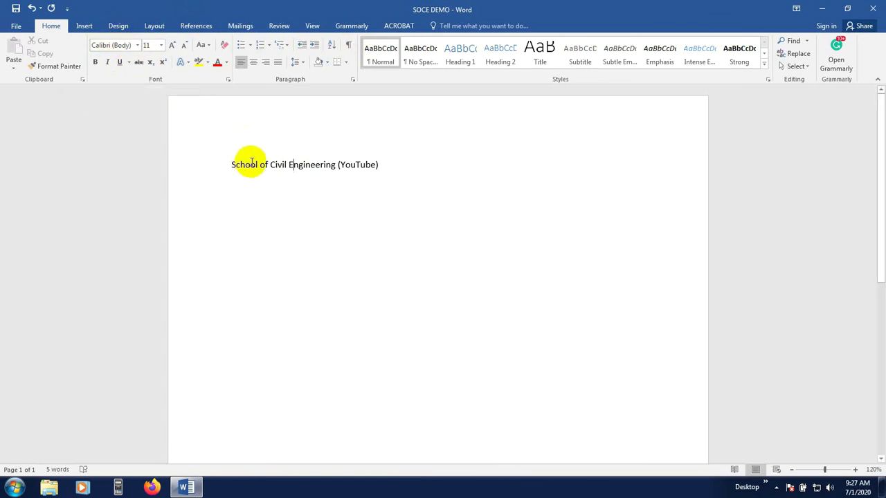
pyautogui.moveTo(228, 164); pyautogui.dragTo(382, 160)
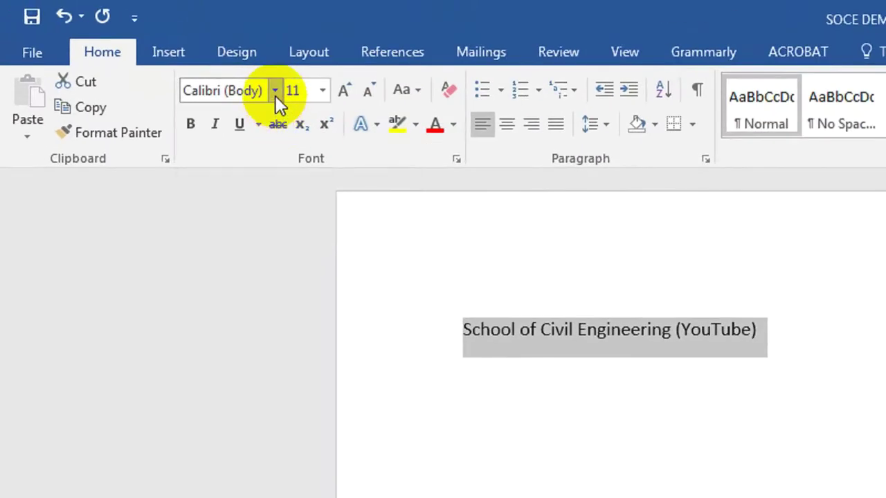
# Apply Harlow Solid Italic to the heading line, then switch it to Algerian
pyautogui.click(275, 91)
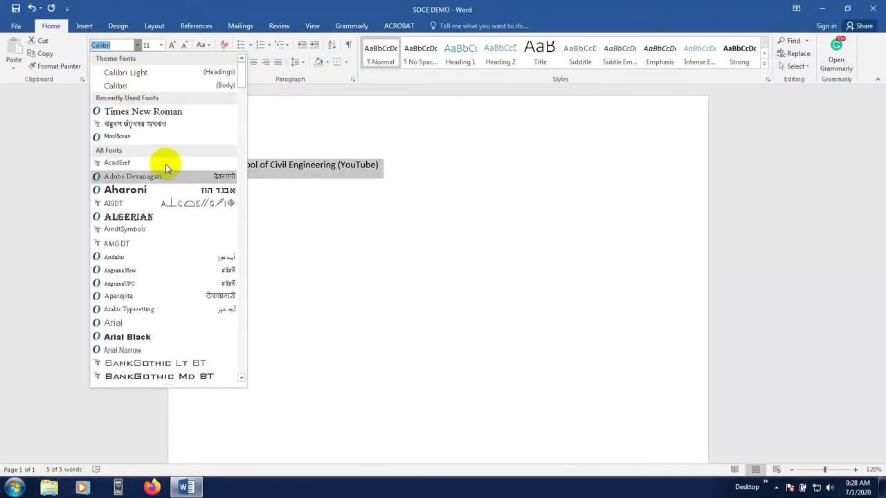
pyautogui.moveTo(241, 75); pyautogui.dragTo(233, 174)
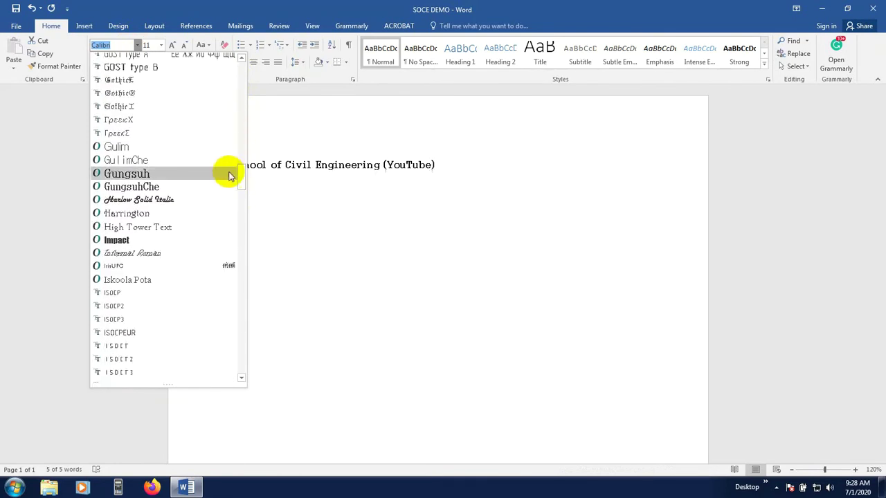
pyautogui.click(166, 202)
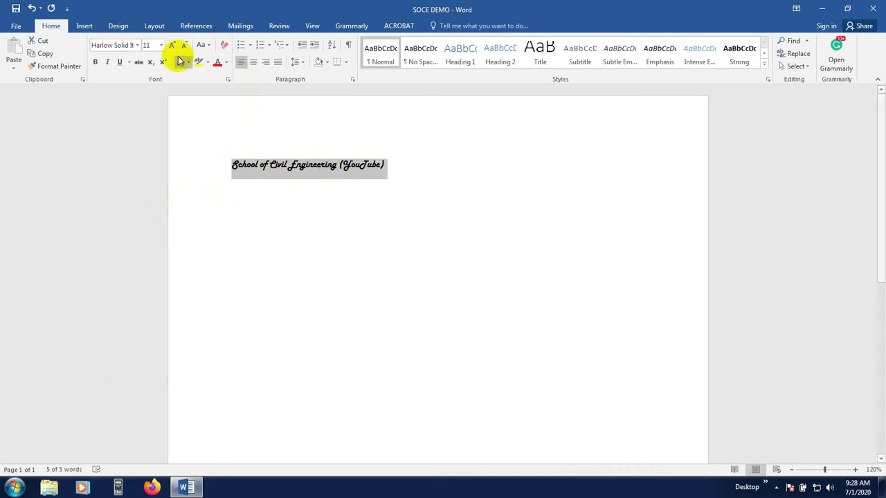
pyautogui.click(137, 45)
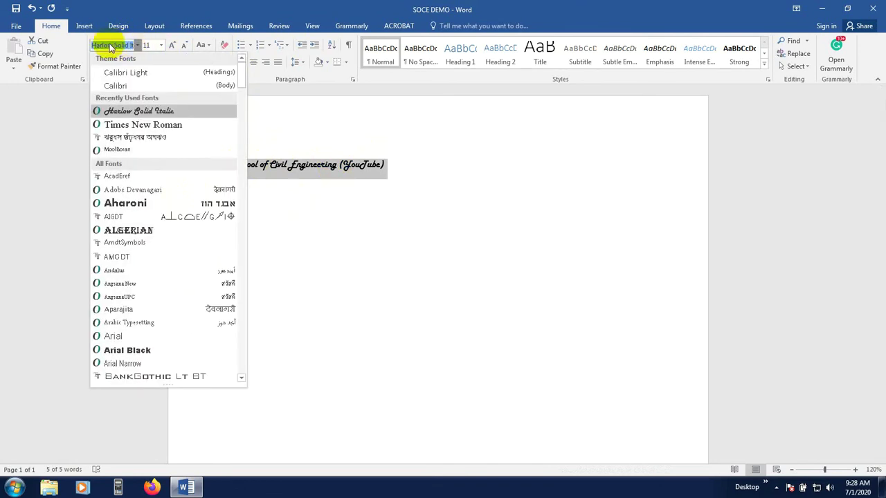
pyautogui.click(376, 143)
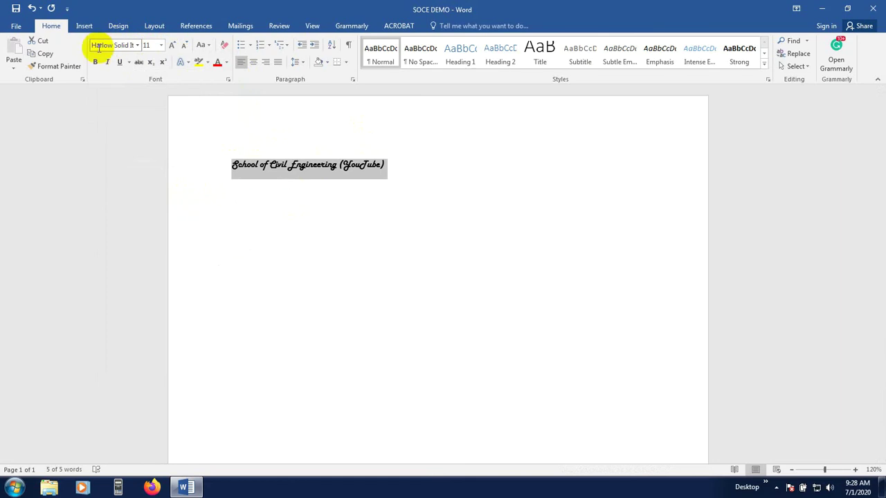
pyautogui.click(138, 45)
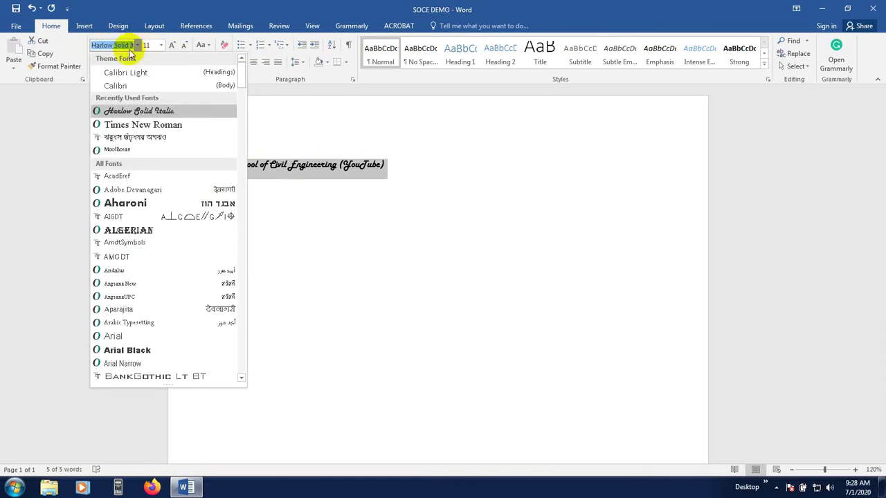
pyautogui.click(139, 231)
pyautogui.click(256, 180)
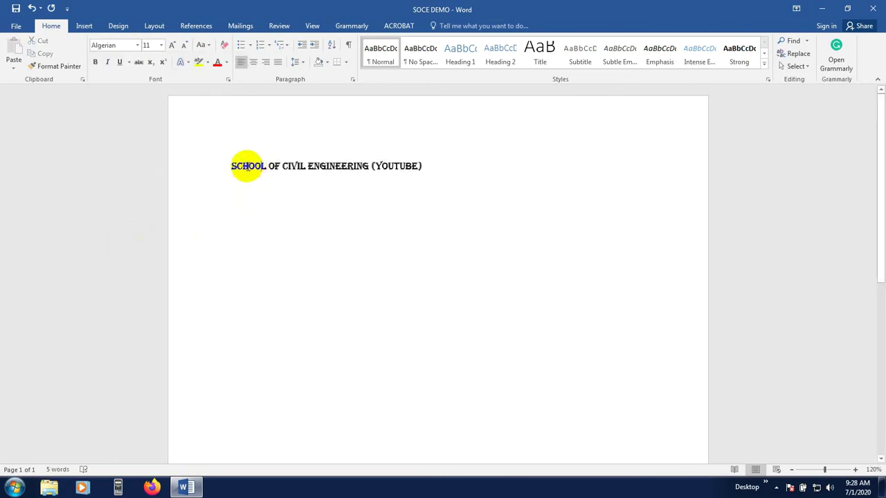
# Zoom in on the page, try Arial Black on the word 'School', then undo it
pyautogui.click(856, 470)
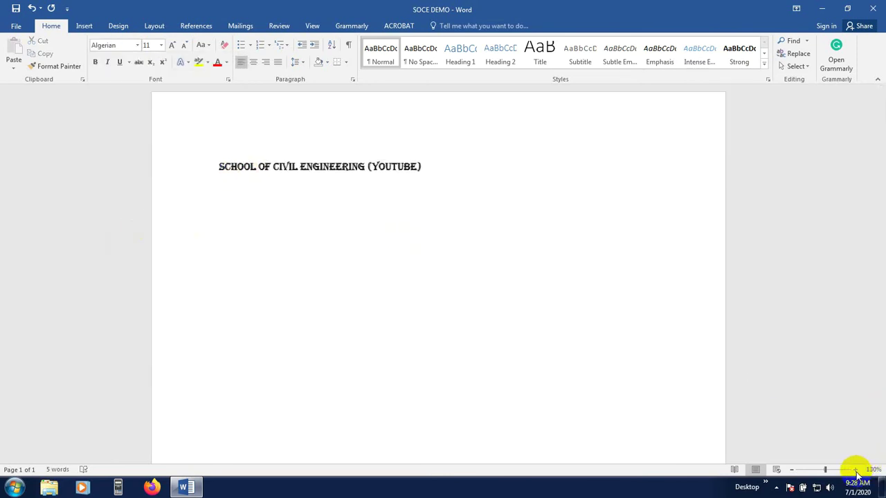
pyautogui.click(856, 470)
pyautogui.click(856, 470)
pyautogui.click(856, 470)
pyautogui.click(856, 470)
pyautogui.scroll(1, 158, 214)
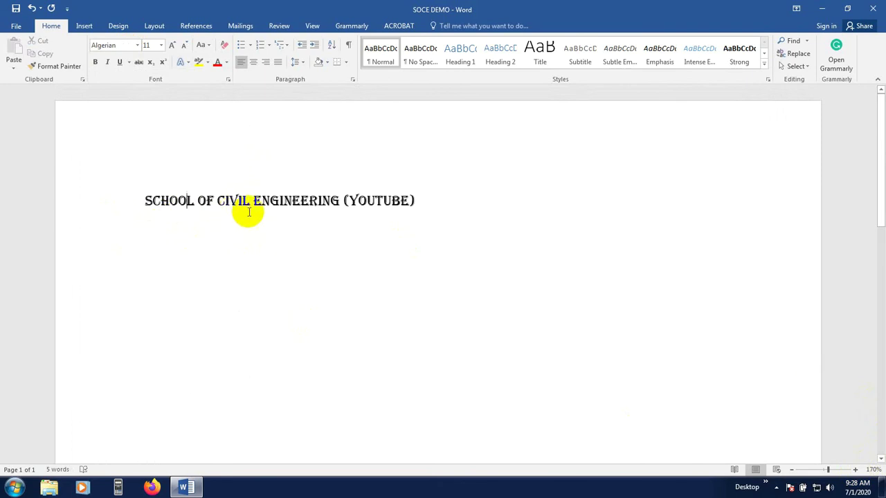
pyautogui.click(137, 45)
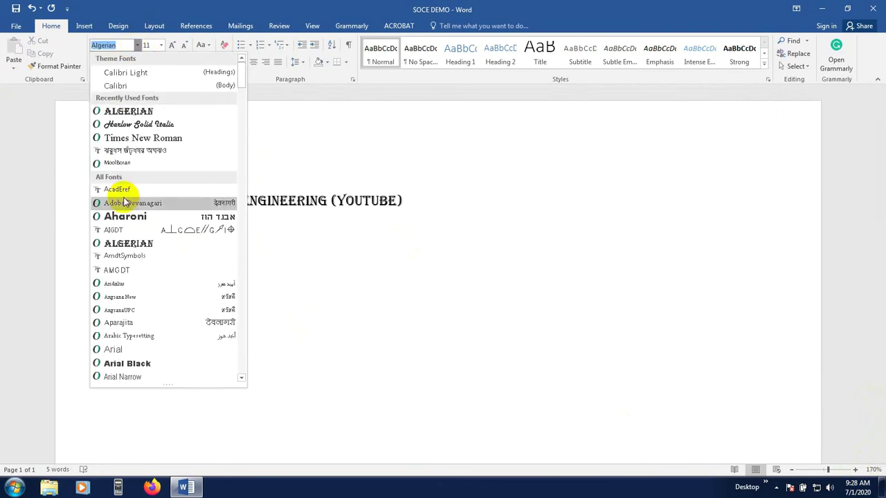
pyautogui.scroll(-5, 125, 231)
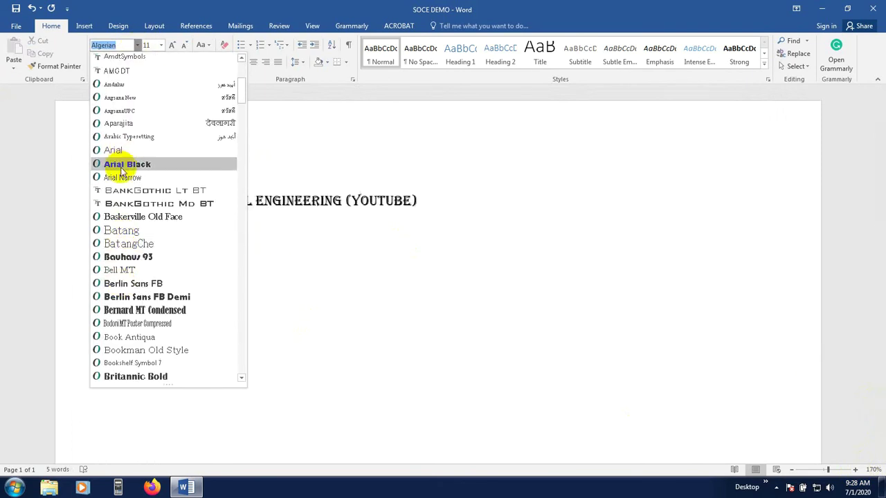
pyautogui.click(123, 164)
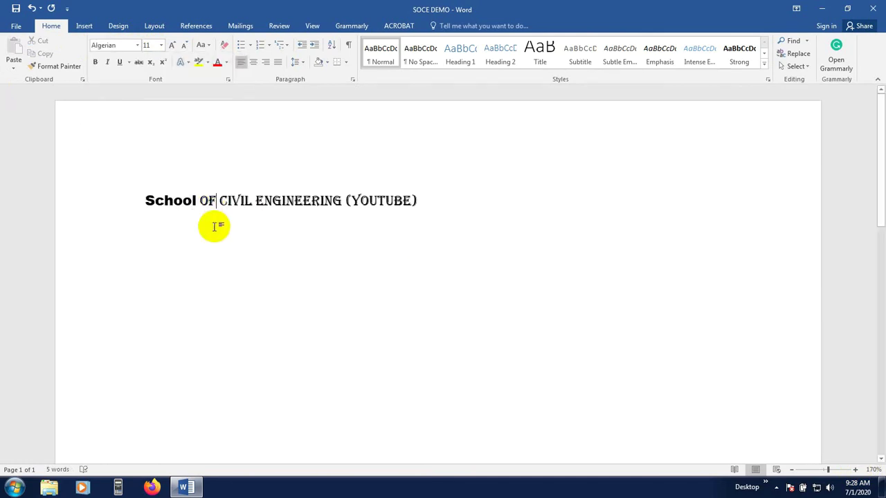
pyautogui.hotkey('ctrl', 'z')
pyautogui.click(49, 195)
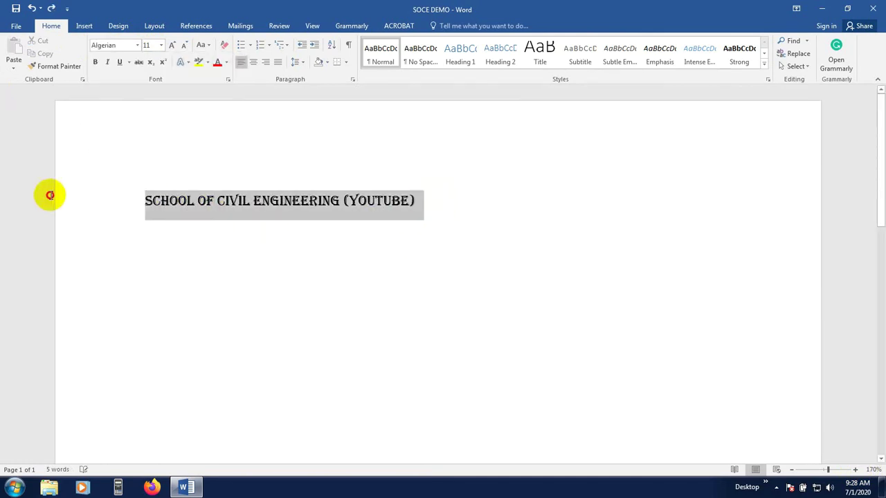
pyautogui.click(357, 200)
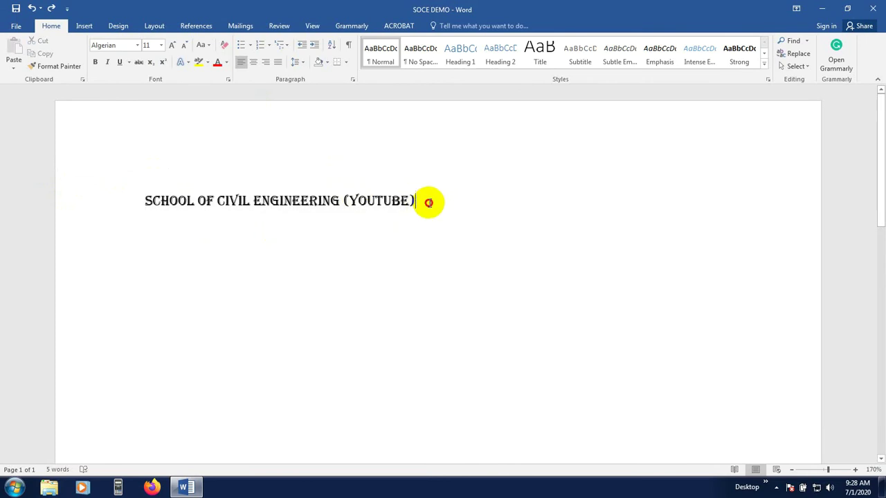
# Apply Informal Roman to the heading line, then return it to Calibri (Body)
pyautogui.moveTo(428, 203); pyautogui.dragTo(145, 200)
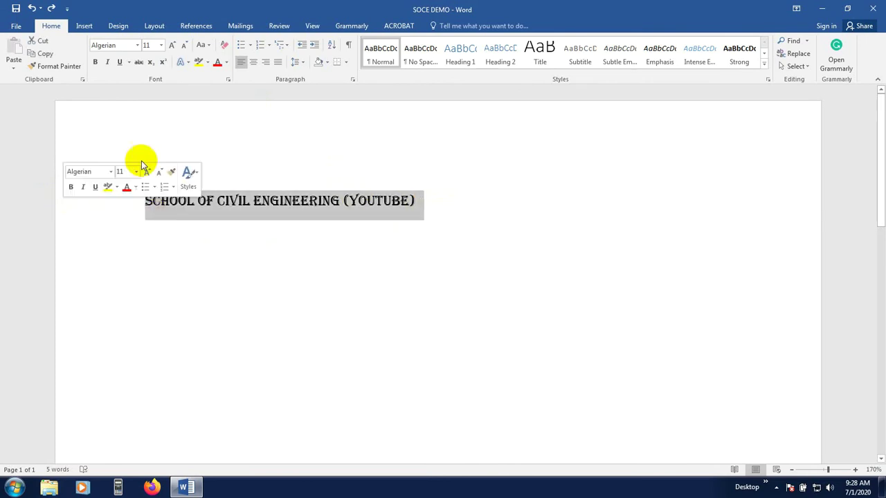
pyautogui.click(136, 45)
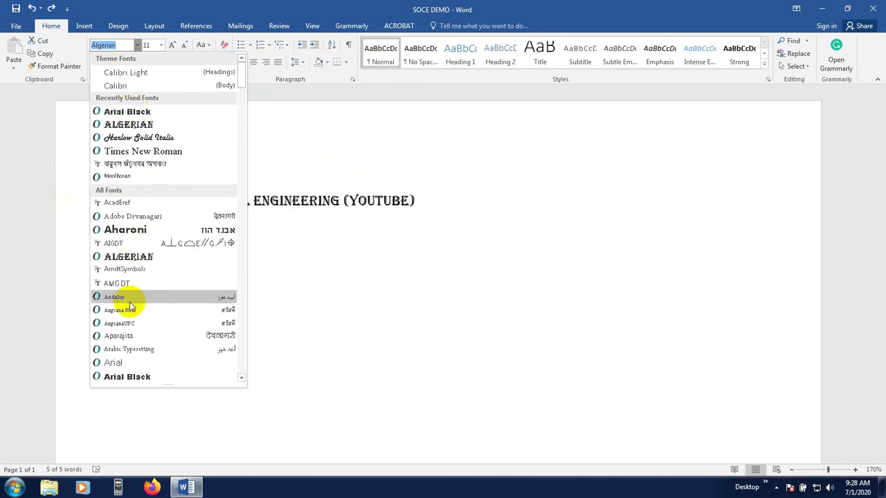
pyautogui.scroll(-6, 118, 304)
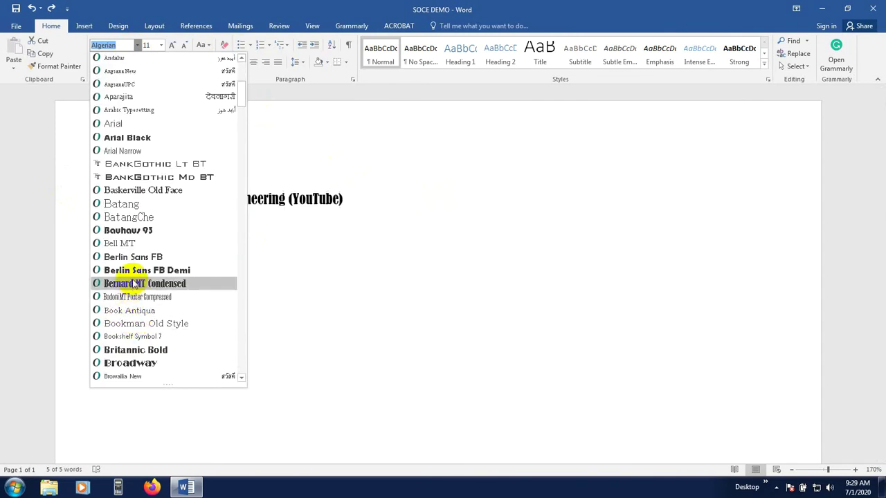
pyautogui.scroll(-15, 131, 287)
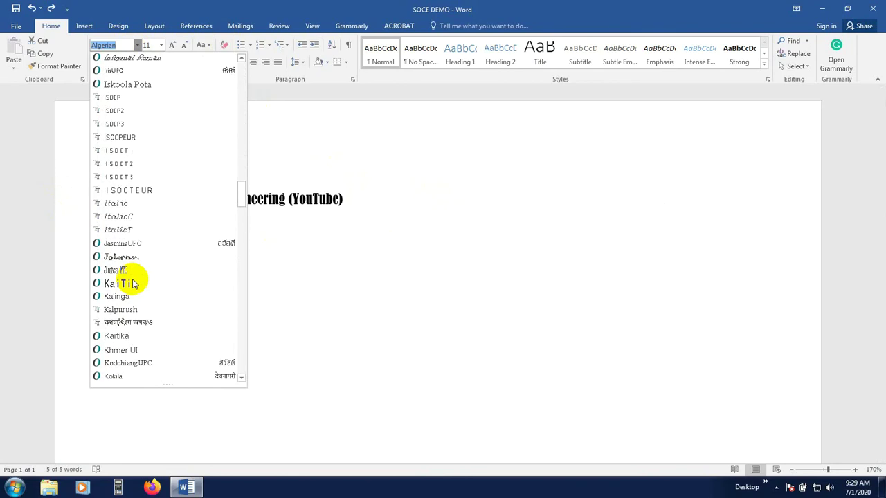
pyautogui.scroll(3, 131, 284)
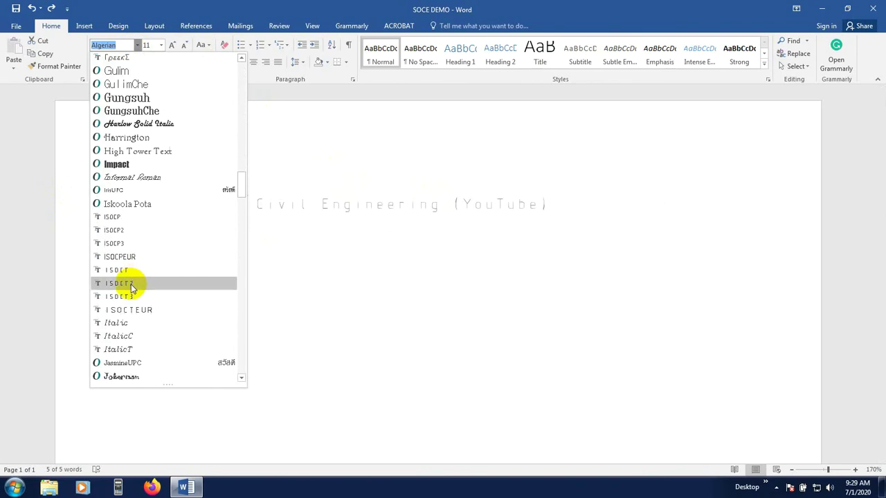
pyautogui.click(141, 179)
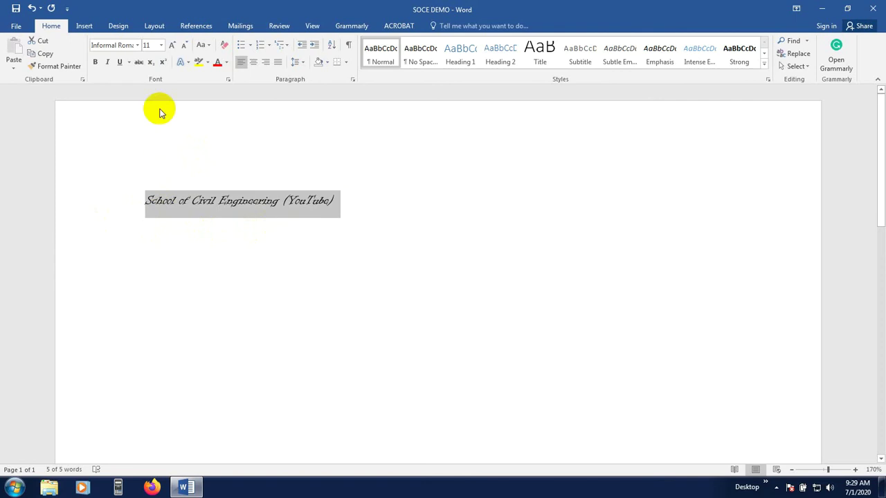
pyautogui.click(137, 45)
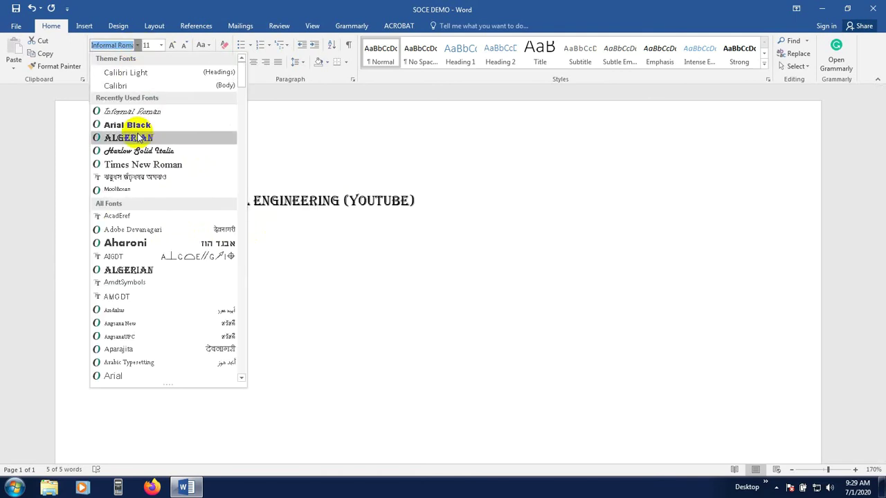
pyautogui.click(125, 88)
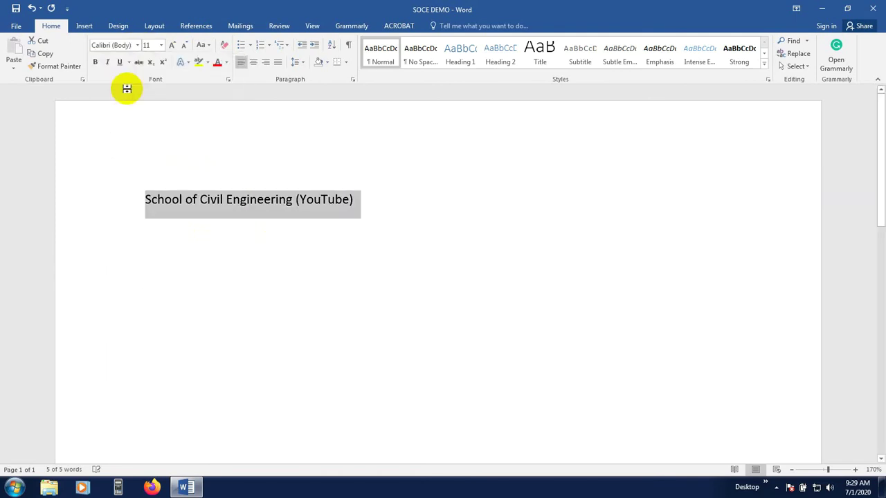
pyautogui.click(180, 200)
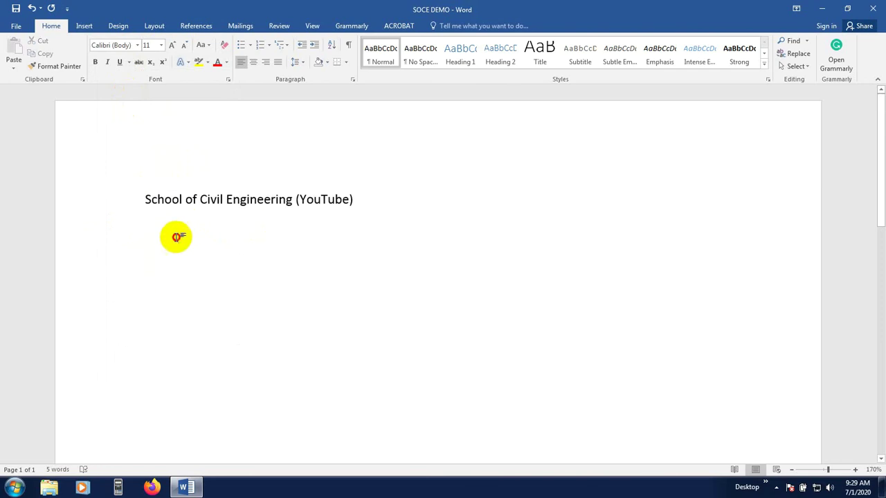
pyautogui.click(125, 207)
# Select the heading line and zoom the page view out step by step to 100%
pyautogui.click(144, 202)
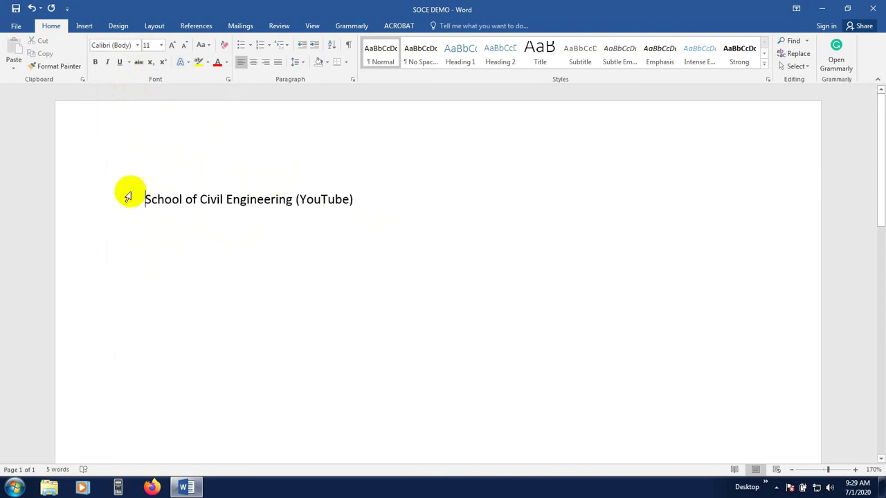
pyautogui.click(147, 204)
pyautogui.moveTo(147, 204); pyautogui.dragTo(382, 201)
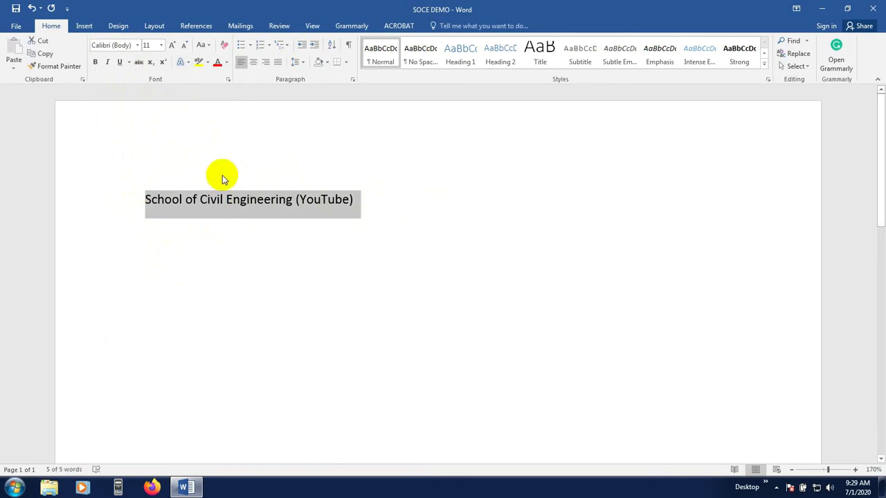
pyautogui.click(792, 470)
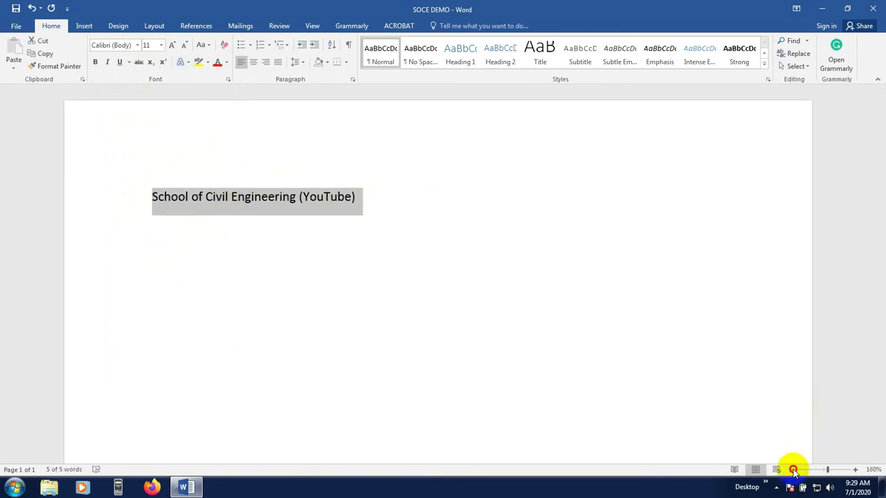
pyautogui.click(792, 470)
pyautogui.click(793, 470)
pyautogui.click(793, 470)
pyautogui.click(793, 470)
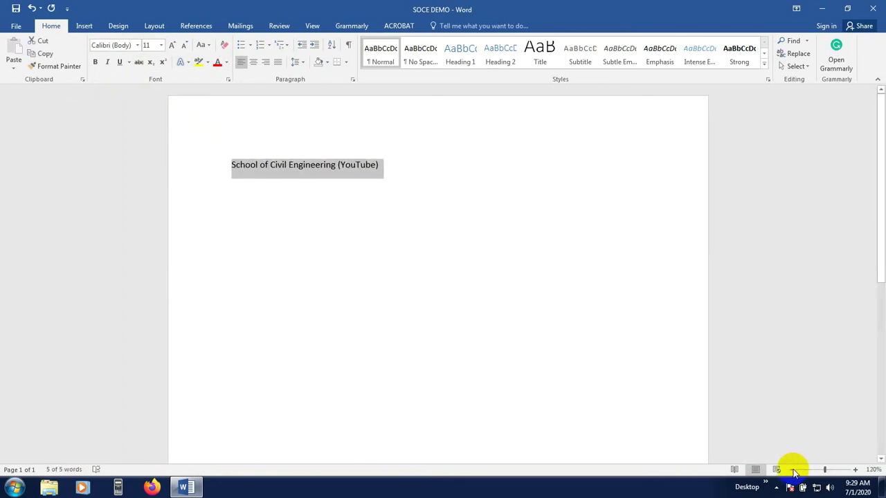
pyautogui.click(793, 470)
pyautogui.click(793, 470)
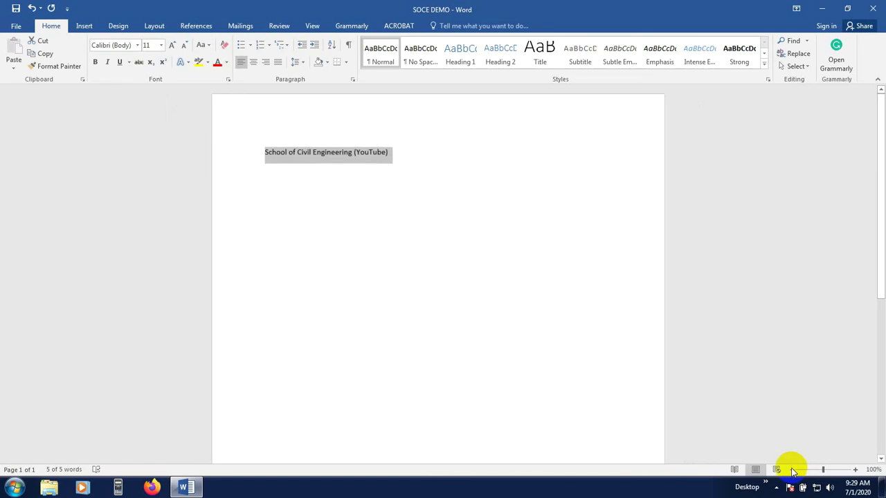
# Zoom back in to 140% and place the cursor in the word 'Civil'
pyautogui.click(855, 470)
pyautogui.click(855, 470)
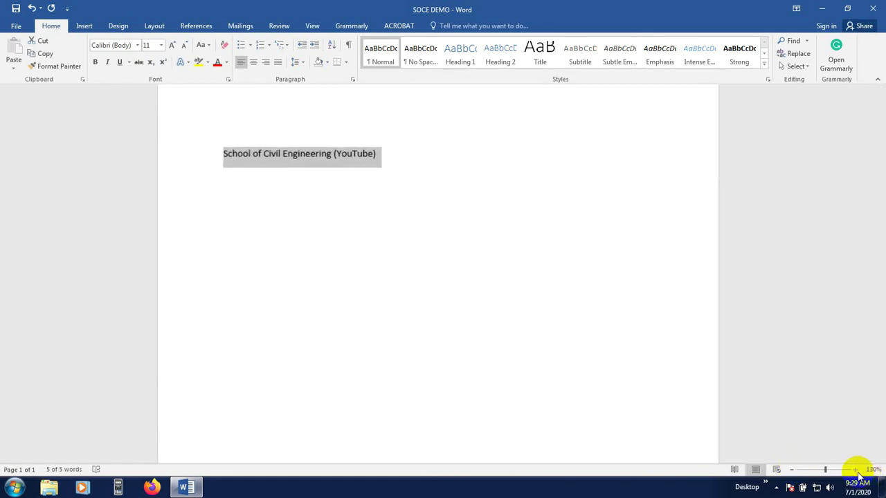
pyautogui.click(855, 469)
pyautogui.click(855, 470)
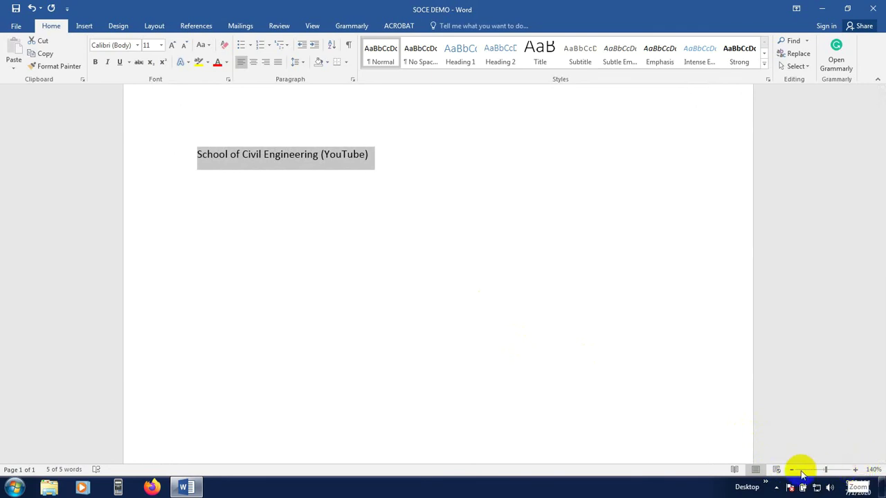
pyautogui.click(257, 173)
pyautogui.scroll(1, 273, 208)
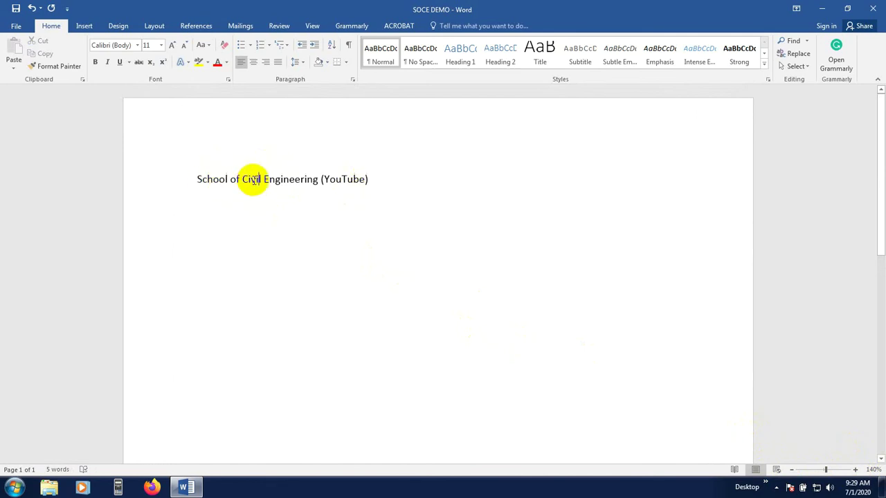
# Select the word 'School' and browse the font size list without changing it
pyautogui.moveTo(197, 181)
pyautogui.mouseDown()
pyautogui.moveTo(225, 180)
pyautogui.moveTo(211, 177)
pyautogui.mouseUp()
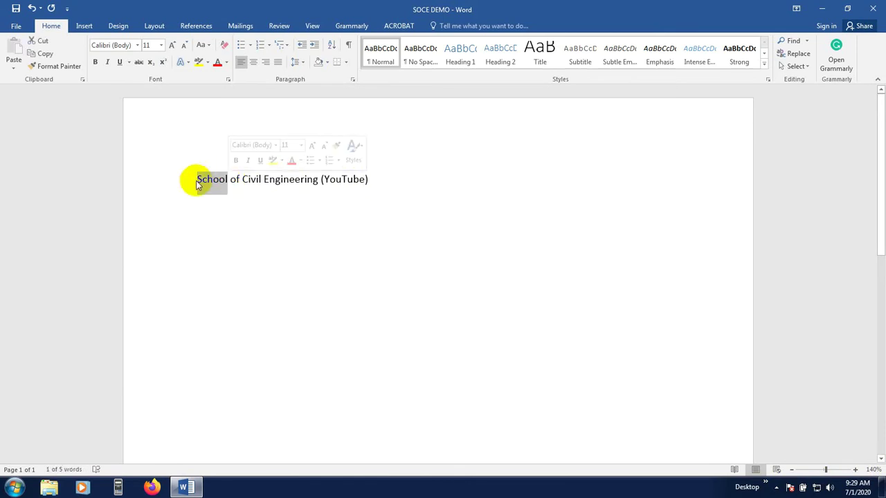
pyautogui.click(161, 45)
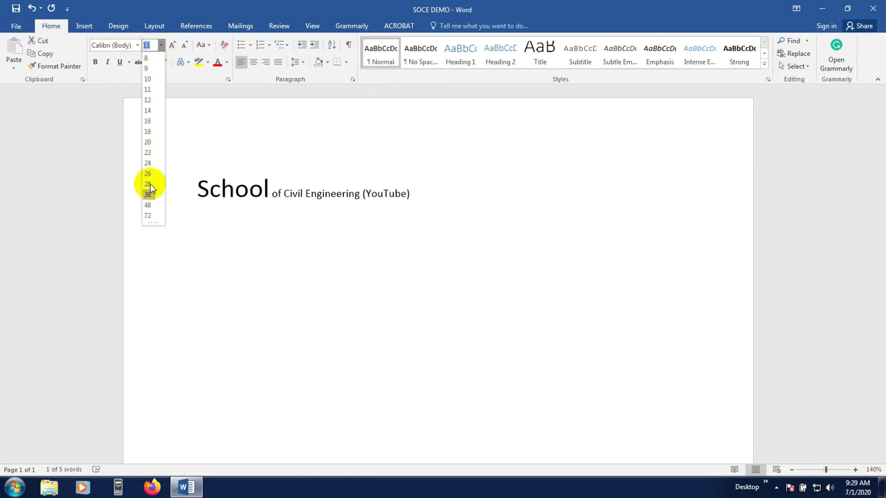
pyautogui.moveTo(152, 222); pyautogui.dragTo(156, 266)
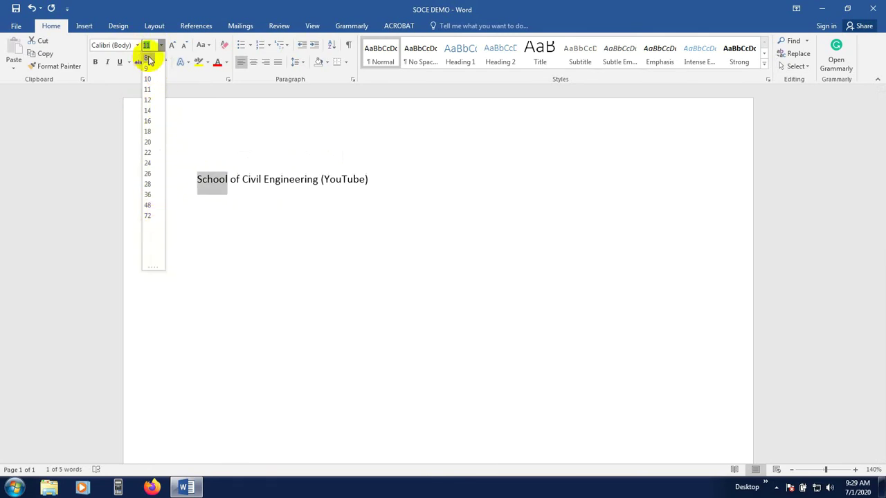
pyautogui.moveTo(155, 269); pyautogui.dragTo(160, 229)
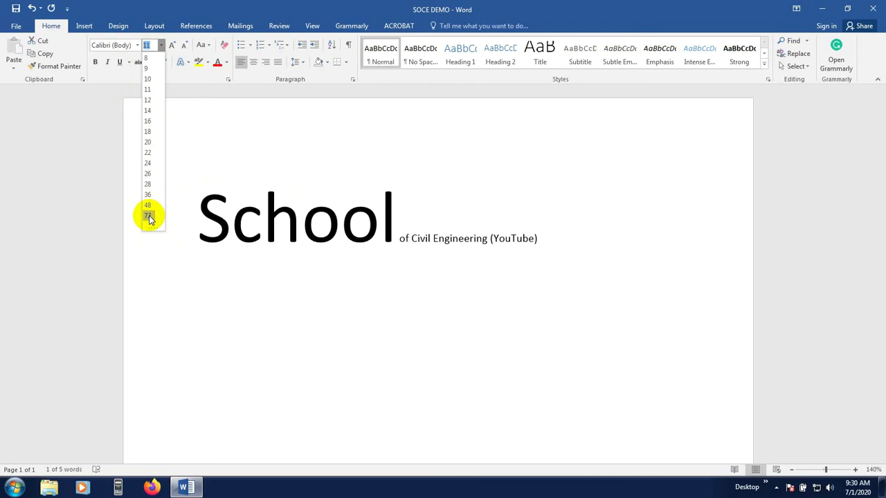
pyautogui.click(188, 114)
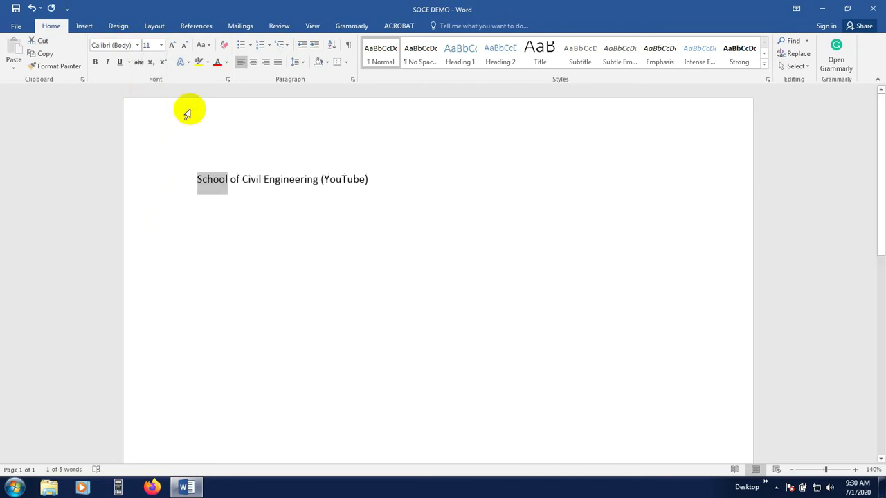
pyautogui.click(160, 46)
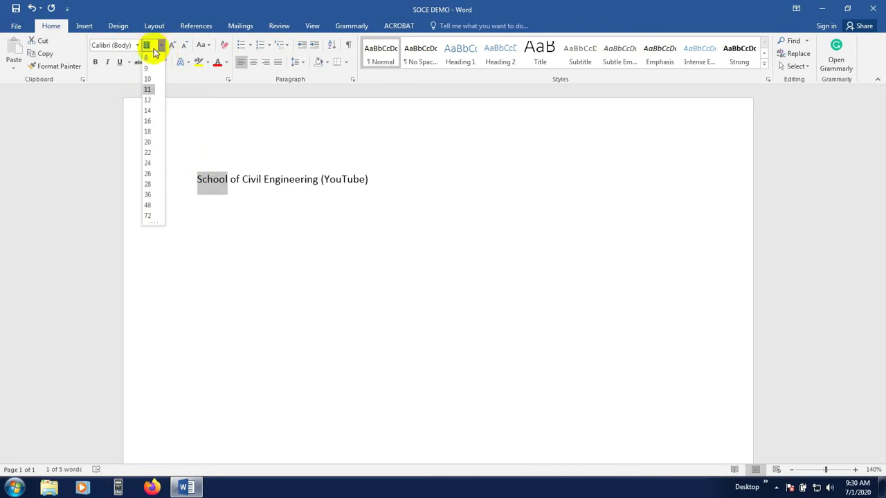
pyautogui.click(191, 142)
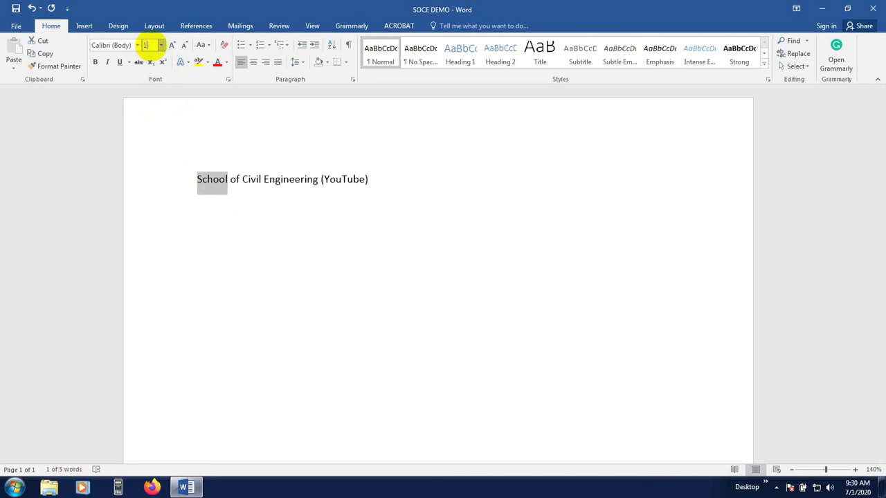
# Set 'School' to 13 point, then to 100 point
pyautogui.press('Return')
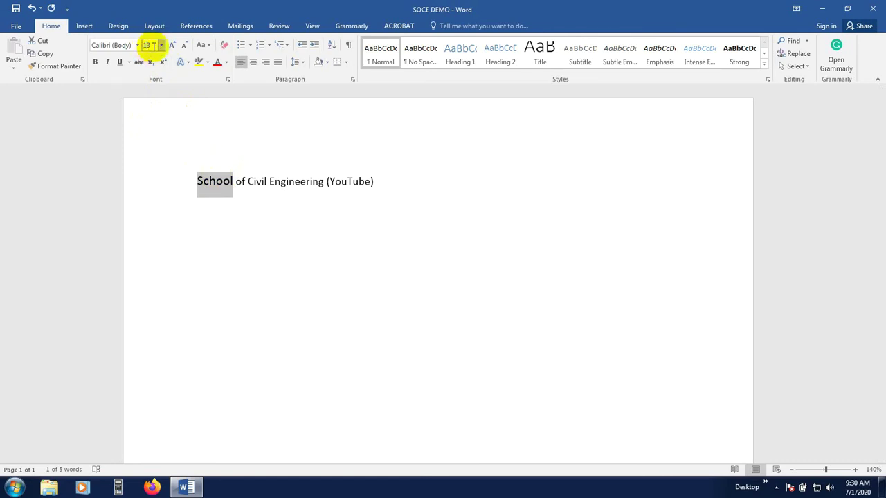
pyautogui.click(153, 46)
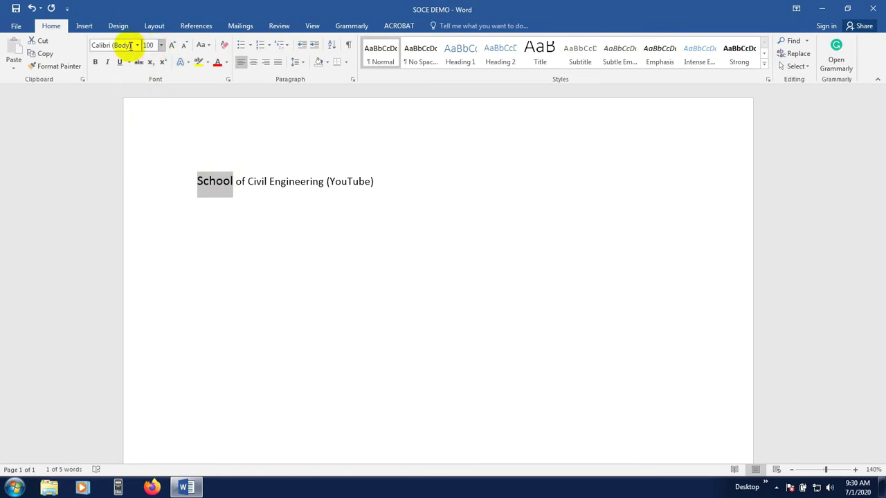
pyautogui.press('Return')
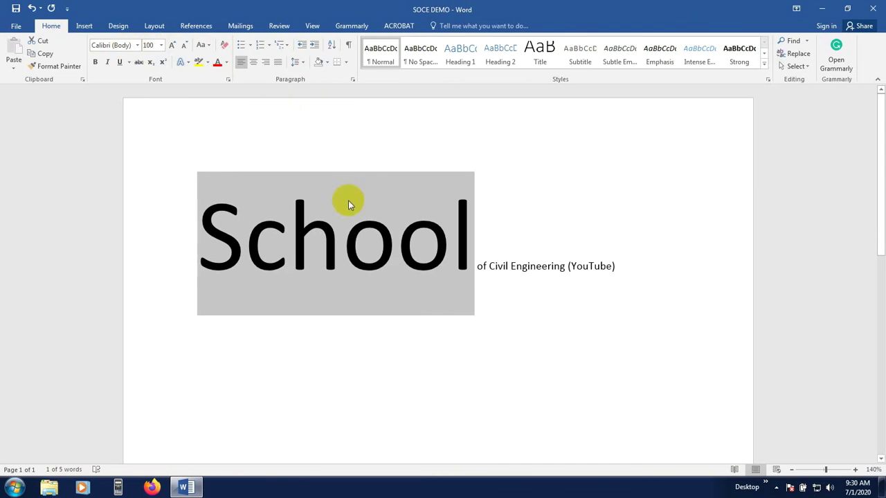
pyautogui.click(161, 45)
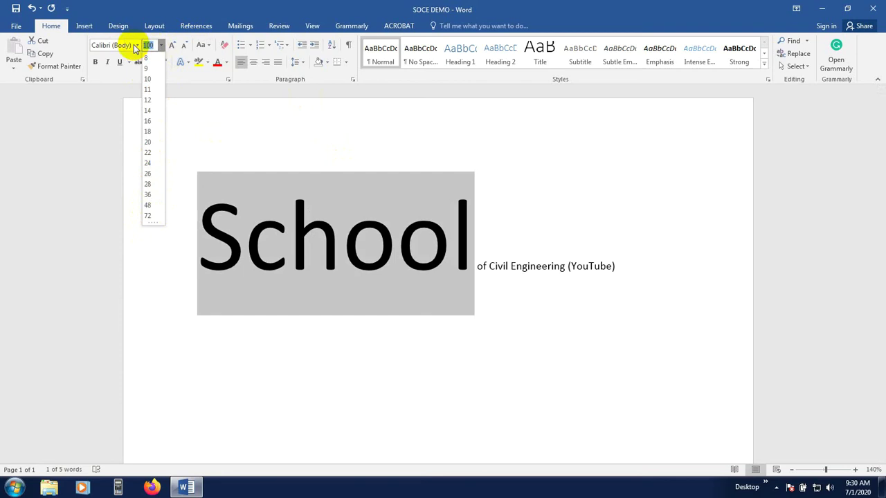
pyautogui.click(227, 160)
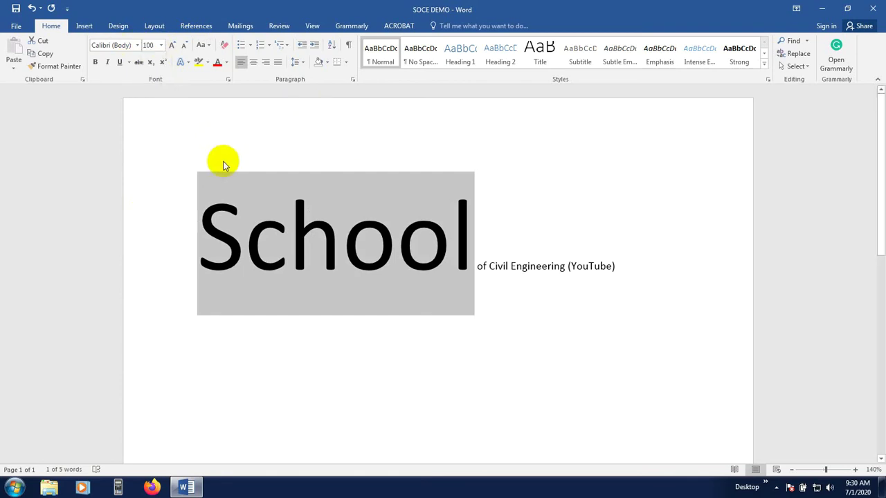
pyautogui.click(401, 305)
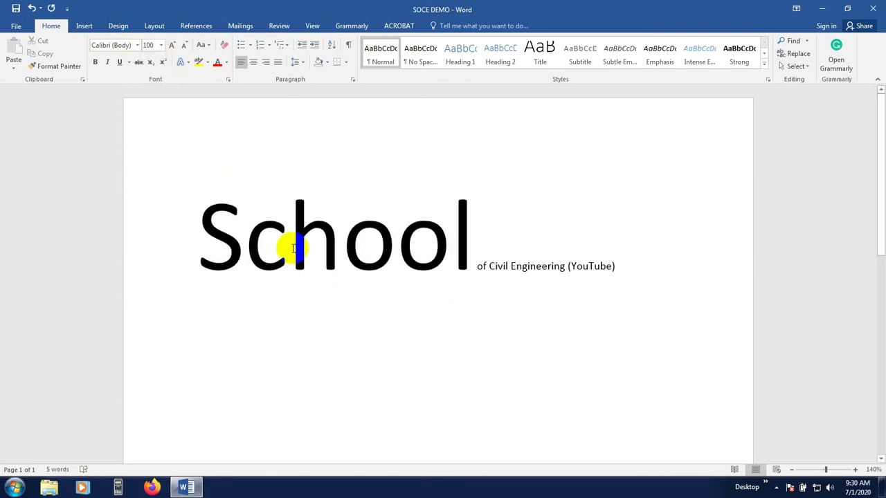
pyautogui.moveTo(201, 238); pyautogui.dragTo(623, 268)
# Set 'of Civil Engineering (YouTube)' to 28 point
pyautogui.click(475, 263)
pyautogui.tripleClick(475, 263)
pyautogui.click(461, 275)
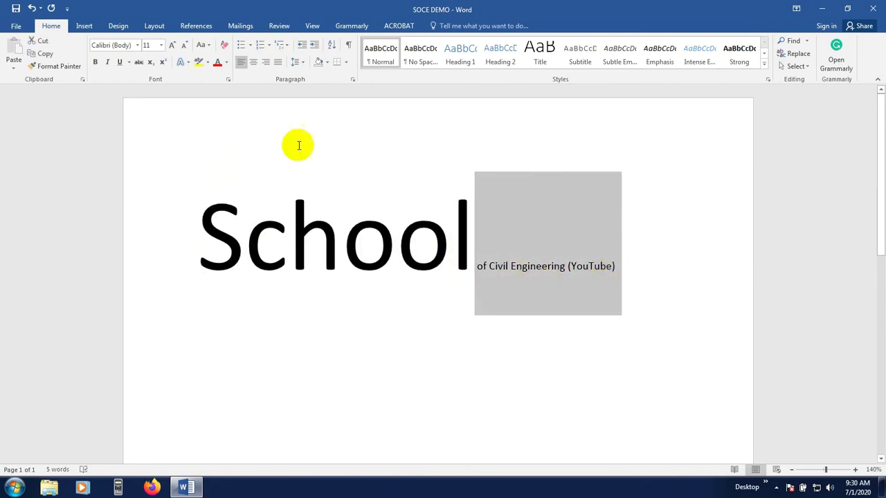
pyautogui.click(162, 45)
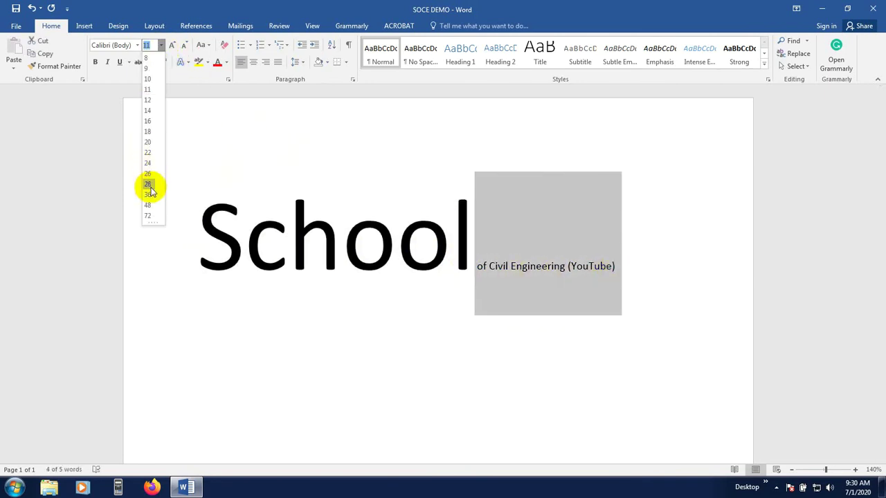
pyautogui.click(148, 184)
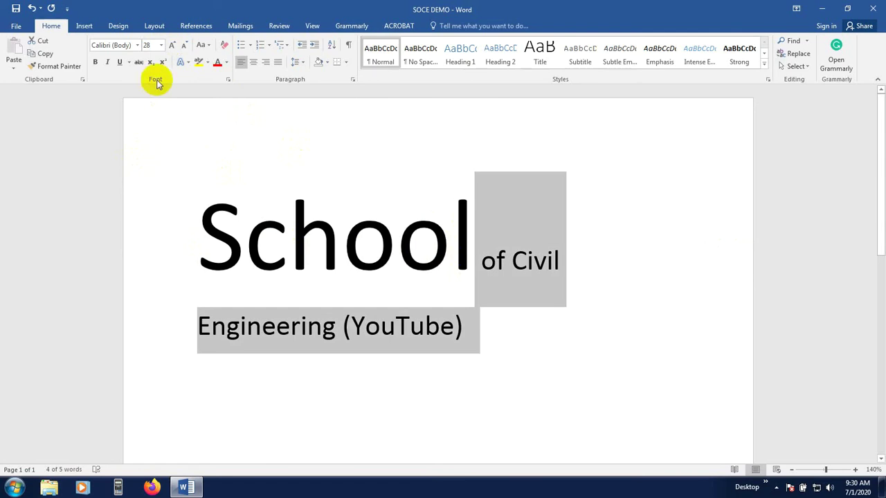
pyautogui.click(525, 316)
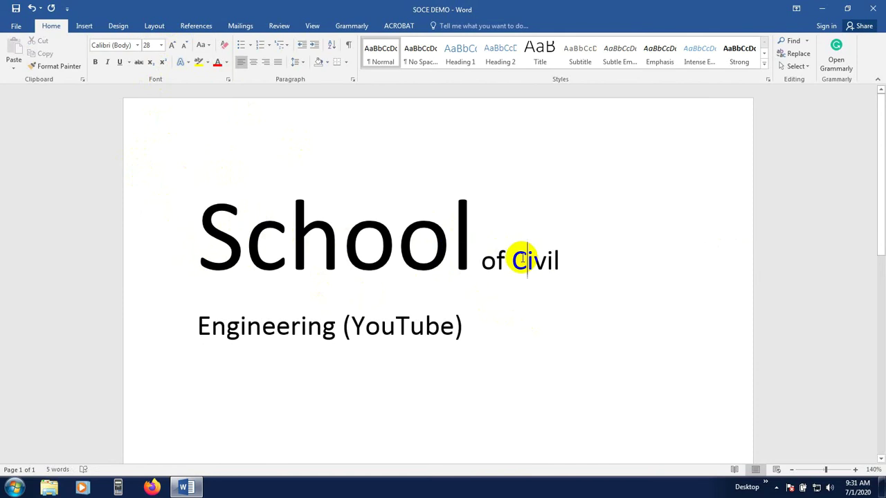
# Select the whole heading, shrink its font four size steps, then enlarge it four steps
pyautogui.moveTo(457, 322); pyautogui.dragTo(246, 248)
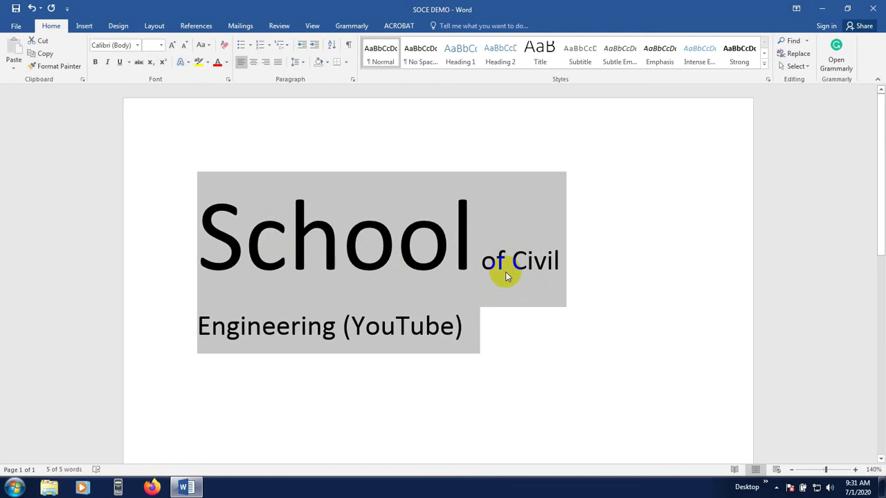
pyautogui.click(185, 46)
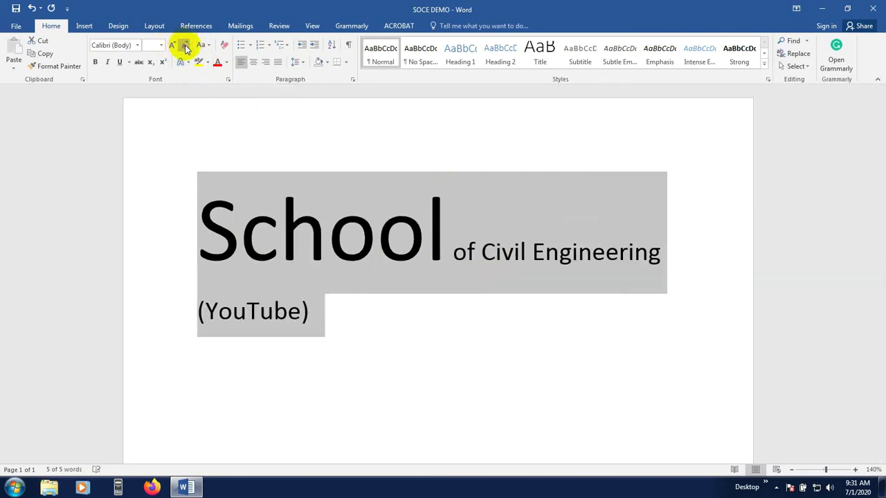
pyautogui.click(185, 46)
pyautogui.click(185, 45)
pyautogui.click(186, 45)
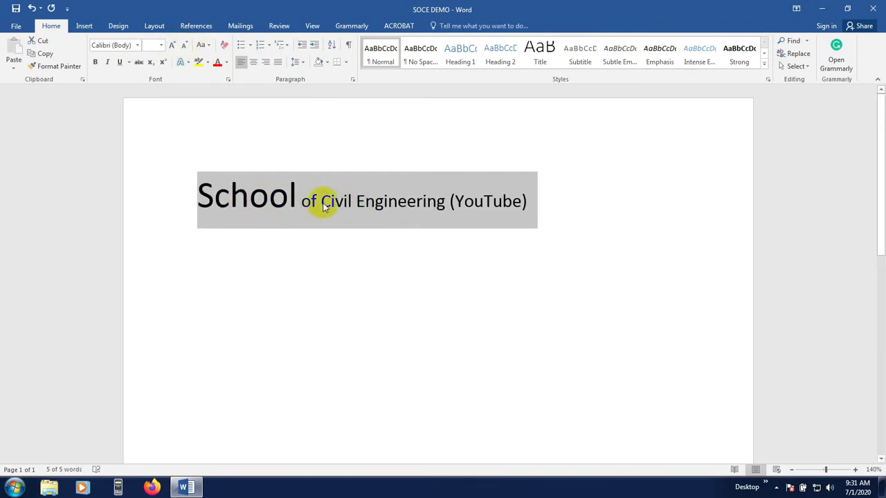
pyautogui.click(173, 45)
pyautogui.click(173, 46)
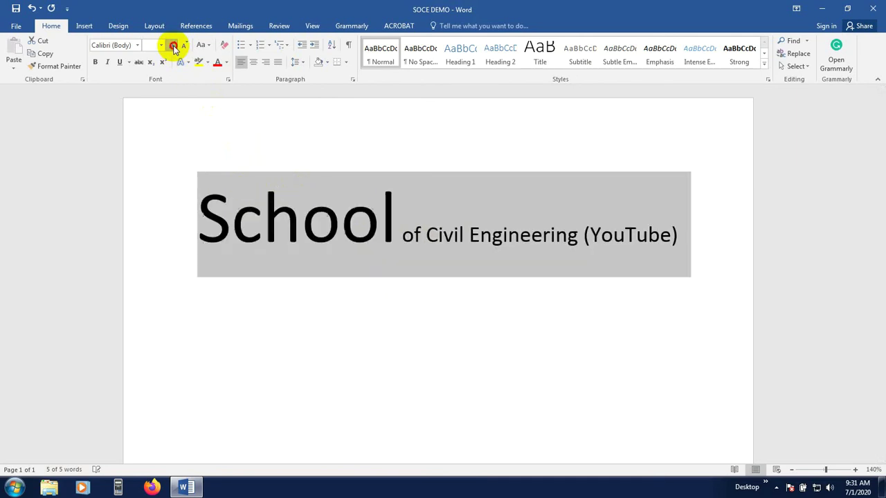
pyautogui.click(173, 46)
pyautogui.click(173, 45)
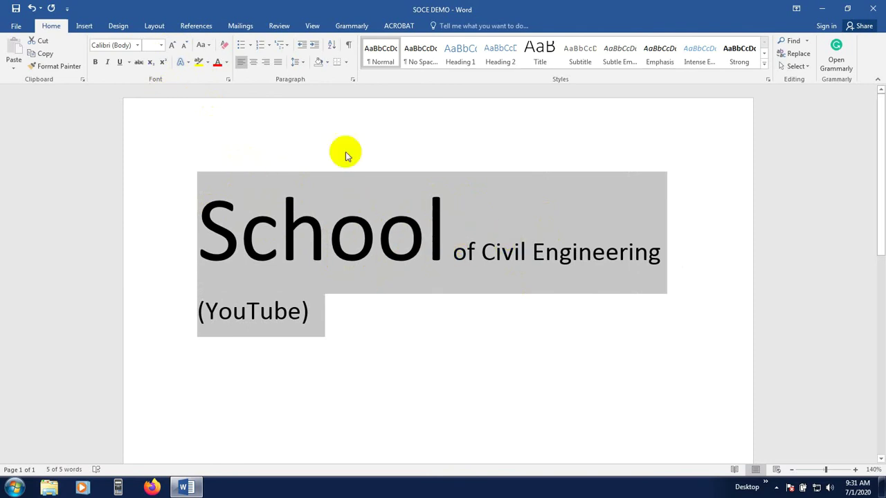
# Set the whole heading to size 16 from the Font Size list
pyautogui.click(160, 45)
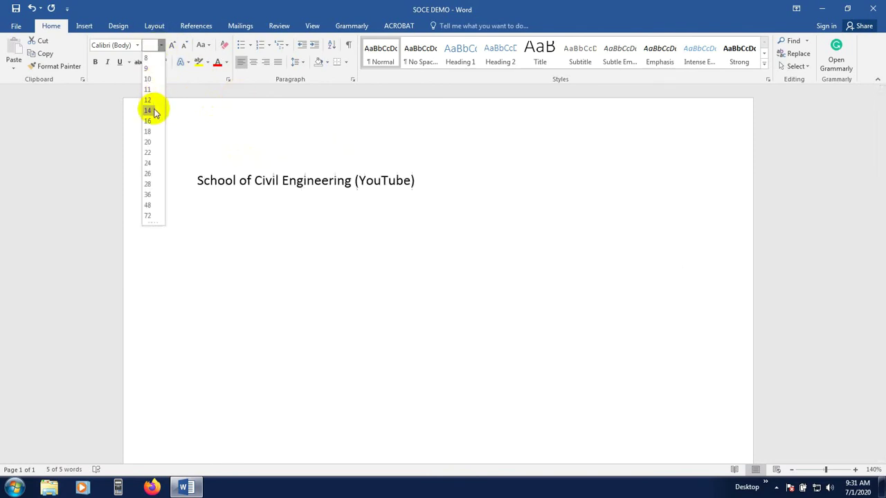
pyautogui.click(148, 120)
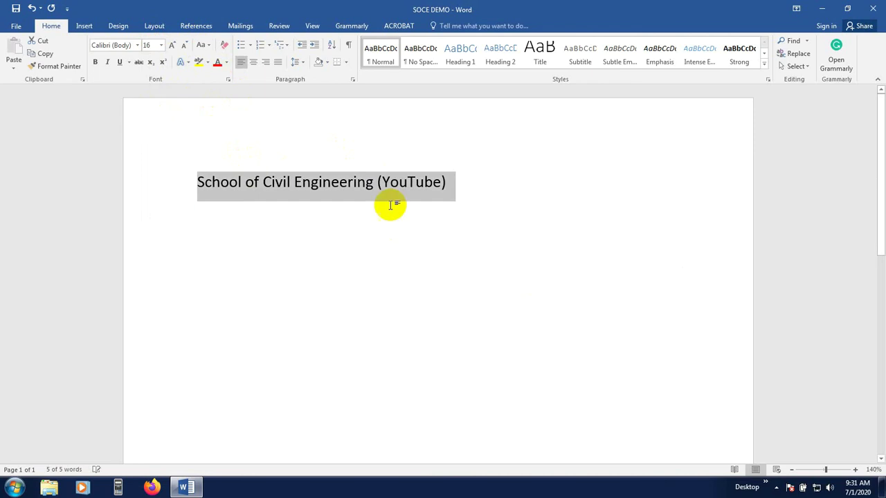
pyautogui.click(361, 256)
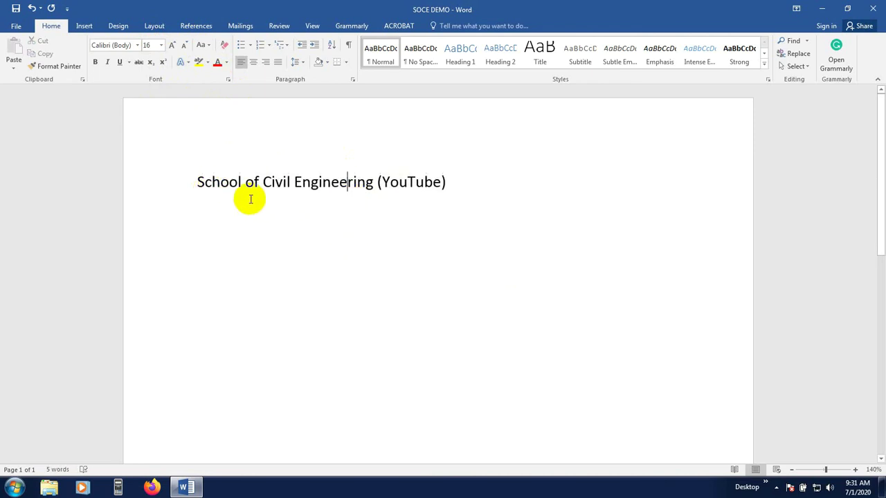
# Toggle bold on and off the heading with the Bold button and Ctrl+B
pyautogui.moveTo(196, 181); pyautogui.dragTo(172, 182)
pyautogui.click(451, 190)
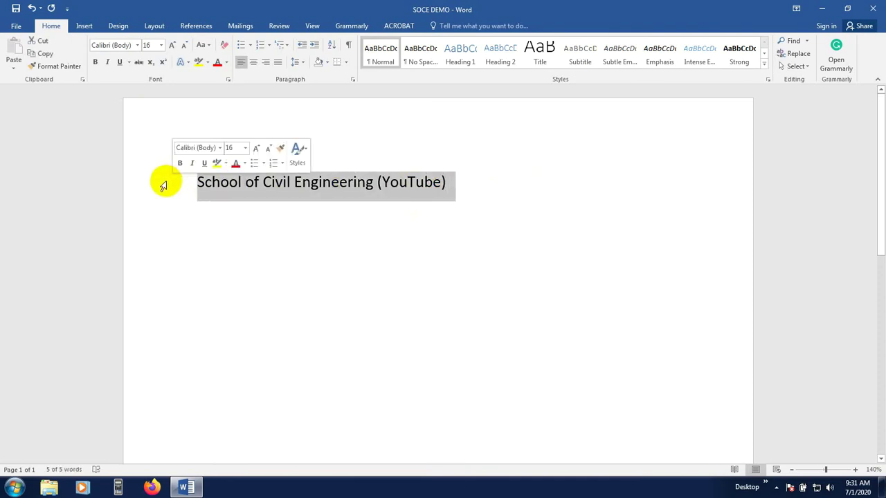
pyautogui.click(96, 63)
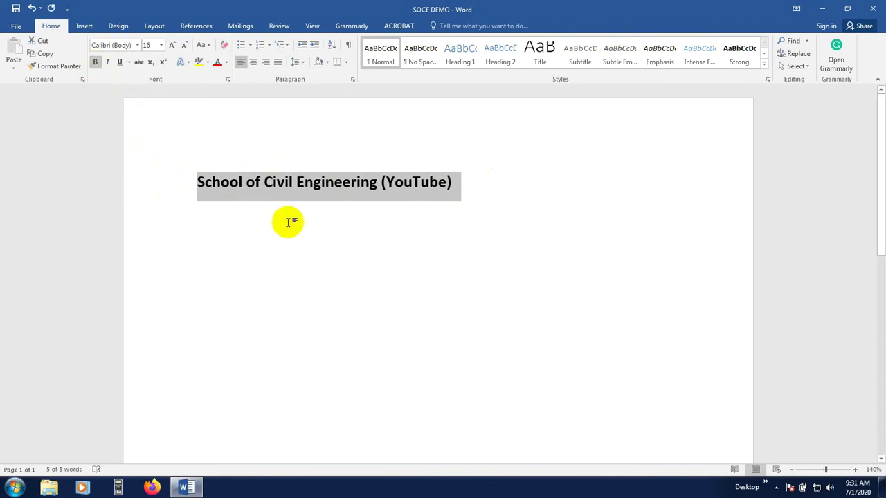
pyautogui.click(96, 62)
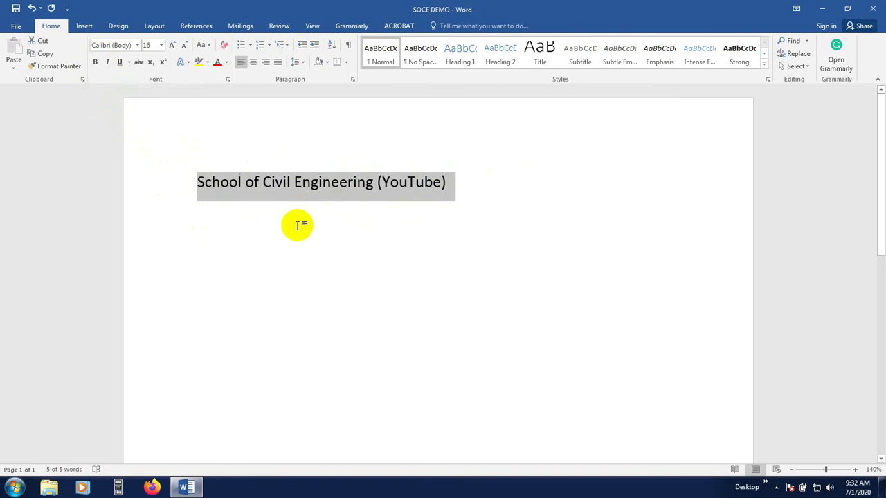
pyautogui.hotkey('ctrl', 'b')
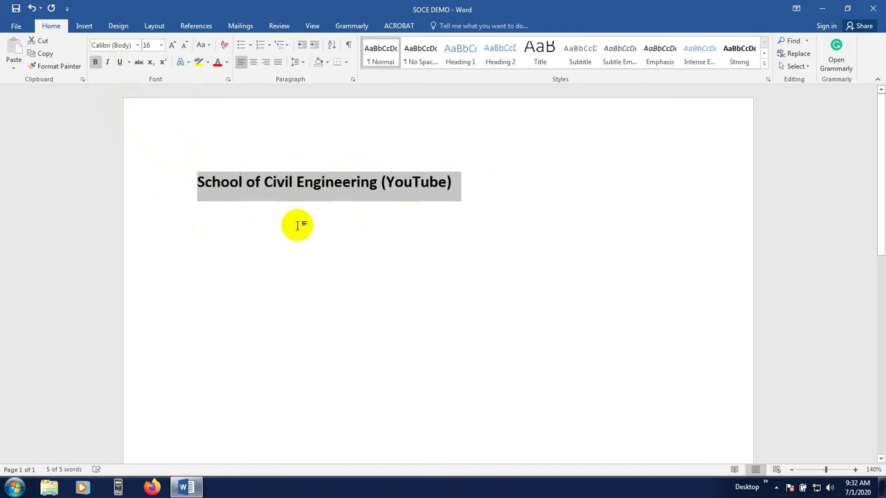
pyautogui.hotkey('ctrl', 'b')
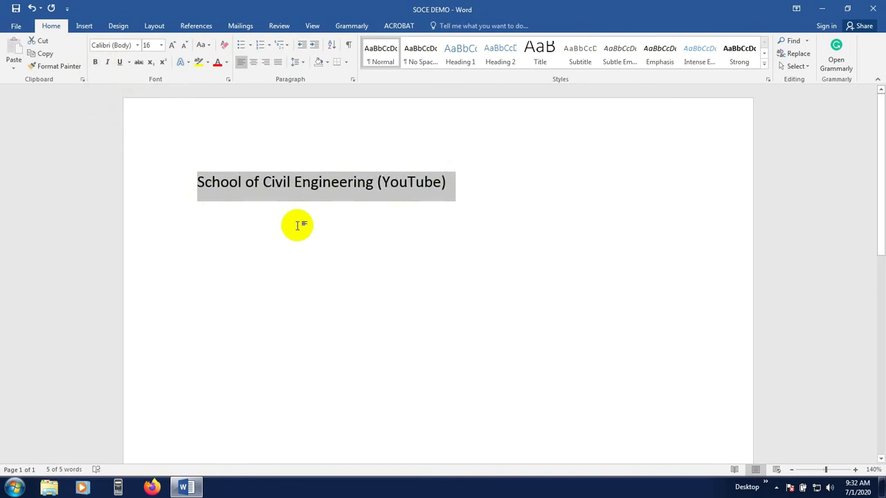
pyautogui.hotkey('ctrl', 'b')
pyautogui.hotkey('ctrl', 'b')
pyautogui.hotkey('ctrl', 'b')
pyautogui.hotkey('ctrl', 'b')
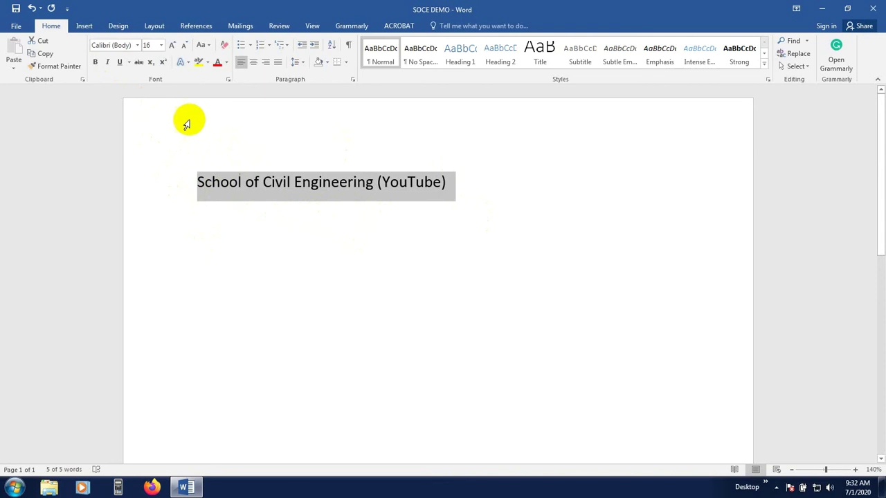
# Apply and remove italic and underline on the heading, then show the underline styles list
pyautogui.click(107, 62)
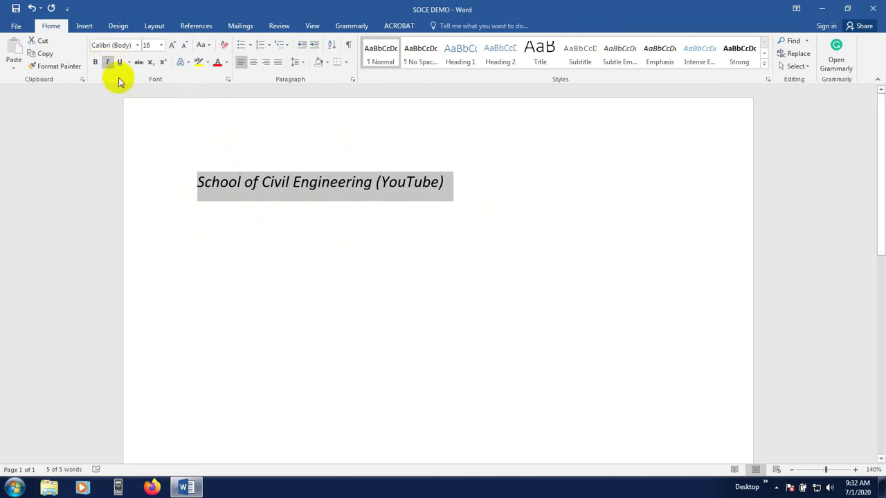
pyautogui.click(108, 62)
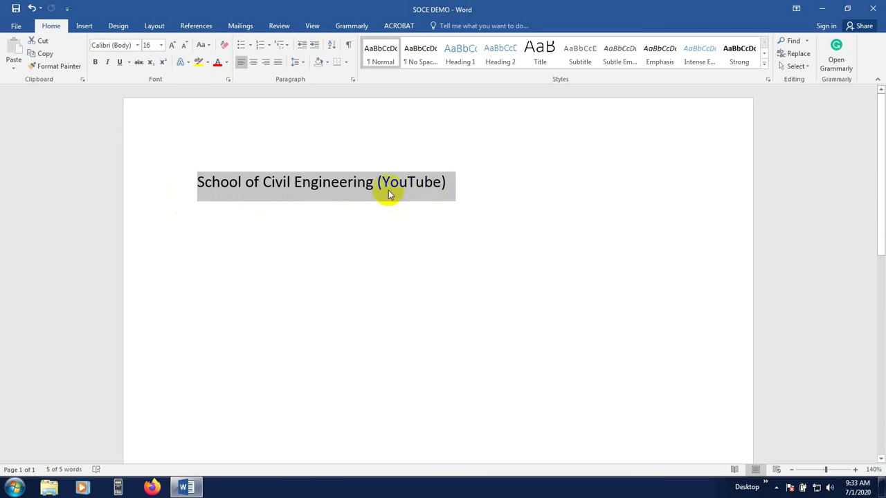
pyautogui.click(120, 63)
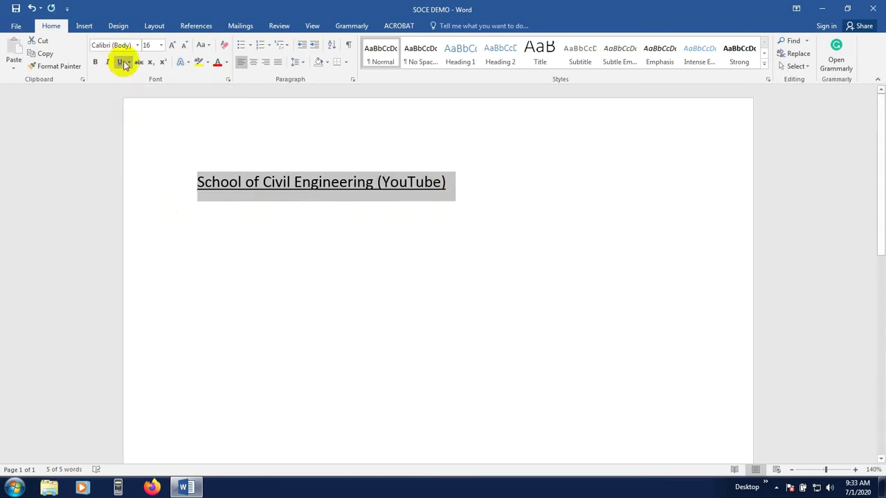
pyautogui.click(119, 62)
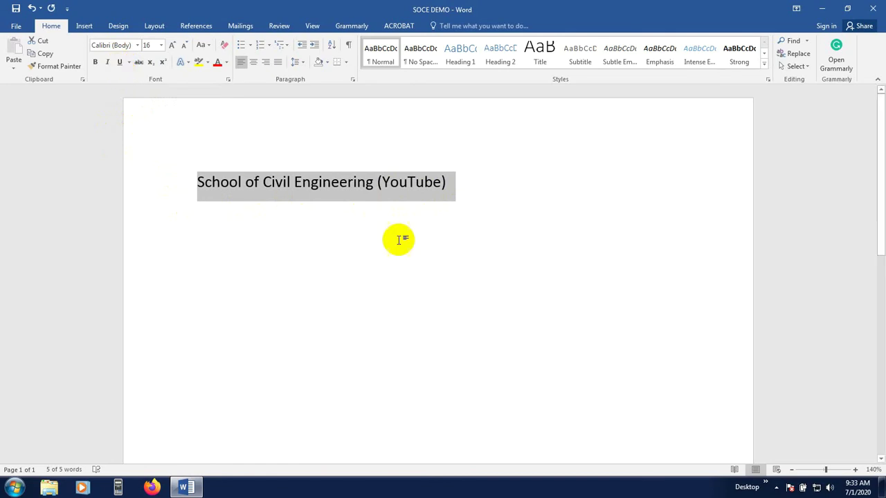
pyautogui.click(130, 63)
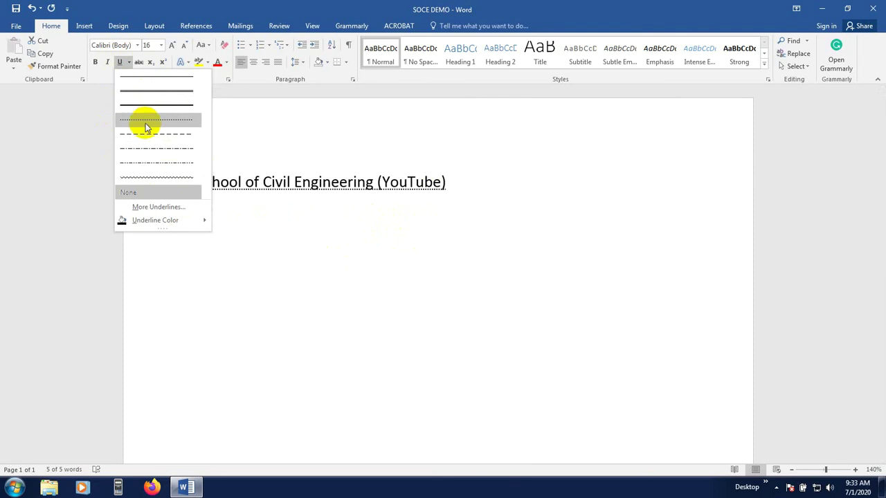
# Open the Font dialog via More Underlines, view the Advanced tab, and cancel it
pyautogui.click(157, 208)
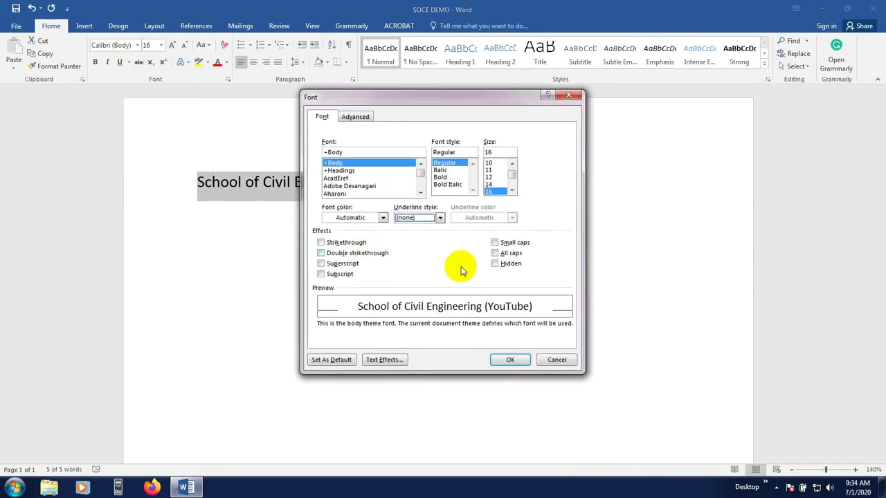
pyautogui.click(360, 117)
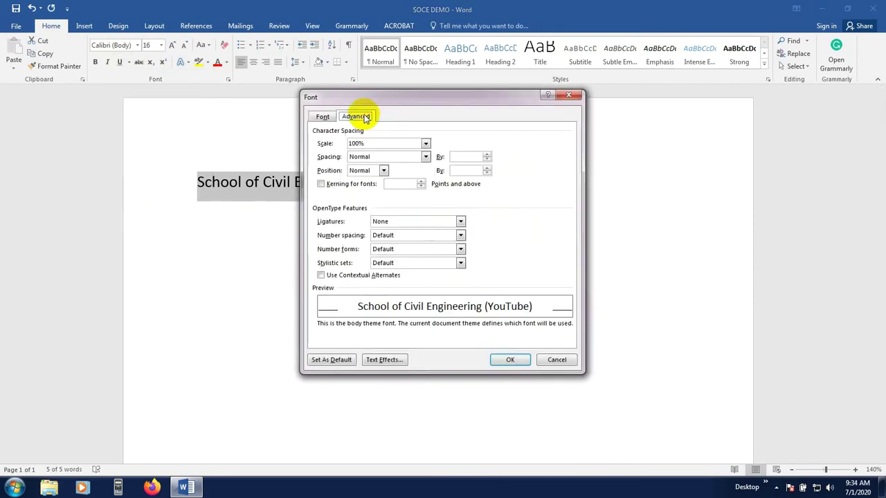
pyautogui.click(324, 116)
pyautogui.click(557, 361)
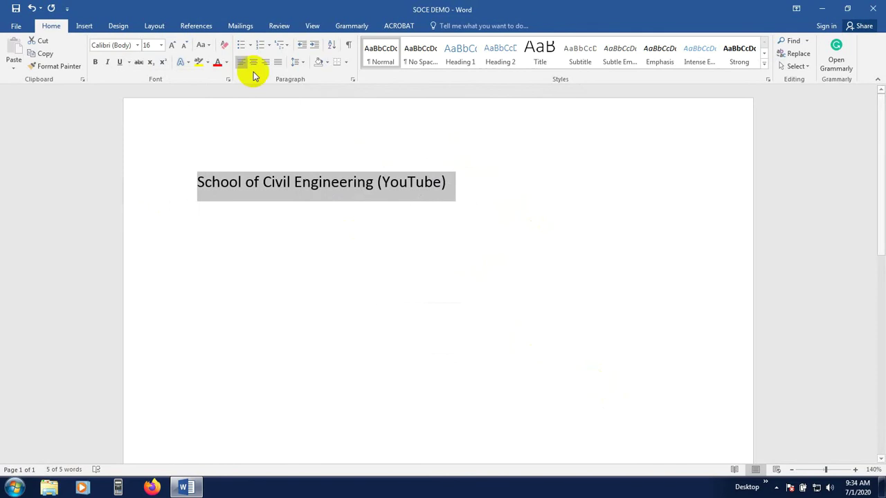
# Reopen the underline list, view Underline Color, and dismiss it without choosing anything
pyautogui.click(128, 63)
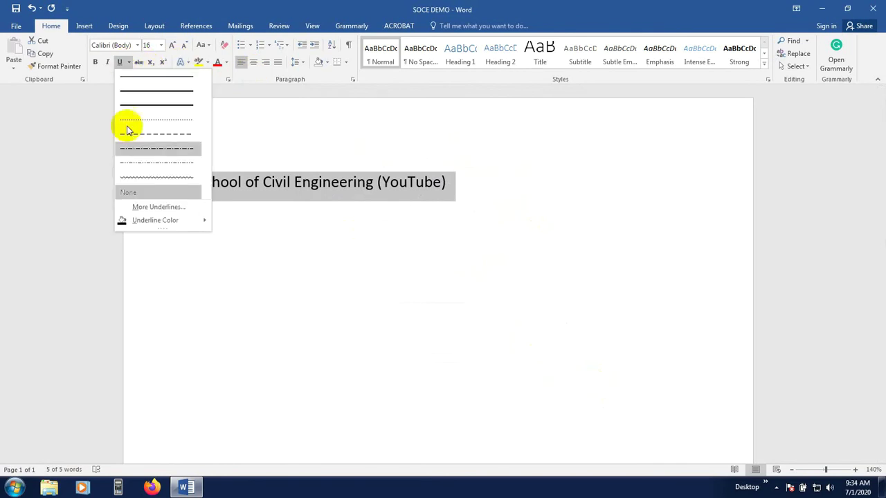
pyautogui.moveTo(155, 223)
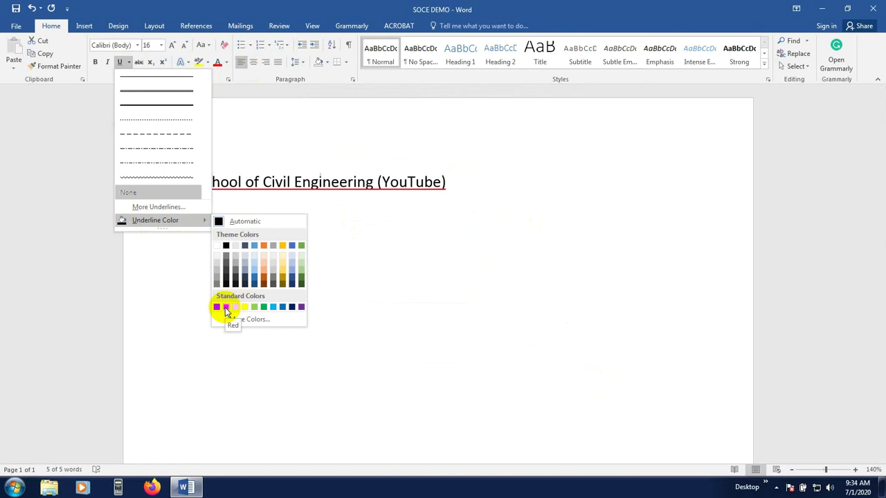
pyautogui.click(277, 117)
pyautogui.moveTo(200, 194)
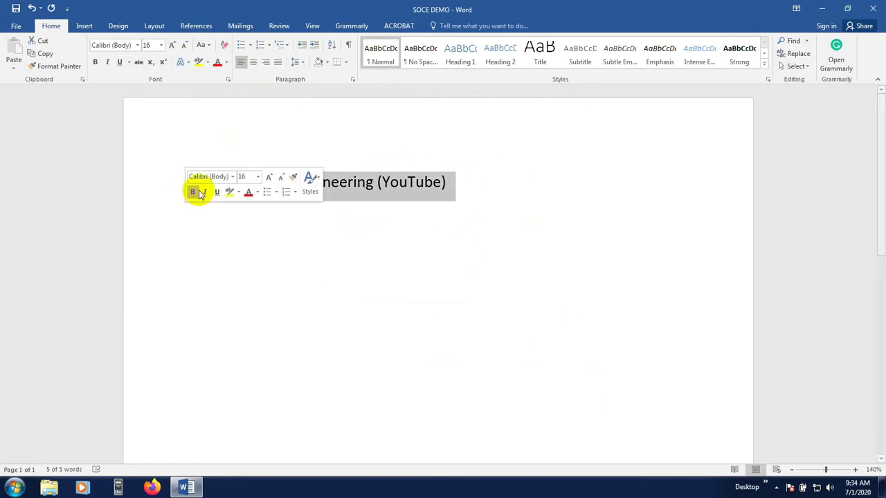
pyautogui.click(367, 197)
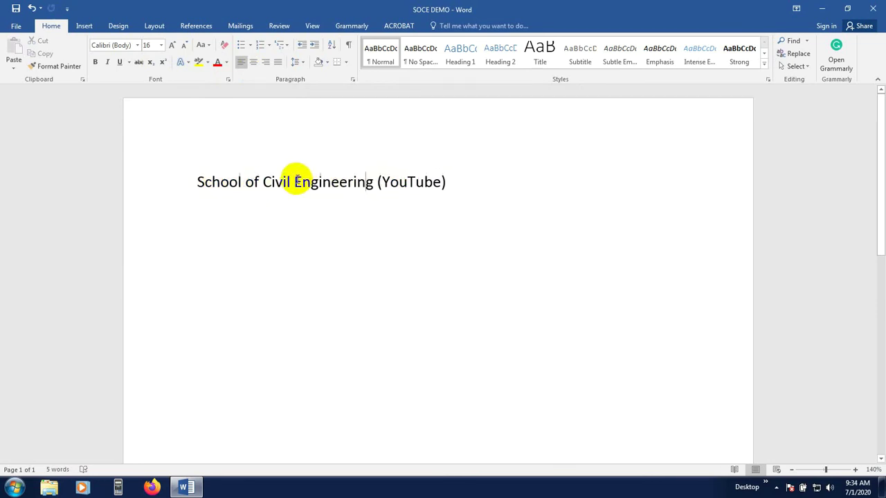
# Test strikethrough on 'Engineering' and leave it without strikethrough
pyautogui.moveTo(298, 182); pyautogui.dragTo(374, 187)
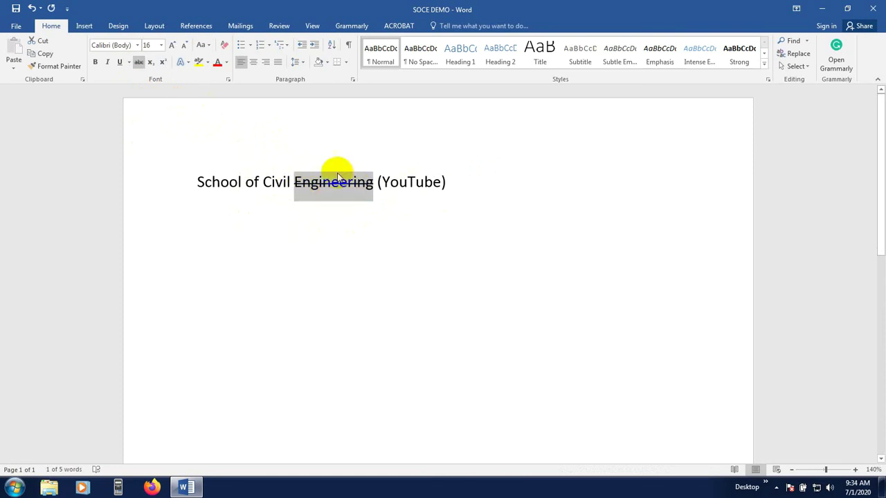
pyautogui.click(138, 62)
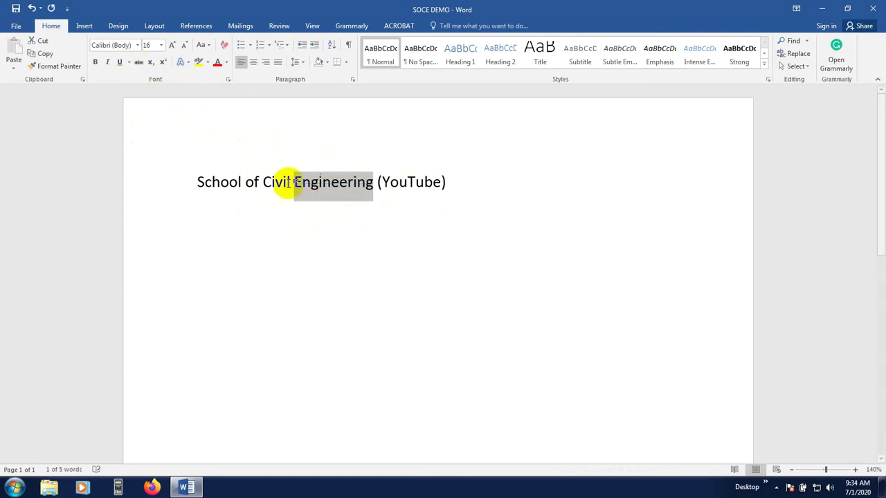
pyautogui.click(345, 207)
# Add an empty paragraph after the end of the heading line
pyautogui.click(210, 218)
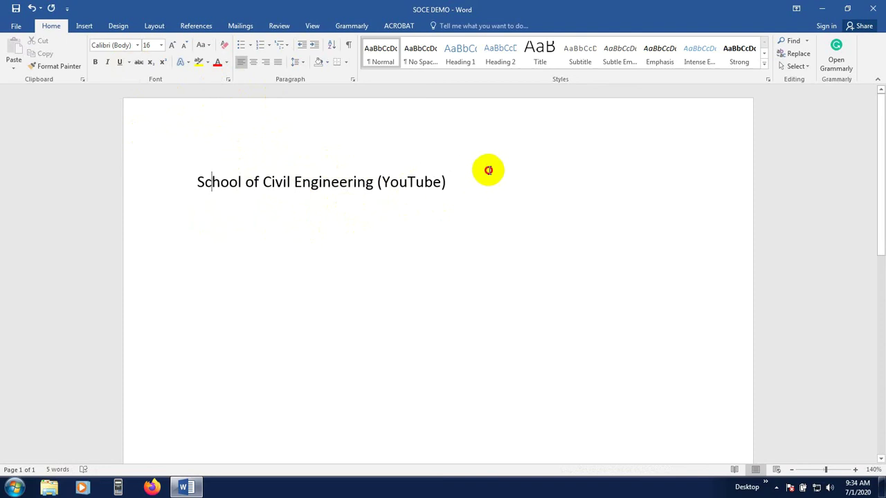
pyautogui.click(470, 188)
pyautogui.press('Return')
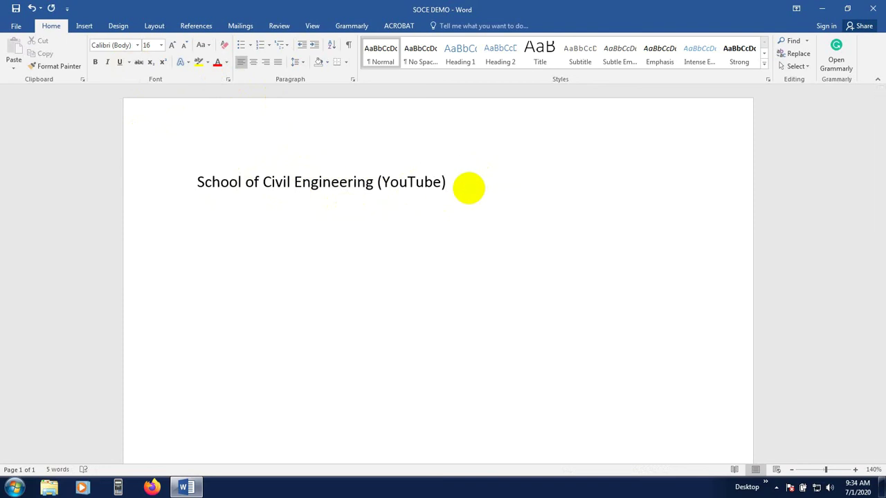
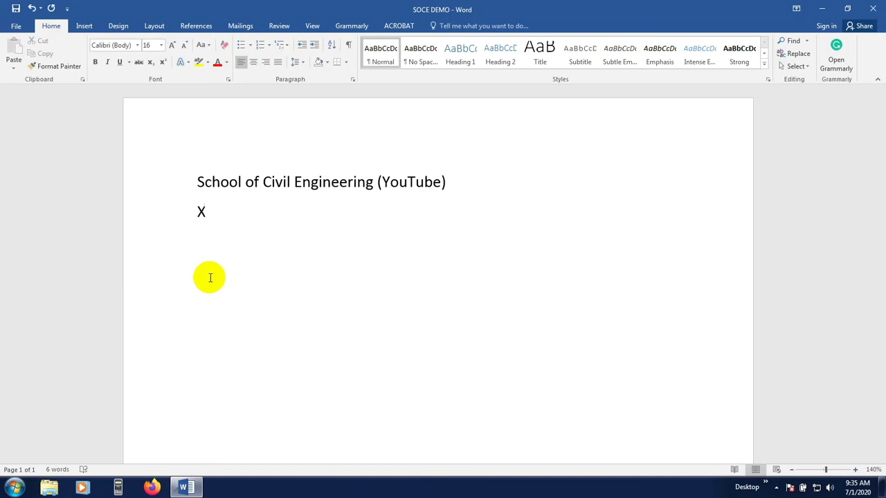
# Add the subscript terms X₁ and X₂ to the second line
pyautogui.click(152, 62)
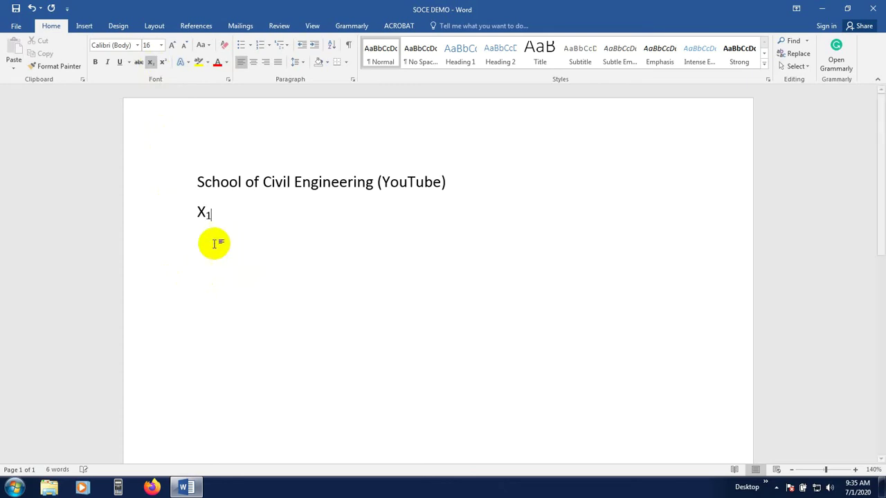
pyautogui.click(150, 62)
pyautogui.write('x')
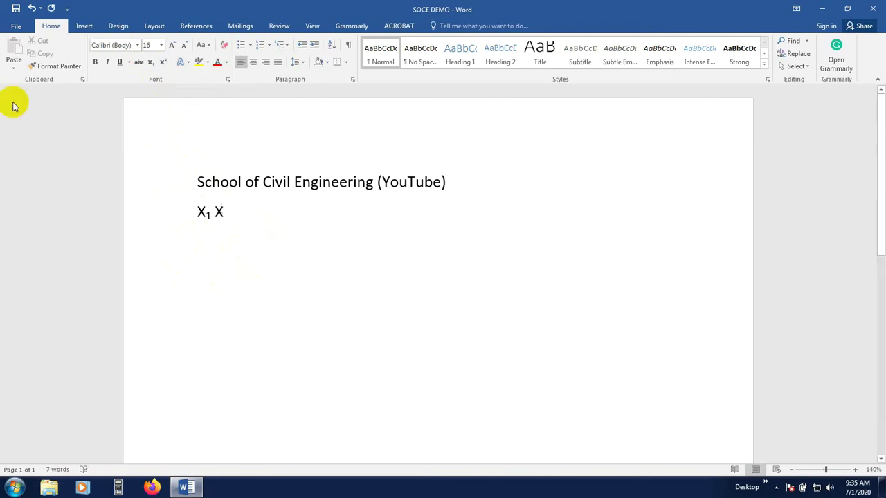
pyautogui.click(150, 63)
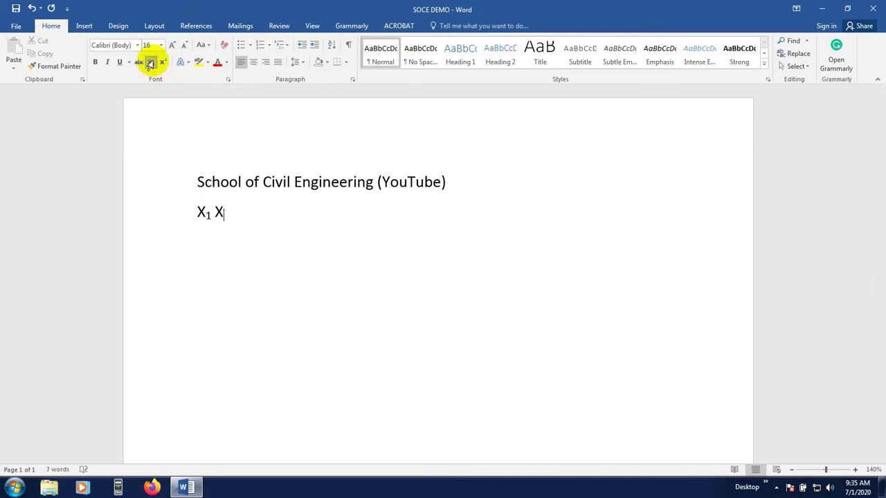
pyautogui.write('2')
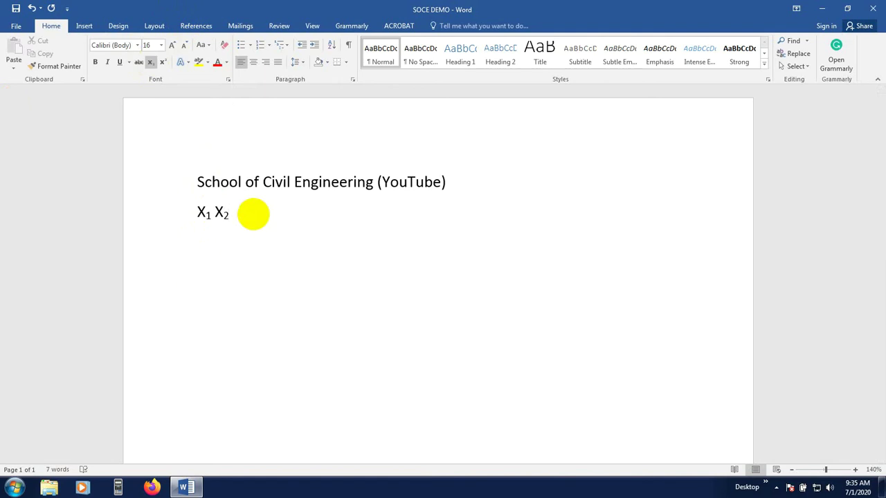
pyautogui.click(150, 62)
# Add the superscript terms X¹ and X² after X₂
pyautogui.doubleClick(232, 211)
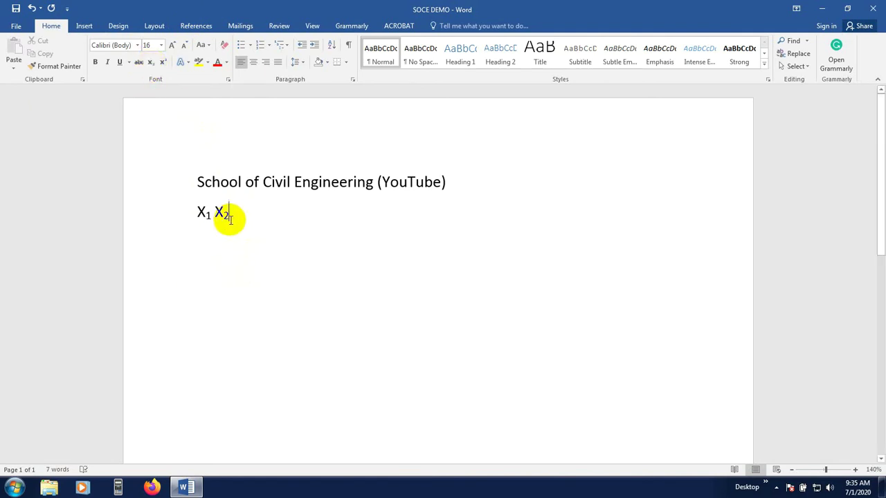
pyautogui.click(233, 208)
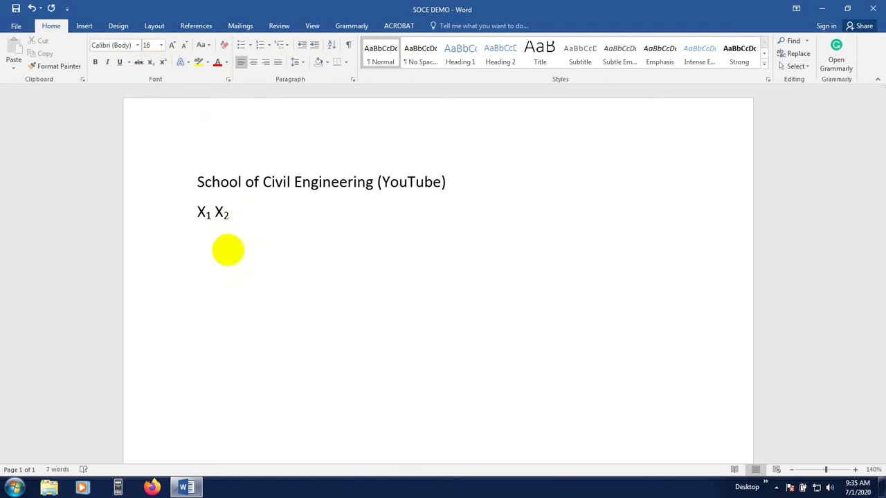
pyautogui.write('X')
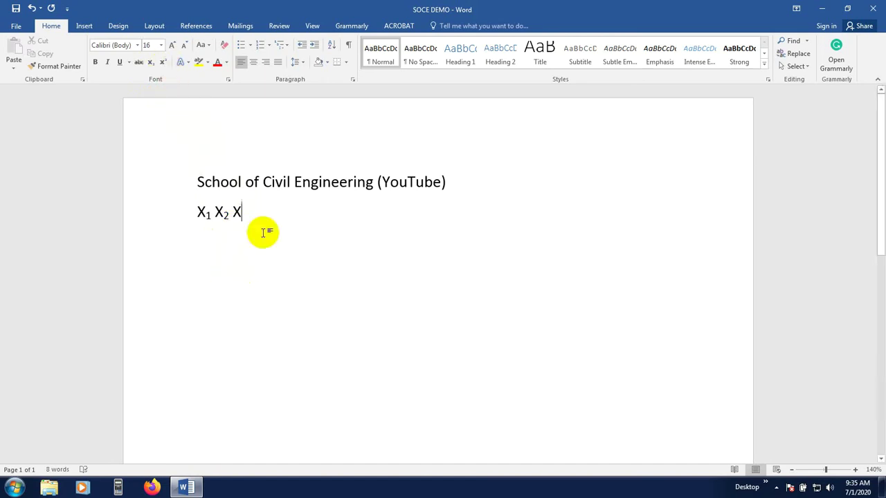
pyautogui.click(166, 61)
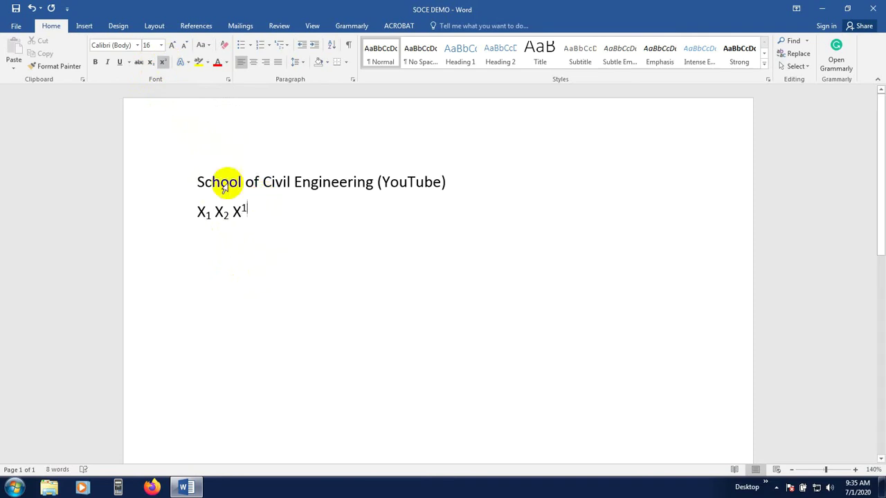
pyautogui.click(162, 61)
pyautogui.press('space')
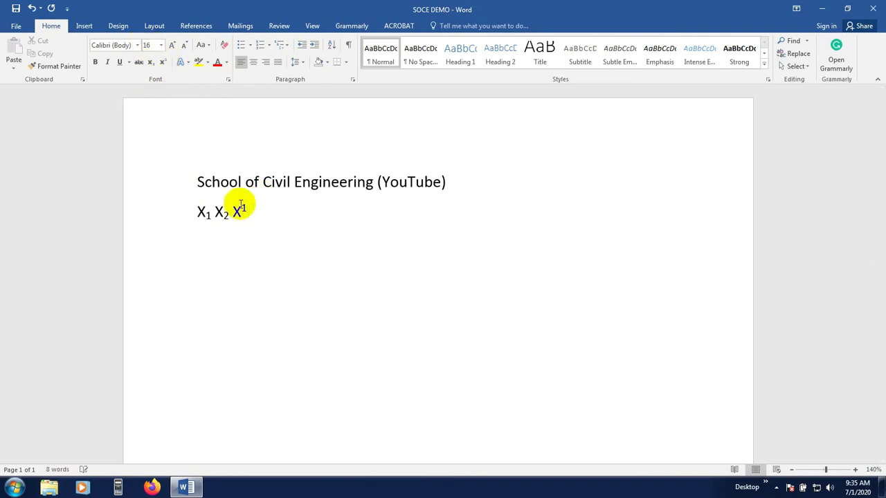
pyautogui.write('X²')
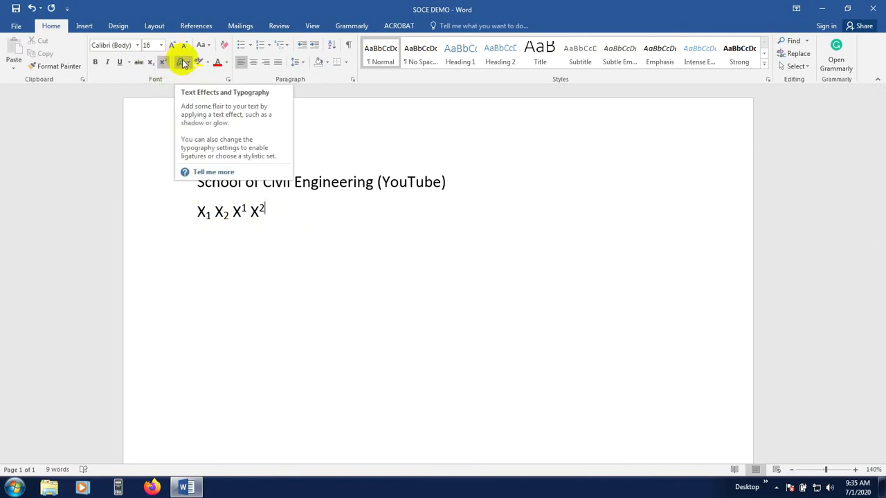
# Select the title line and try a text effect style on it
pyautogui.click(380, 182)
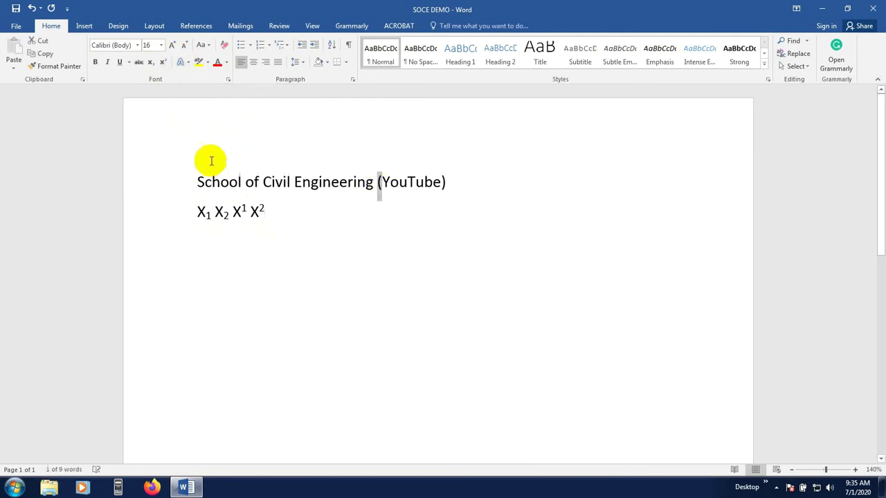
pyautogui.moveTo(199, 181); pyautogui.dragTo(466, 191)
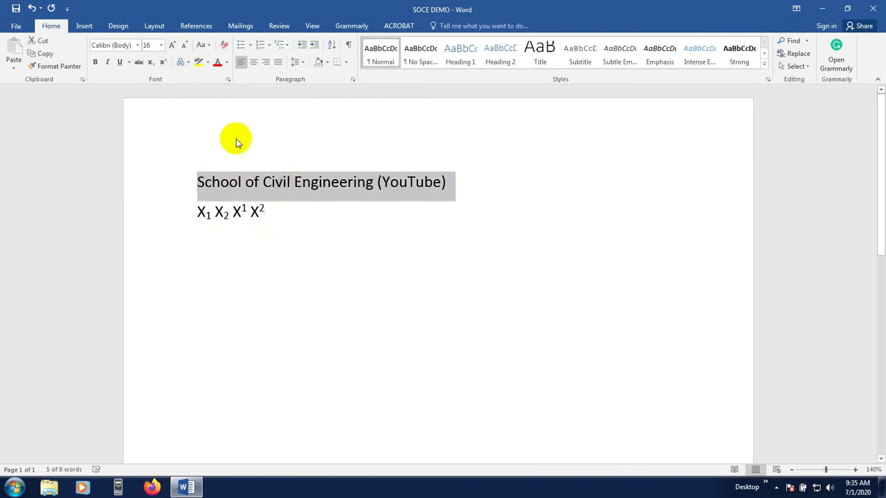
pyautogui.click(188, 63)
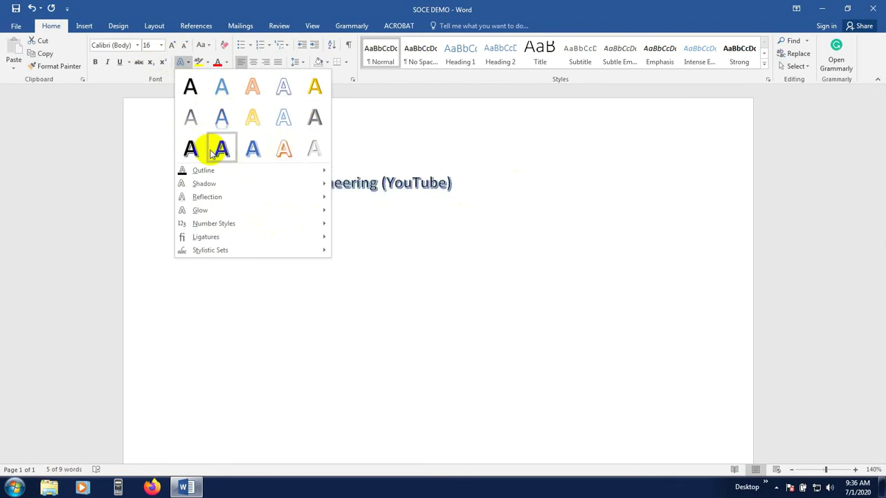
pyautogui.click(189, 147)
pyautogui.click(229, 182)
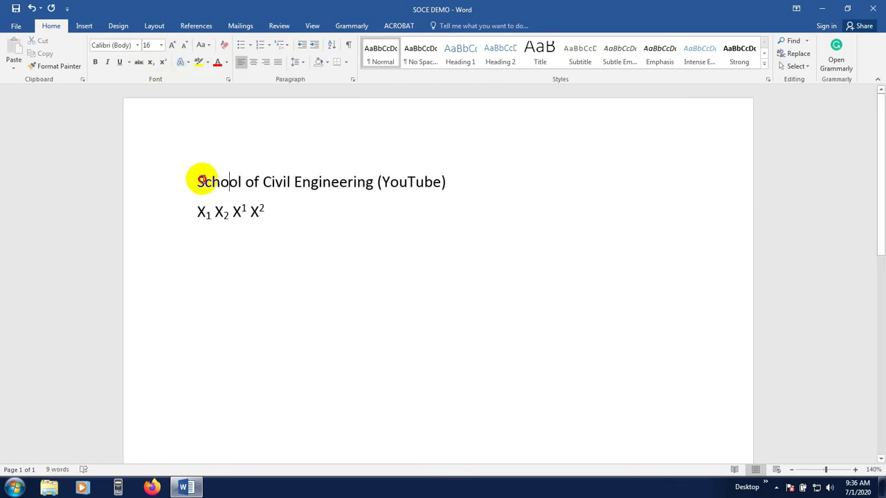
# Insert empty lines above the title to move it down the page
pyautogui.click(199, 181)
pyautogui.press('Return')
pyautogui.press('Return')
pyautogui.press('Return')
pyautogui.press('Return')
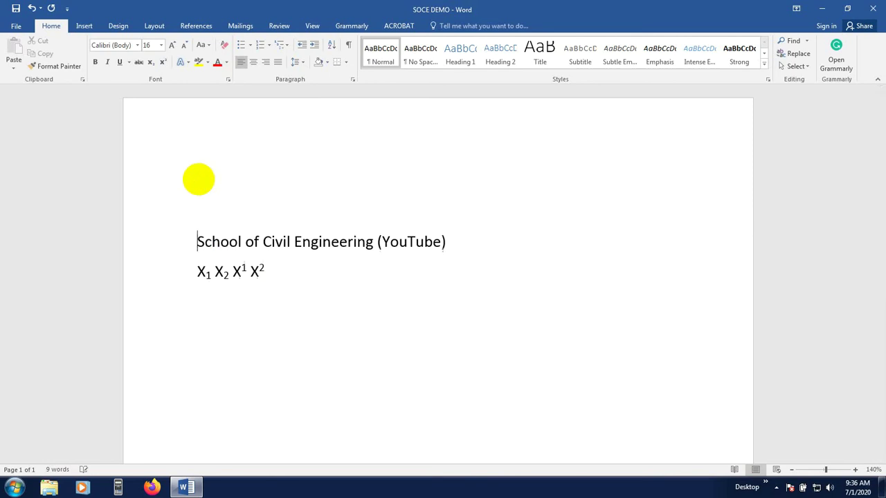
pyautogui.click(186, 62)
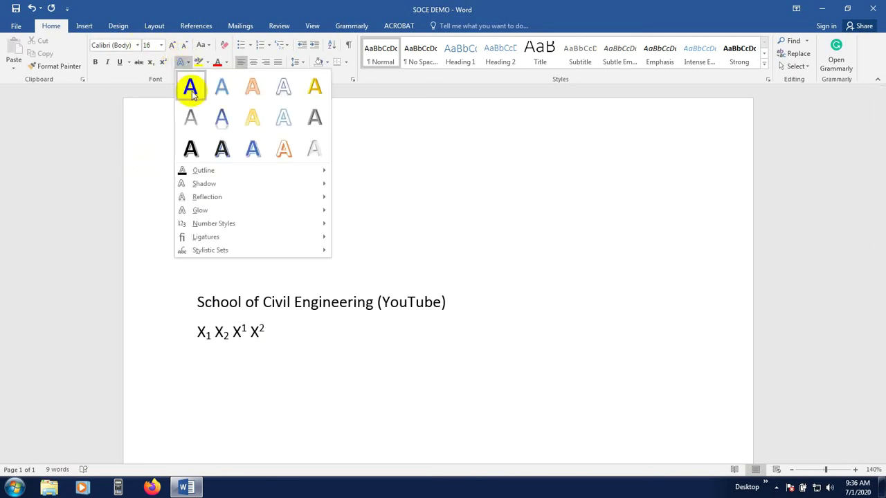
pyautogui.click(265, 308)
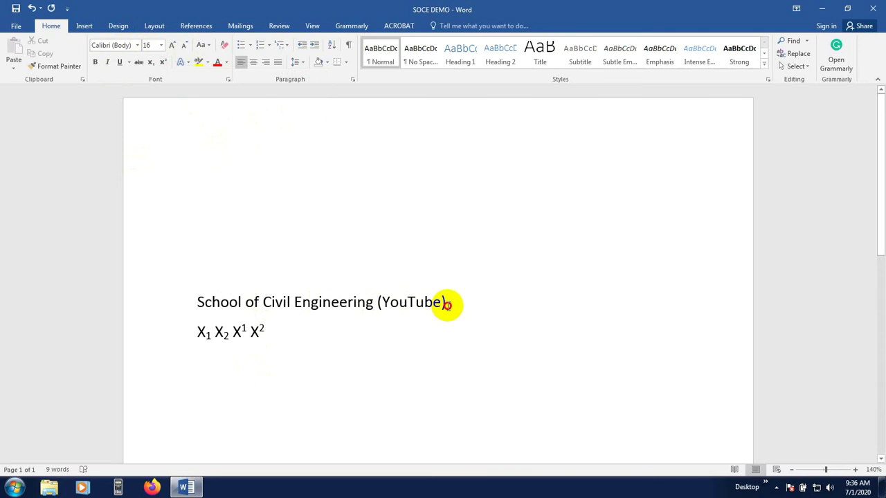
# Select the title and browse the Text Effects and Typography styles
pyautogui.moveTo(447, 304); pyautogui.dragTo(198, 303)
pyautogui.click(185, 62)
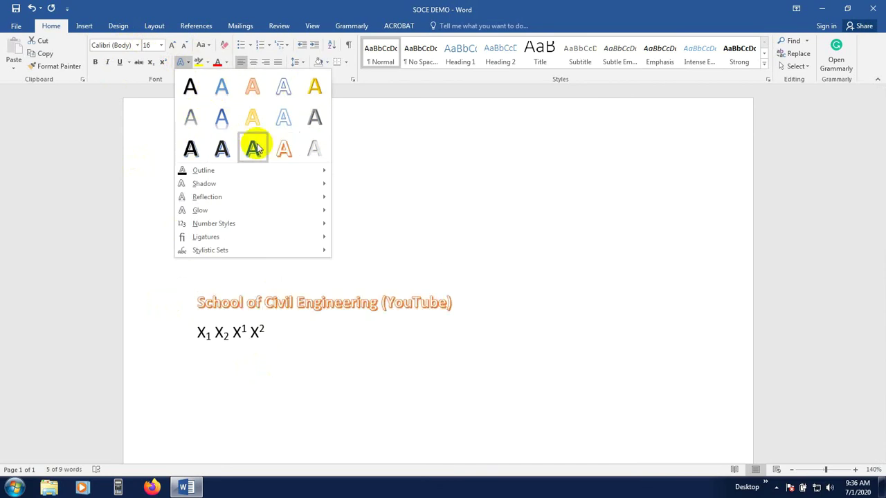
pyautogui.moveTo(204, 173)
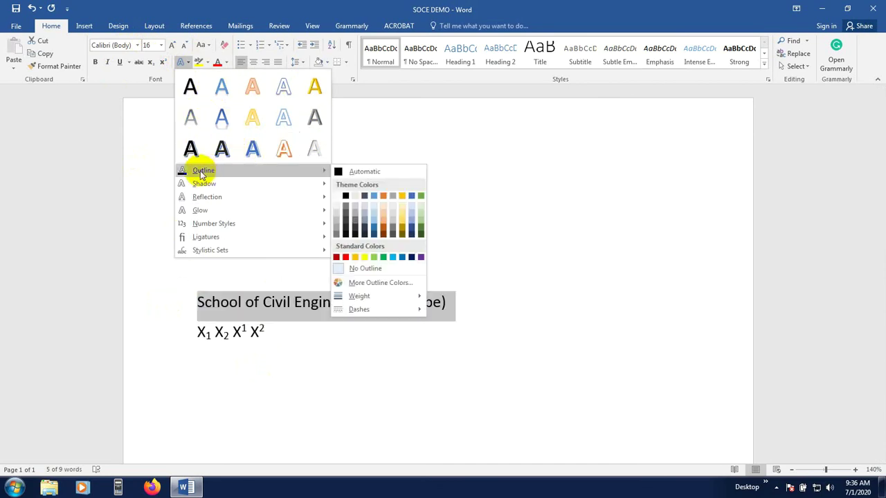
pyautogui.moveTo(259, 186)
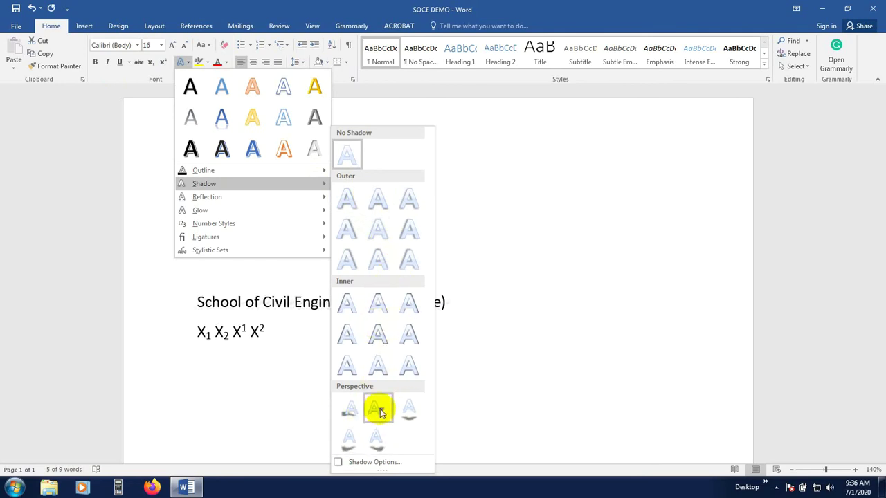
pyautogui.moveTo(238, 199)
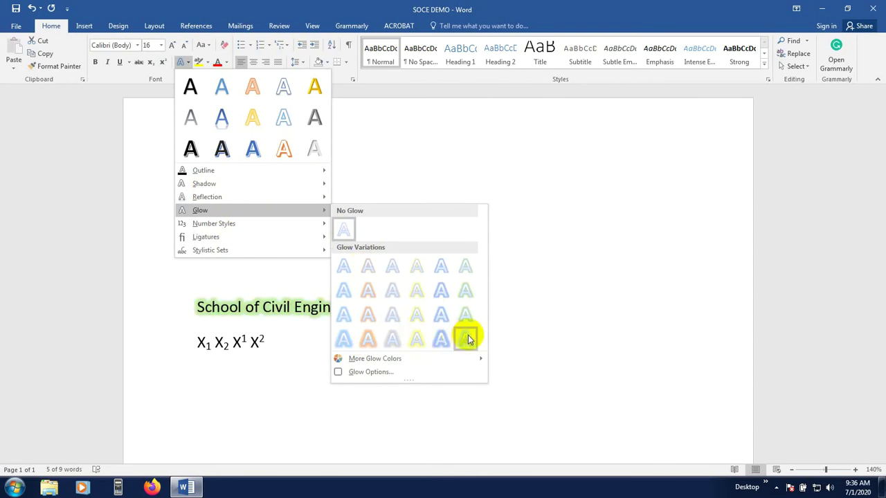
pyautogui.moveTo(289, 226)
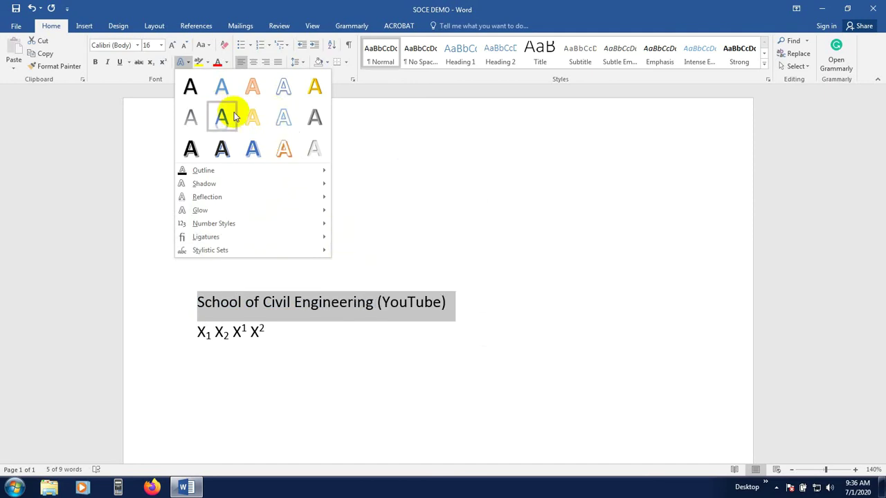
pyautogui.click(143, 118)
pyautogui.click(226, 249)
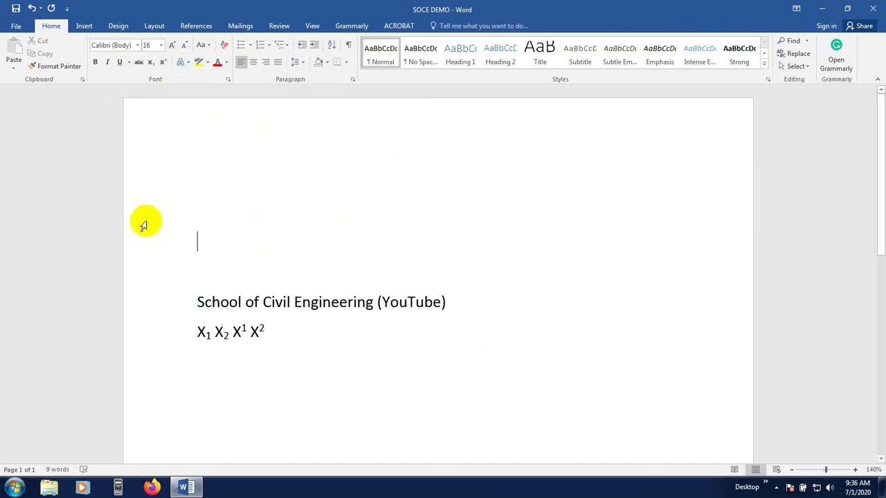
pyautogui.moveTo(197, 298); pyautogui.dragTo(471, 293)
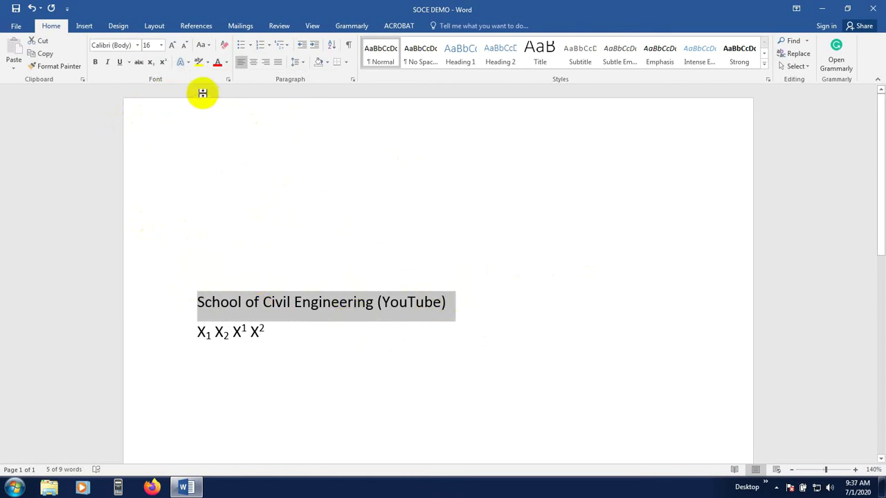
pyautogui.click(207, 63)
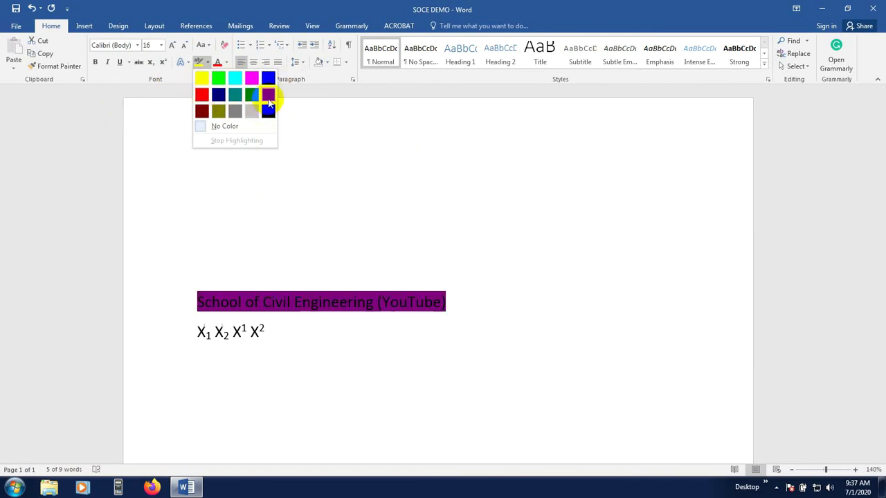
pyautogui.click(219, 81)
pyautogui.moveTo(375, 302)
pyautogui.mouseDown()
pyautogui.moveTo(393, 296)
pyautogui.moveTo(380, 294)
pyautogui.mouseUp()
pyautogui.press('Escape')
pyautogui.moveTo(453, 297); pyautogui.dragTo(153, 307)
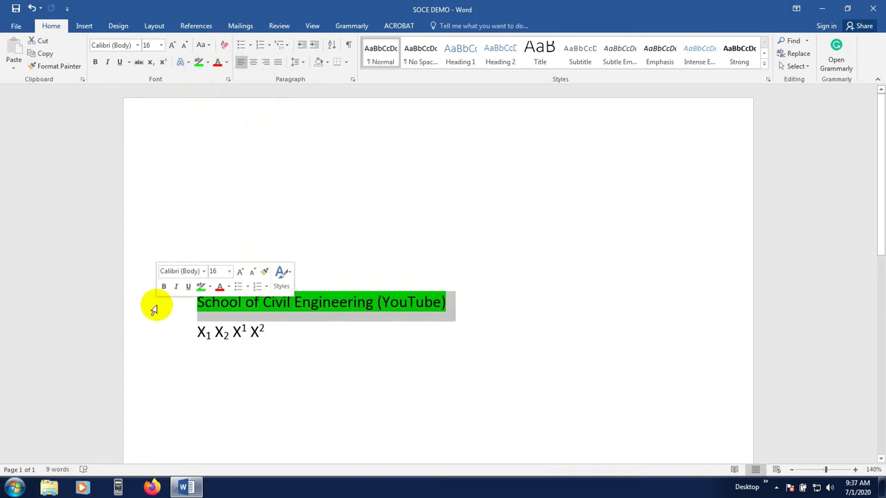
pyautogui.click(207, 63)
pyautogui.click(223, 132)
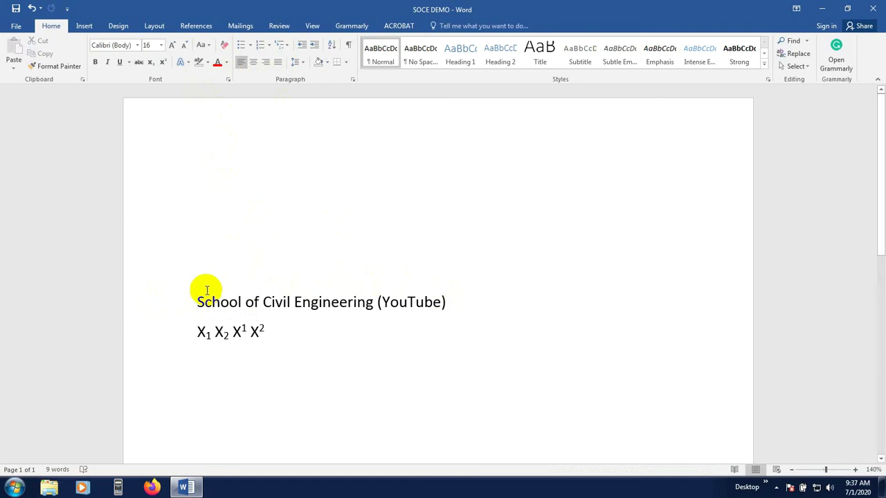
pyautogui.moveTo(199, 300); pyautogui.dragTo(221, 300)
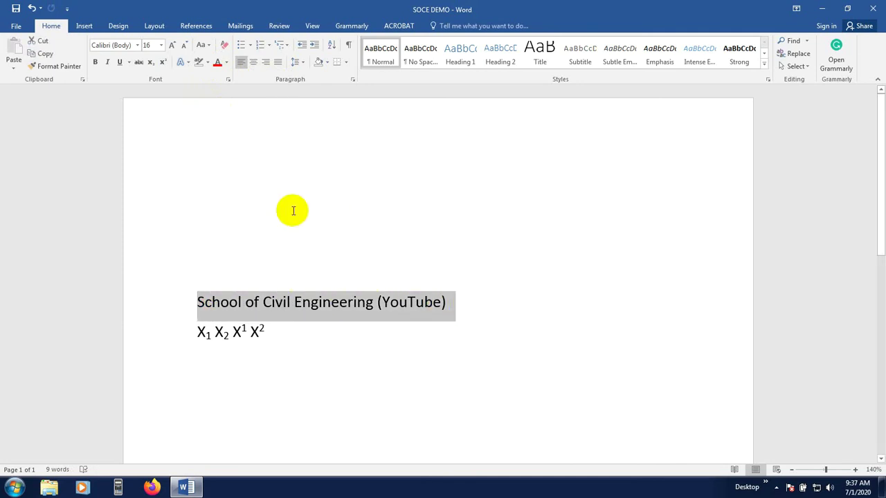
# Colour the heading a custom light green chosen from the More Colors spectrum
pyautogui.click(227, 63)
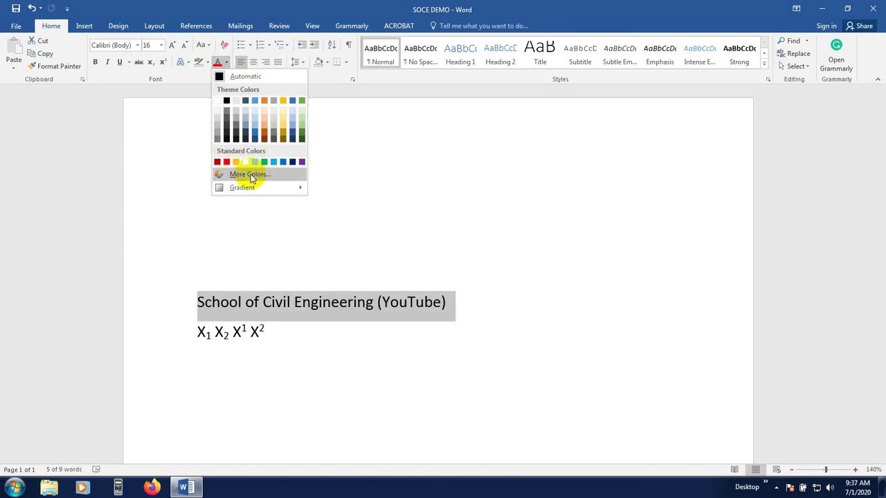
pyautogui.click(249, 175)
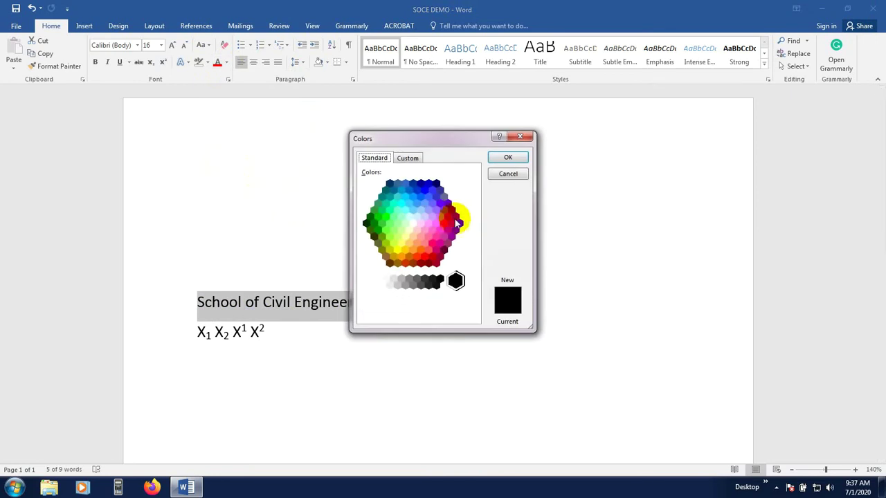
pyautogui.click(409, 158)
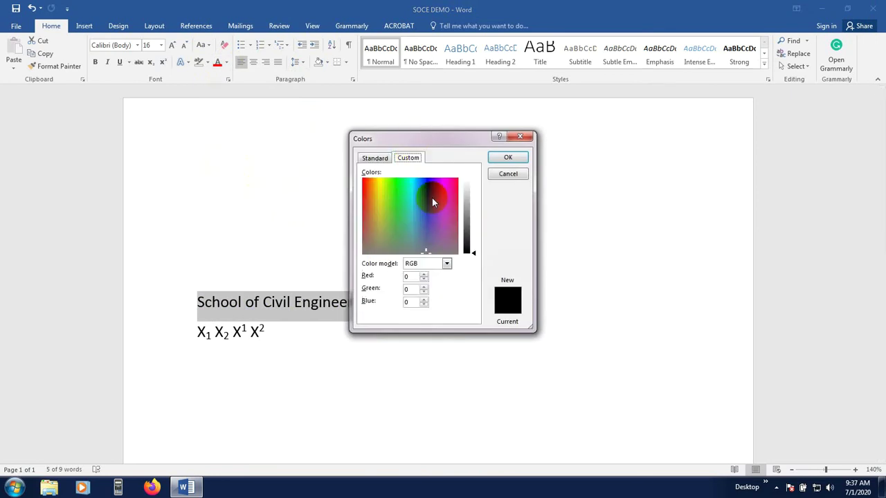
pyautogui.moveTo(431, 197); pyautogui.dragTo(400, 195)
pyautogui.moveTo(436, 225); pyautogui.dragTo(429, 193)
pyautogui.click(466, 202)
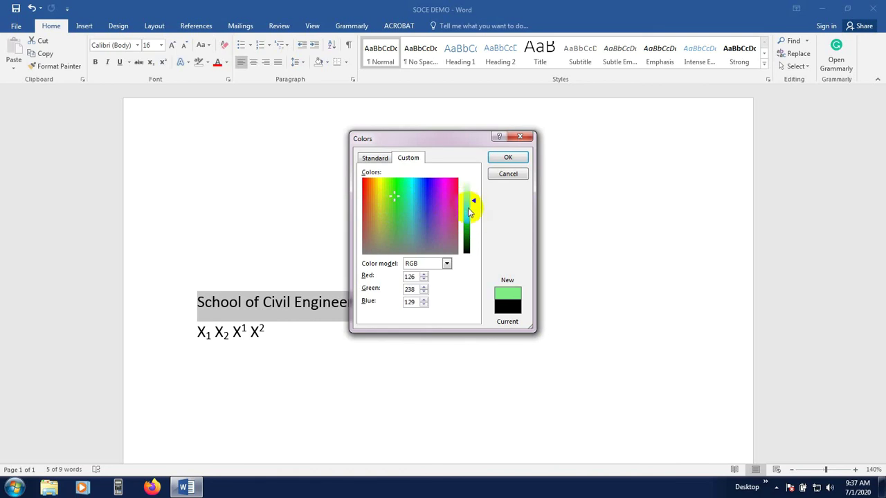
pyautogui.click(467, 200)
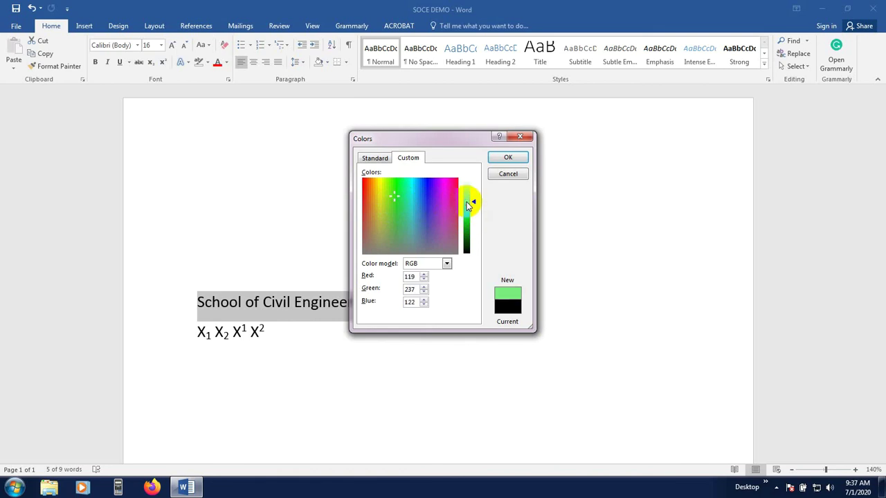
pyautogui.click(508, 157)
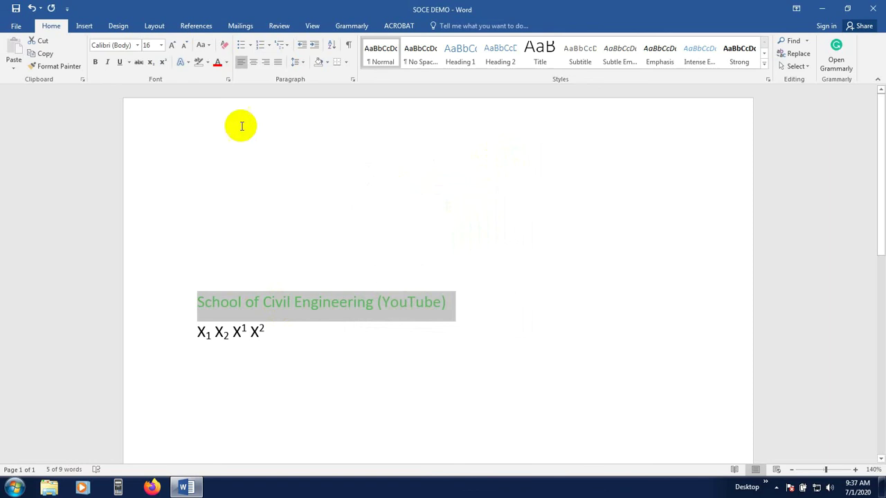
# Return the heading's font colour to Automatic black
pyautogui.click(226, 62)
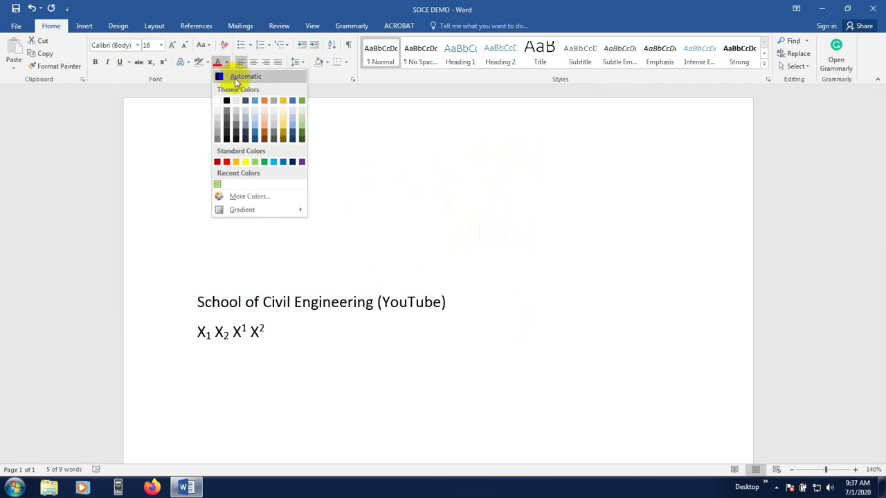
pyautogui.click(235, 78)
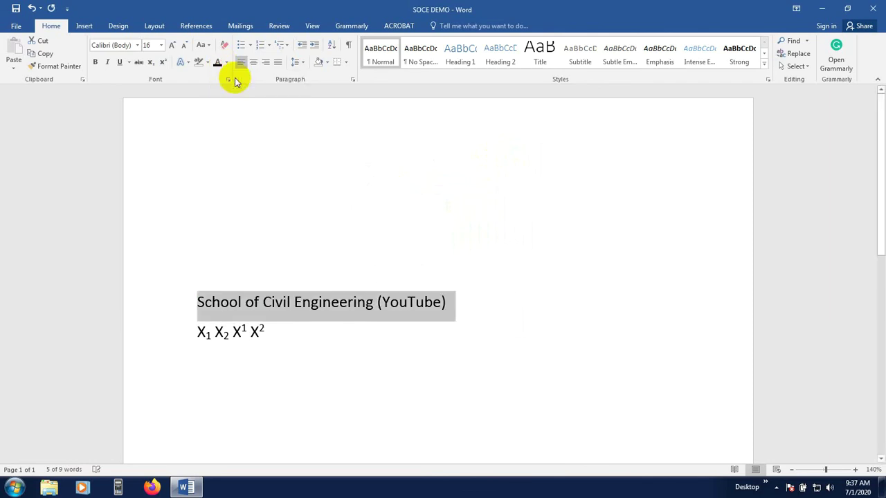
pyautogui.click(340, 332)
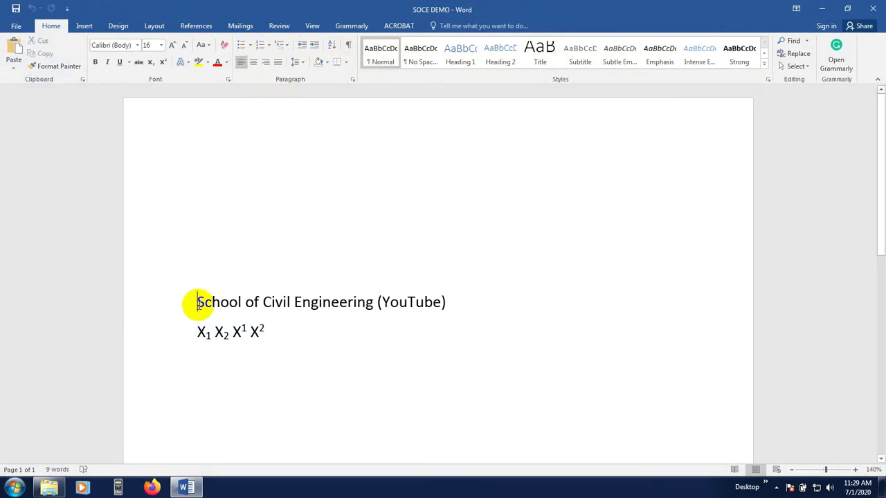
# Delete the blank lines above the heading and type a non-superscript placeholder paragraph below the X line
pyautogui.press('BackSpace')
pyautogui.press('BackSpace')
pyautogui.press('BackSpace')
pyautogui.press('BackSpace')
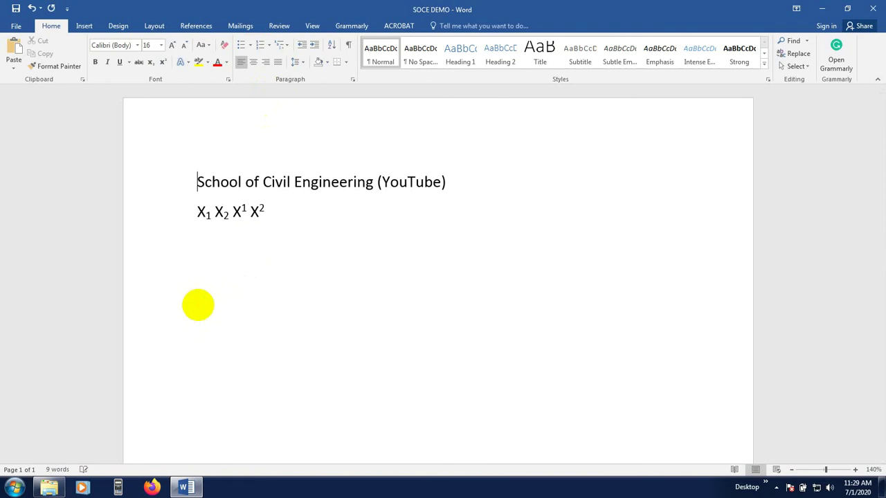
pyautogui.click(210, 292)
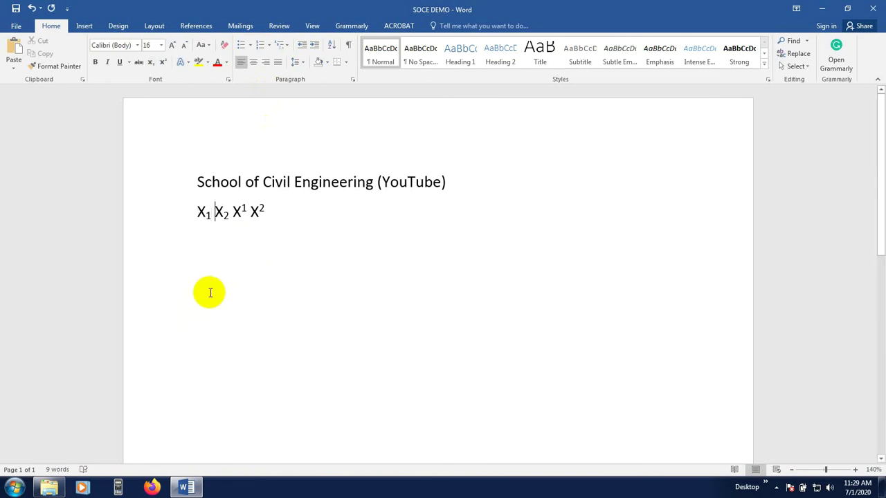
pyautogui.press('Return')
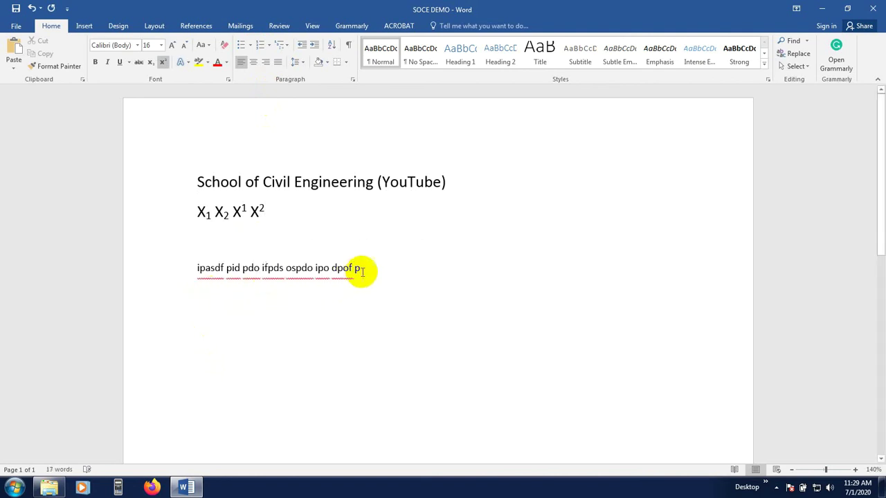
pyautogui.moveTo(362, 271); pyautogui.dragTo(198, 267)
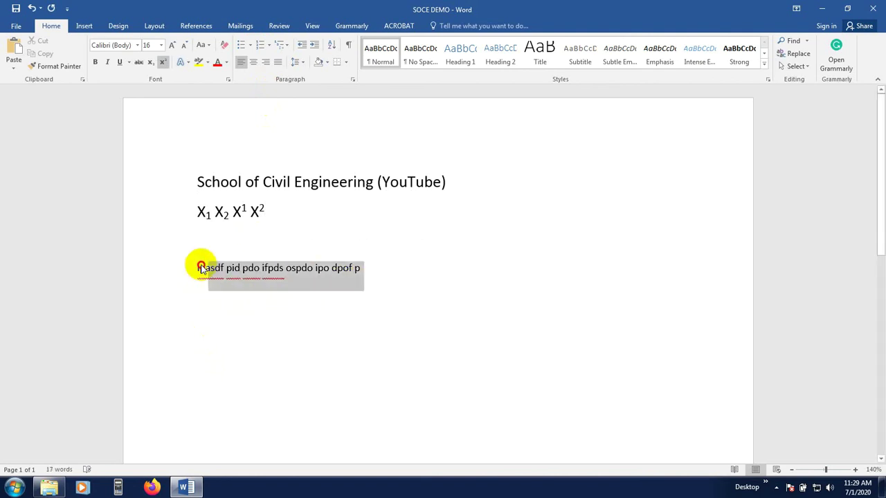
pyautogui.click(164, 62)
pyautogui.click(456, 265)
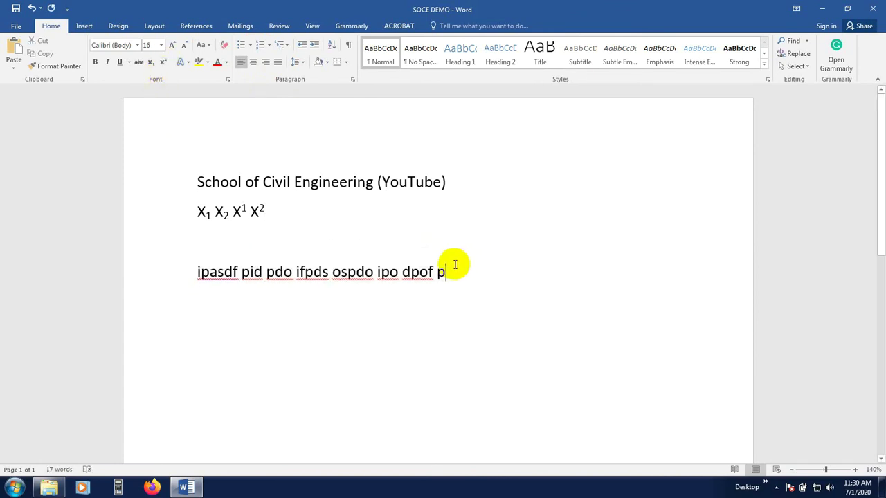
pyautogui.write('ija lkj a;lksjd ;lkj ;lsakjfdsjfsdk ;')
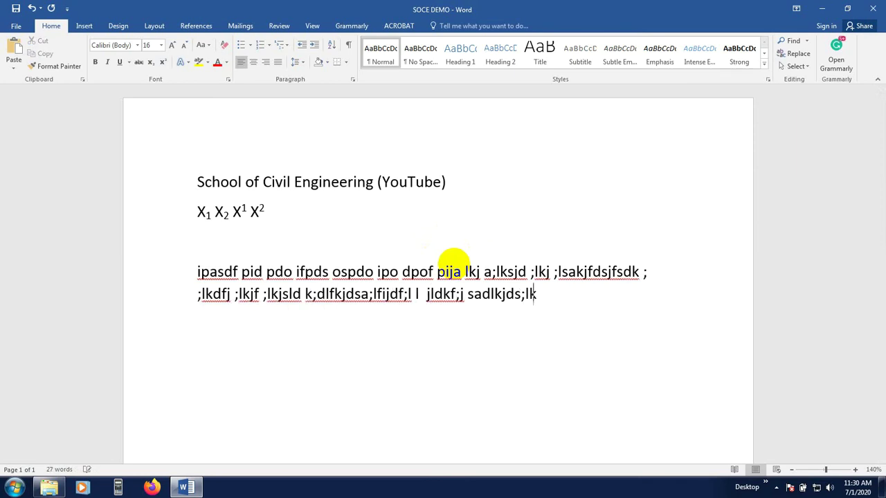
pyautogui.write(';lkdfj ;lkjf ;lkjsld k;dlfkjdsa;lfijdf;l l  jldkf;j sadlkjds;lkjds ;lkjdfl;k djf;ldskjfd;lkf')
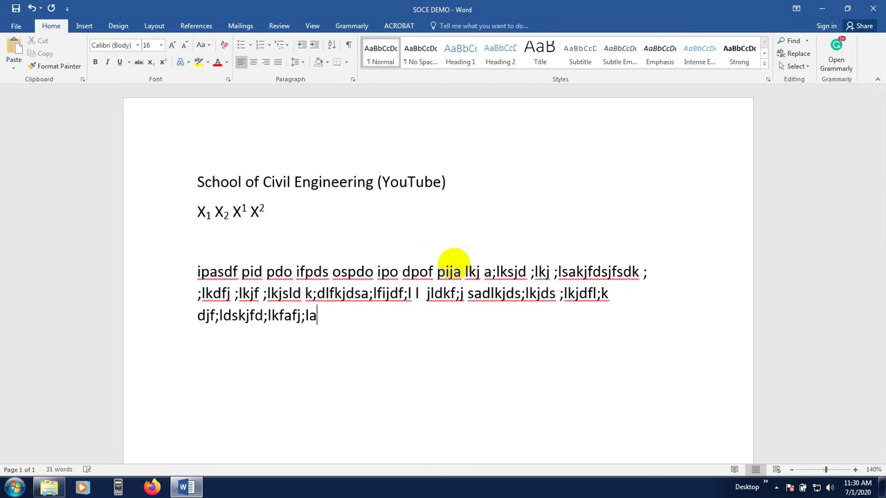
pyautogui.write('afj;lajfa;ldkfjdsl jldsfjlkdsjflkdjflkdsjf ')
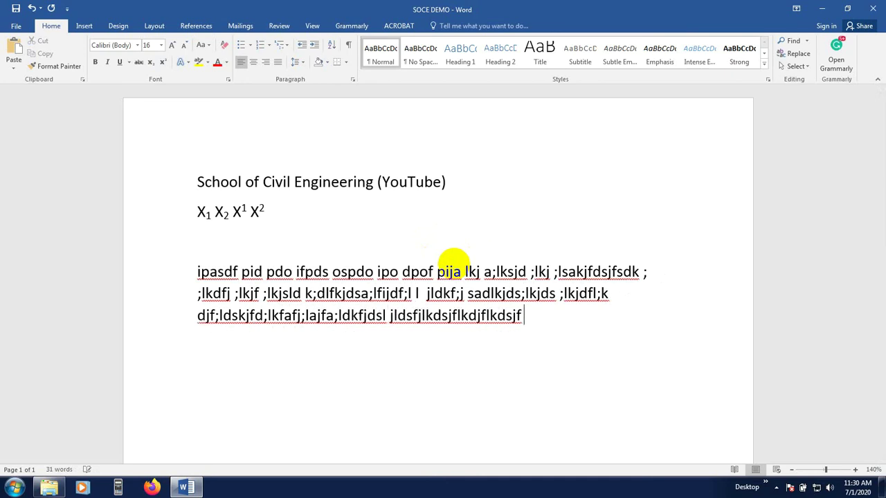
pyautogui.write('laskf jsdlkfjsd fjsaldkfjsldfkklsa ja')
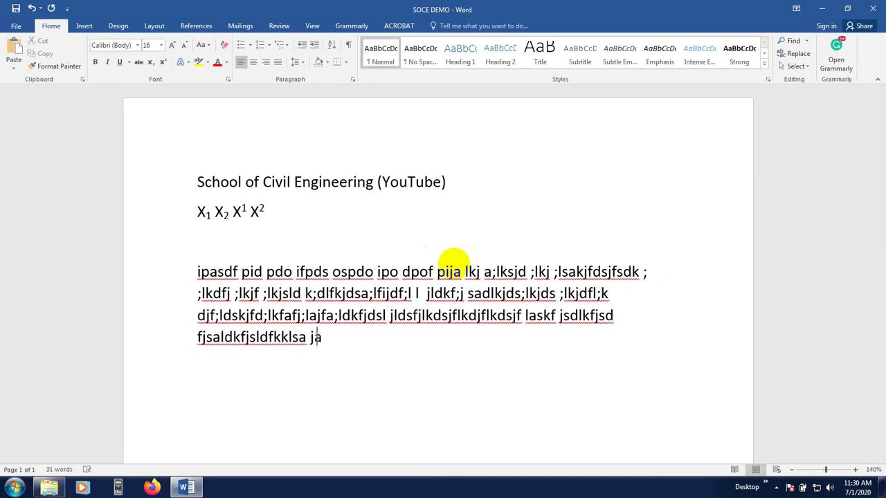
pyautogui.write('; lakd jfldskfjldskj a lo.')
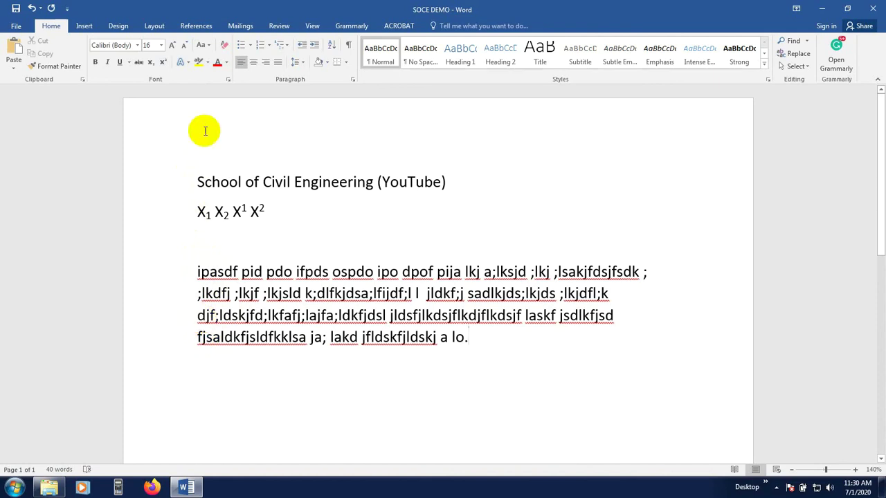
# Try justify, then left, then centre alignment on the document text
pyautogui.hotkey('ctrl', 'j')
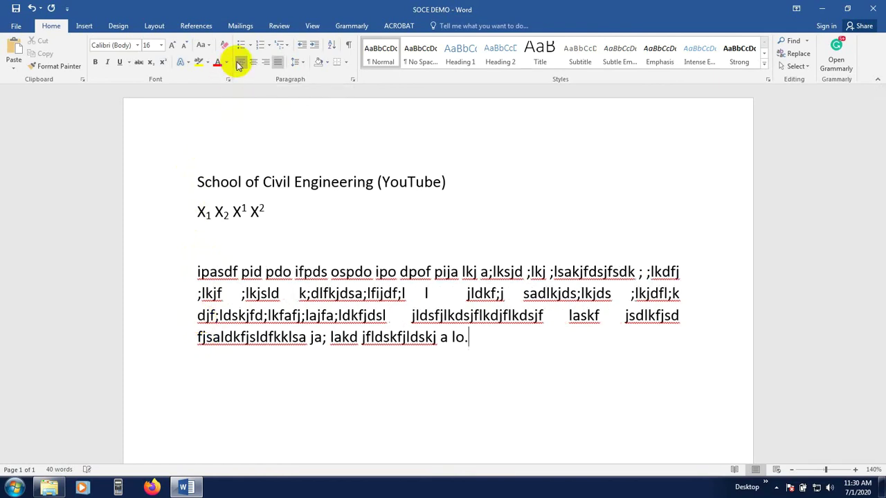
pyautogui.click(238, 62)
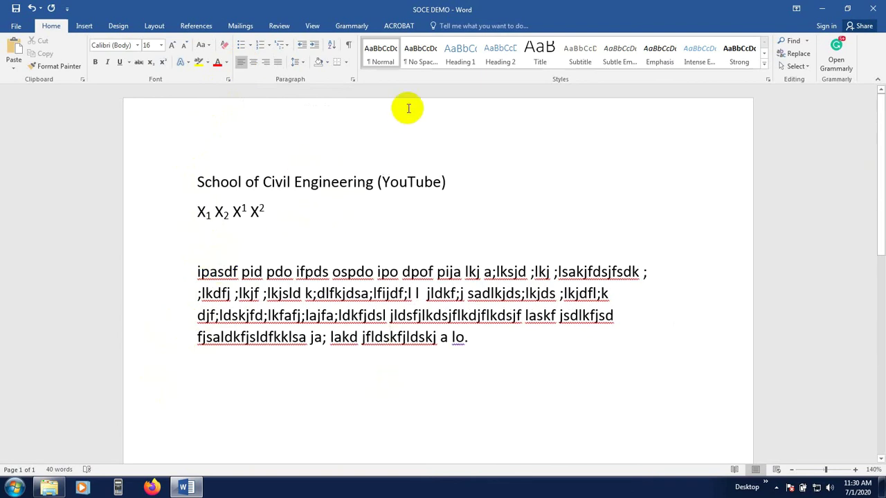
pyautogui.moveTo(475, 346); pyautogui.dragTo(123, 135)
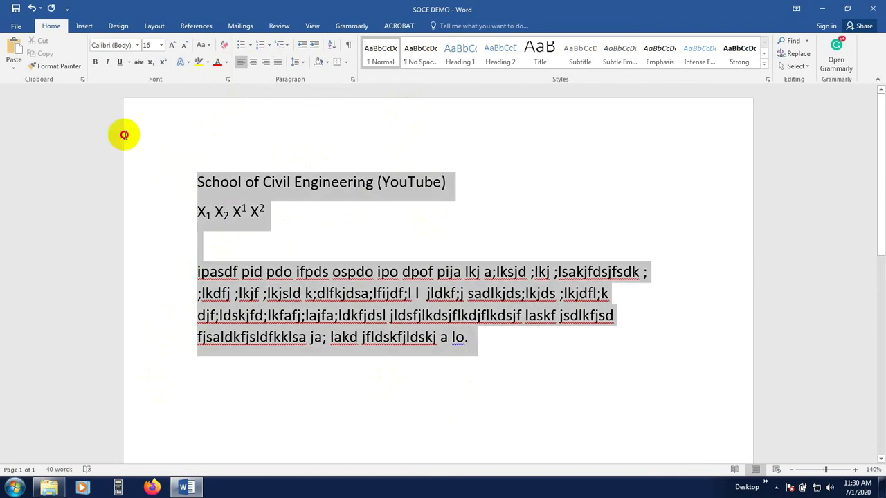
pyautogui.click(255, 62)
pyautogui.click(360, 351)
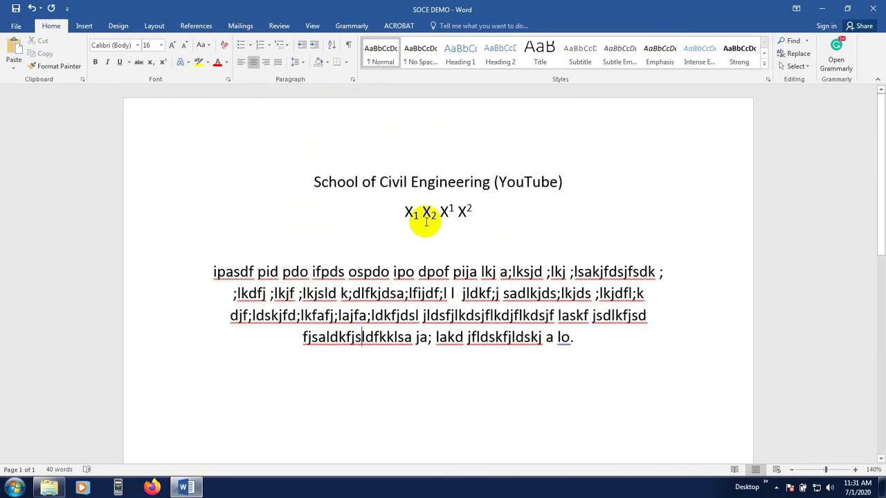
# Right-align all the text, then justify the whole document
pyautogui.moveTo(313, 172); pyautogui.dragTo(630, 354)
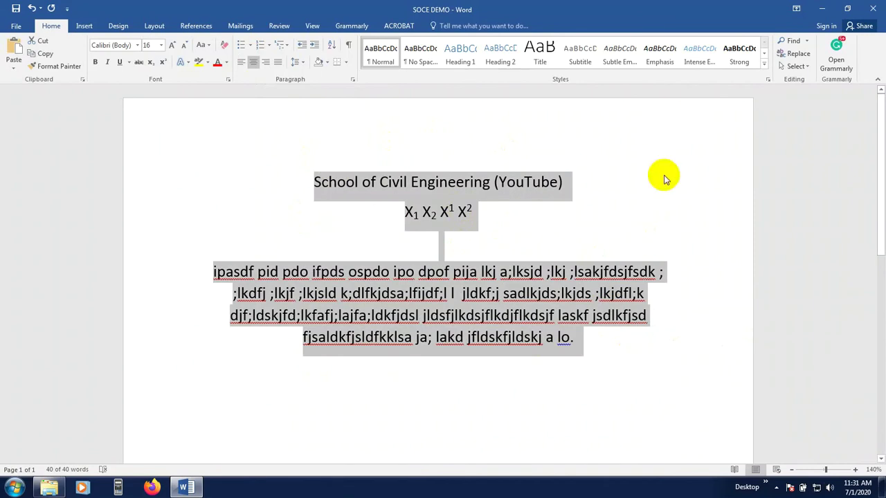
pyautogui.click(265, 62)
pyautogui.click(673, 357)
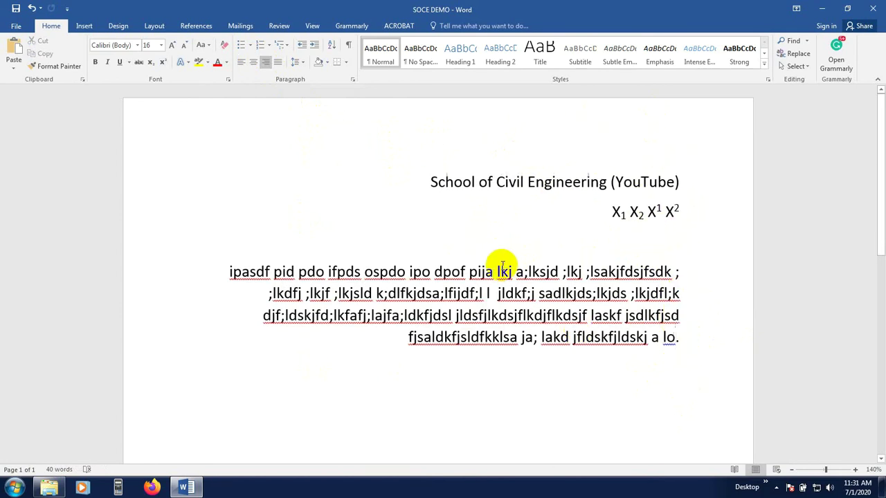
pyautogui.moveTo(676, 337); pyautogui.dragTo(408, 180)
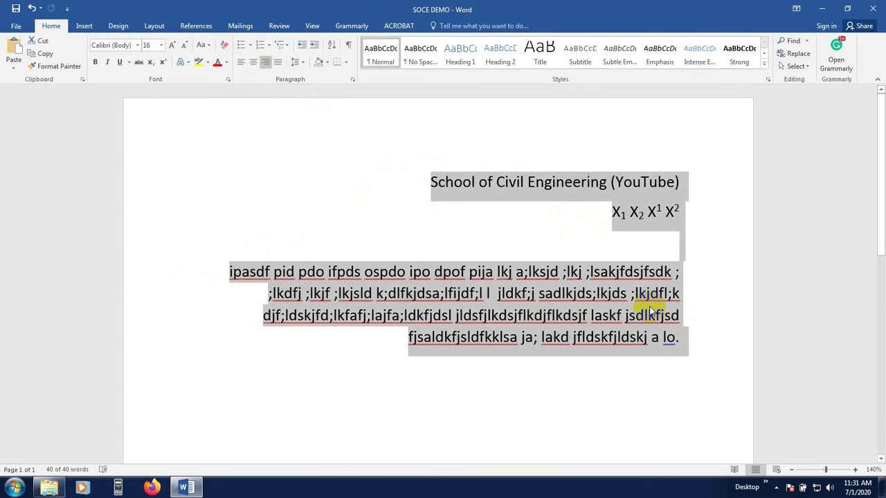
pyautogui.click(281, 62)
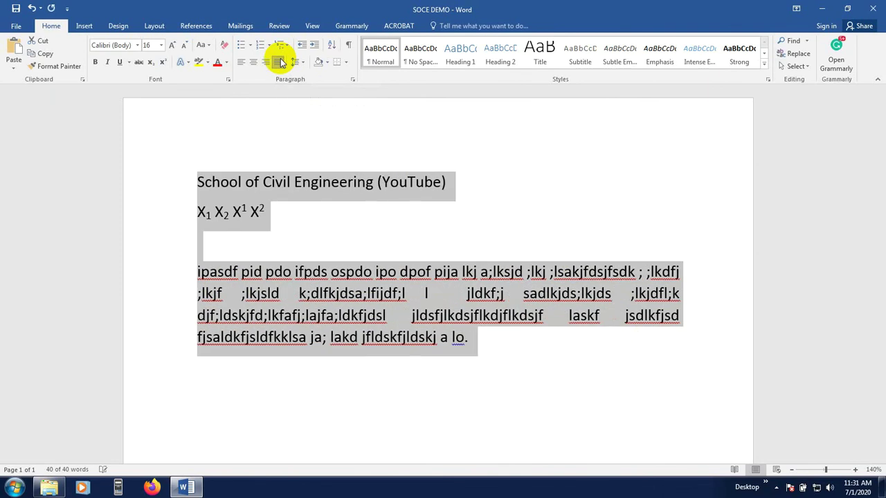
pyautogui.click(330, 332)
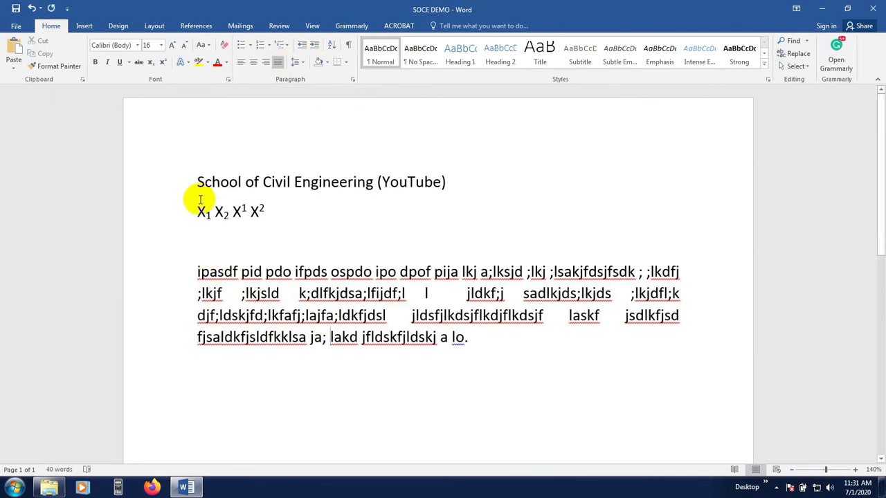
pyautogui.click(198, 272)
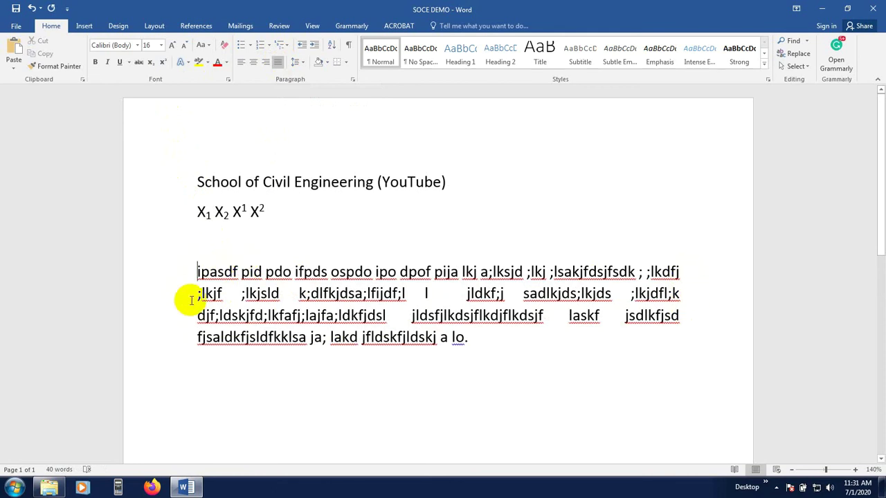
# Extend the placeholder paragraph onto a sixth line ending with a full stop
pyautogui.click(498, 344)
pyautogui.write('K;lfkd;fsl')
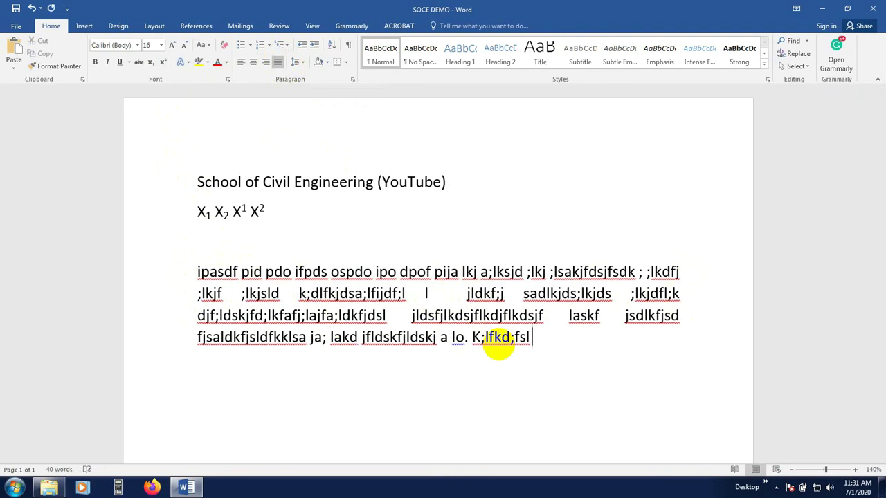
pyautogui.write(' kds ;flgkfds; lkdf;lskopr ')
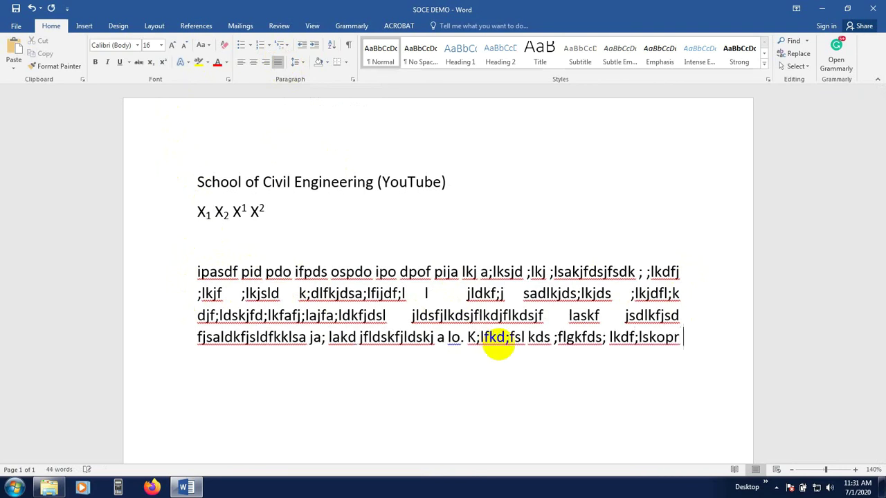
pyautogui.write(';ls kfd; lskfsd;lfksa d;lfksd ;ldsk')
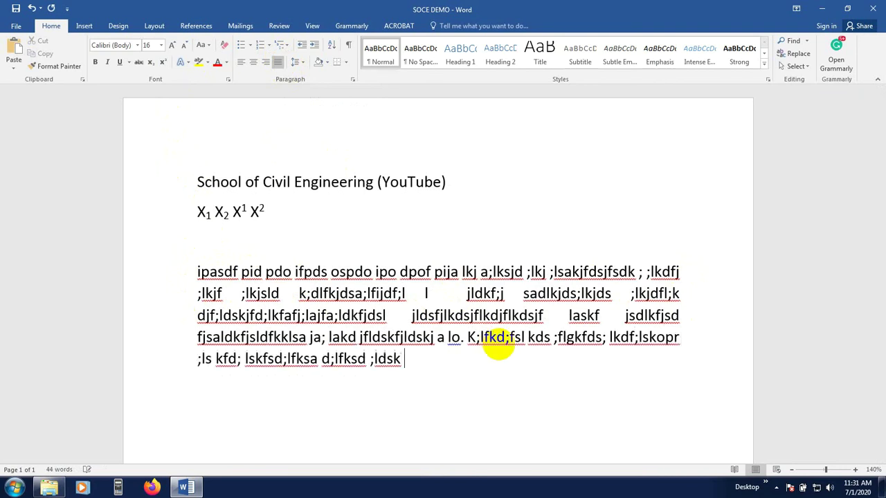
pyautogui.write(' ;lsdkf ;ald slfdka; lfkas ;fl kd;f')
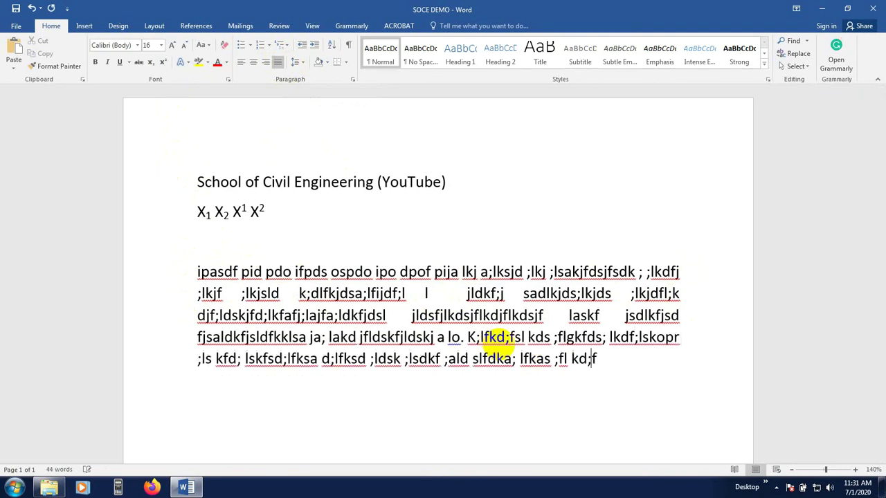
pyautogui.write('ladsk f;dsl ; ;dsf lds; .')
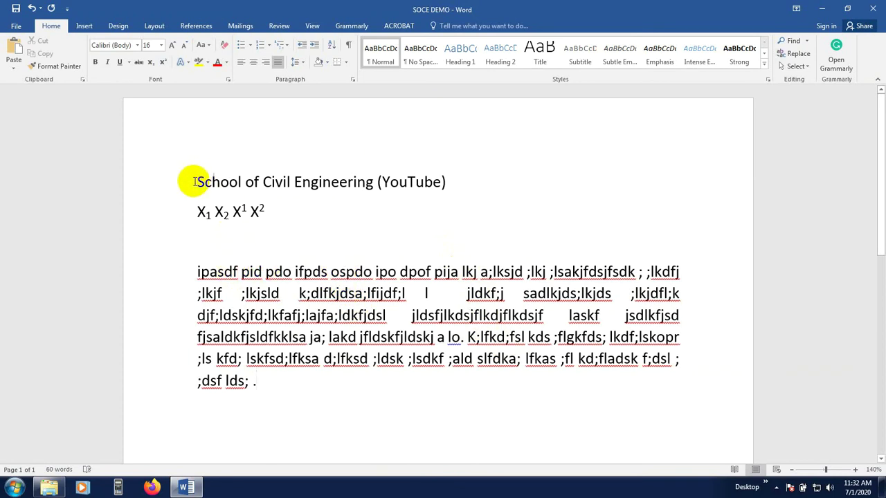
pyautogui.moveTo(193, 182); pyautogui.dragTo(283, 231)
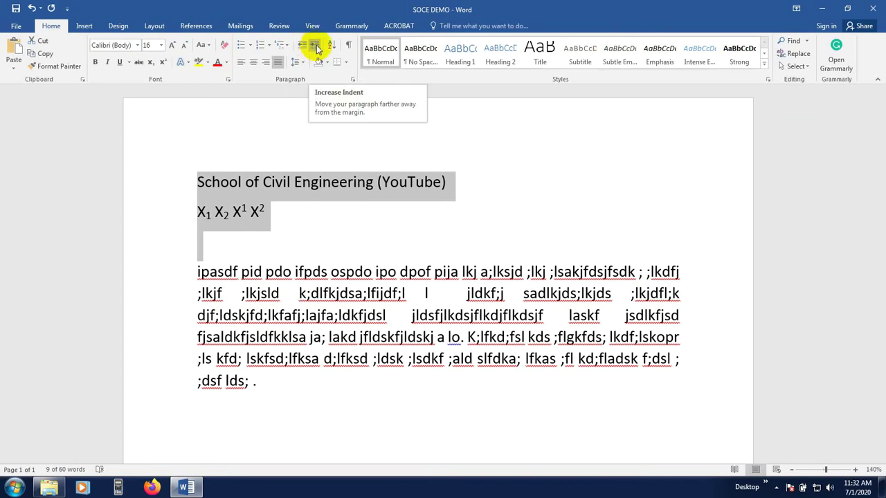
# Indent the heading lines five steps, then bring them back to the left margin
pyautogui.click(314, 45)
pyautogui.click(315, 46)
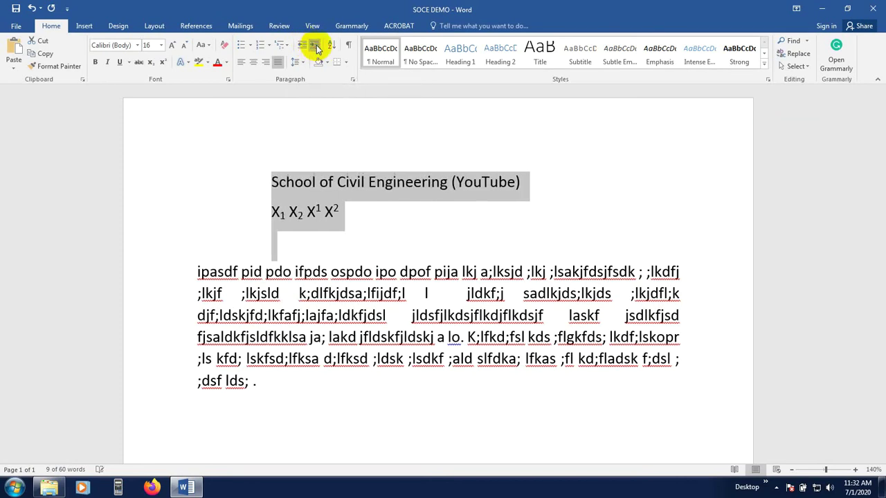
pyautogui.click(315, 46)
pyautogui.click(315, 46)
pyautogui.click(315, 46)
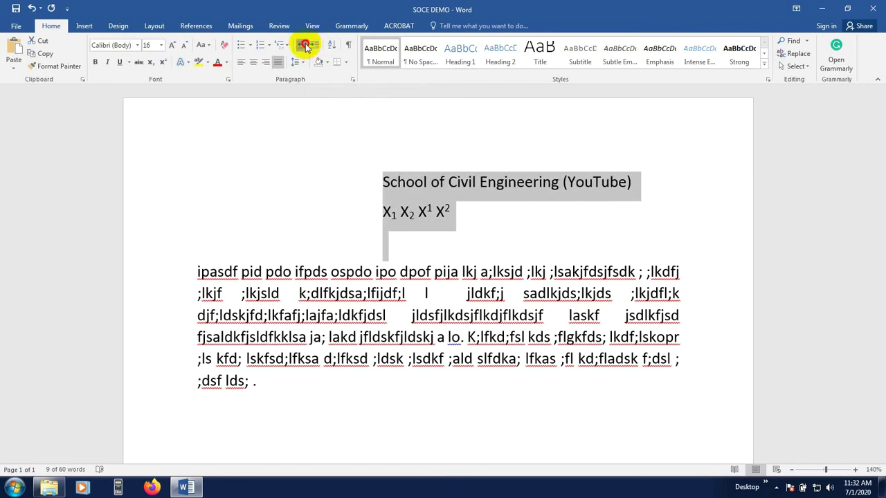
pyautogui.click(307, 46)
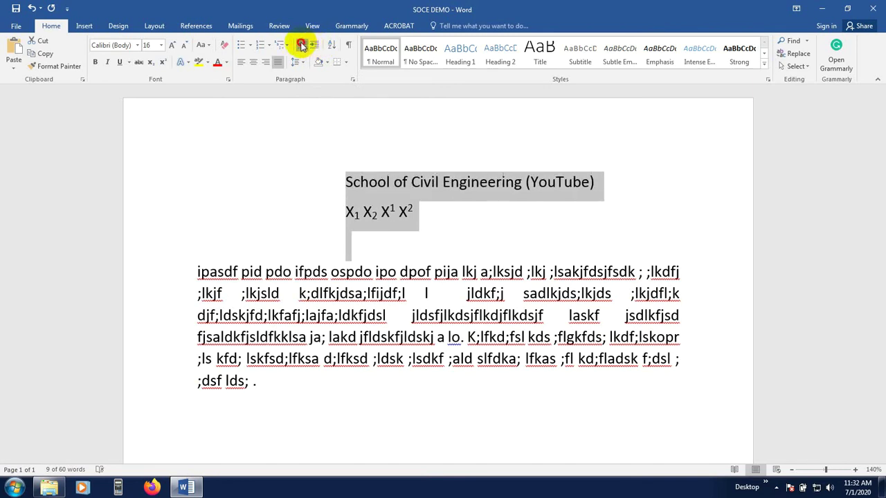
pyautogui.click(302, 46)
pyautogui.click(302, 45)
pyautogui.click(302, 46)
pyautogui.click(302, 46)
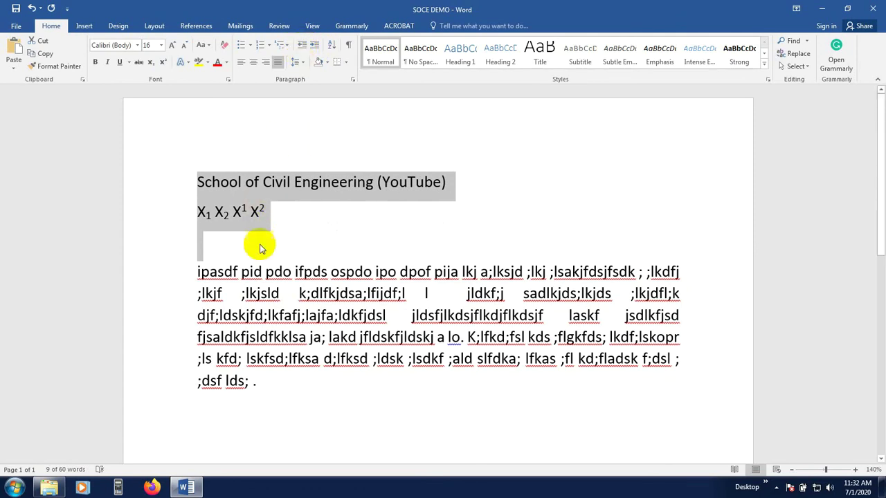
# Reselect the heading lines, then select the whole body paragraph for line spacing
pyautogui.click(255, 220)
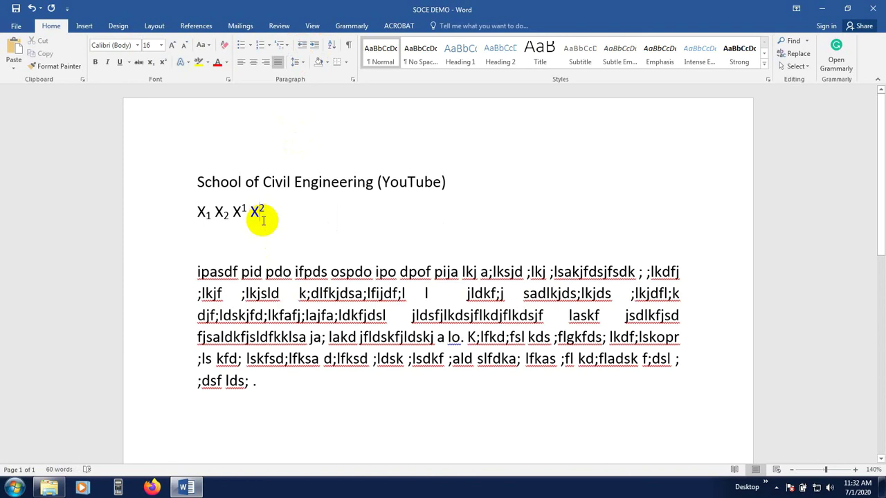
pyautogui.moveTo(263, 215); pyautogui.dragTo(249, 212)
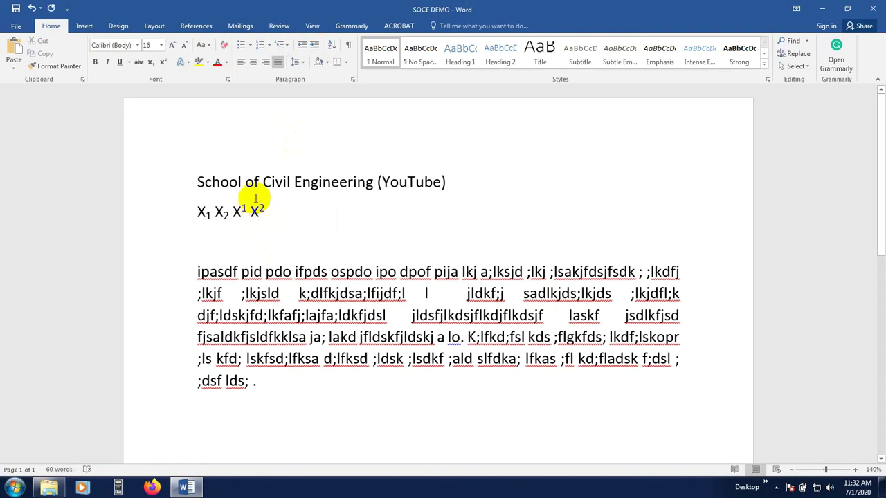
pyautogui.moveTo(202, 182); pyautogui.dragTo(269, 215)
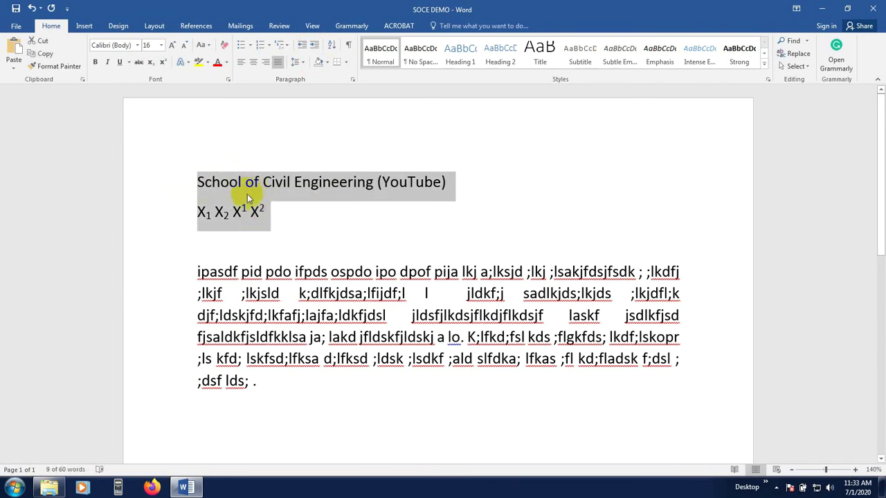
pyautogui.click(199, 199)
pyautogui.moveTo(198, 182); pyautogui.dragTo(257, 211)
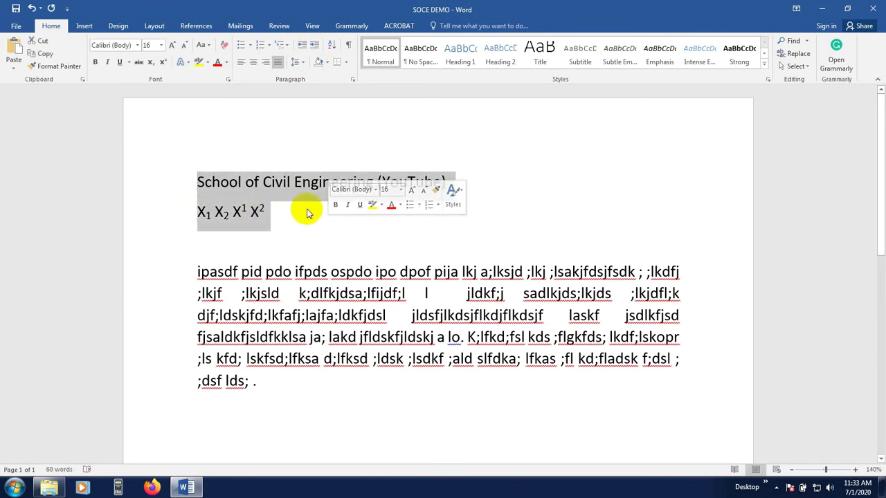
pyautogui.click(232, 180)
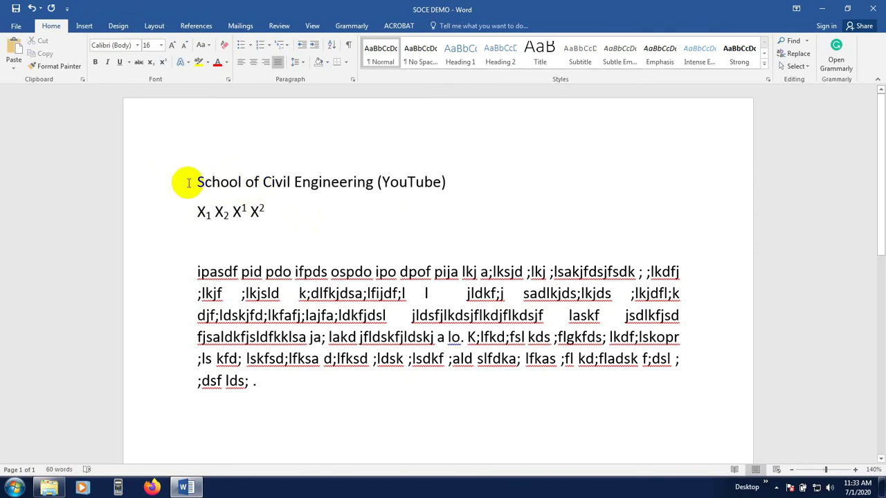
pyautogui.moveTo(197, 181); pyautogui.dragTo(279, 209)
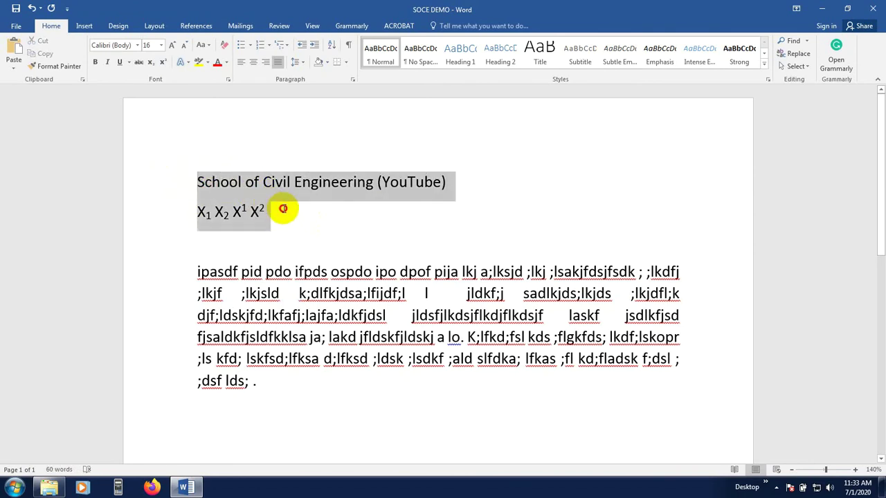
pyautogui.click(278, 293)
pyautogui.moveTo(197, 261); pyautogui.dragTo(311, 379)
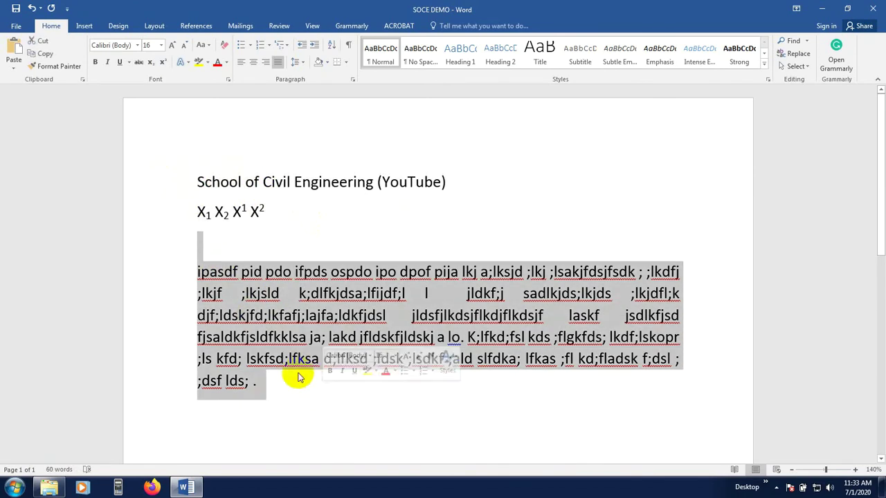
pyautogui.click(197, 275)
pyautogui.moveTo(196, 274); pyautogui.dragTo(254, 380)
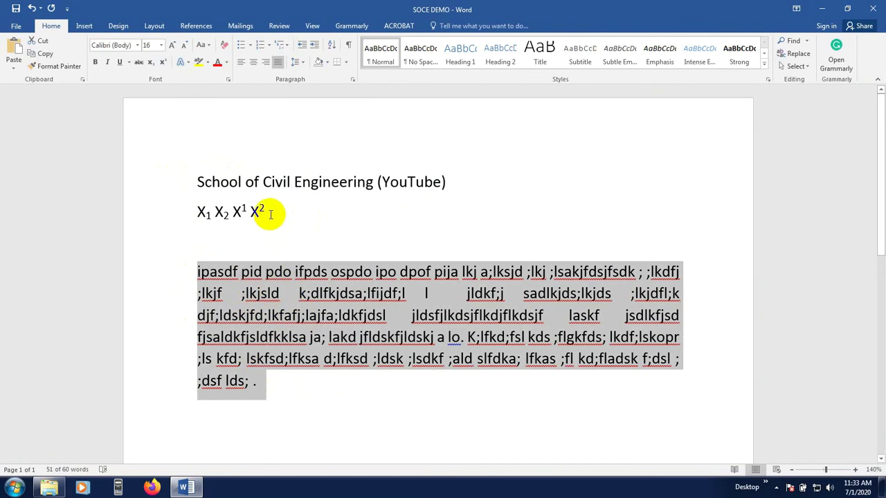
pyautogui.click(297, 62)
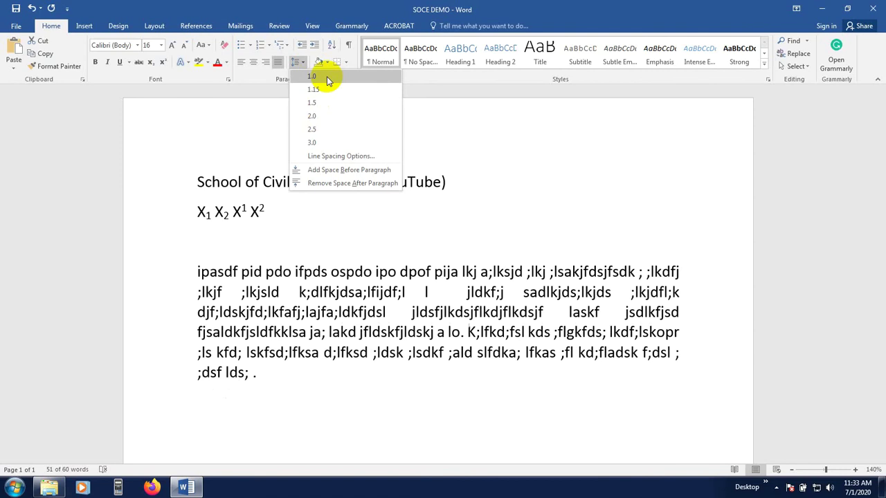
# Set the body paragraph's line spacing to 2.0 and review the result
pyautogui.click(328, 115)
pyautogui.scroll(-1, 348, 263)
pyautogui.click(351, 279)
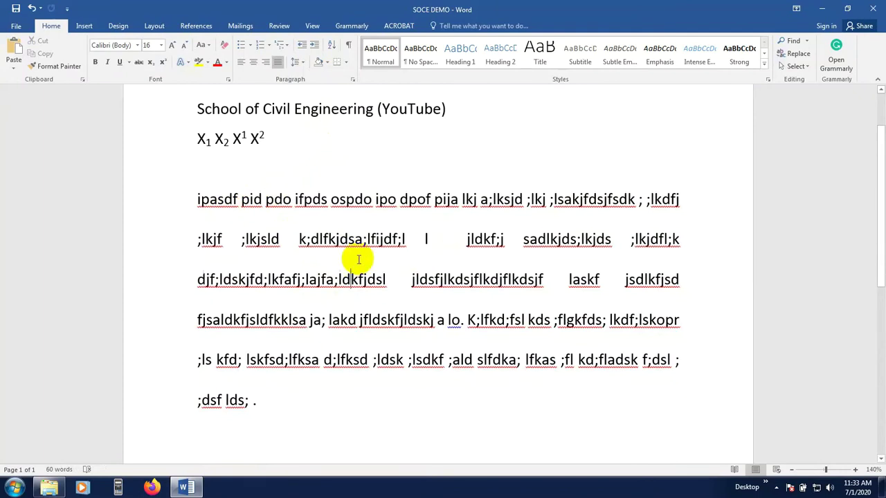
pyautogui.scroll(1, 263, 275)
pyautogui.scroll(1, 344, 346)
pyautogui.scroll(-3, 470, 262)
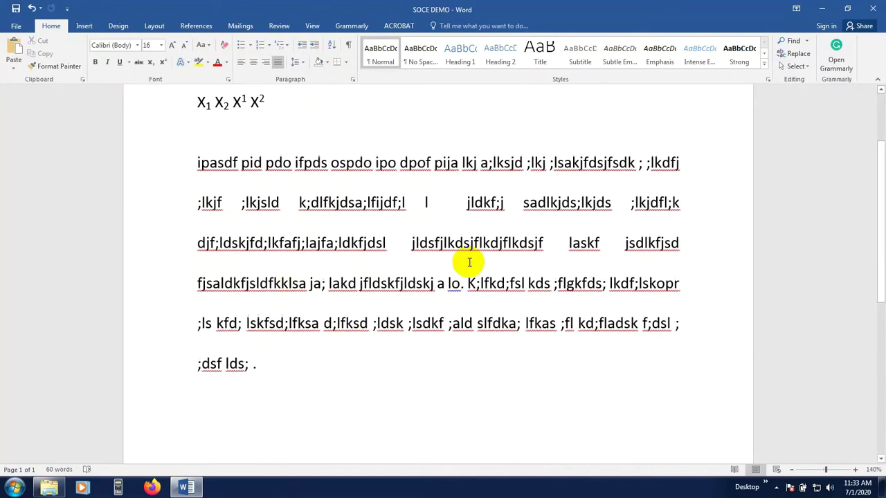
pyautogui.scroll(1, 300, 354)
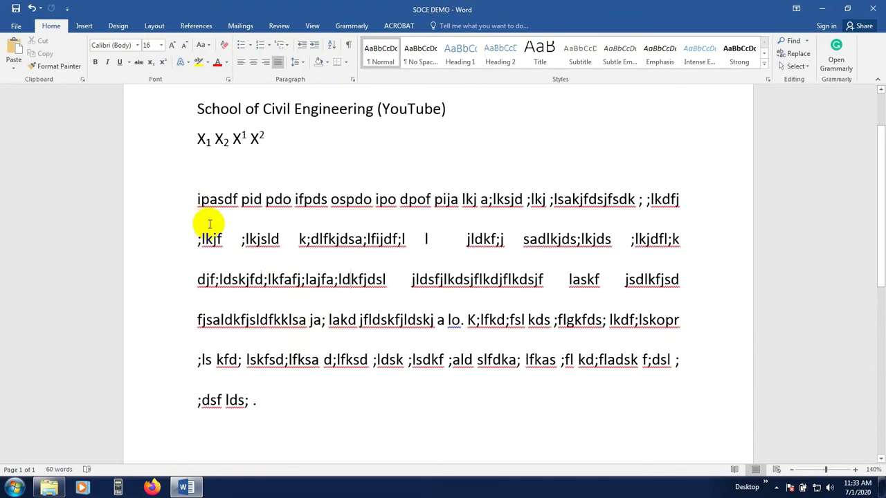
pyautogui.moveTo(193, 199); pyautogui.dragTo(696, 198)
pyautogui.scroll(1, 450, 172)
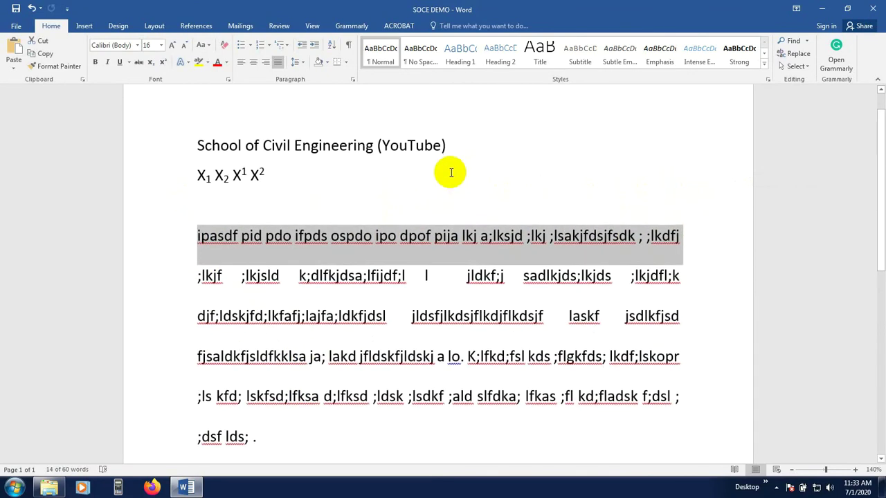
# Remove the space after the paragraph while keeping its 2.0 line spacing
pyautogui.click(305, 63)
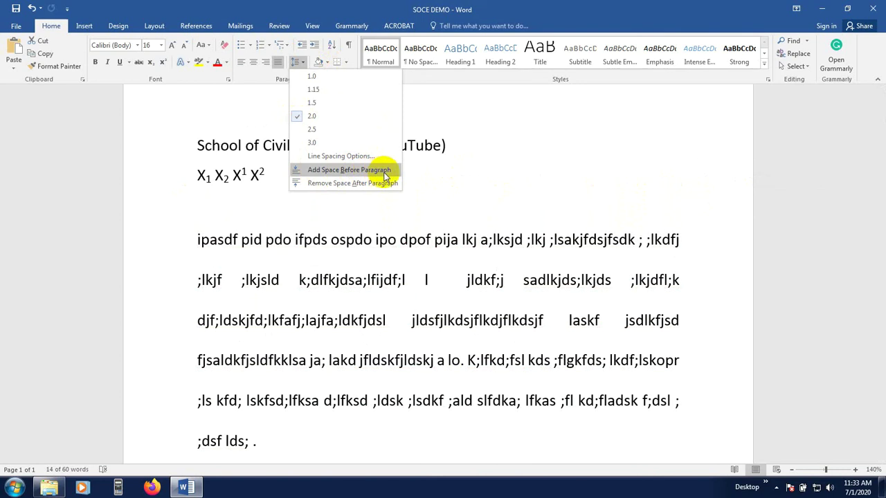
pyautogui.click(331, 184)
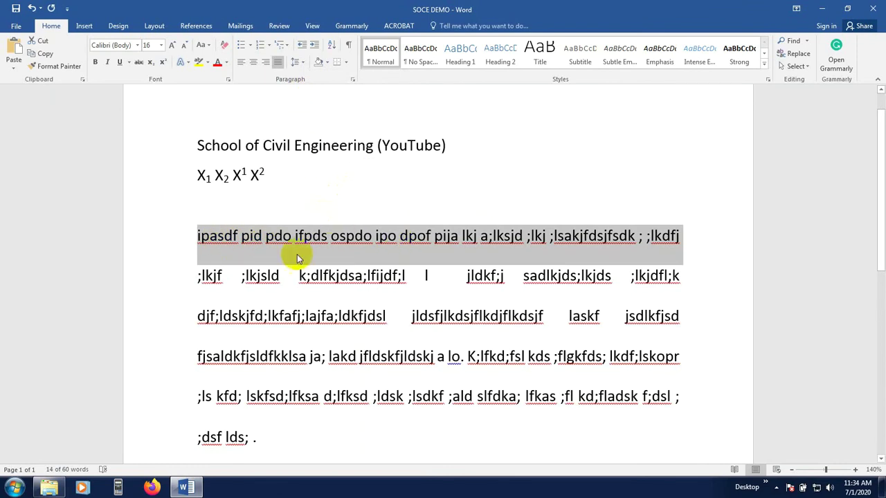
pyautogui.click(233, 270)
pyautogui.moveTo(198, 277); pyautogui.dragTo(727, 275)
pyautogui.click(297, 62)
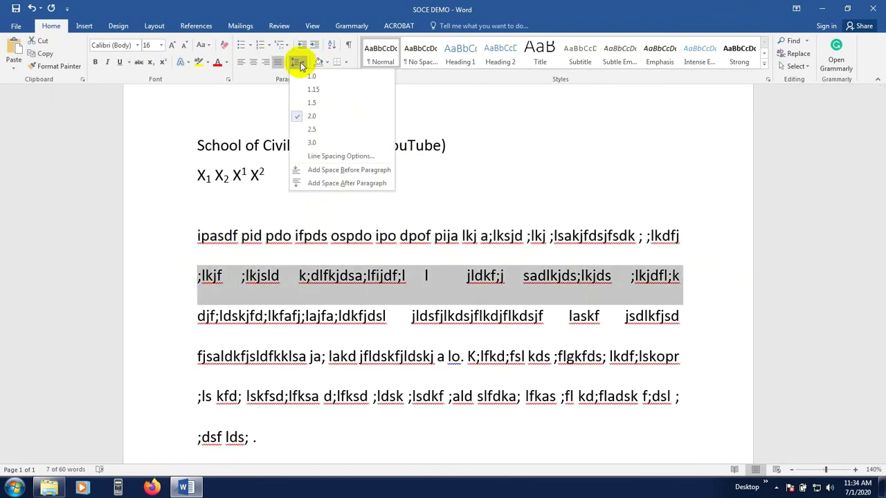
pyautogui.click(539, 207)
pyautogui.moveTo(198, 236); pyautogui.dragTo(716, 241)
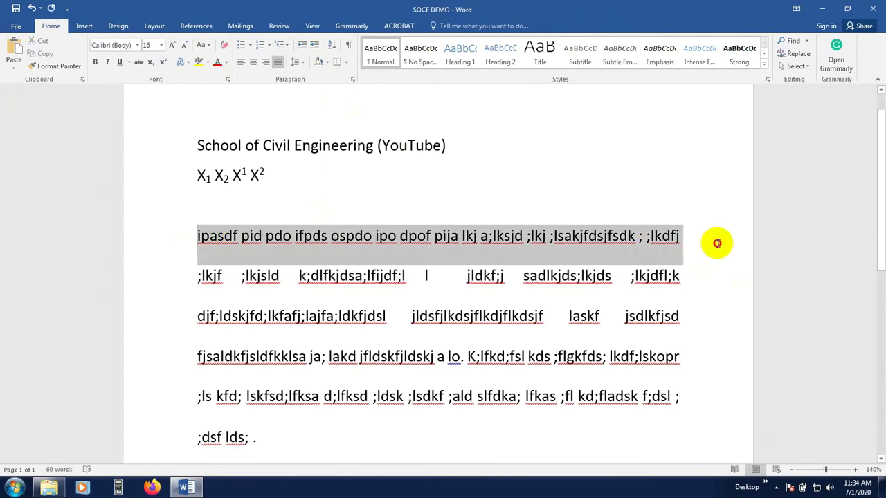
pyautogui.click(299, 62)
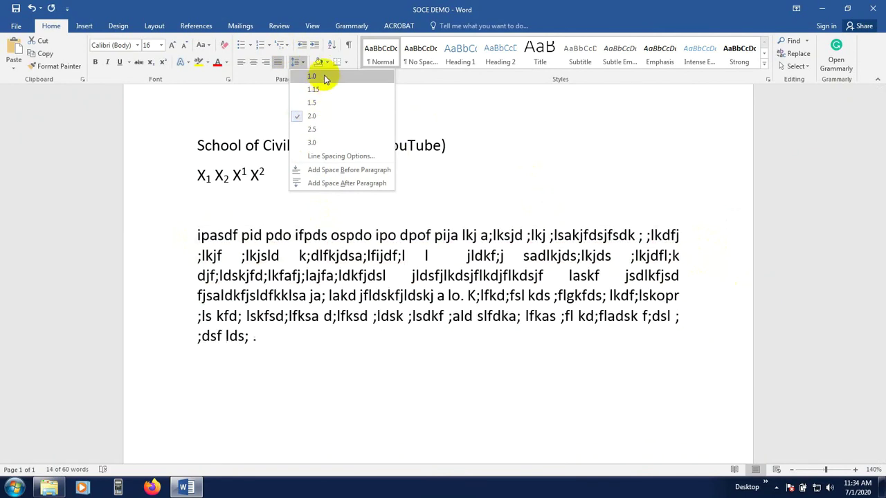
pyautogui.click(325, 120)
pyautogui.click(267, 287)
# Add space before and space after the body paragraph
pyautogui.click(253, 257)
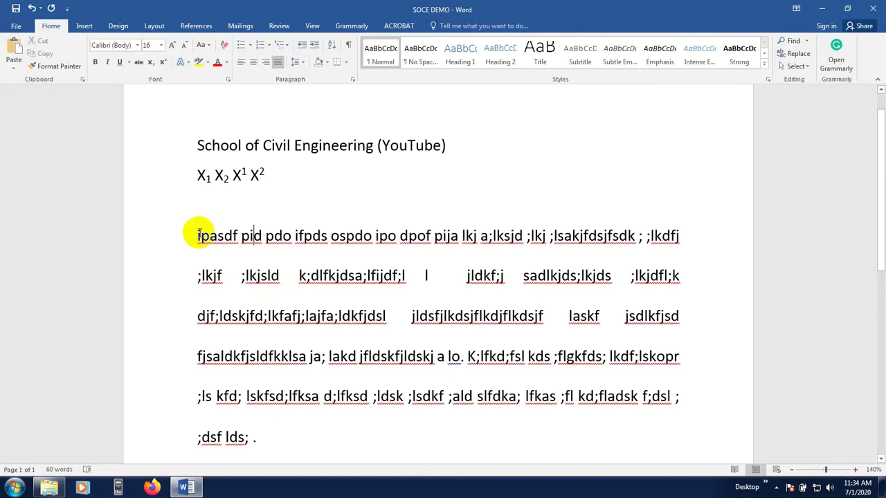
pyautogui.moveTo(199, 235); pyautogui.dragTo(732, 247)
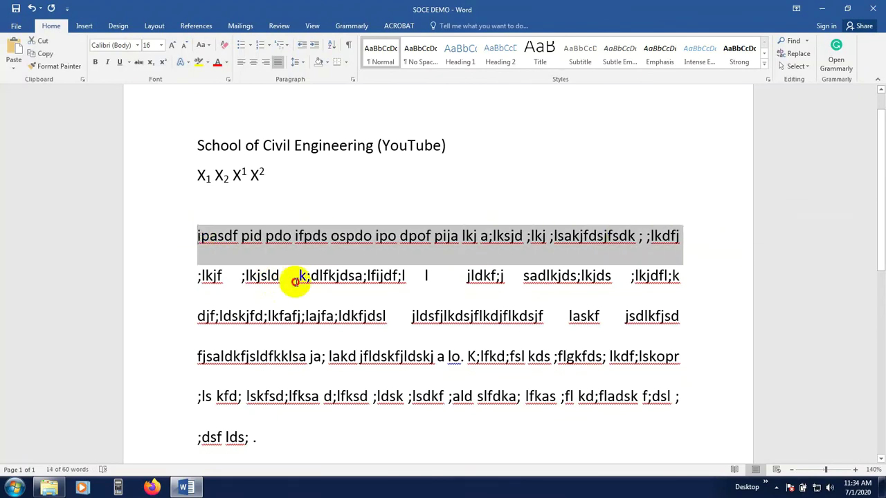
pyautogui.moveTo(198, 275); pyautogui.dragTo(738, 277)
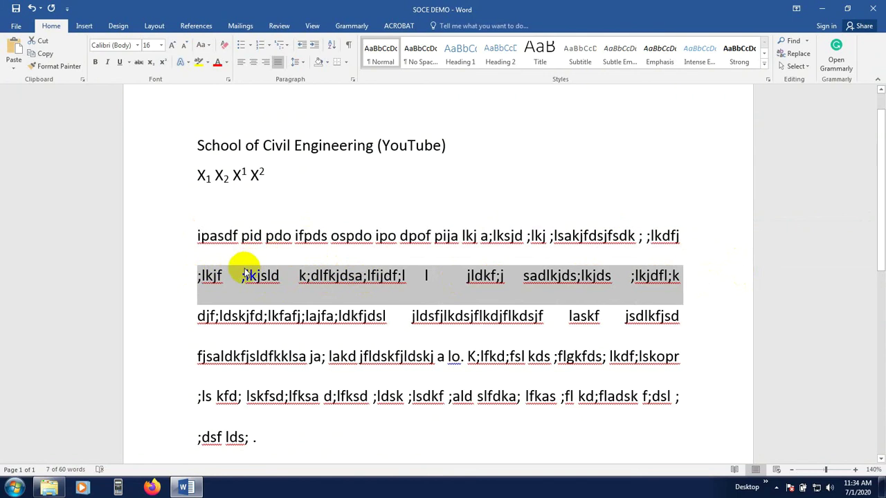
pyautogui.click(298, 62)
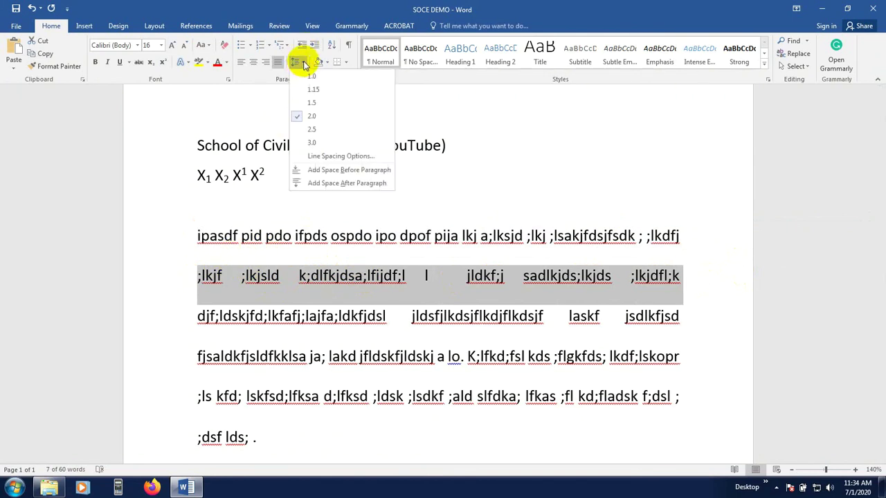
pyautogui.click(346, 171)
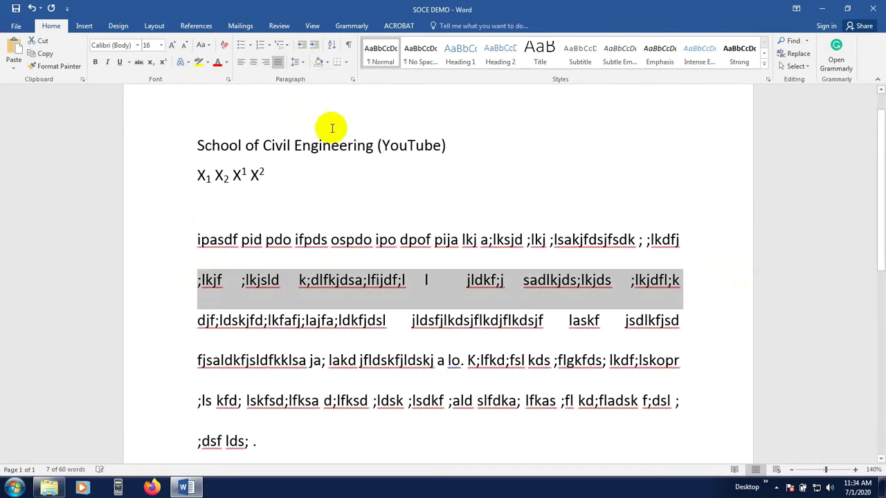
pyautogui.click(296, 61)
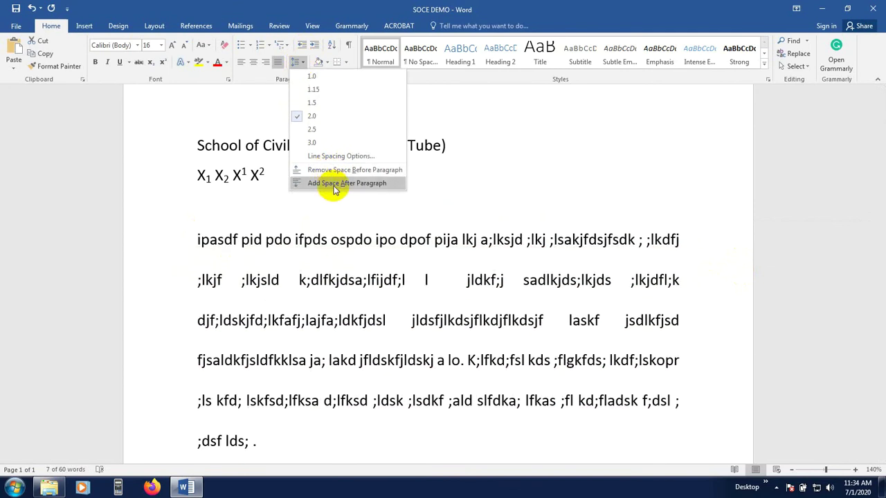
pyautogui.click(333, 184)
pyautogui.click(310, 281)
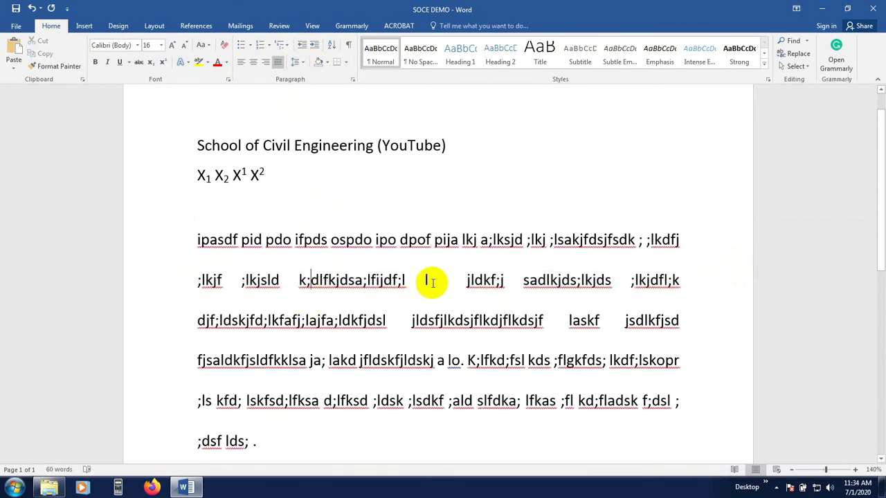
pyautogui.moveTo(198, 280); pyautogui.dragTo(700, 279)
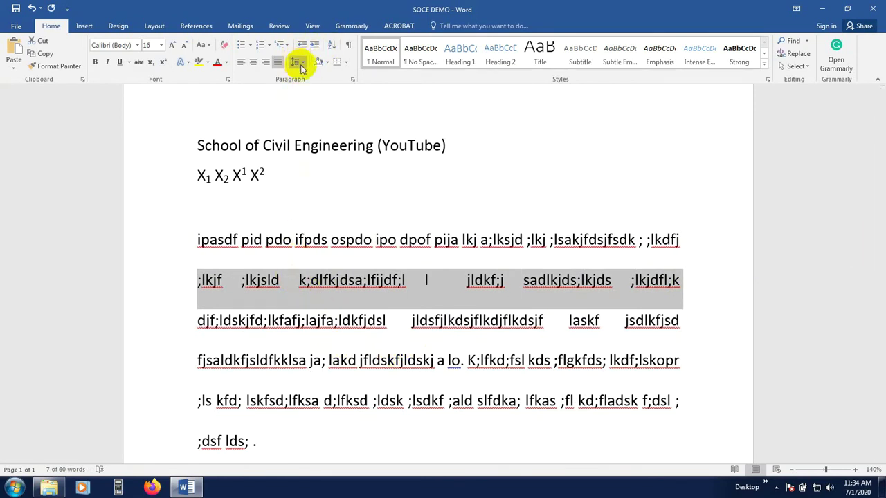
# Set the body paragraph to 1.0 line spacing and remove its space before and after
pyautogui.click(310, 268)
pyautogui.click(296, 63)
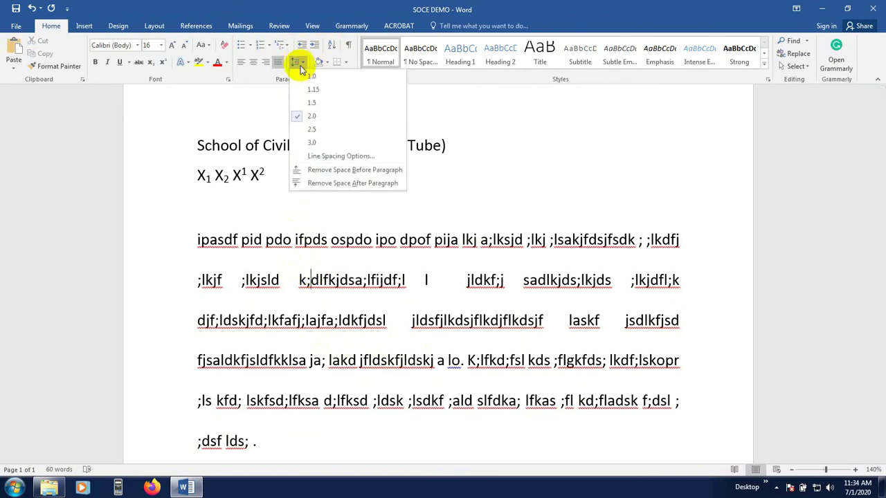
pyautogui.click(312, 74)
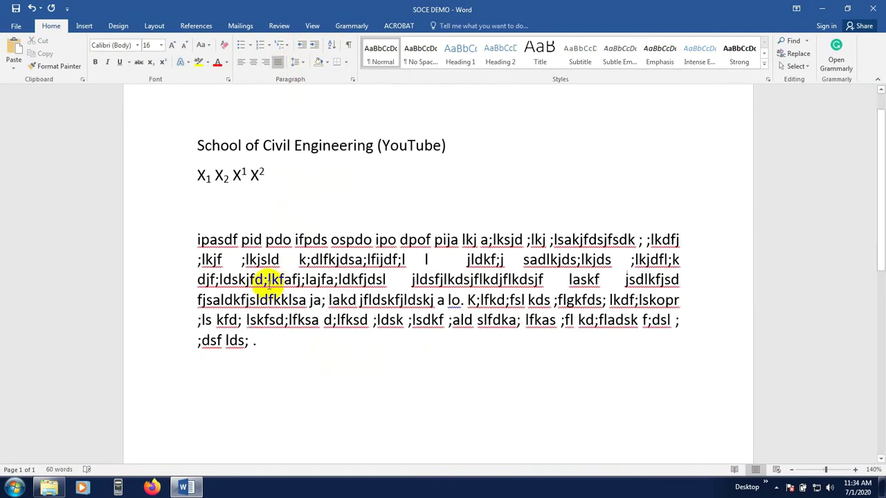
pyautogui.moveTo(197, 259); pyautogui.dragTo(694, 258)
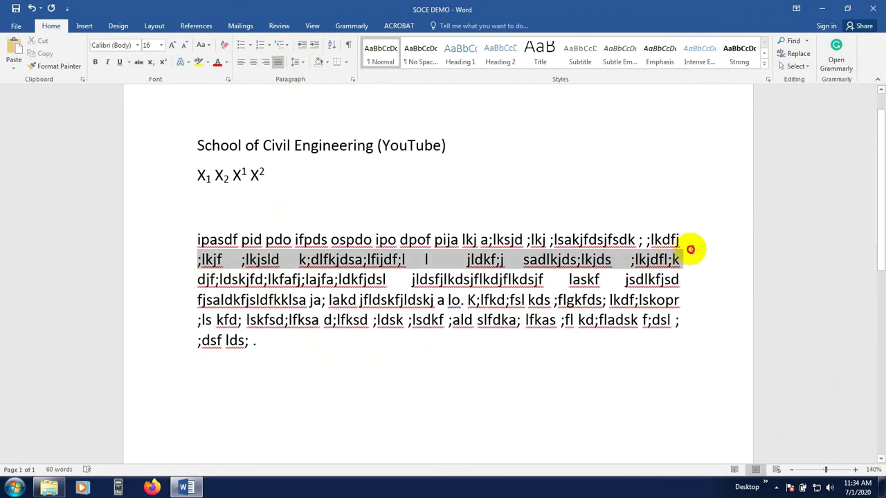
pyautogui.click(295, 62)
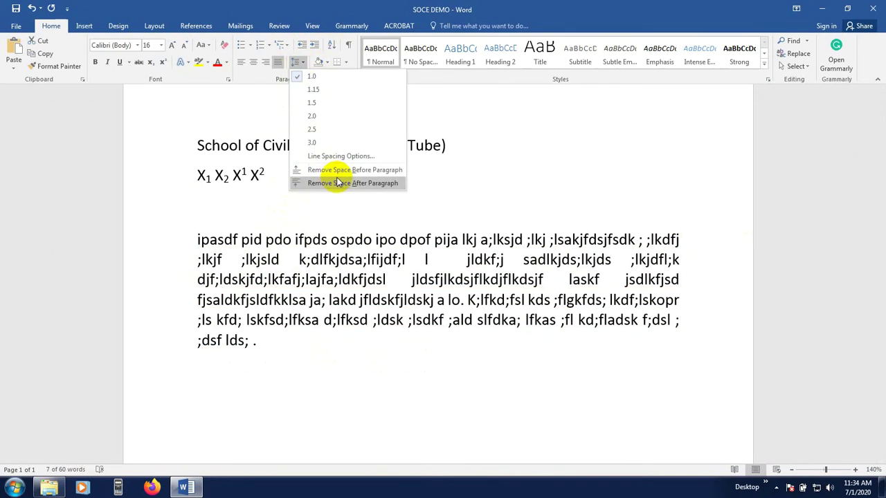
pyautogui.click(340, 170)
pyautogui.click(304, 64)
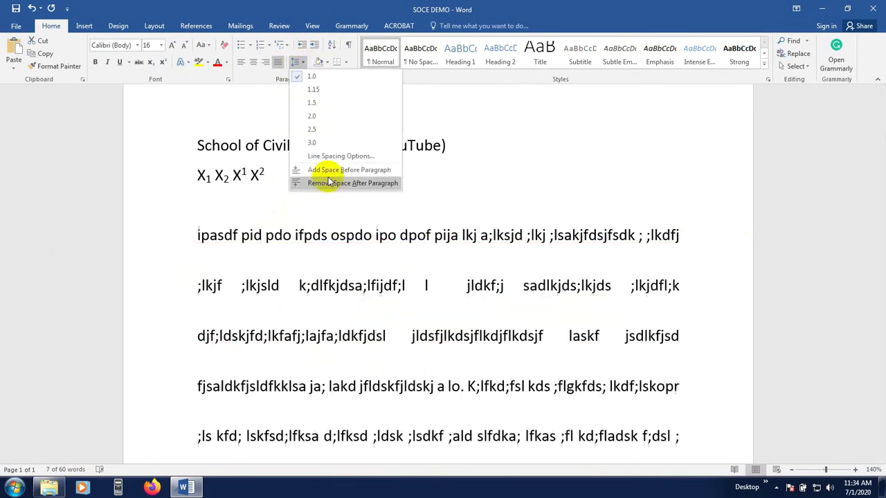
pyautogui.click(337, 183)
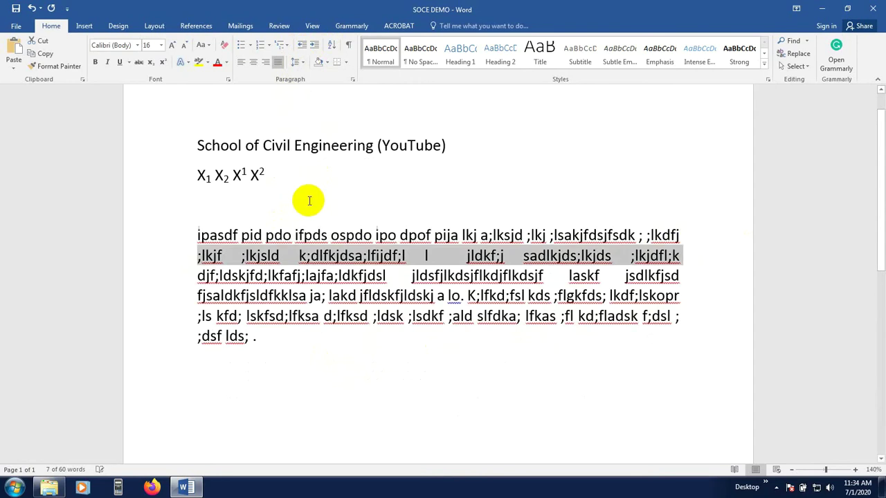
# Re-add space before and space after the body paragraph
pyautogui.moveTo(197, 256); pyautogui.dragTo(679, 255)
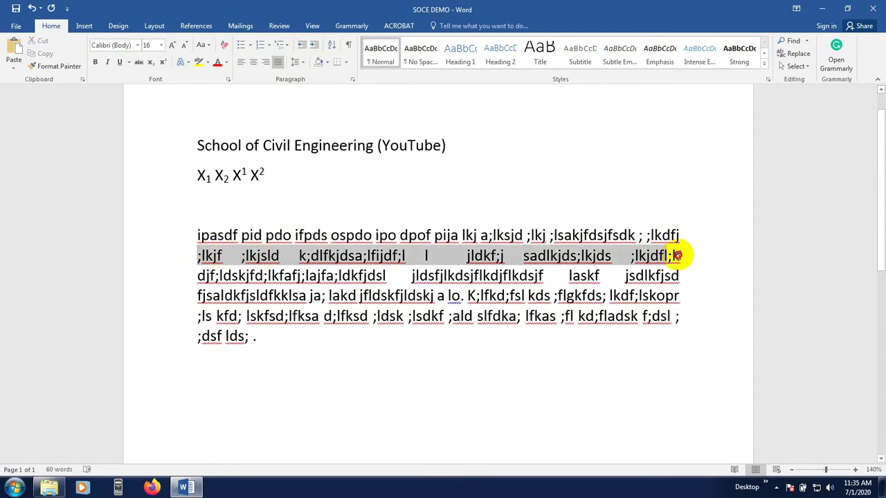
pyautogui.click(304, 63)
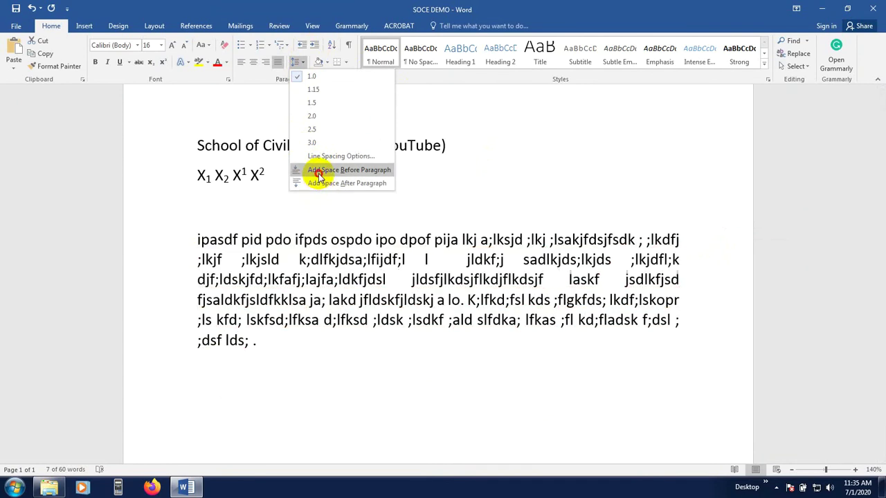
pyautogui.click(318, 175)
pyautogui.click(296, 62)
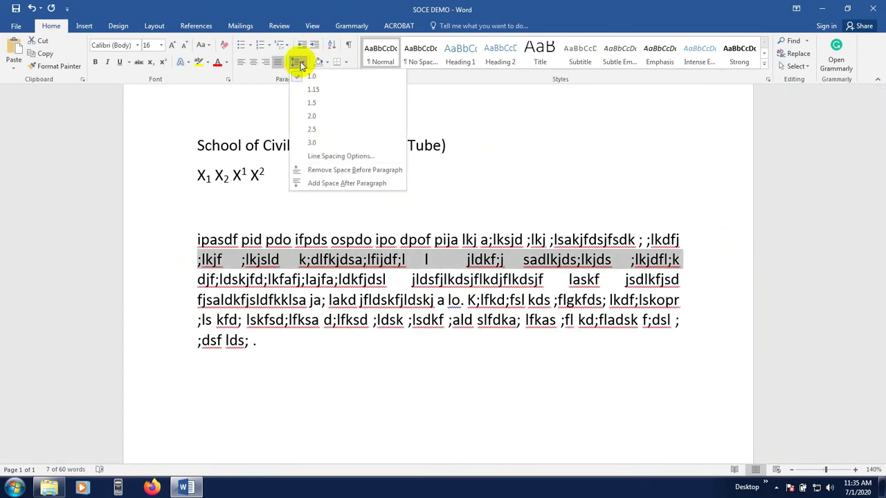
pyautogui.click(322, 184)
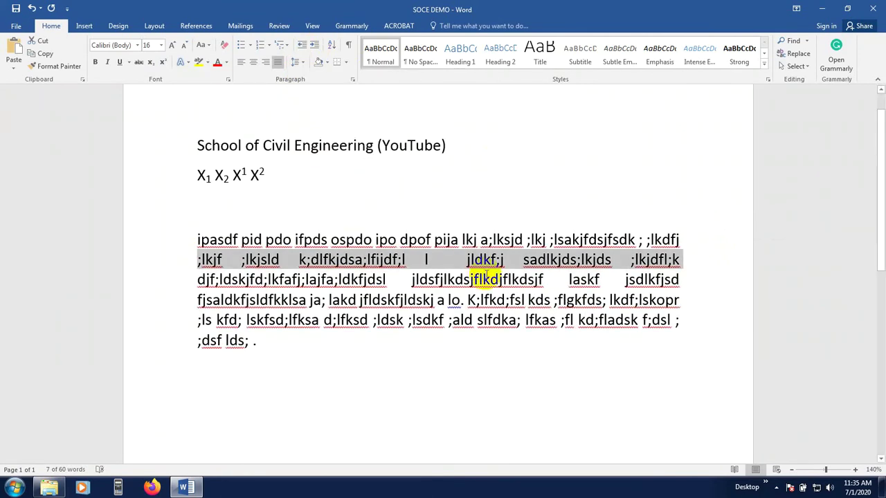
pyautogui.click(296, 62)
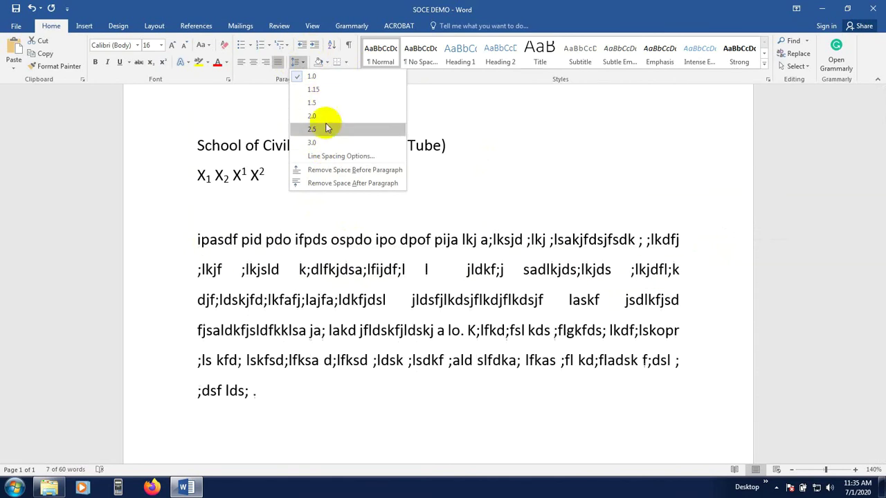
pyautogui.click(322, 158)
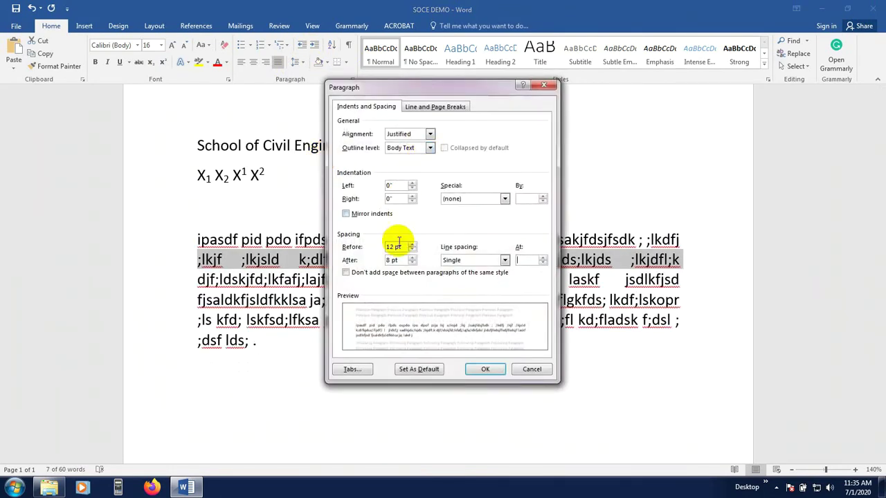
pyautogui.click(427, 106)
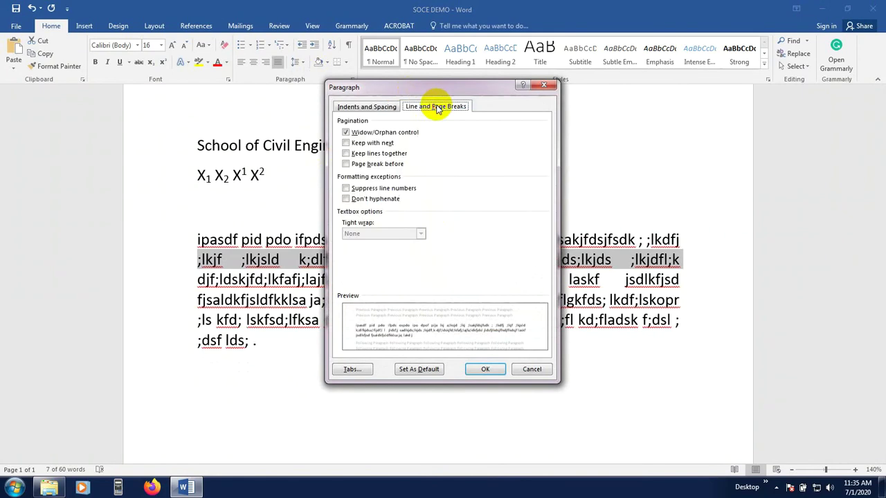
pyautogui.click(390, 107)
pyautogui.click(530, 369)
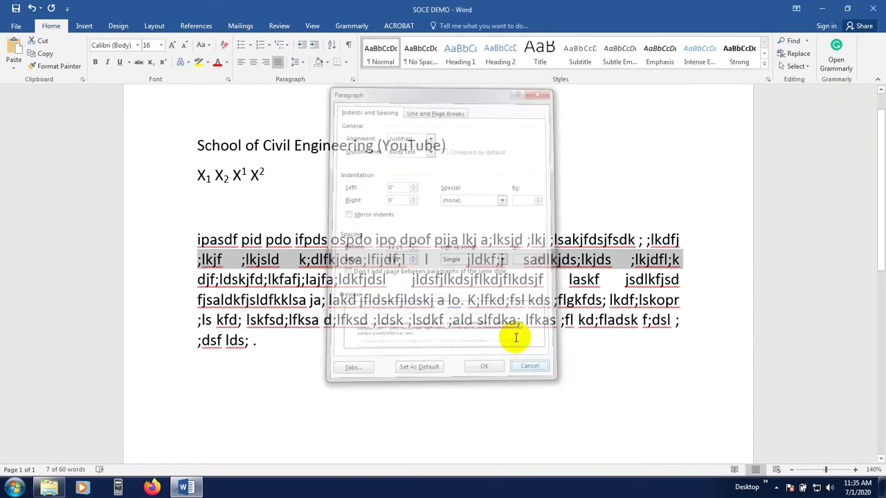
pyautogui.click(415, 173)
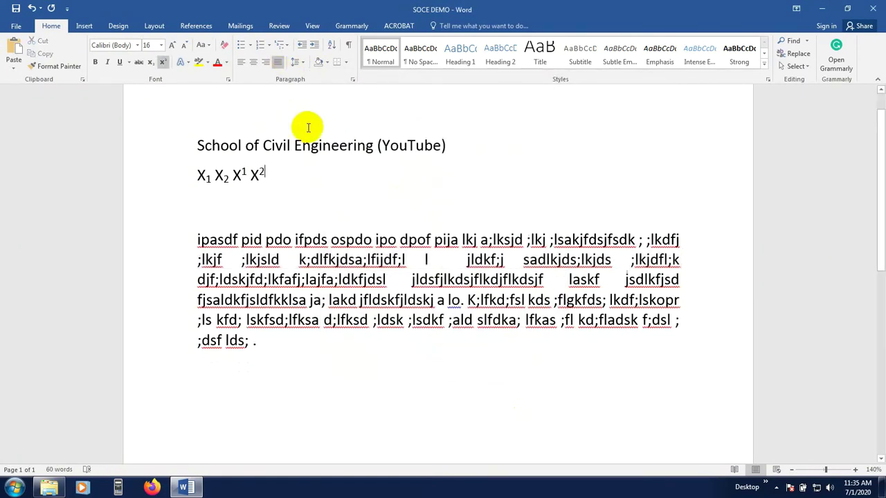
# Shade the X₁ X₂ X¹ X² line blue
pyautogui.click(326, 63)
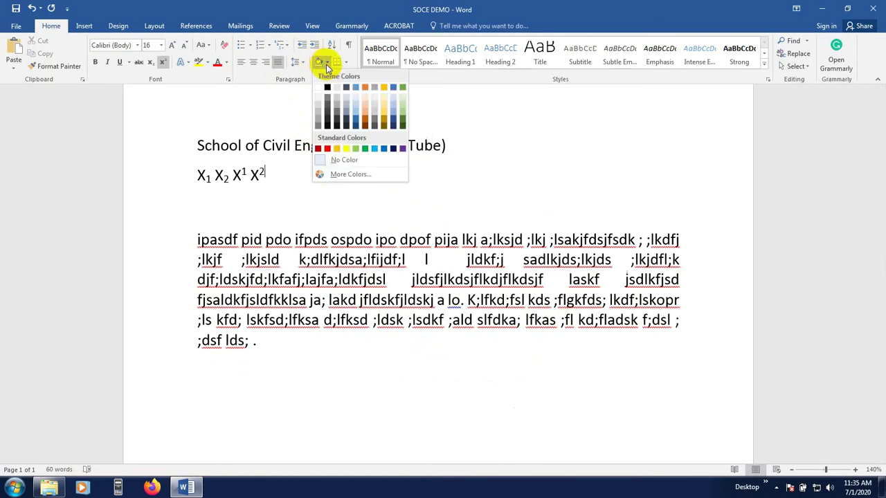
pyautogui.click(244, 203)
pyautogui.moveTo(199, 175); pyautogui.dragTo(287, 173)
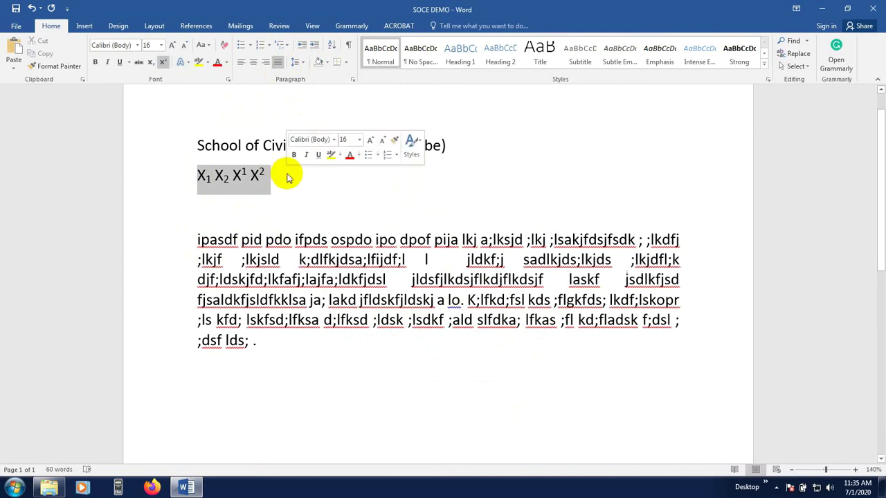
pyautogui.click(326, 63)
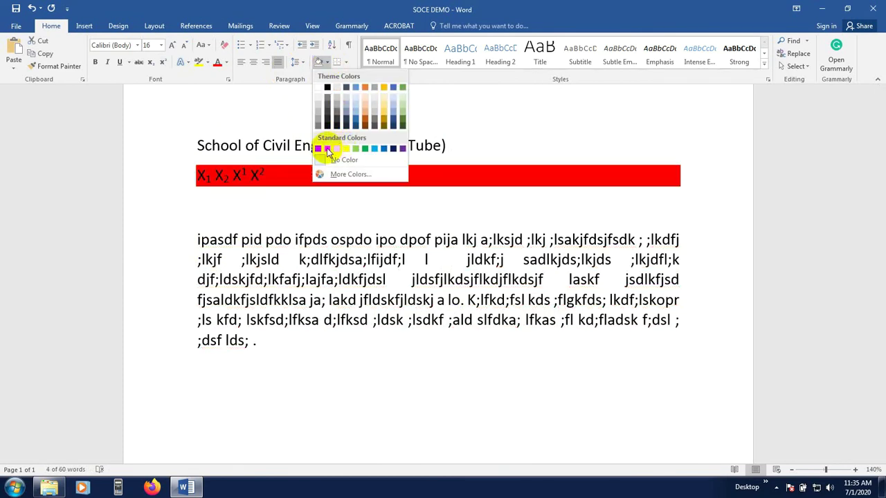
pyautogui.click(385, 150)
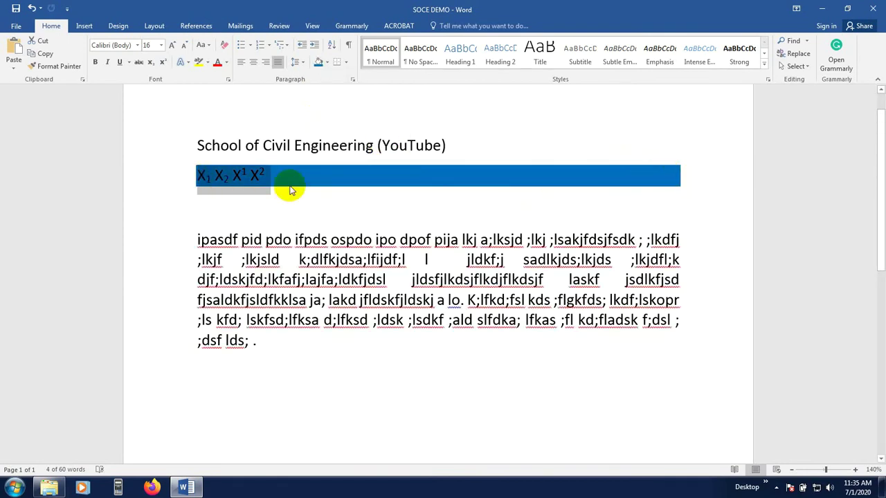
pyautogui.click(678, 180)
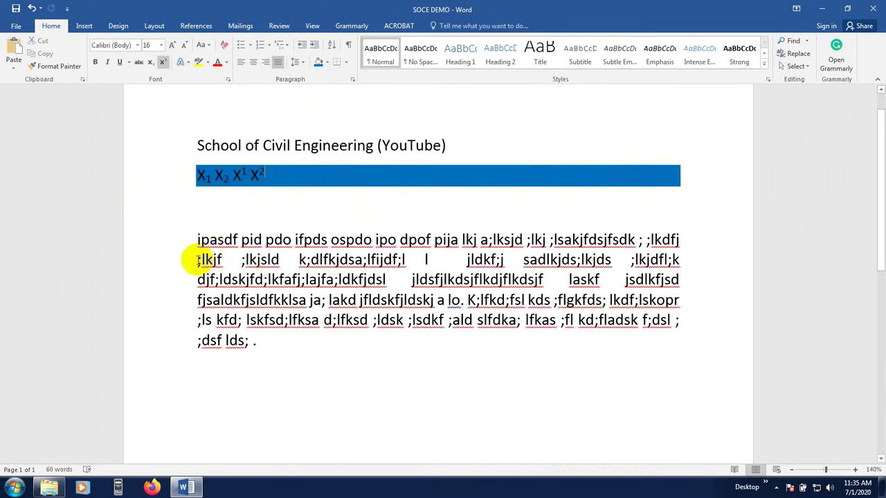
# Shade the second line of the body paragraph yellow
pyautogui.moveTo(198, 257); pyautogui.dragTo(699, 264)
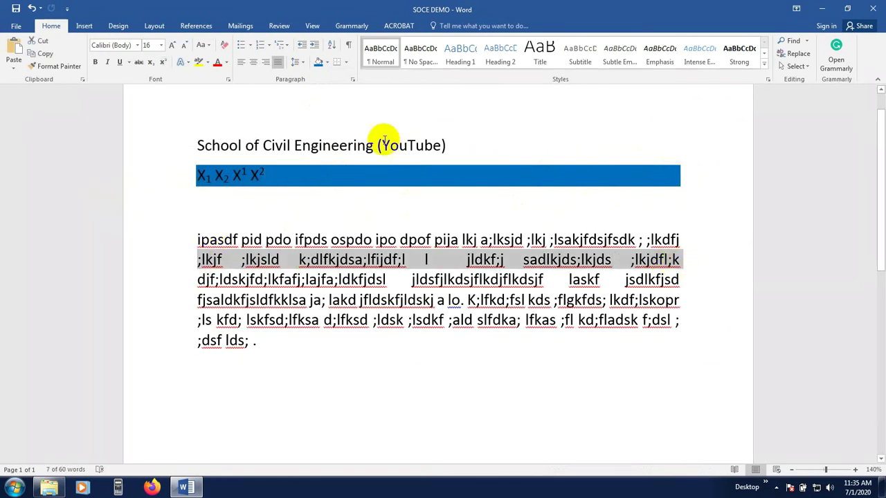
pyautogui.click(326, 62)
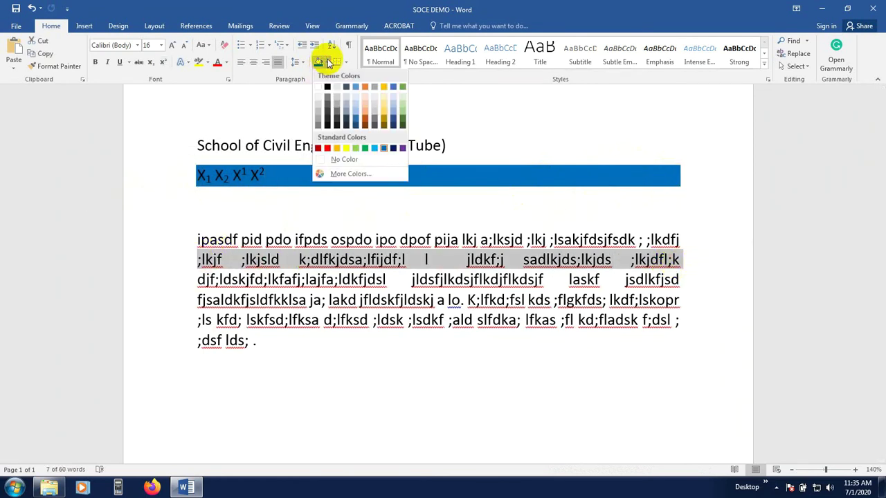
pyautogui.click(345, 148)
pyautogui.click(361, 305)
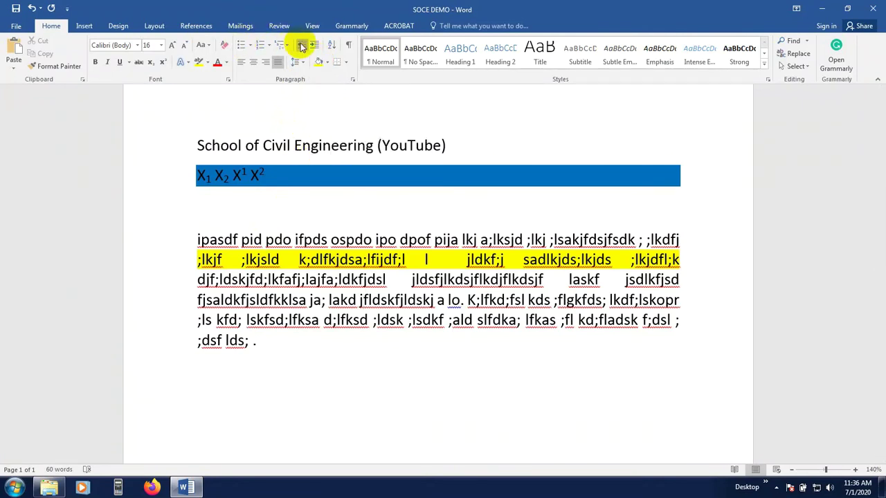
pyautogui.scroll(-2, 289, 279)
# Add a round-bullet item below the text, then return the next empty line to the left margin without a bullet
pyautogui.click(234, 253)
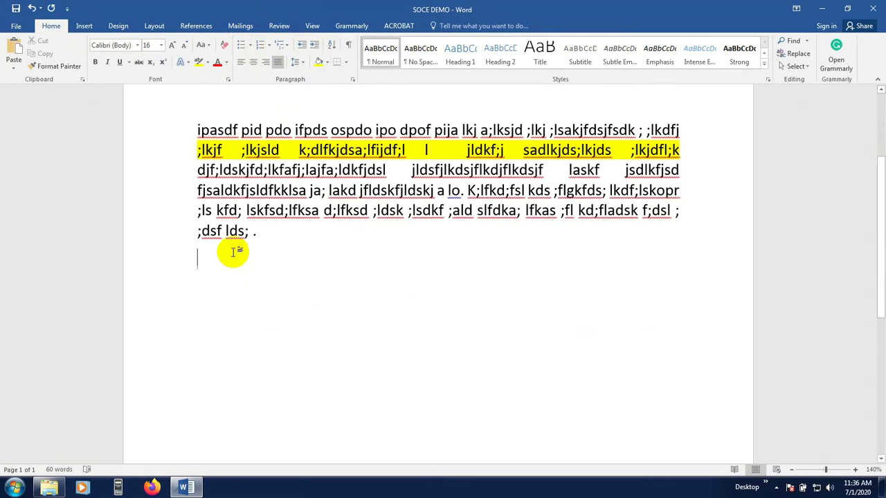
pyautogui.scroll(1, 238, 253)
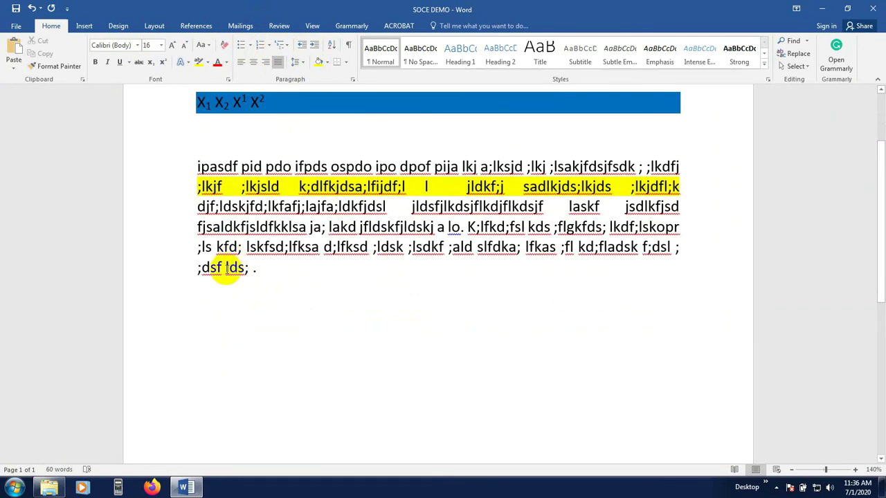
pyautogui.click(242, 48)
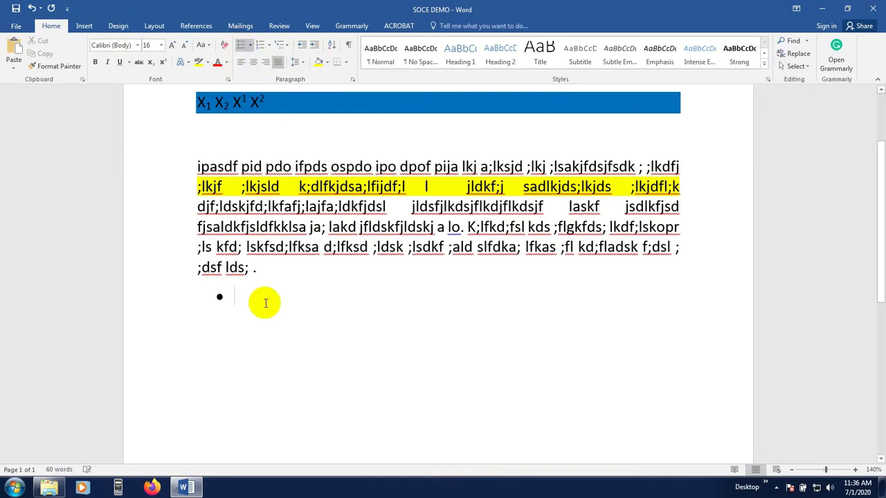
pyautogui.write('dslfj lsk')
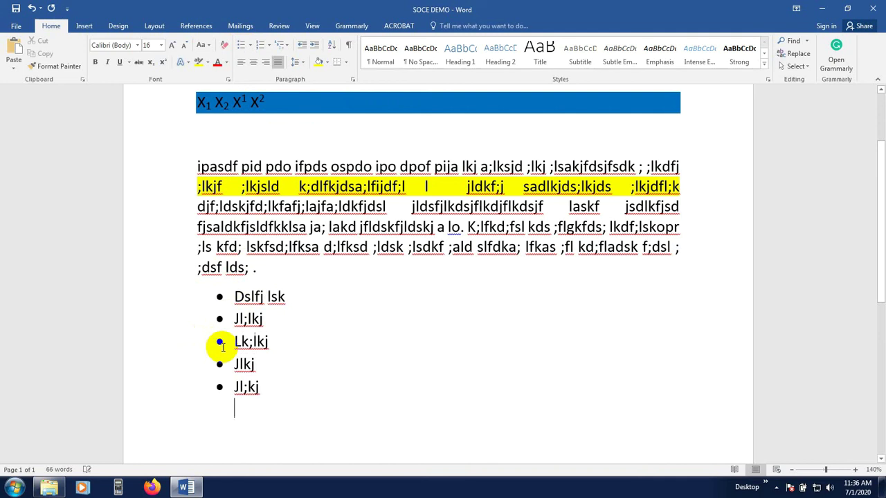
pyautogui.press('BackSpace')
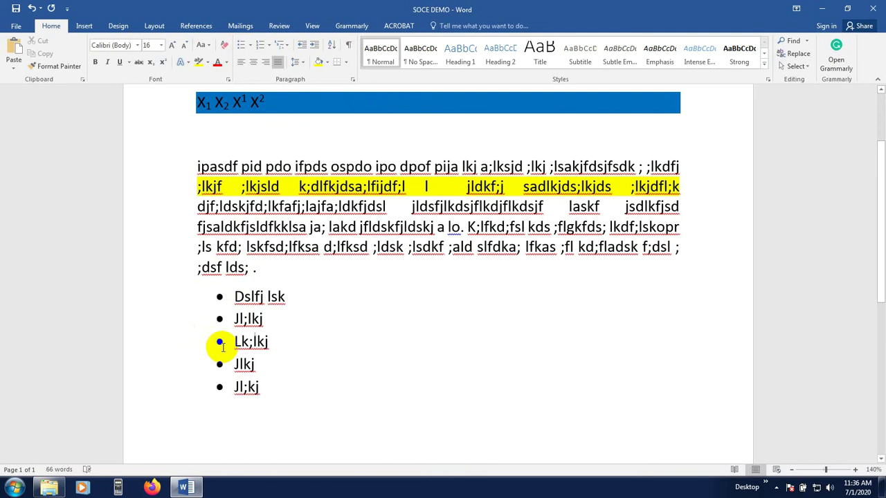
pyautogui.press('BackSpace')
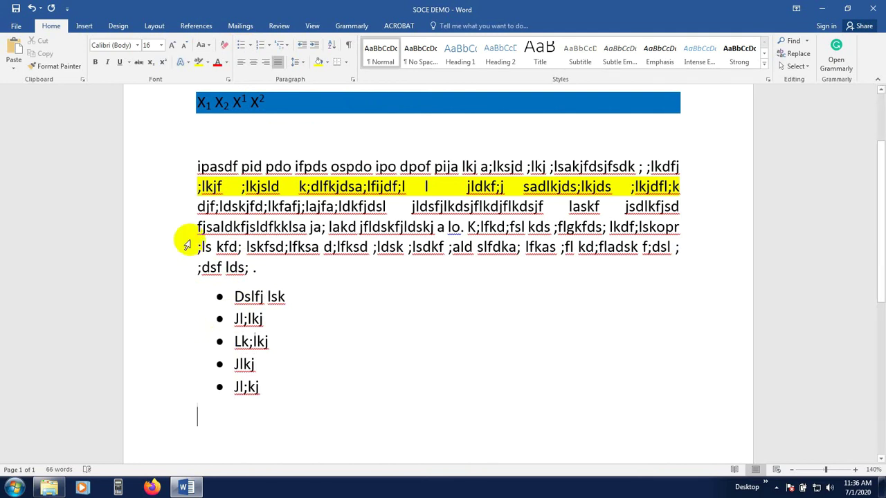
# Switch to hook-shaped bullets and enter the items Fdsa, Fdsaf, Dsfdsf and Dfdsf
pyautogui.click(251, 46)
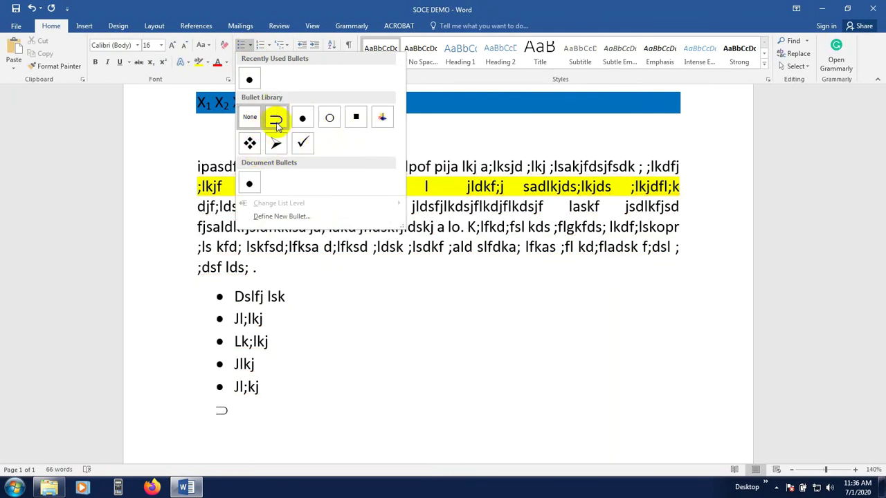
pyautogui.click(275, 119)
pyautogui.write('fds')
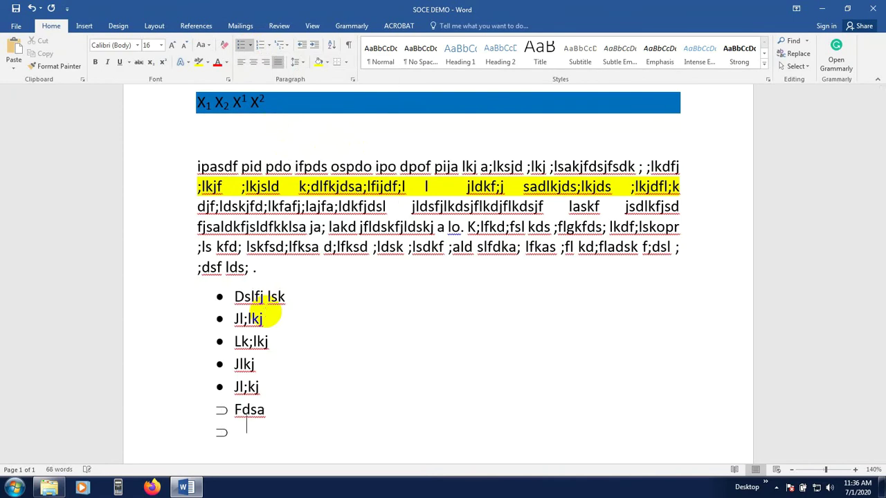
pyautogui.write('af')
pyautogui.press('Return')
pyautogui.press('Return')
pyautogui.press('Return')
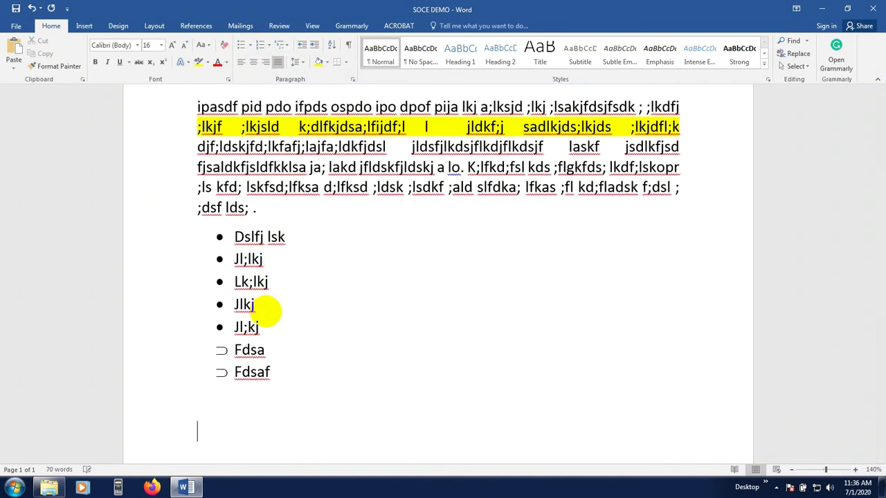
pyautogui.press('BackSpace')
pyautogui.press('BackSpace')
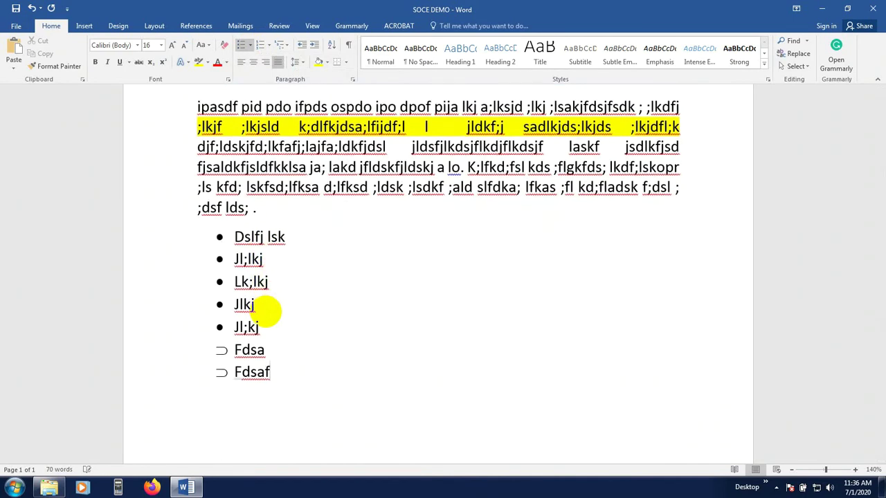
pyautogui.write('f')
pyautogui.press('Return')
pyautogui.write('df')
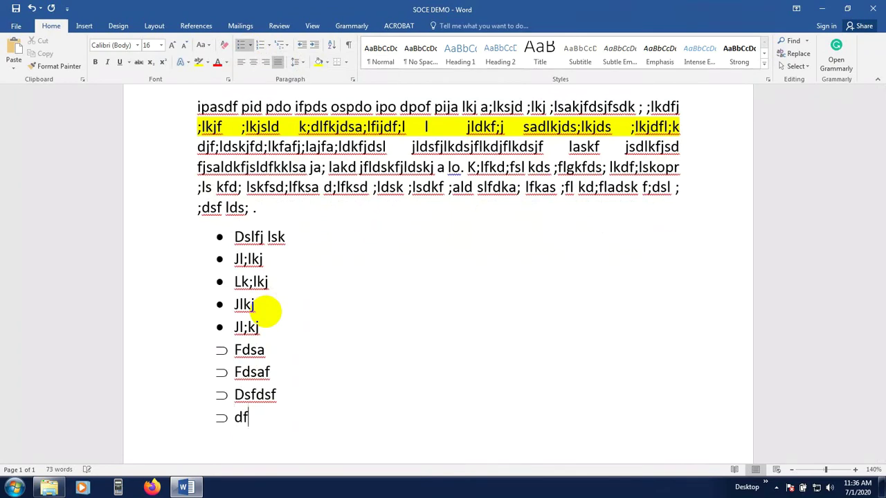
pyautogui.write('sf')
pyautogui.press('Return')
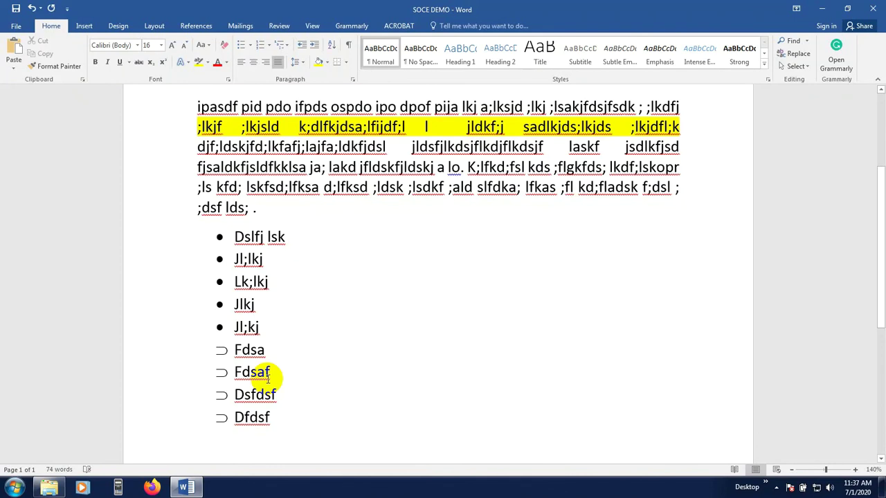
pyautogui.scroll(-2, 261, 371)
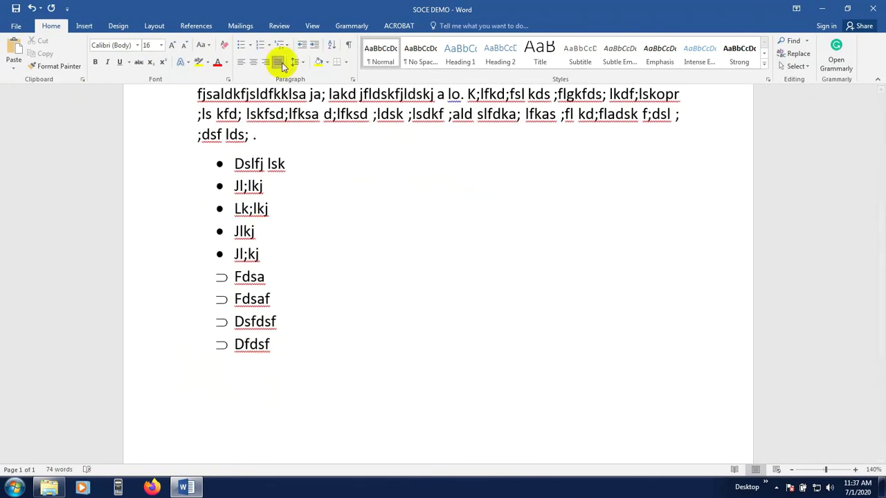
# Apply 1), 2), 3) numbering and type the first item, 'I am'
pyautogui.click(263, 45)
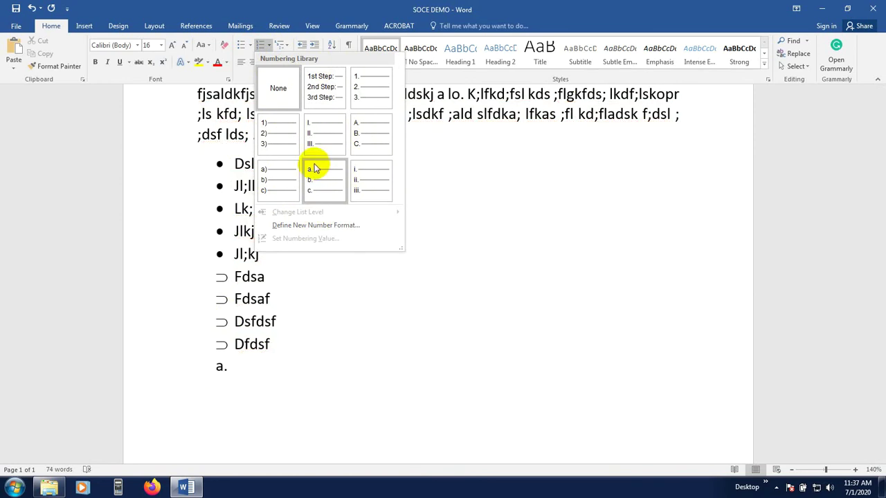
pyautogui.click(284, 137)
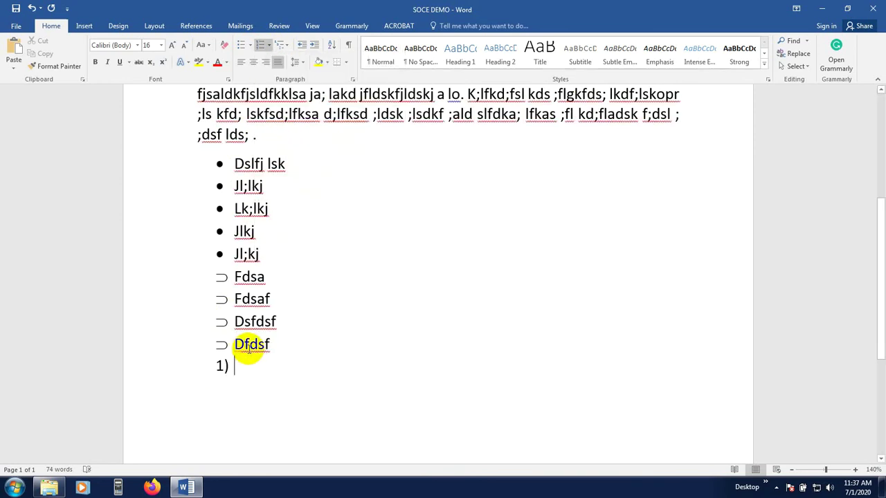
pyautogui.write('I am')
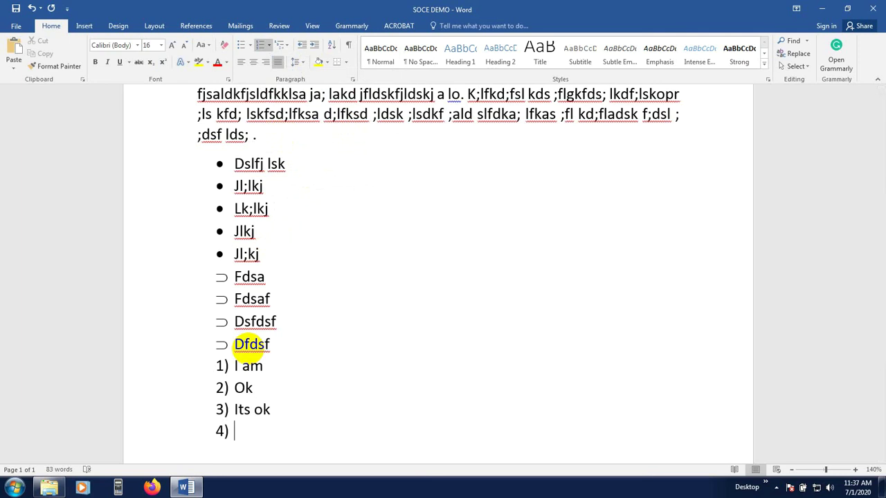
# Try First, Second, Third numbering in Define New Number Format, then cancel it
pyautogui.click(270, 45)
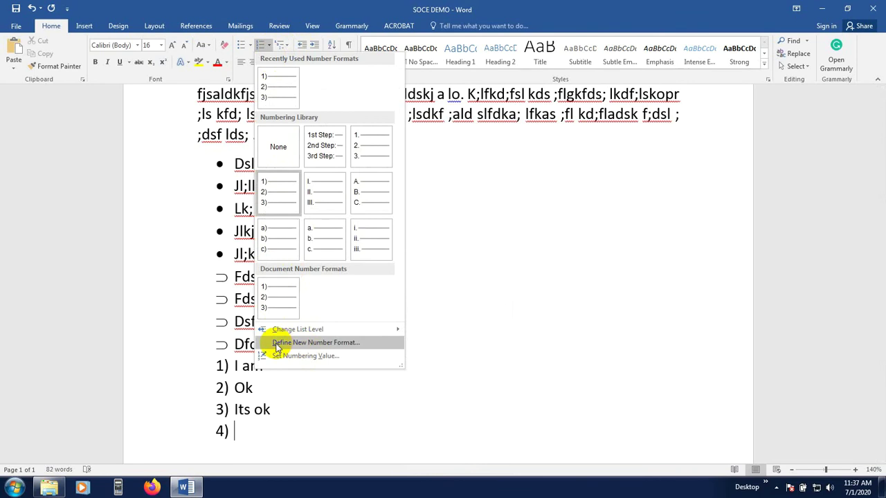
pyautogui.click(301, 344)
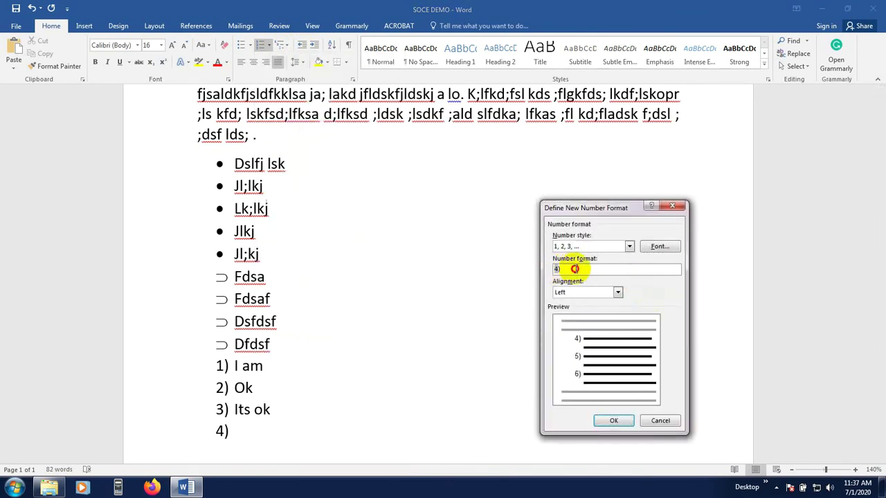
pyautogui.click(626, 247)
pyautogui.scroll(-2, 599, 277)
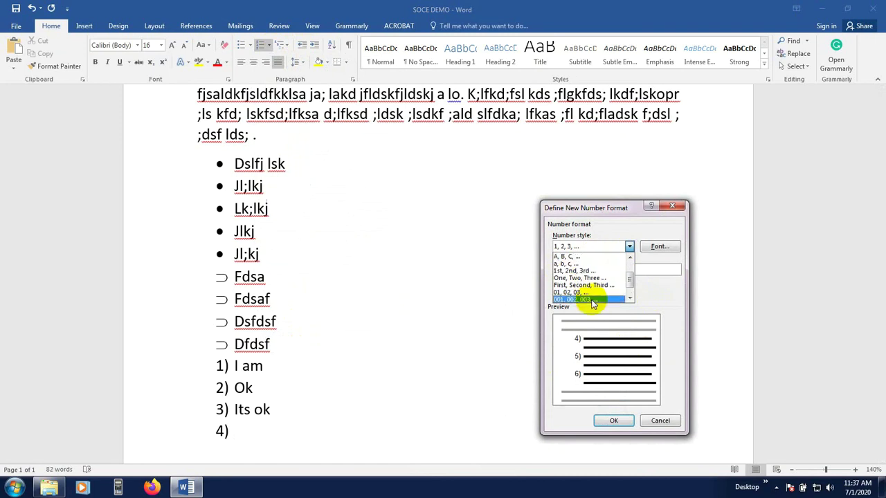
pyautogui.scroll(1, 589, 281)
pyautogui.scroll(-1, 590, 262)
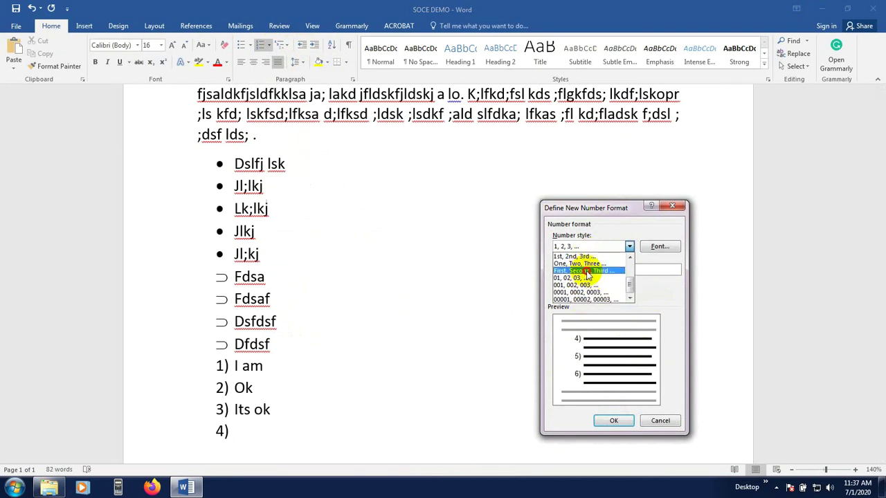
pyautogui.click(587, 272)
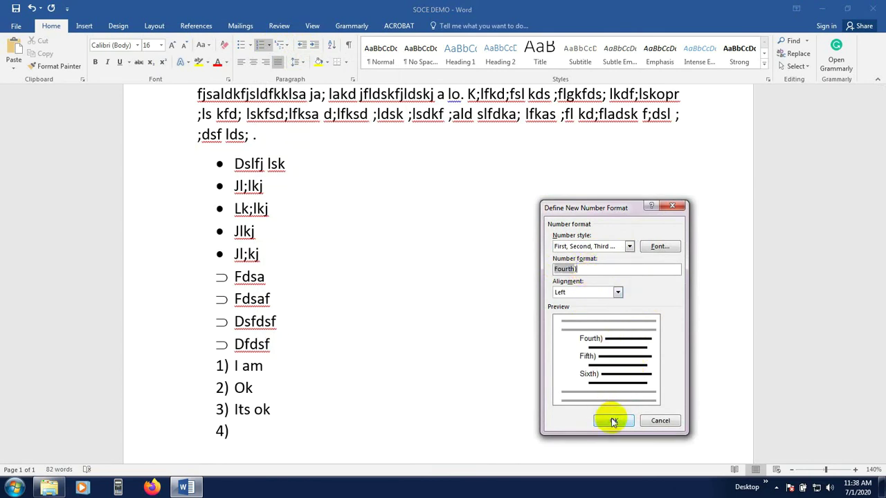
pyautogui.click(659, 420)
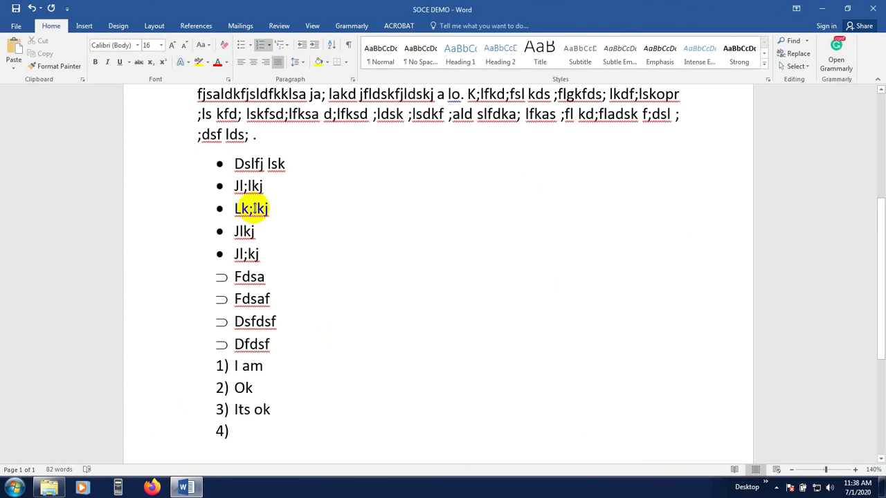
# Apply the Chapter 1–4 multilevel list style and add a new paragraph after Chapter 4 Dfs
pyautogui.click(288, 46)
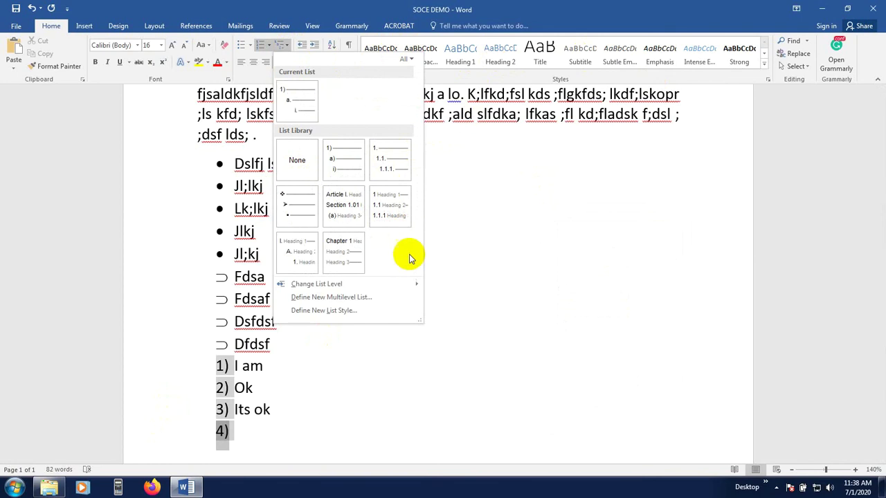
pyautogui.click(335, 252)
pyautogui.scroll(-3, 336, 251)
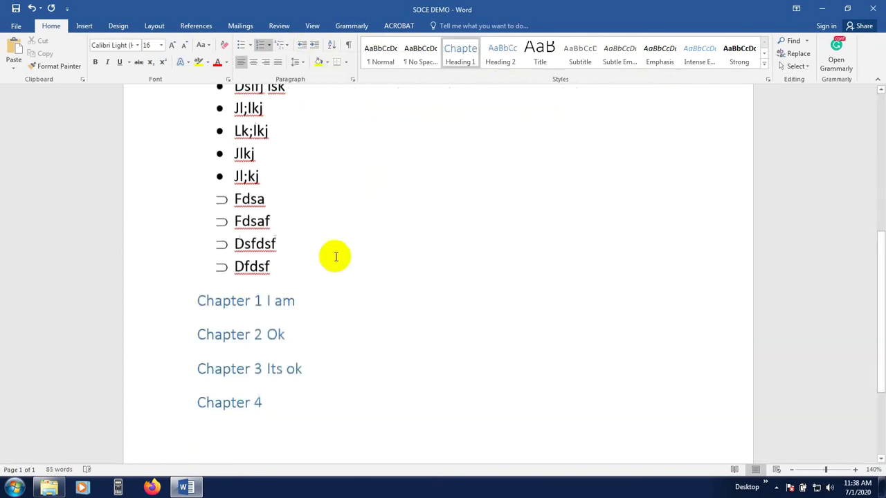
pyautogui.click(270, 377)
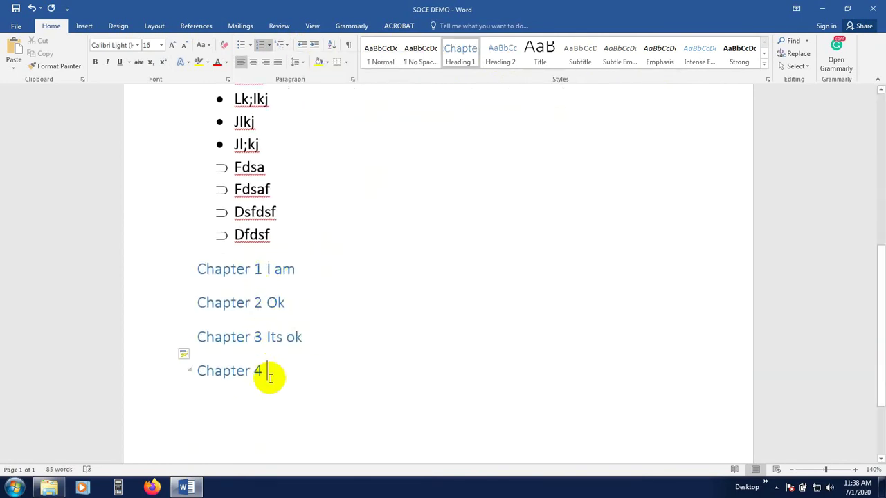
pyautogui.press('Return')
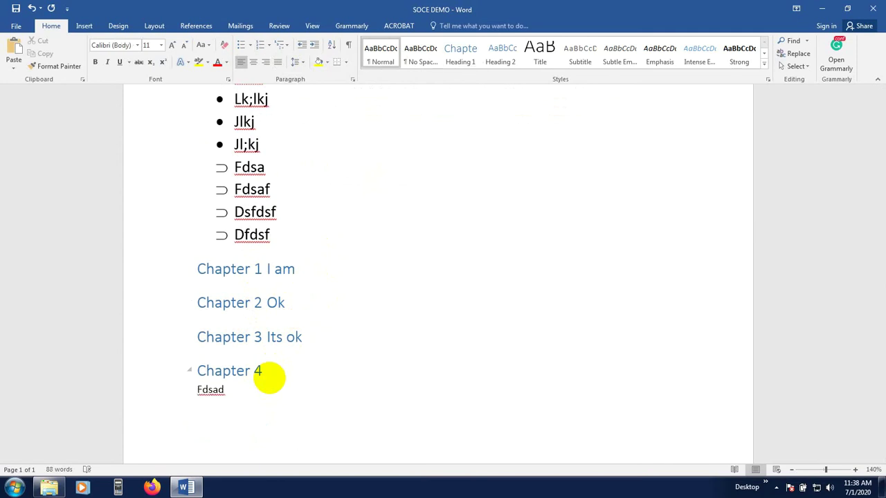
pyautogui.press('BackSpace')
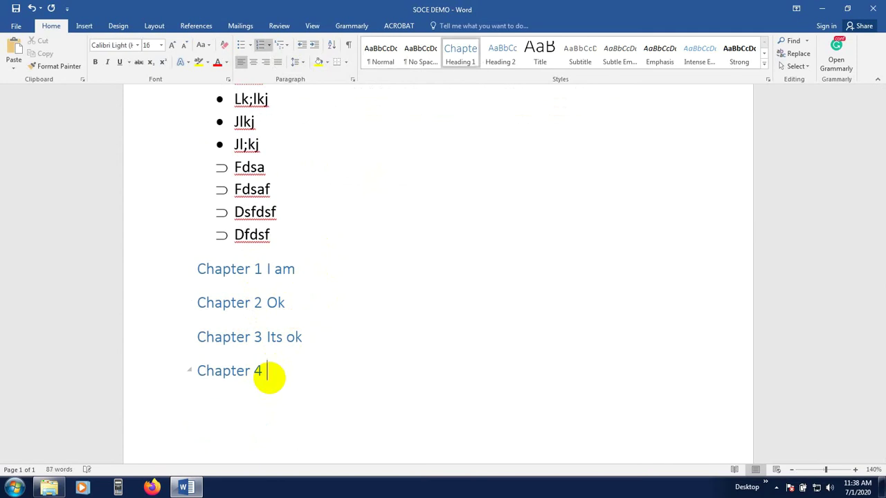
pyautogui.press('Return')
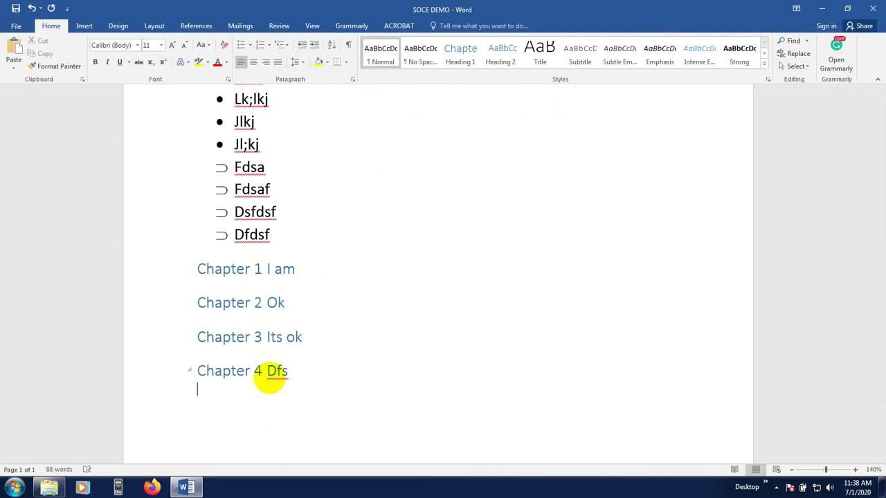
pyautogui.scroll(2, 267, 380)
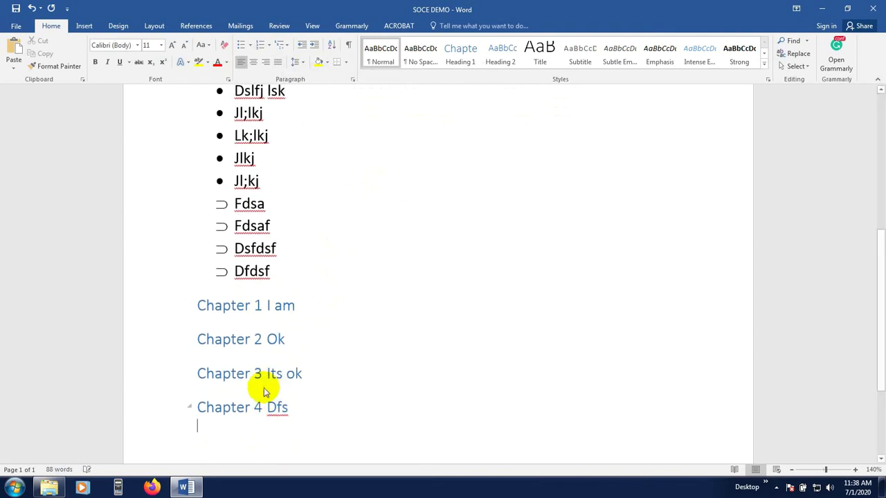
pyautogui.click(256, 271)
pyautogui.moveTo(221, 203); pyautogui.dragTo(217, 241)
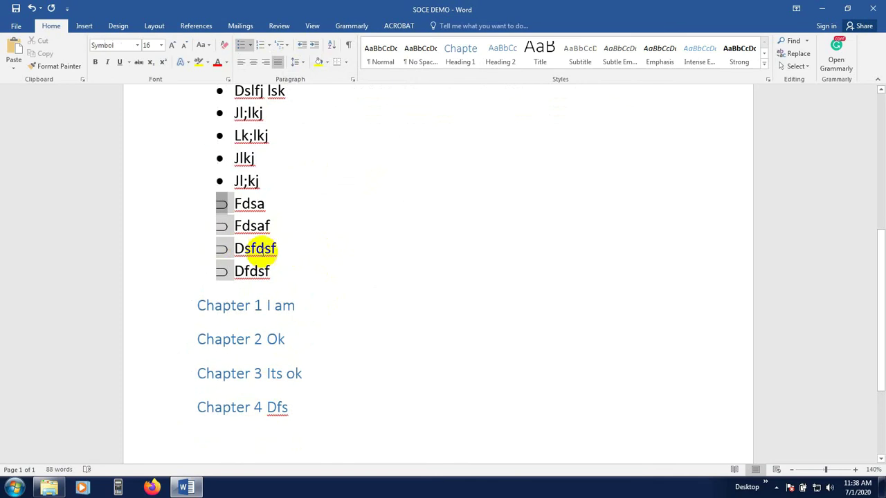
pyautogui.moveTo(270, 271); pyautogui.dragTo(218, 205)
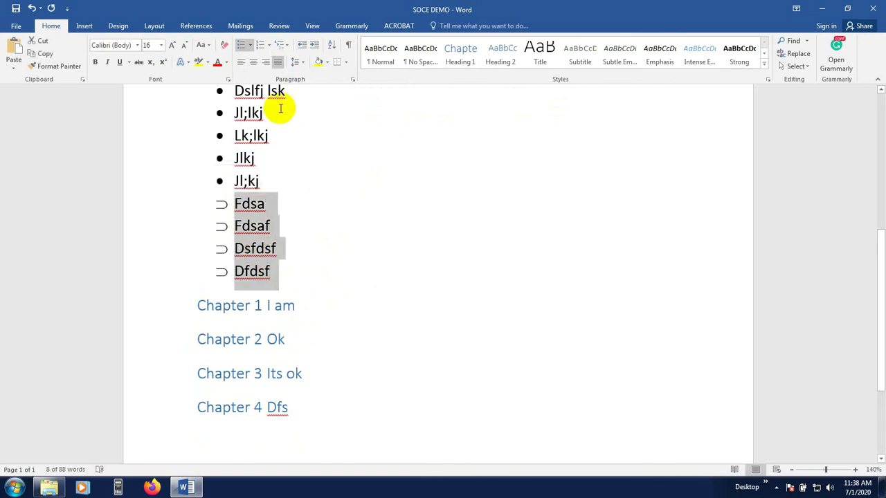
pyautogui.click(288, 47)
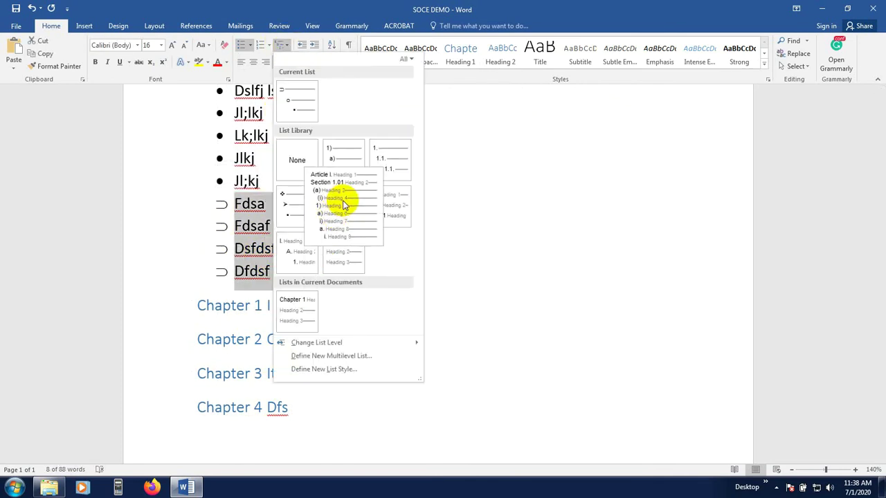
pyautogui.click(344, 204)
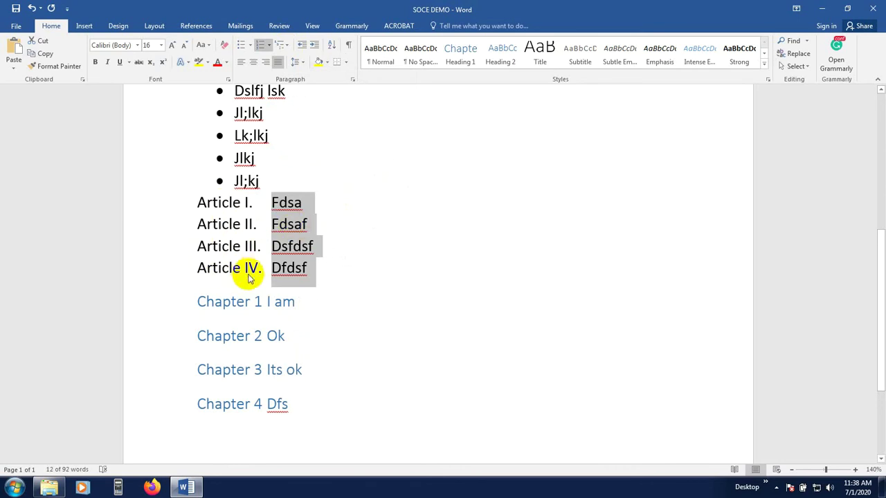
pyautogui.scroll(3, 227, 353)
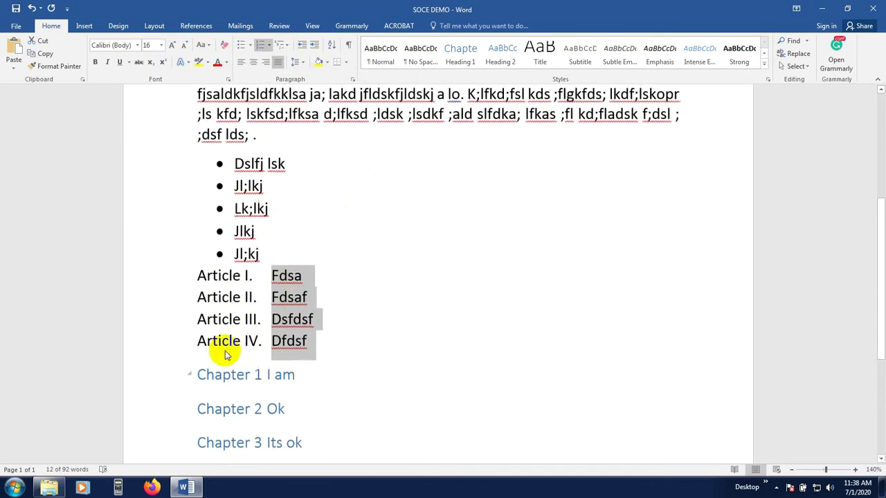
pyautogui.scroll(-2, 266, 354)
pyautogui.scroll(-1, 266, 354)
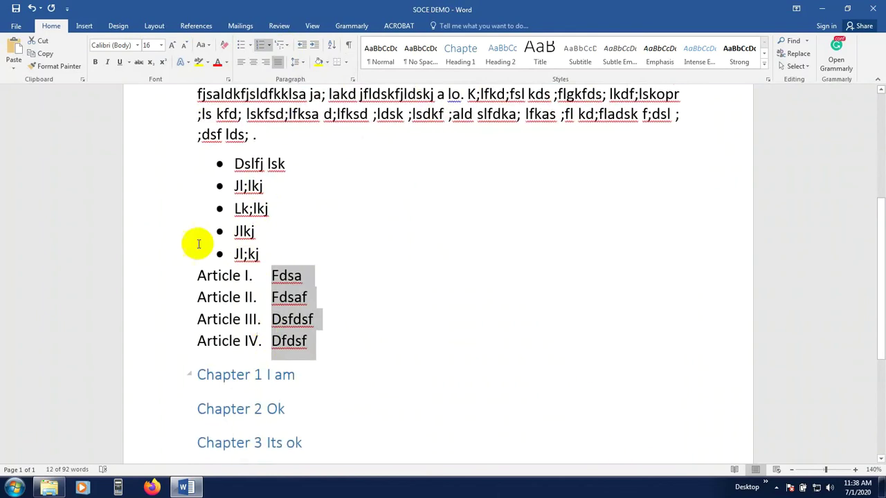
pyautogui.scroll(-4, 248, 176)
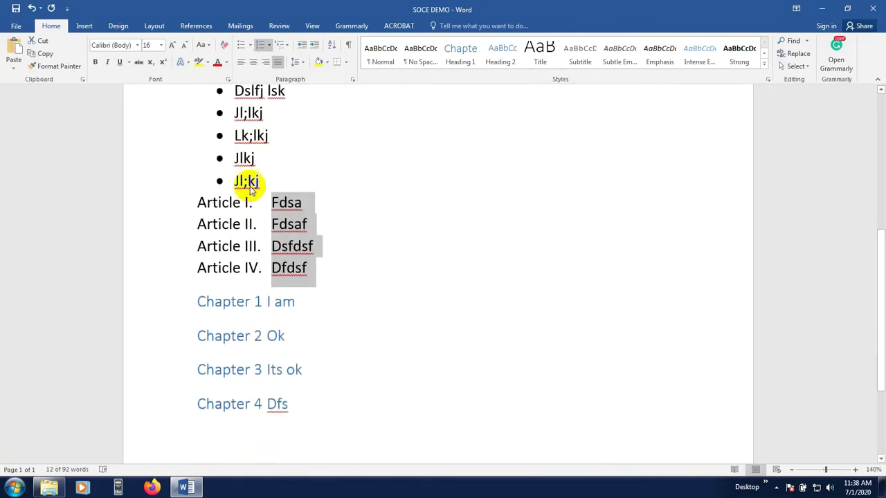
pyautogui.scroll(6, 269, 259)
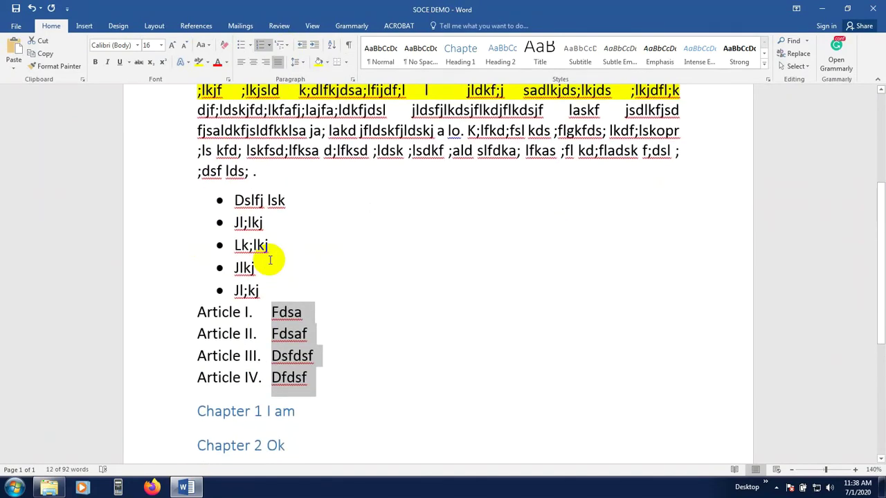
# Select all and delete the document's contents, then type and delete the test word 'Da'
pyautogui.hotkey('ctrl', 'a')
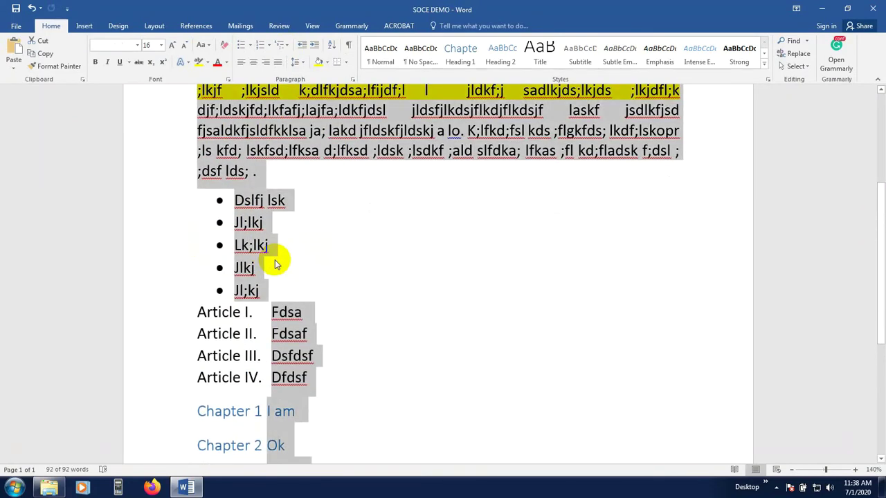
pyautogui.press('Delete')
pyautogui.scroll(1, 275, 260)
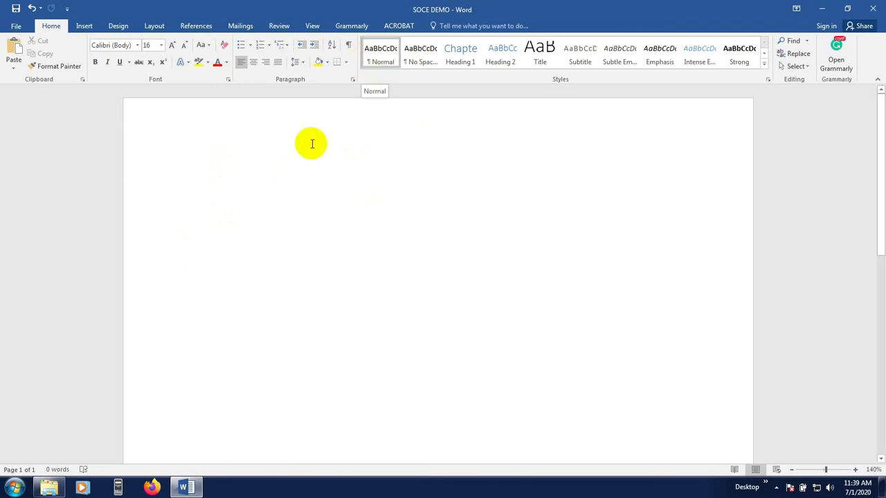
pyautogui.write('Da')
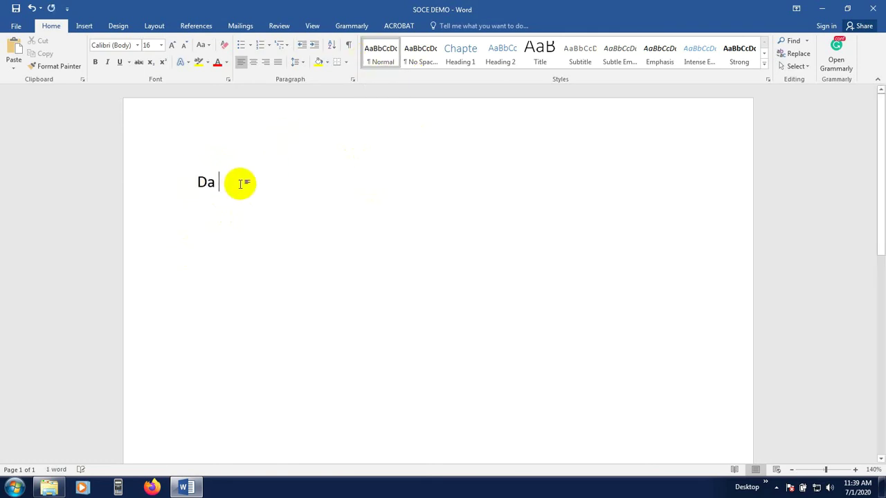
pyautogui.moveTo(240, 182); pyautogui.dragTo(169, 180)
pyautogui.press('Delete')
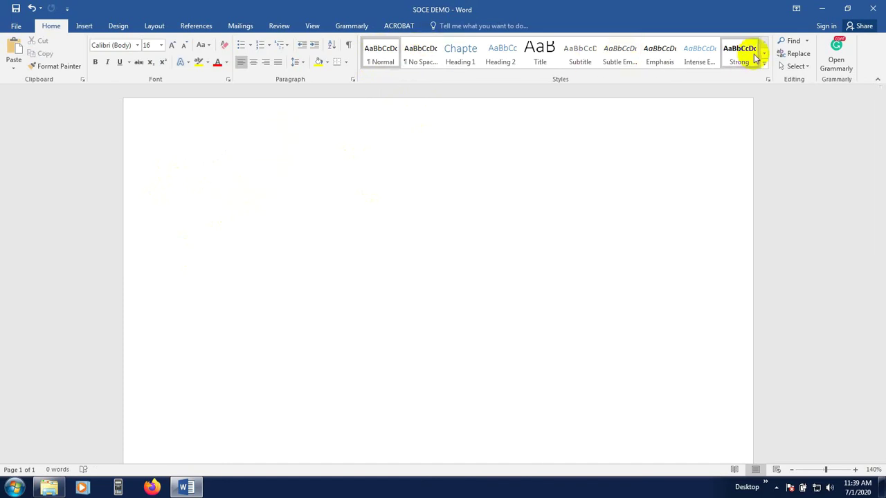
# Open Modify Style for Normal and set its font to Times New Roman
pyautogui.rightClick(384, 56)
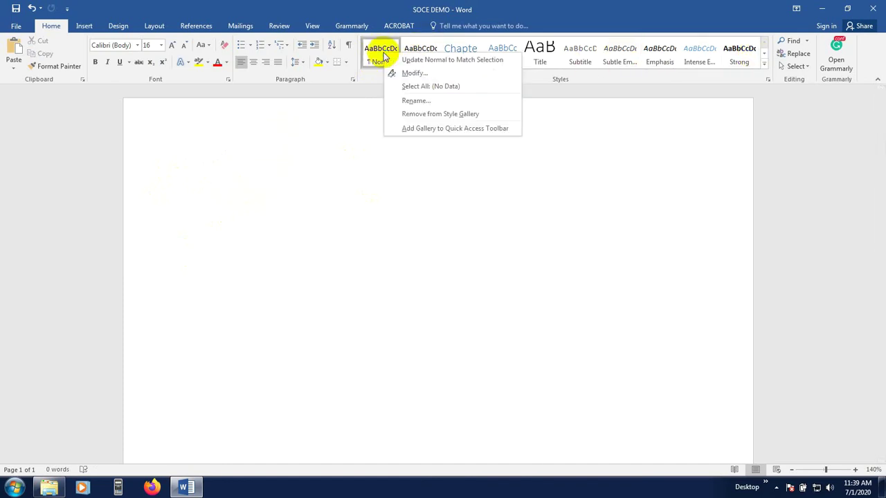
pyautogui.click(413, 74)
pyautogui.moveTo(423, 87); pyautogui.dragTo(443, 88)
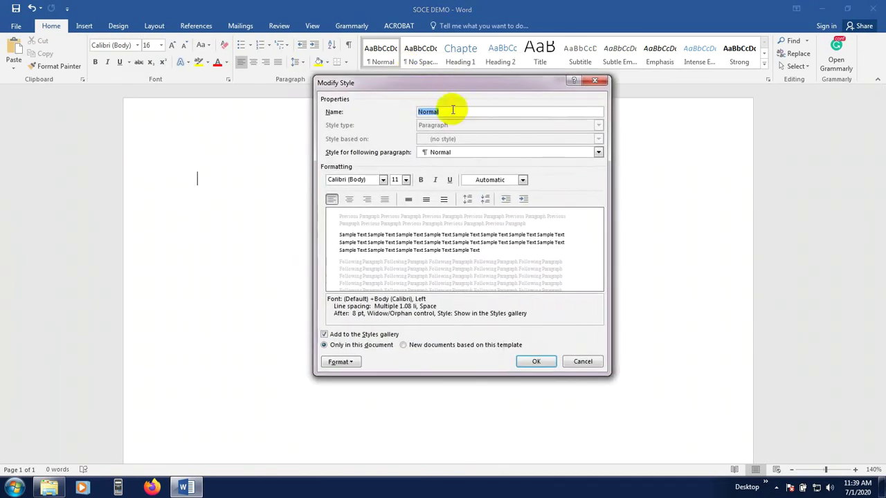
pyautogui.click(452, 111)
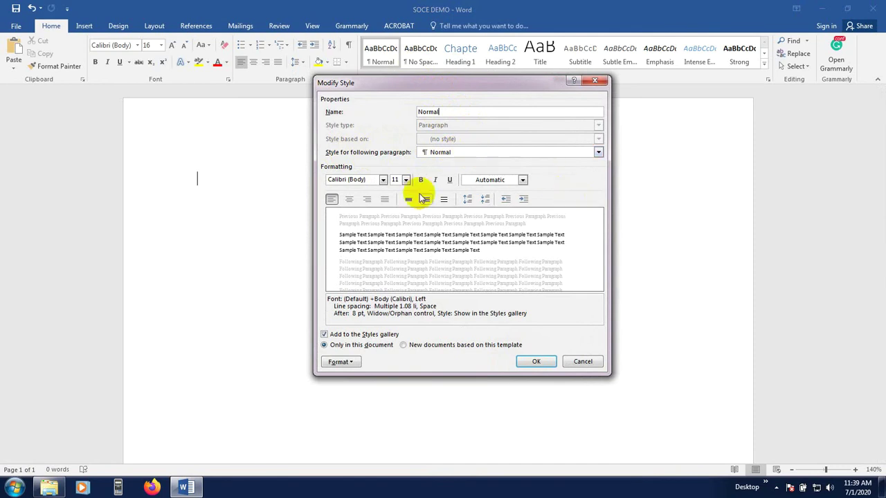
pyautogui.click(383, 180)
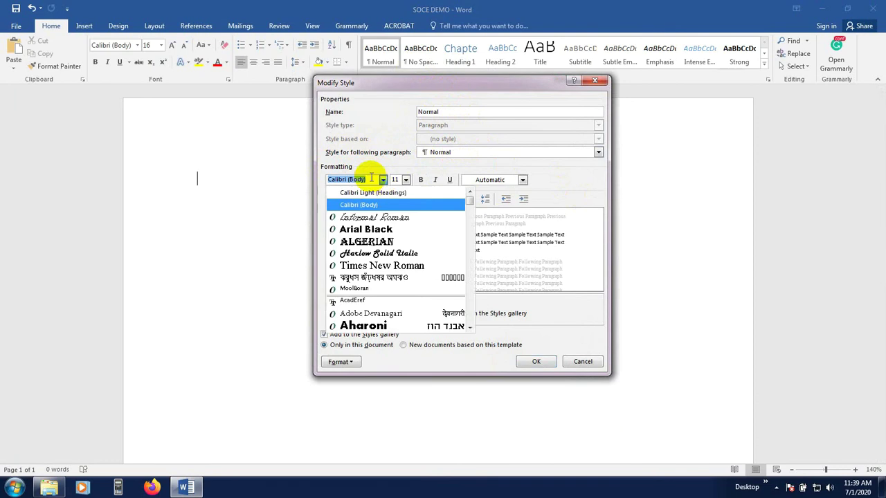
pyautogui.click(368, 242)
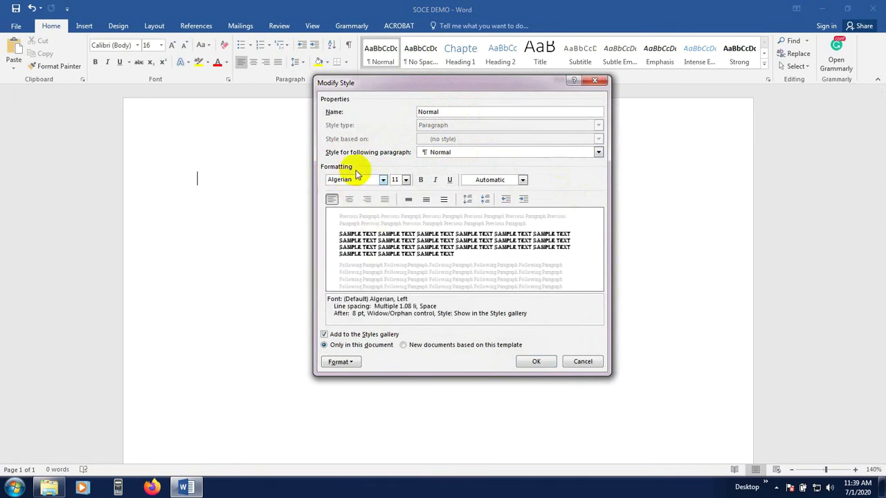
pyautogui.click(384, 179)
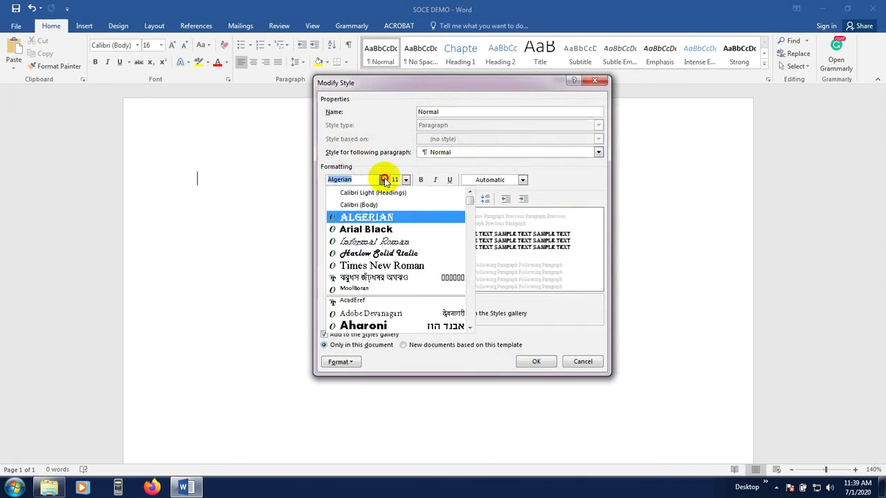
pyautogui.click(385, 268)
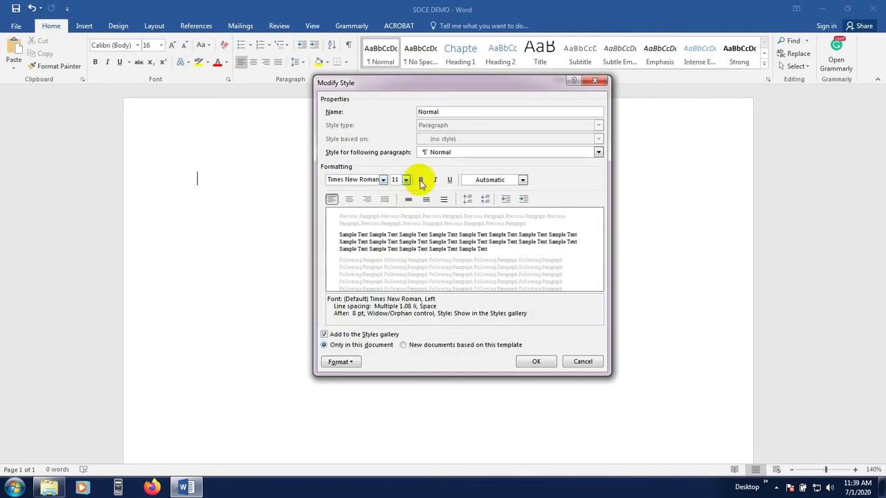
# Make the Normal style's text underlined and red, leaving bold off
pyautogui.click(421, 181)
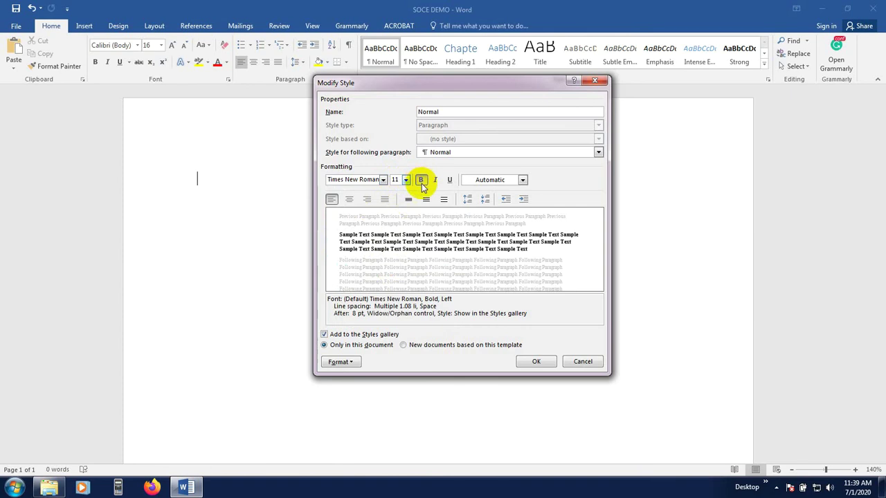
pyautogui.click(420, 181)
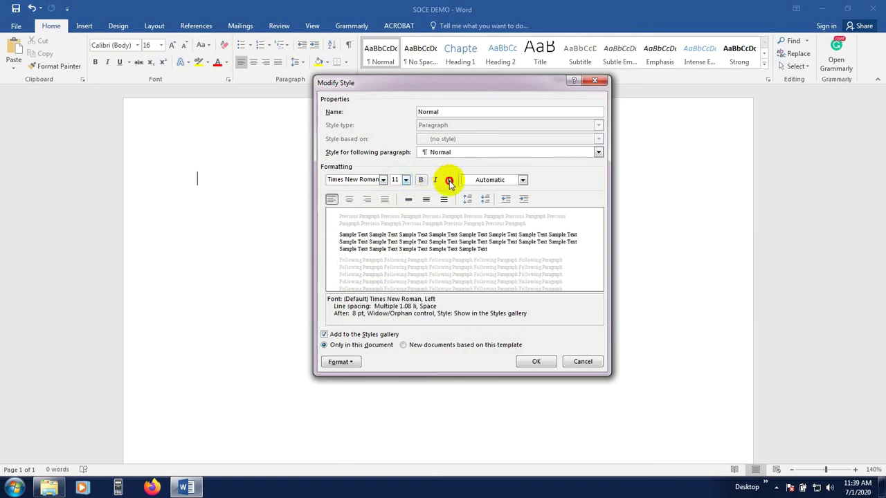
pyautogui.click(449, 181)
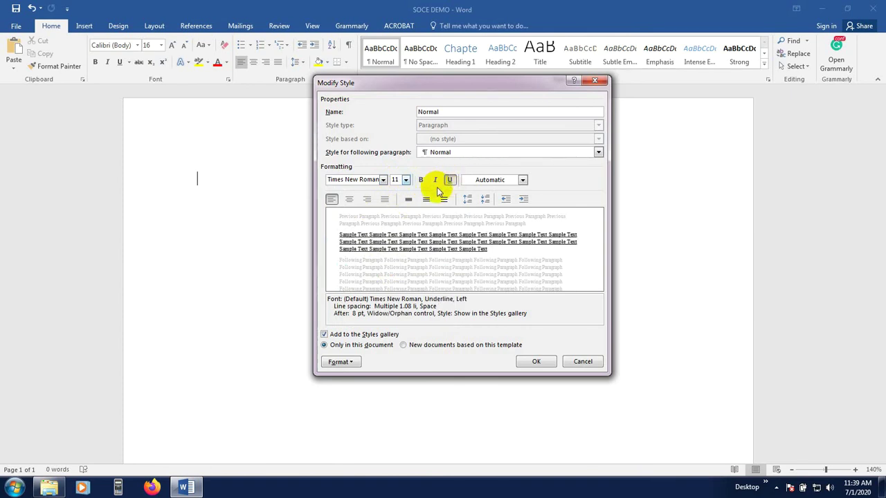
pyautogui.click(420, 181)
pyautogui.click(420, 181)
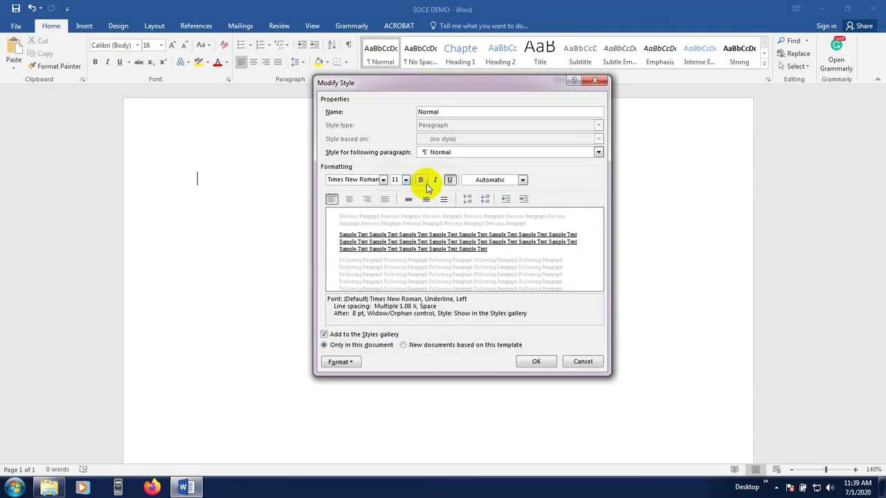
pyautogui.click(522, 180)
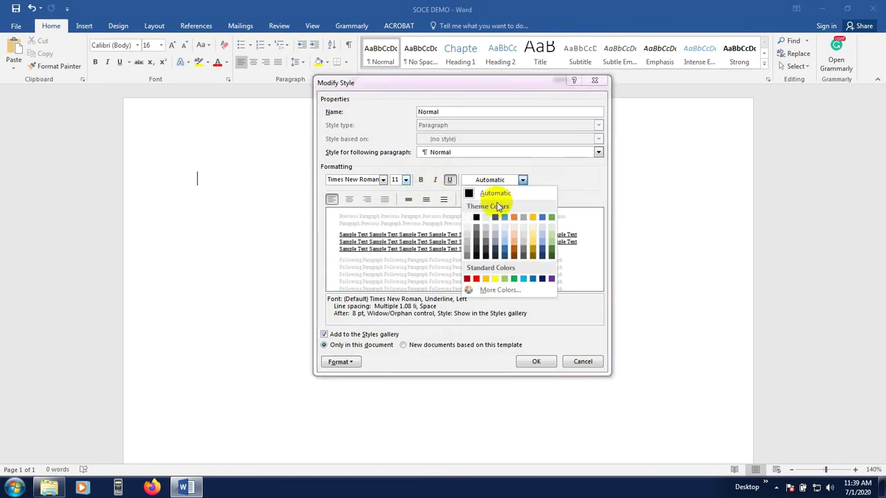
pyautogui.click(477, 279)
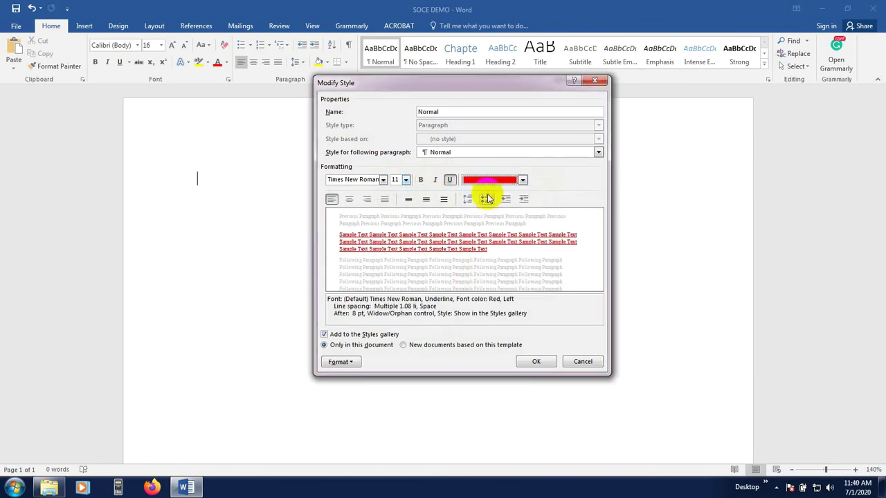
pyautogui.click(522, 179)
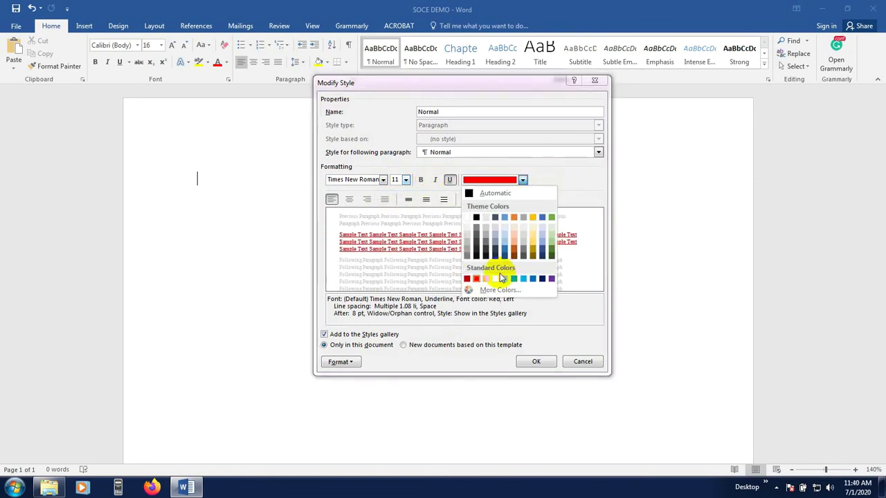
pyautogui.click(477, 279)
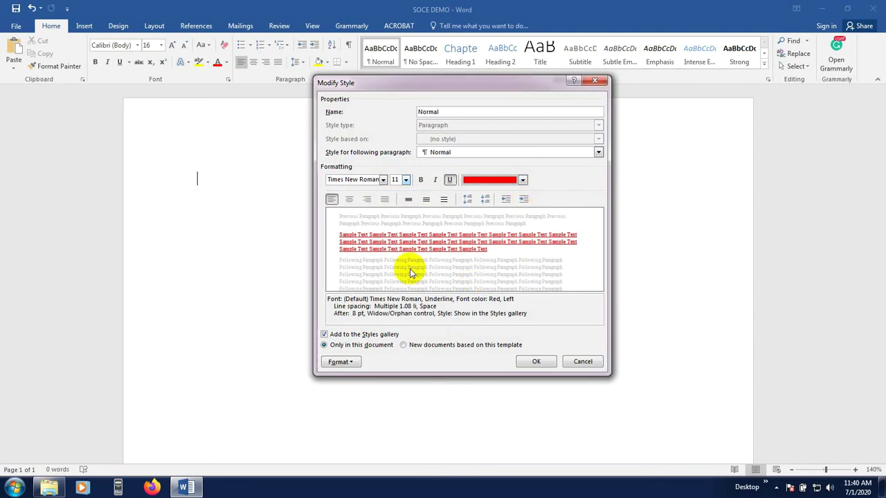
pyautogui.click(351, 364)
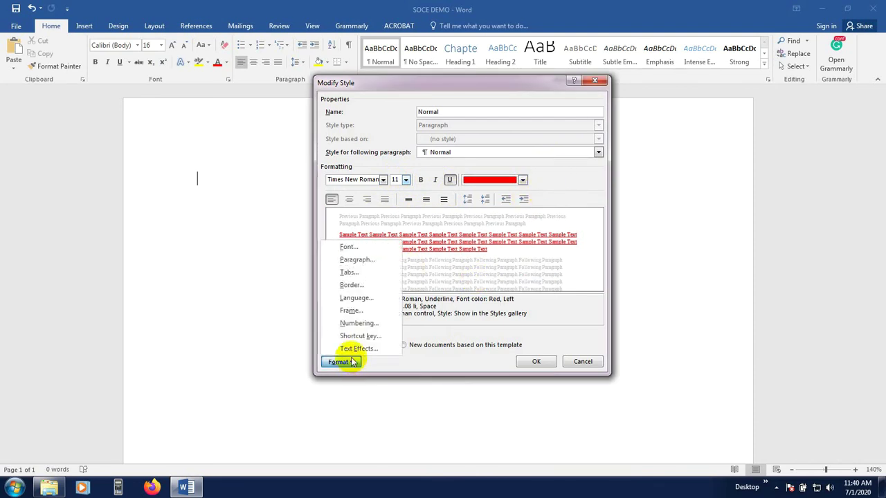
# Review the Normal style's Font settings, leaving the underline style unchanged
pyautogui.click(356, 247)
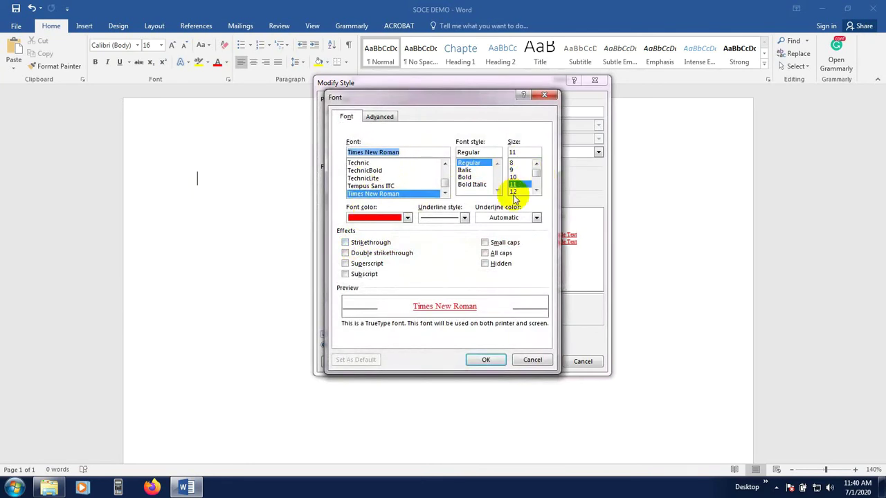
pyautogui.click(466, 219)
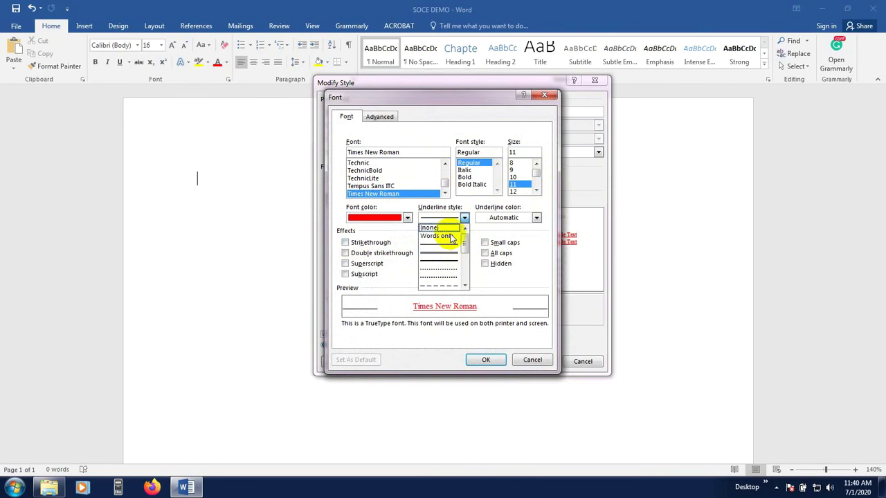
pyautogui.click(487, 212)
pyautogui.click(497, 360)
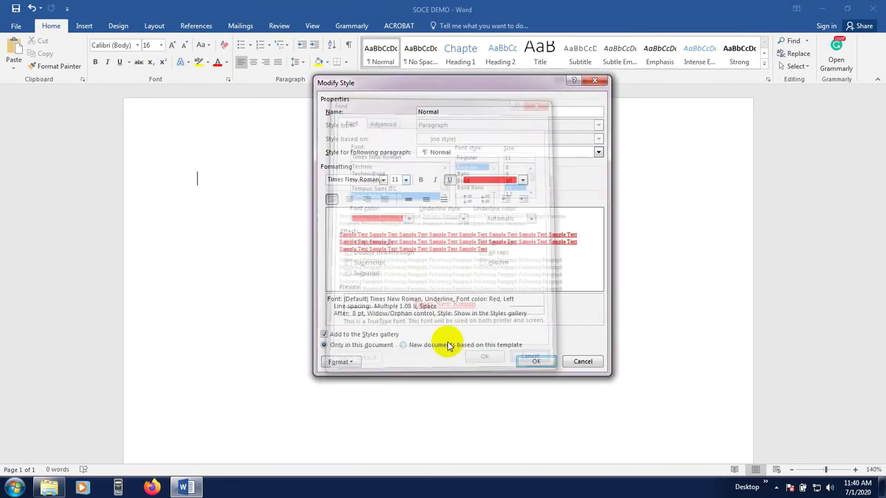
# Leave the Paragraph settings unchanged and save the red underlined Times New Roman Normal style
pyautogui.click(361, 364)
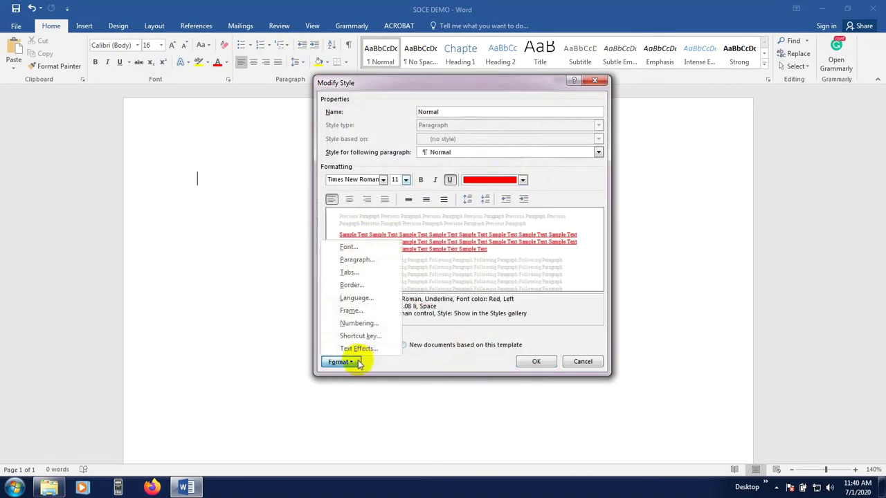
pyautogui.click(354, 260)
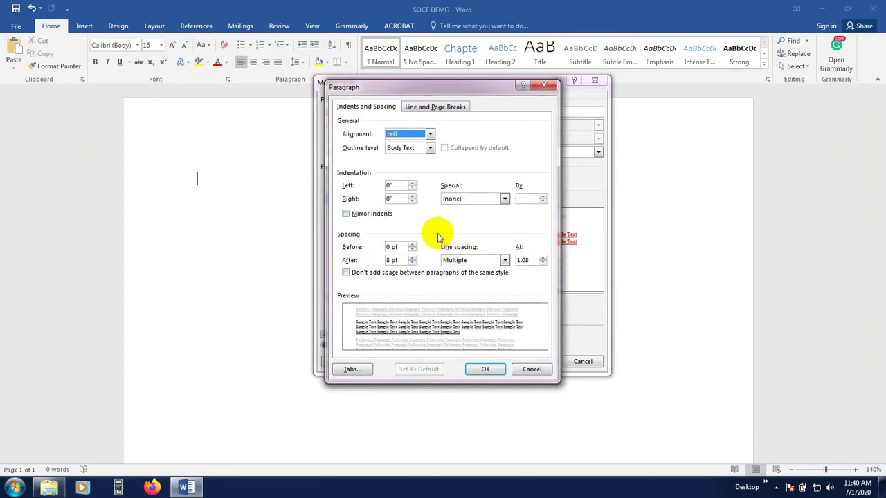
pyautogui.moveTo(443, 90); pyautogui.dragTo(456, 88)
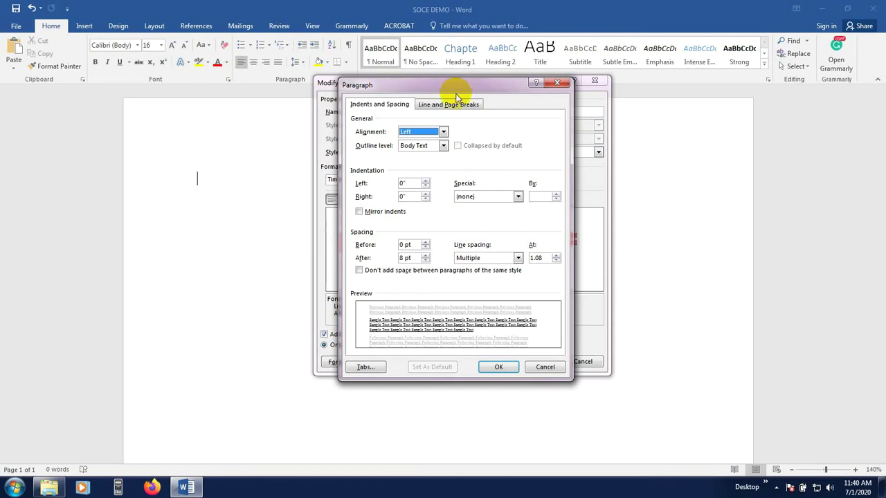
pyautogui.click(546, 368)
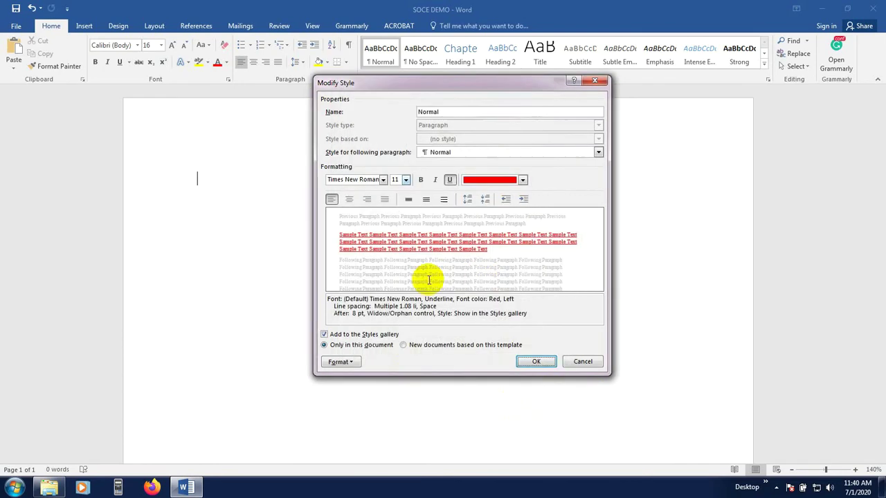
pyautogui.click(535, 363)
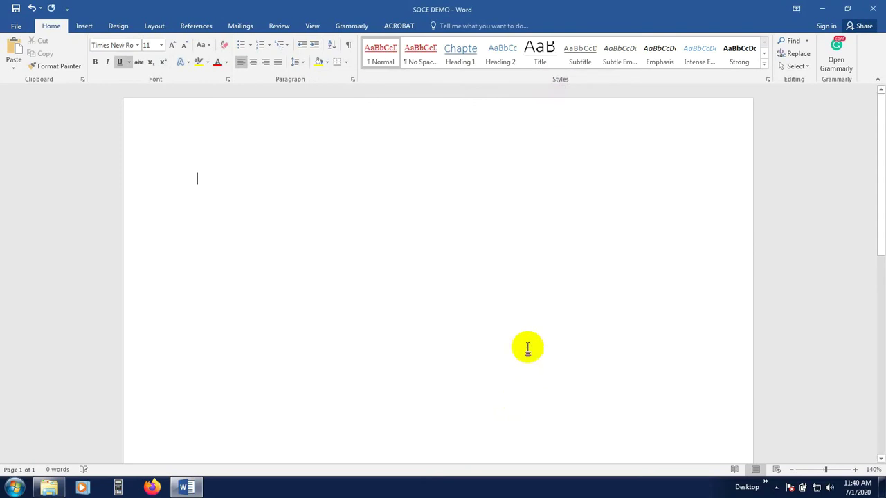
# Open Modify Style for Heading 1, keeping Normal as base and following paragraph style
pyautogui.rightClick(453, 60)
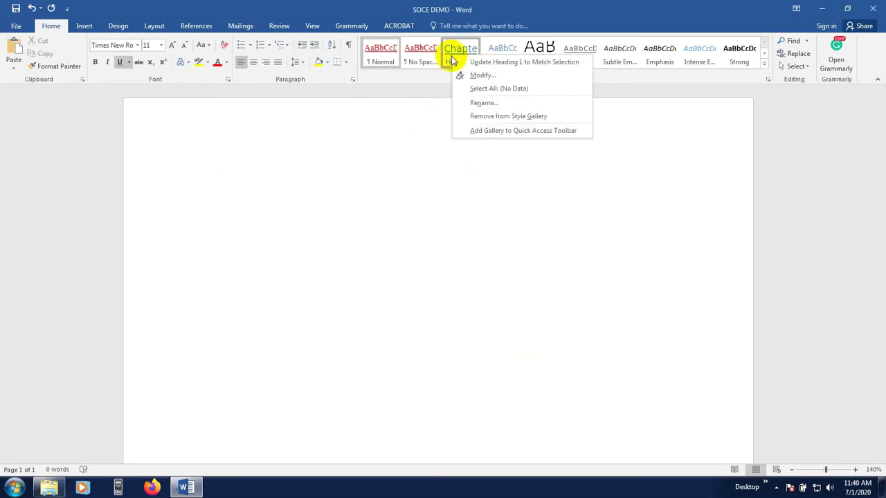
pyautogui.click(476, 75)
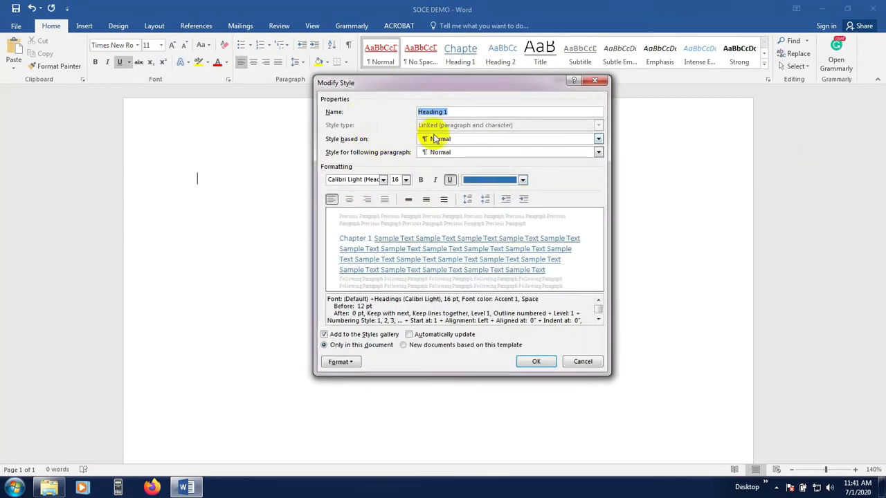
pyautogui.click(459, 112)
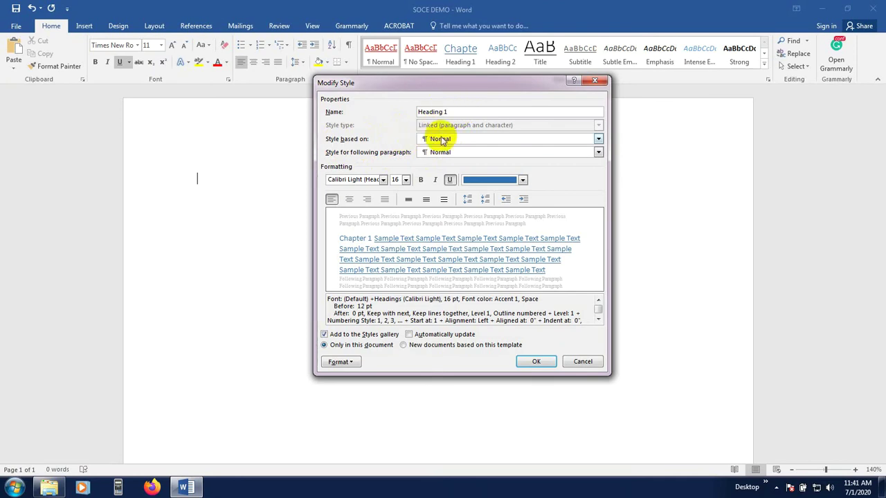
pyautogui.click(443, 140)
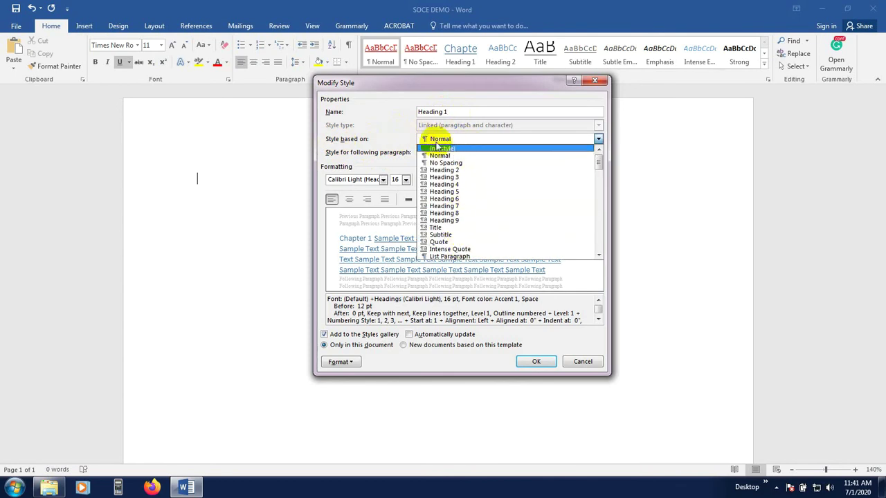
pyautogui.click(451, 156)
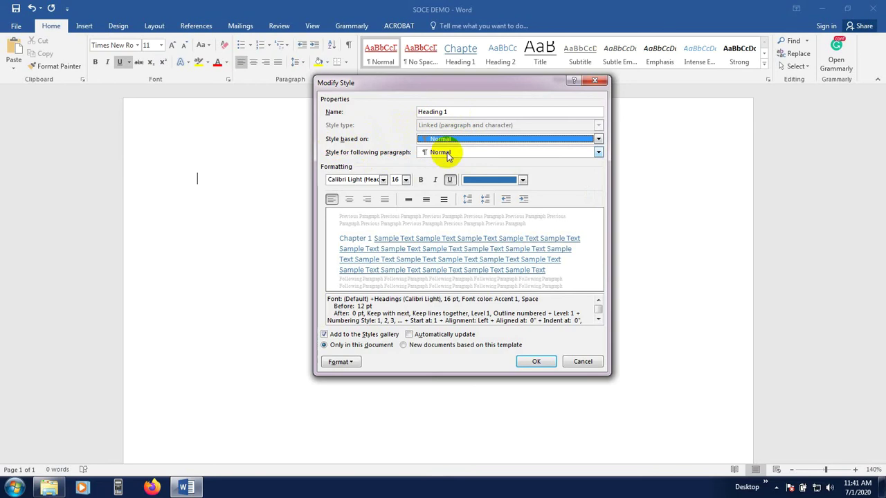
pyautogui.click(449, 155)
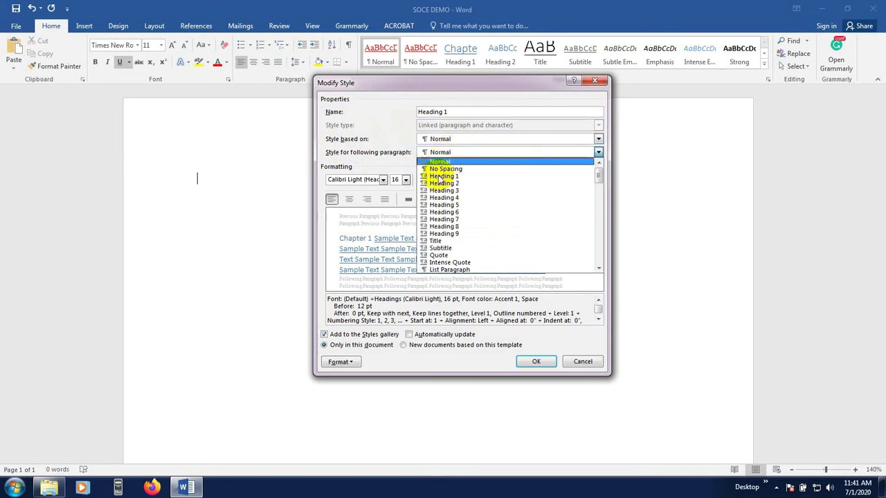
pyautogui.click(392, 137)
# Set Heading 1 to bold, non-underlined, green Times New Roman and save it
pyautogui.click(382, 180)
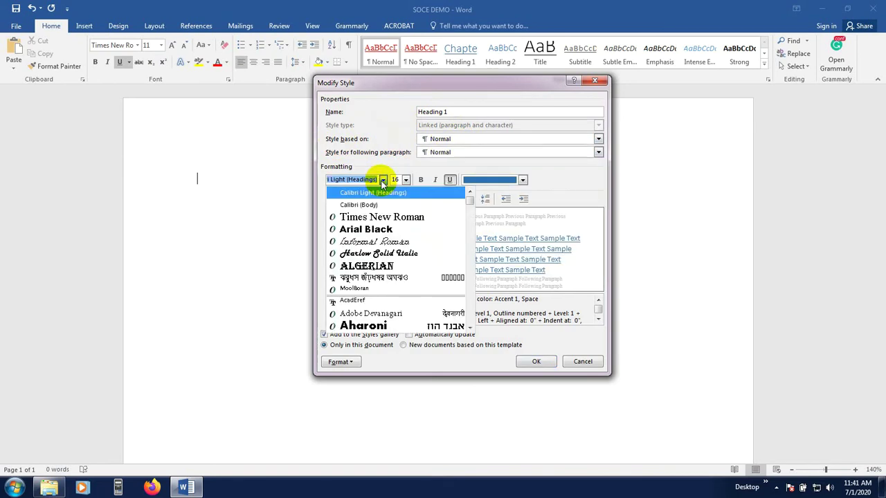
pyautogui.click(382, 219)
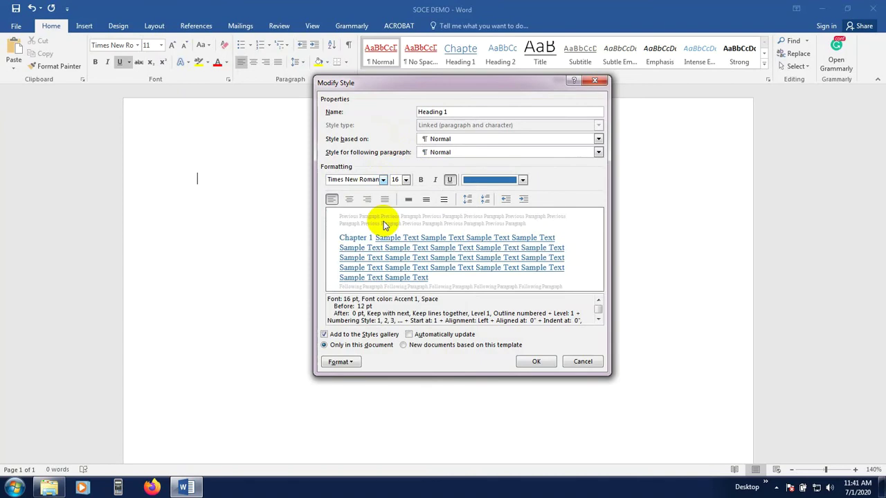
pyautogui.click(420, 180)
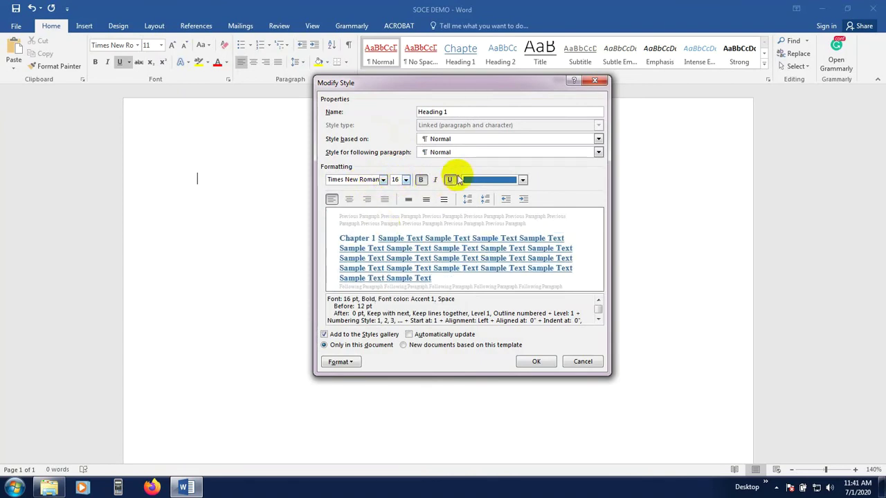
pyautogui.click(449, 180)
pyautogui.click(487, 180)
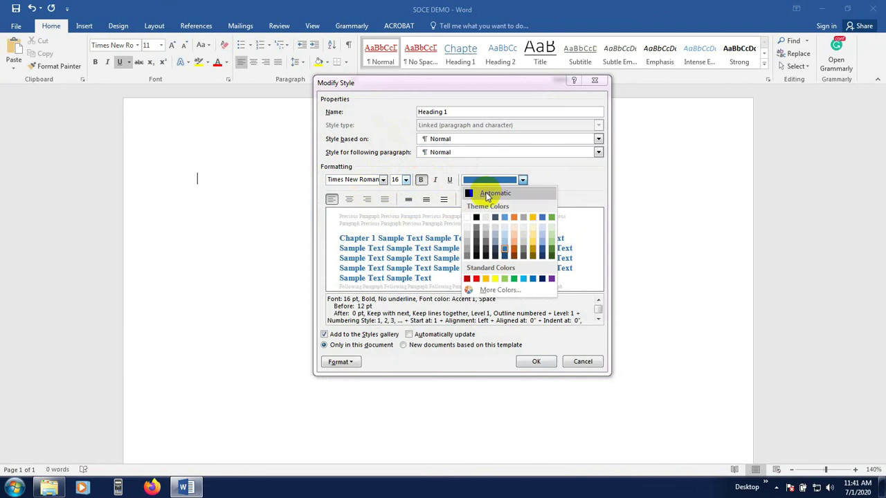
pyautogui.click(484, 193)
pyautogui.click(498, 180)
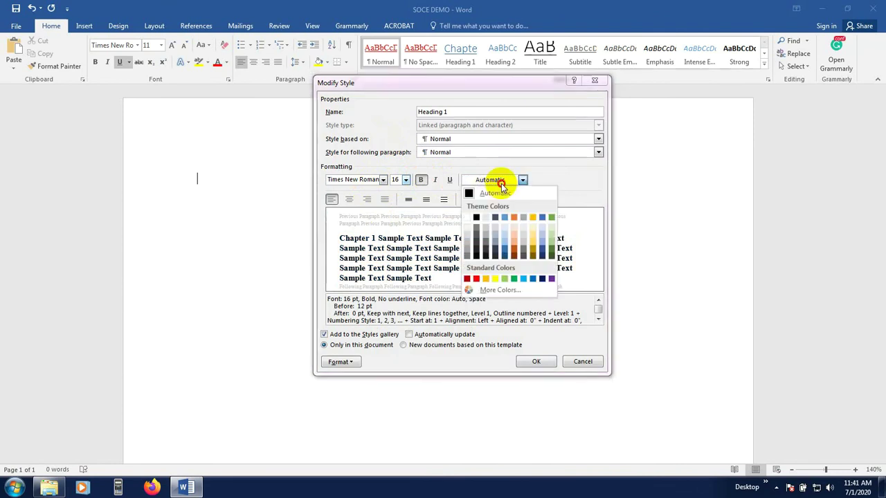
pyautogui.click(512, 279)
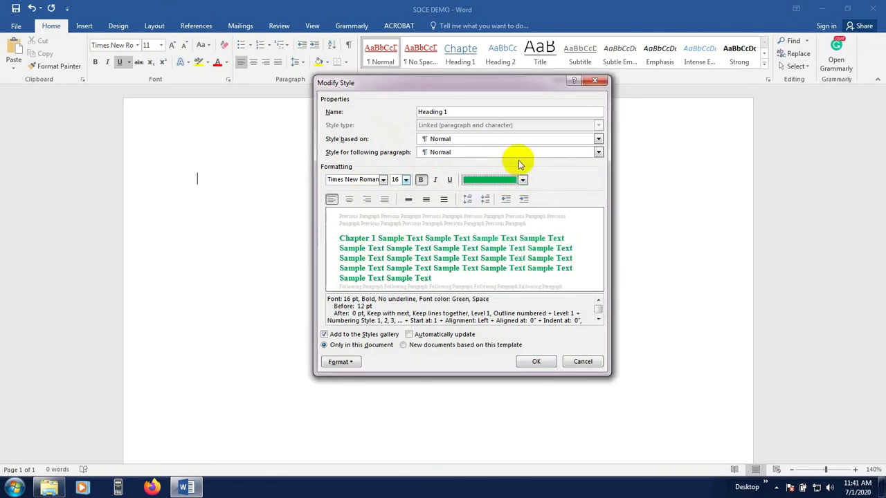
pyautogui.click(537, 362)
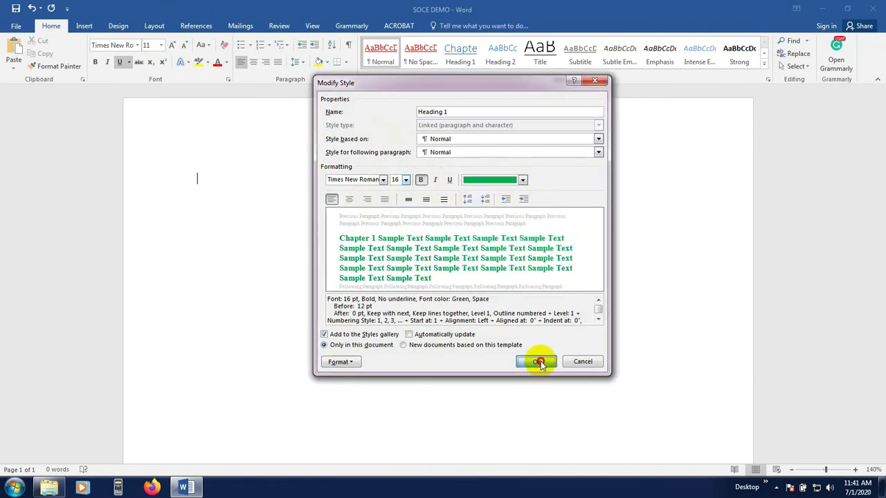
pyautogui.click(340, 362)
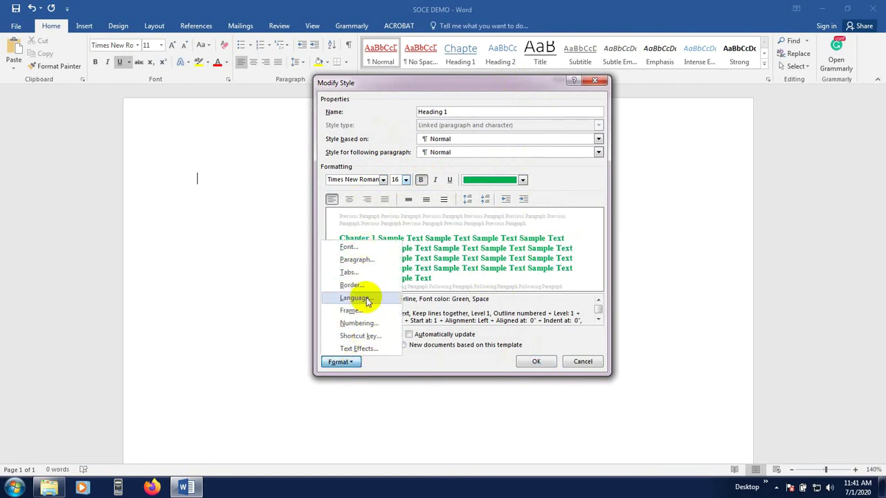
pyautogui.click(521, 357)
pyautogui.click(539, 361)
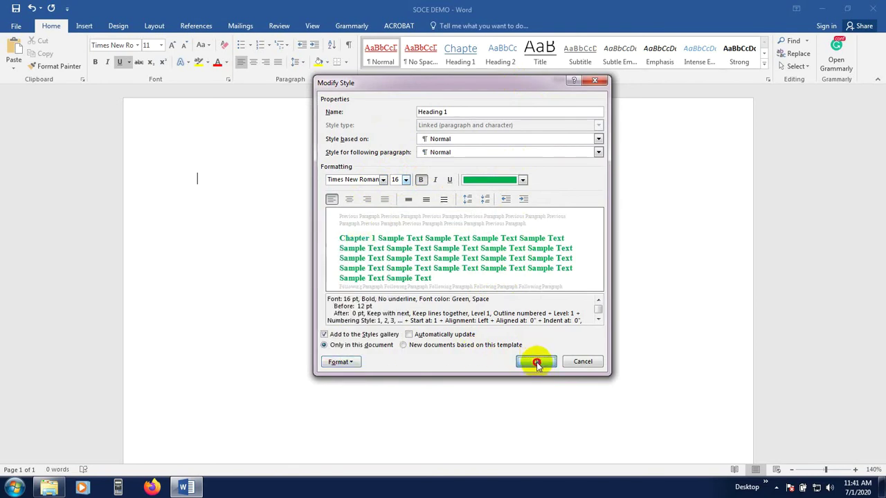
# Set the Heading 2 style to 14 pt in purple
pyautogui.rightClick(511, 51)
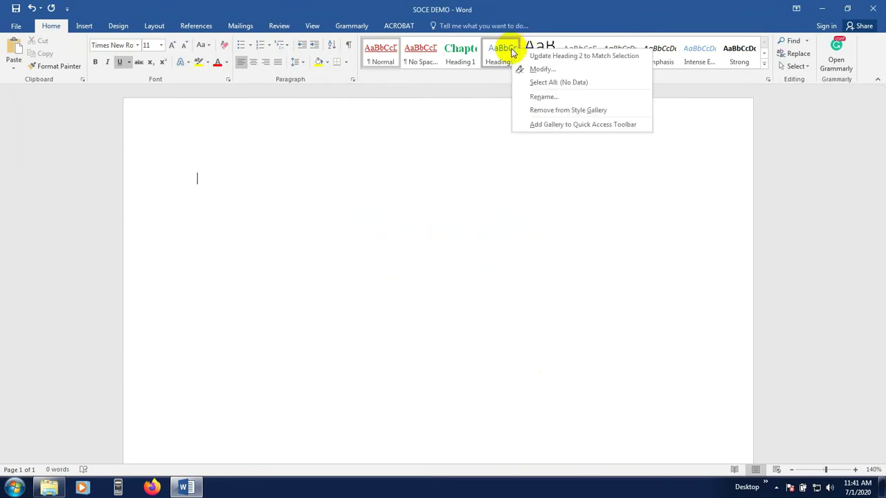
pyautogui.click(542, 69)
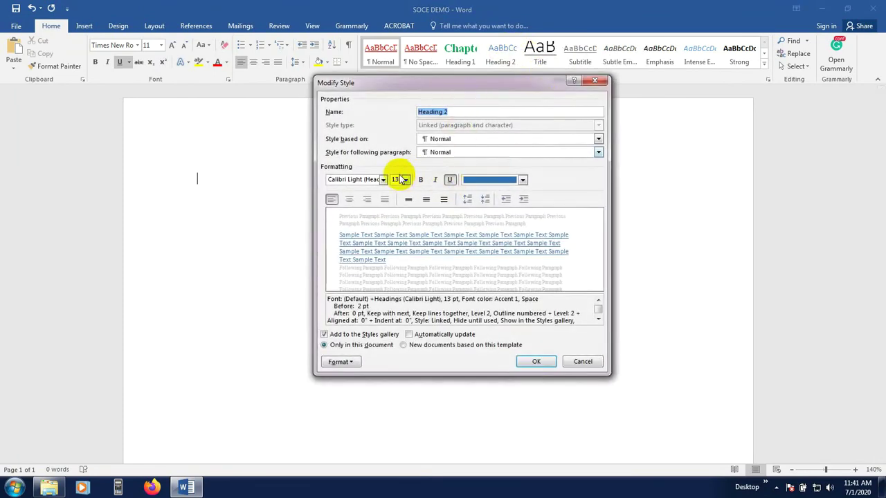
pyautogui.click(405, 180)
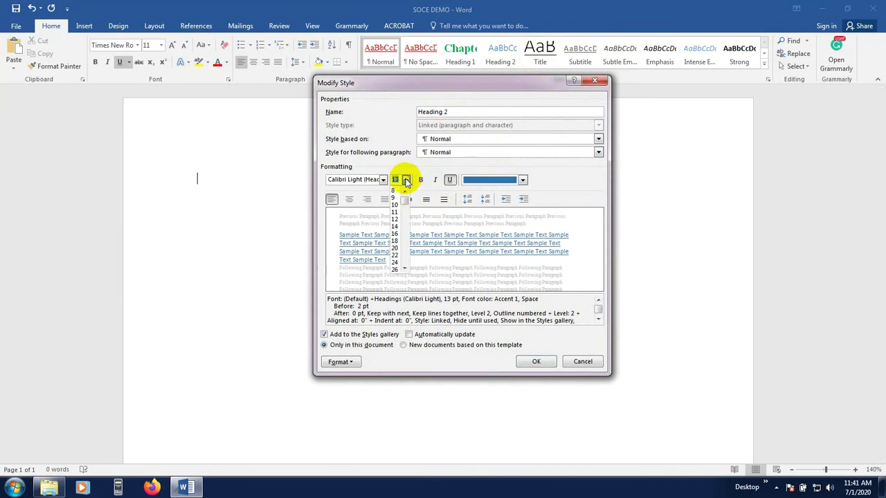
pyautogui.click(395, 227)
pyautogui.click(502, 180)
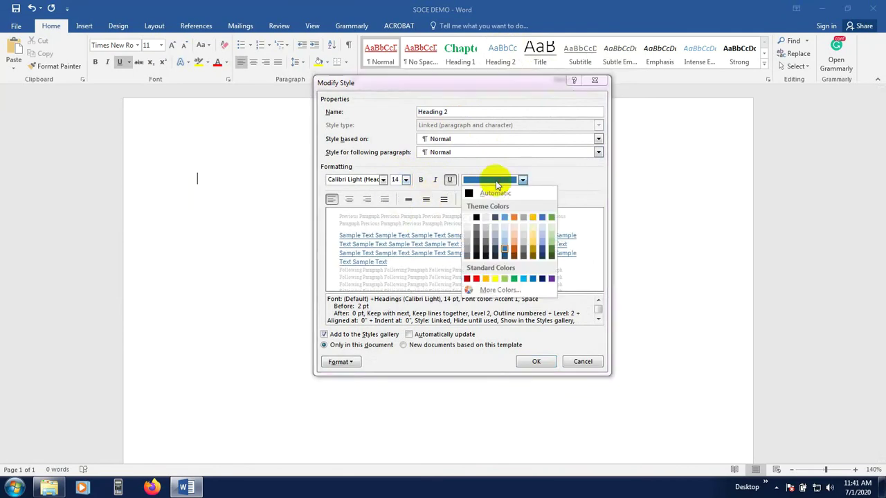
pyautogui.click(551, 278)
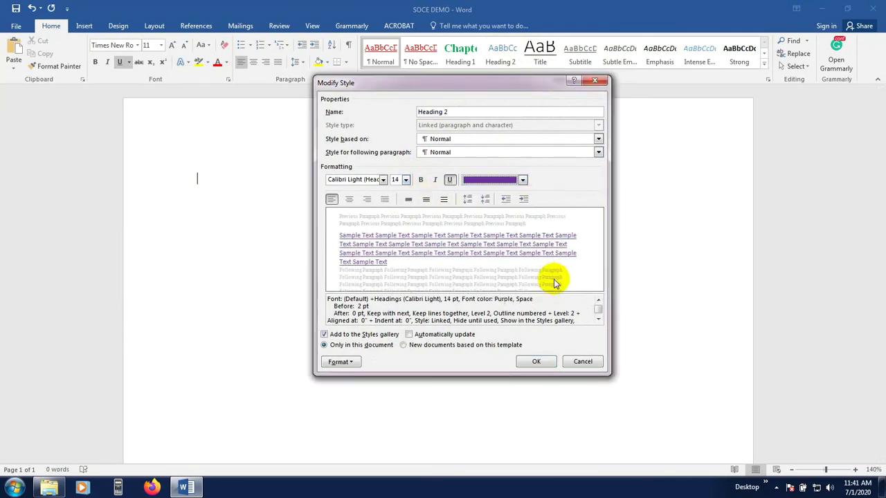
# Make Heading 2 bold, non-underlined Times New Roman and save the style
pyautogui.click(450, 179)
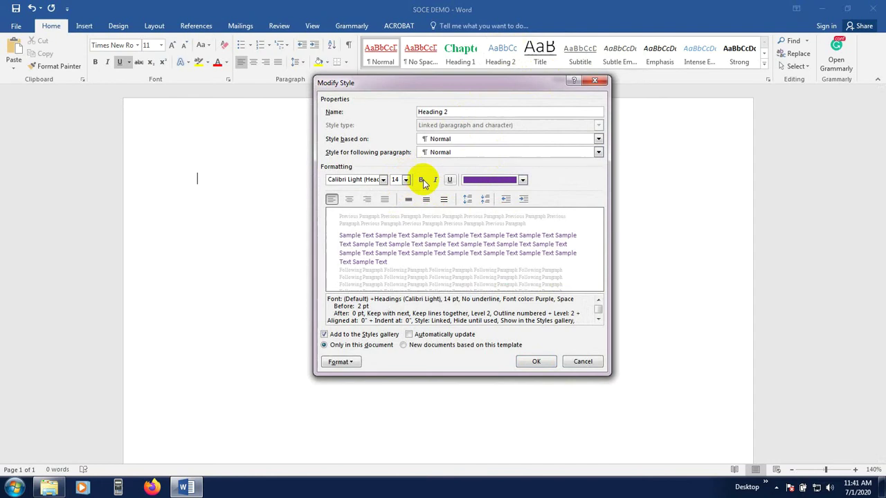
pyautogui.click(422, 180)
pyautogui.click(383, 180)
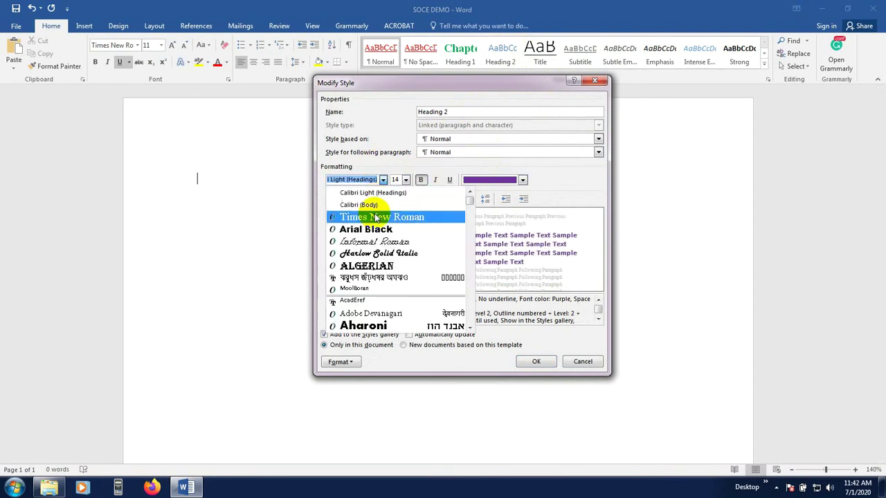
pyautogui.click(378, 218)
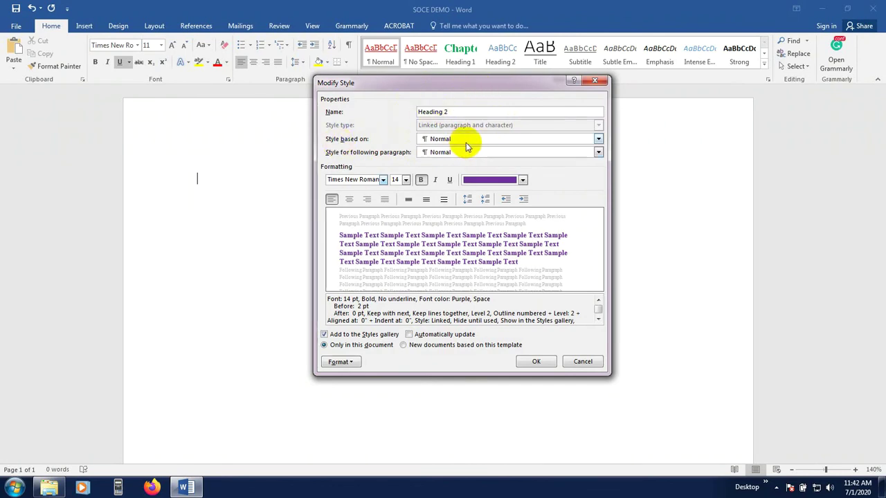
pyautogui.click(339, 362)
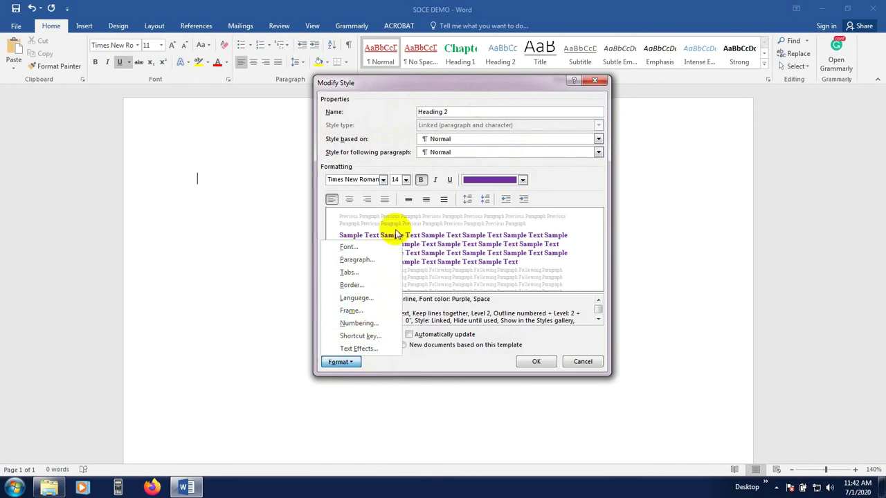
pyautogui.click(542, 310)
pyautogui.click(537, 363)
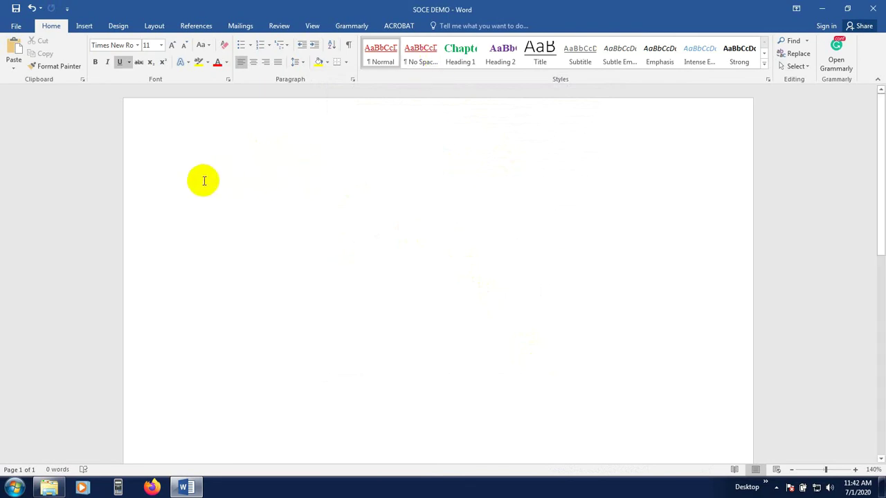
# Apply Heading 1 to Chapter 1 and reopen Heading 1's style settings
pyautogui.click(469, 54)
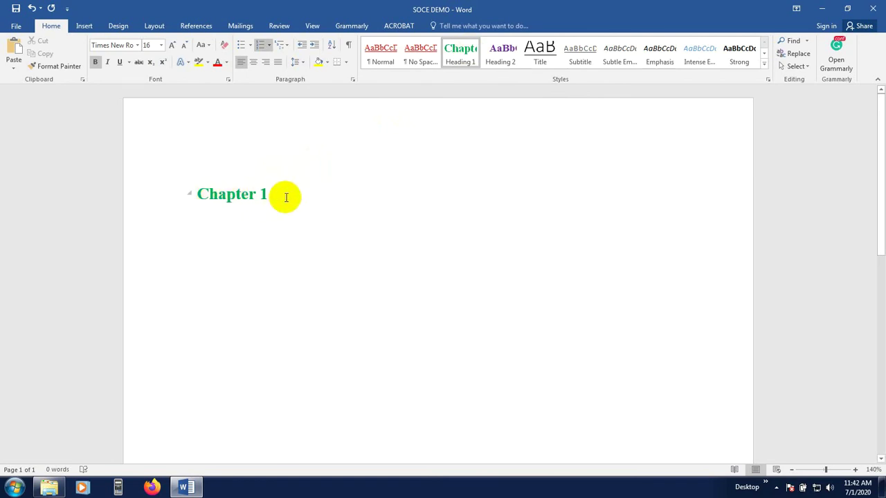
pyautogui.rightClick(457, 49)
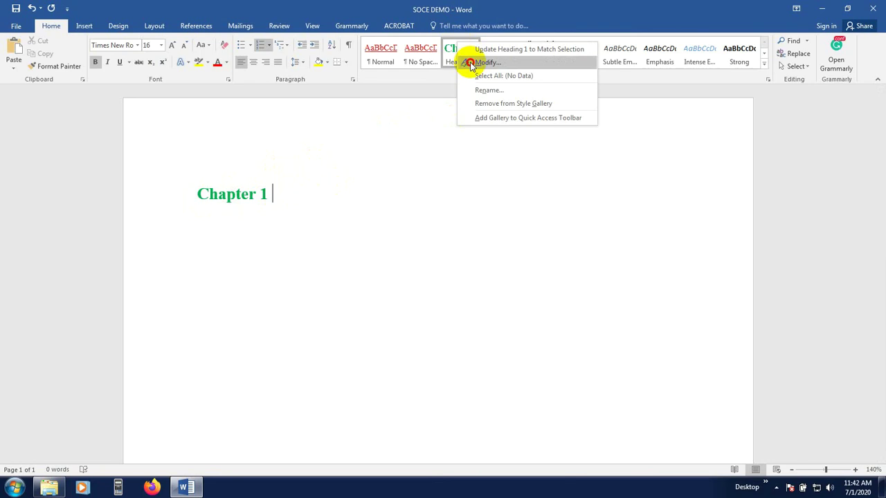
pyautogui.click(471, 63)
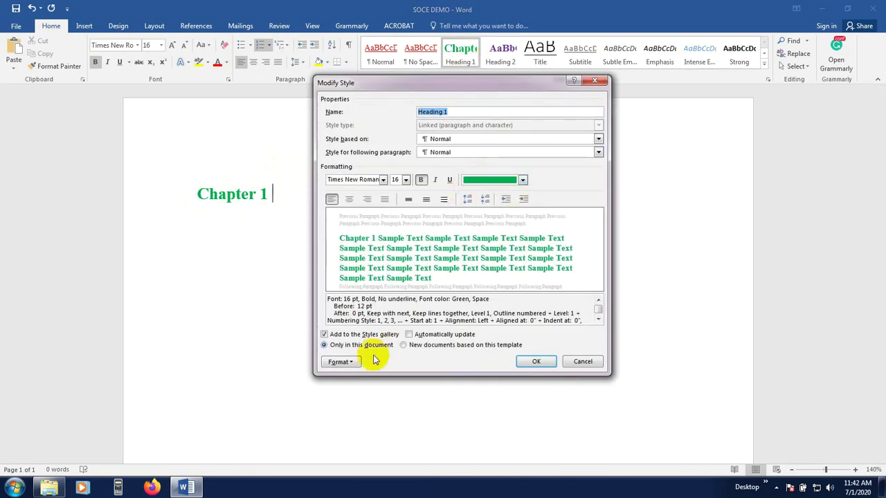
# Inspect Heading 1's Line and Page Breaks options, then cancel without changes
pyautogui.click(339, 362)
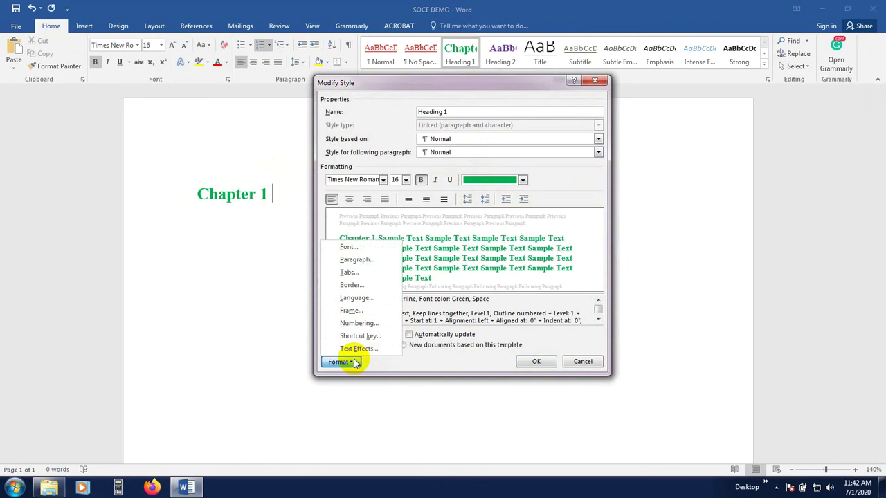
pyautogui.click(364, 258)
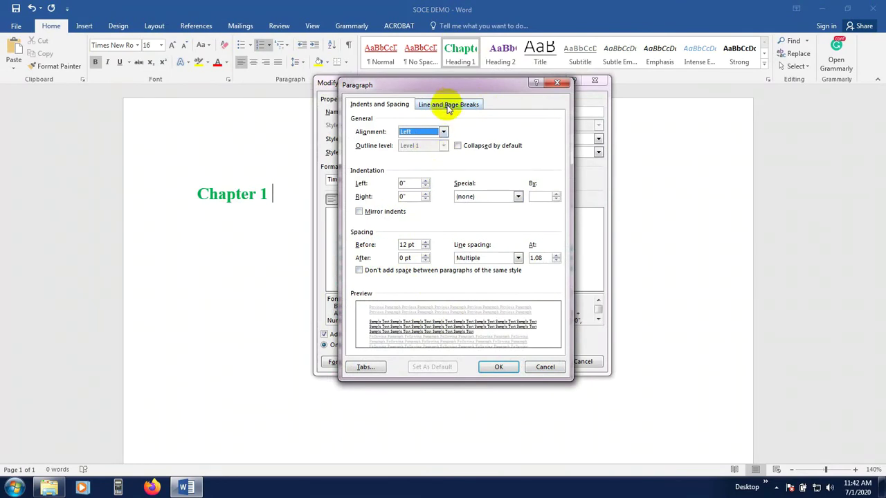
pyautogui.click(446, 104)
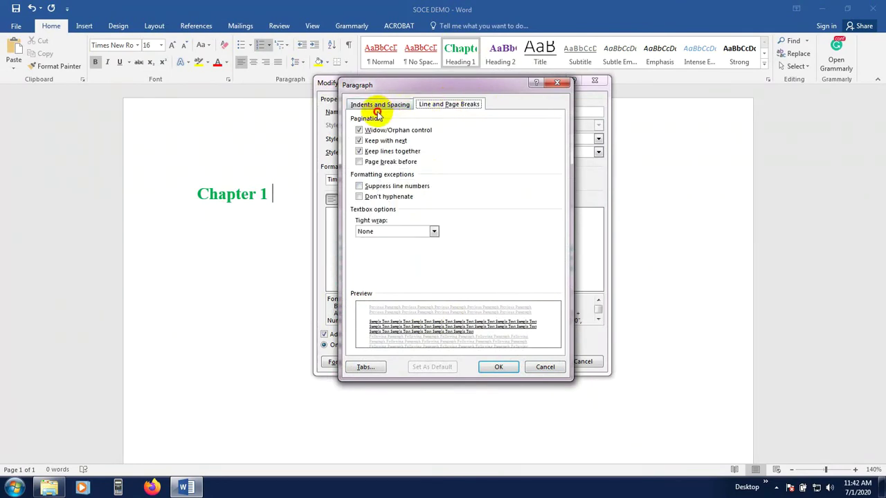
pyautogui.click(544, 367)
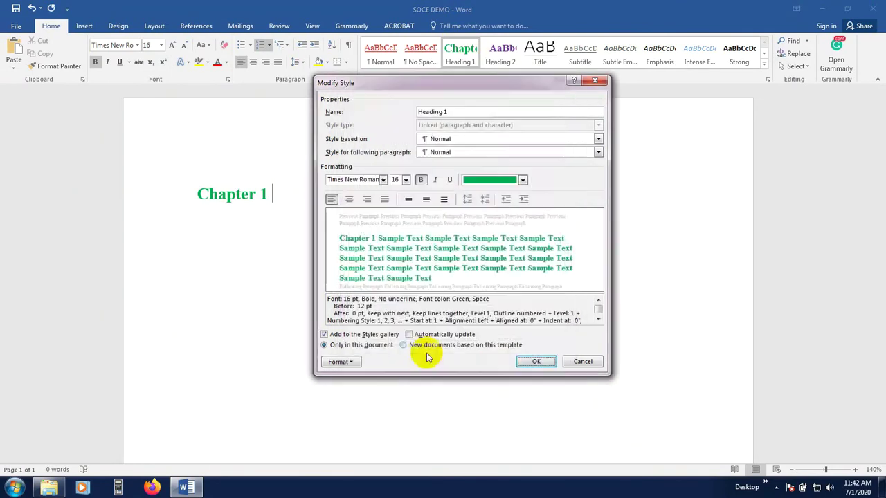
pyautogui.click(343, 362)
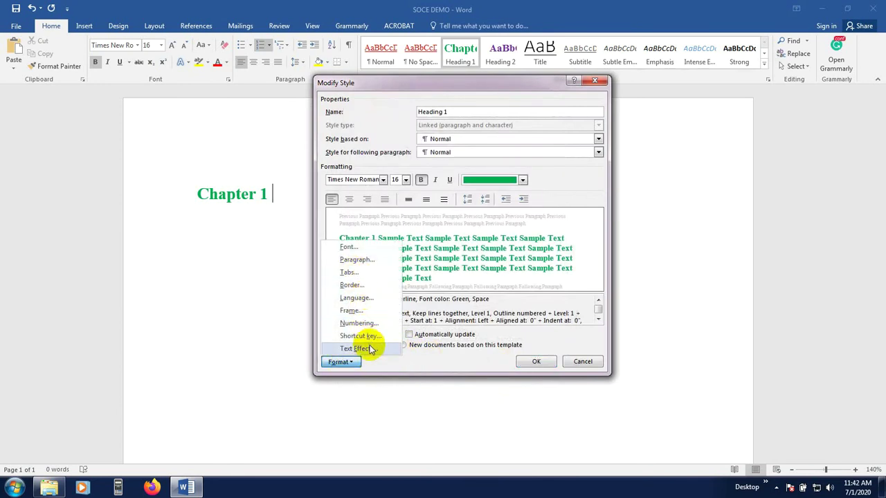
pyautogui.click(560, 334)
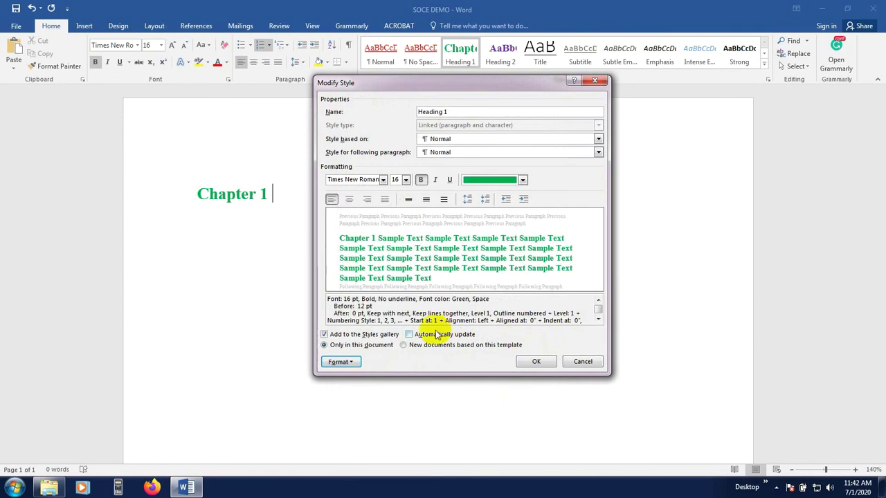
pyautogui.click(583, 362)
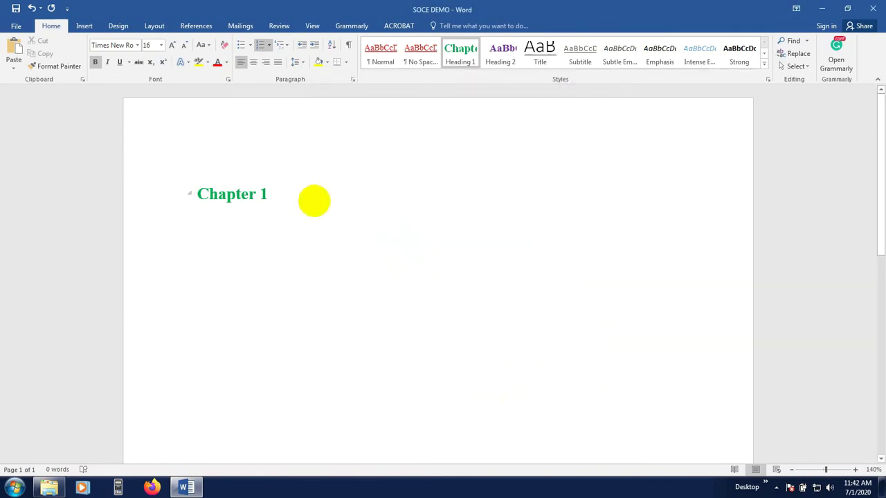
# Clear the heading line, set it to Normal, and type 'fdsafds sad sdf sd'
pyautogui.write('sdfsadf')
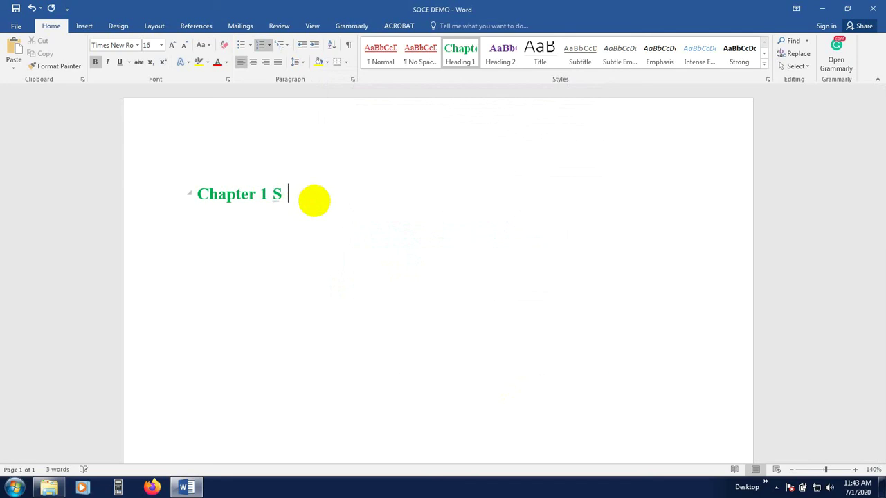
pyautogui.press('BackSpace')
pyautogui.press('BackSpace')
pyautogui.write('khjsadkjf')
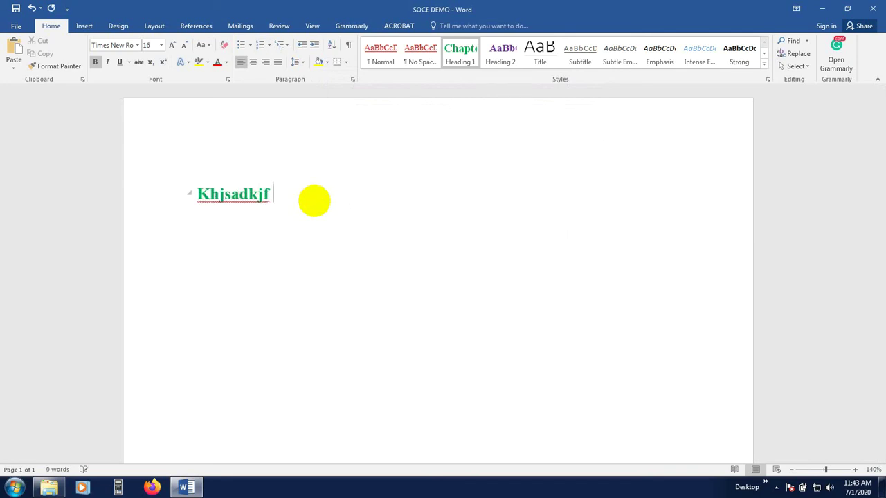
pyautogui.hotkey('ctrl', 'BackSpace')
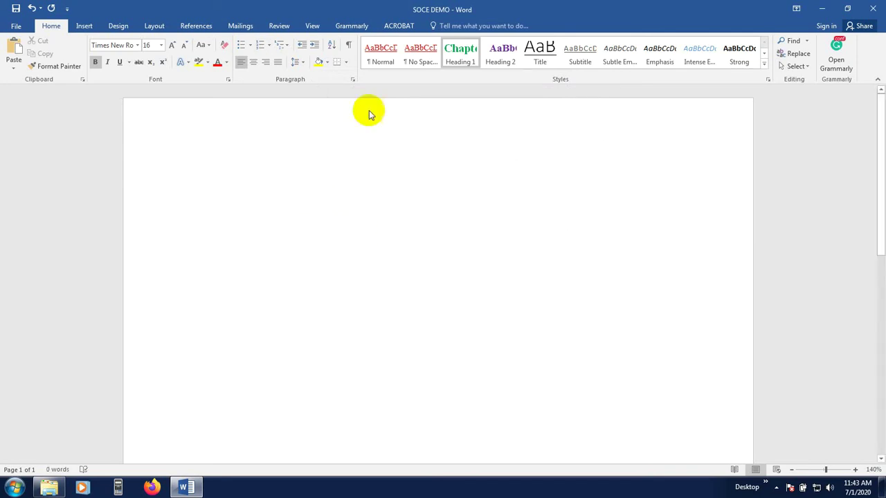
pyautogui.click(380, 53)
pyautogui.write('fdsafds sad sdf sd')
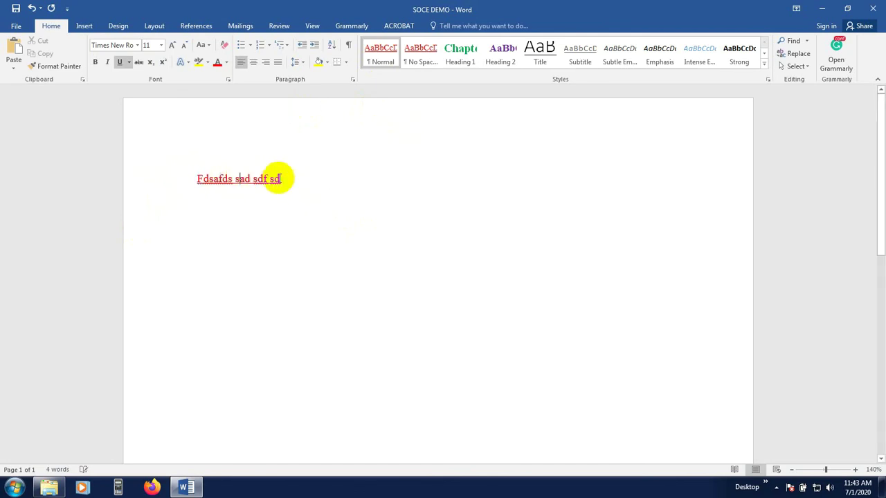
# Apply Heading 1 to the line so it reads green 'Chapter 1 Fdsafds sad sdf sd'
pyautogui.moveTo(291, 178); pyautogui.dragTo(139, 182)
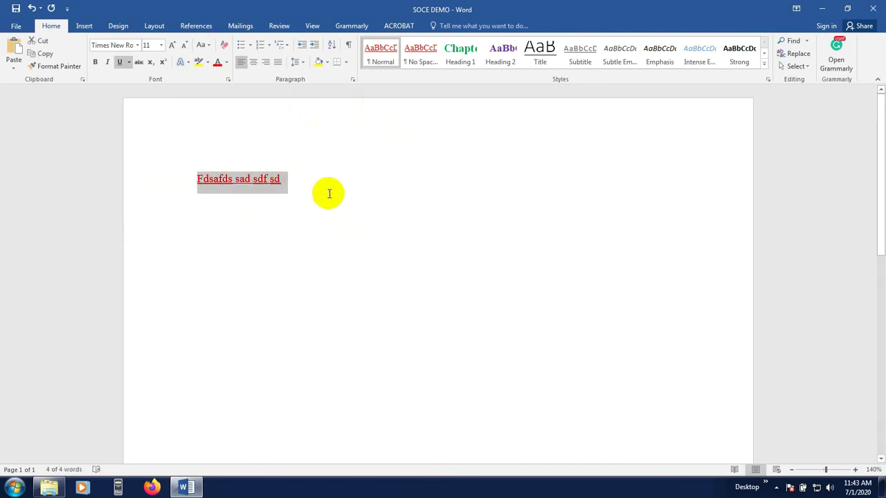
pyautogui.click(473, 54)
pyautogui.click(291, 239)
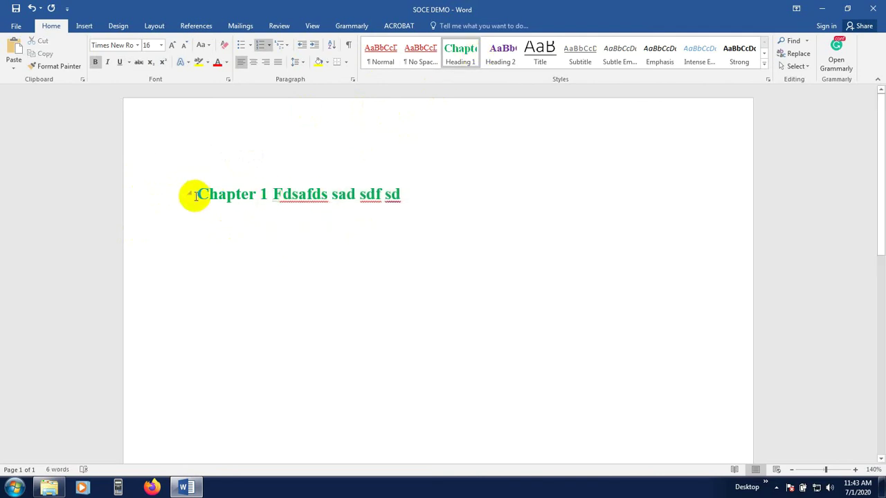
pyautogui.click(282, 209)
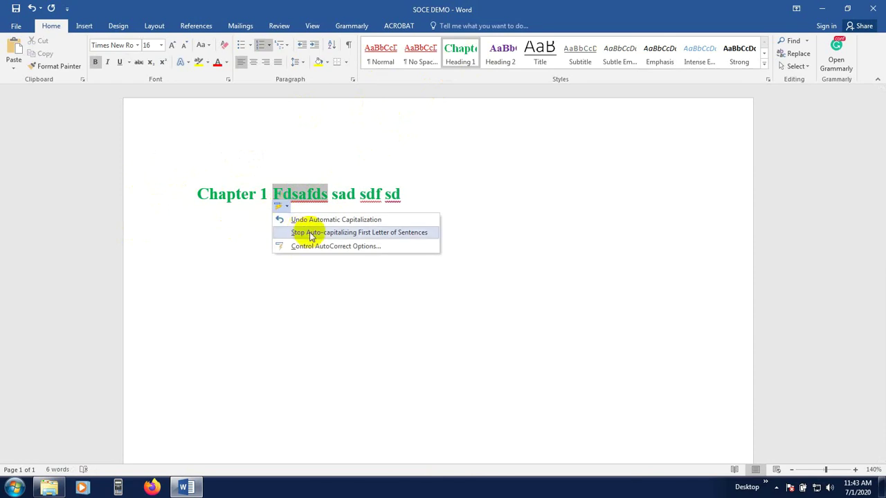
pyautogui.click(192, 197)
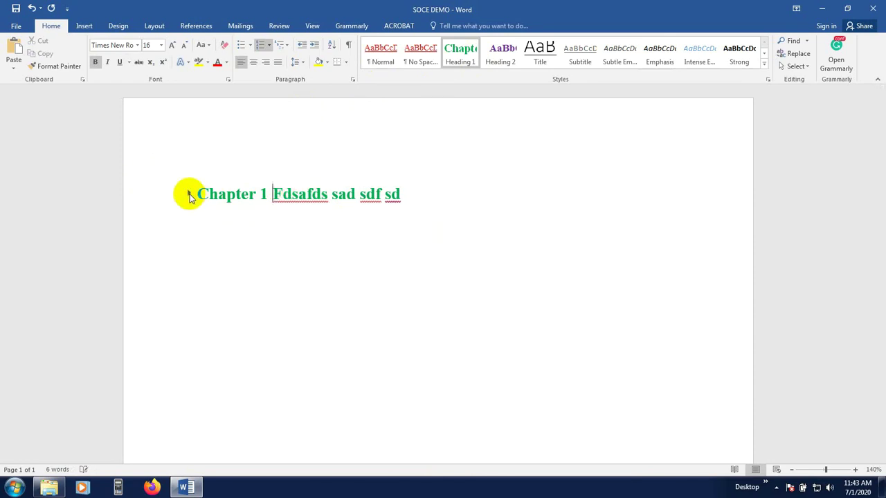
pyautogui.rightClick(210, 195)
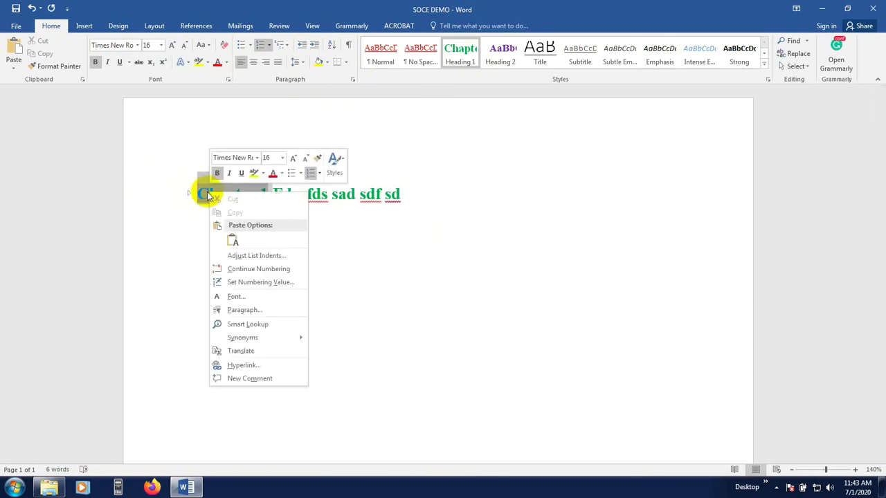
# Delete the 'Chapter 1' number format in Adjust List Indents, leaving just 'Fdsafds sad sdf sd'
pyautogui.click(291, 256)
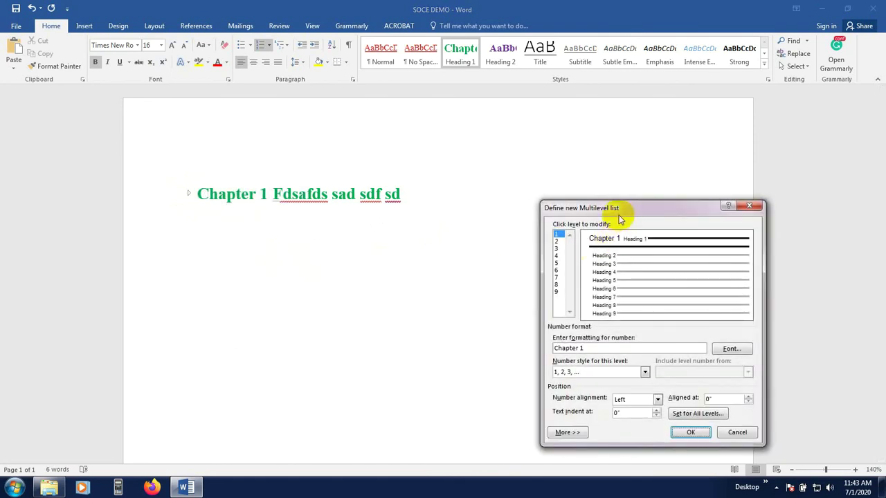
pyautogui.moveTo(616, 207); pyautogui.dragTo(524, 206)
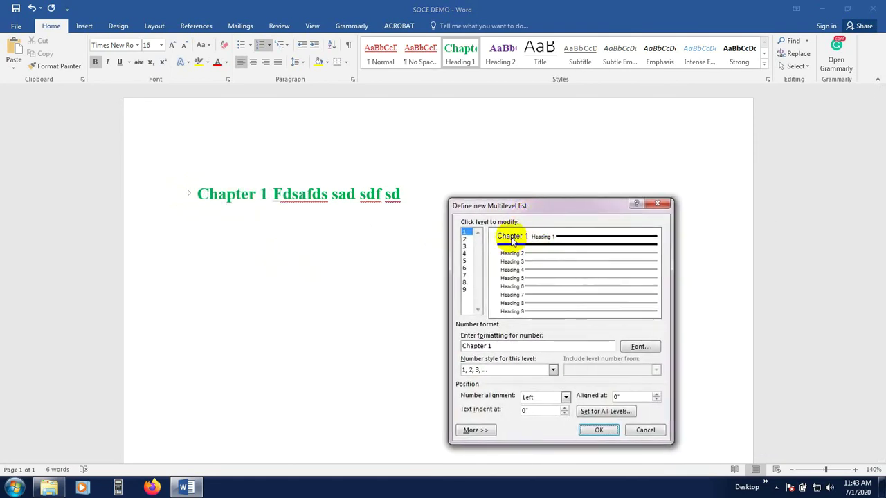
pyautogui.moveTo(588, 344); pyautogui.dragTo(425, 353)
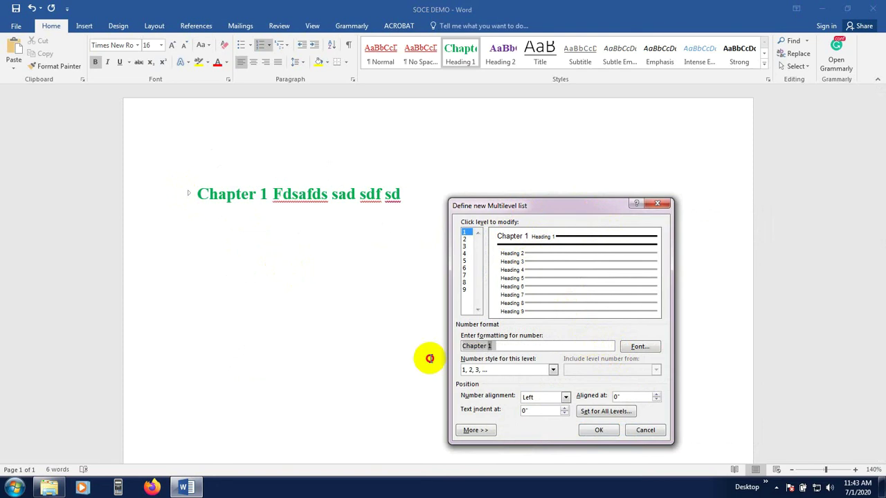
pyautogui.press('Delete')
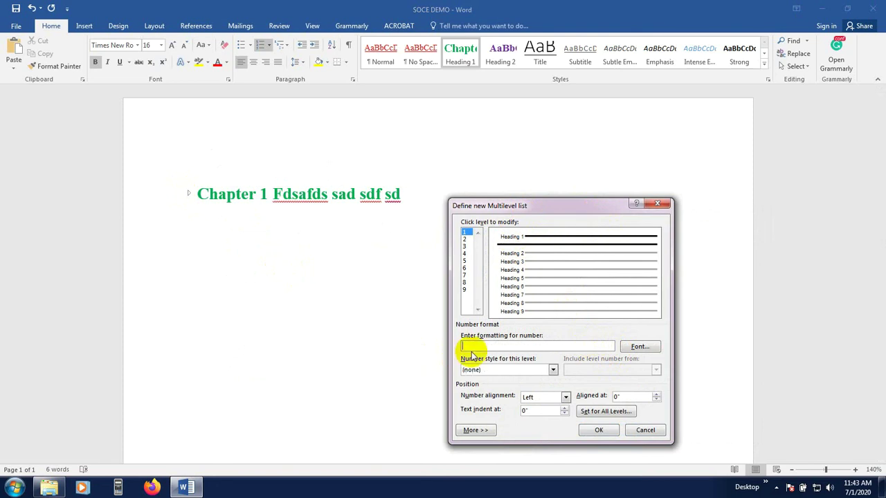
pyautogui.click(600, 429)
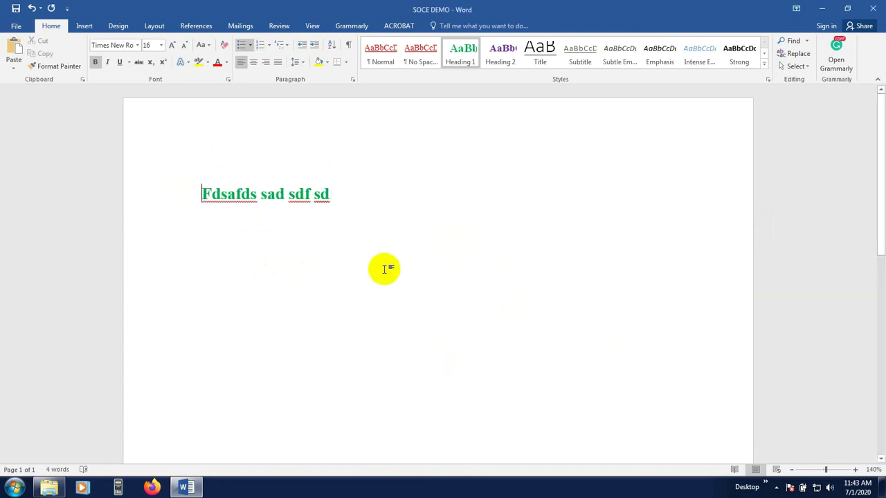
# Retype the heading and correct its spelling to 'Introduction'
pyautogui.click(363, 198)
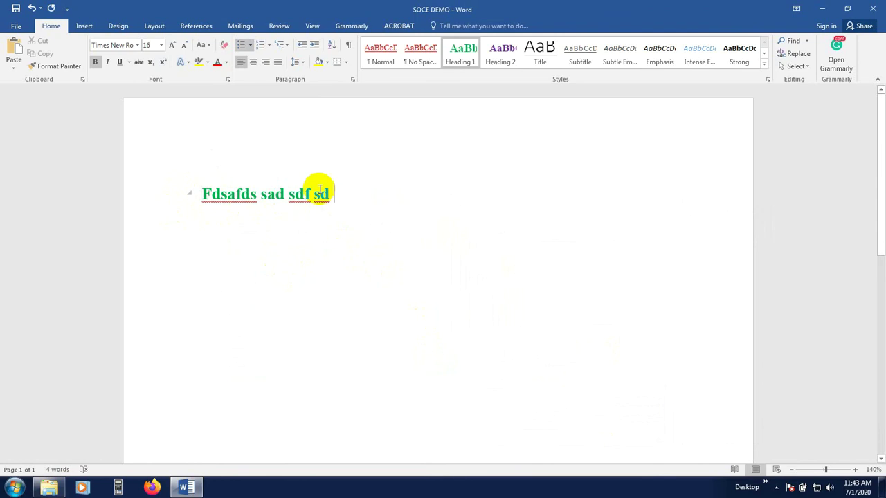
pyautogui.click(145, 194)
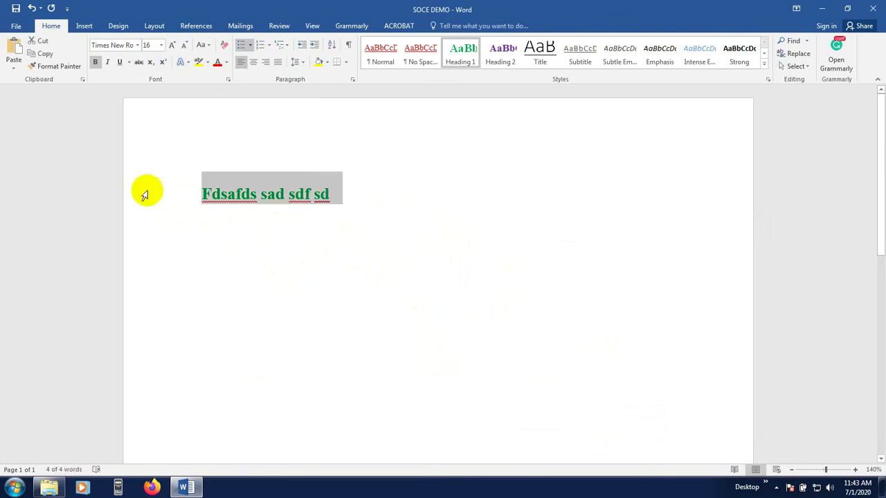
pyautogui.write('Intodiction')
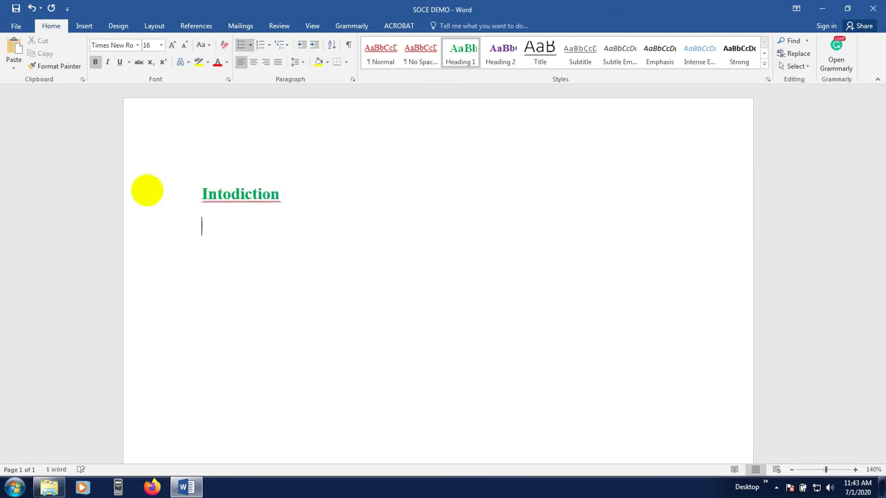
pyautogui.rightClick(215, 193)
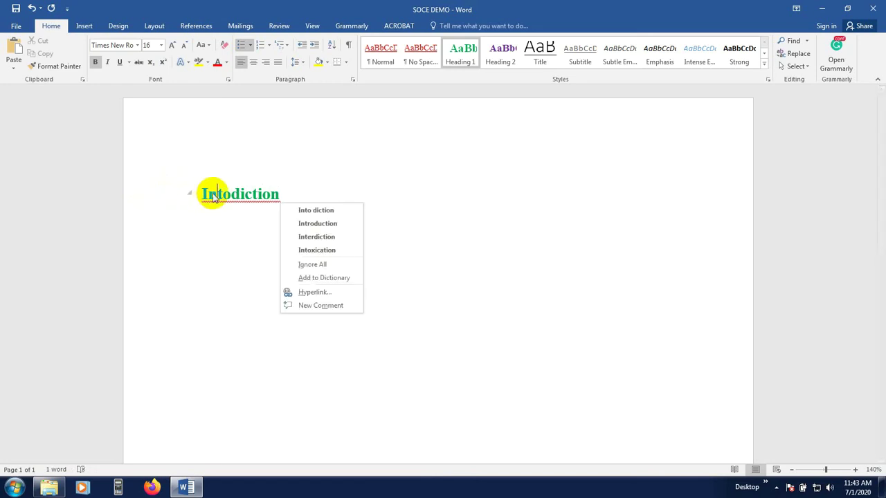
pyautogui.click(320, 223)
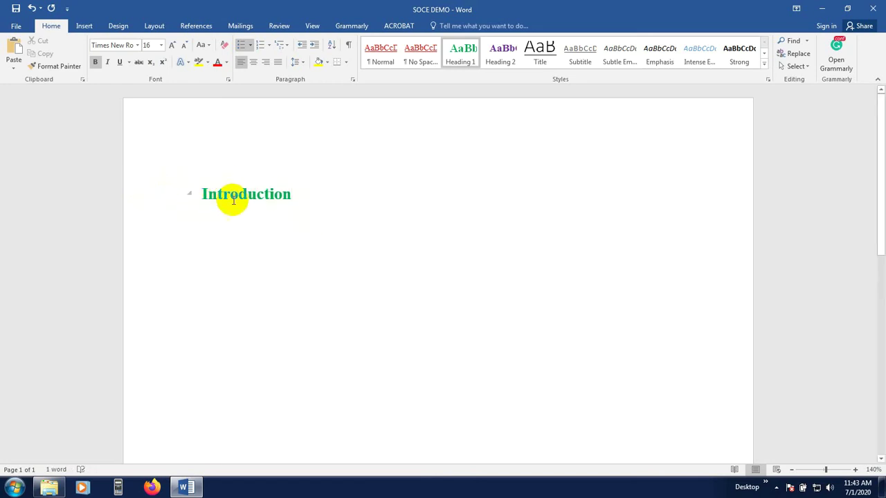
# Add a Heading 2 line 'sub intor' followed by body text 'kjaldk jsa jlsakf jsa:'
pyautogui.click(220, 223)
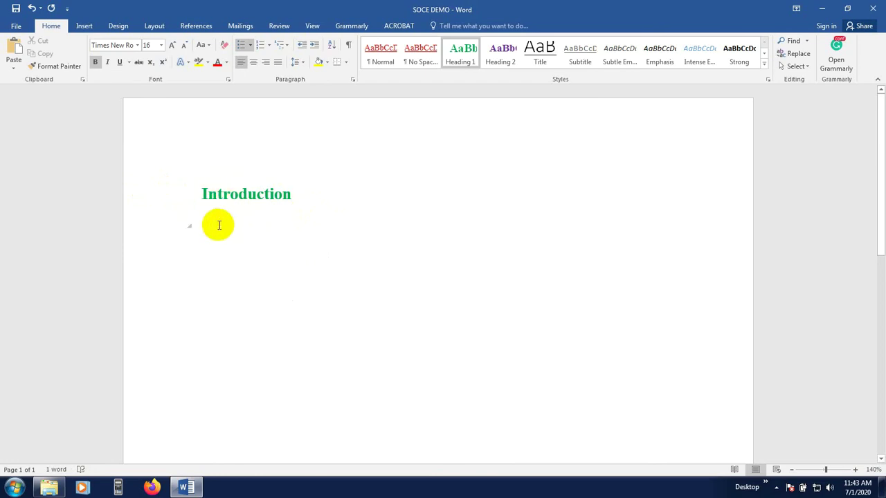
pyautogui.click(504, 59)
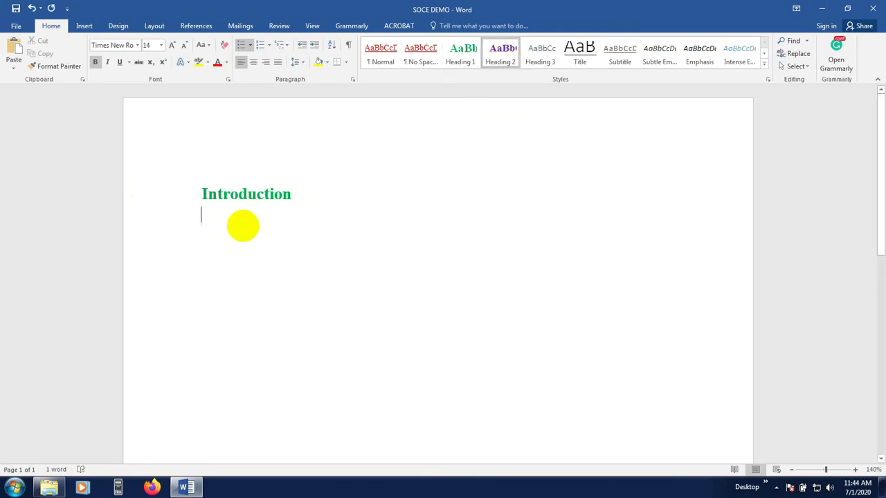
pyautogui.write('sub in')
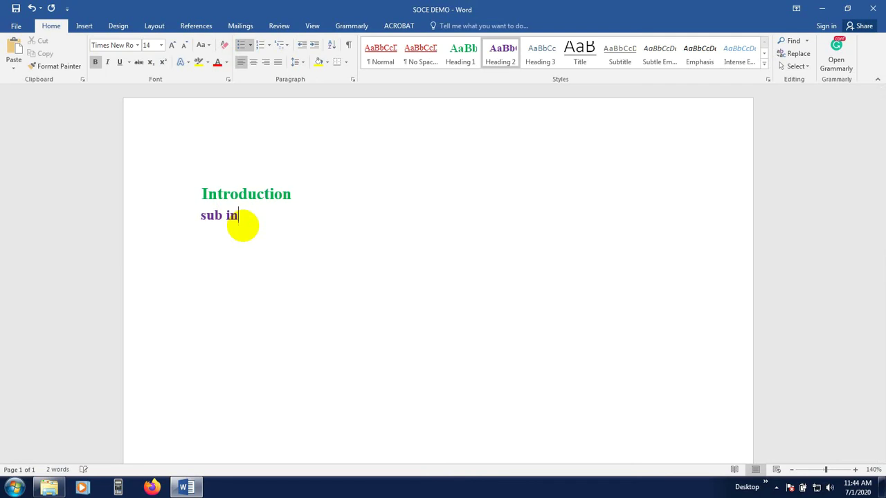
pyautogui.write('tor')
pyautogui.press('Return')
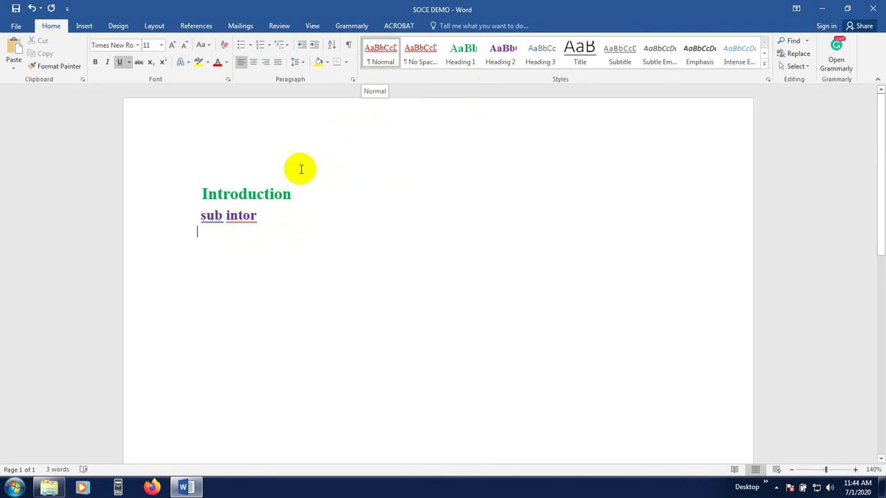
pyautogui.write('kjaldk jsa lkjfsldak jfsdl kjds;l k')
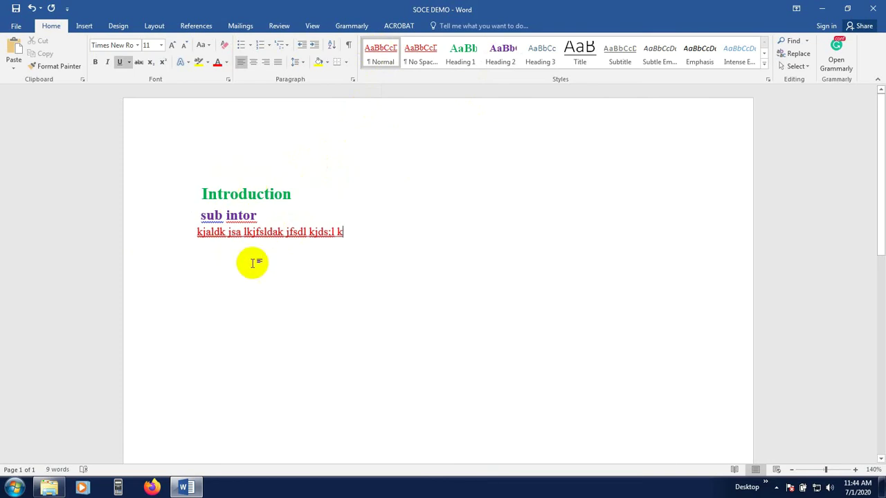
pyautogui.write('jlsakf jsa: lksa j;lsakjfsla k;jsa;d')
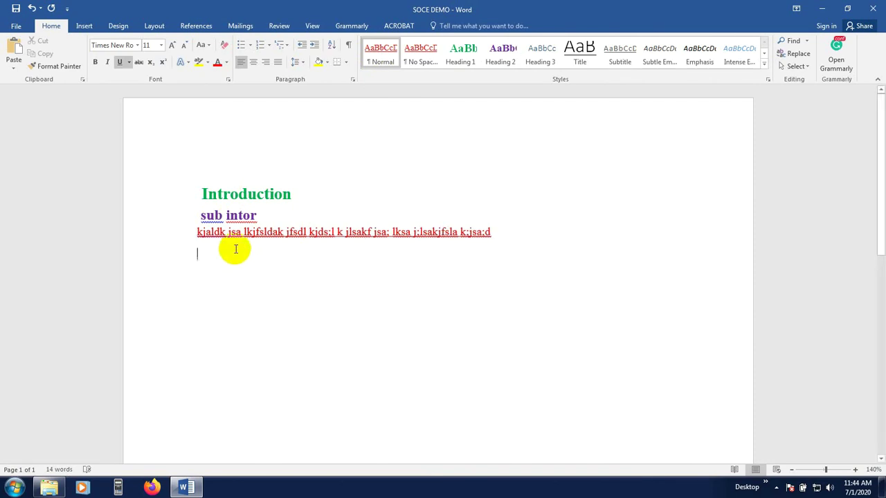
pyautogui.click(255, 234)
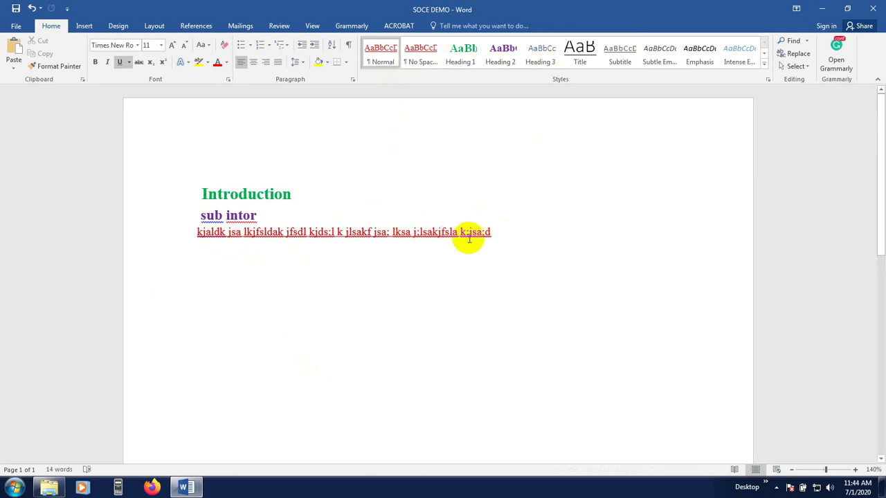
# Try Normal on the Introduction line, then restore it to Heading 1
pyautogui.click(348, 171)
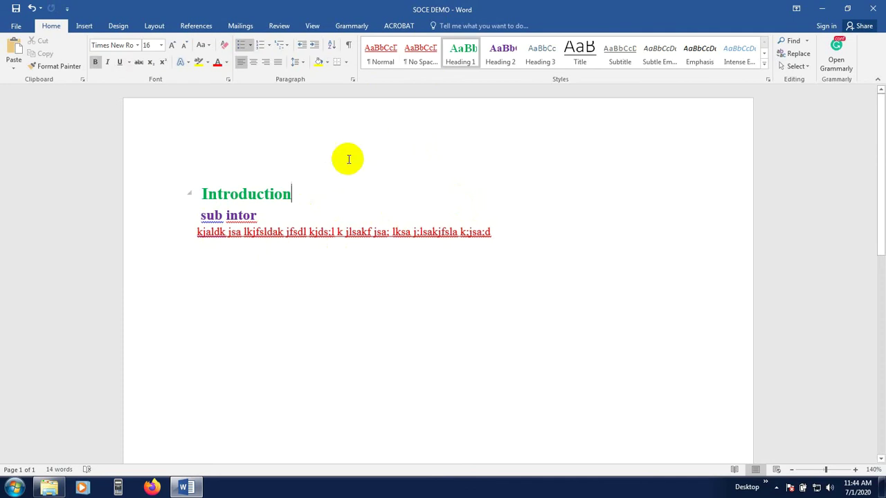
pyautogui.click(378, 65)
pyautogui.rightClick(379, 65)
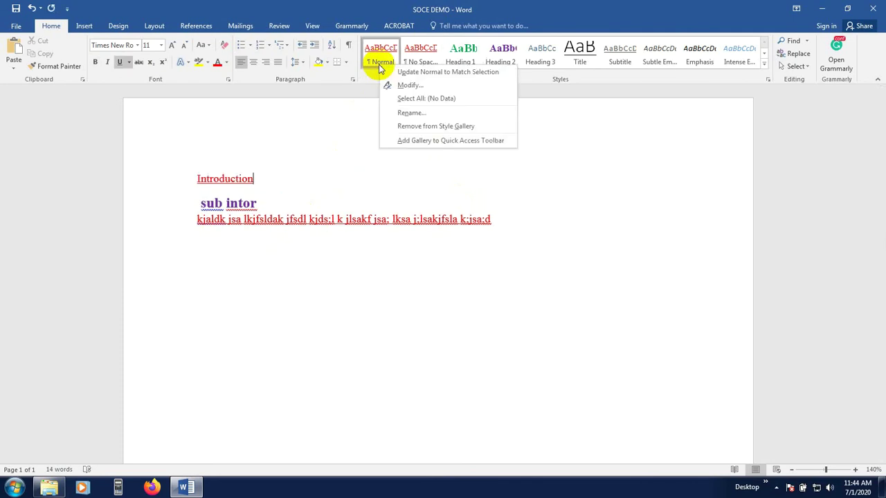
pyautogui.press('Escape')
pyautogui.hotkey('ctrl', 'alt', '1')
pyautogui.click(322, 284)
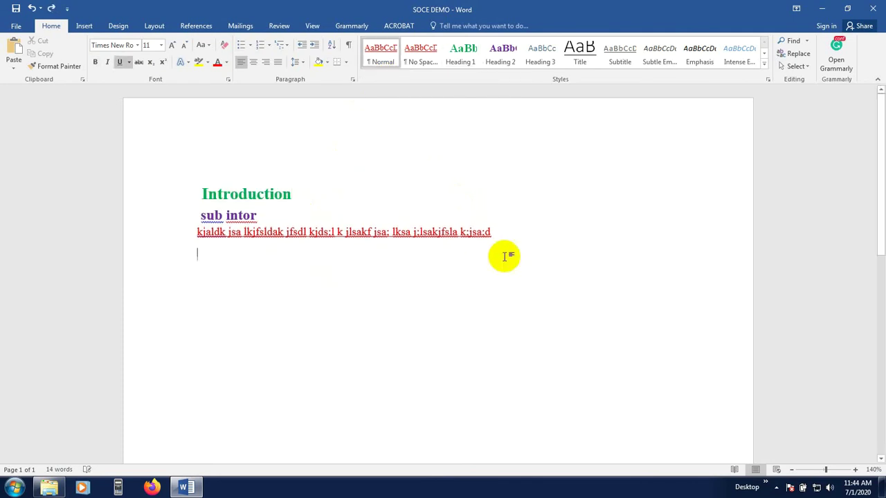
# Modify the Normal style's font colour to Automatic and begin typing the new body lines
pyautogui.rightClick(388, 53)
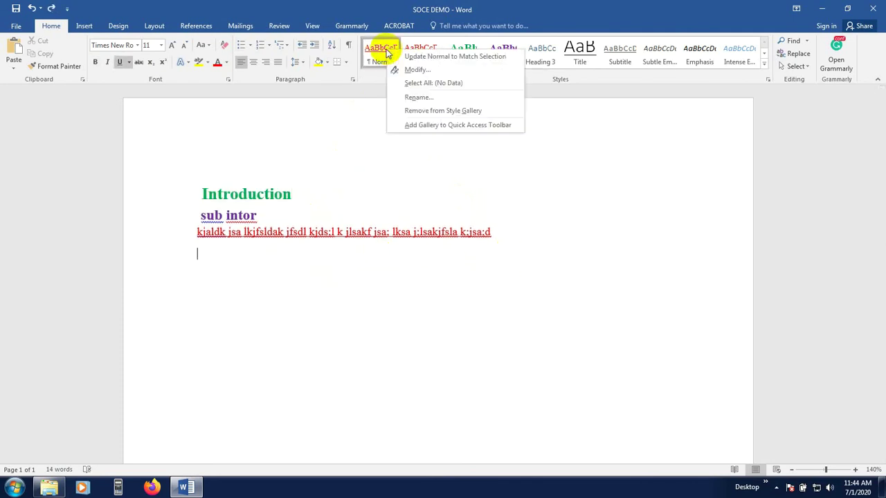
pyautogui.click(415, 70)
pyautogui.click(493, 179)
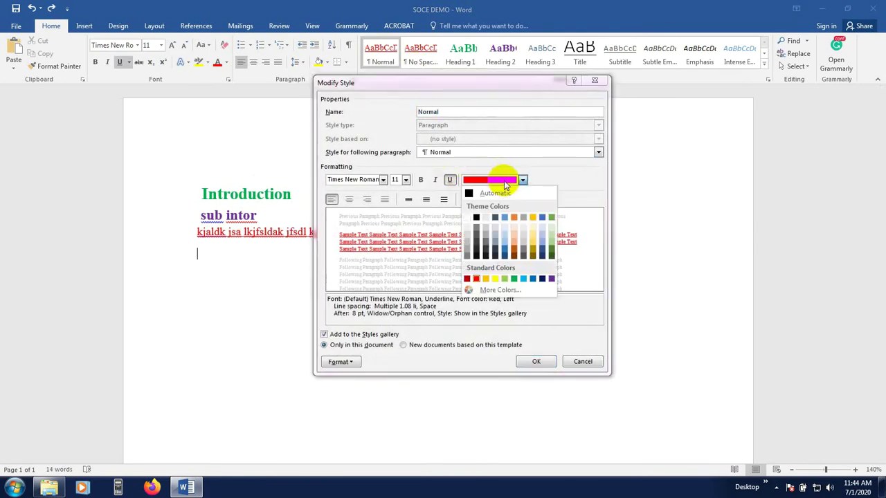
pyautogui.click(486, 192)
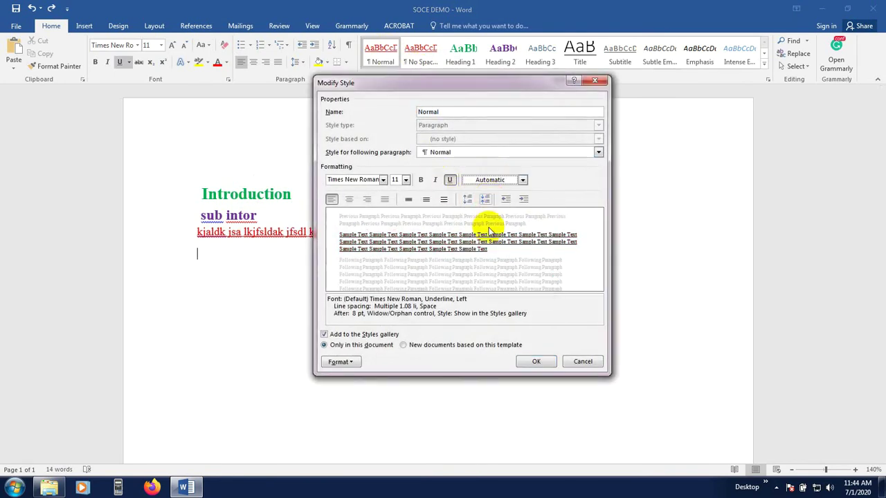
pyautogui.click(536, 361)
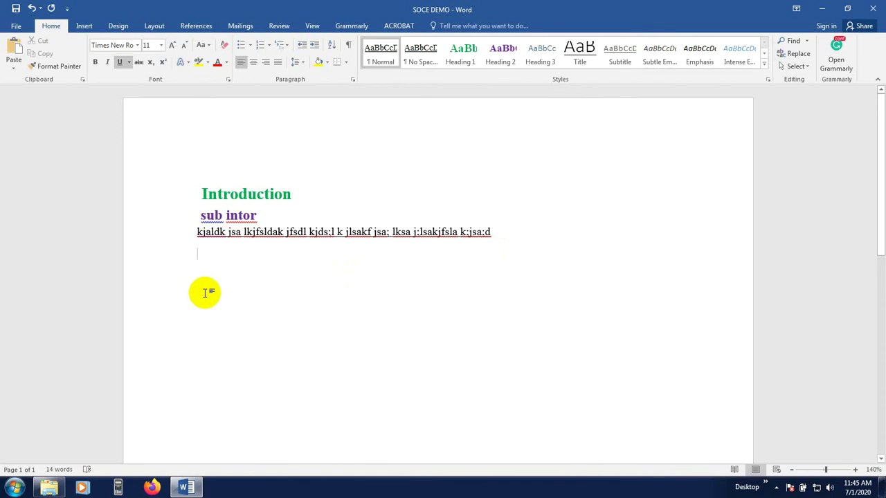
pyautogui.write('f')
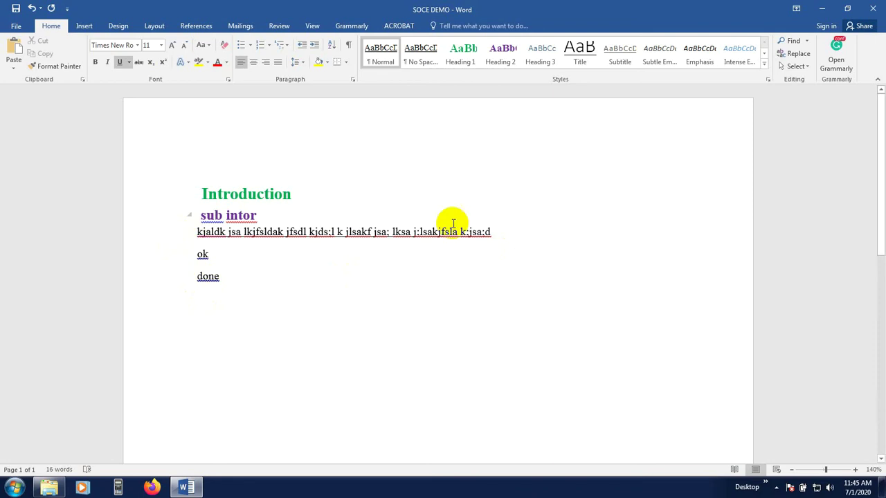
# Search the Navigation pane for 'ok' and view its single result
pyautogui.click(806, 41)
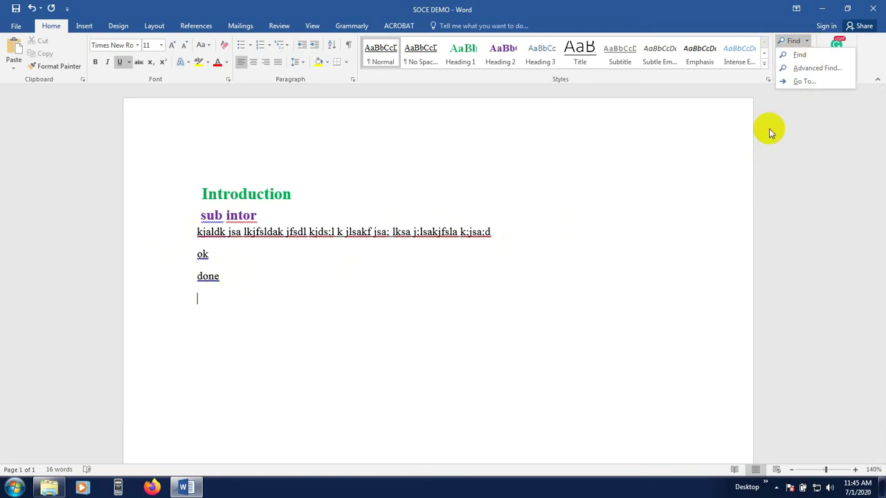
pyautogui.click(799, 54)
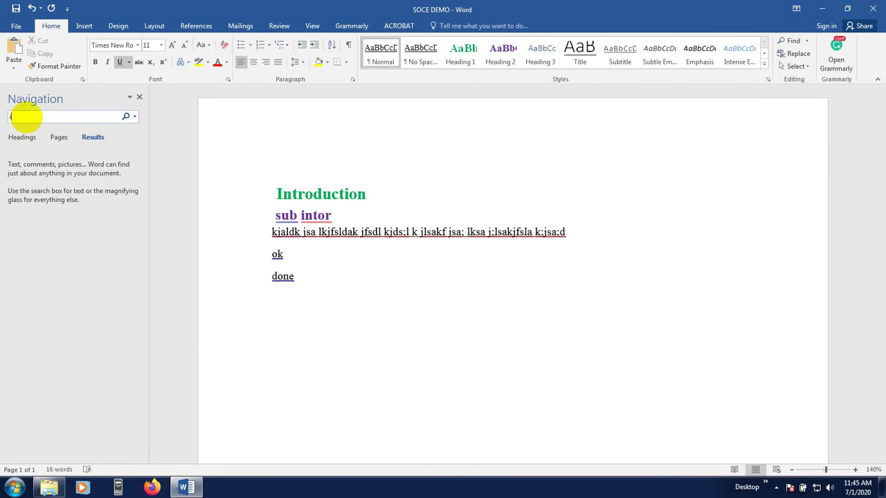
pyautogui.write('ik')
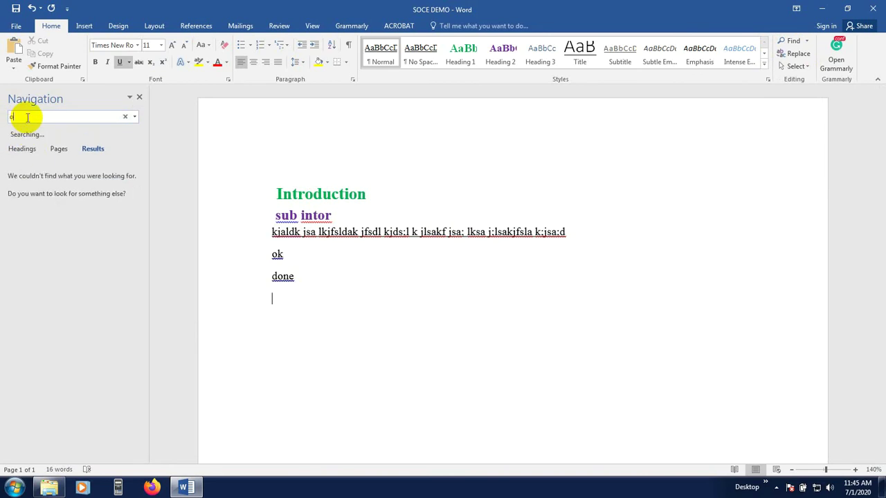
pyautogui.write('k')
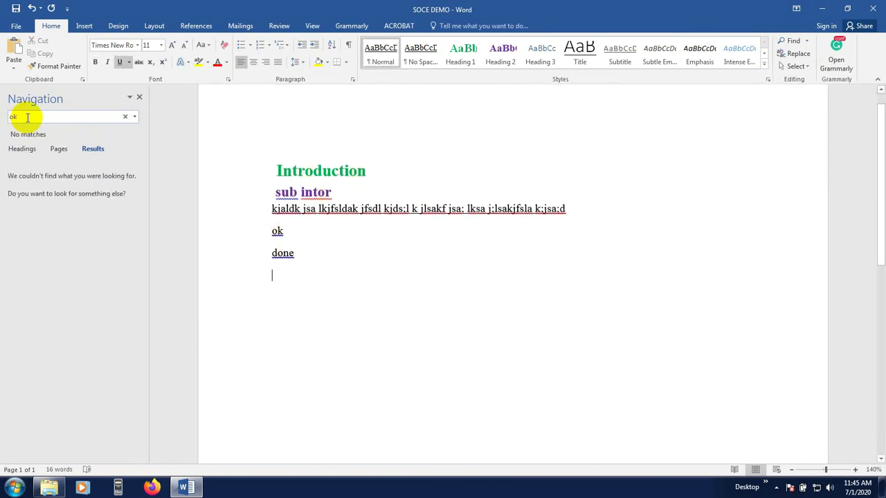
pyautogui.click(93, 148)
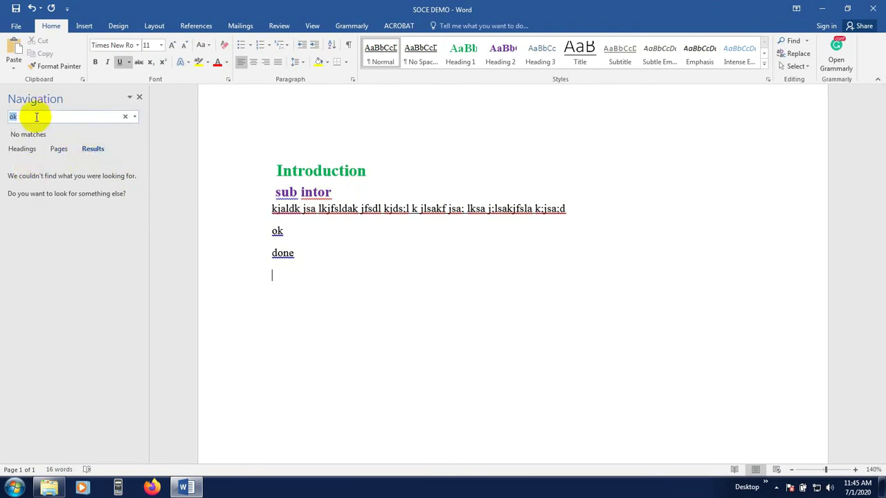
# Clear the 'ok' search and close the Navigation pane
pyautogui.click(125, 116)
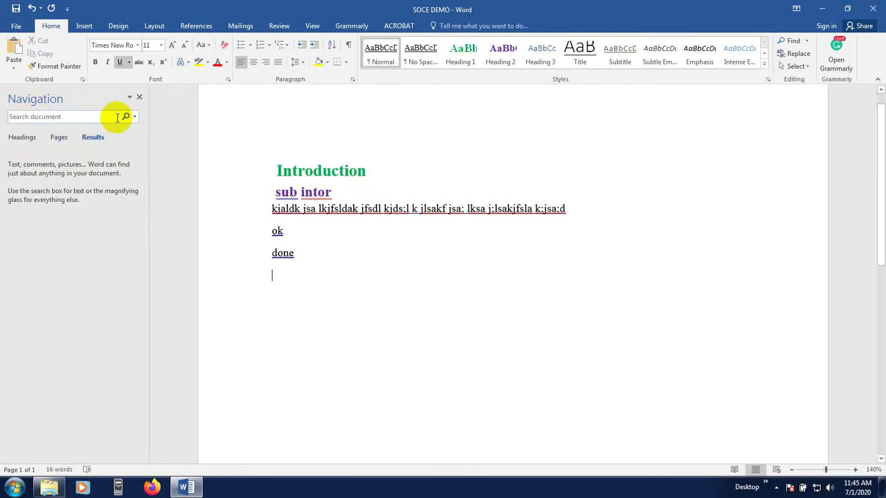
pyautogui.click(64, 113)
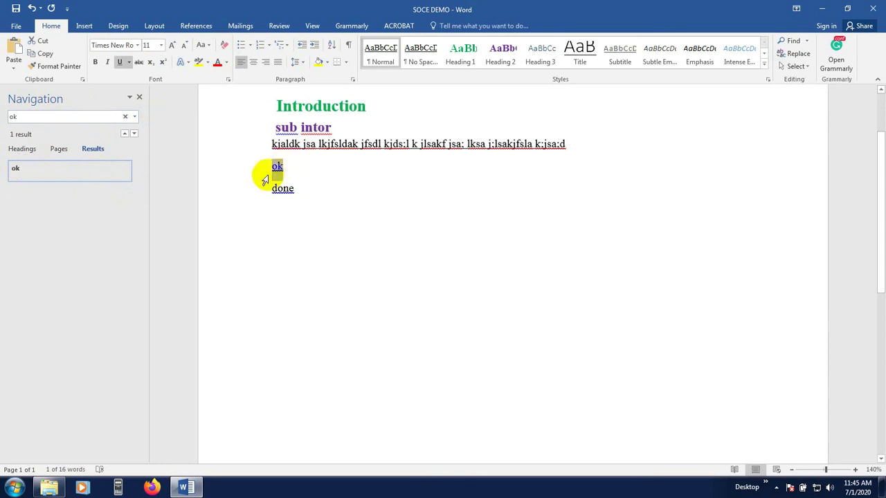
pyautogui.click(134, 117)
pyautogui.click(99, 125)
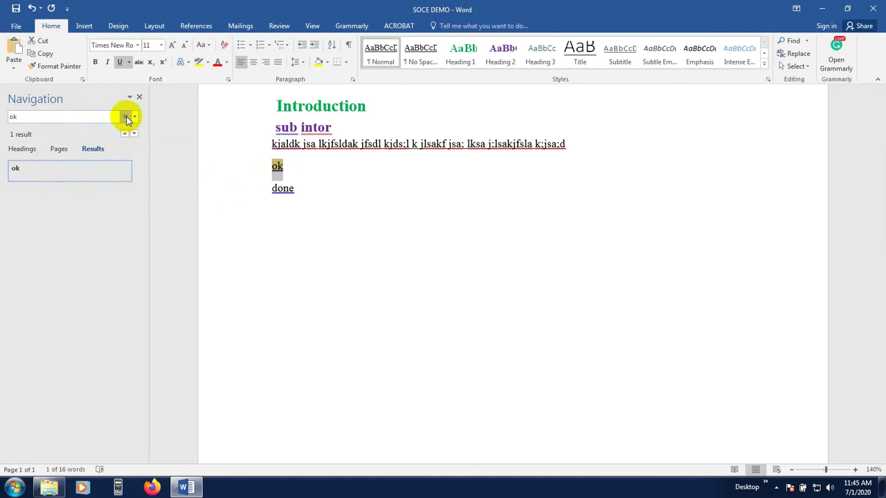
pyautogui.click(125, 117)
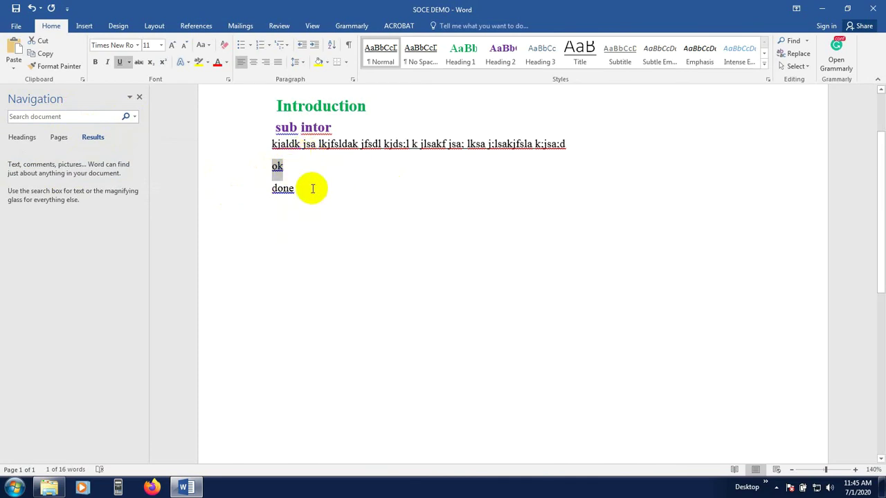
pyautogui.click(139, 97)
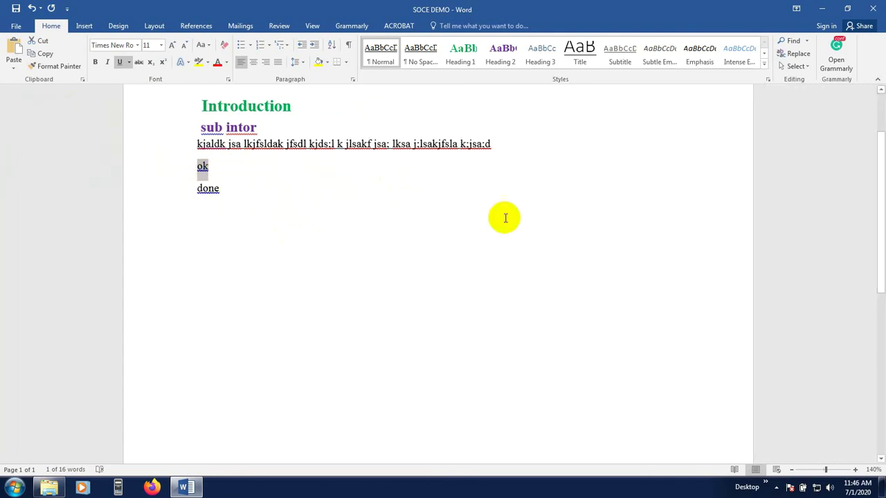
# Replace all 'ok' with 'yes' in Find and Replace, confirming the 1 replacement
pyautogui.click(797, 53)
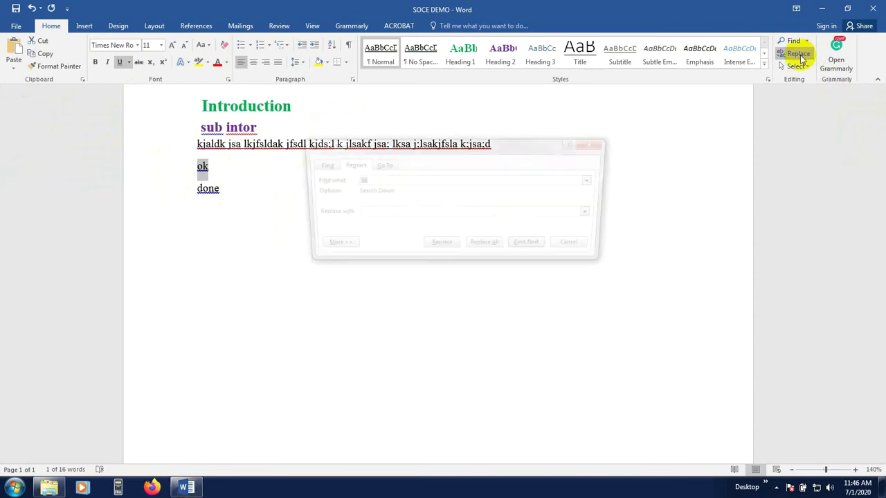
pyautogui.moveTo(446, 150); pyautogui.dragTo(592, 150)
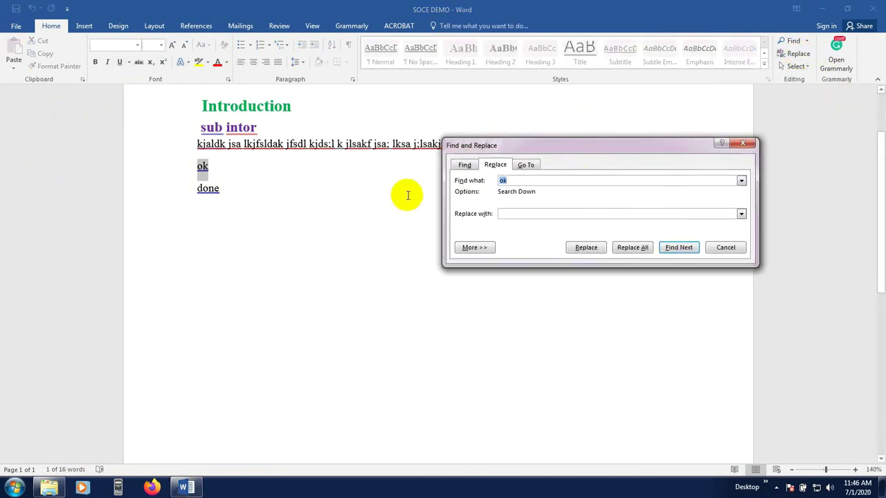
pyautogui.click(514, 181)
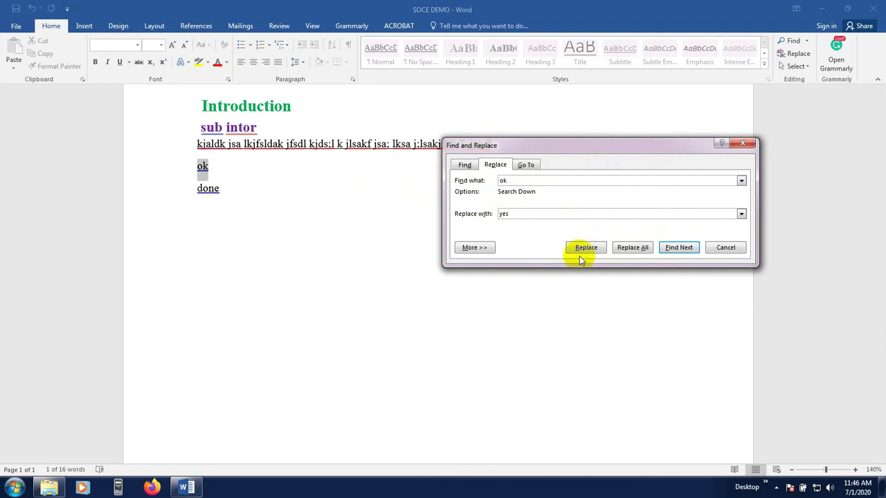
pyautogui.click(635, 249)
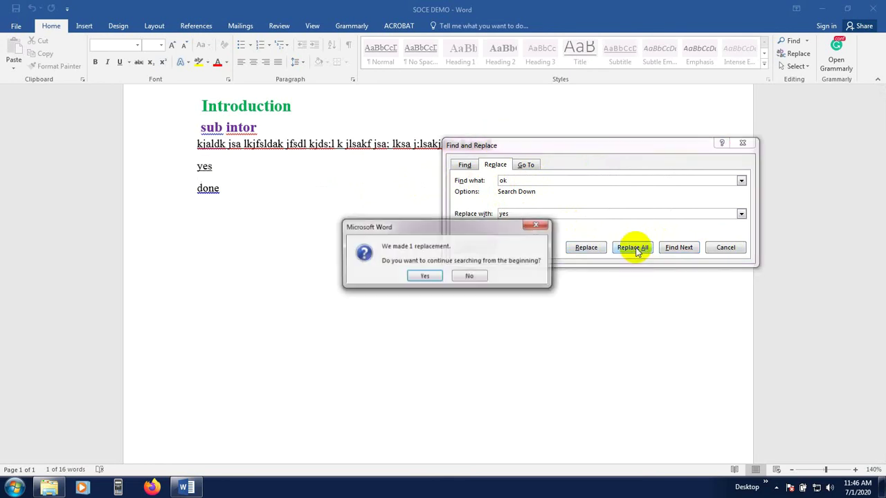
pyautogui.click(425, 276)
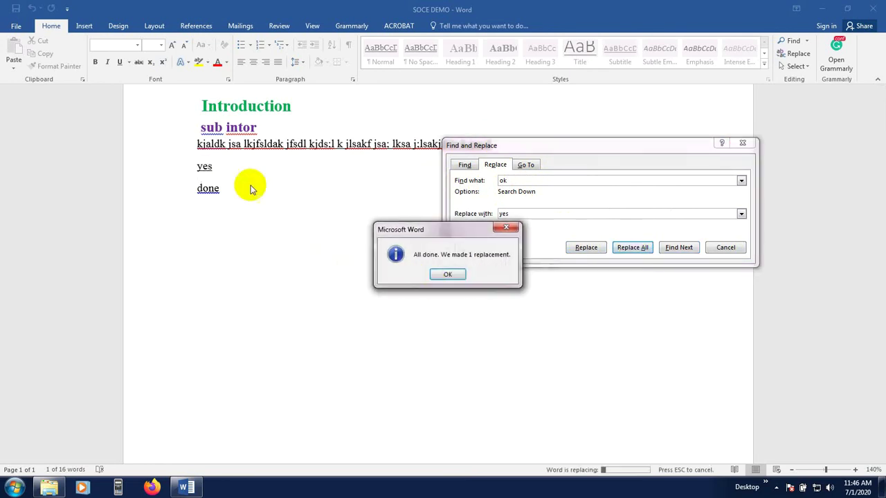
pyautogui.click(451, 275)
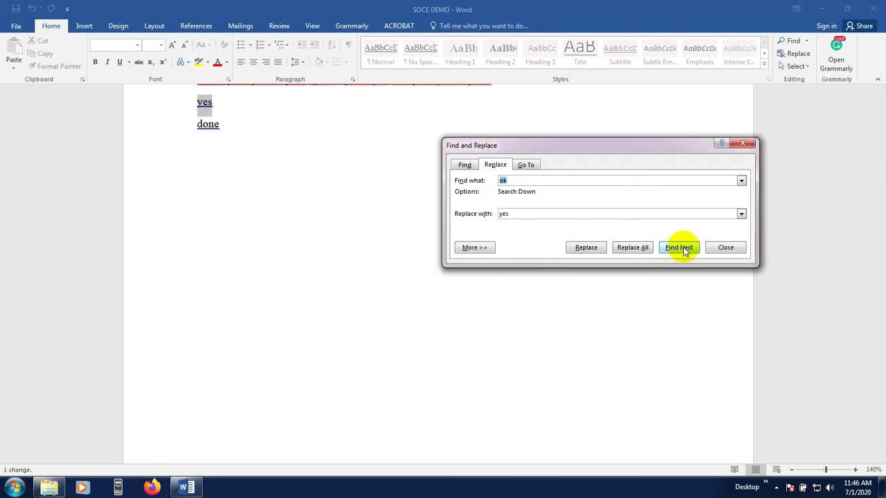
pyautogui.click(725, 247)
# Select the word 'yes' and its whole line in the document
pyautogui.scroll(2, 312, 232)
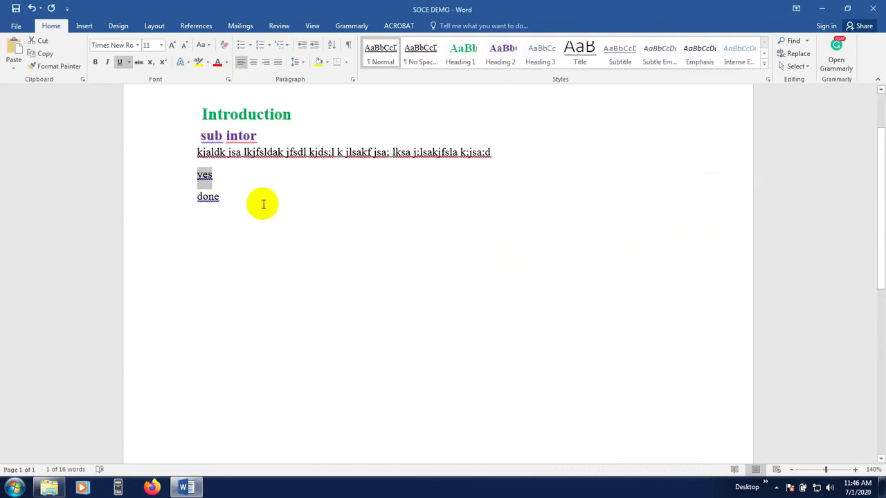
pyautogui.click(261, 200)
pyautogui.doubleClick(204, 176)
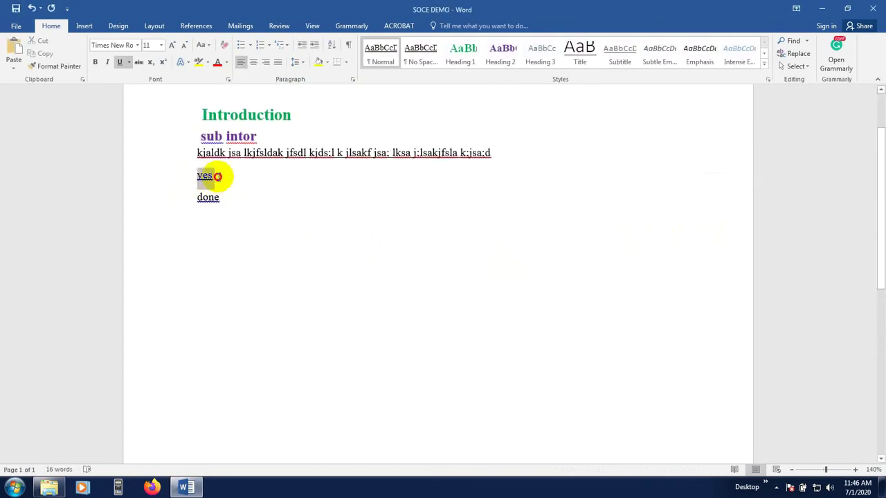
pyautogui.click(178, 179)
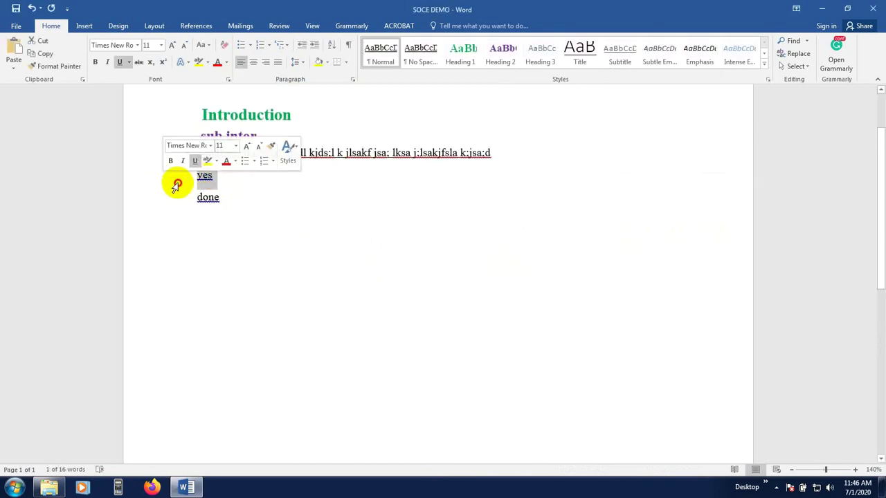
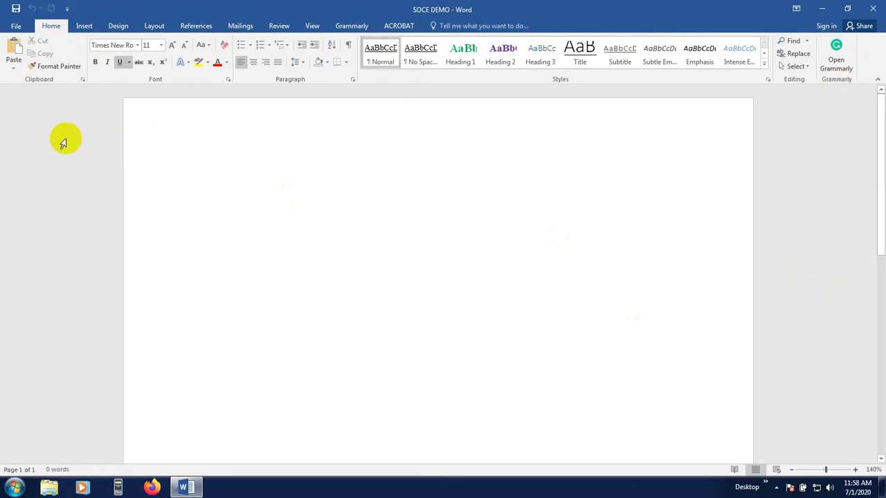
# Show the built-in cover page designs (Austin, Banded, Facet) from the Insert ribbon
pyautogui.click(84, 28)
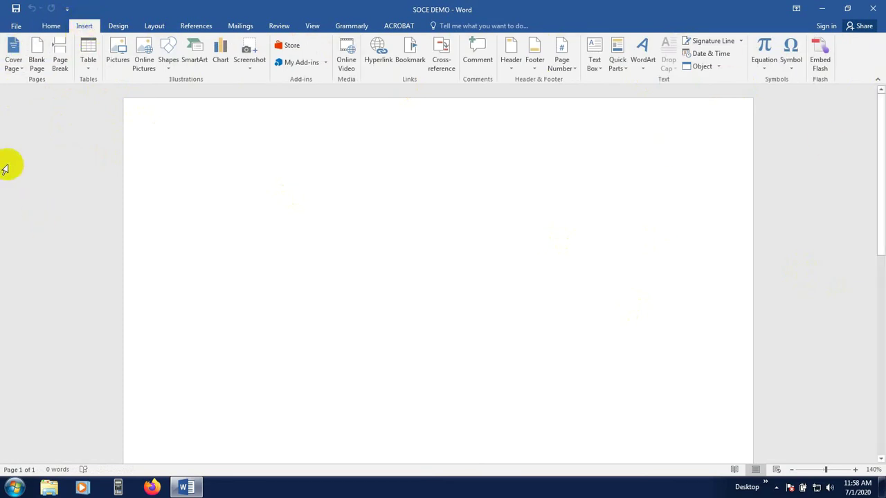
pyautogui.click(20, 72)
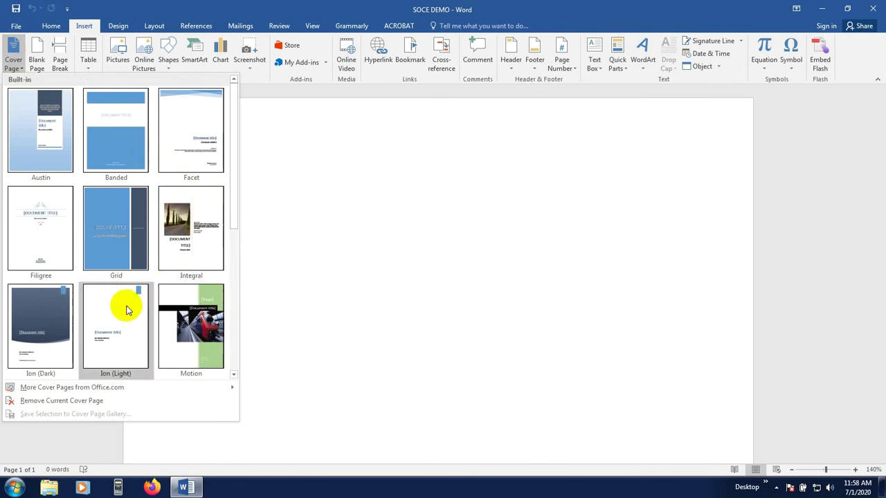
# Browse the cover page designs and insert the Integral cover page
pyautogui.click(112, 225)
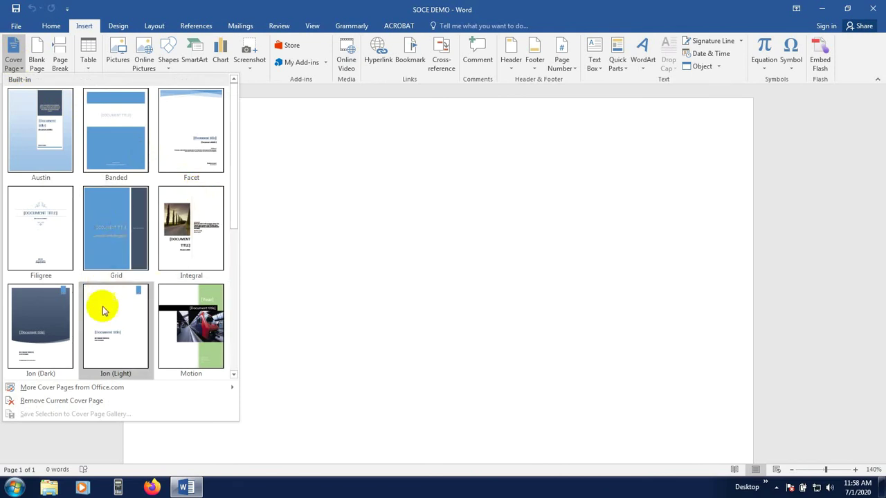
pyautogui.scroll(-3, 123, 168)
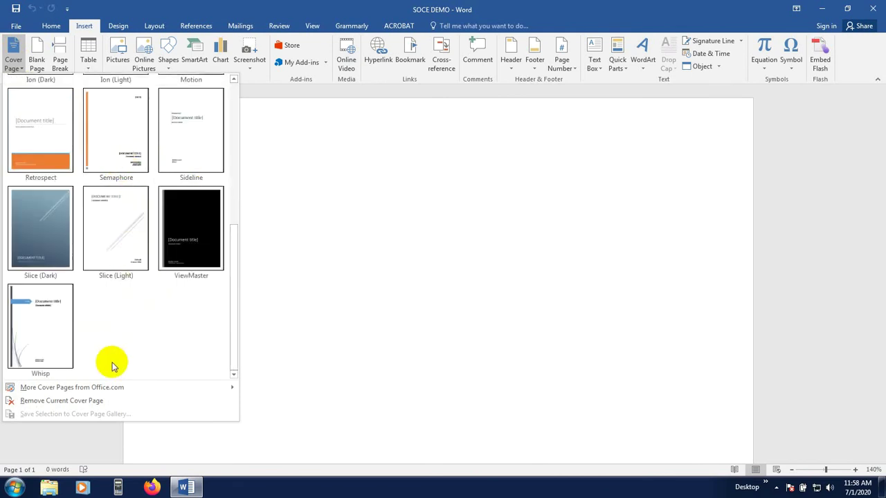
pyautogui.scroll(4, 152, 318)
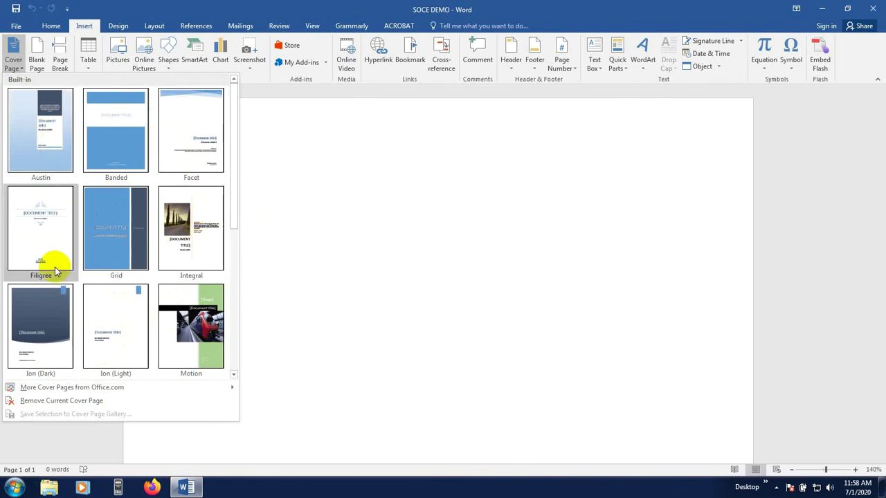
pyautogui.scroll(-3, 204, 272)
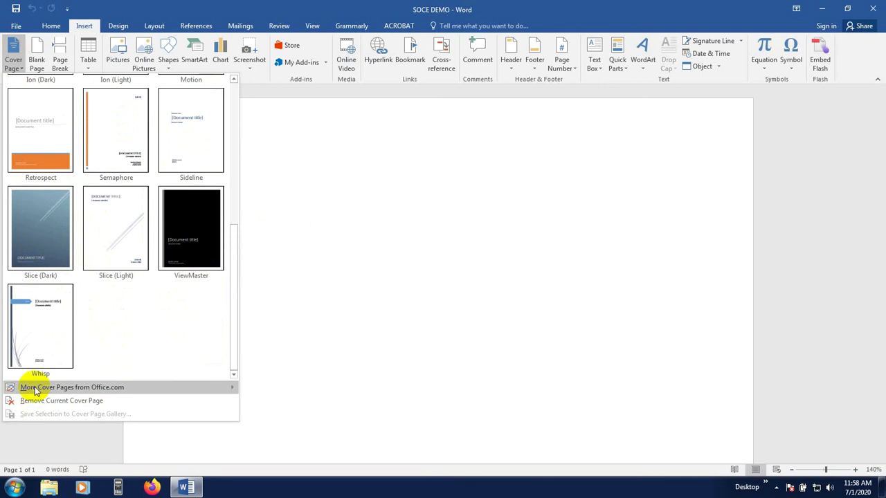
pyautogui.moveTo(36, 394)
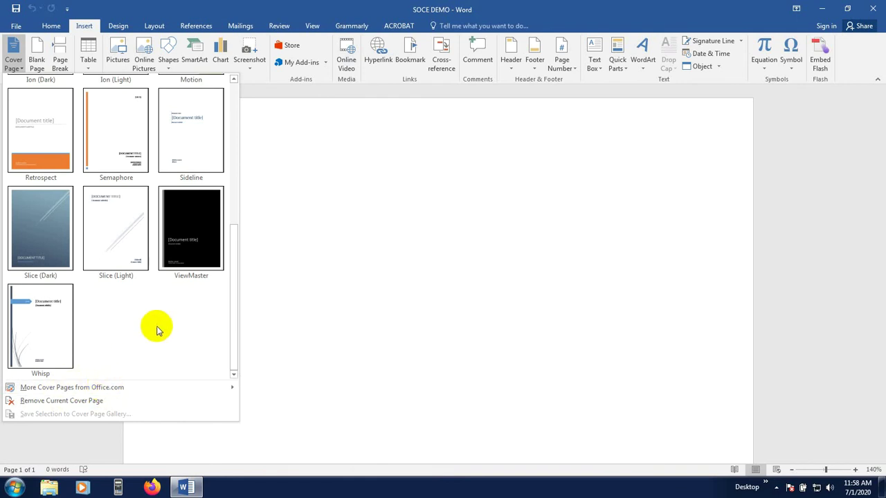
pyautogui.scroll(3, 158, 326)
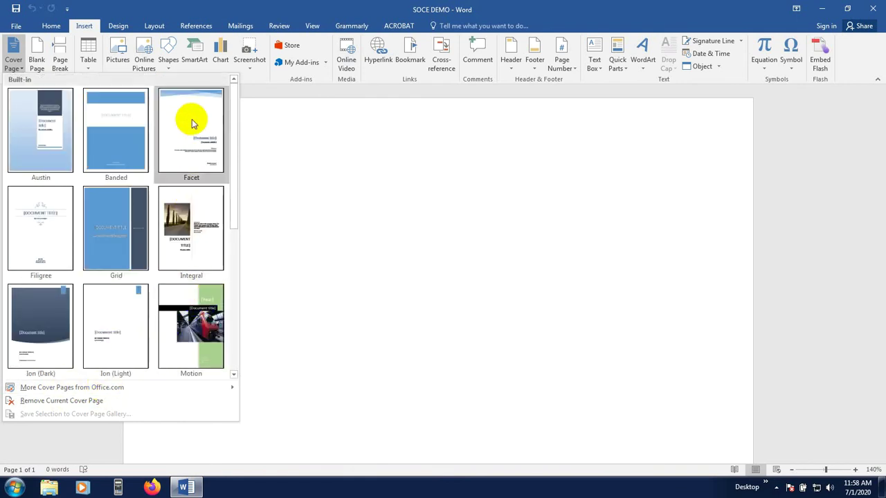
pyautogui.scroll(-3, 94, 277)
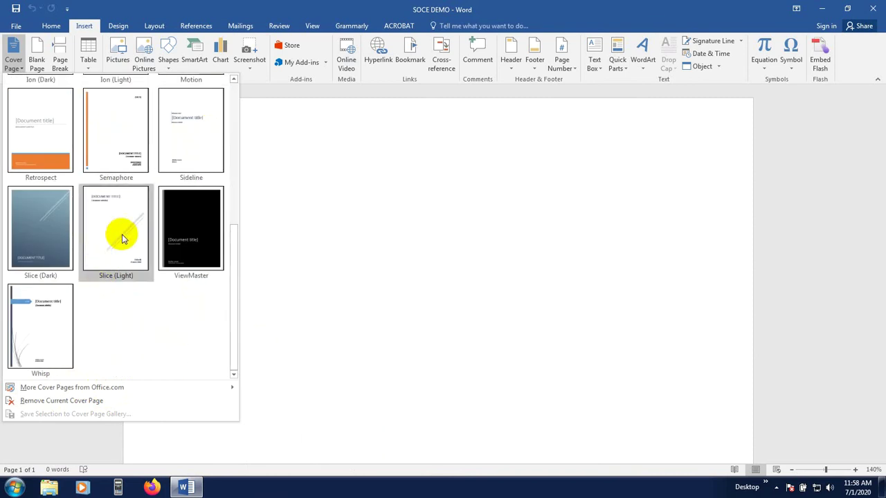
pyautogui.scroll(3, 188, 193)
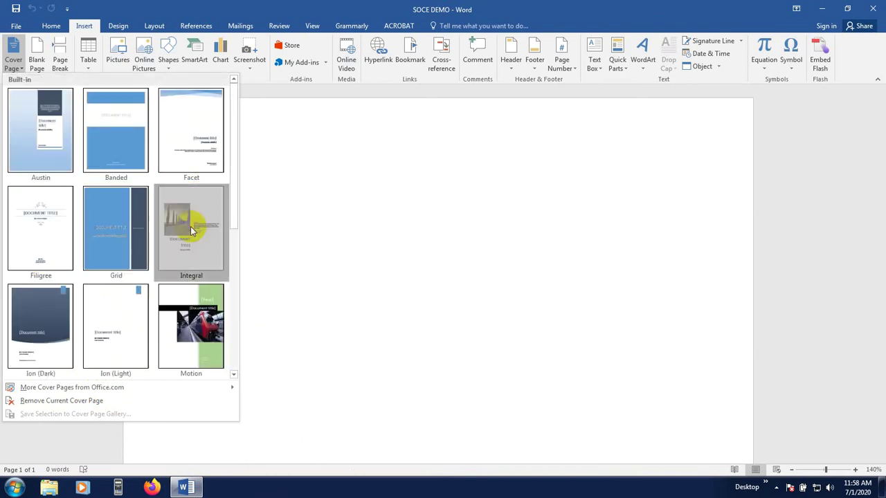
pyautogui.click(191, 231)
# Zoom out to view whole pages of the cover, then return to 100% single page
pyautogui.scroll(-5, 293, 261)
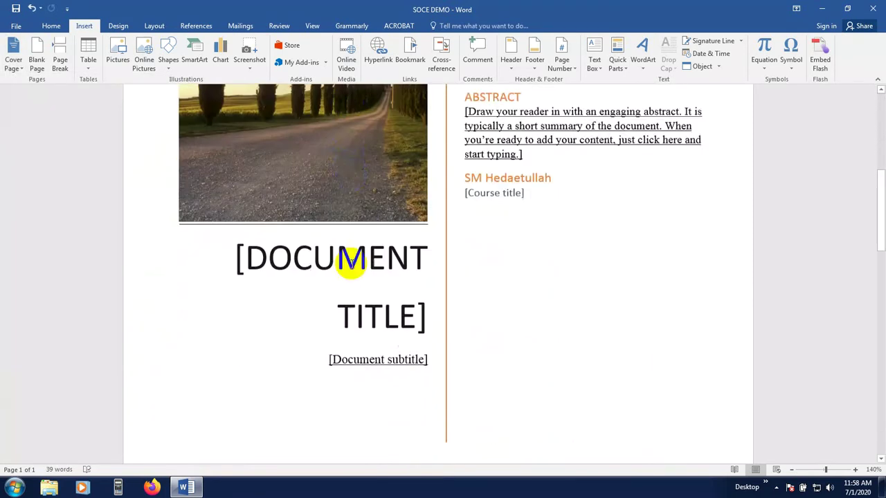
pyautogui.scroll(-5, 387, 270)
pyautogui.click(791, 470)
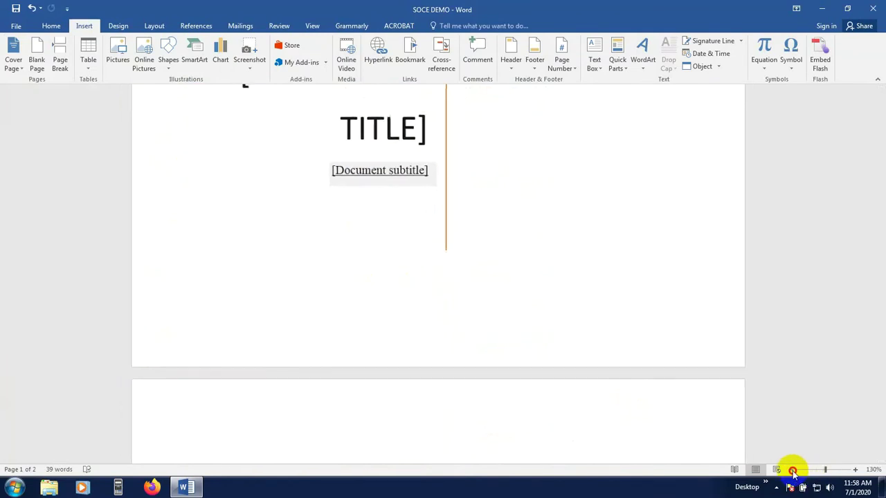
pyautogui.click(791, 470)
pyautogui.click(791, 470)
pyautogui.click(791, 470)
pyautogui.click(792, 470)
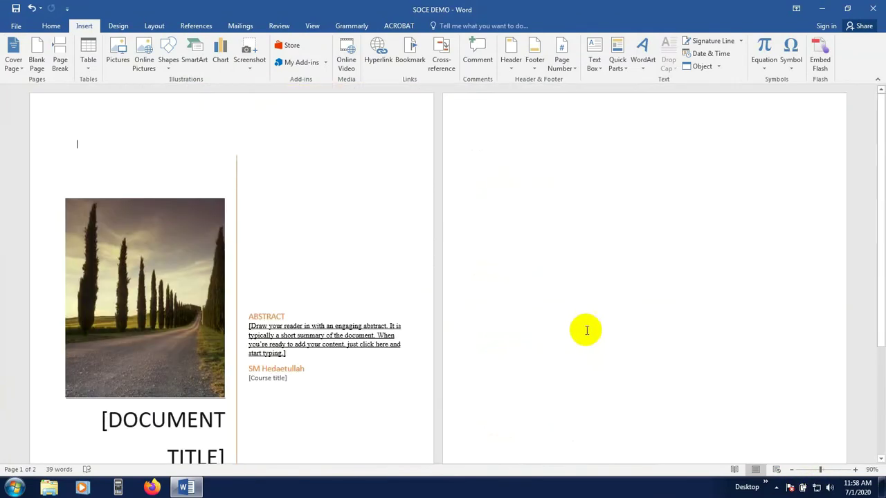
pyautogui.scroll(-3, 480, 307)
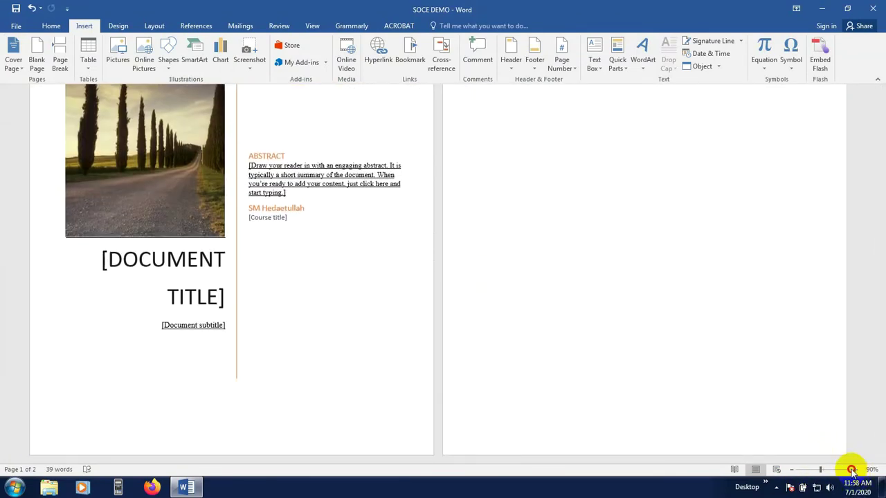
pyautogui.click(855, 469)
pyautogui.scroll(3, 499, 253)
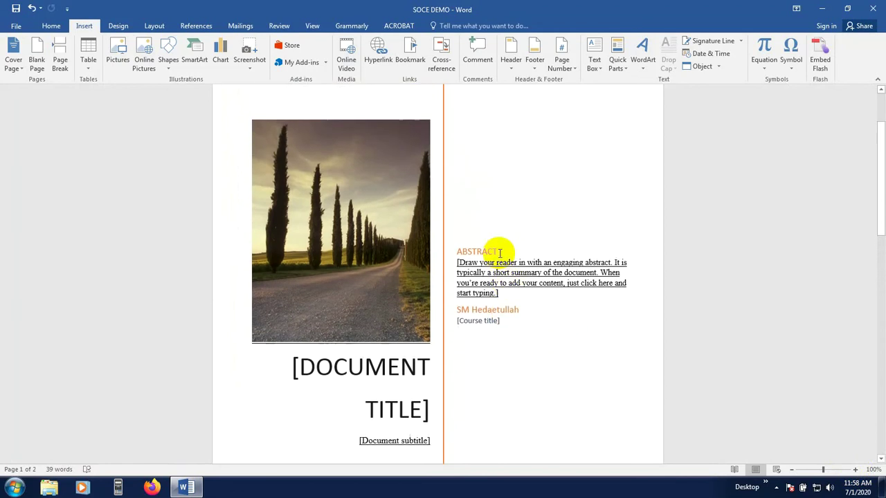
pyautogui.scroll(3, 459, 150)
pyautogui.scroll(-2, 336, 233)
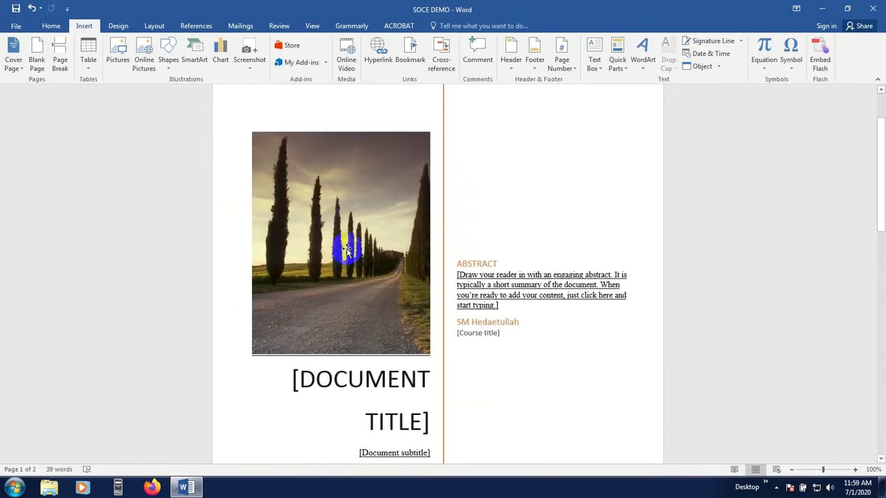
# Check the road photo, title, subtitle, abstract, author name and course title placeholders
pyautogui.click(347, 250)
pyautogui.scroll(-1, 339, 223)
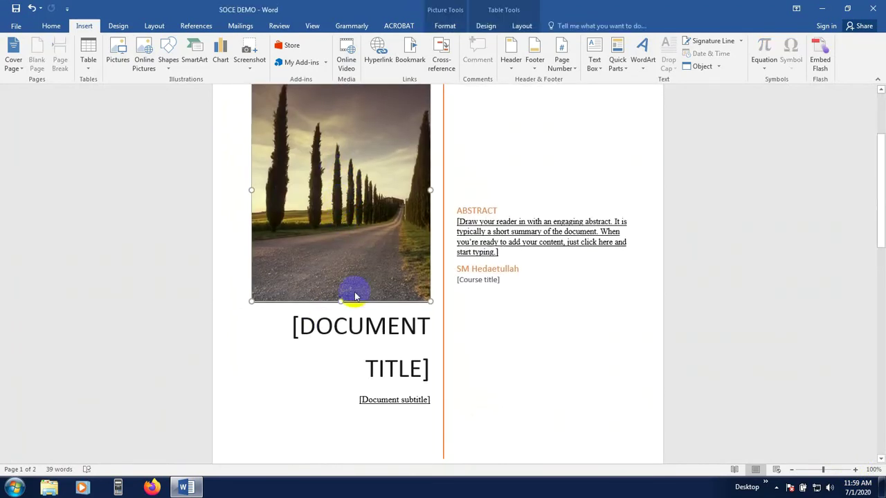
pyautogui.click(385, 326)
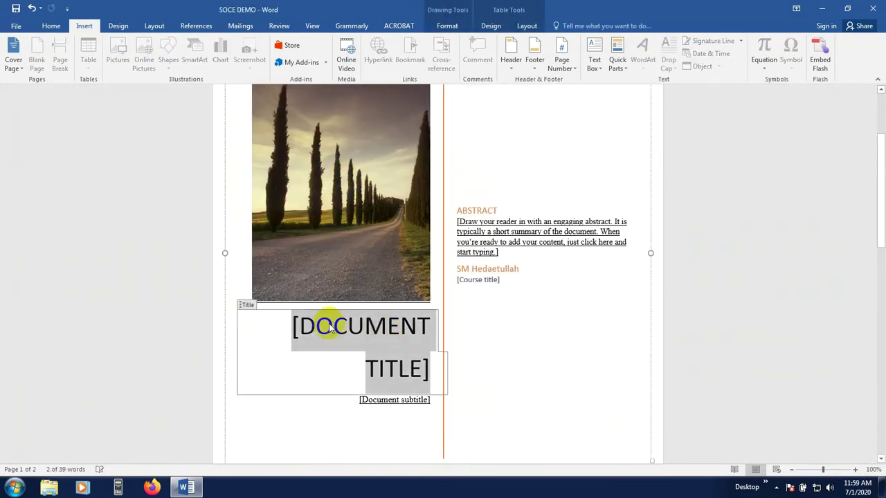
pyautogui.click(410, 399)
pyautogui.scroll(-1, 501, 367)
pyautogui.scroll(2, 500, 366)
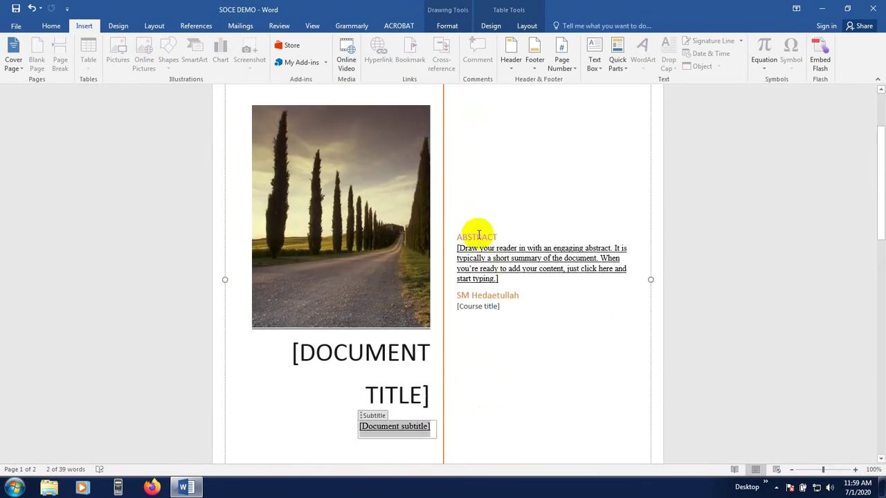
pyautogui.click(475, 254)
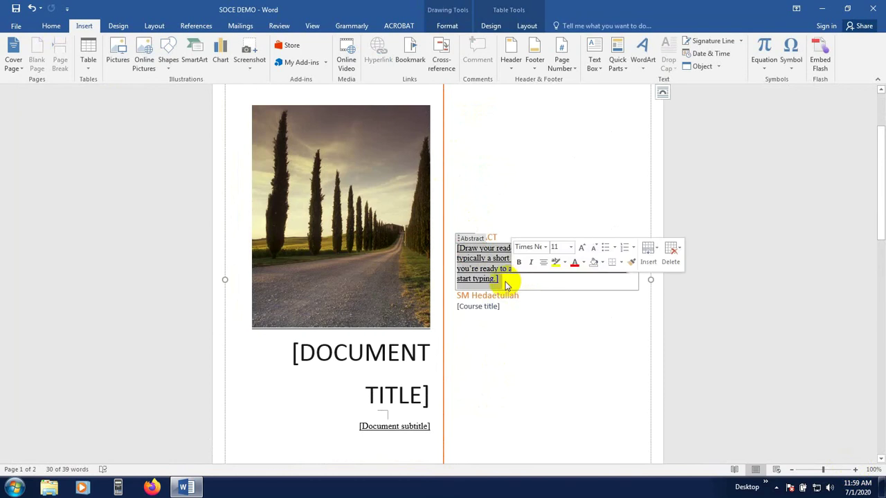
pyautogui.click(487, 335)
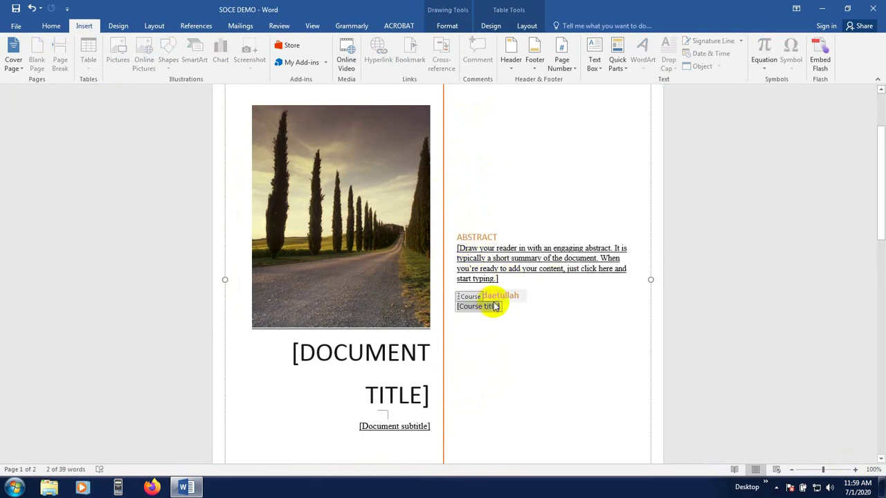
pyautogui.click(520, 296)
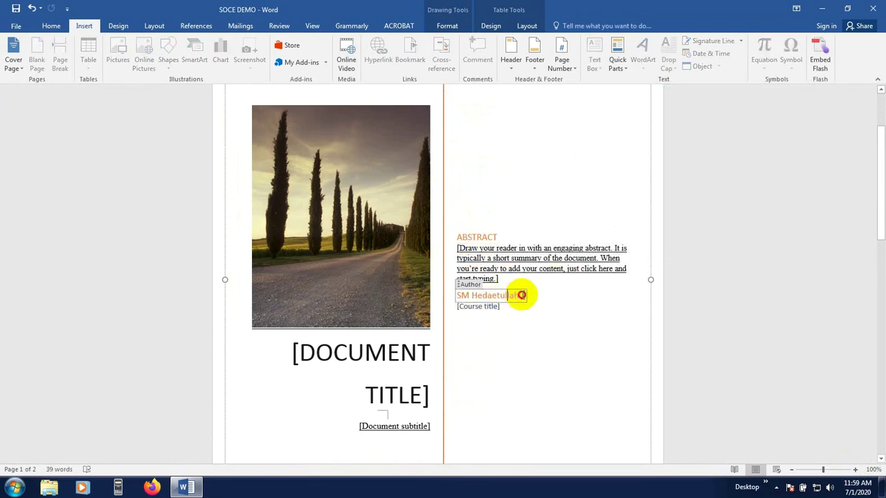
pyautogui.moveTo(523, 296); pyautogui.dragTo(458, 295)
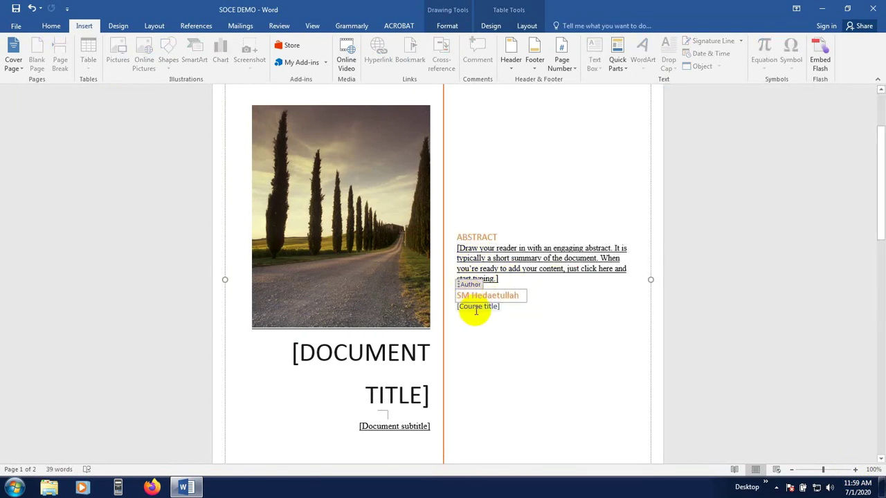
pyautogui.click(477, 310)
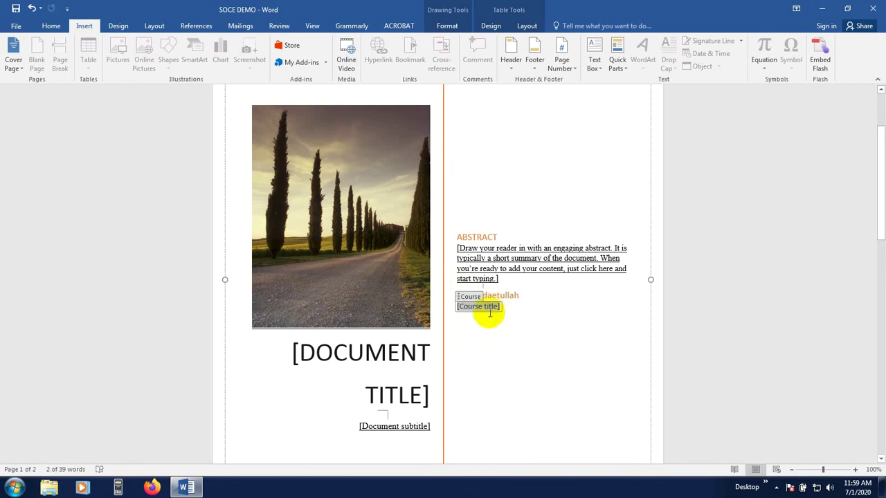
# Reselect the cover photo, then deselect it and return to the top of the cover
pyautogui.scroll(3, 525, 336)
pyautogui.scroll(-9, 515, 277)
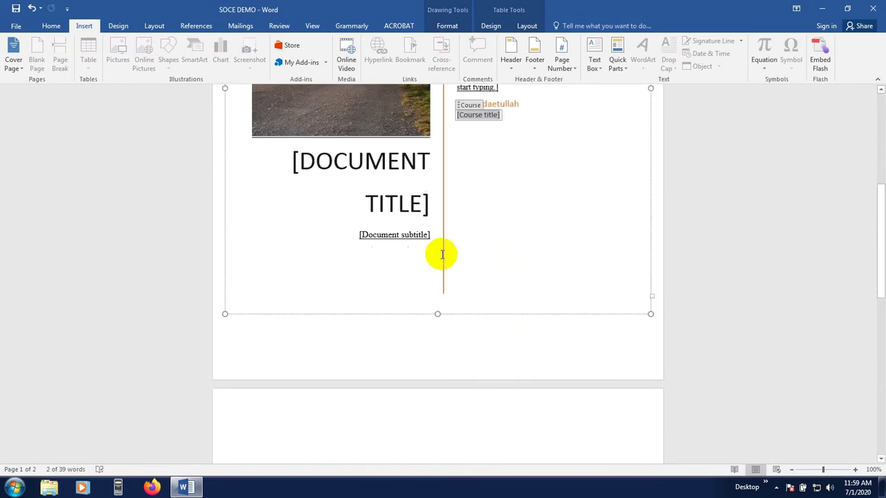
pyautogui.scroll(8, 475, 307)
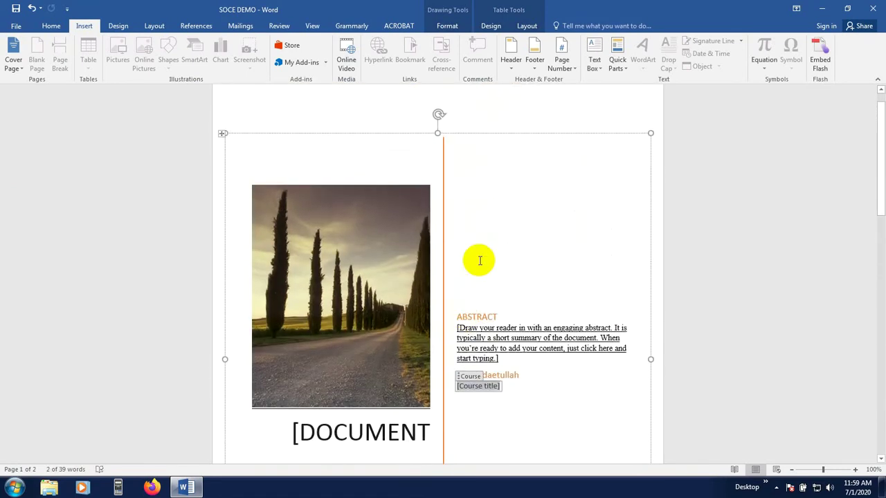
pyautogui.scroll(-5, 352, 297)
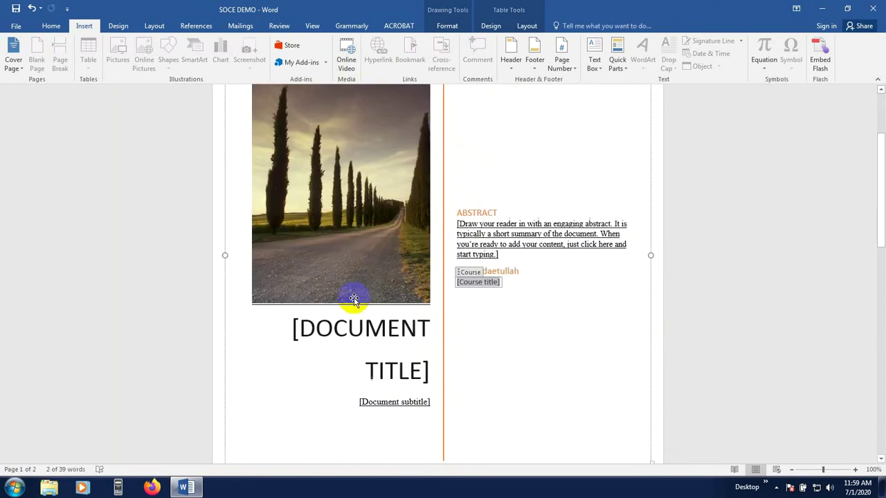
pyautogui.scroll(6, 339, 321)
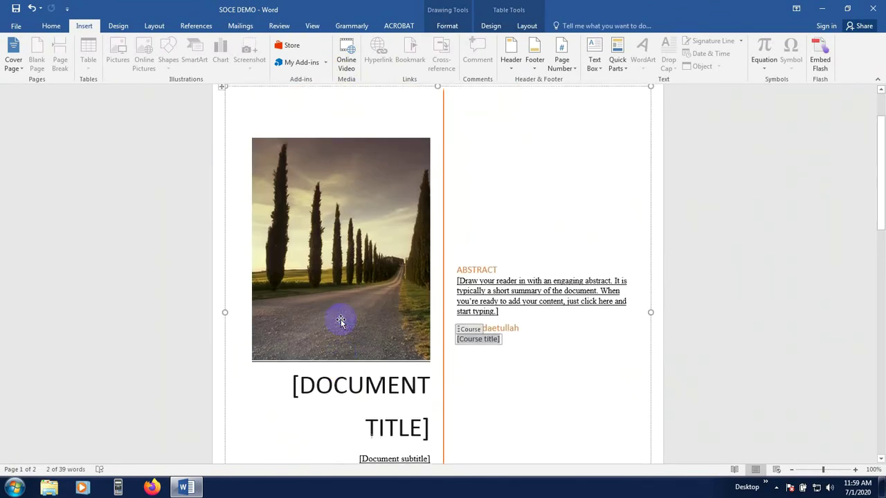
pyautogui.click(407, 213)
pyautogui.scroll(-8, 415, 200)
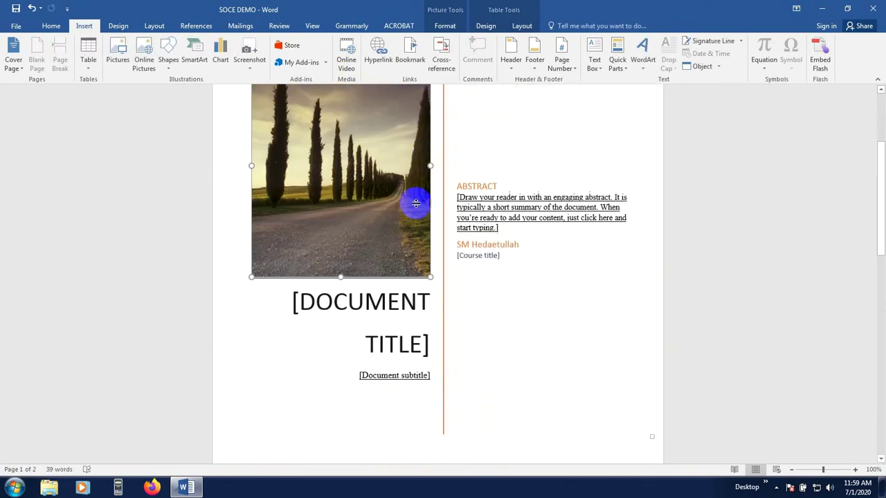
pyautogui.click(277, 270)
pyautogui.scroll(7, 273, 270)
pyautogui.scroll(-3, 326, 263)
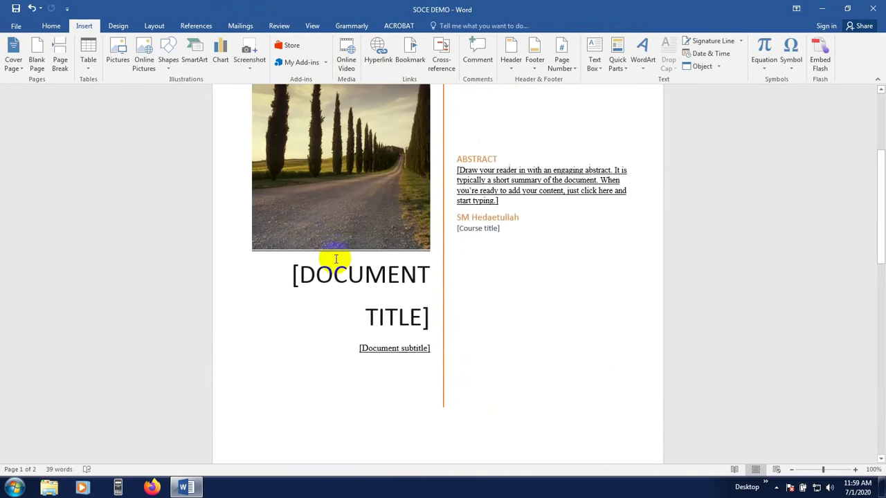
pyautogui.scroll(5, 332, 257)
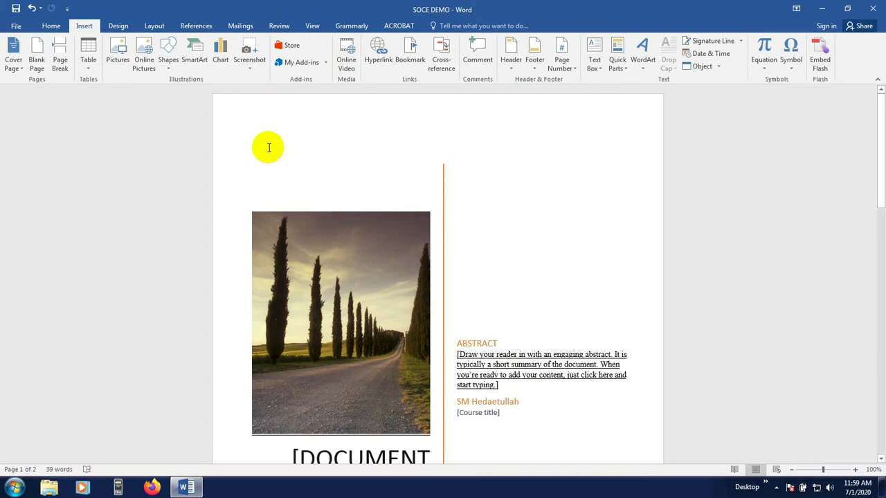
# Insert a page break so a second page follows the Integral cover page
pyautogui.click(64, 47)
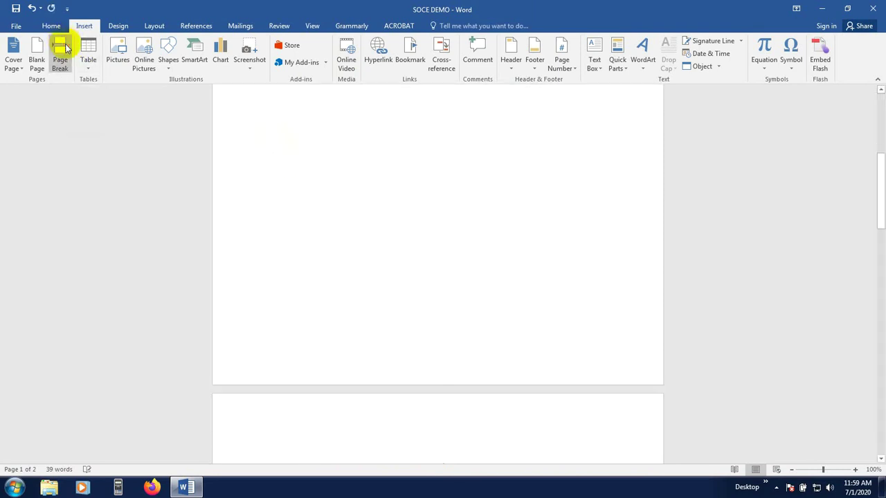
pyautogui.scroll(-5, 329, 288)
pyautogui.scroll(-1, 296, 323)
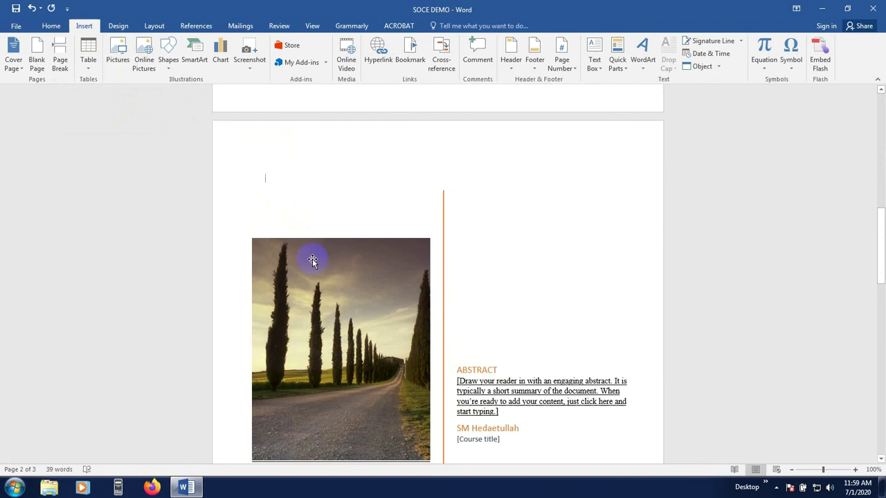
pyautogui.scroll(-3, 312, 291)
pyautogui.scroll(10, 321, 345)
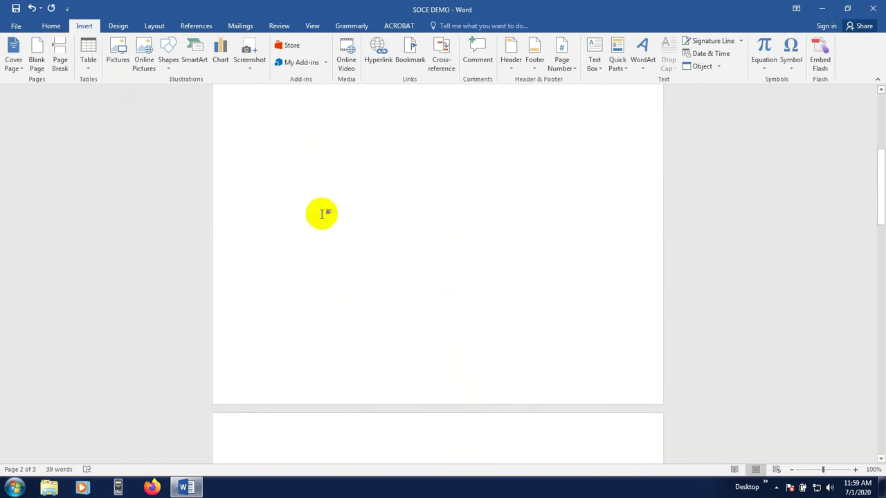
pyautogui.scroll(7, 321, 214)
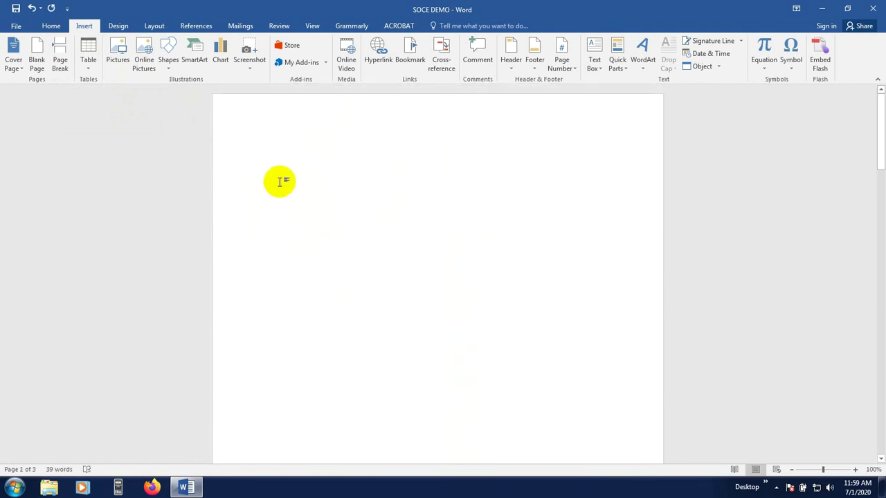
pyautogui.scroll(-15, 300, 295)
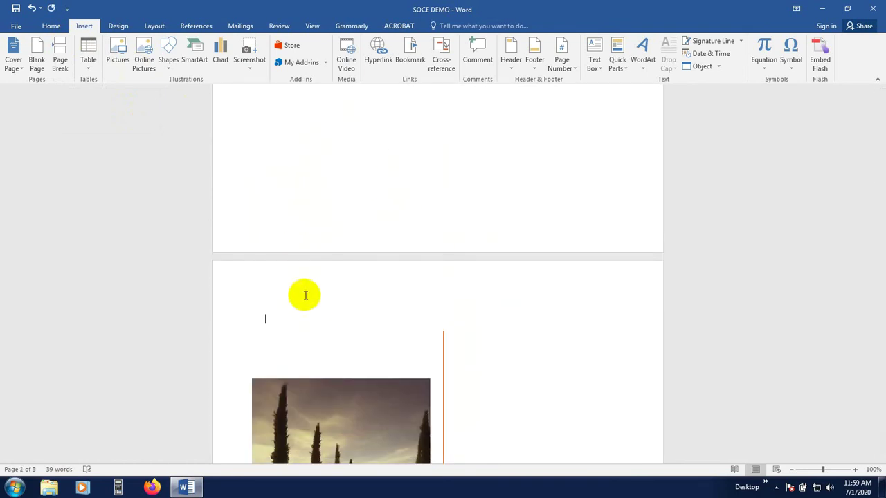
pyautogui.scroll(-6, 305, 295)
pyautogui.scroll(2, 378, 298)
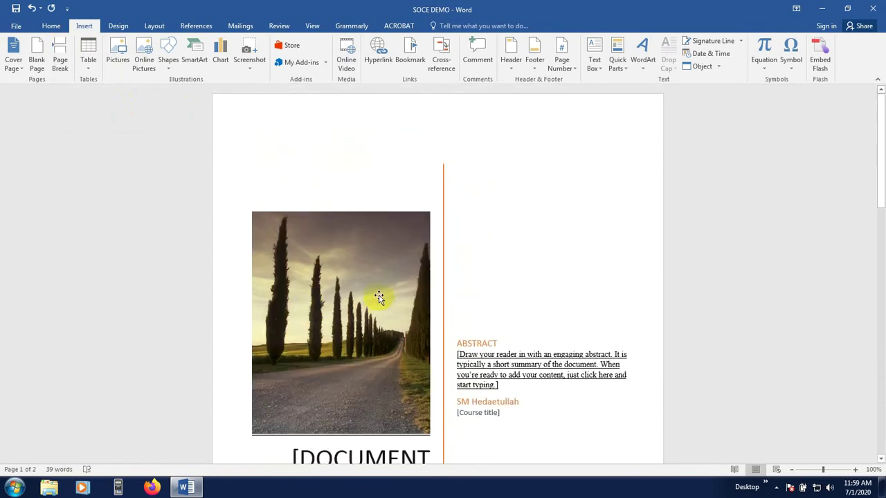
pyautogui.scroll(-10, 322, 309)
pyautogui.scroll(8, 276, 251)
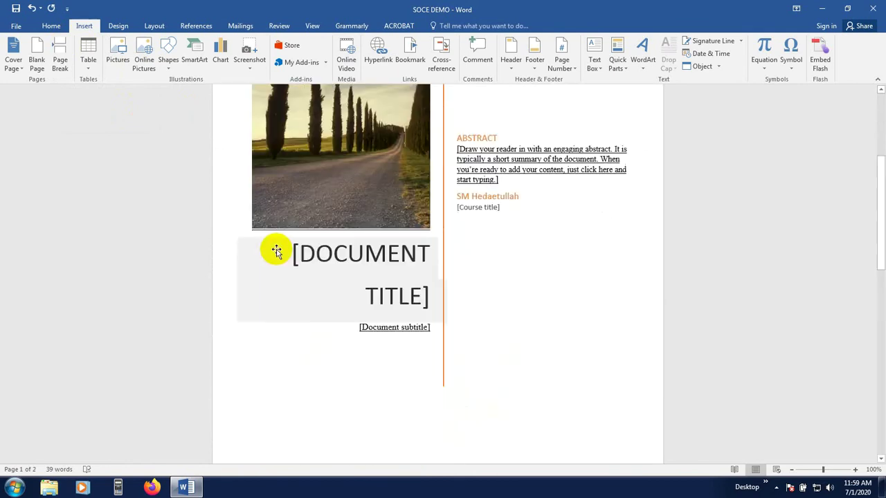
pyautogui.scroll(-8, 271, 323)
# Open the cover page footer, then close header and footer editing on page 2
pyautogui.doubleClick(263, 242)
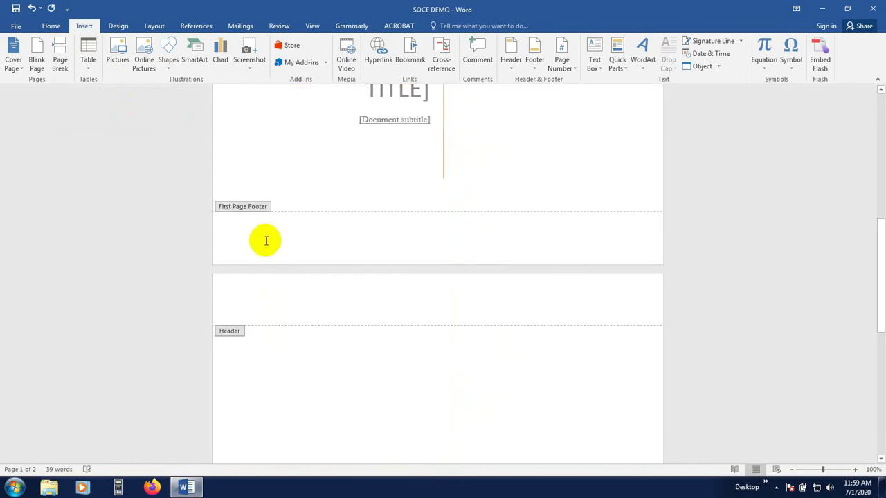
pyautogui.doubleClick(263, 193)
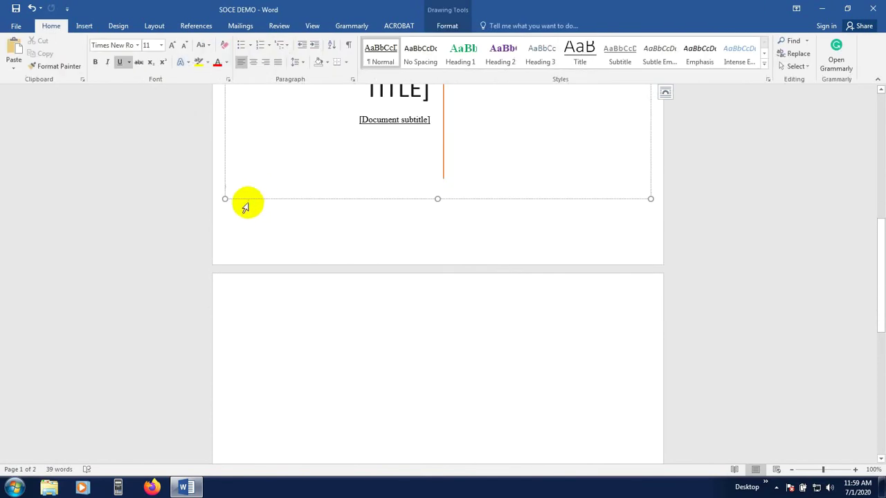
pyautogui.click(241, 203)
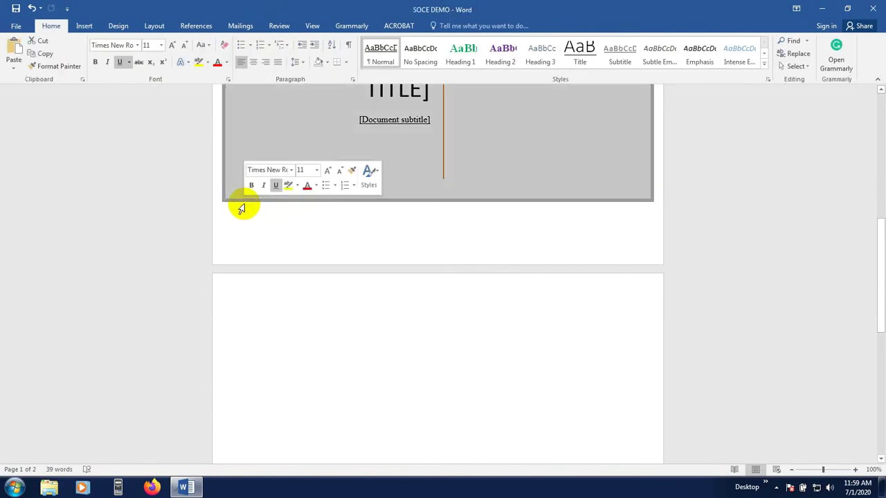
pyautogui.doubleClick(285, 215)
pyautogui.scroll(-3, 321, 256)
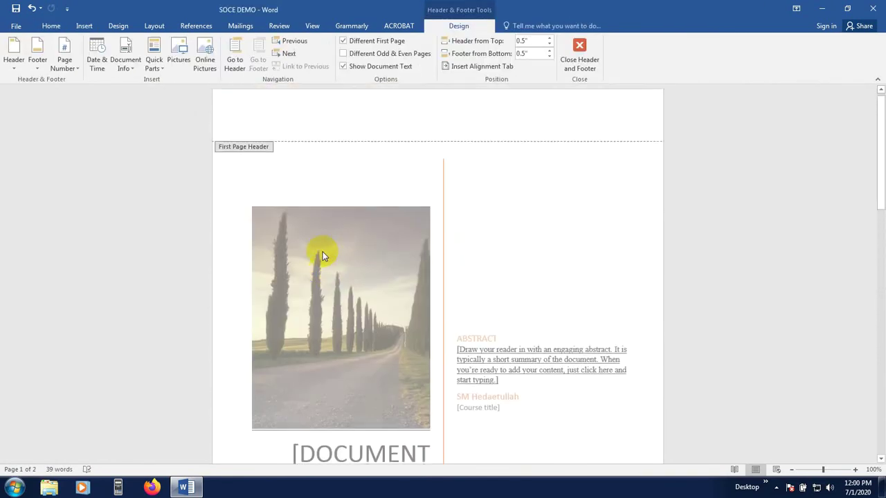
pyautogui.scroll(3, 323, 257)
pyautogui.scroll(-2, 336, 263)
pyautogui.click(284, 412)
pyautogui.doubleClick(283, 412)
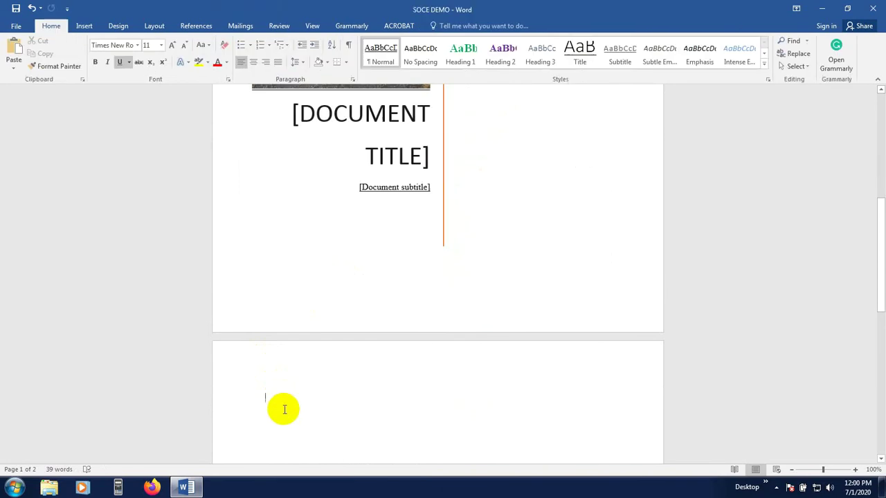
# Show the Insert ribbon with the blank second page in view
pyautogui.scroll(-3, 325, 249)
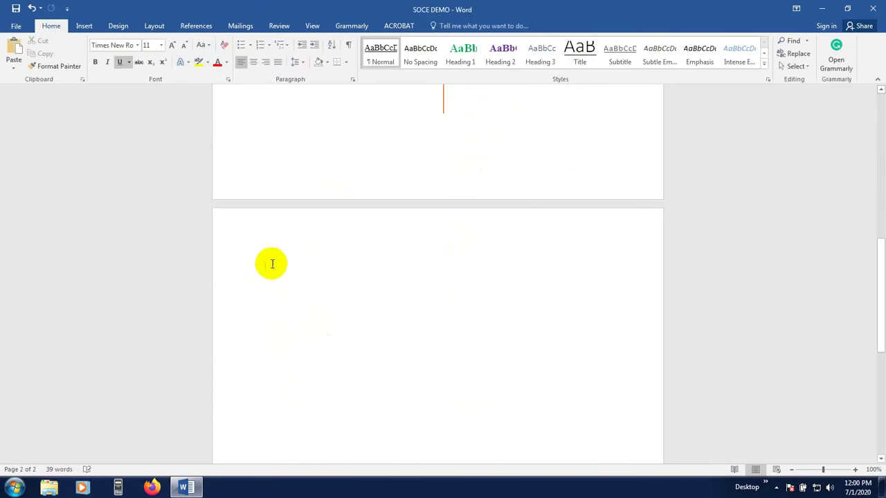
pyautogui.click(85, 25)
pyautogui.scroll(1, 310, 352)
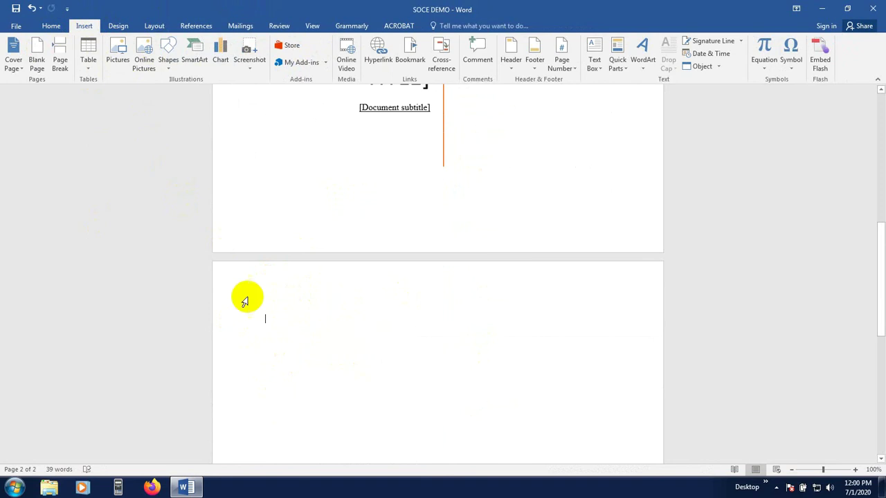
# Open the Insert Table settings, cancel without inserting, and reopen the Table menu
pyautogui.click(88, 61)
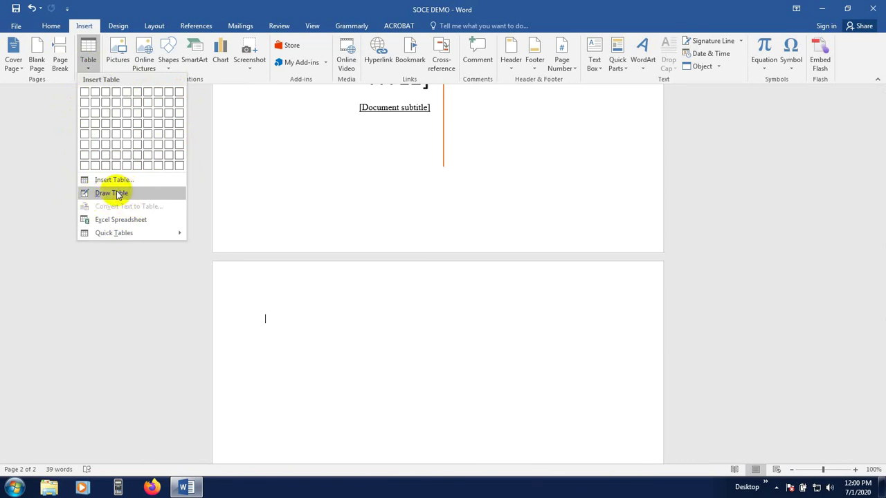
pyautogui.click(102, 182)
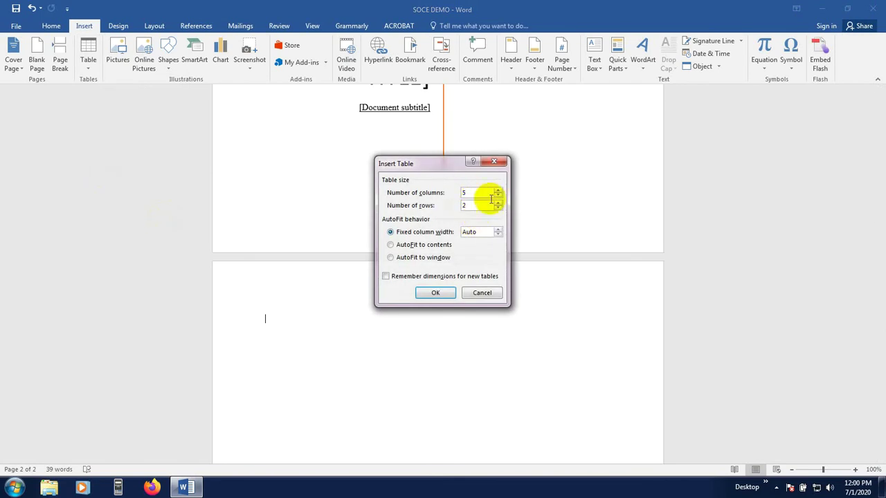
pyautogui.moveTo(492, 194); pyautogui.dragTo(405, 202)
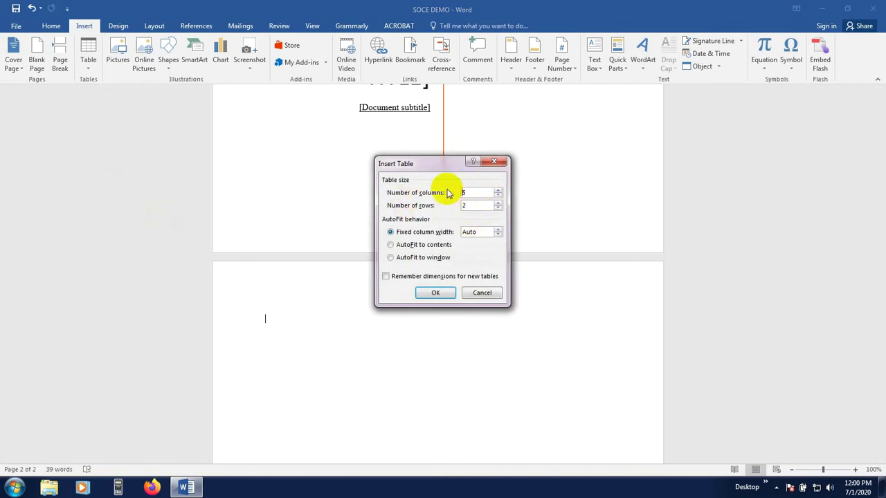
pyautogui.click(482, 293)
pyautogui.click(87, 56)
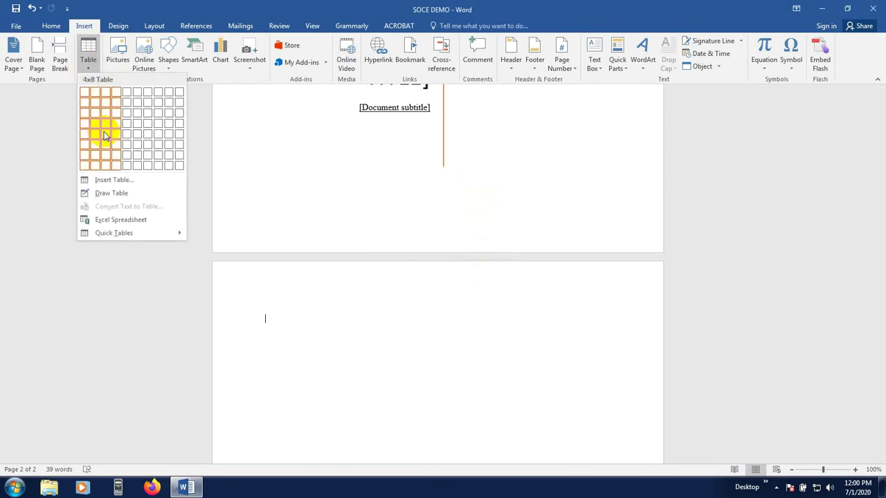
pyautogui.click(224, 296)
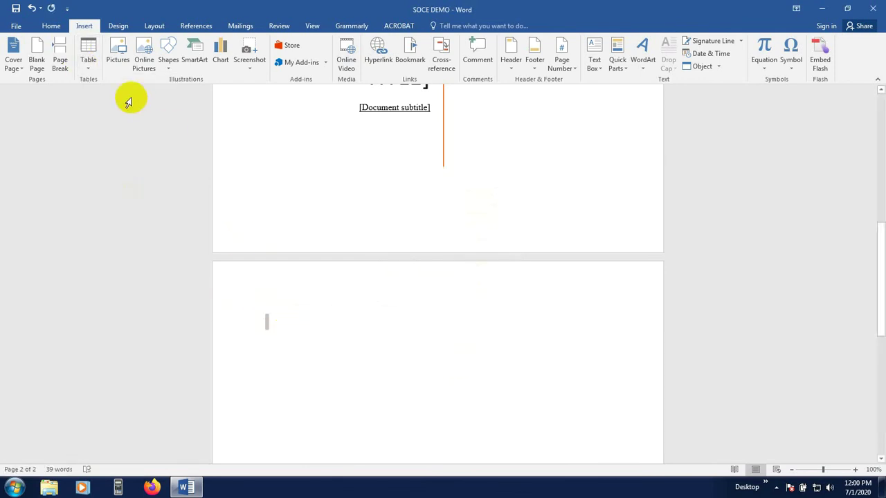
pyautogui.click(88, 56)
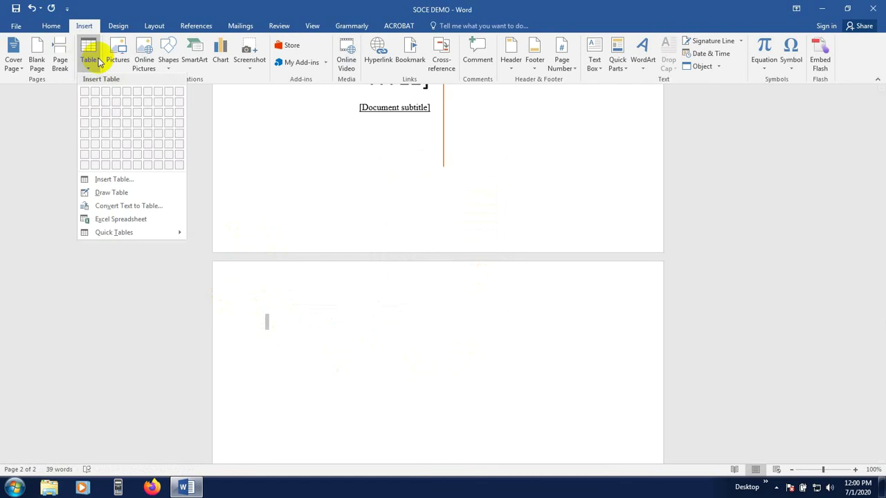
# Draw a one-column, two-row table across page 2 using Draw Table
pyautogui.click(112, 194)
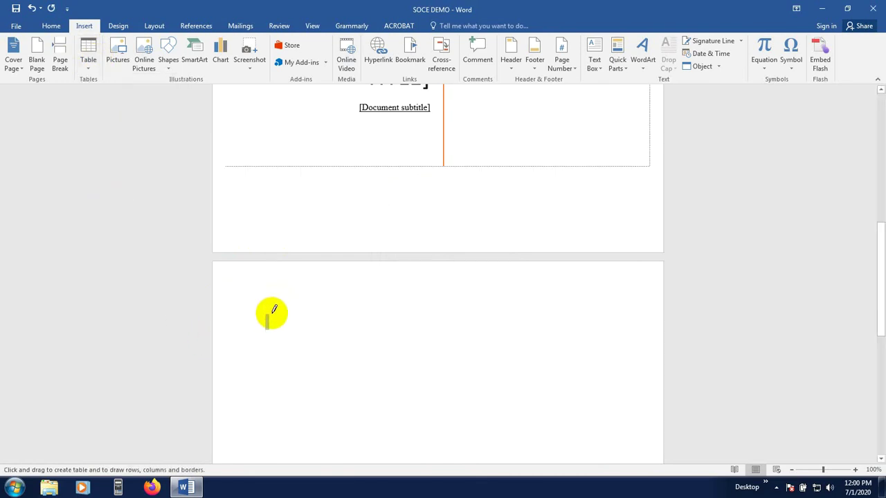
pyautogui.moveTo(272, 313)
pyautogui.mouseDown()
pyautogui.moveTo(312, 346)
pyautogui.moveTo(492, 352)
pyautogui.moveTo(604, 332)
pyautogui.mouseUp()
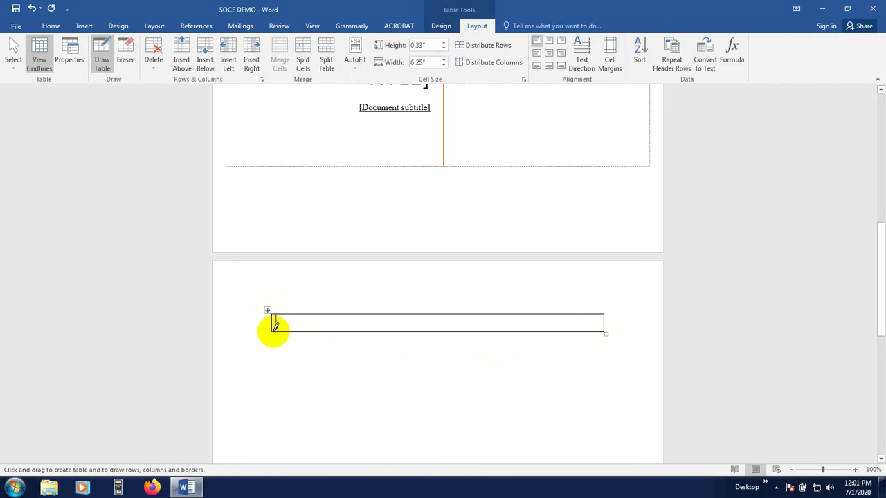
pyautogui.moveTo(273, 331)
pyautogui.mouseDown()
pyautogui.moveTo(285, 349)
pyautogui.moveTo(534, 364)
pyautogui.mouseUp()
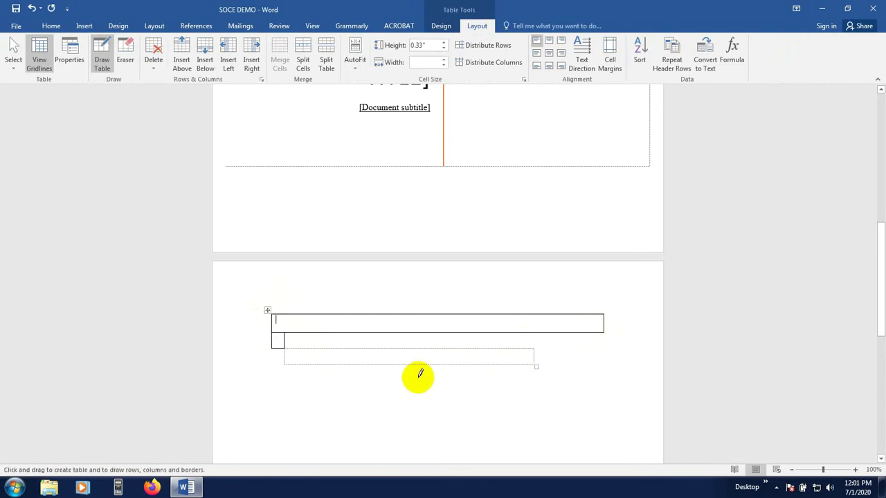
pyautogui.hotkey('ctrl', 'z')
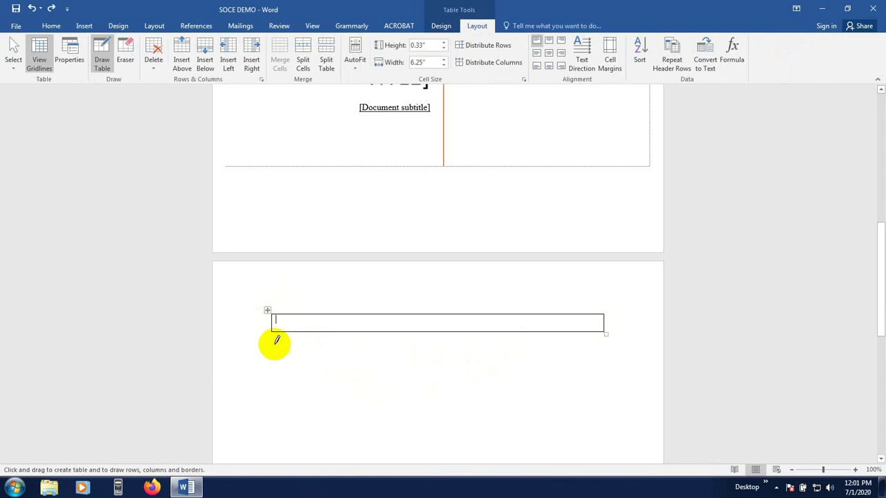
pyautogui.moveTo(272, 330)
pyautogui.mouseDown()
pyautogui.moveTo(478, 346)
pyautogui.moveTo(605, 339)
pyautogui.mouseUp()
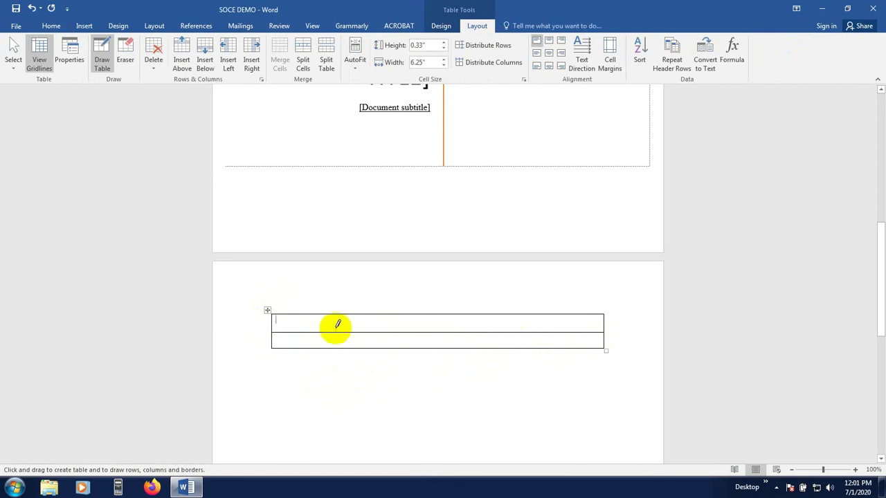
pyautogui.press('Escape')
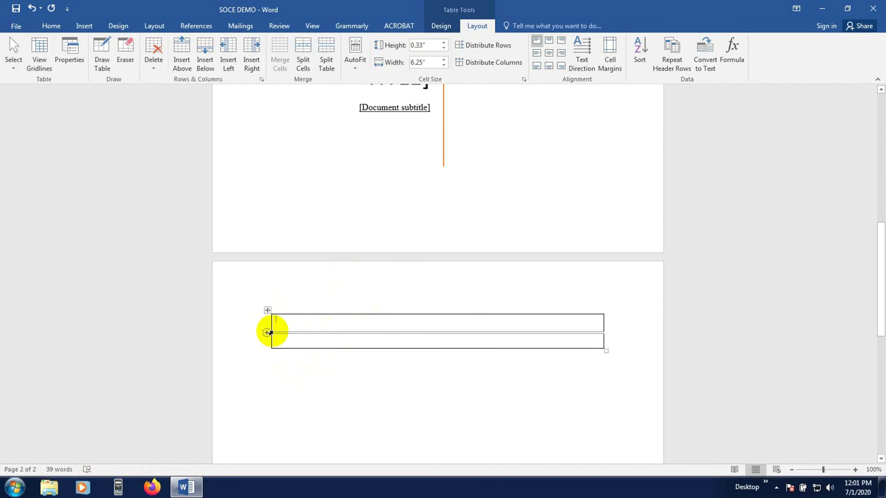
# Add rows with the insert-row control until the table has six rows
pyautogui.moveTo(266, 334)
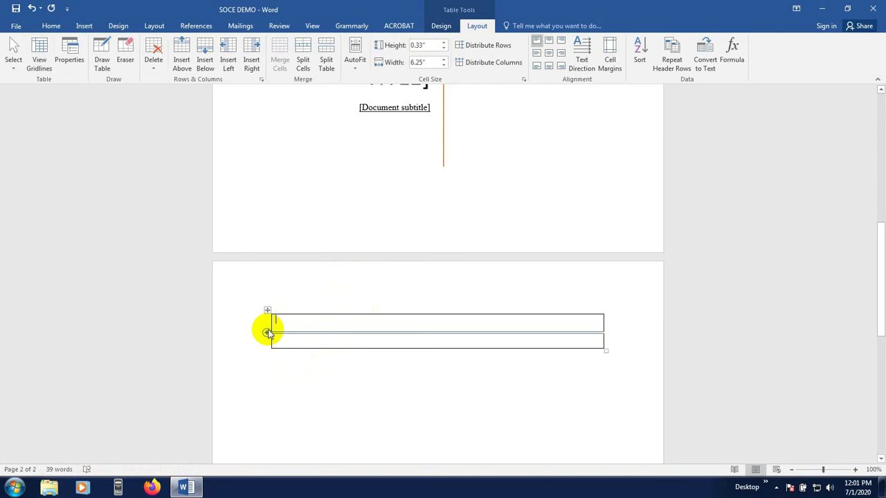
pyautogui.click(266, 334)
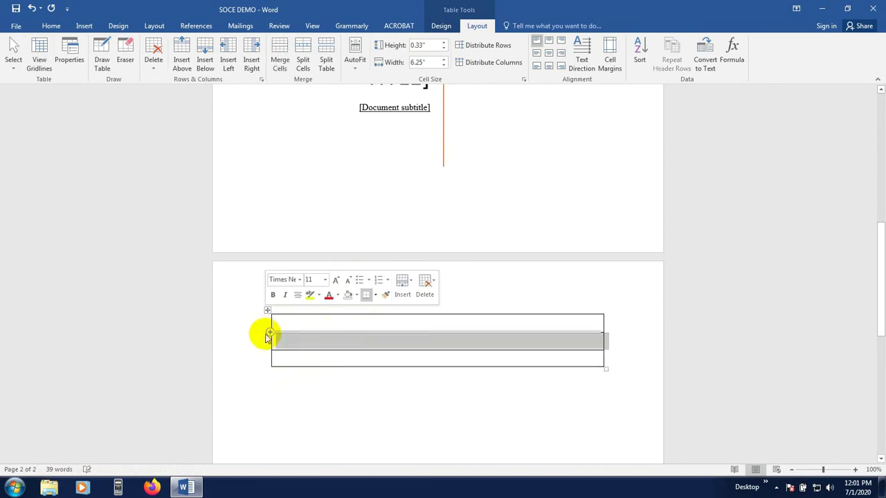
pyautogui.click(266, 334)
pyautogui.click(266, 335)
pyautogui.click(267, 334)
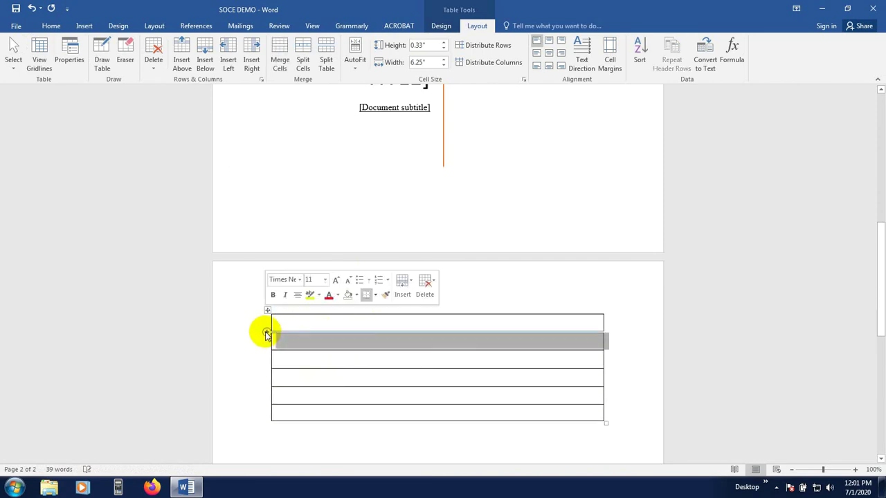
pyautogui.scroll(-1, 283, 362)
pyautogui.click(367, 362)
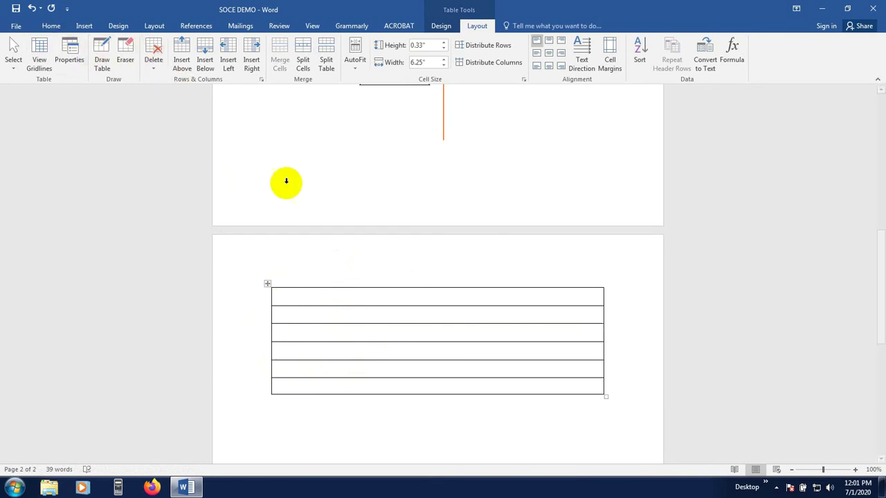
# Draw four vertical dividers to split the table into five columns of varying widths
pyautogui.click(102, 50)
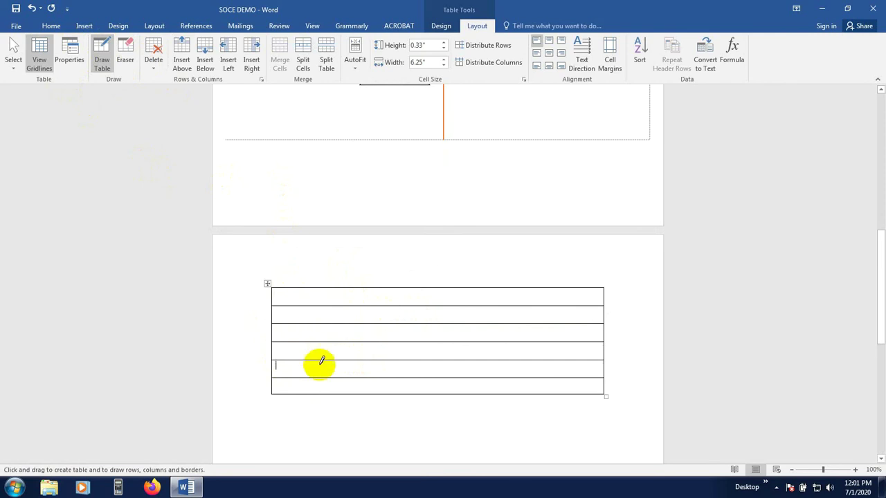
pyautogui.moveTo(322, 285); pyautogui.dragTo(320, 363)
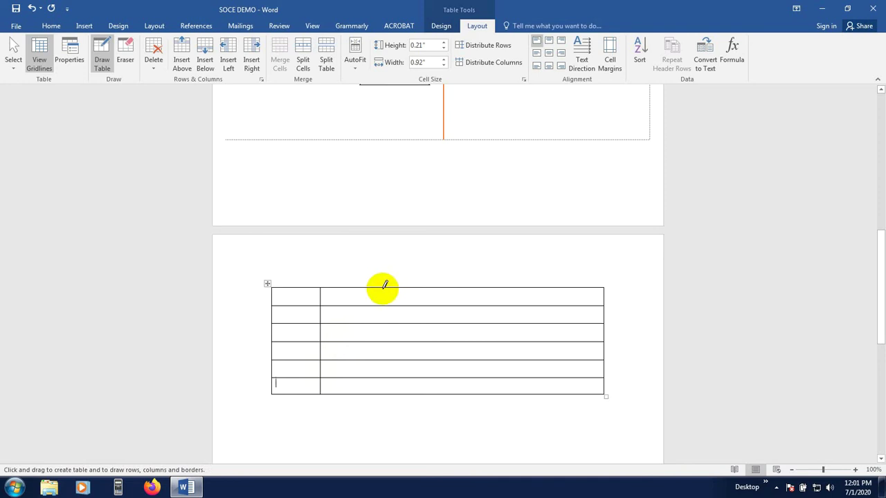
pyautogui.moveTo(385, 286); pyautogui.dragTo(384, 393)
pyautogui.moveTo(475, 287); pyautogui.dragTo(476, 392)
pyautogui.moveTo(545, 283)
pyautogui.mouseDown()
pyautogui.moveTo(558, 398)
pyautogui.moveTo(542, 388)
pyautogui.mouseUp()
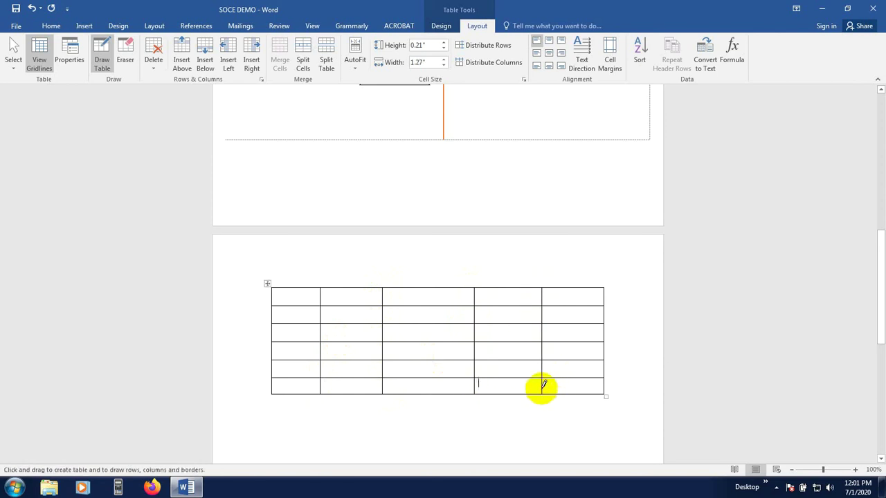
pyautogui.press('Escape')
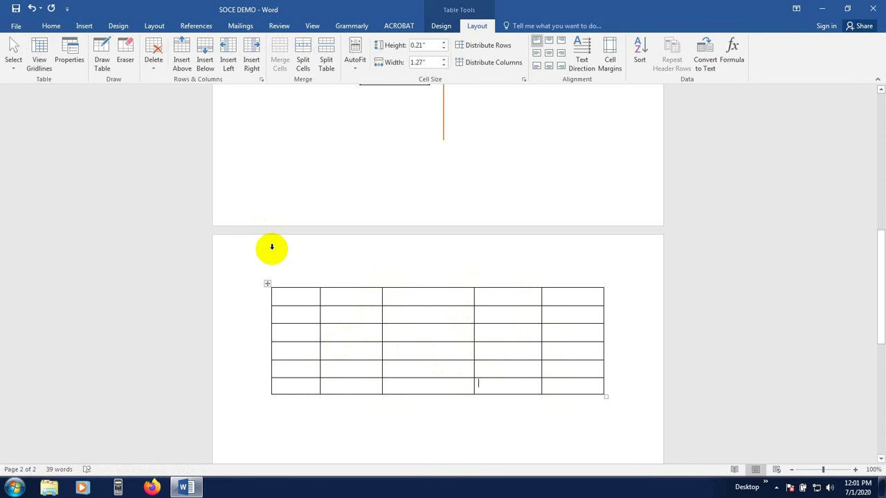
pyautogui.scroll(4, 330, 322)
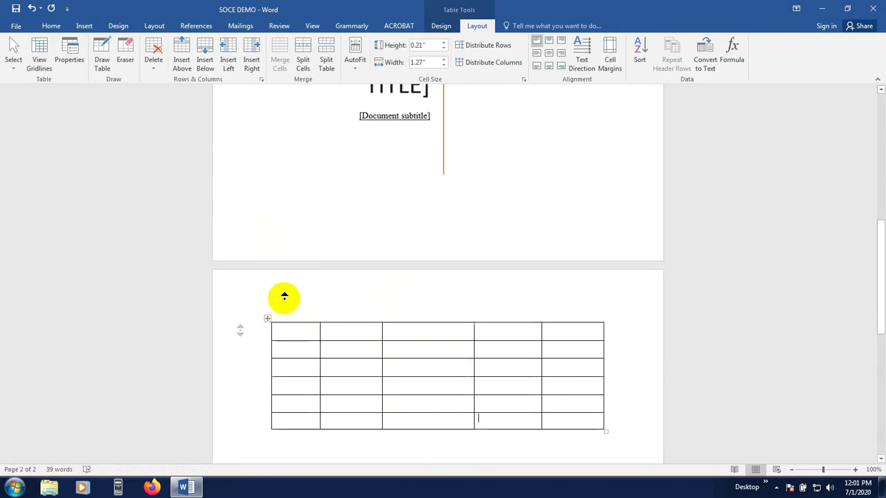
pyautogui.scroll(-1, 283, 352)
pyautogui.click(295, 336)
pyautogui.click(296, 352)
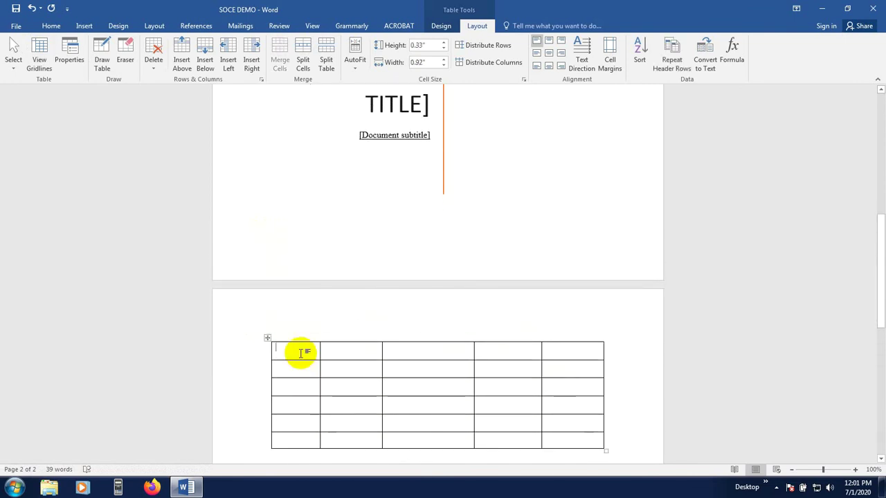
# Try a light gold grid style, then apply the solid gold List Table style
pyautogui.click(268, 337)
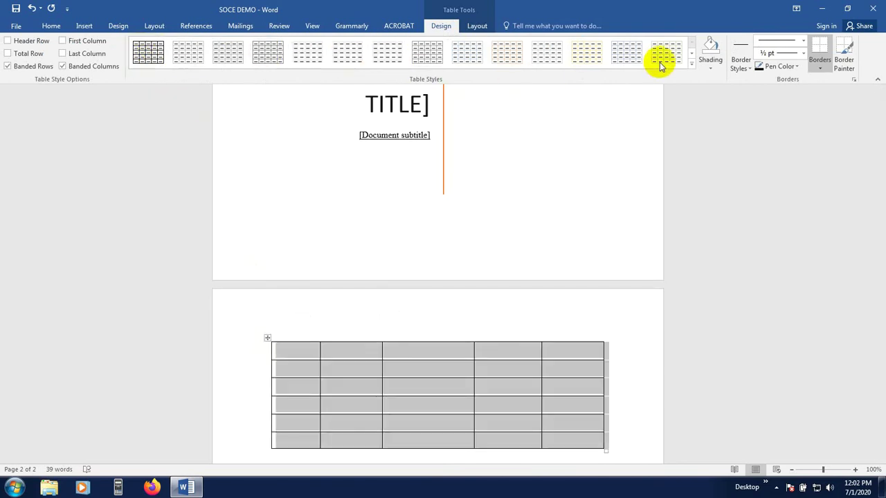
pyautogui.click(690, 63)
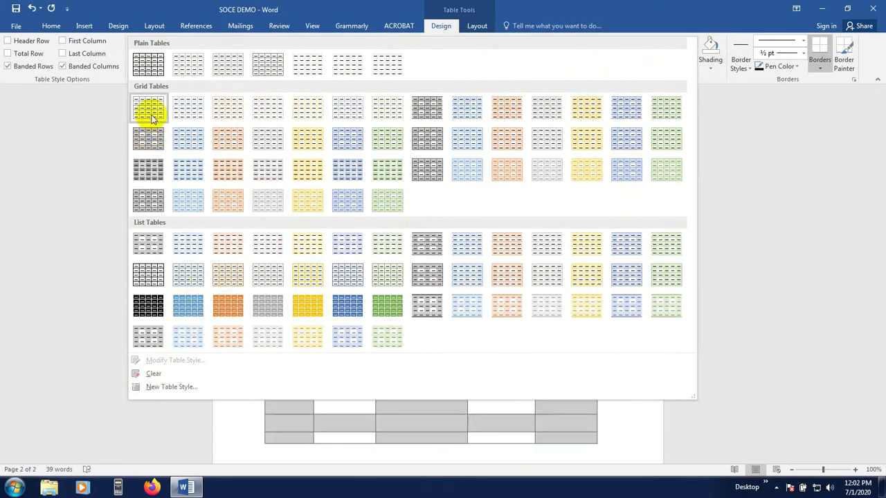
pyautogui.click(301, 107)
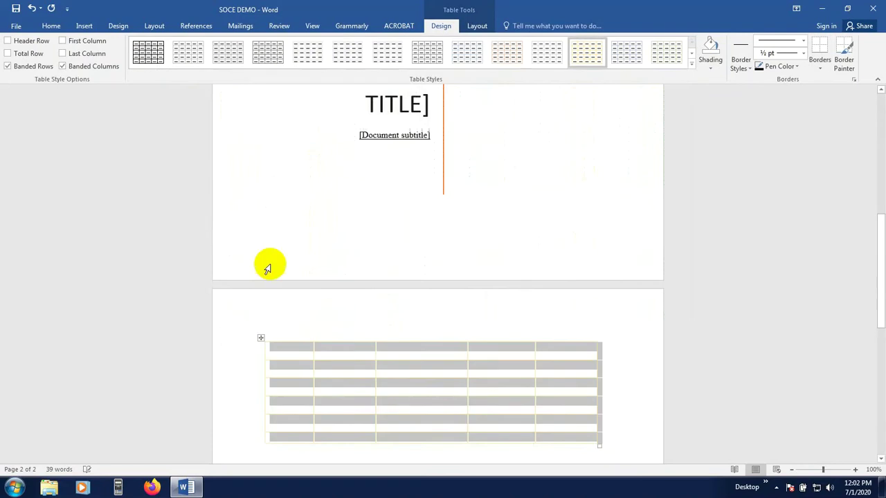
pyautogui.scroll(-2, 346, 325)
pyautogui.click(382, 350)
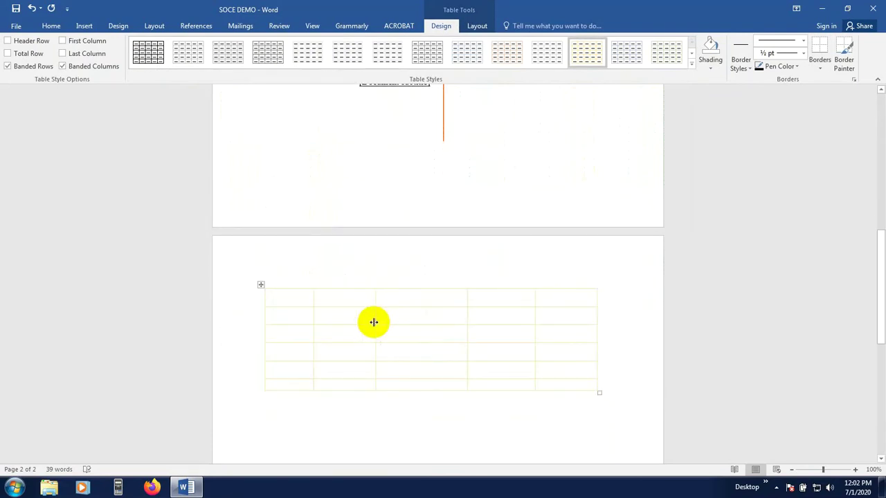
pyautogui.click(691, 64)
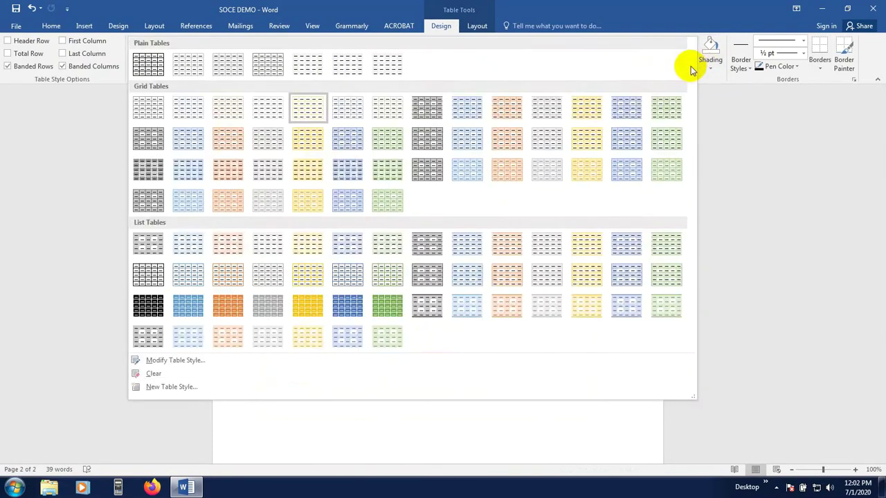
pyautogui.click(308, 305)
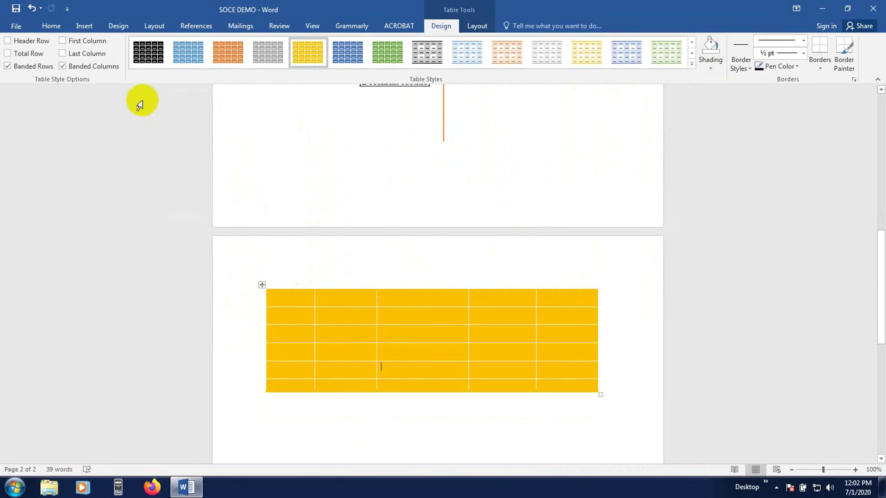
# Insert the Penguins photo from Sample Pictures below the table
pyautogui.click(82, 28)
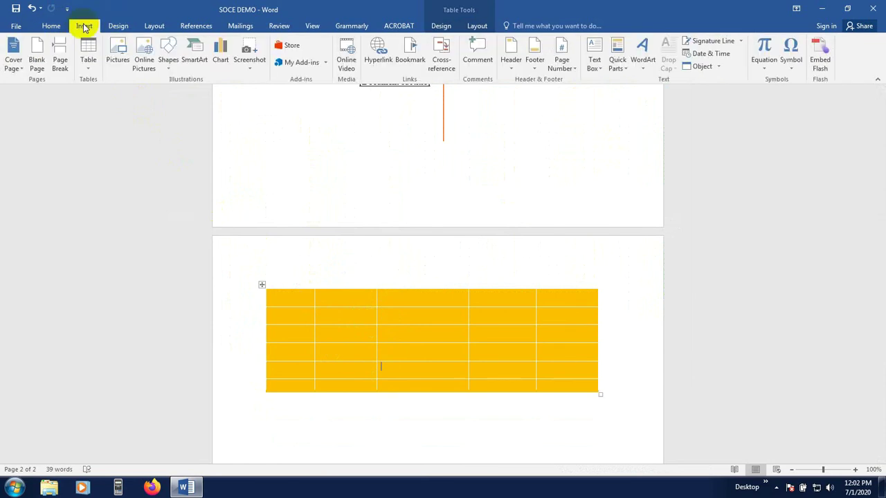
pyautogui.scroll(-1, 275, 366)
pyautogui.click(280, 385)
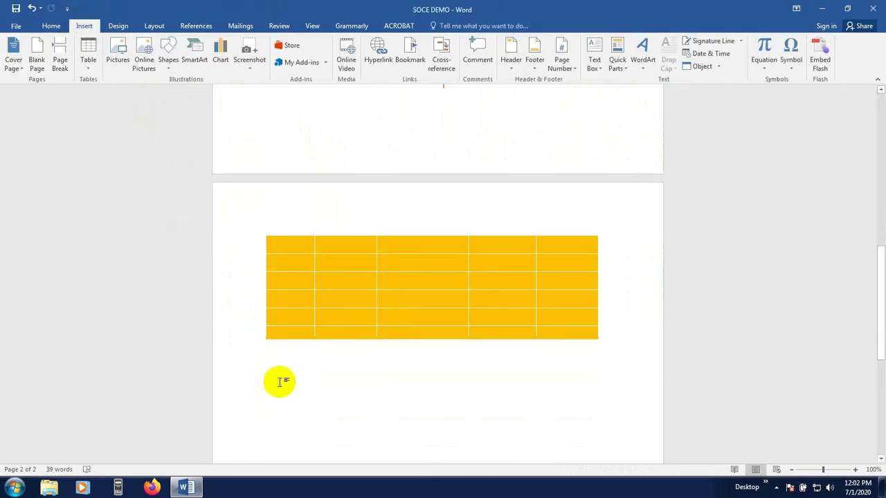
pyautogui.hotkey('ctrl', 'z')
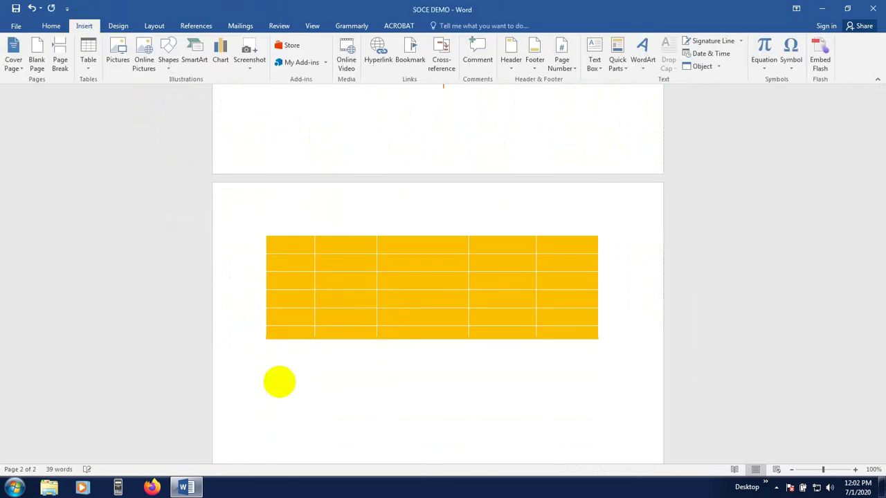
pyautogui.scroll(-2, 275, 387)
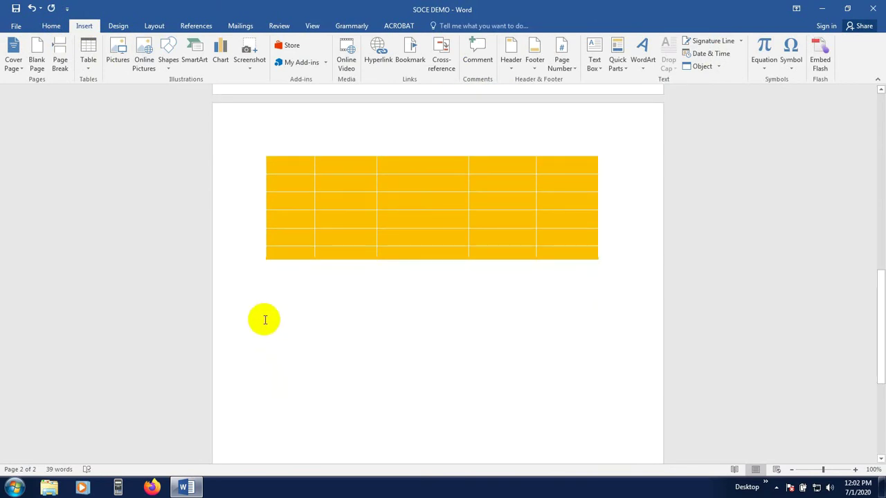
pyautogui.click(115, 45)
pyautogui.doubleClick(125, 114)
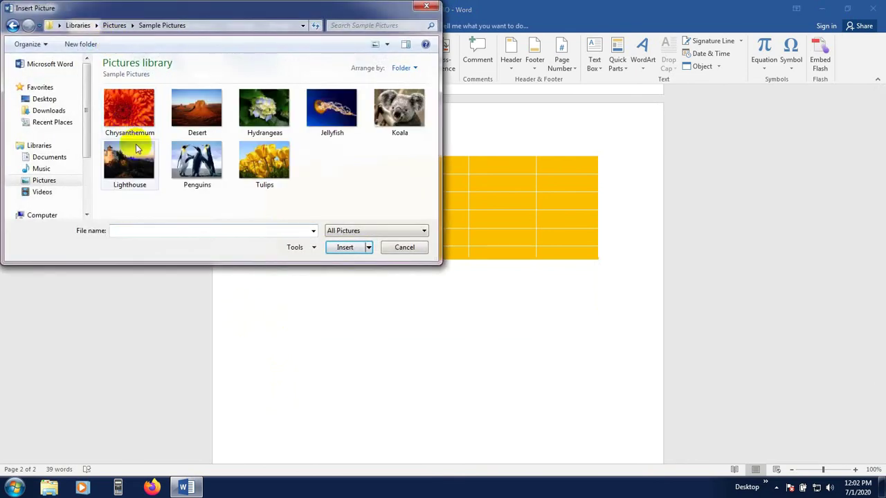
pyautogui.click(197, 160)
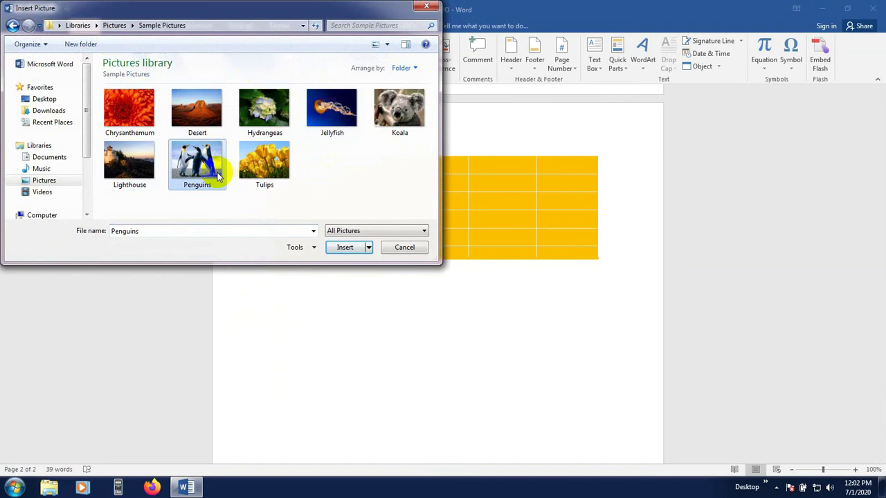
pyautogui.click(345, 248)
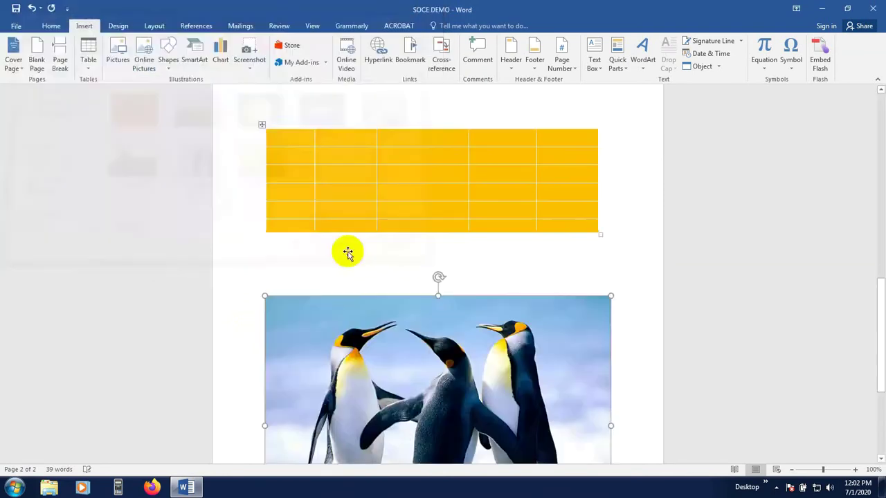
# Reselect the penguin photo and open its picture formatting options
pyautogui.scroll(-2, 644, 265)
pyautogui.click(645, 267)
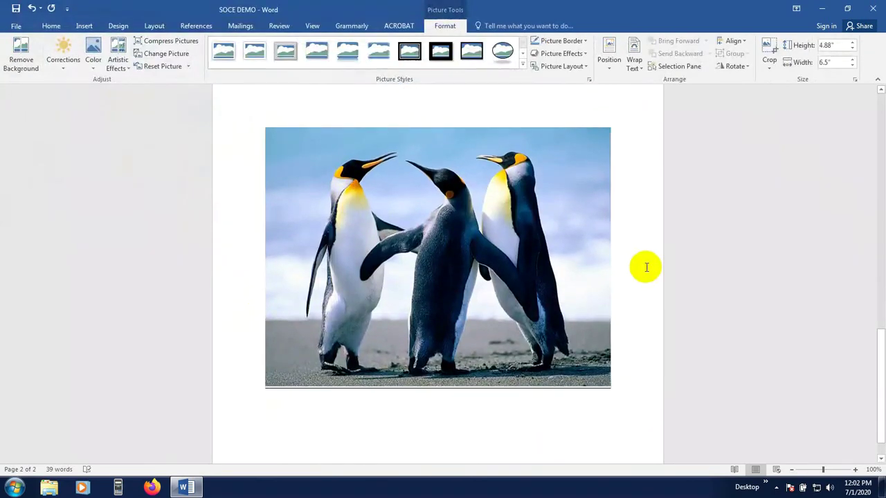
pyautogui.scroll(2, 544, 273)
pyautogui.click(439, 300)
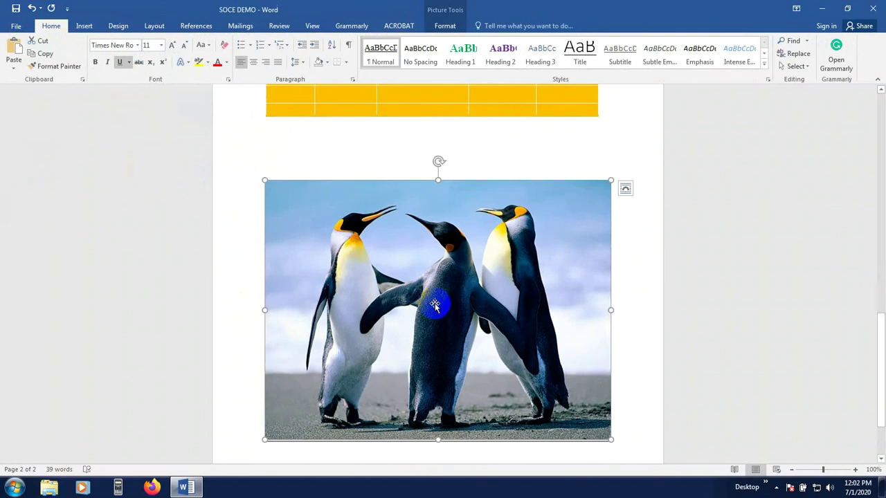
pyautogui.doubleClick(429, 284)
pyautogui.scroll(-2, 430, 282)
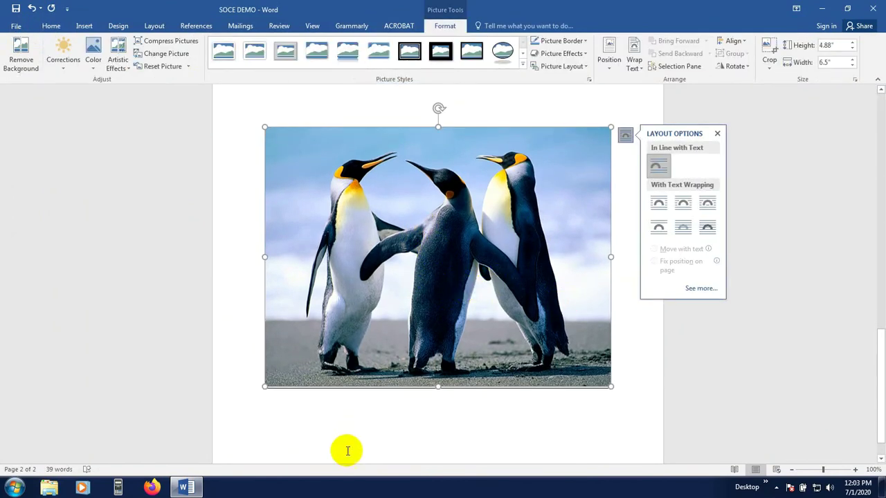
# Set the penguin picture's text wrapping to Tight so it can be moved freely
pyautogui.scroll(1, 259, 219)
pyautogui.click(247, 224)
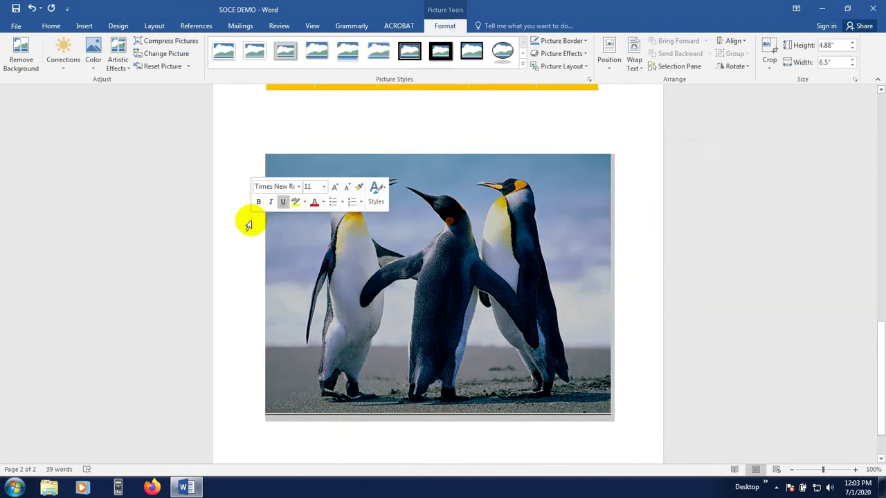
pyautogui.scroll(1, 547, 257)
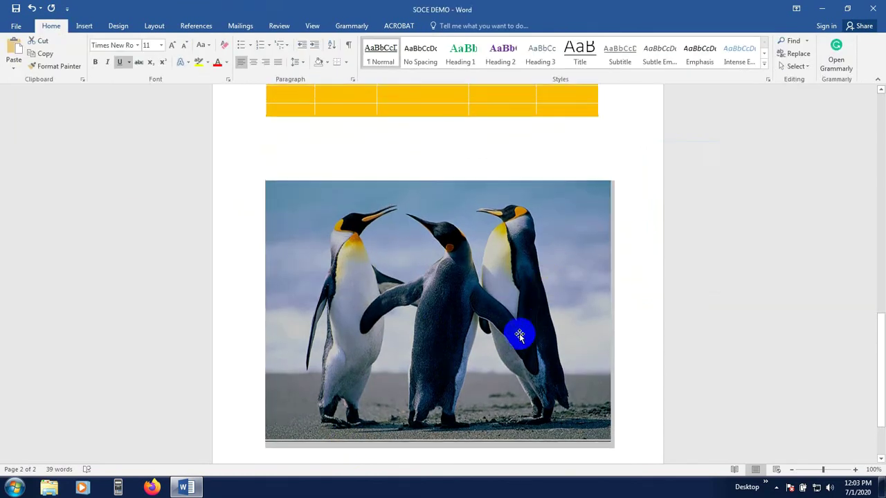
pyautogui.click(402, 315)
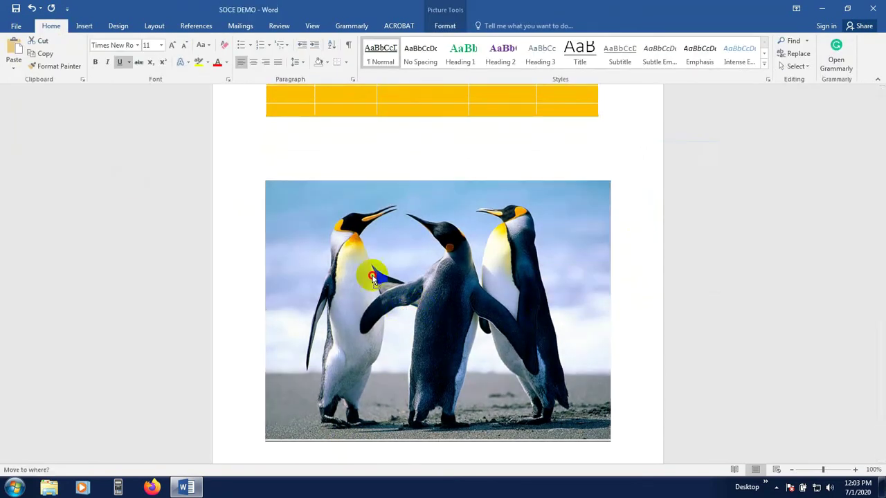
pyautogui.moveTo(468, 299); pyautogui.dragTo(426, 253)
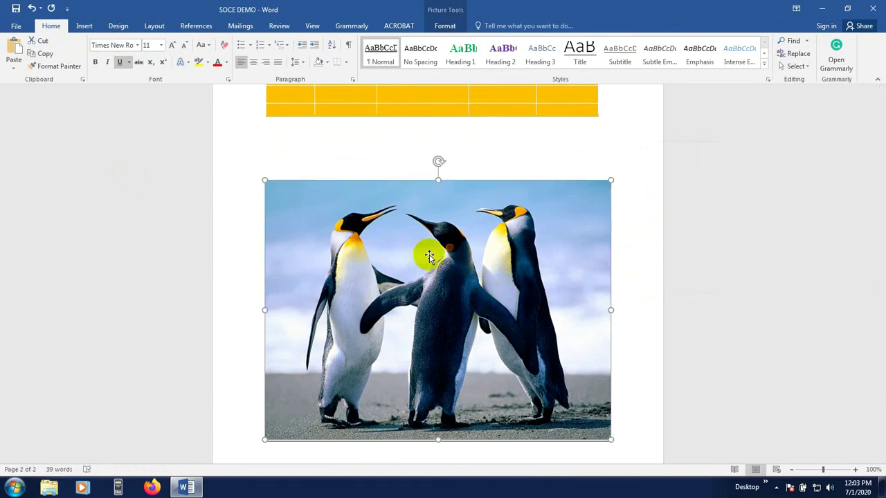
pyautogui.scroll(-1, 395, 280)
pyautogui.click(409, 284)
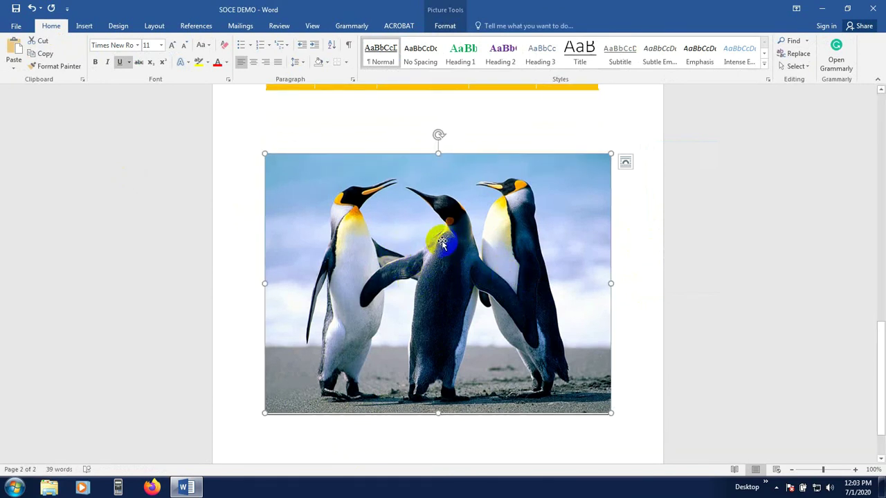
pyautogui.click(625, 163)
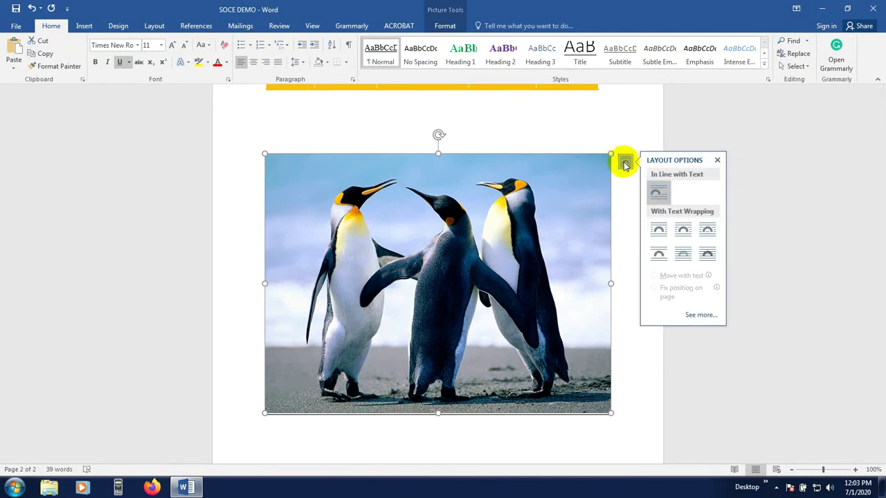
pyautogui.click(683, 229)
# Drag the penguin photo up so it sits just below the yellow table
pyautogui.moveTo(538, 237); pyautogui.dragTo(518, 253)
pyautogui.scroll(1, 501, 299)
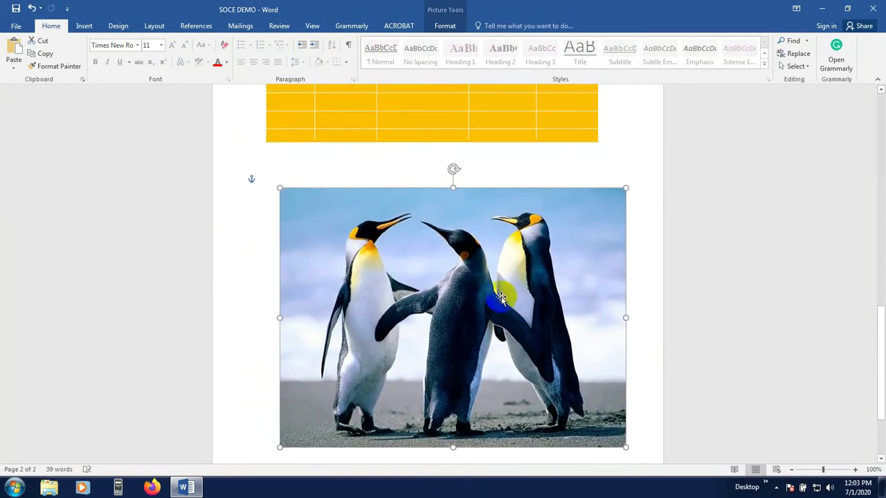
pyautogui.moveTo(501, 299); pyautogui.dragTo(451, 415)
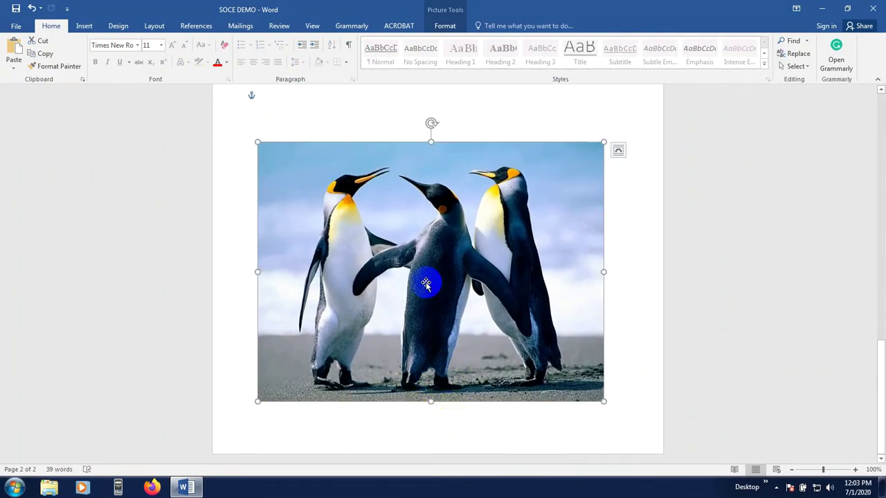
pyautogui.click(415, 414)
pyautogui.moveTo(354, 274); pyautogui.dragTo(360, 213)
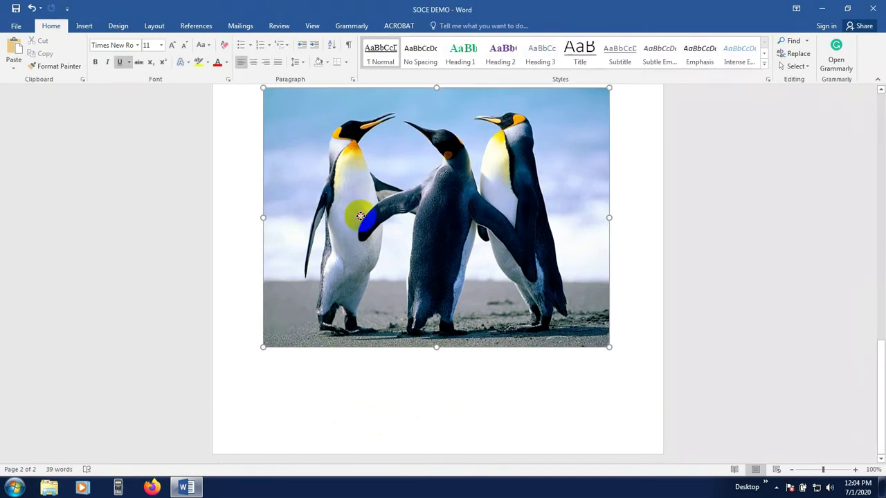
pyautogui.click(273, 351)
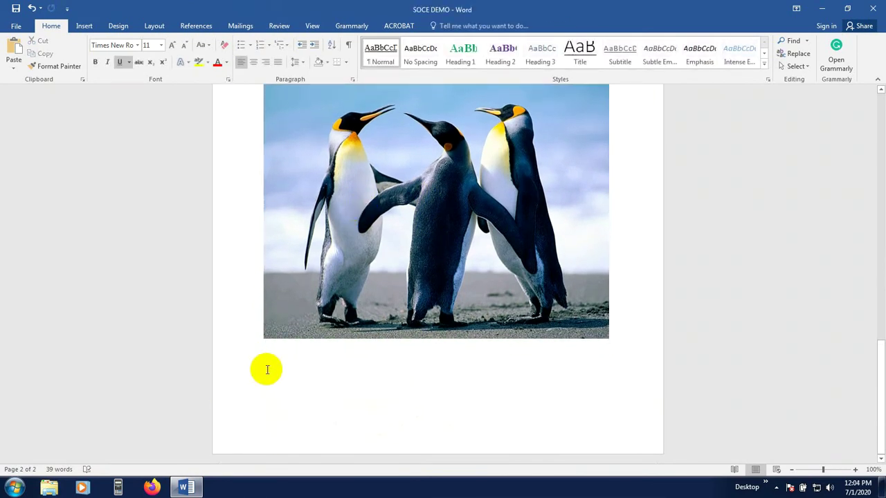
pyautogui.scroll(-2, 266, 369)
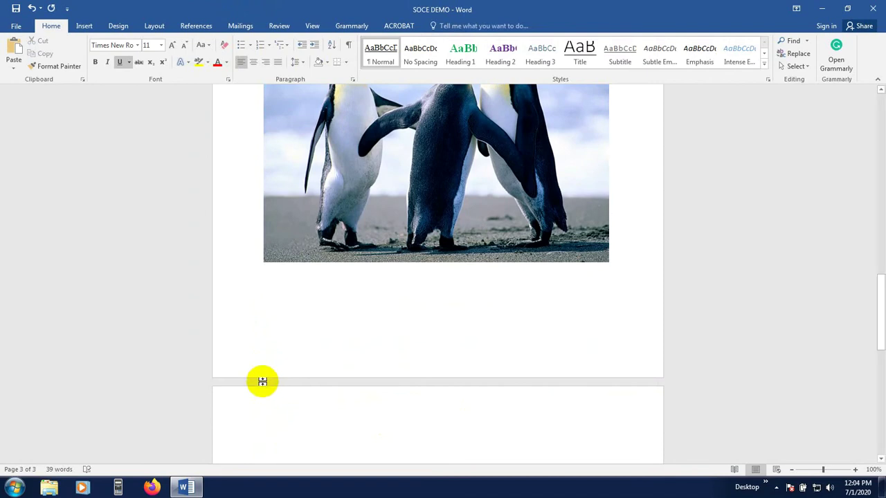
pyautogui.scroll(-1, 263, 381)
# Draw a Quad Arrow shape on page 3
pyautogui.click(85, 27)
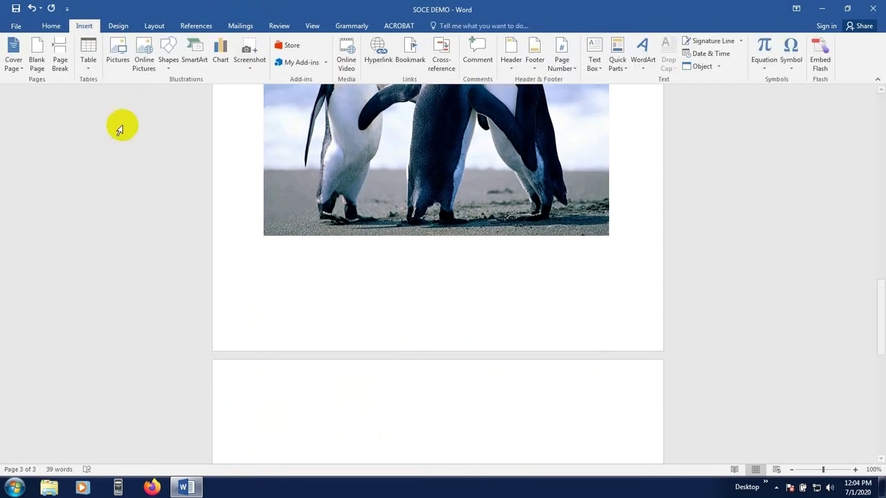
pyautogui.scroll(-5, 241, 235)
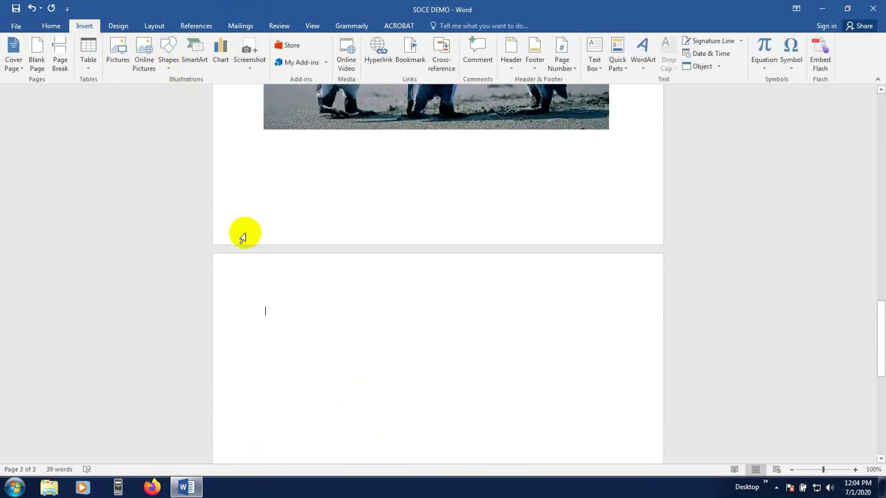
pyautogui.click(170, 59)
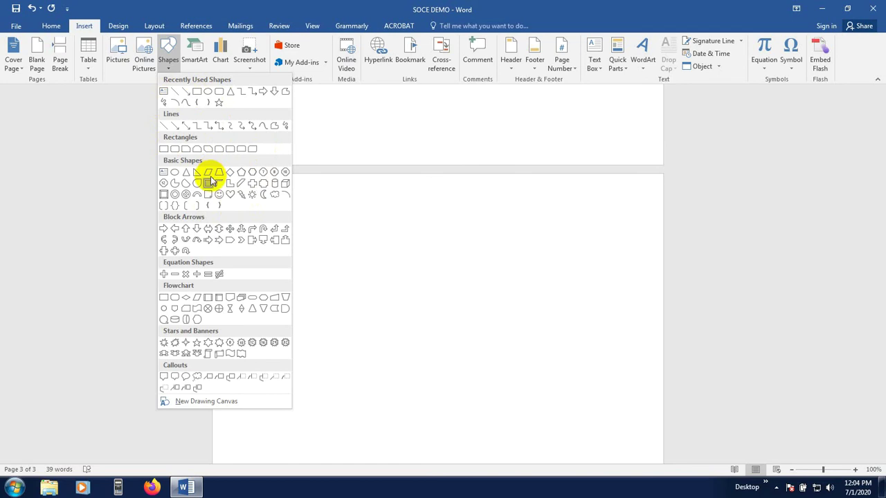
pyautogui.click(176, 251)
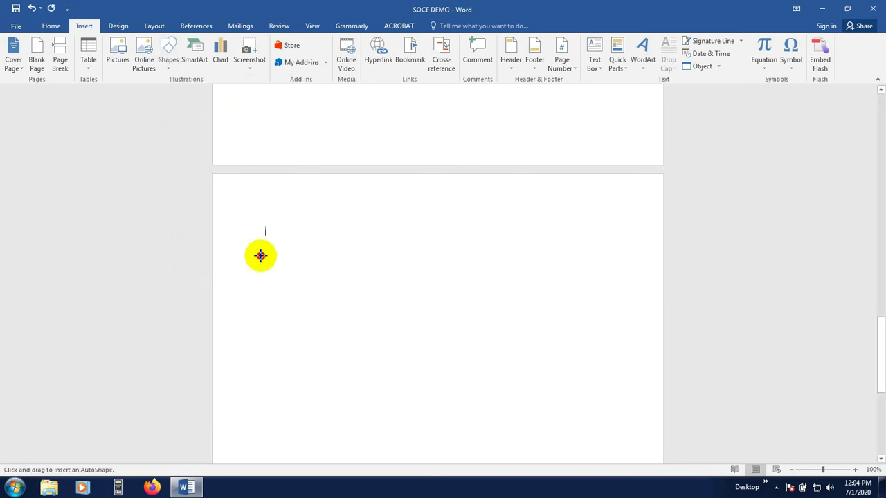
pyautogui.moveTo(259, 254)
pyautogui.mouseDown()
pyautogui.moveTo(457, 401)
pyautogui.moveTo(484, 405)
pyautogui.moveTo(493, 448)
pyautogui.mouseUp()
# Stretch the four-way arrow wider and taller to about 6.57" by 5.41"
pyautogui.scroll(-2, 508, 422)
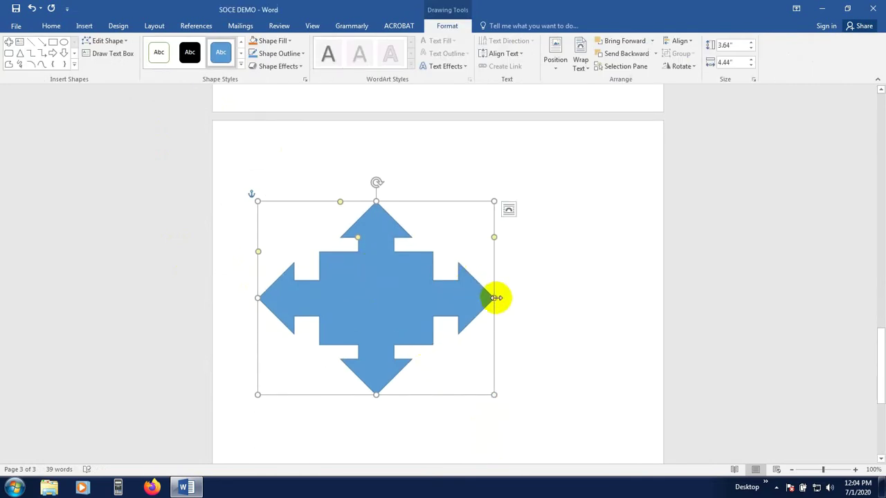
pyautogui.moveTo(495, 297); pyautogui.dragTo(607, 298)
pyautogui.scroll(-3, 475, 367)
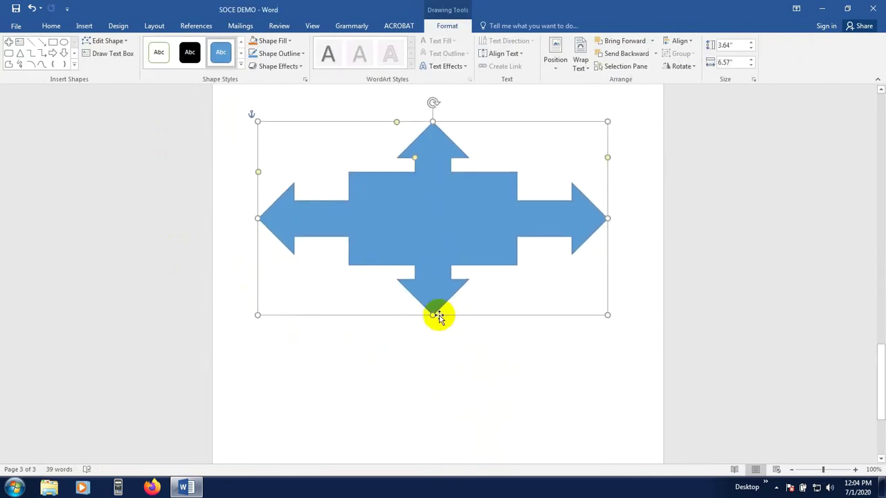
pyautogui.moveTo(434, 315); pyautogui.dragTo(434, 409)
pyautogui.scroll(2, 537, 192)
pyautogui.scroll(-4, 411, 287)
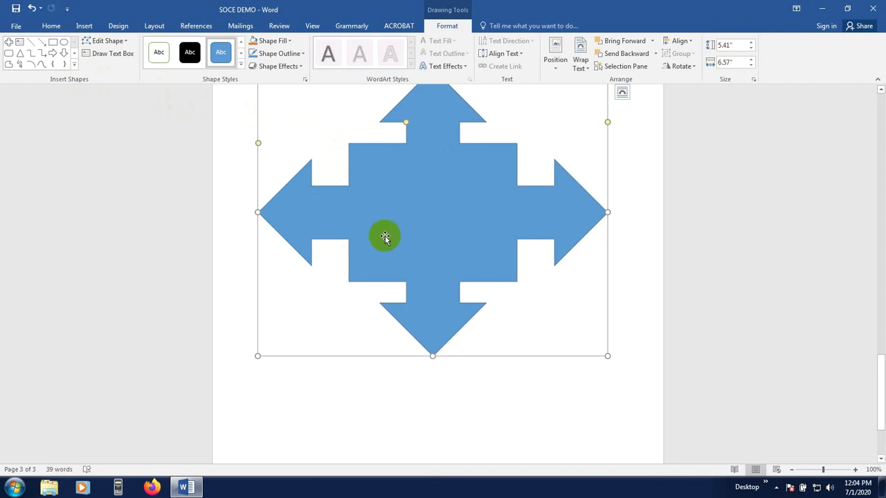
pyautogui.scroll(2, 385, 235)
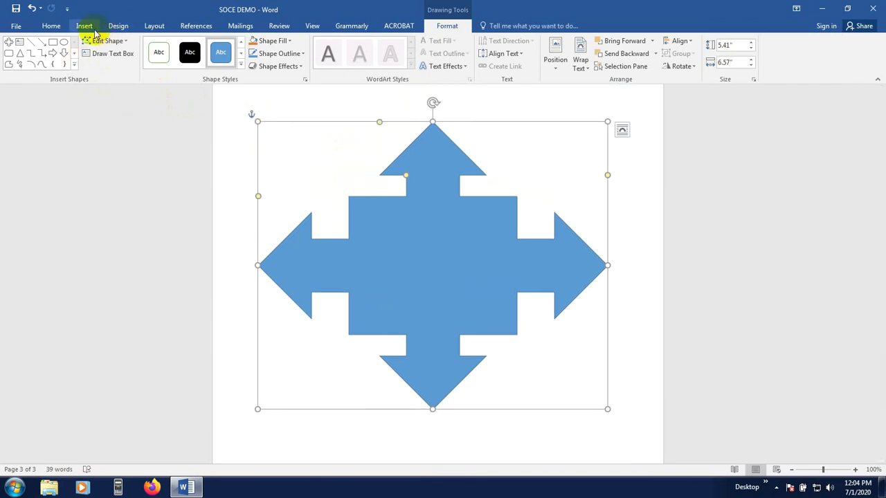
pyautogui.click(89, 27)
pyautogui.click(169, 61)
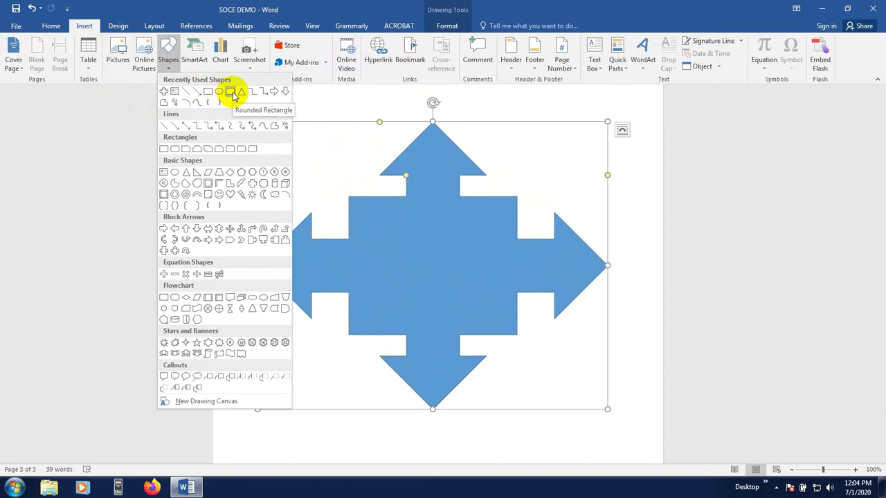
# Draw a Rounded Rectangle shape below the four-way arrow
pyautogui.click(233, 95)
pyautogui.scroll(-5, 368, 267)
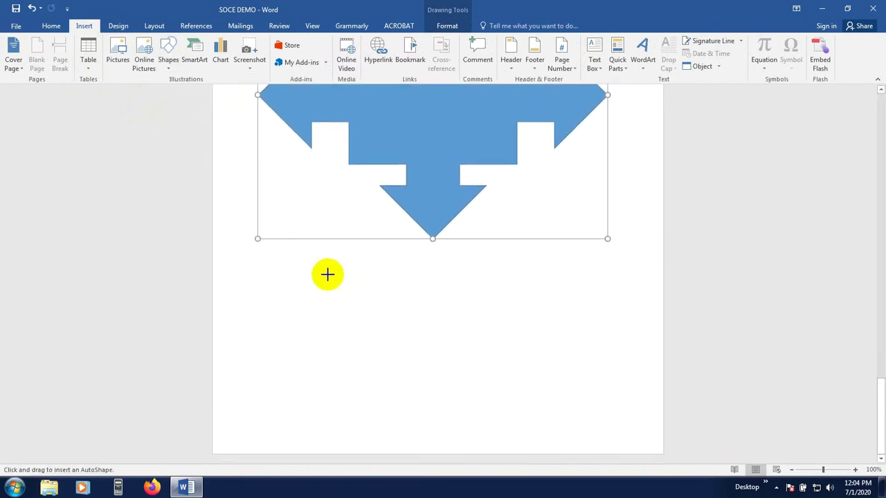
pyautogui.moveTo(328, 274); pyautogui.dragTo(532, 394)
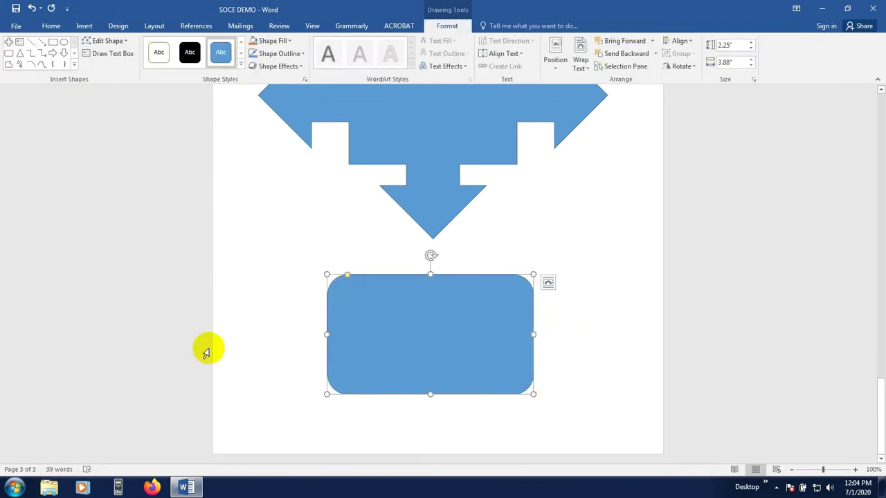
pyautogui.click(557, 346)
# Move the rounded rectangle up onto the lower part of the arrow
pyautogui.scroll(-4, 557, 346)
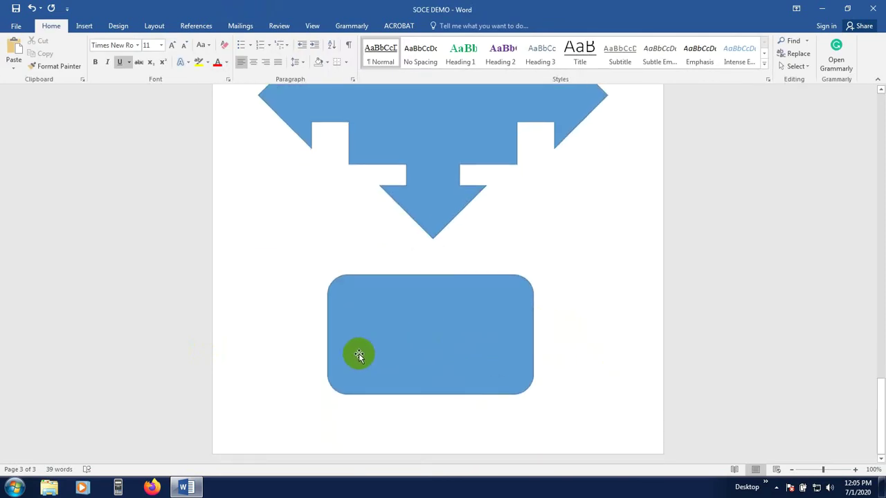
pyautogui.moveTo(378, 326); pyautogui.dragTo(388, 251)
pyautogui.click(322, 366)
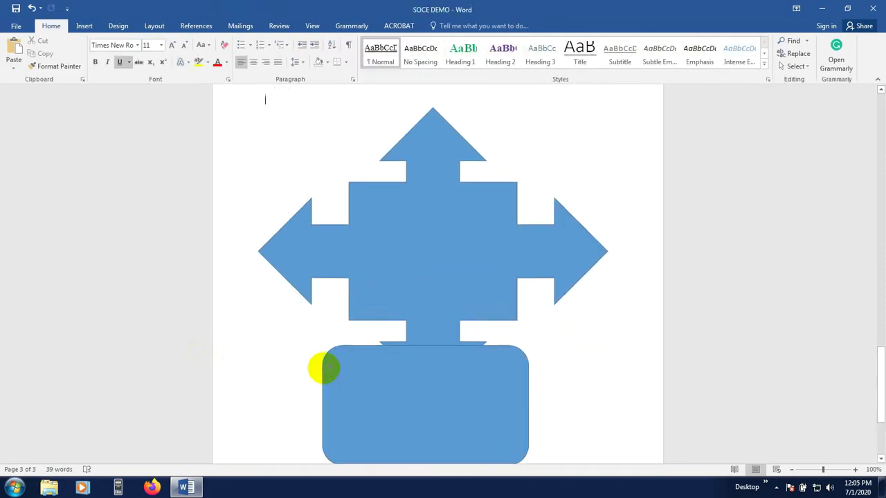
pyautogui.scroll(-4, 292, 395)
pyautogui.moveTo(360, 280); pyautogui.dragTo(371, 197)
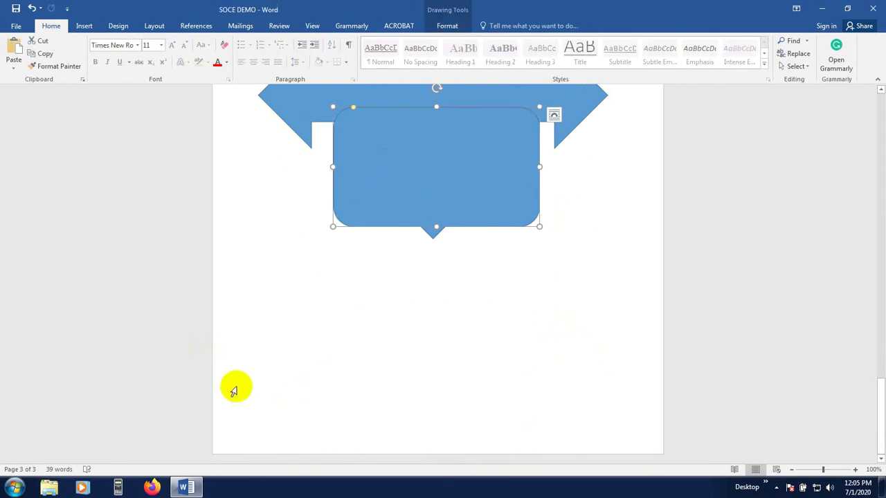
pyautogui.click(281, 358)
pyautogui.click(276, 436)
pyautogui.scroll(-2, 277, 436)
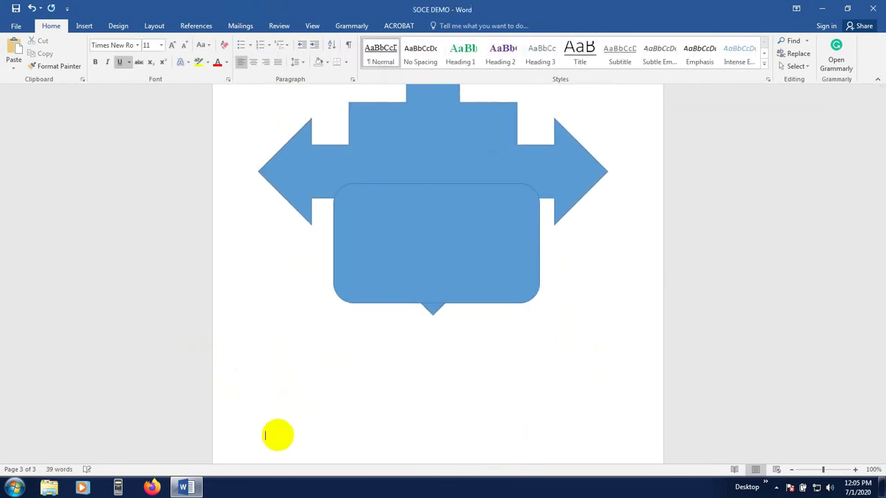
pyautogui.scroll(-4, 278, 435)
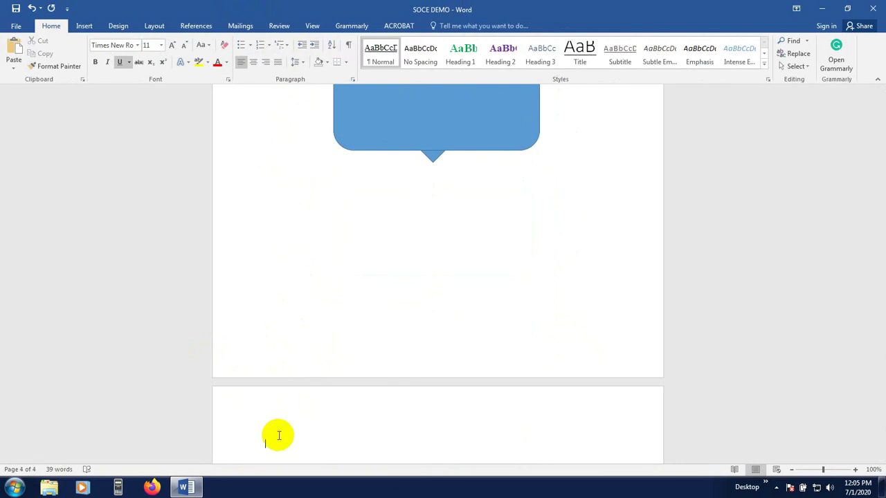
pyautogui.scroll(-6, 278, 435)
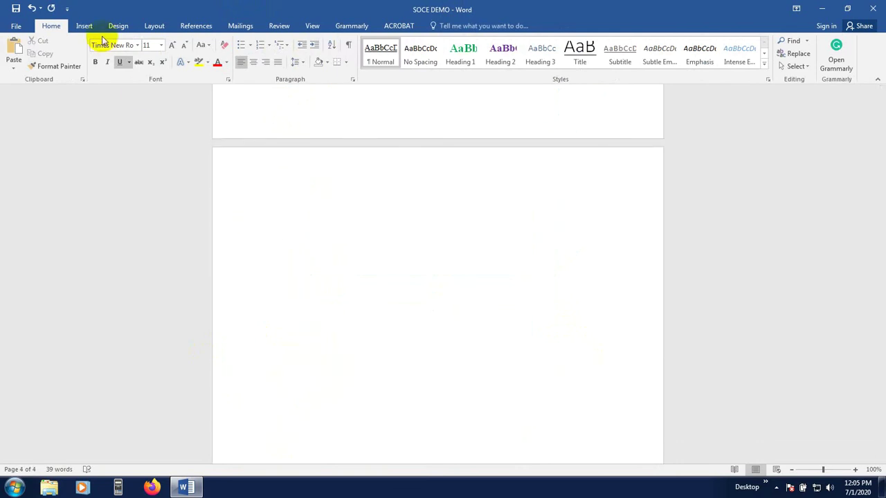
# Browse the SmartArt categories from List through Office.com in the SmartArt dialog
pyautogui.click(84, 26)
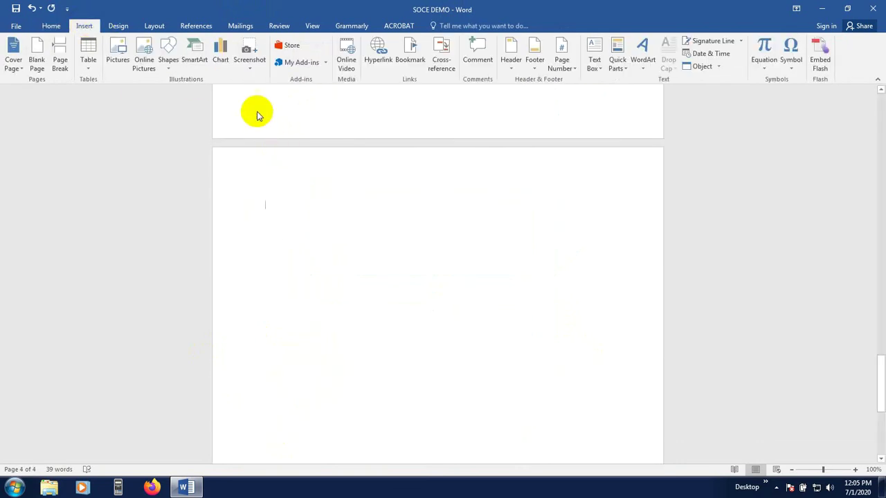
pyautogui.click(196, 59)
pyautogui.scroll(-3, 398, 238)
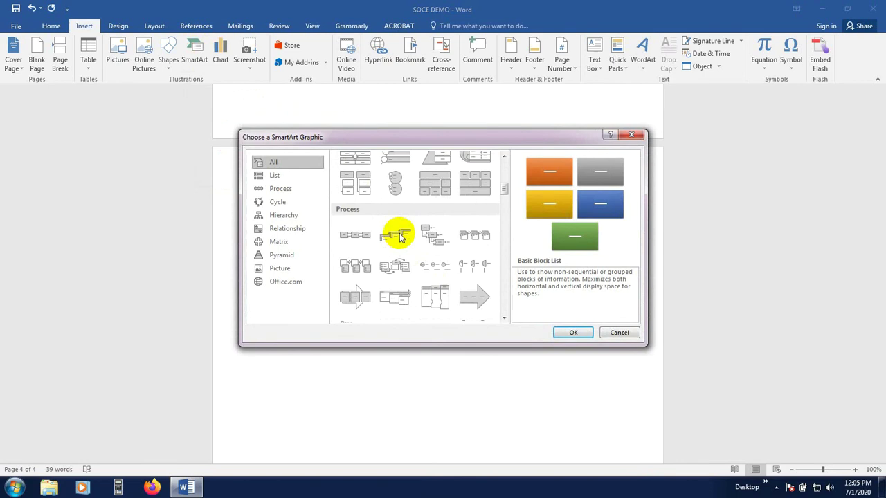
pyautogui.scroll(-10, 399, 238)
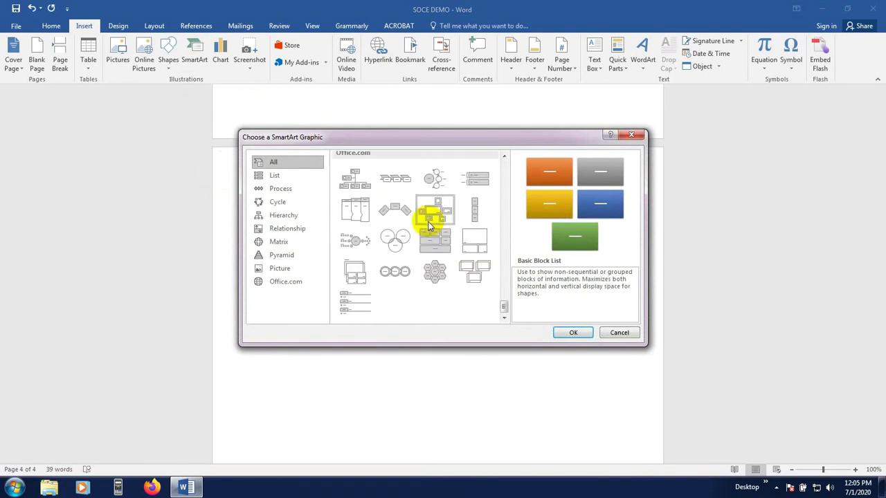
pyautogui.scroll(10, 426, 245)
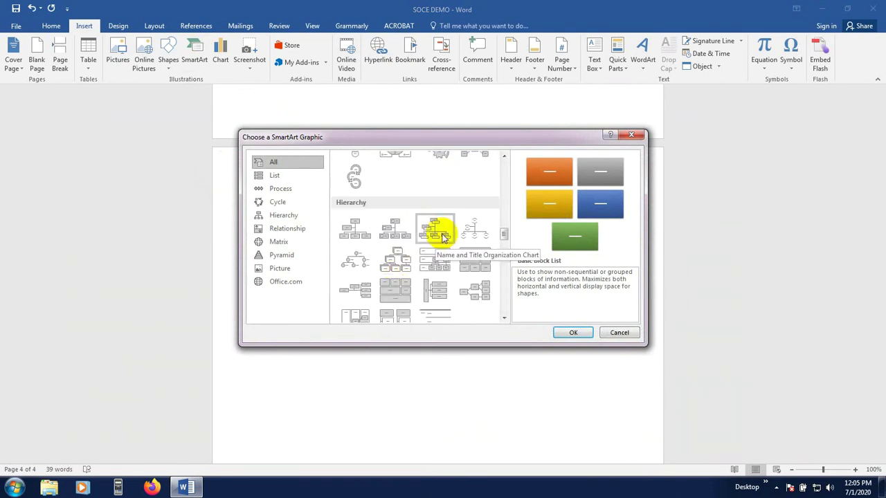
pyautogui.click(276, 176)
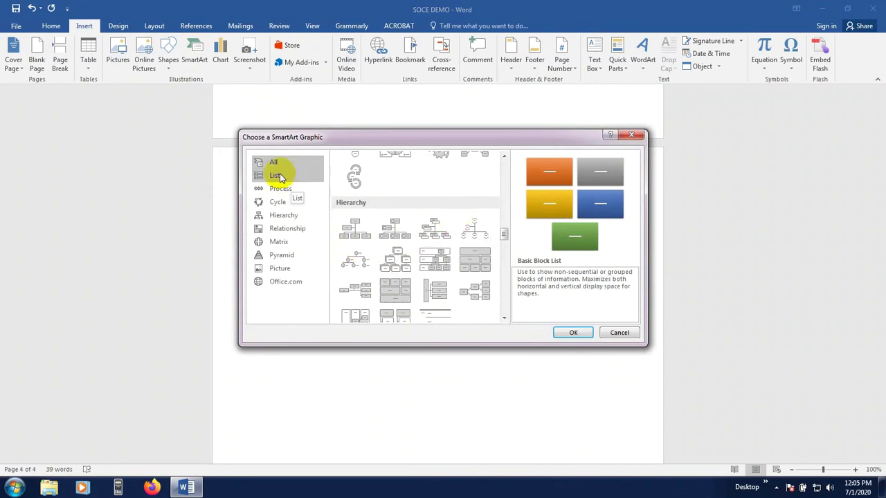
pyautogui.scroll(-1, 349, 262)
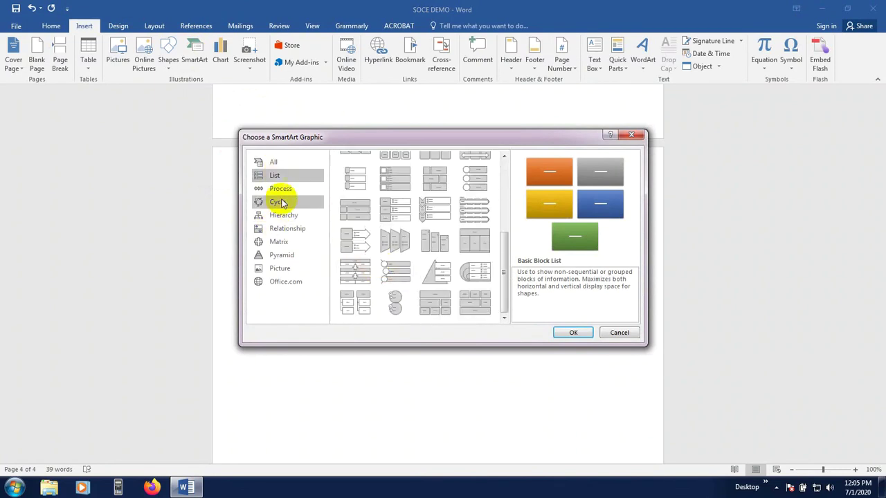
pyautogui.click(280, 189)
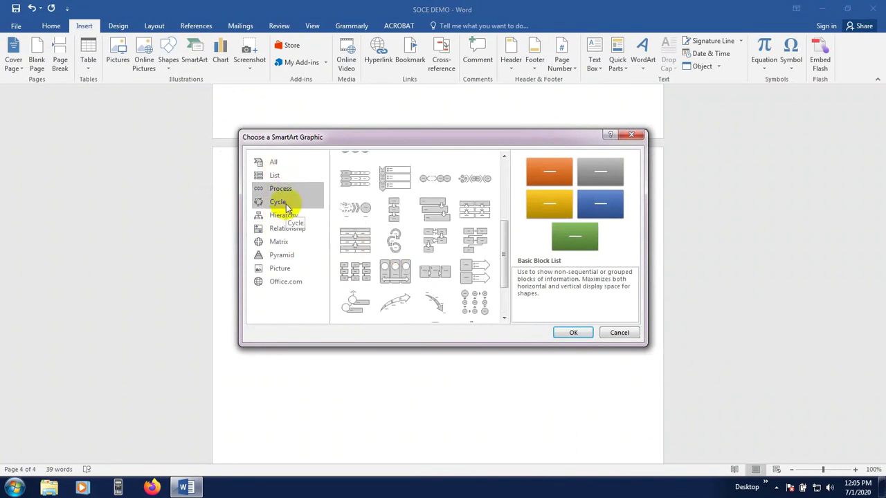
pyautogui.click(282, 203)
pyautogui.click(283, 215)
pyautogui.click(287, 229)
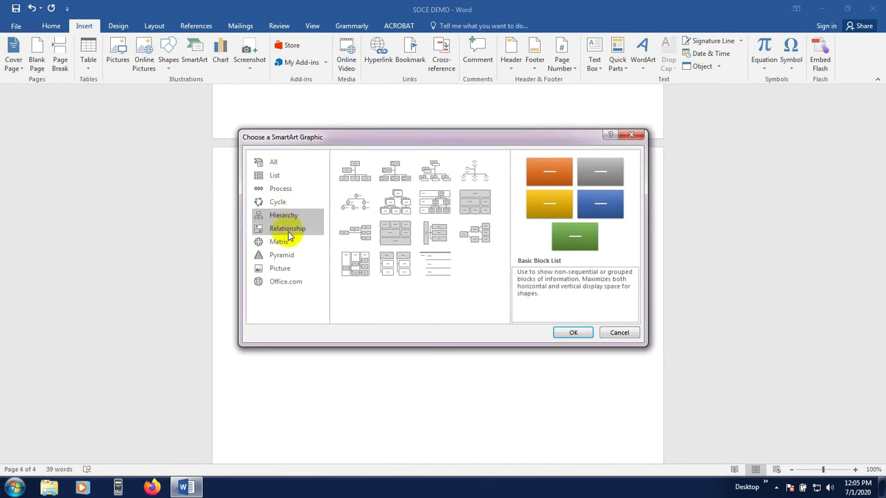
pyautogui.click(281, 242)
pyautogui.click(282, 255)
pyautogui.click(283, 269)
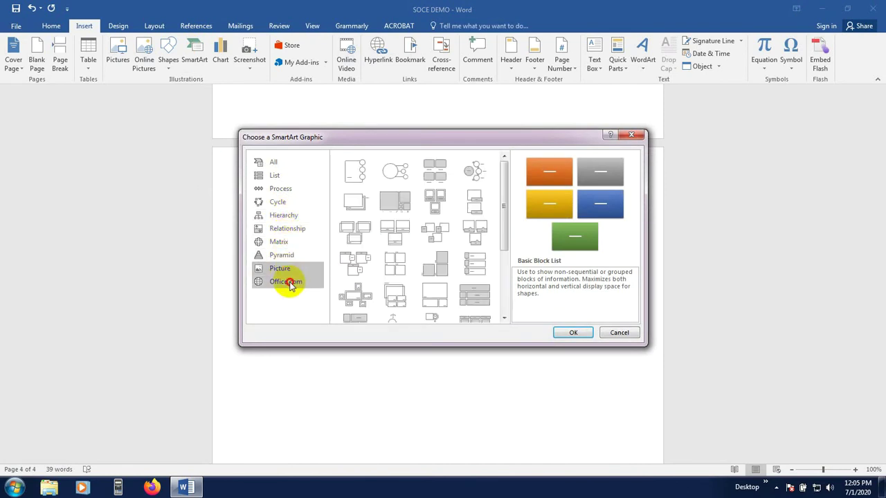
pyautogui.click(285, 282)
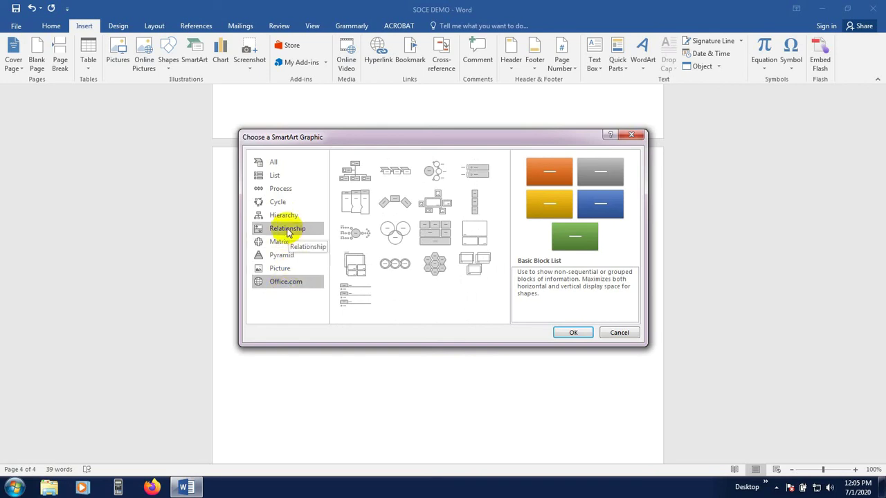
# Insert the Repeating Bending Process layout from the All category
pyautogui.click(276, 177)
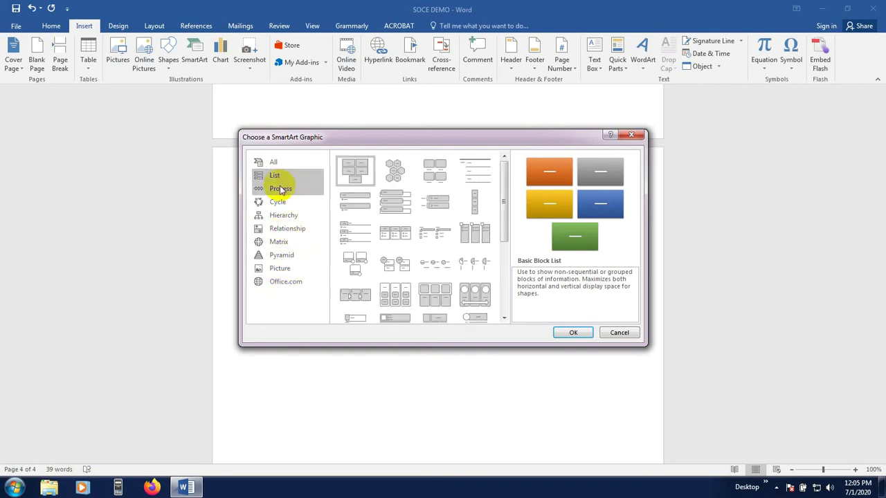
pyautogui.click(275, 163)
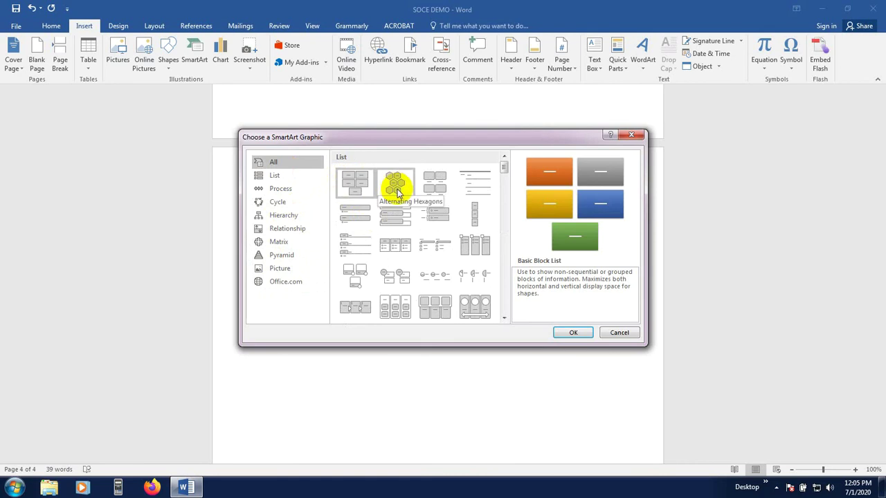
pyautogui.scroll(-8, 446, 281)
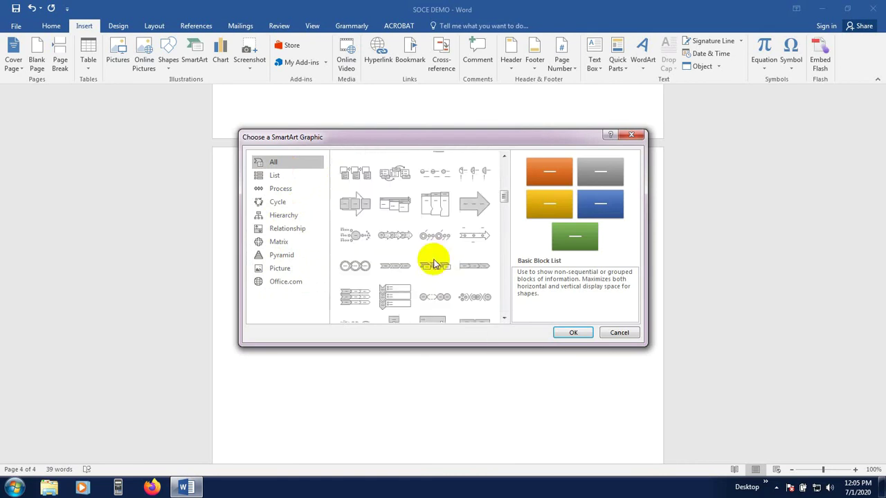
pyautogui.scroll(3, 446, 280)
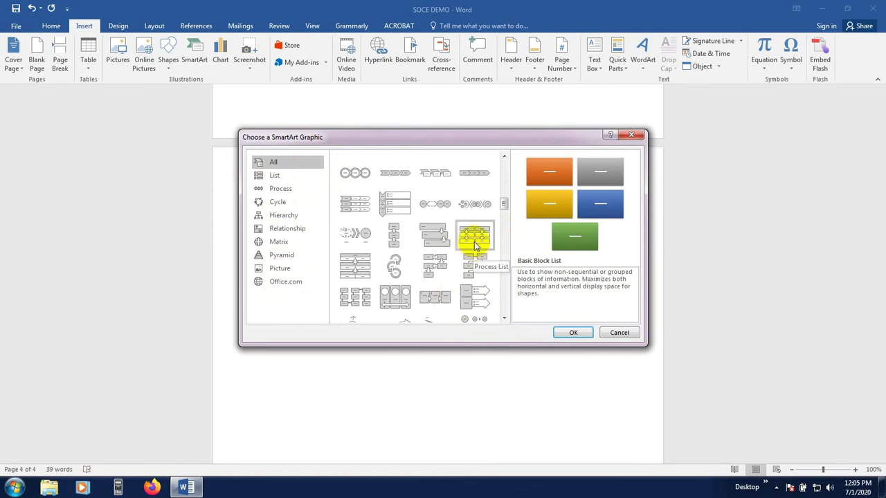
pyautogui.click(471, 265)
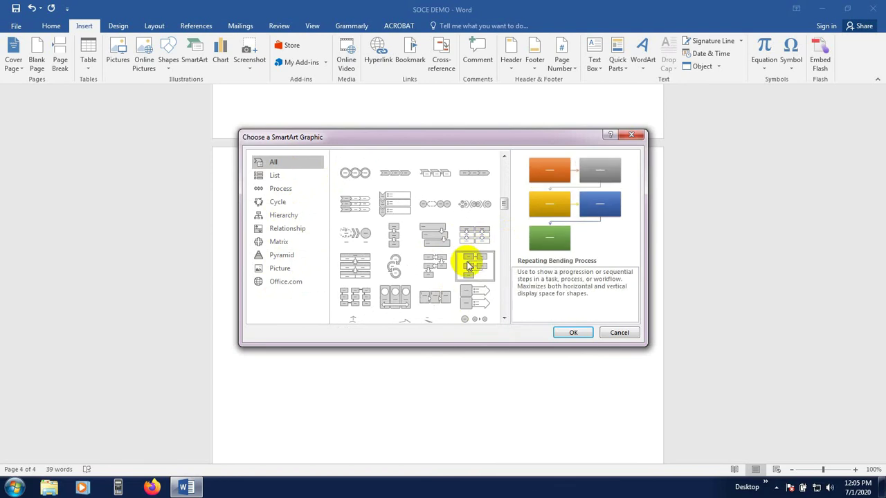
pyautogui.click(566, 332)
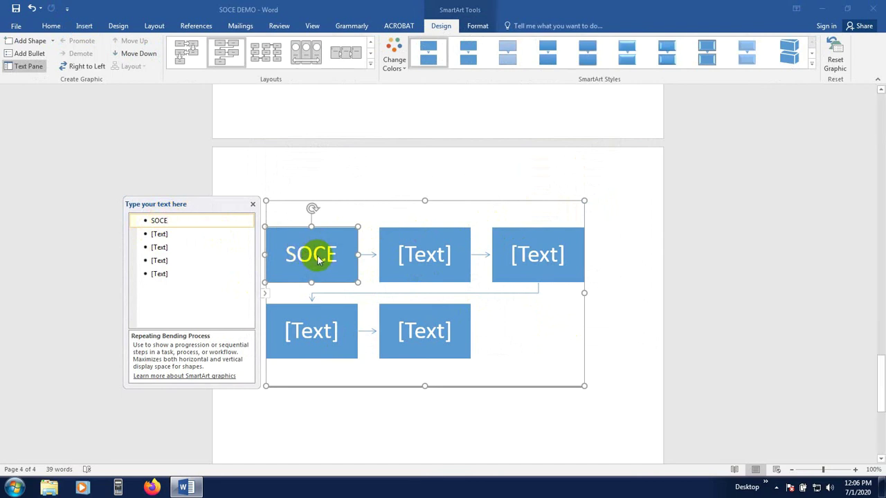
# Enter 1 SOCE, dfsdf, dsf s and sdf in the remaining boxes and close the Text Pane
pyautogui.click(163, 236)
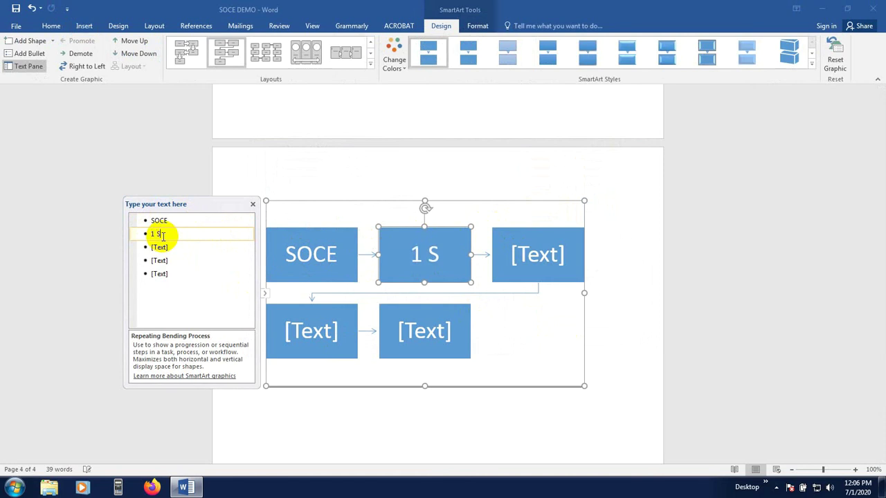
pyautogui.write('1 SOCE')
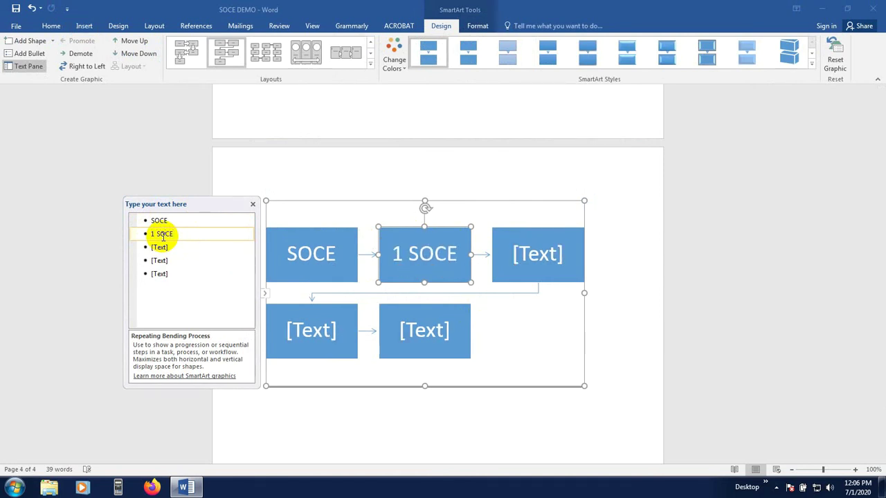
pyautogui.click(532, 254)
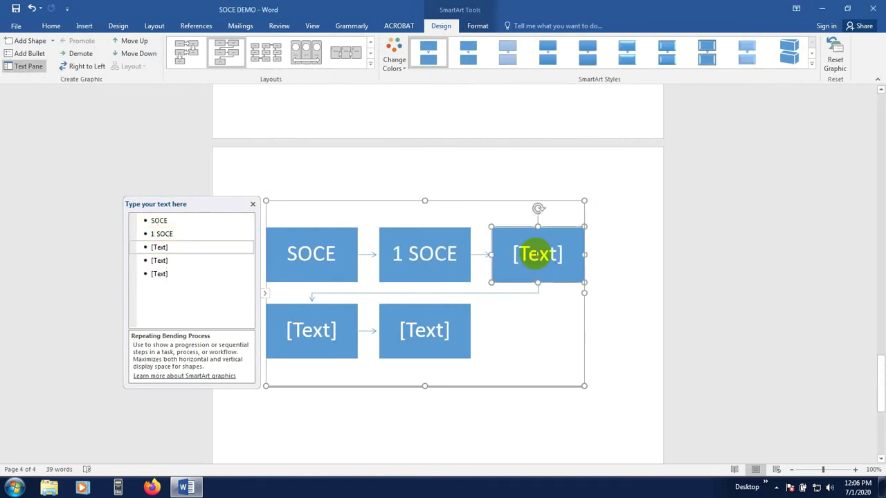
pyautogui.write('dfsdf')
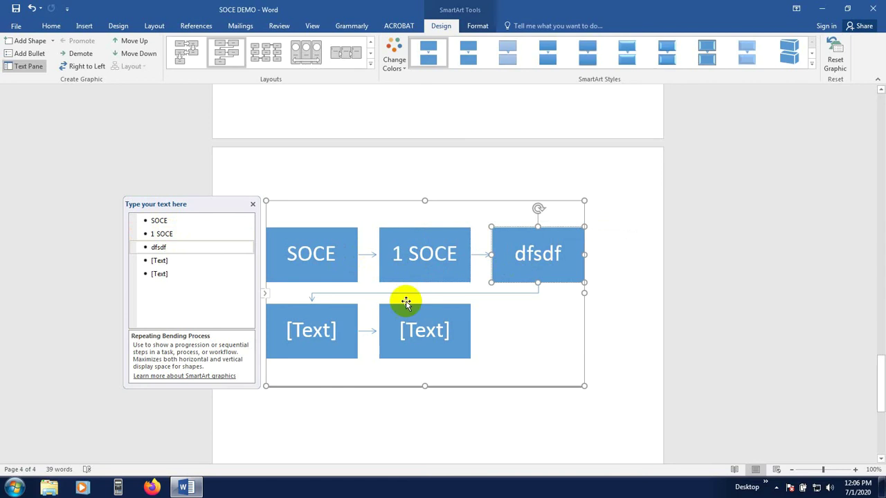
pyautogui.click(312, 331)
pyautogui.write('dsf s')
pyautogui.click(406, 340)
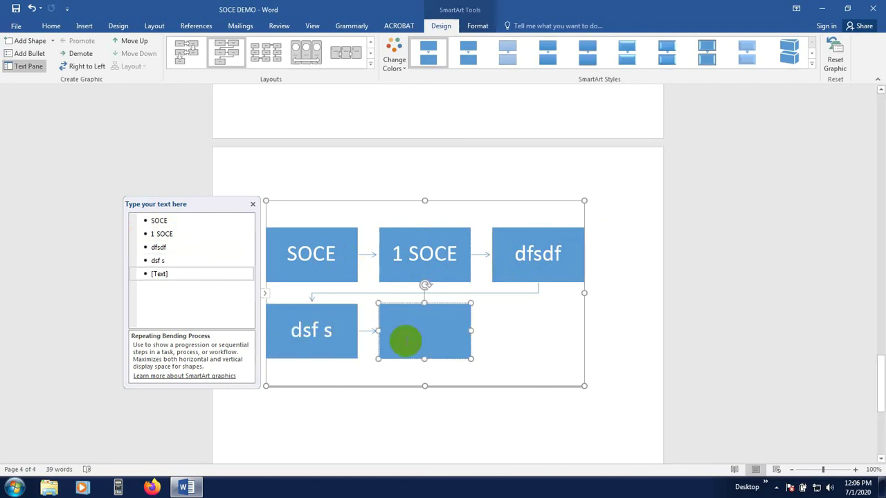
pyautogui.write('sdf')
pyautogui.click(393, 421)
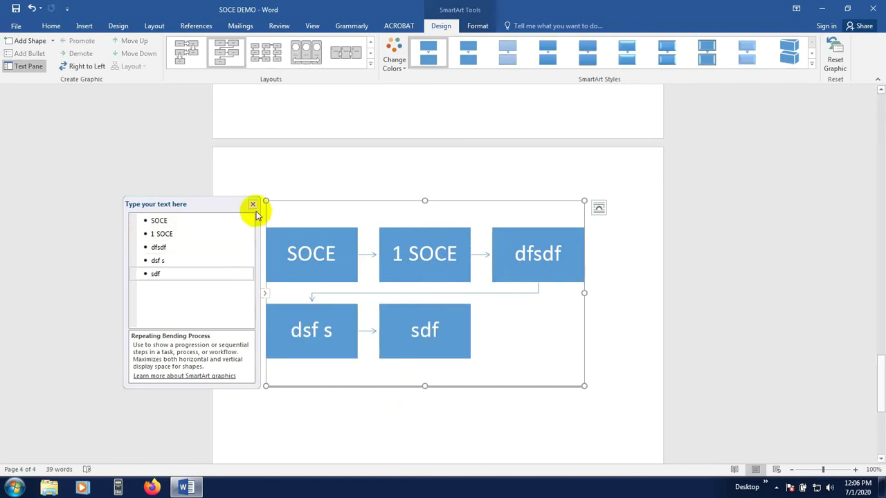
pyautogui.click(252, 204)
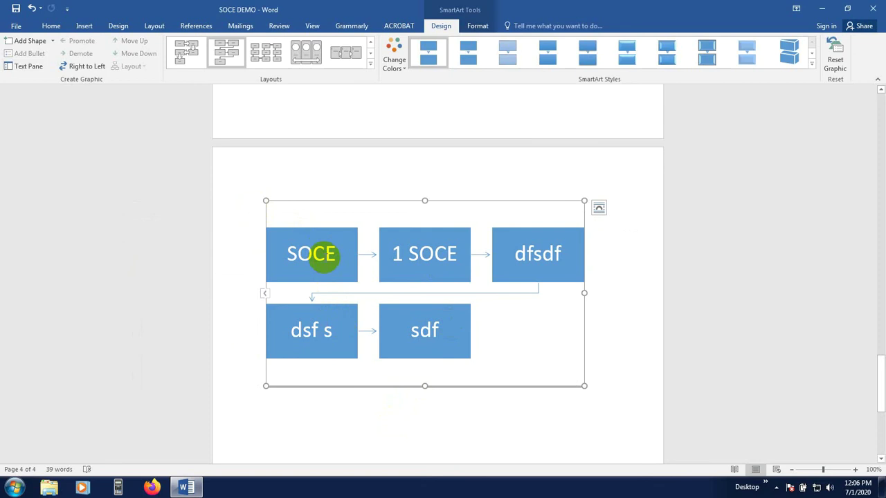
pyautogui.click(317, 257)
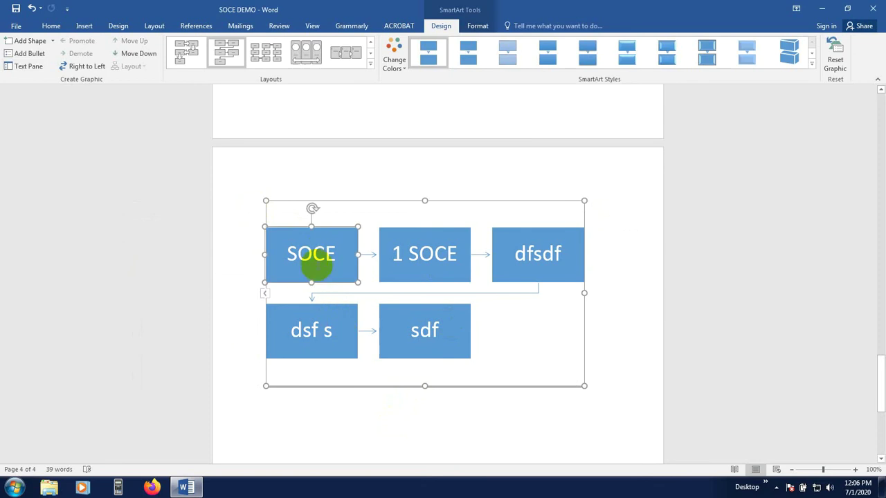
# Change the SmartArt layout to Gear
pyautogui.click(391, 267)
pyautogui.click(510, 256)
pyautogui.click(318, 334)
pyautogui.click(393, 342)
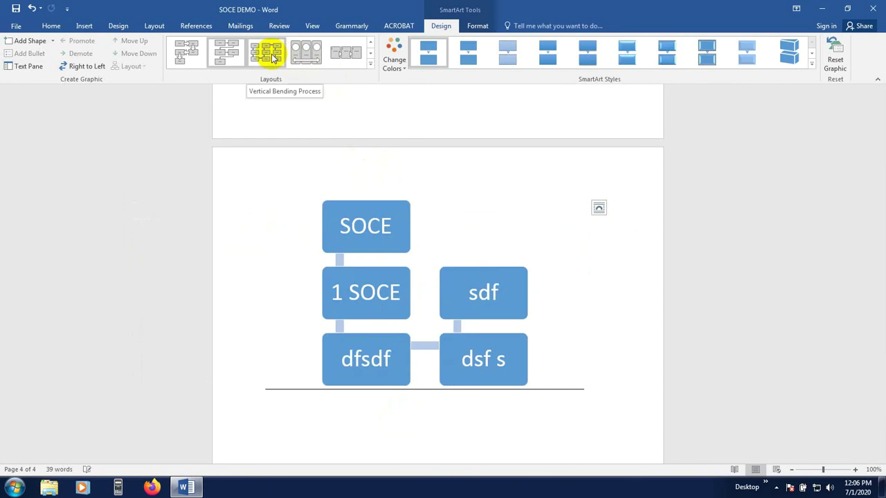
pyautogui.click(370, 64)
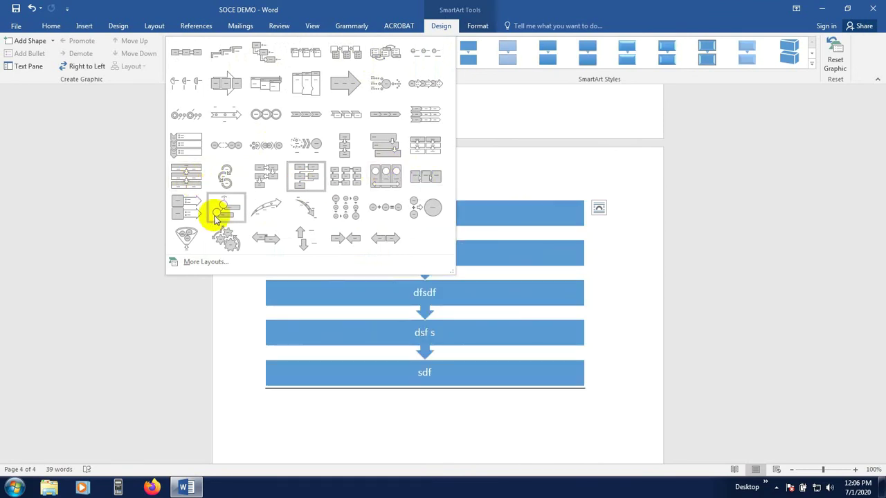
pyautogui.click(226, 243)
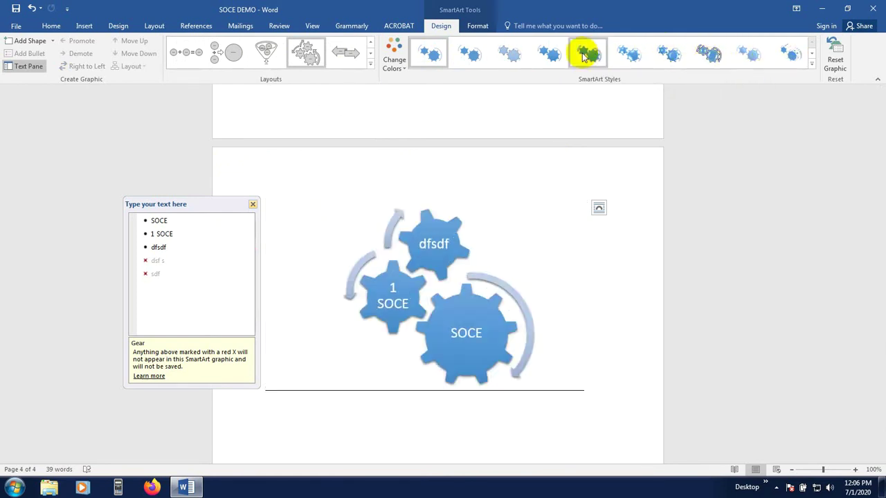
# Apply a 3-D SmartArt style to the gears
pyautogui.click(663, 51)
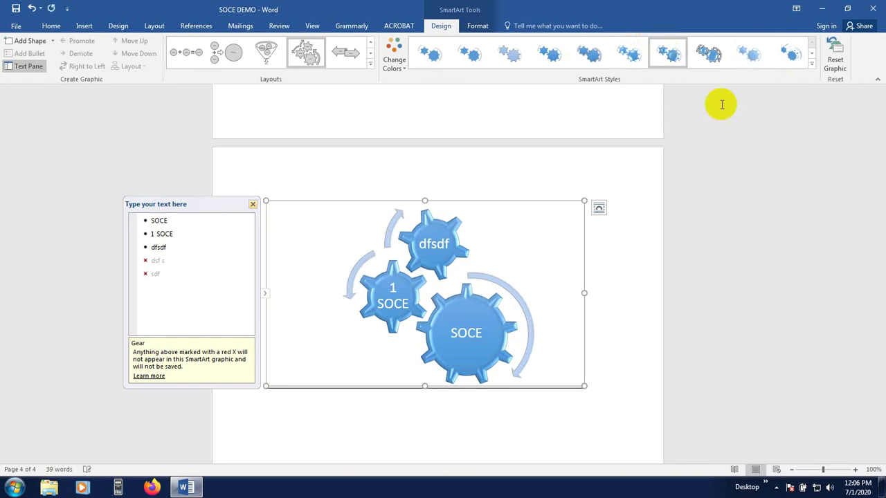
pyautogui.click(811, 62)
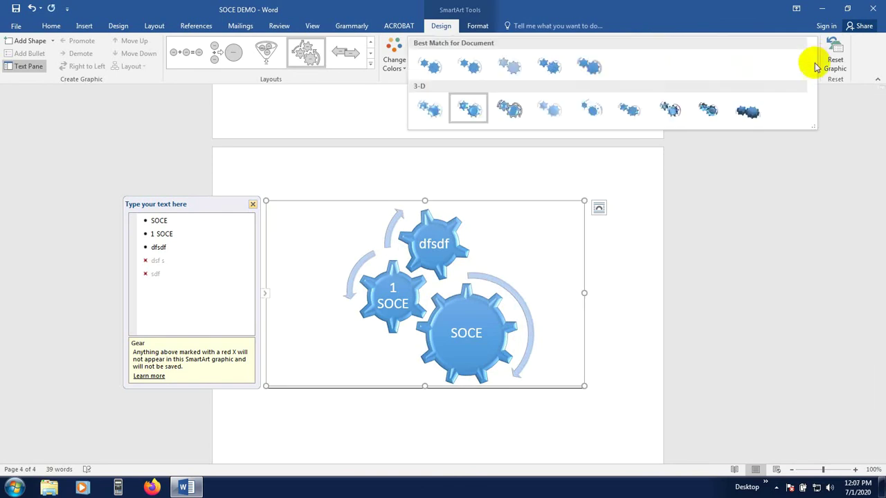
pyautogui.click(744, 113)
pyautogui.click(702, 241)
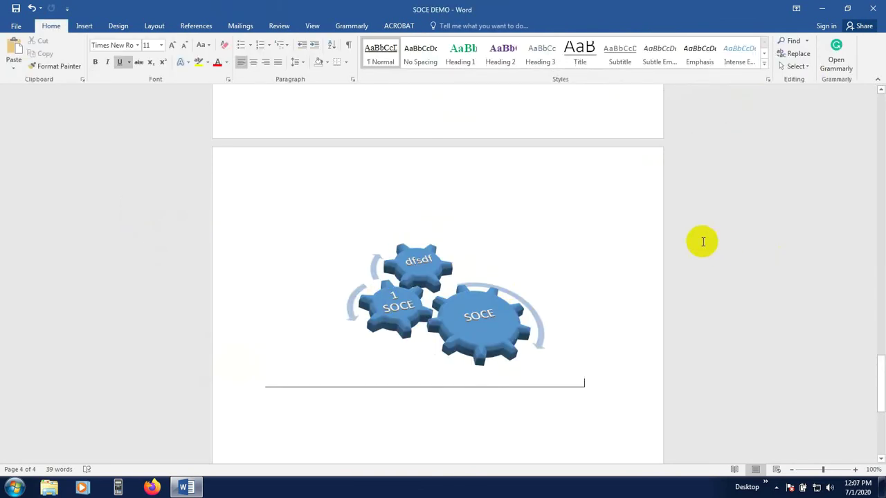
# Close the gear diagram's Text Pane and put the cursor on the empty line below it
pyautogui.click(251, 420)
pyautogui.scroll(-3, 277, 341)
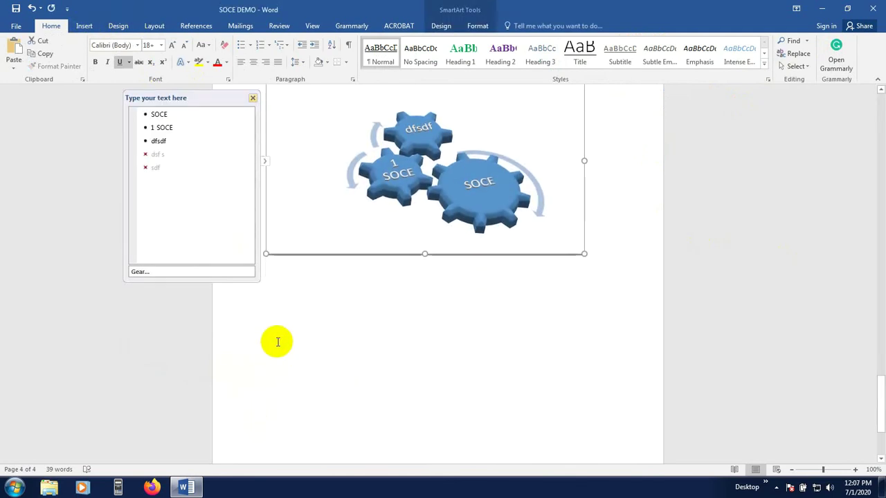
pyautogui.click(250, 95)
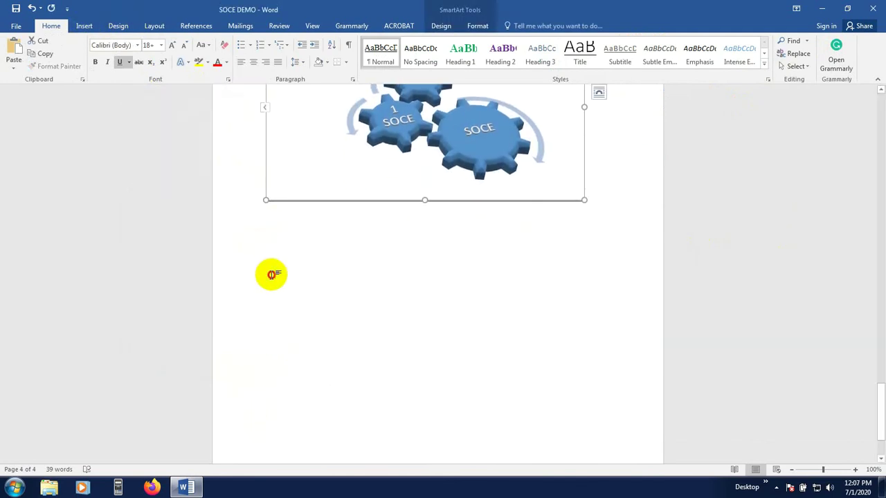
pyautogui.click(271, 276)
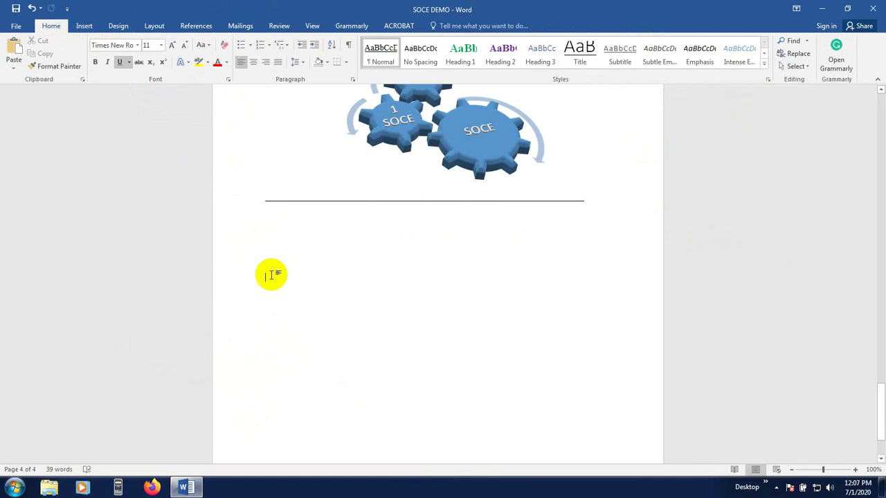
pyautogui.scroll(-3, 271, 276)
pyautogui.click(89, 27)
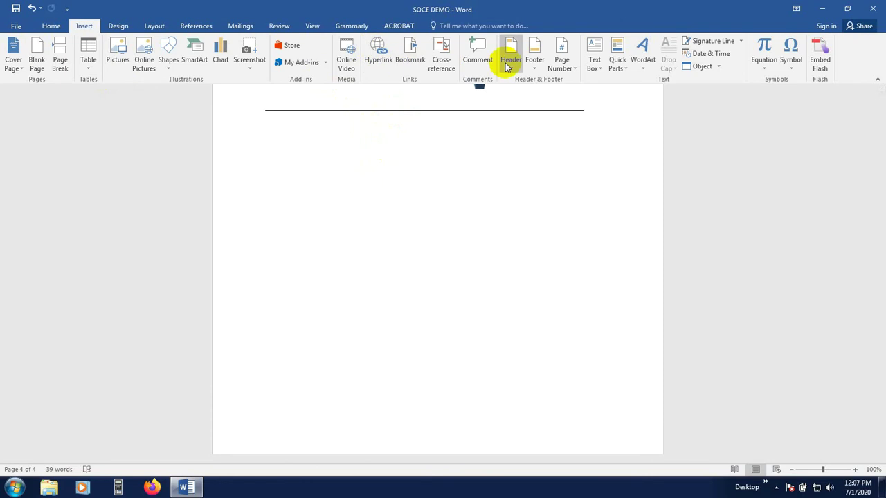
pyautogui.press('Up')
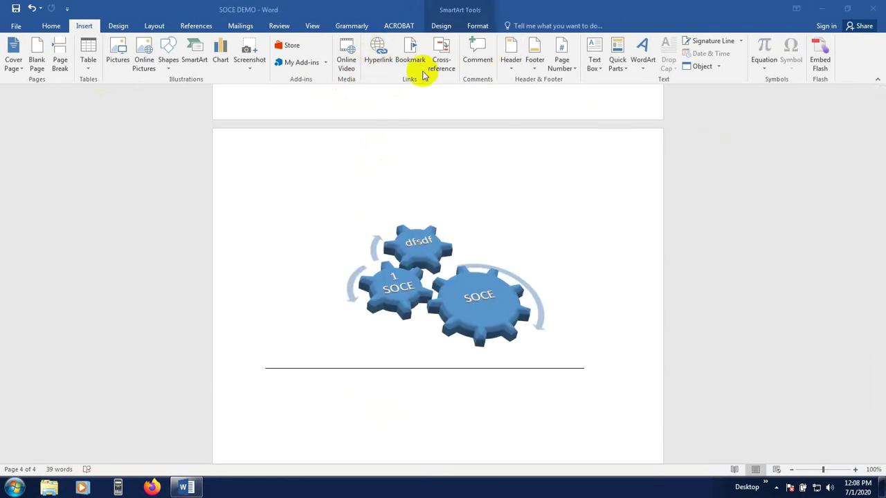
pyautogui.scroll(-2, 484, 311)
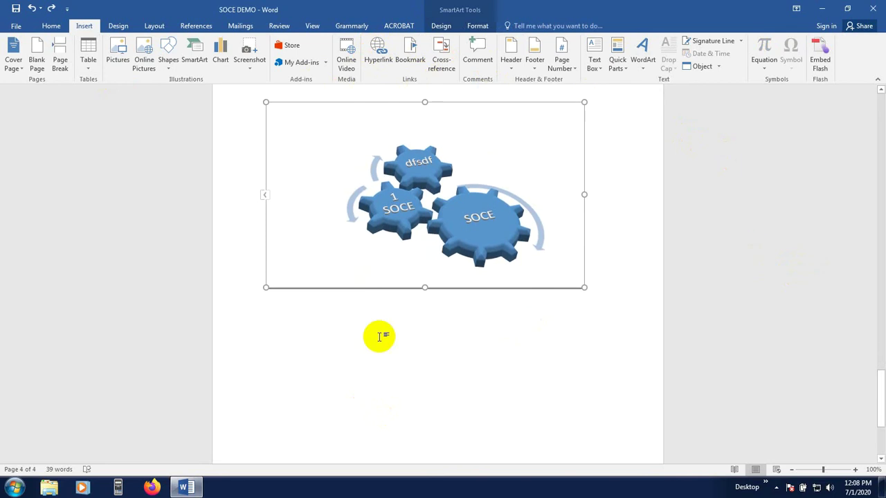
pyautogui.click(288, 343)
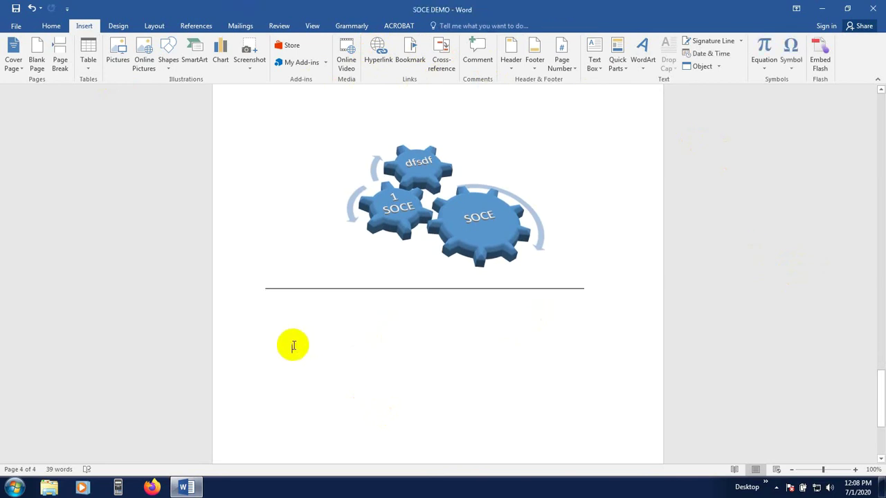
# In Insert Hyperlink, browse the link types and pick the EXT folder as target
pyautogui.click(379, 56)
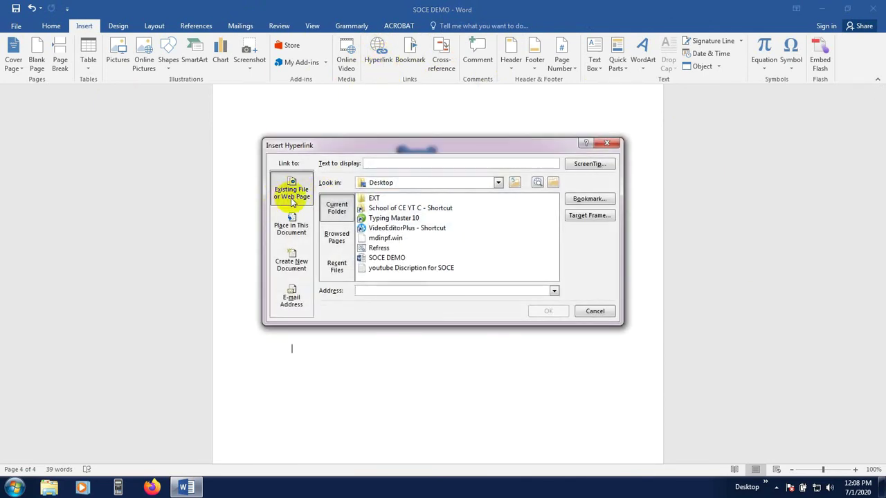
pyautogui.click(294, 233)
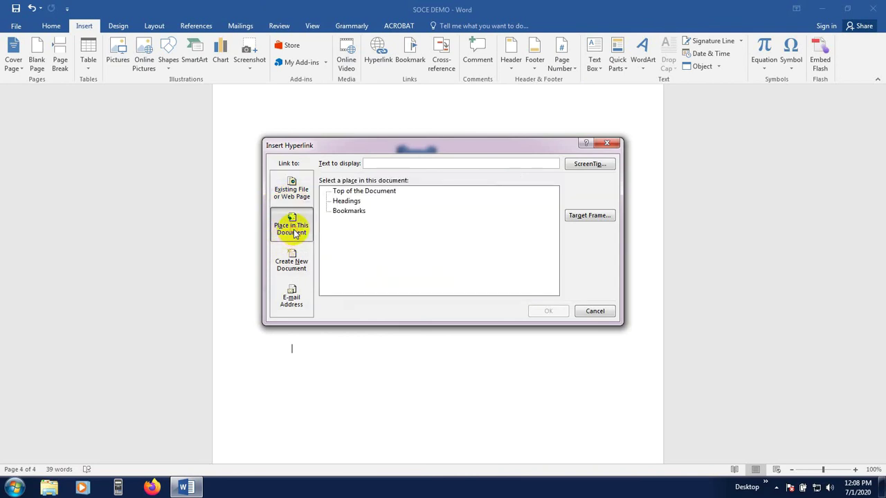
pyautogui.click(292, 267)
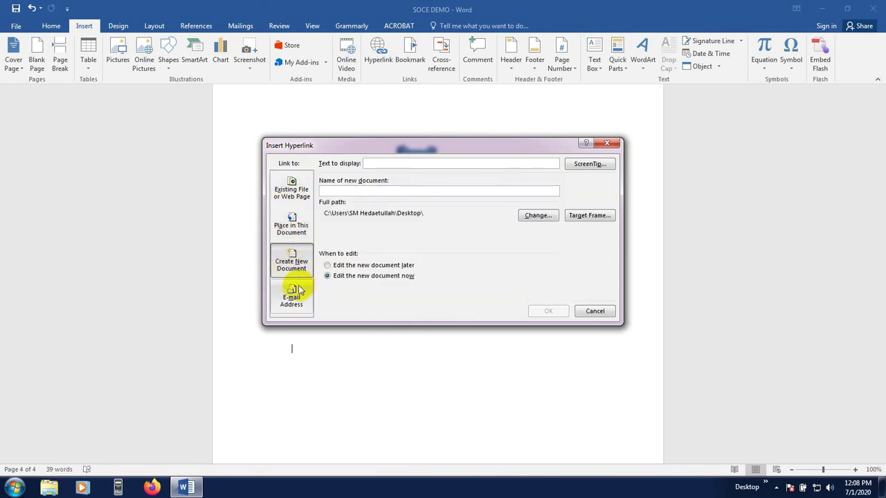
pyautogui.click(293, 297)
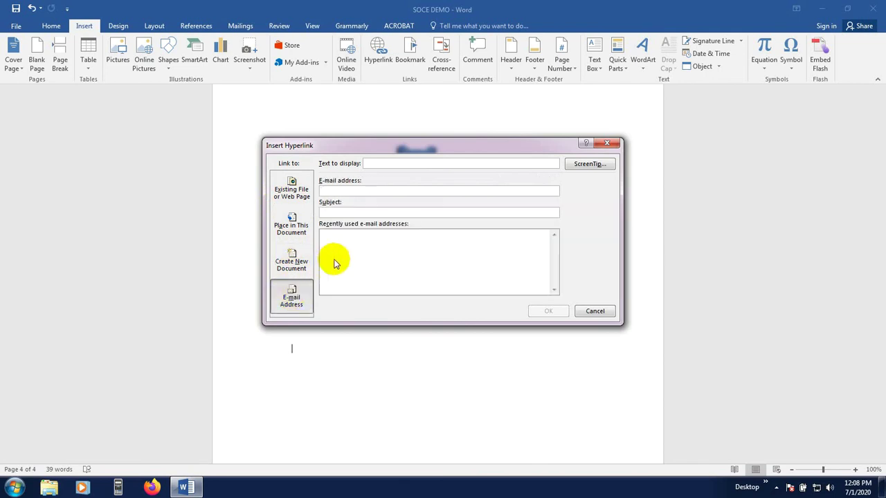
pyautogui.click(292, 183)
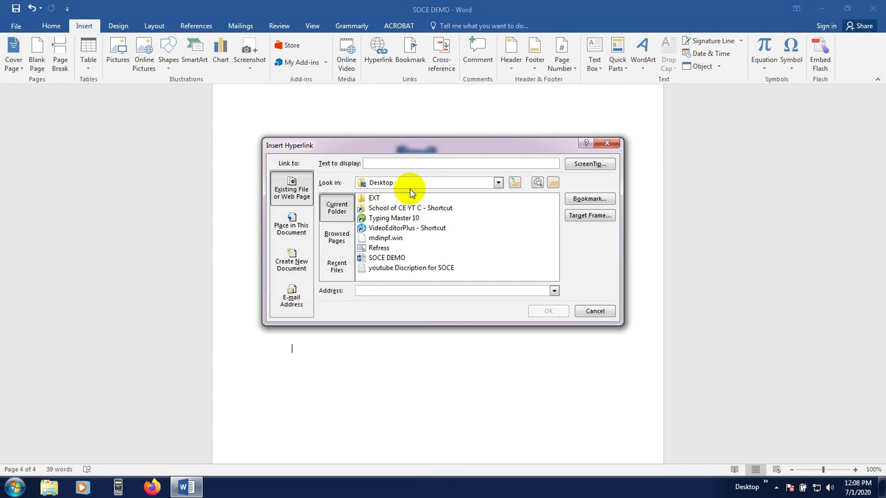
pyautogui.click(375, 199)
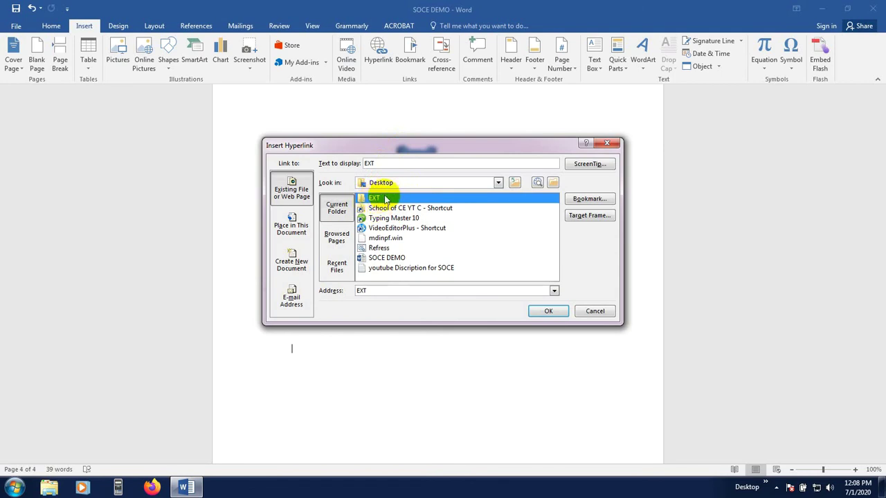
# Replace the link address with 'sdaf' and insert the hyperlink
pyautogui.click(553, 290)
pyautogui.click(574, 274)
pyautogui.click(425, 290)
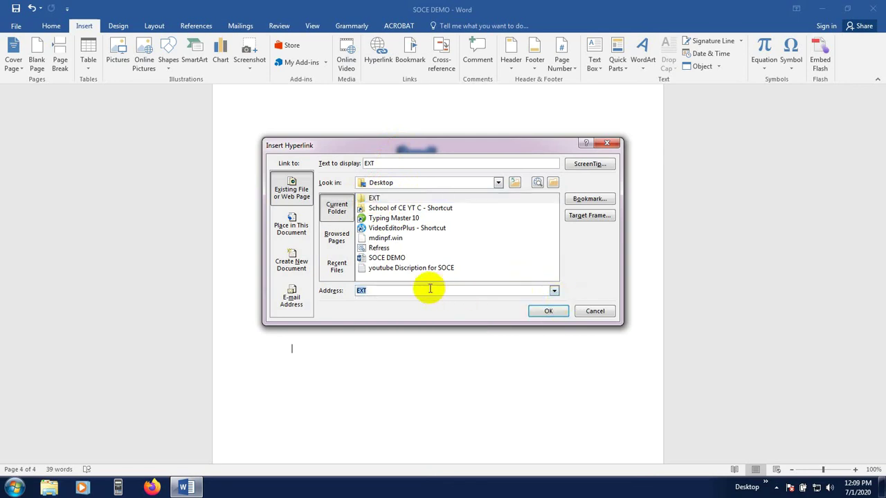
pyautogui.doubleClick(395, 291)
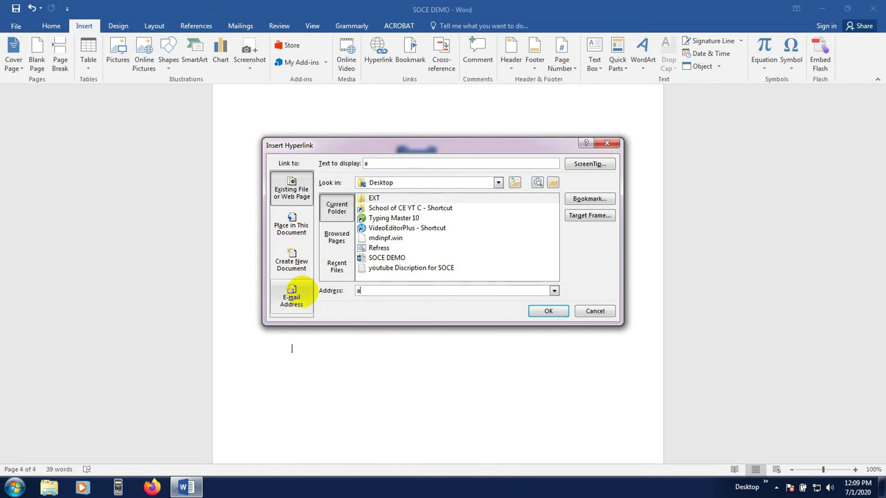
pyautogui.press('BackSpace')
pyautogui.press('BackSpace')
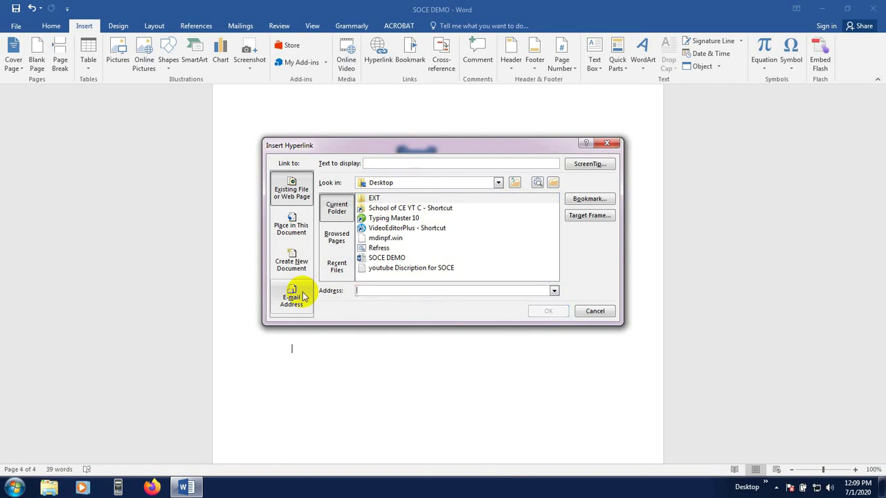
pyautogui.write('sdafdslk l;ka k;lk lk; ;l')
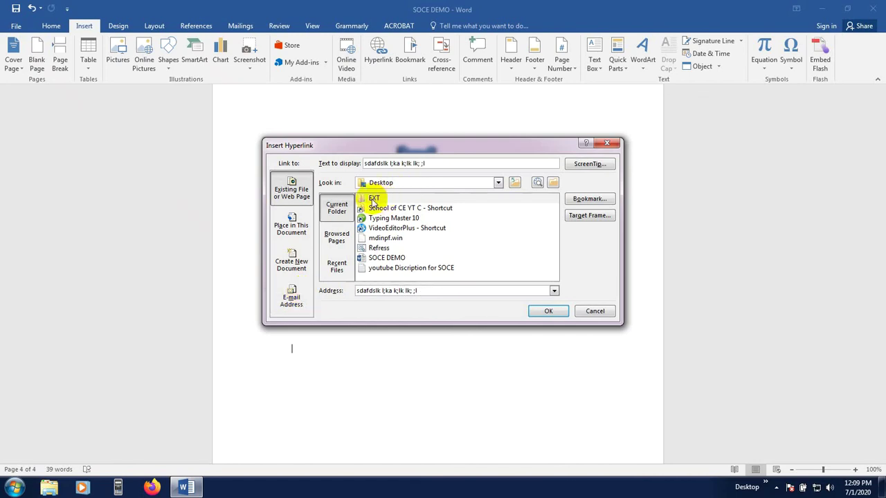
pyautogui.click(550, 312)
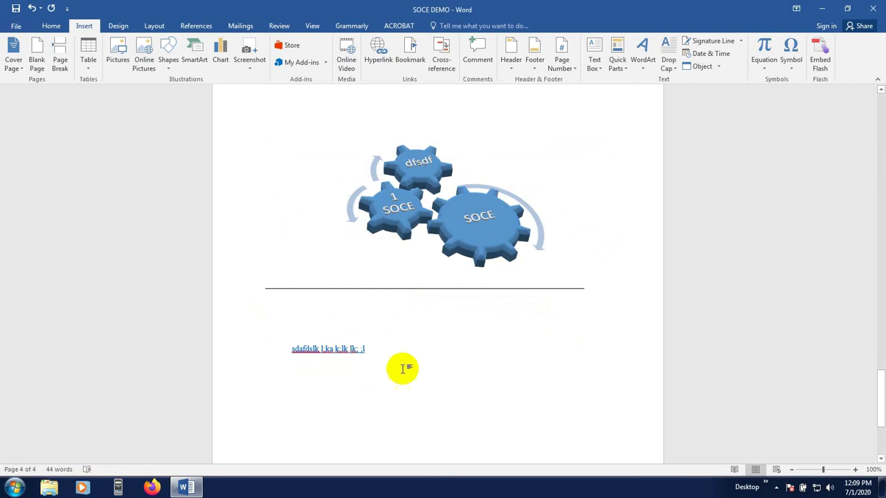
# Test the link, dismiss the cannot-open error, and delete the hyperlink text
pyautogui.keyDown('ctrl'); pyautogui.click(325, 351); pyautogui.keyUp('ctrl')
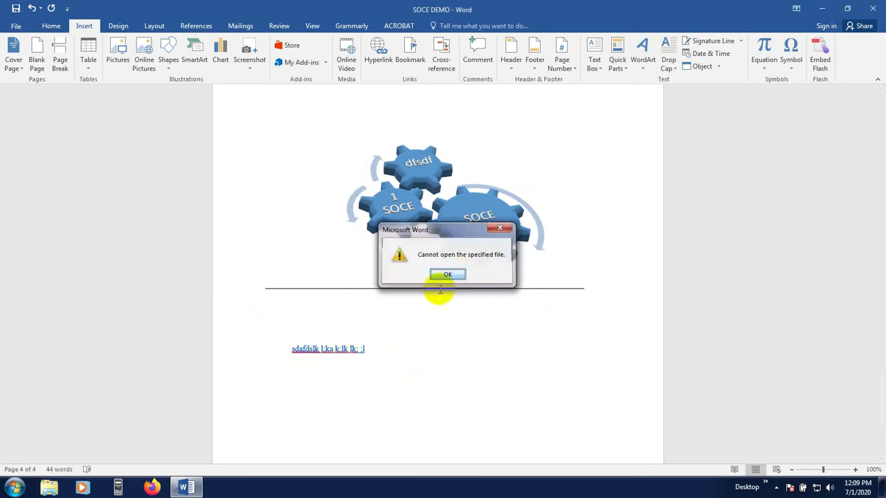
pyautogui.click(447, 275)
pyautogui.moveTo(367, 352); pyautogui.dragTo(272, 348)
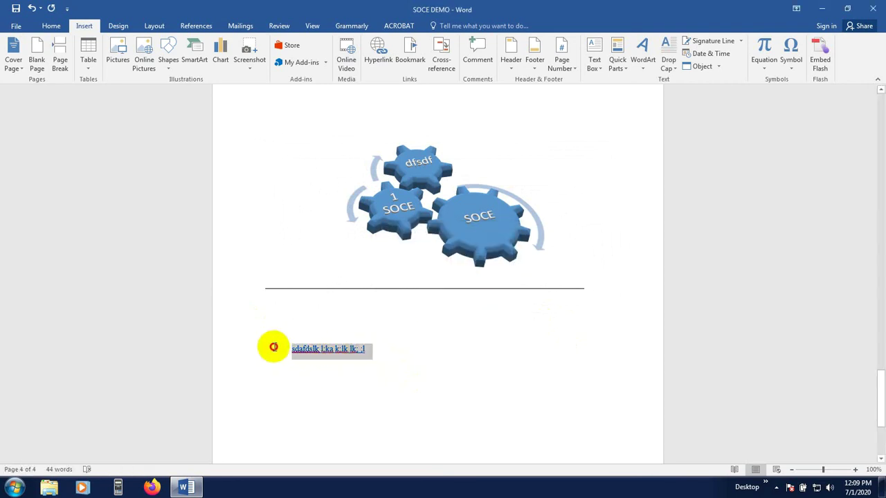
pyautogui.rightClick(323, 351)
pyautogui.click(386, 350)
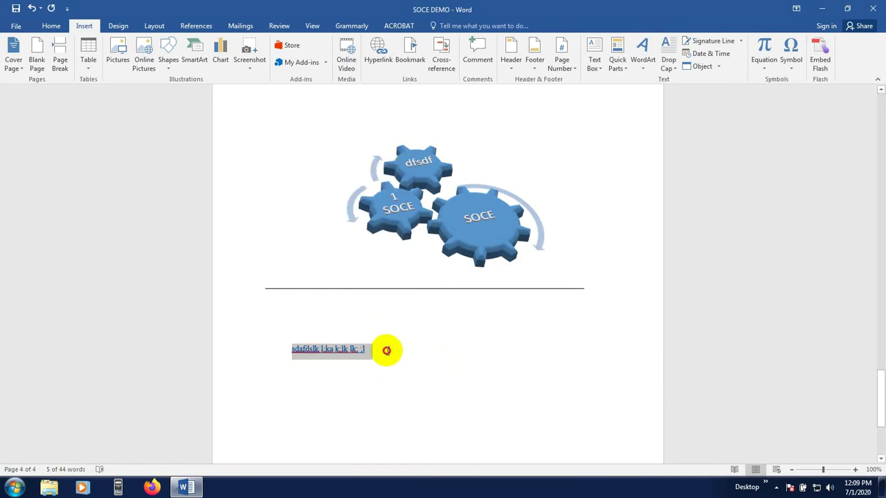
pyautogui.press('Delete')
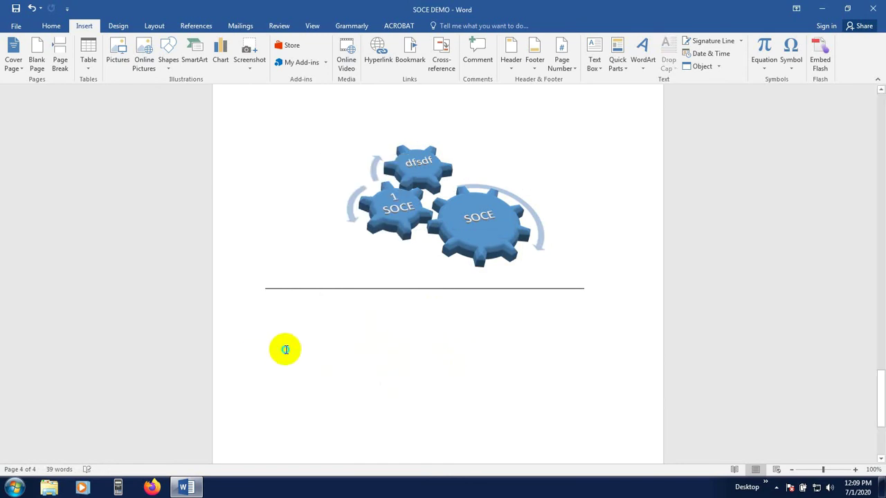
pyautogui.rightClick(283, 349)
pyautogui.click(310, 341)
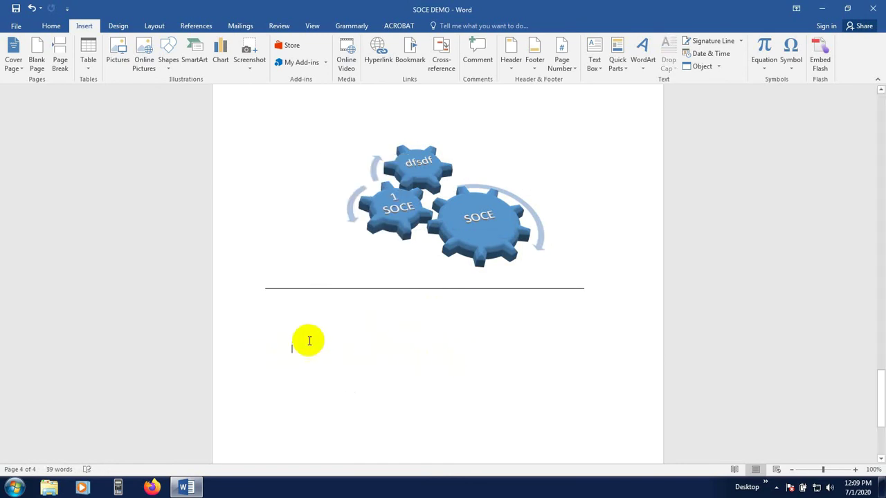
pyautogui.click(378, 56)
pyautogui.click(377, 199)
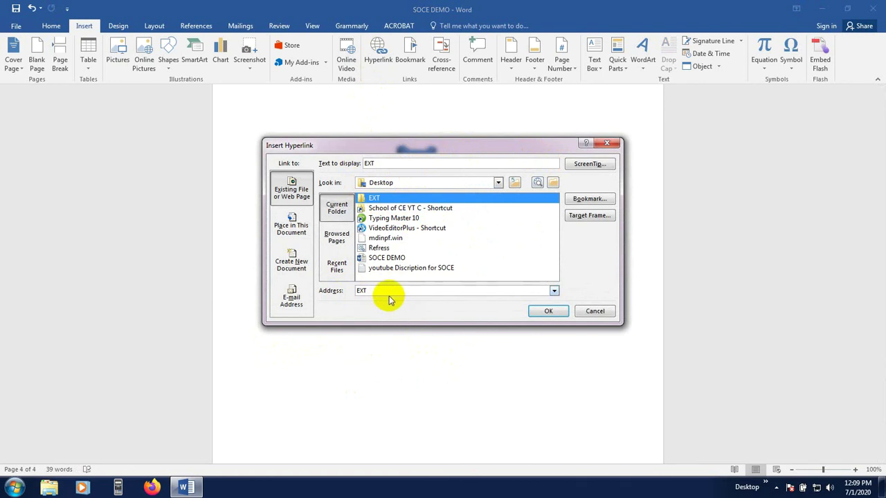
pyautogui.moveTo(389, 163); pyautogui.dragTo(316, 172)
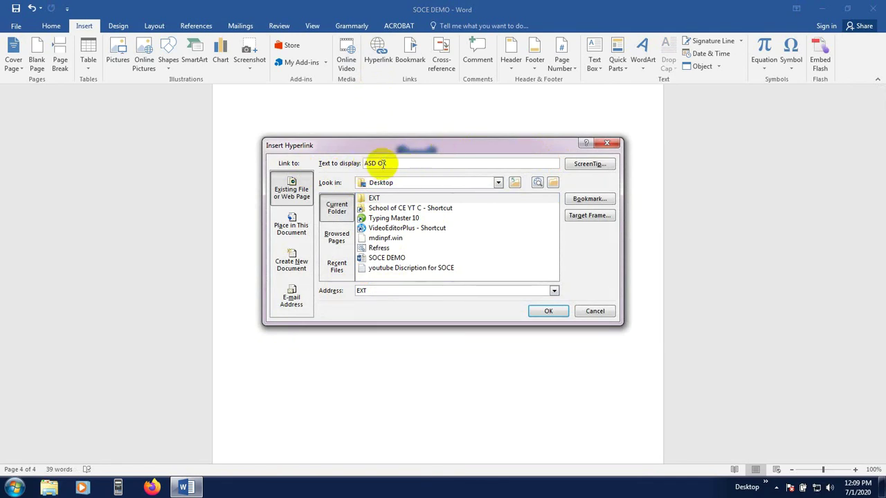
pyautogui.click(548, 312)
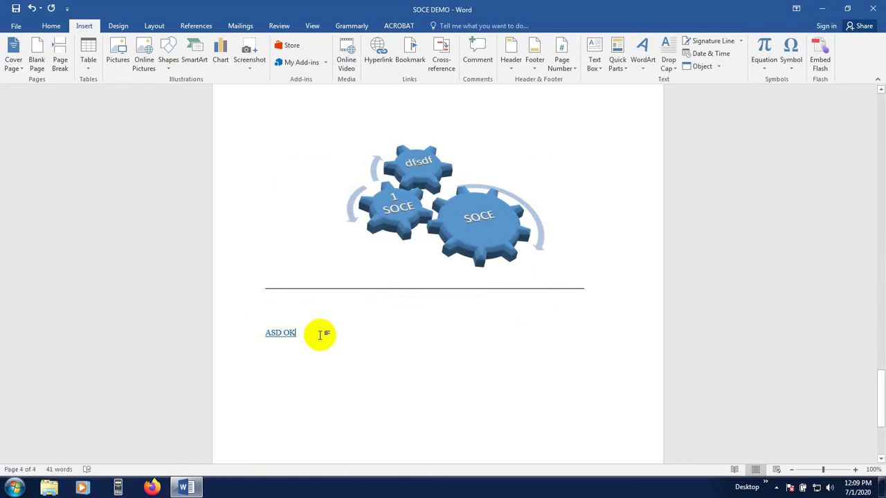
pyautogui.keyDown('ctrl'); pyautogui.click(291, 335); pyautogui.keyUp('ctrl')
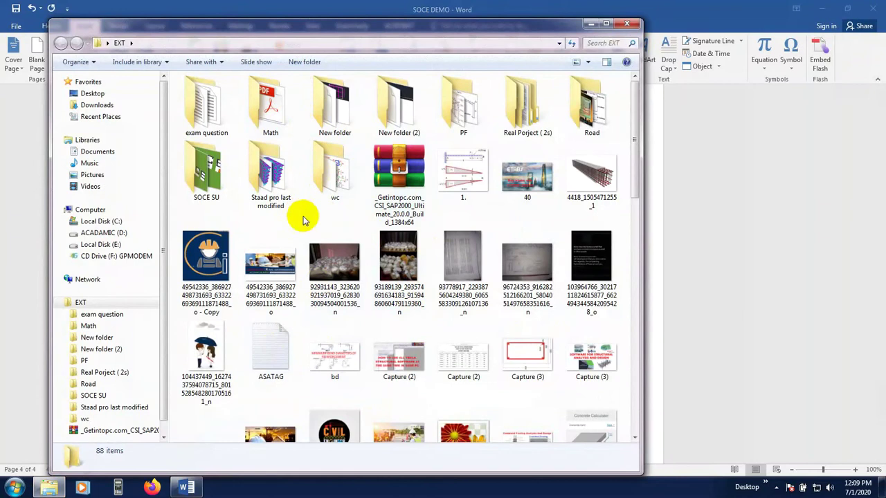
pyautogui.click(627, 24)
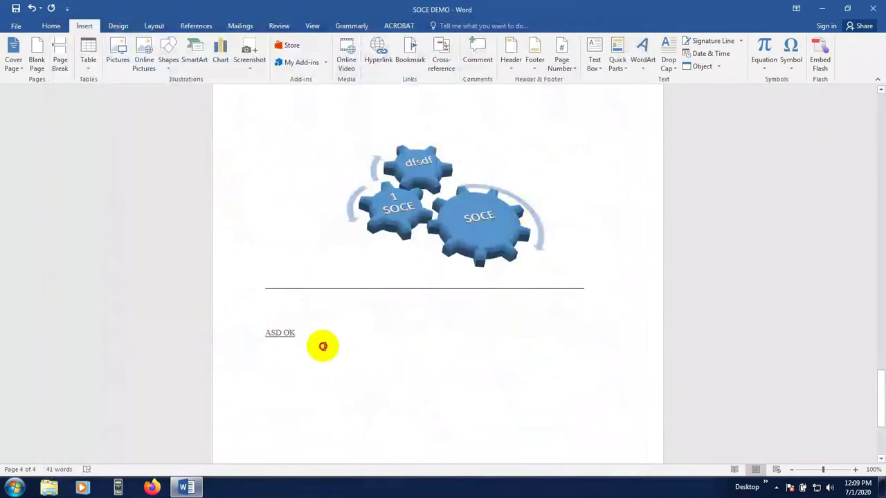
pyautogui.press('Delete')
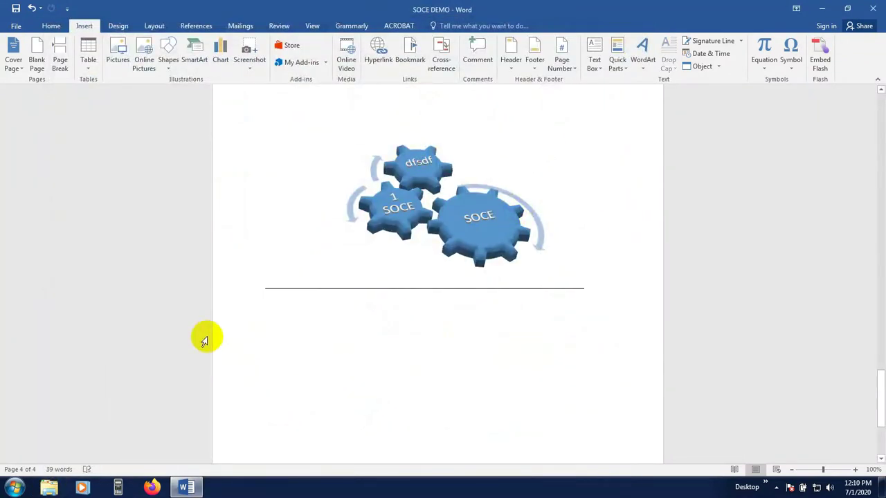
# Insert a trial 'youtube channel' hyperlink with address 'yt' below the gear diagram
pyautogui.rightClick(289, 335)
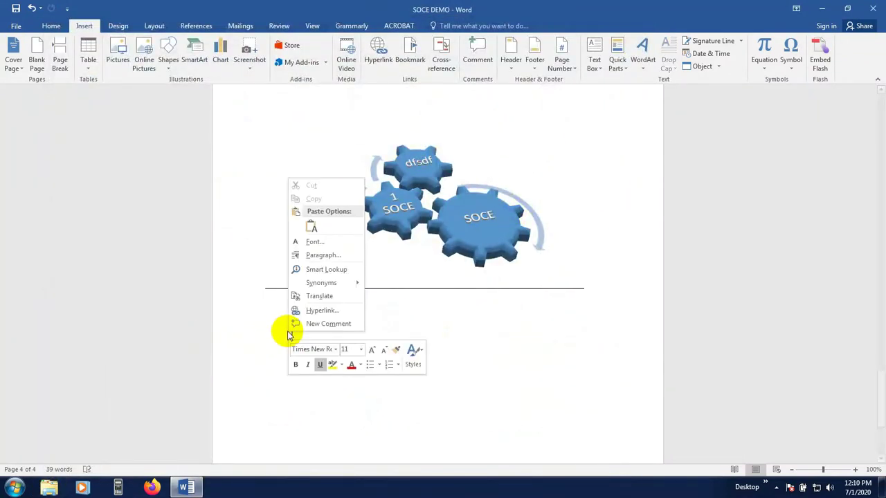
pyautogui.click(320, 310)
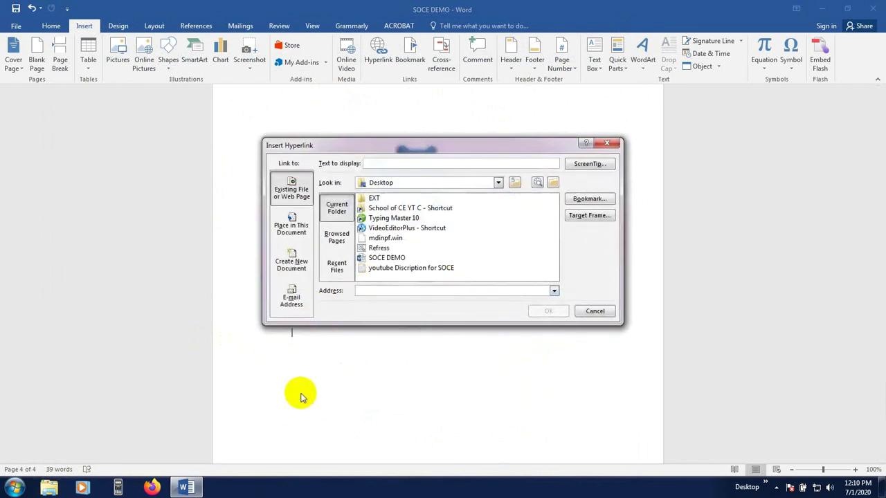
pyautogui.moveTo(516, 154); pyautogui.dragTo(546, 151)
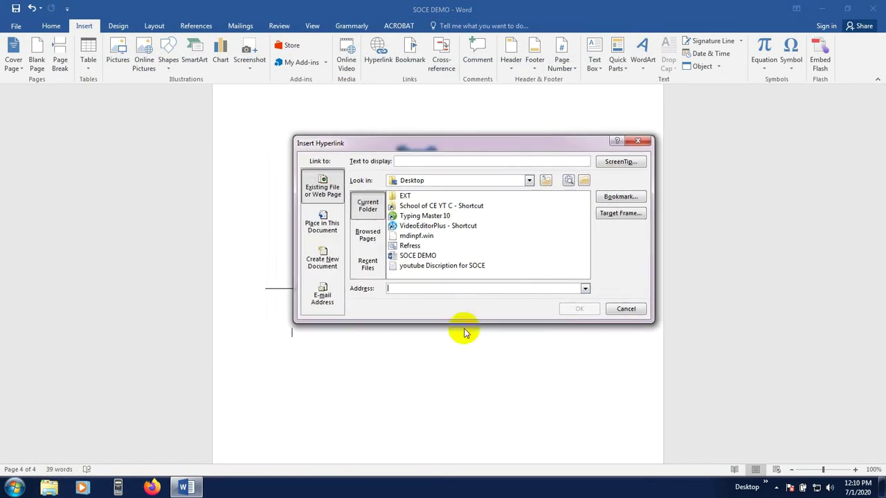
pyautogui.rightClick(396, 288)
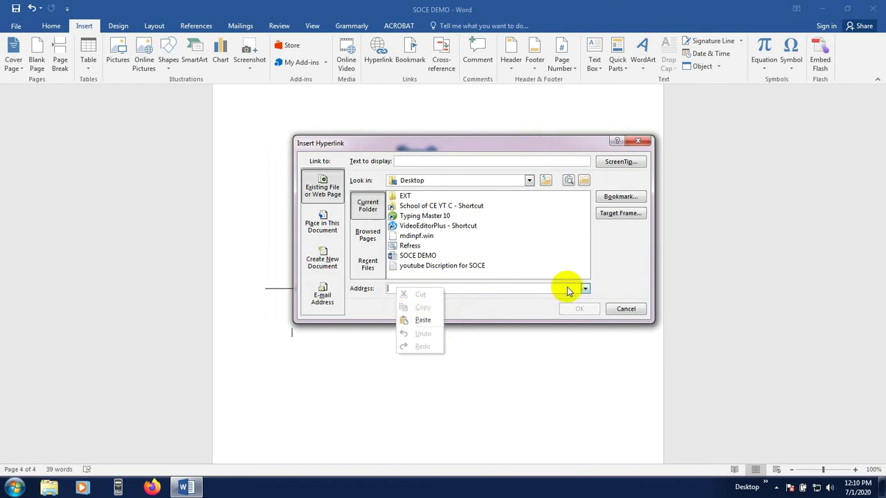
pyautogui.click(622, 268)
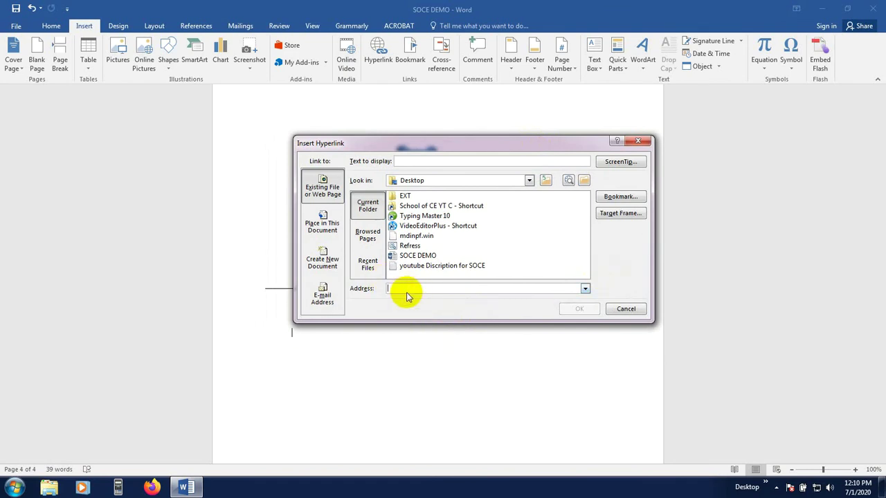
pyautogui.write('yt.com/schoolofcivilengineering')
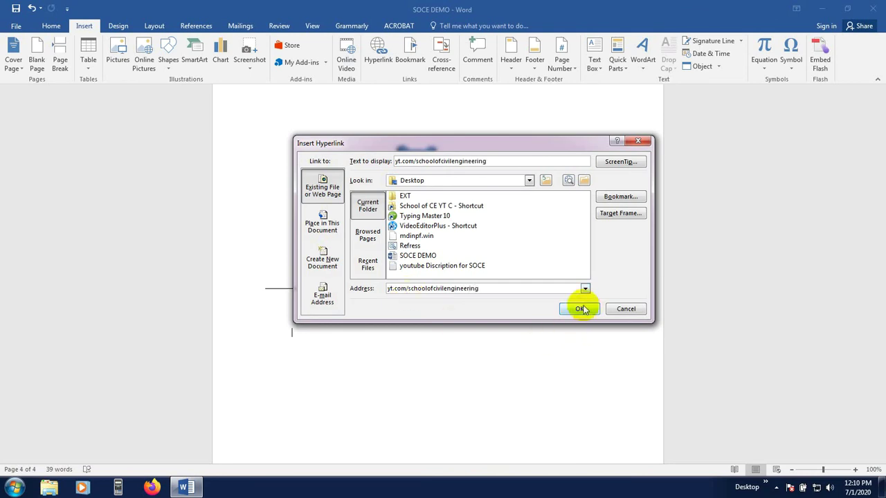
pyautogui.moveTo(494, 159); pyautogui.dragTo(327, 160)
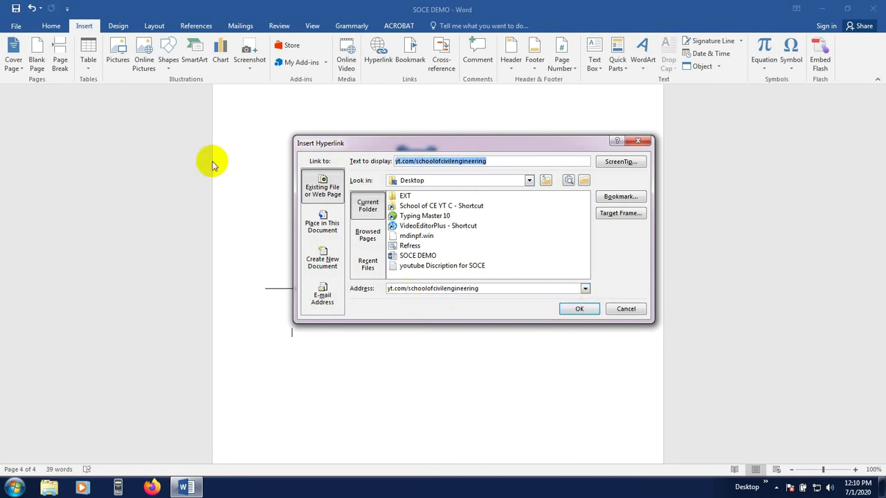
pyautogui.write('youtube channel')
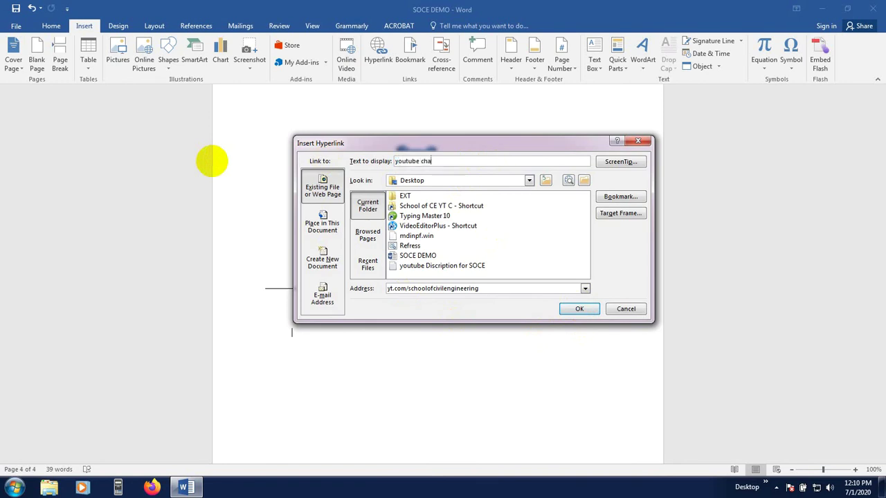
pyautogui.click(579, 309)
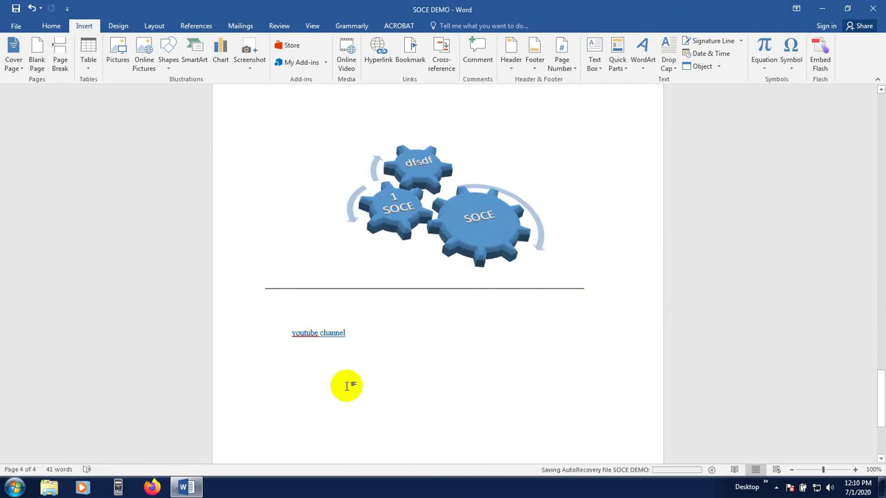
# Test the youtube channel link, dismiss the error, and delete its text
pyautogui.keyDown('ctrl'); pyautogui.click(327, 333); pyautogui.keyUp('ctrl')
pyautogui.click(450, 275)
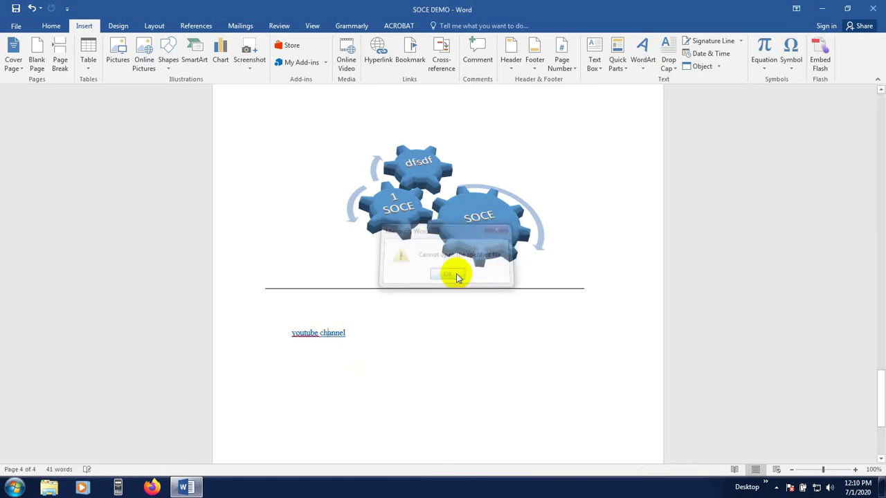
pyautogui.rightClick(328, 334)
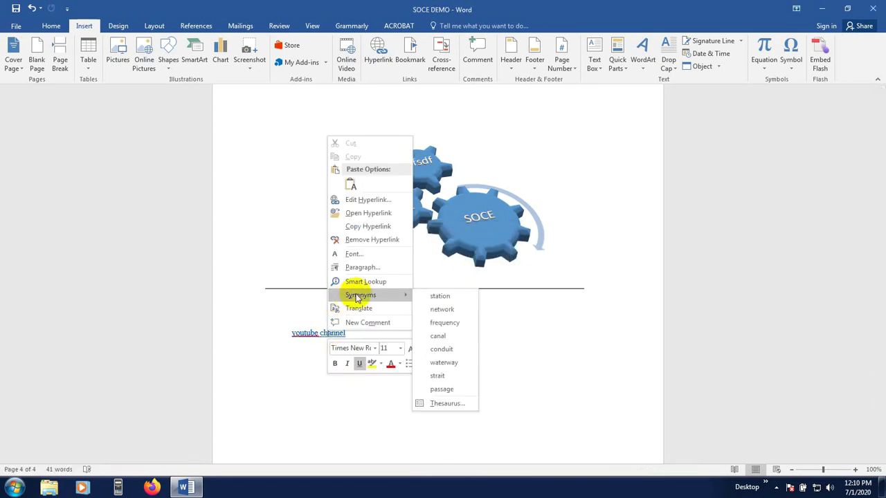
pyautogui.click(528, 303)
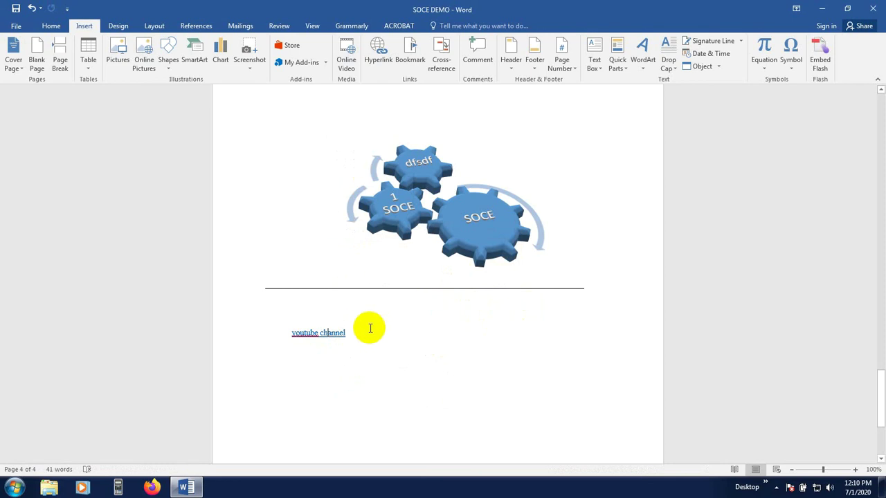
pyautogui.rightClick(318, 335)
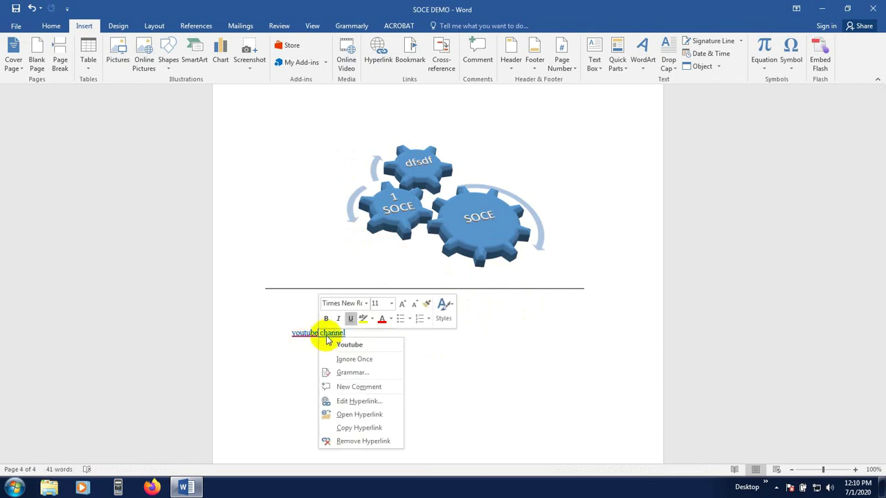
pyautogui.click(352, 322)
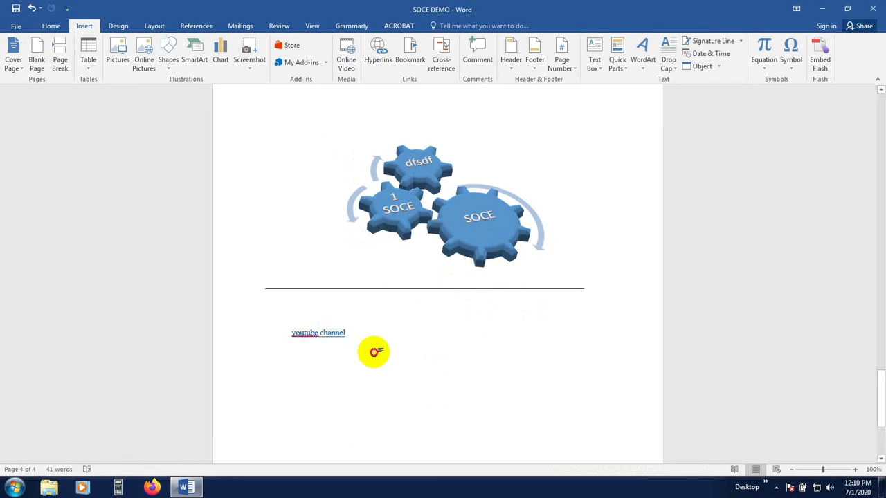
pyautogui.moveTo(336, 336); pyautogui.dragTo(263, 339)
pyautogui.press('Delete')
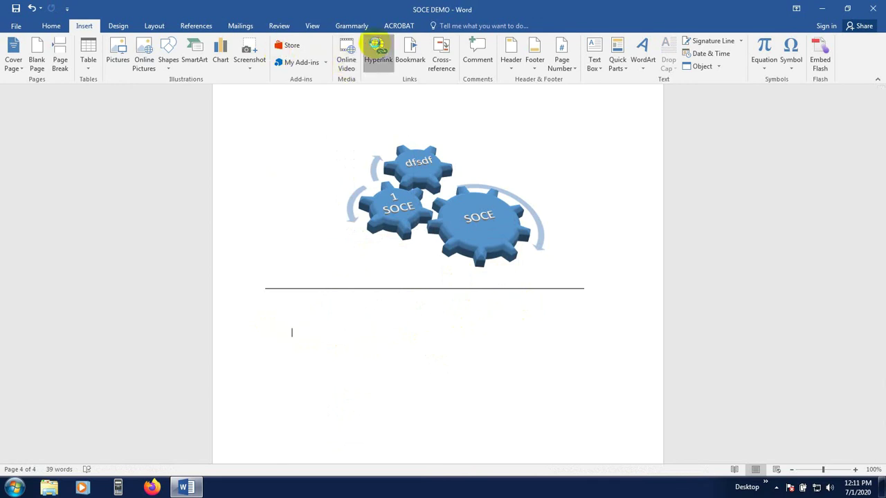
pyautogui.click(377, 47)
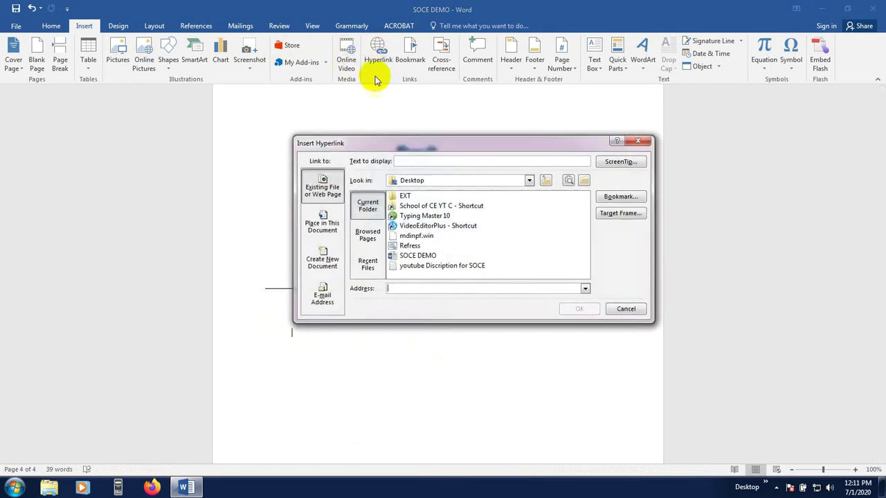
pyautogui.click(585, 288)
pyautogui.click(434, 289)
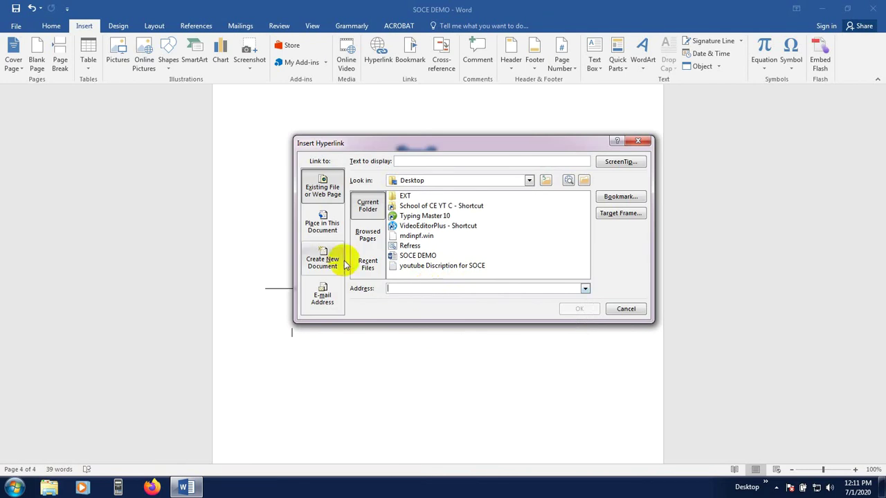
pyautogui.click(327, 229)
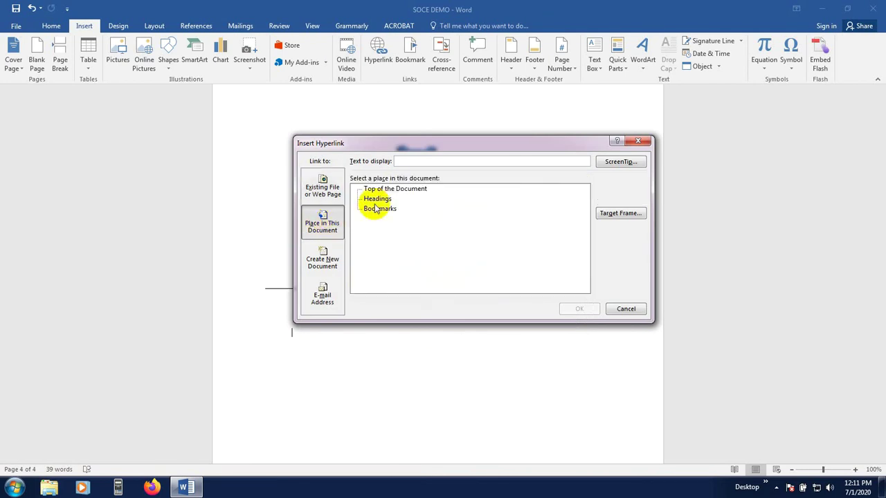
pyautogui.click(331, 186)
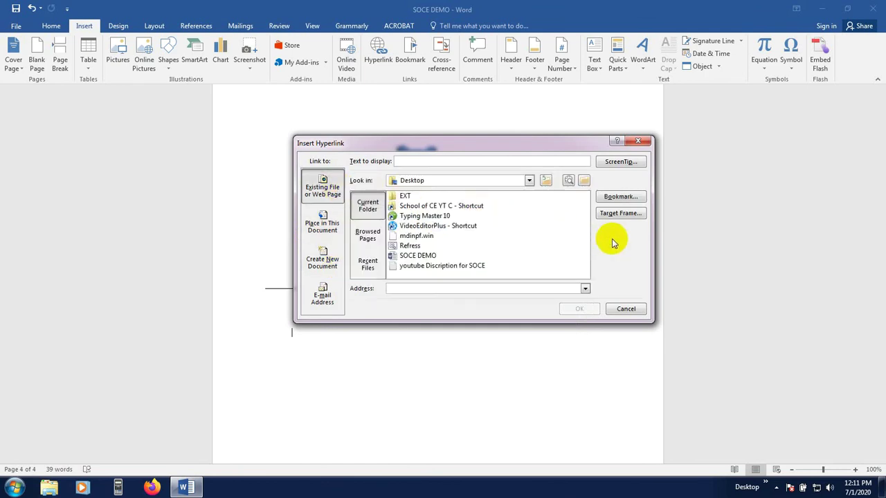
pyautogui.click(570, 180)
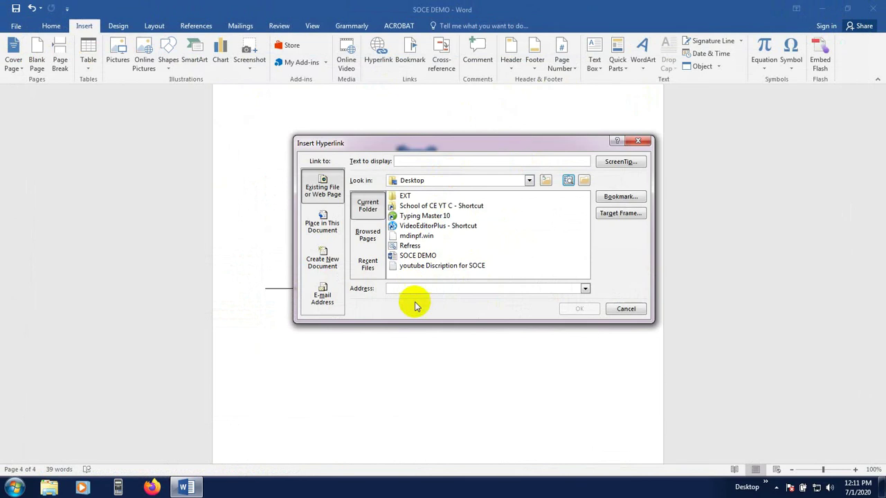
pyautogui.click(413, 159)
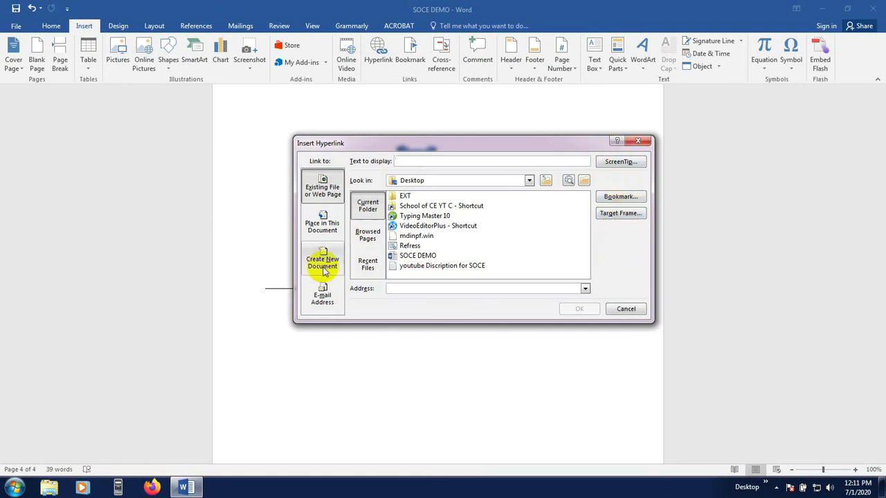
pyautogui.click(361, 237)
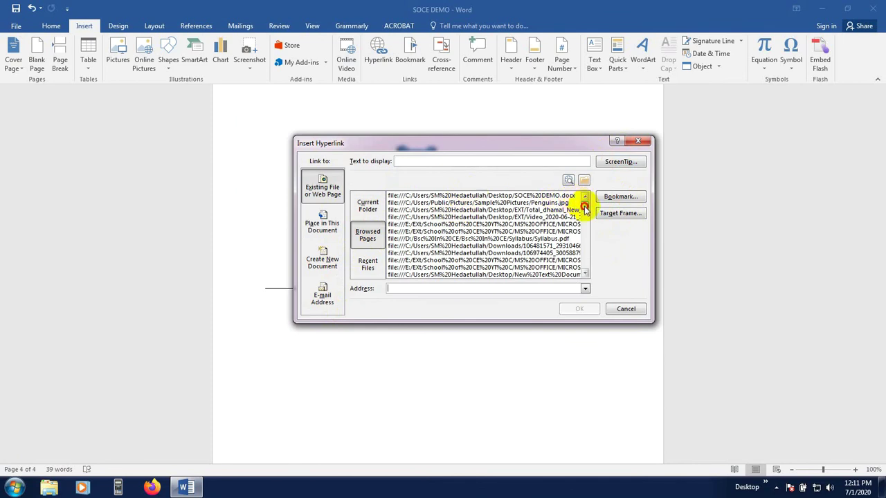
pyautogui.moveTo(585, 208); pyautogui.dragTo(586, 288)
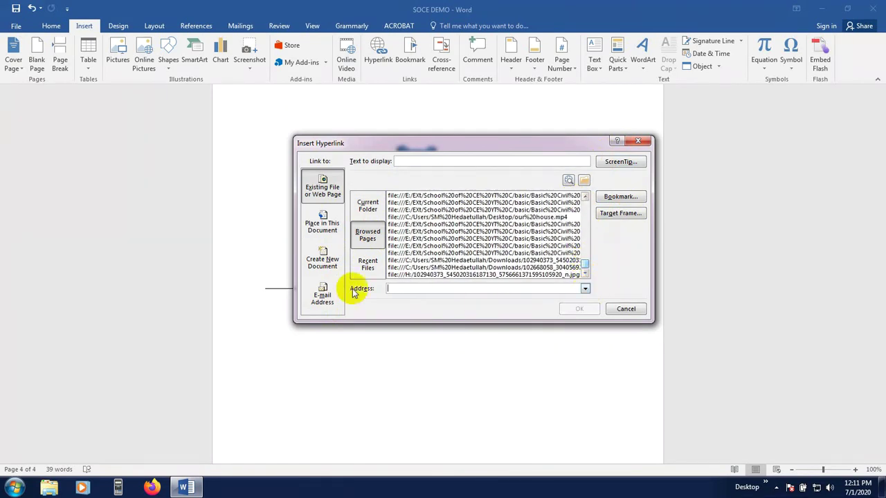
pyautogui.click(366, 266)
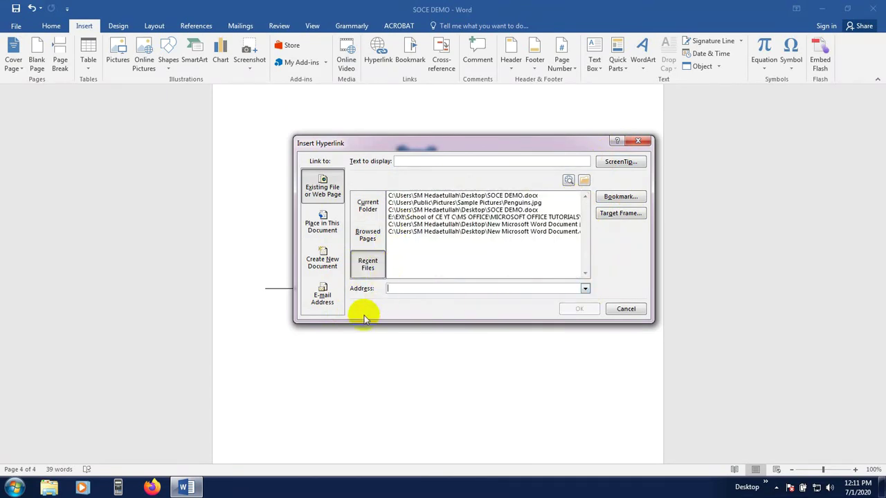
pyautogui.click(323, 293)
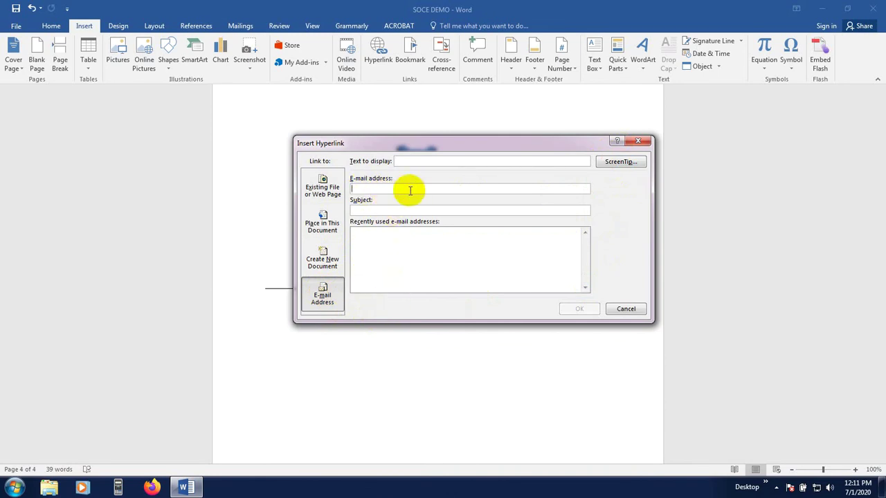
pyautogui.click(394, 241)
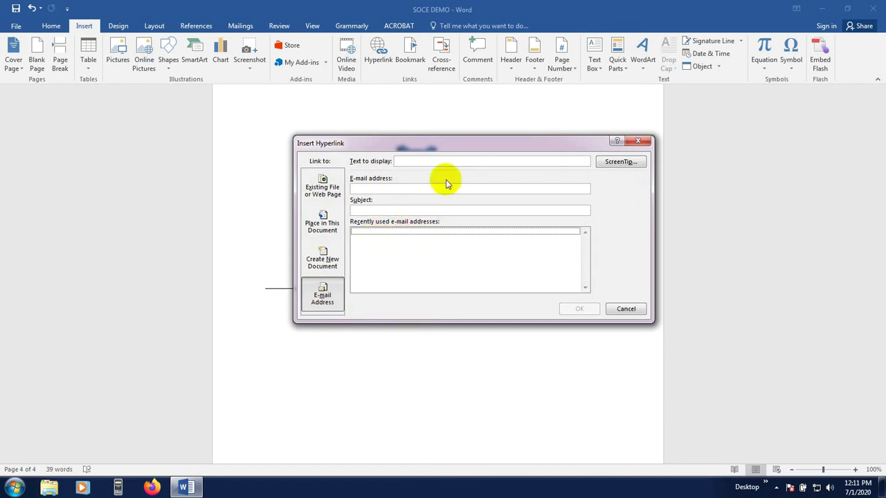
pyautogui.click(418, 160)
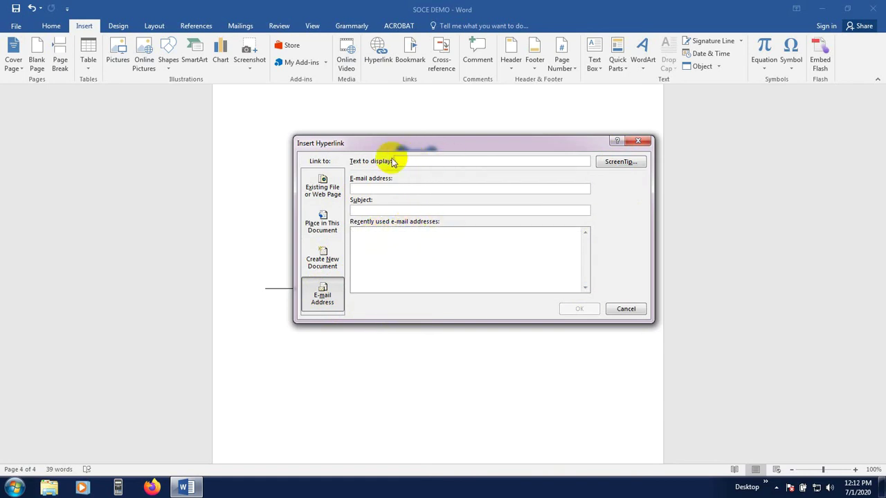
pyautogui.click(624, 309)
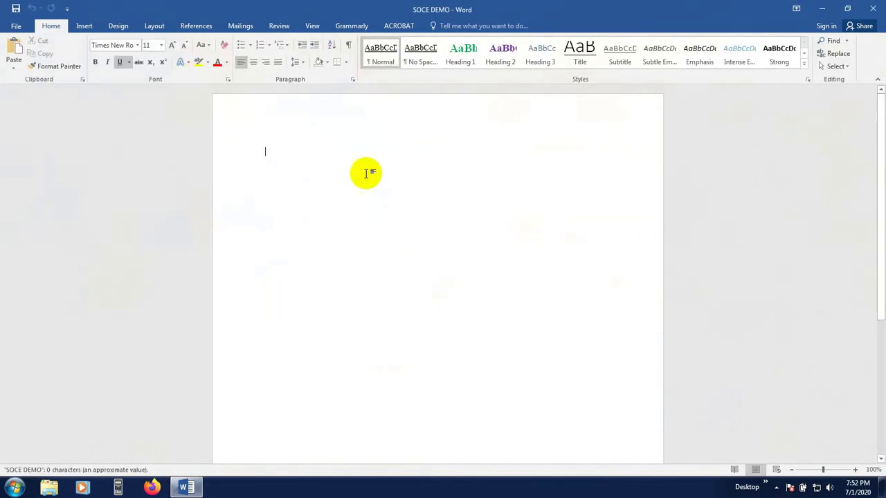
# Bring up the Insert ribbon options for the blank page
pyautogui.click(119, 61)
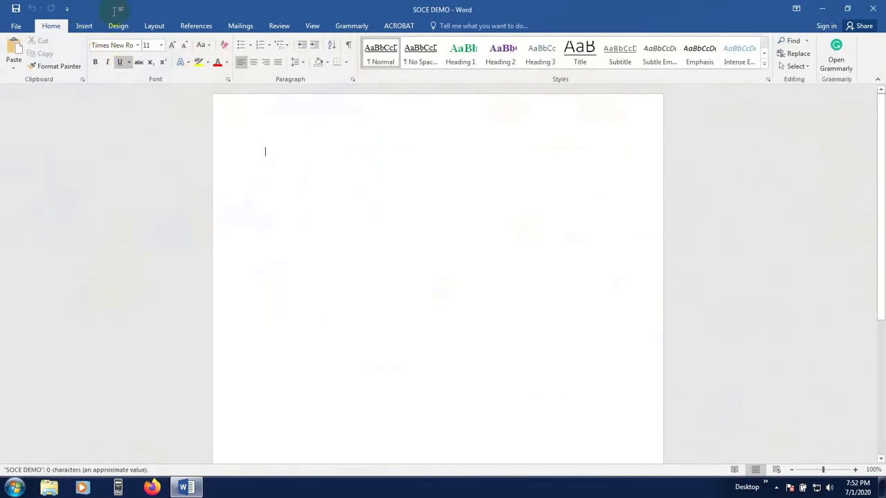
pyautogui.click(85, 27)
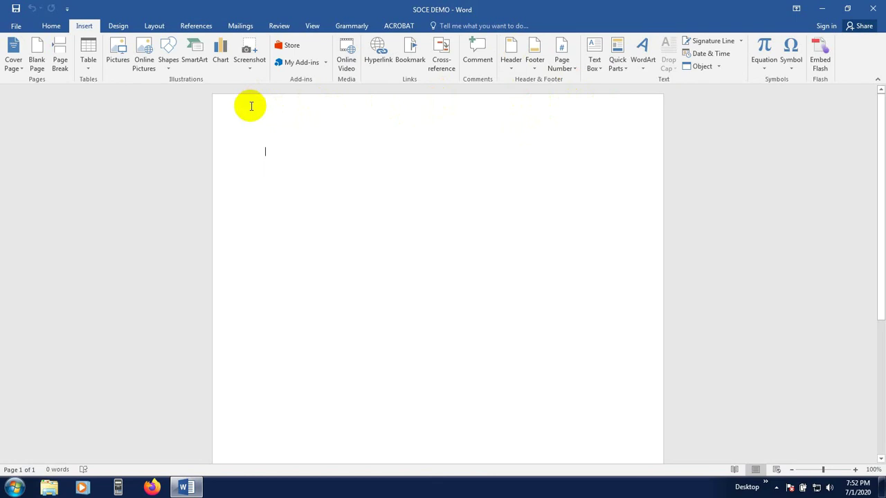
# Insert the Facet (Even Page) header with page number 1 in a blue corner graphic
pyautogui.click(512, 63)
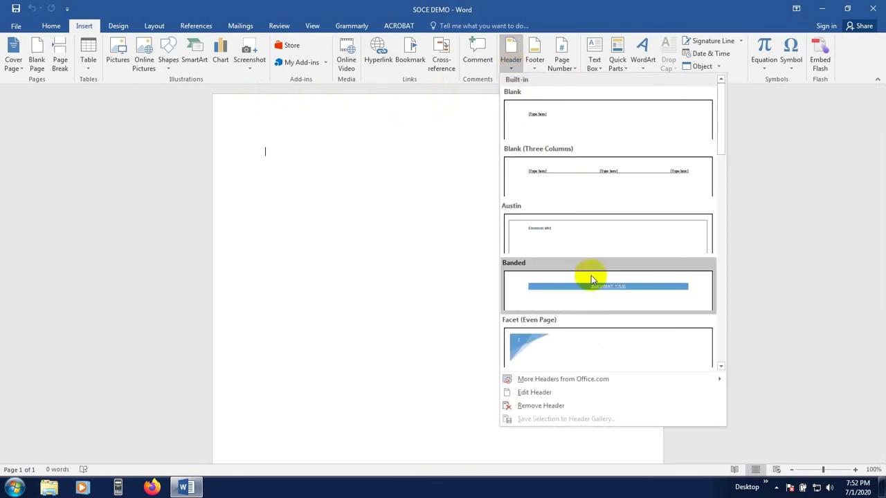
pyautogui.scroll(-3, 586, 257)
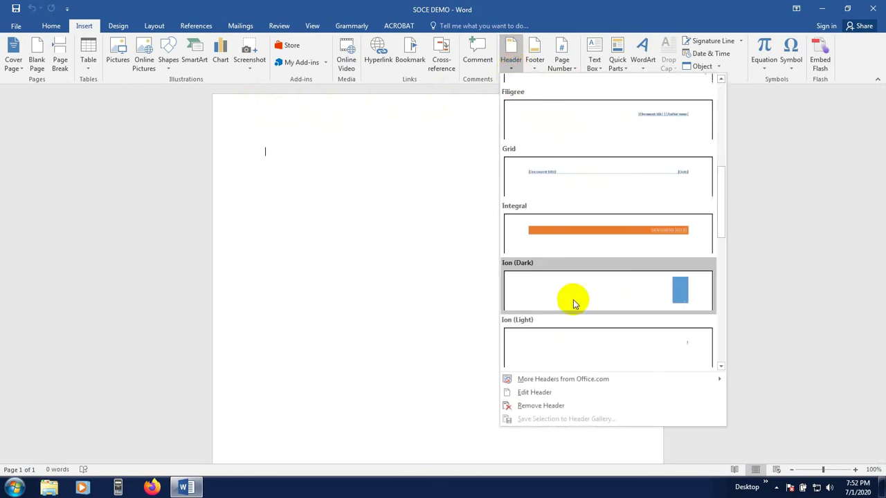
pyautogui.scroll(-5, 573, 303)
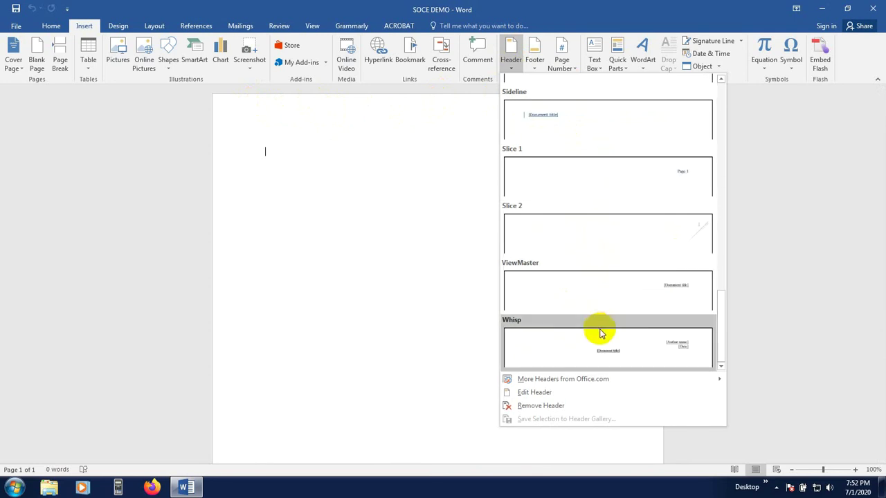
pyautogui.scroll(10, 599, 334)
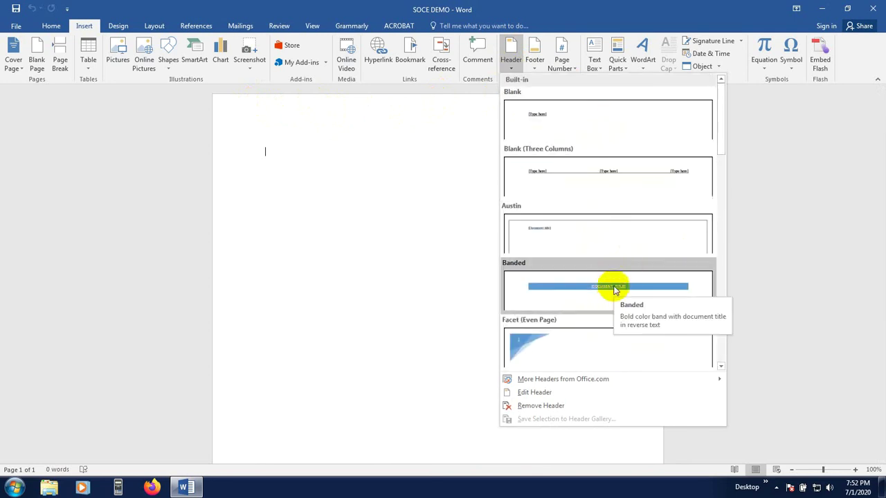
pyautogui.click(603, 342)
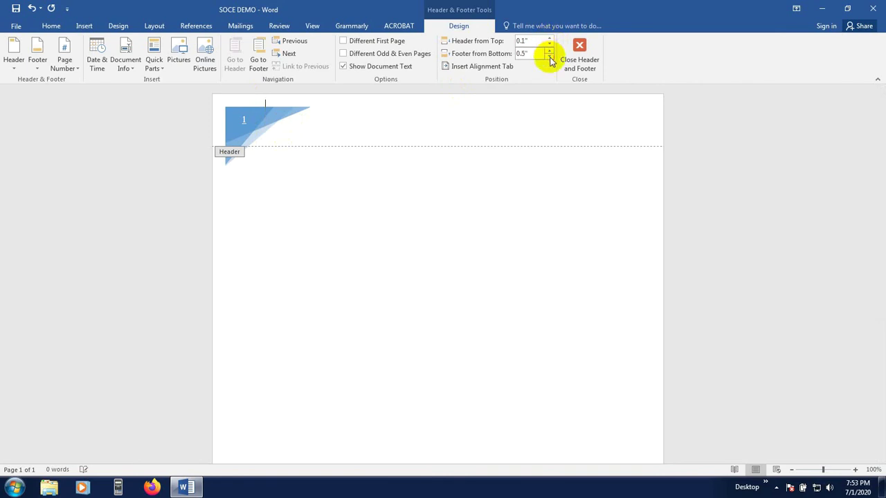
# Reduce the footer distance, return to the body, and remove the test text 'dsfasf'
pyautogui.click(551, 57)
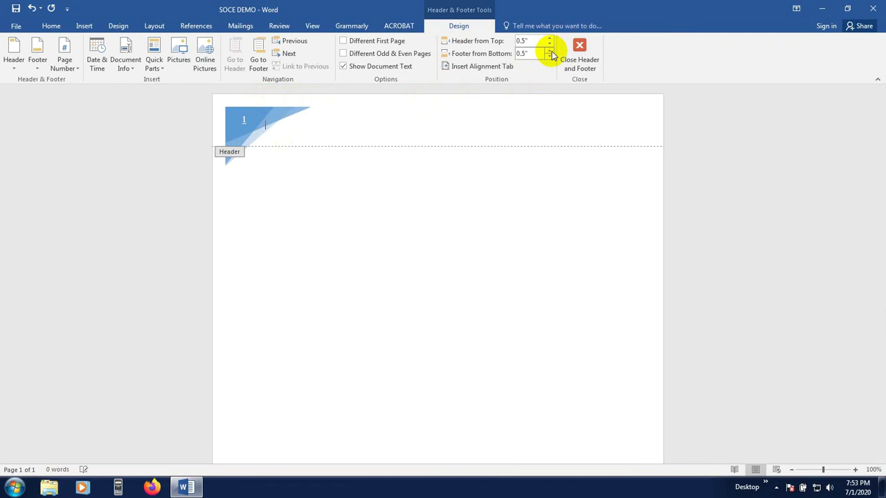
pyautogui.doubleClick(352, 166)
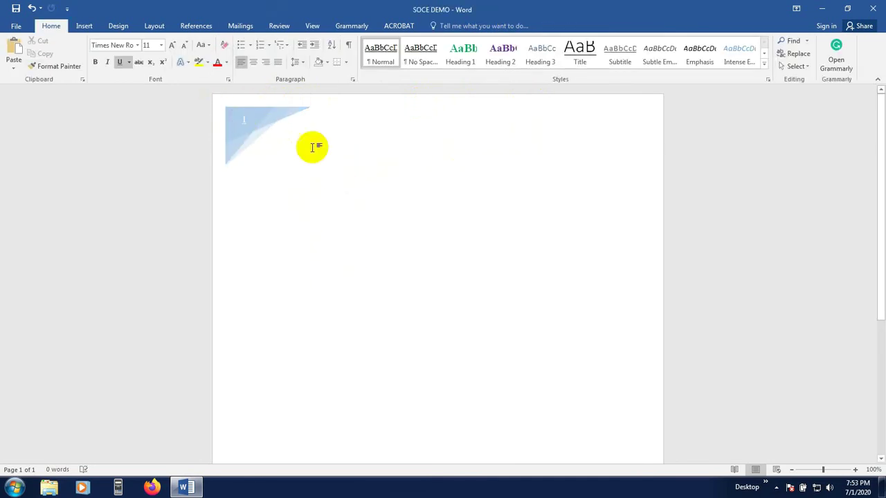
pyautogui.write('dsfasf')
pyautogui.click(239, 156)
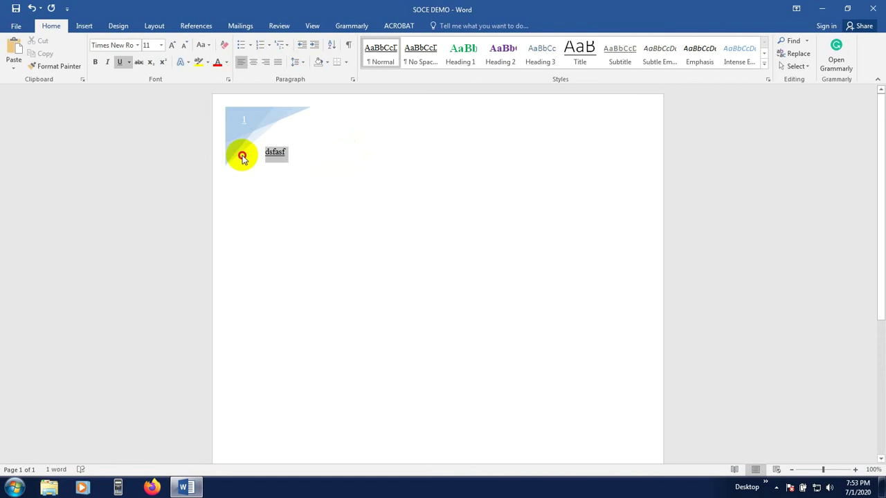
pyautogui.press('BackSpace')
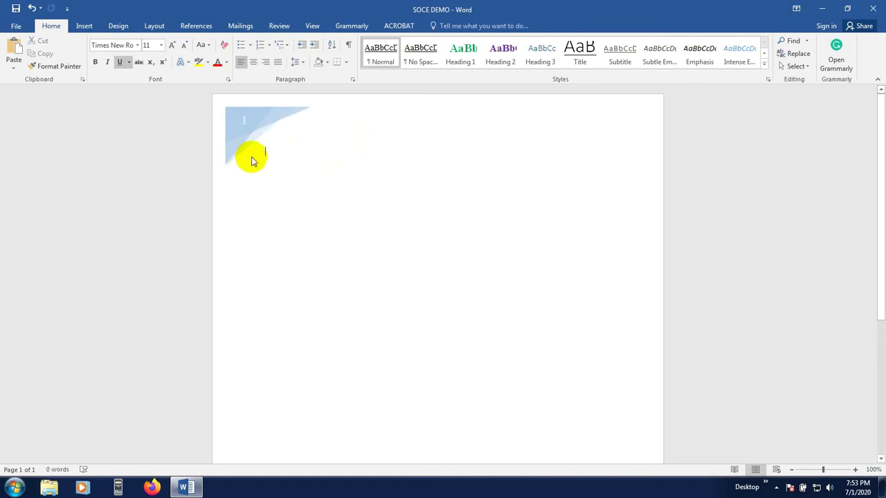
pyautogui.click(165, 25)
pyautogui.click(82, 26)
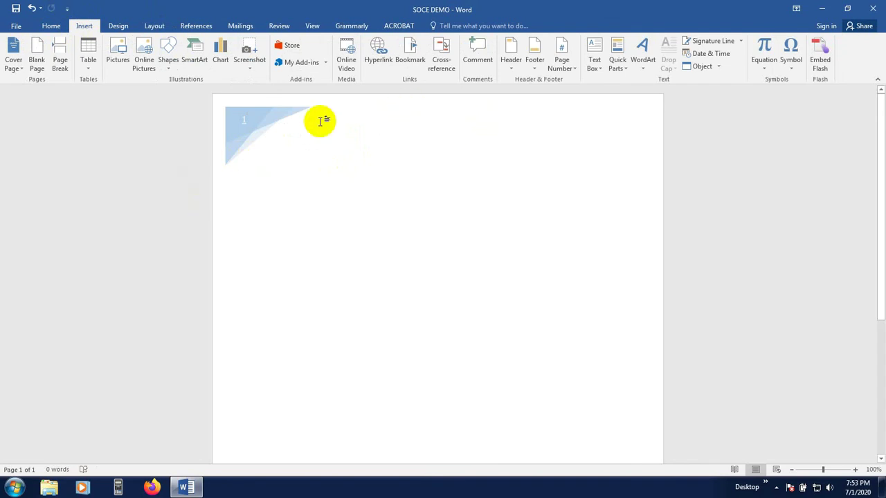
# Insert a Blank (Three Columns) footer at the bottom of the page
pyautogui.click(537, 66)
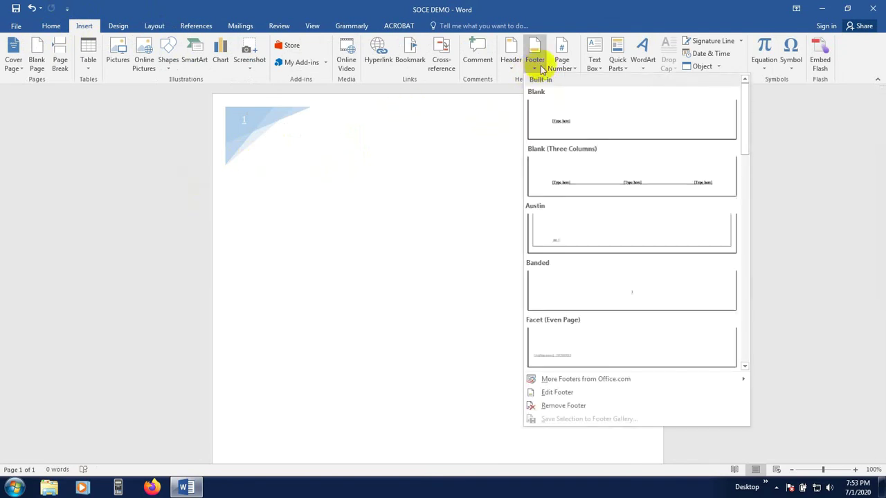
pyautogui.scroll(-5, 582, 235)
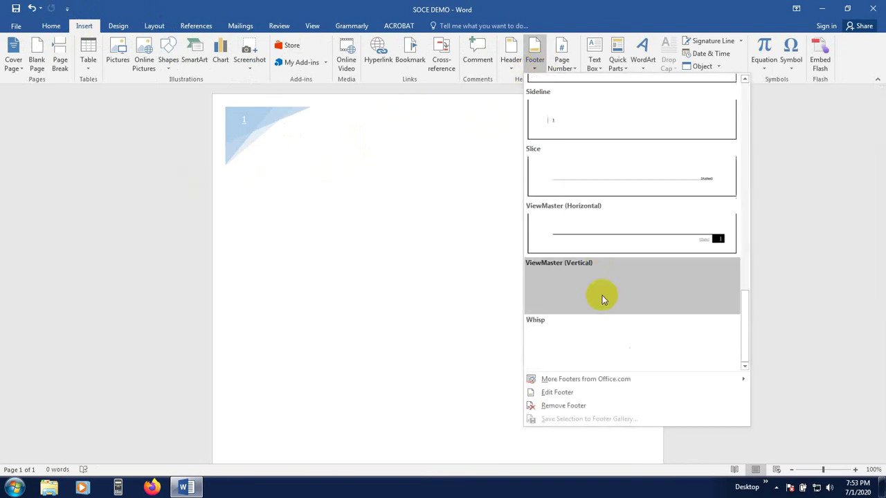
pyautogui.scroll(5, 623, 228)
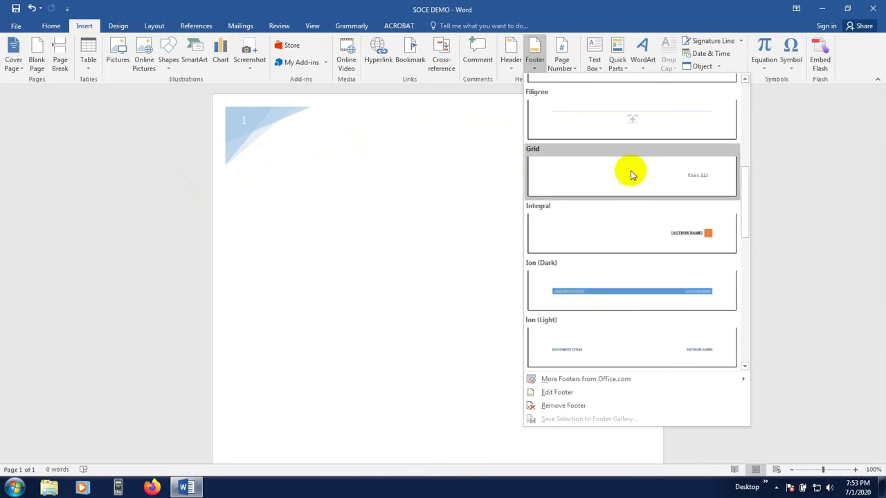
pyautogui.scroll(-5, 644, 221)
pyautogui.scroll(10, 656, 291)
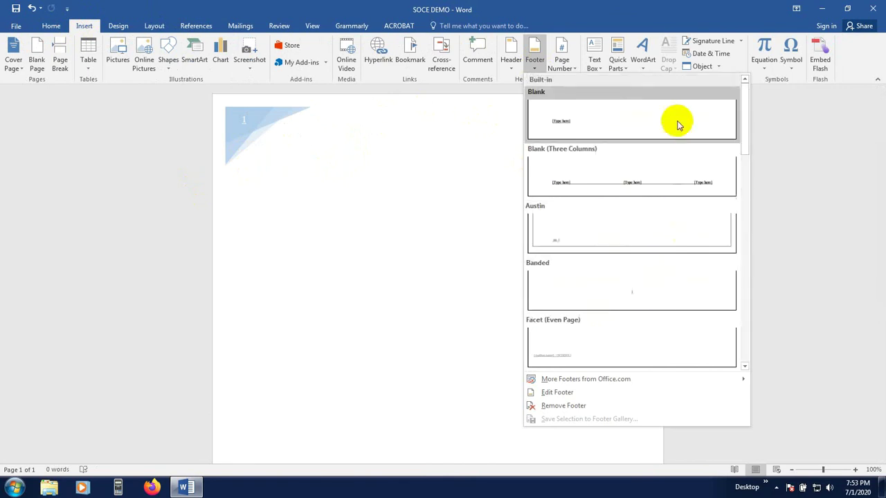
pyautogui.click(621, 182)
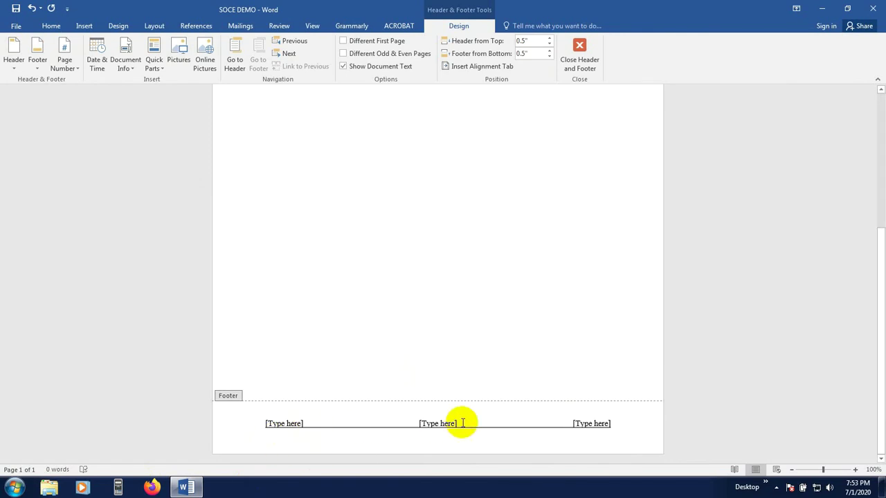
# Fill the footer columns with 'Sdfasdf', 'safsa a' and 'adsfa', then close the footer
pyautogui.click(291, 425)
pyautogui.write('Sdfasdf')
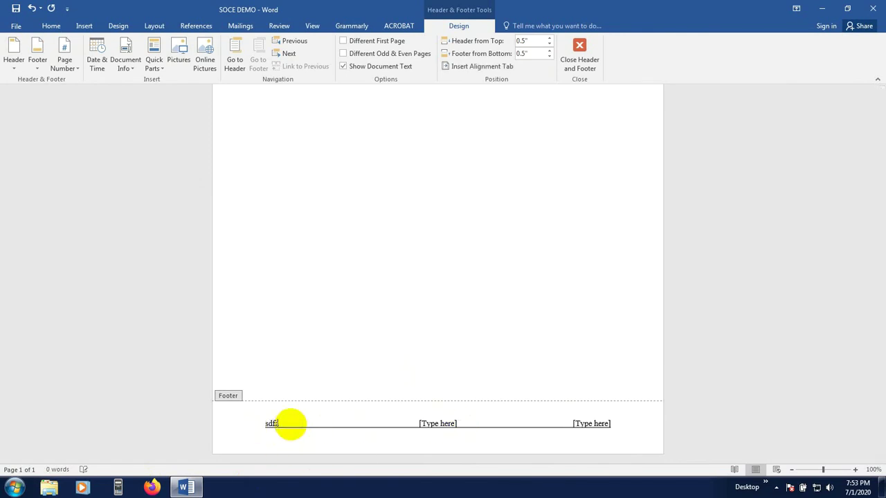
pyautogui.click(436, 424)
pyautogui.write('safsa a')
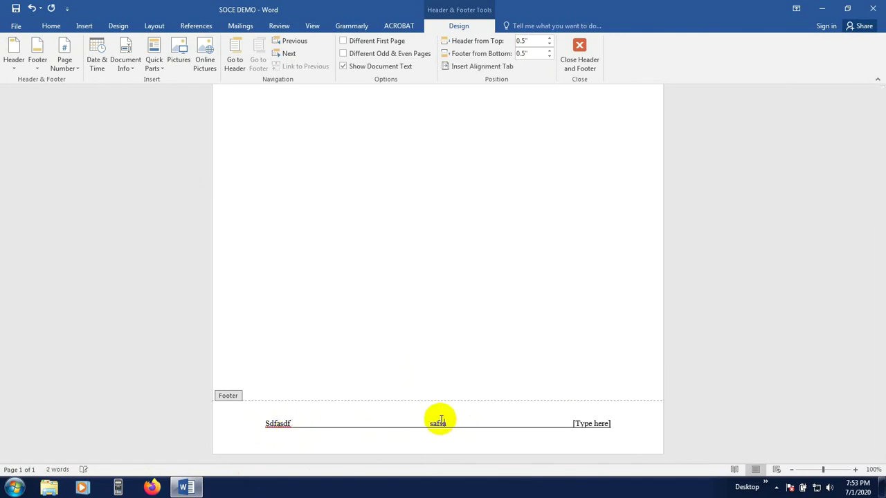
pyautogui.click(594, 424)
pyautogui.write('adsfa')
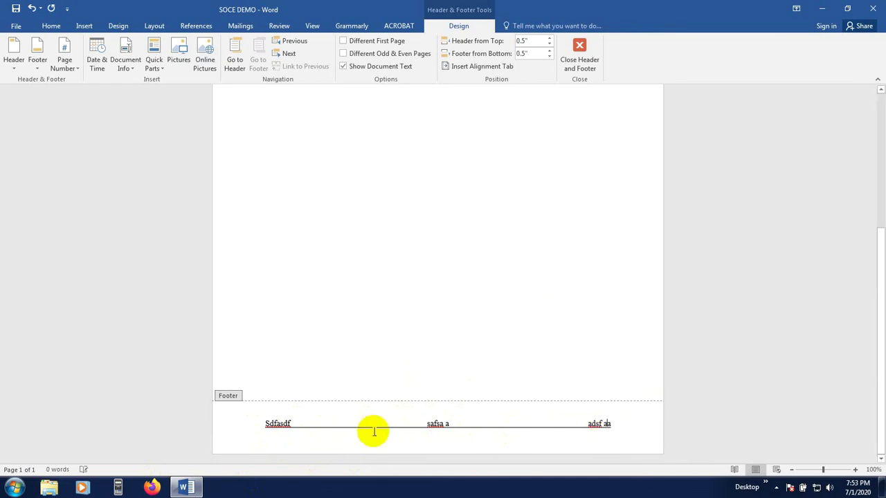
pyautogui.doubleClick(411, 276)
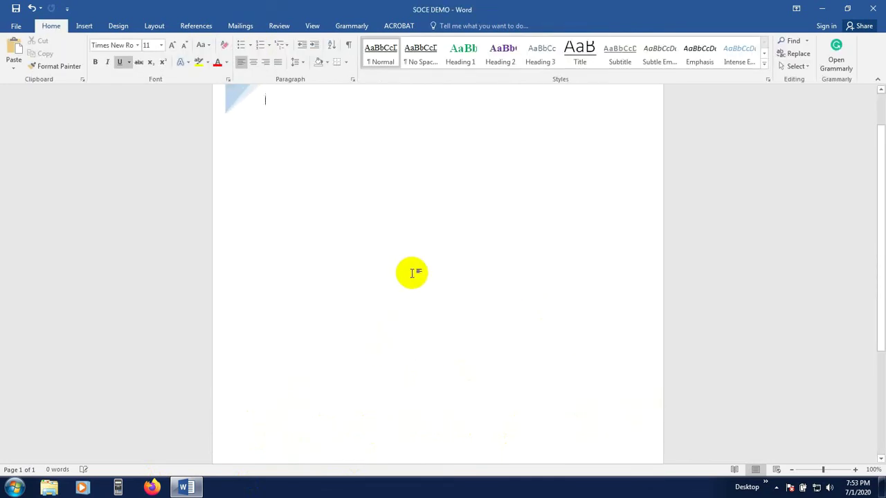
pyautogui.scroll(-8, 411, 272)
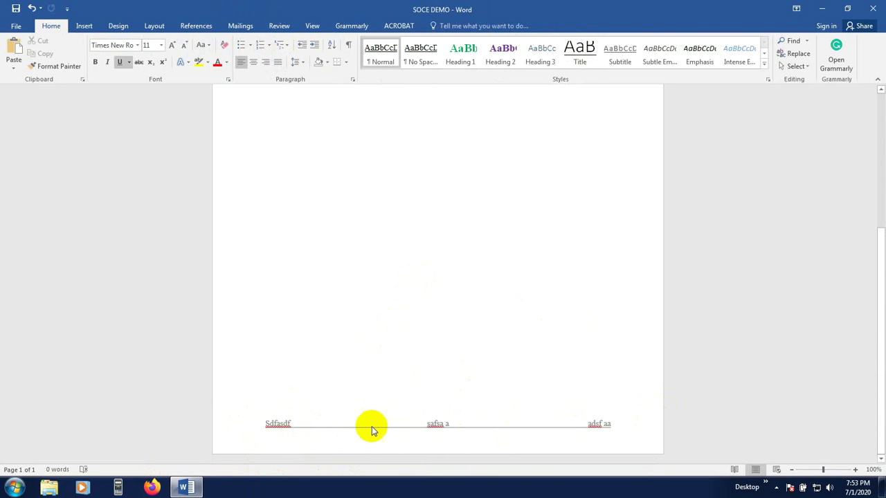
pyautogui.scroll(1, 395, 346)
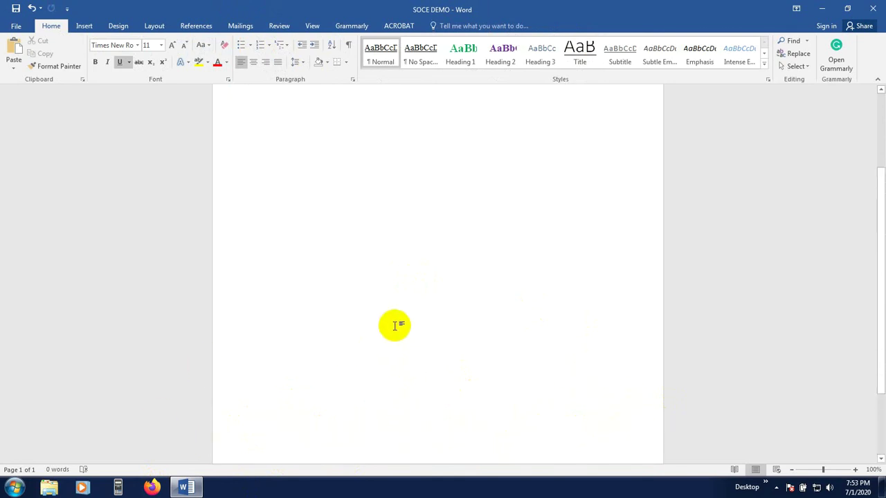
pyautogui.scroll(5, 389, 298)
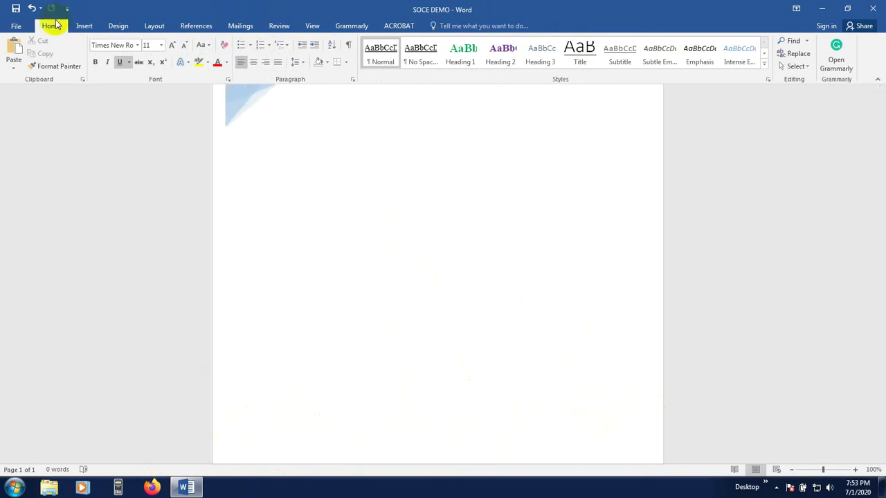
pyautogui.click(89, 26)
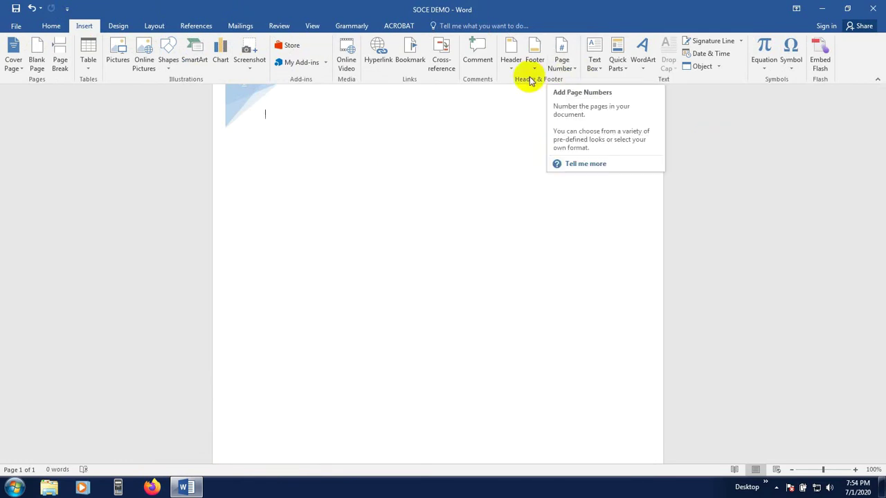
pyautogui.scroll(-5, 468, 254)
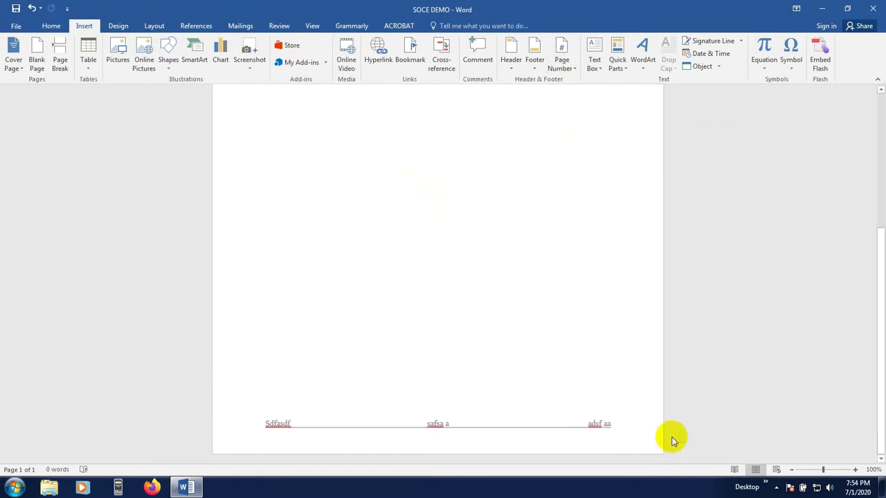
pyautogui.scroll(3, 616, 329)
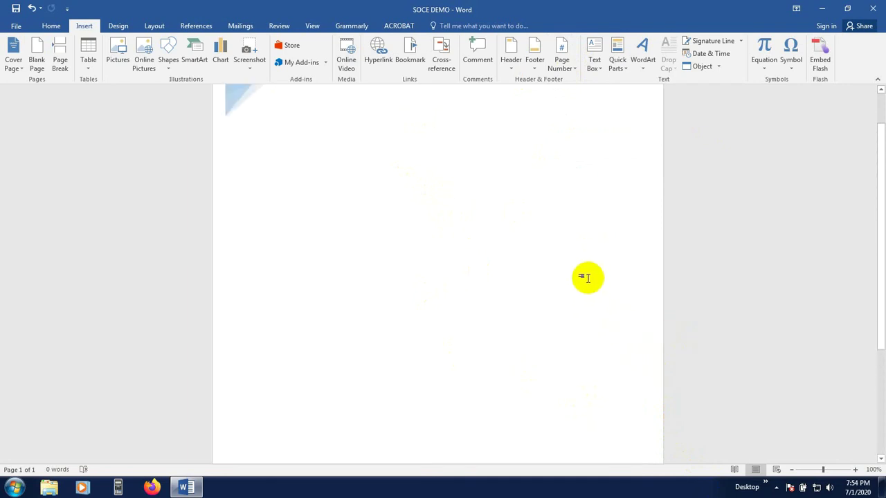
# Delete the footer text and the blue corner header design, then return to the body
pyautogui.scroll(-3, 587, 277)
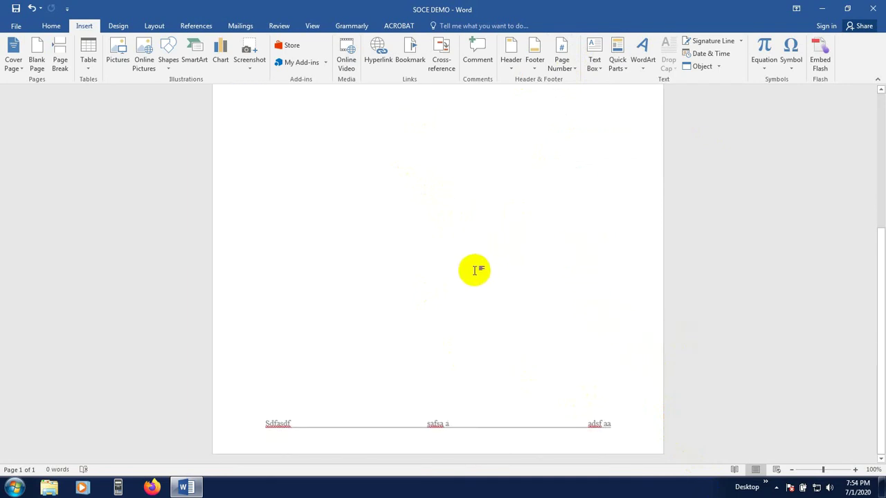
pyautogui.doubleClick(330, 434)
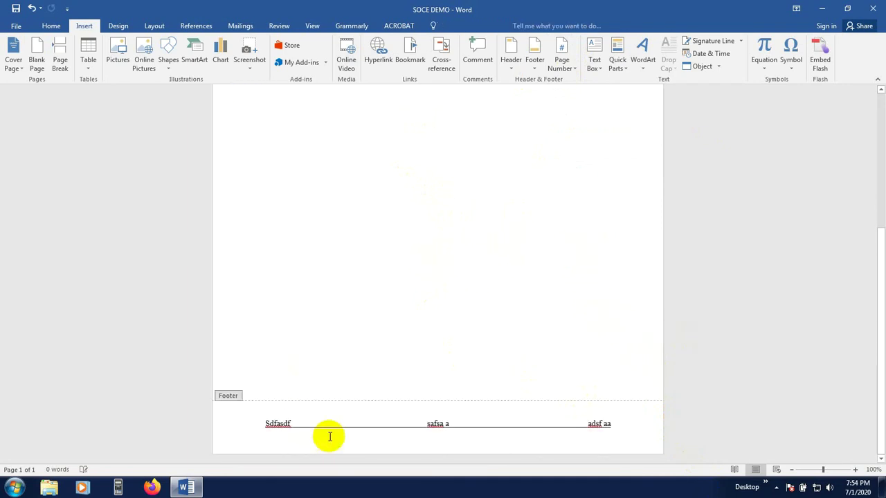
pyautogui.press('Delete')
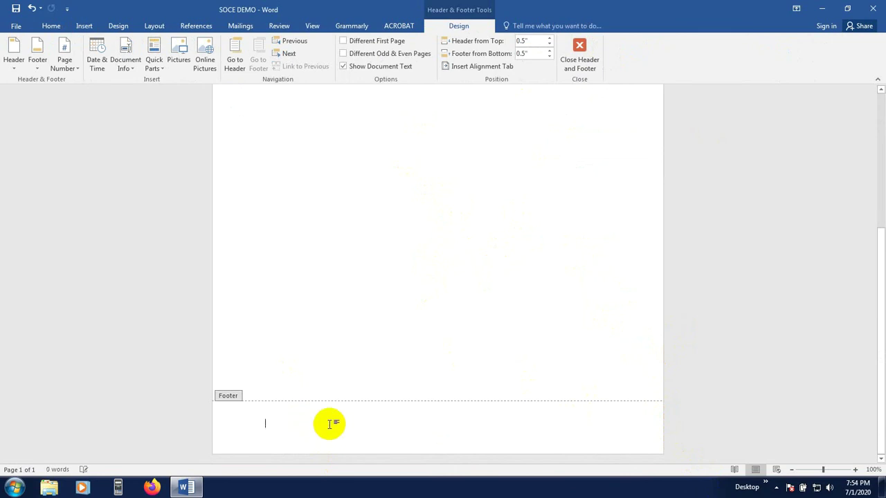
pyautogui.scroll(10, 356, 353)
pyautogui.click(308, 111)
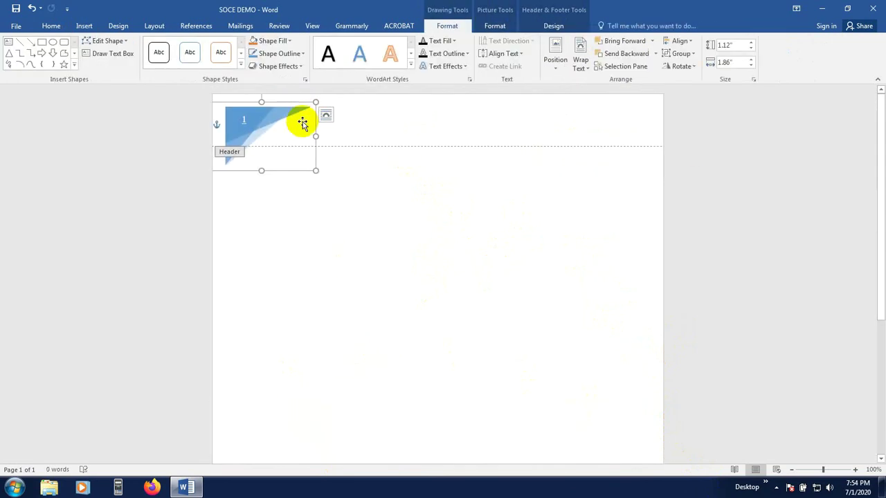
pyautogui.doubleClick(293, 226)
pyautogui.scroll(-5, 421, 237)
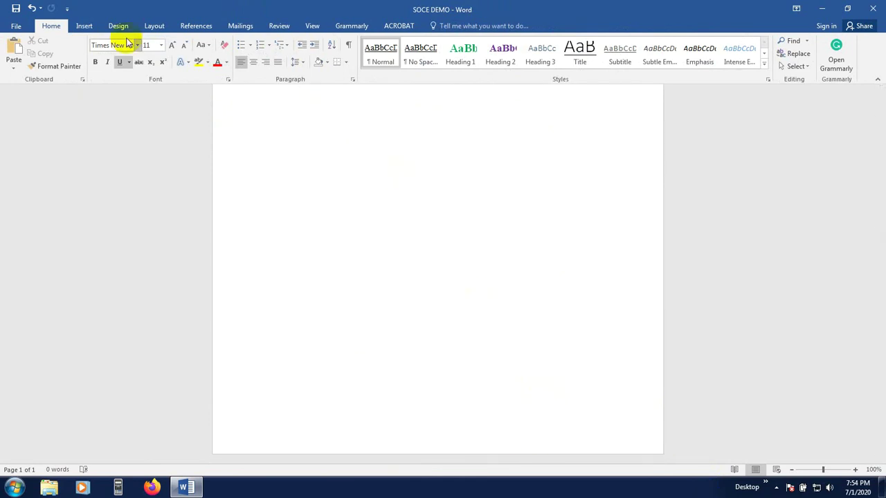
pyautogui.click(85, 26)
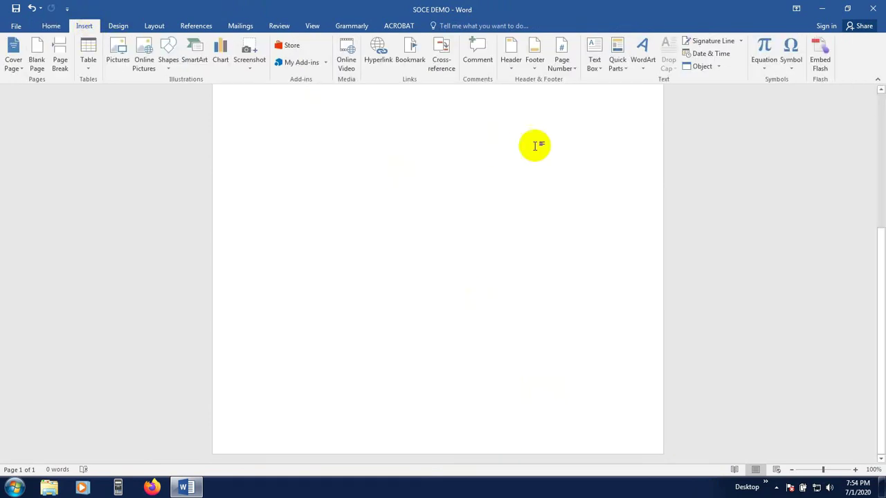
# Add an Accent Bar 2 page number reading '1 | Page' at the page bottom
pyautogui.click(566, 67)
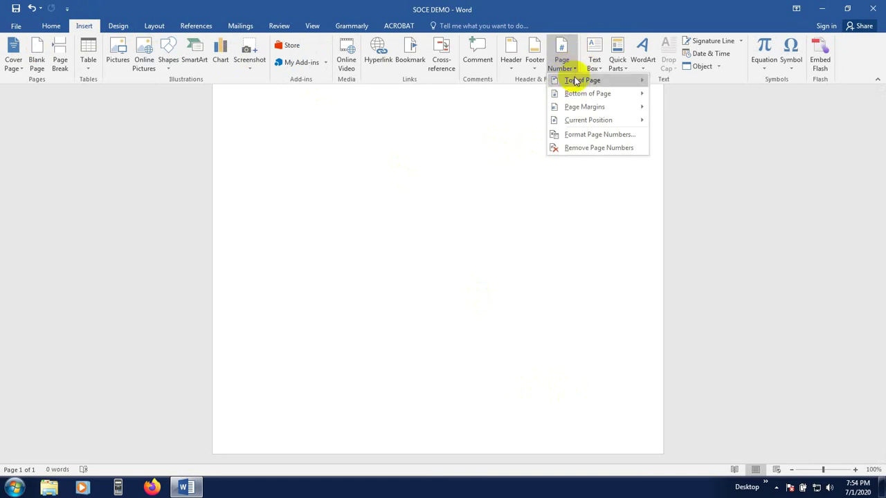
pyautogui.moveTo(580, 82)
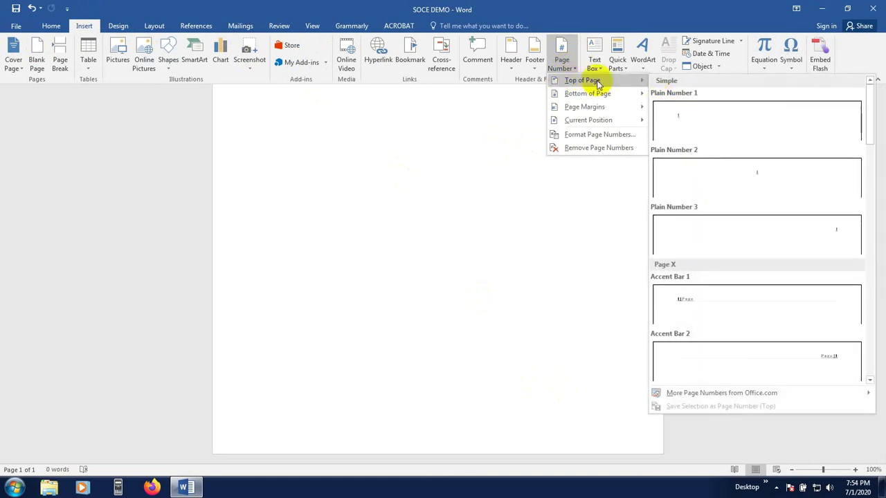
pyautogui.scroll(-5, 736, 223)
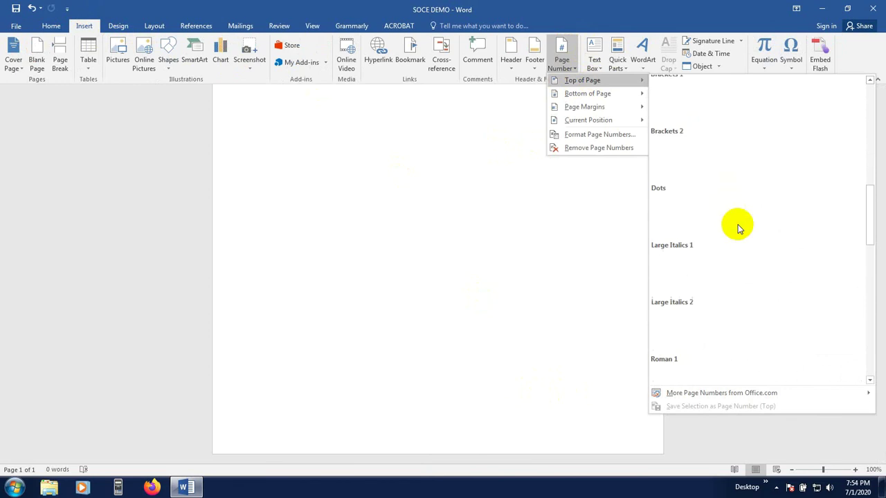
pyautogui.scroll(3, 731, 261)
pyautogui.scroll(2, 731, 261)
pyautogui.scroll(-6, 745, 211)
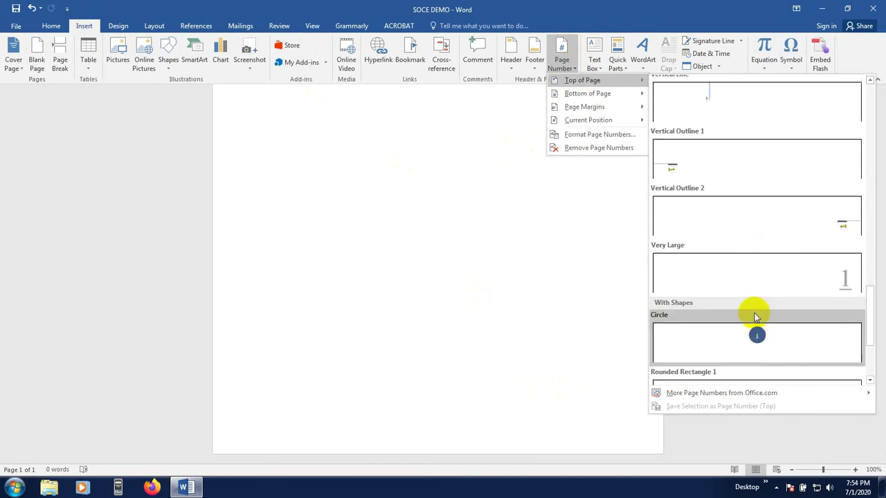
pyautogui.moveTo(602, 93)
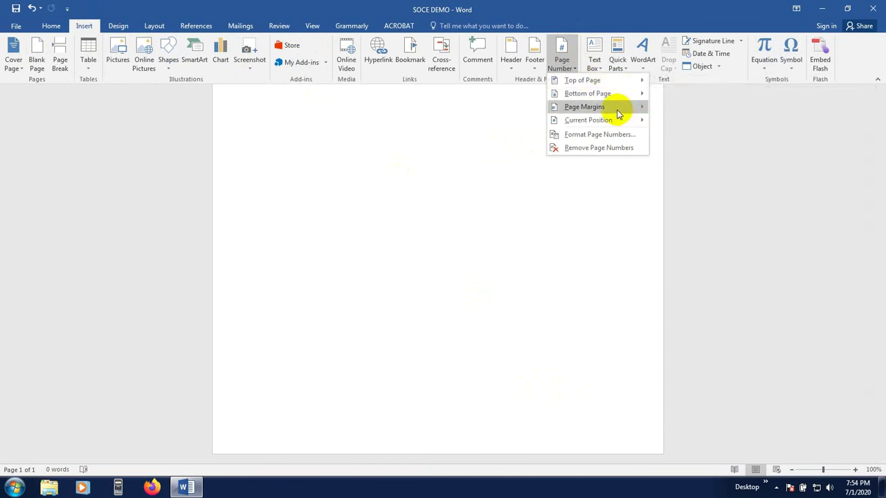
pyautogui.moveTo(616, 110)
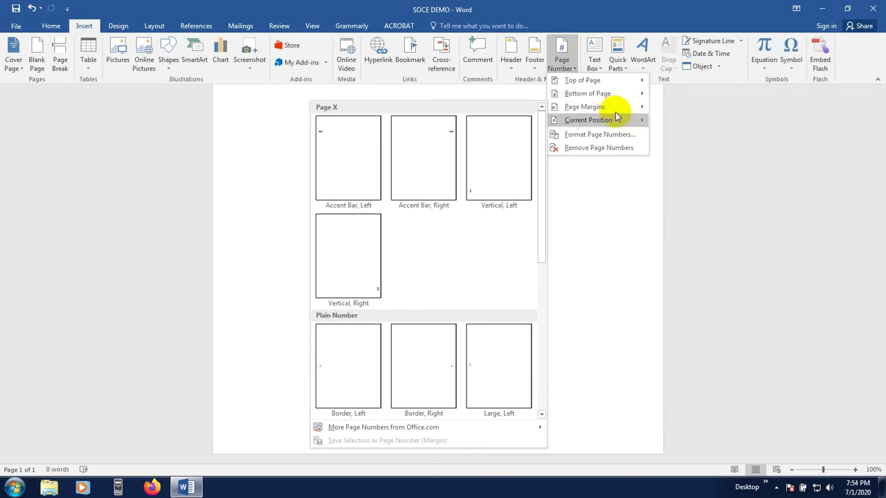
pyautogui.moveTo(617, 125)
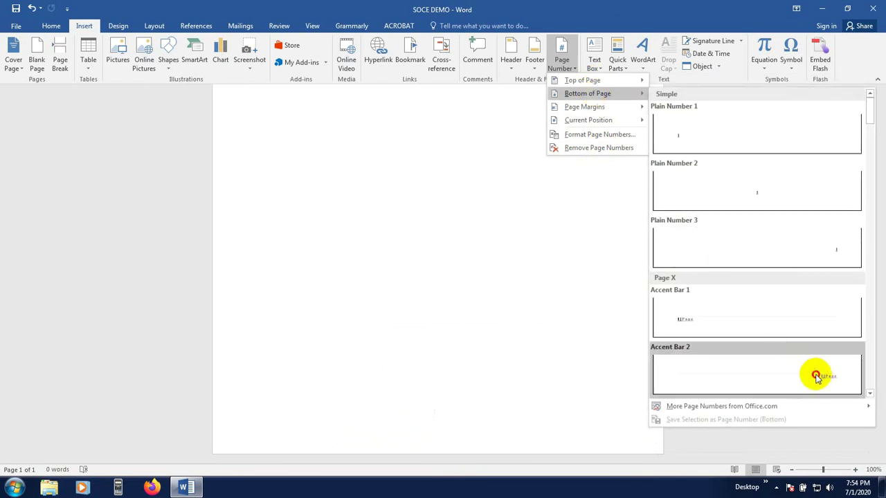
pyautogui.click(817, 377)
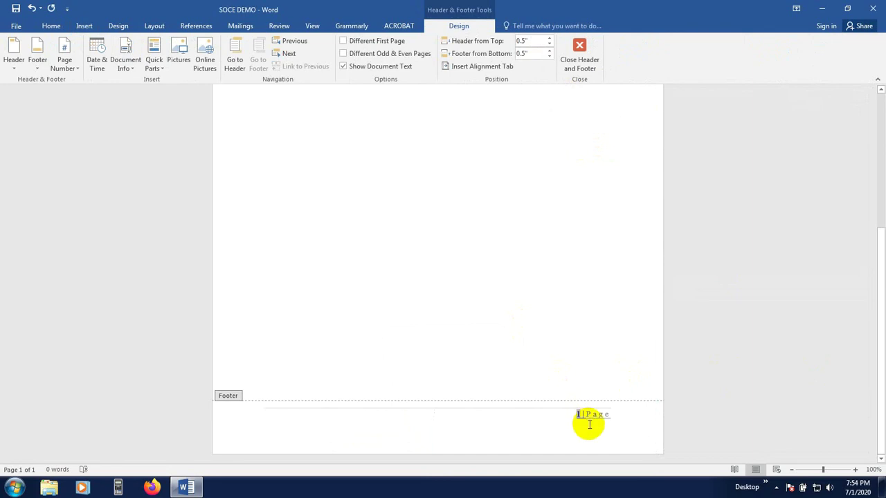
pyautogui.doubleClick(551, 317)
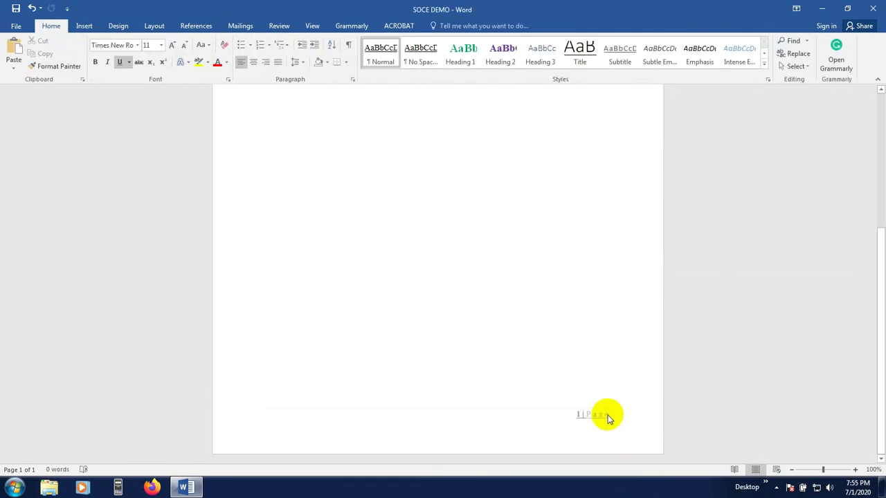
# Place an underlined tab line near the bottom of page 1
pyautogui.scroll(10, 593, 364)
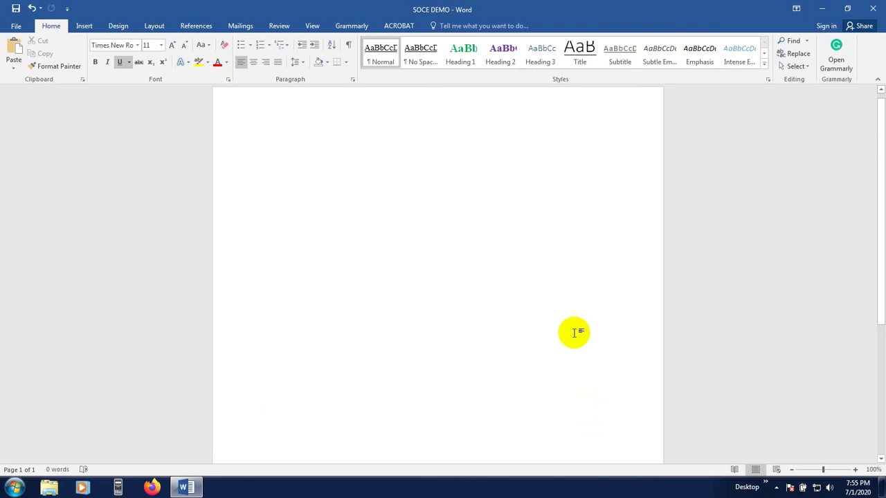
pyautogui.scroll(-10, 574, 332)
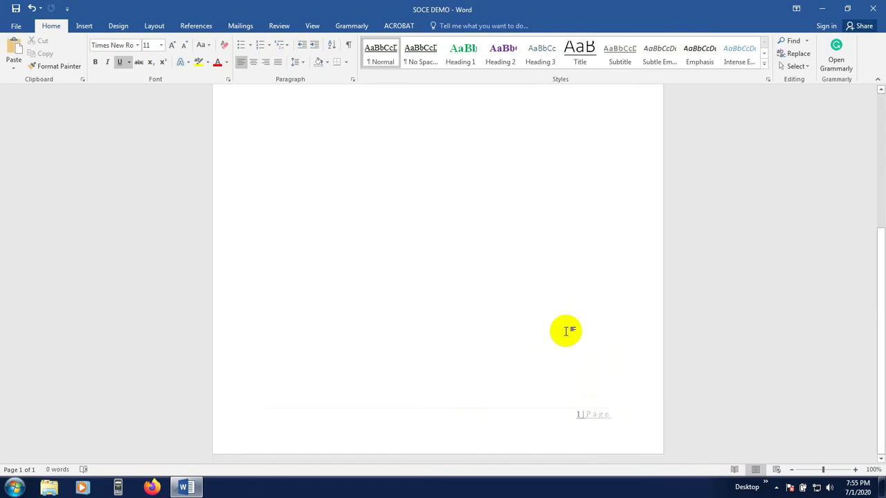
pyautogui.doubleClick(381, 379)
# Start a second page after page 1, its footer reading '2 | Page'
pyautogui.press('Return')
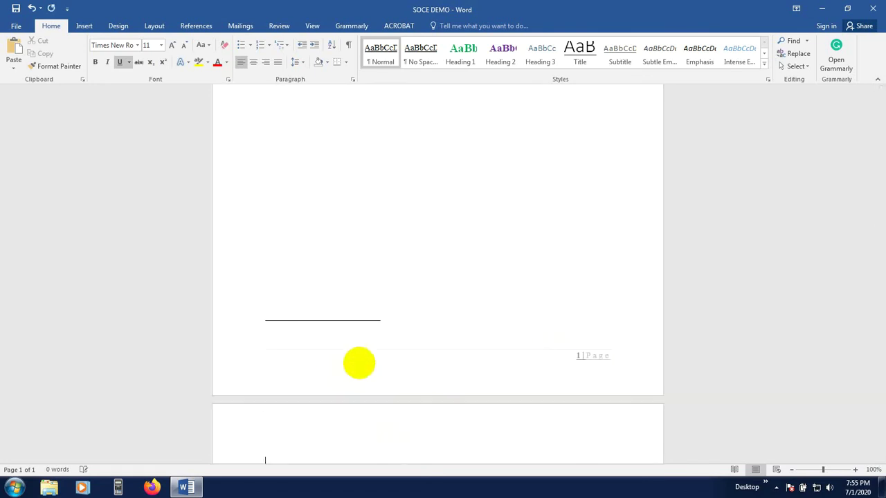
pyautogui.scroll(-10, 415, 353)
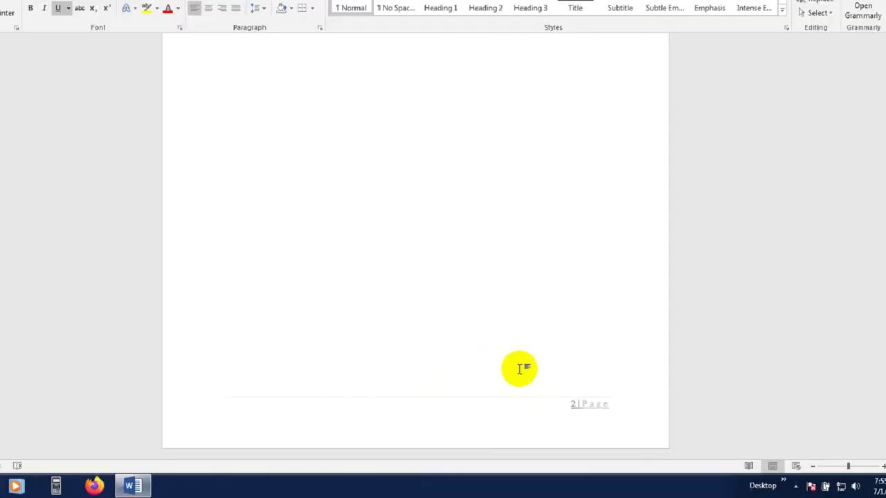
pyautogui.scroll(2, 509, 346)
pyautogui.scroll(3, 509, 346)
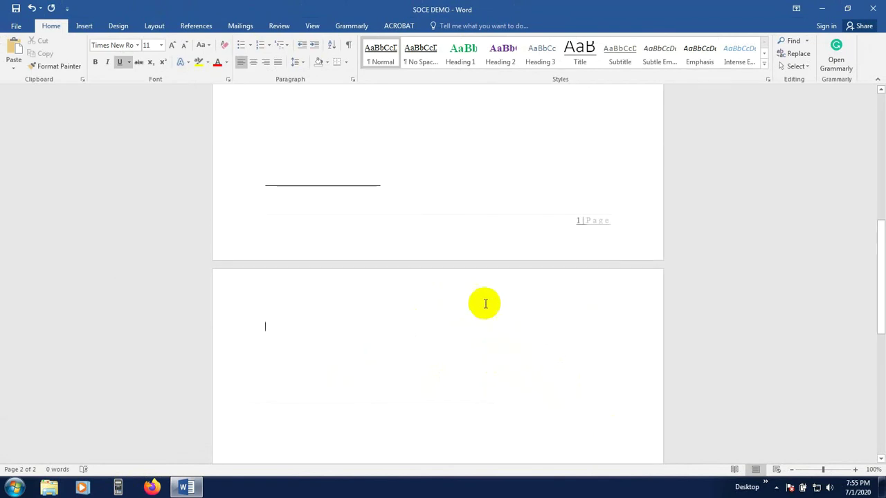
# Put the cursor at the top of page 1 with the Insert commands showing
pyautogui.click(85, 26)
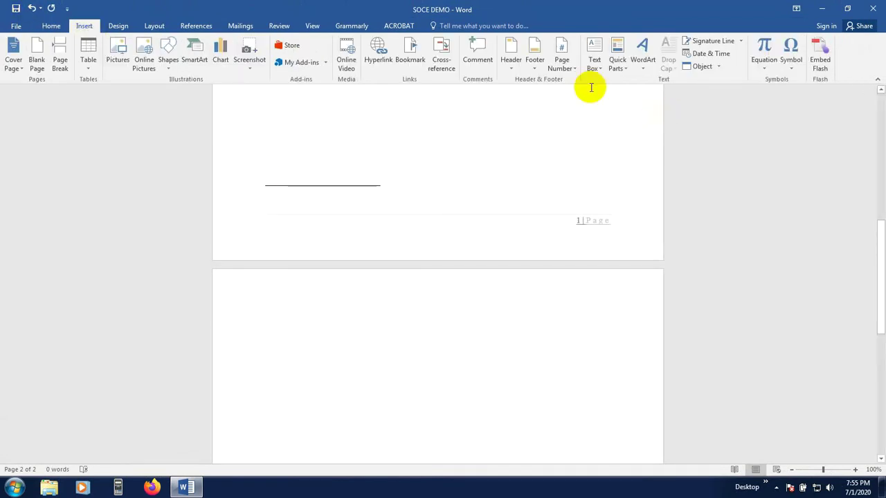
pyautogui.scroll(10, 545, 192)
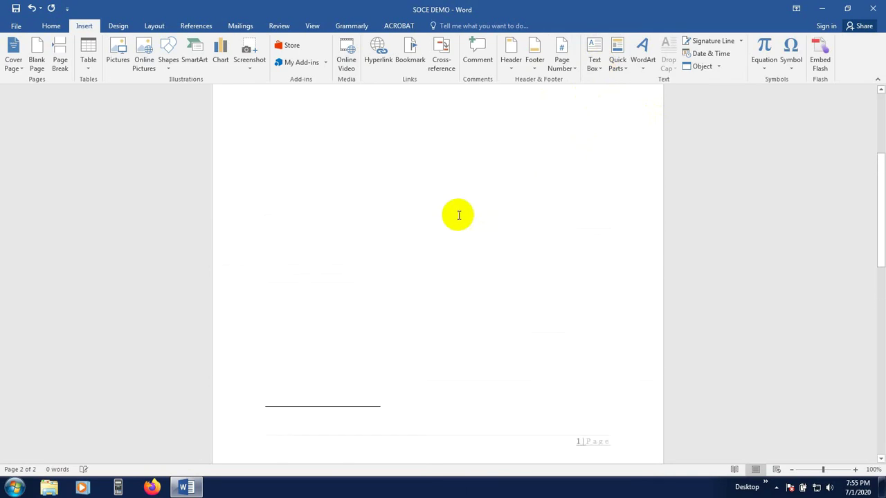
pyautogui.click(314, 229)
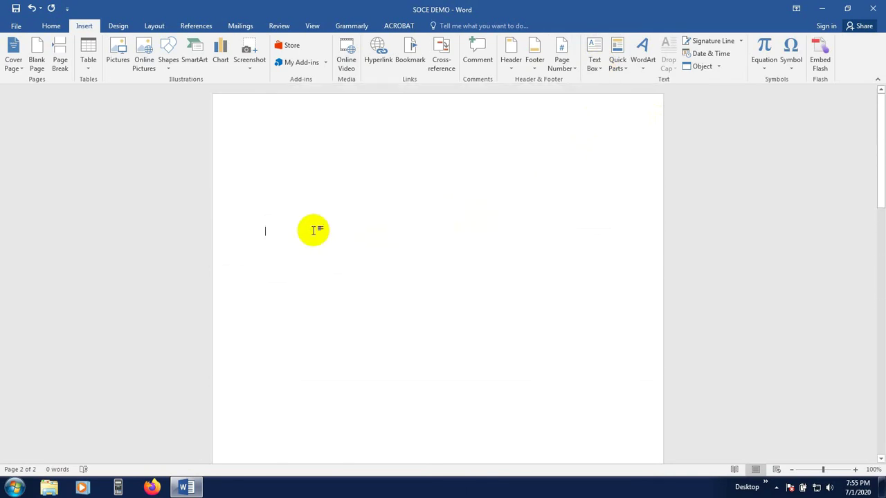
pyautogui.click(596, 66)
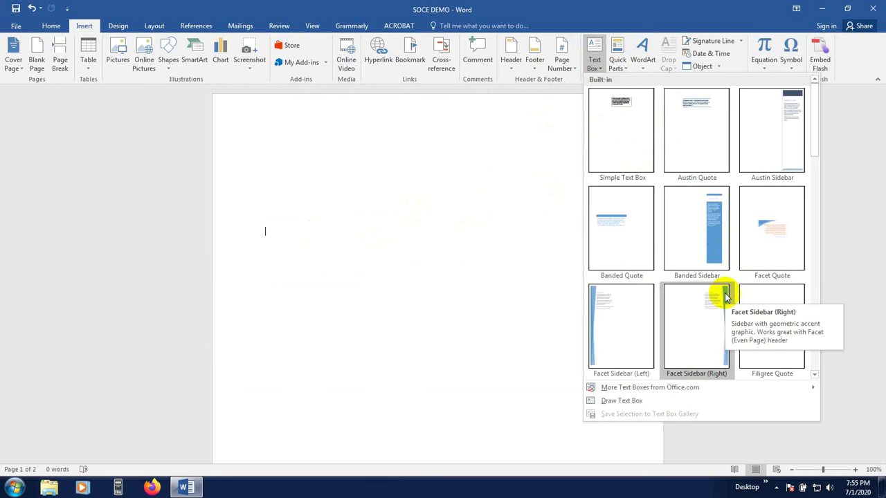
pyautogui.scroll(-10, 725, 297)
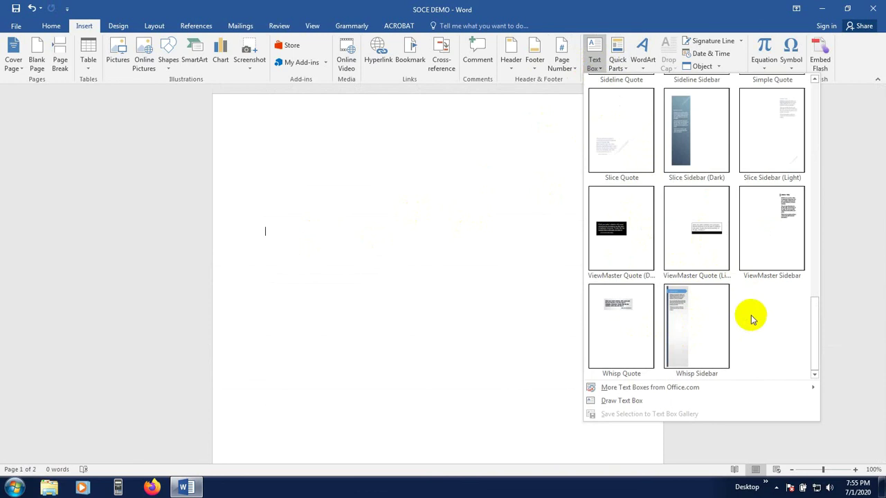
pyautogui.scroll(10, 760, 277)
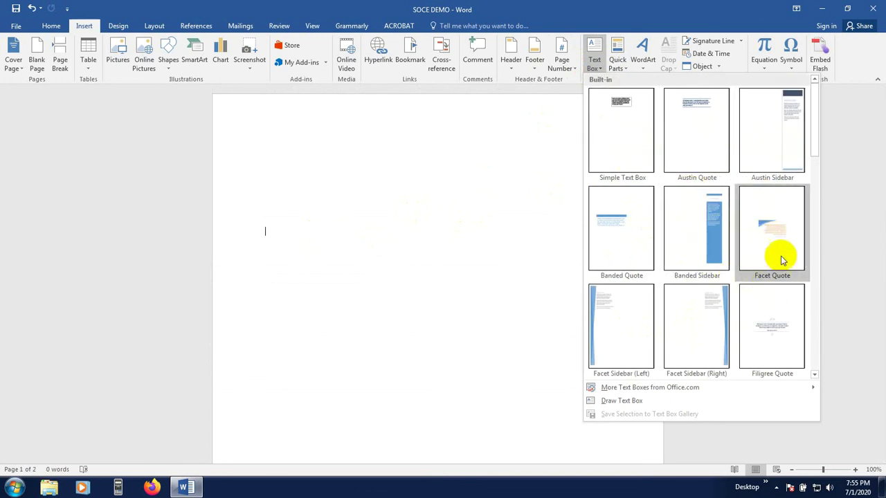
pyautogui.scroll(-5, 781, 260)
pyautogui.scroll(5, 780, 228)
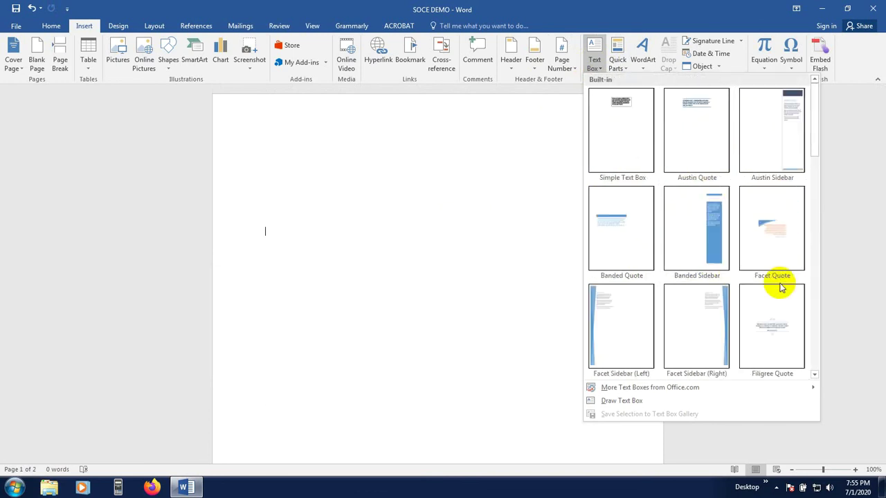
pyautogui.click(775, 237)
pyautogui.scroll(-2, 447, 301)
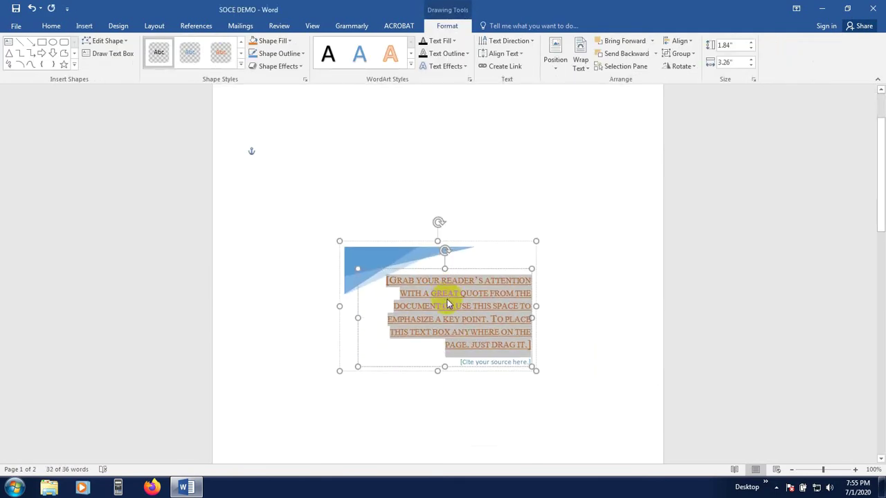
pyautogui.moveTo(415, 242); pyautogui.dragTo(369, 222)
pyautogui.click(368, 282)
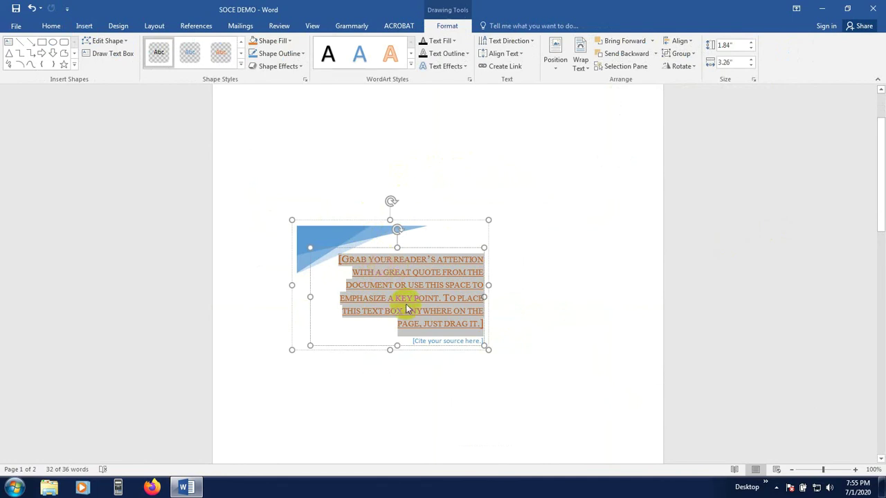
pyautogui.write('SDAFA SAF SA FAS FA A SAFA A')
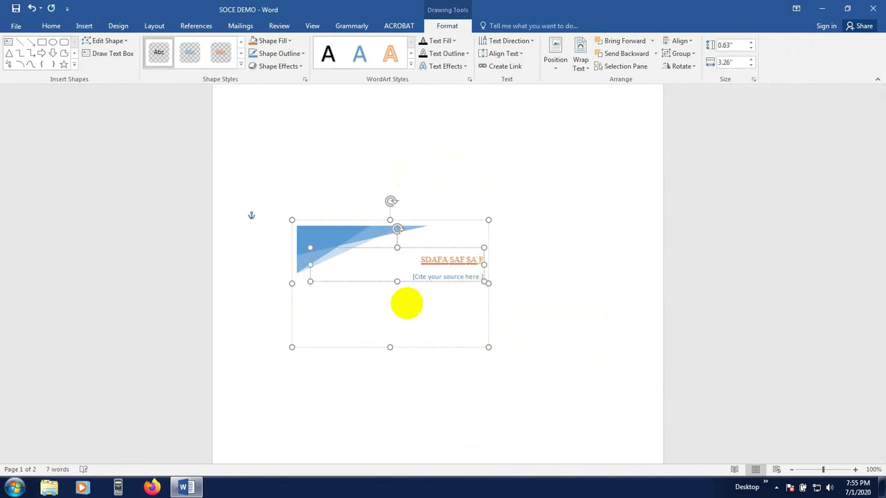
pyautogui.press('Escape')
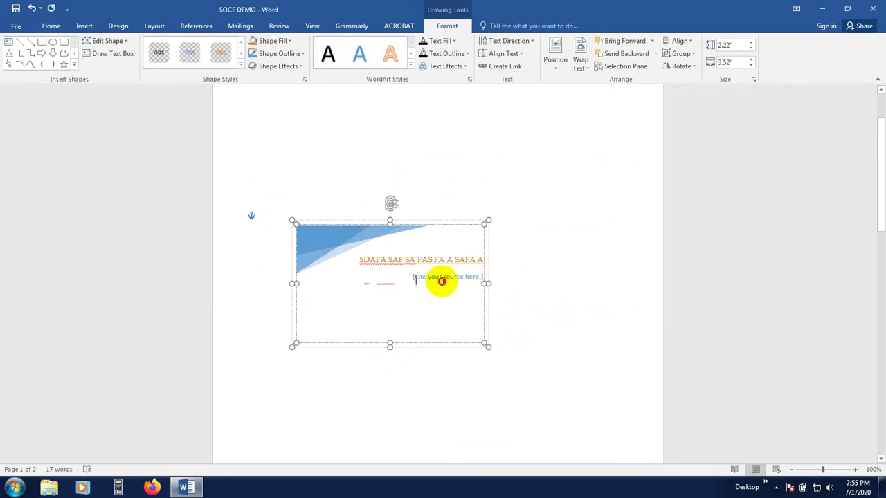
pyautogui.click(446, 277)
pyautogui.click(440, 279)
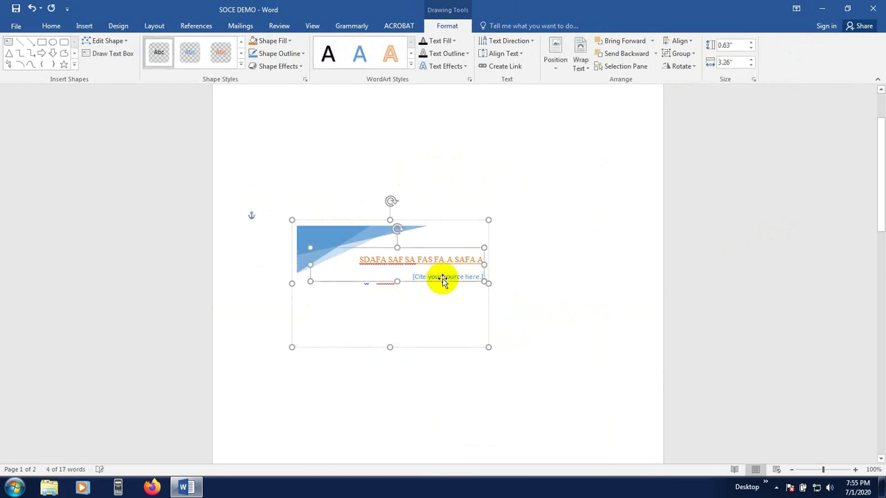
pyautogui.moveTo(420, 279); pyautogui.dragTo(419, 277)
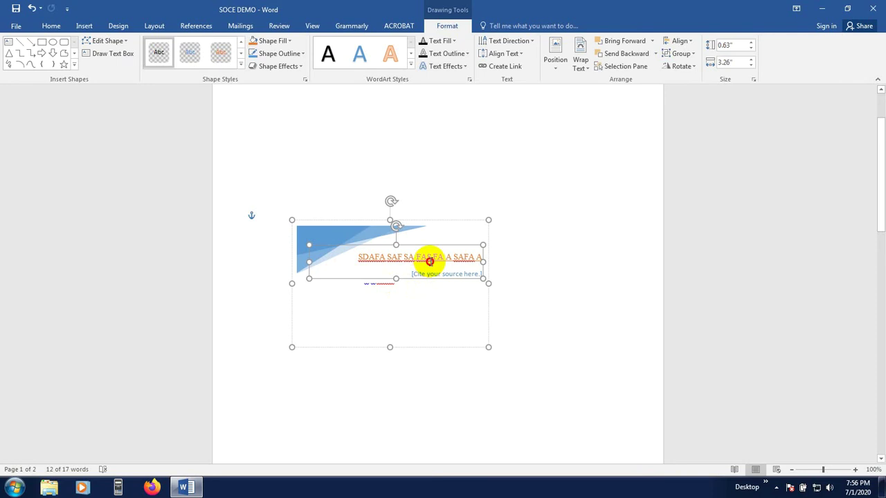
pyautogui.click(429, 261)
pyautogui.write('ASDFA AF SA ')
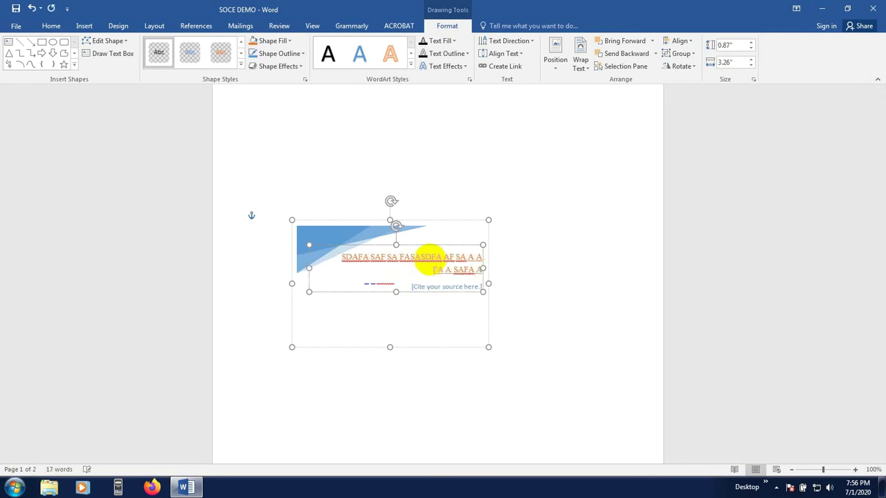
pyautogui.write('A A FA SA  FA')
pyautogui.click(423, 291)
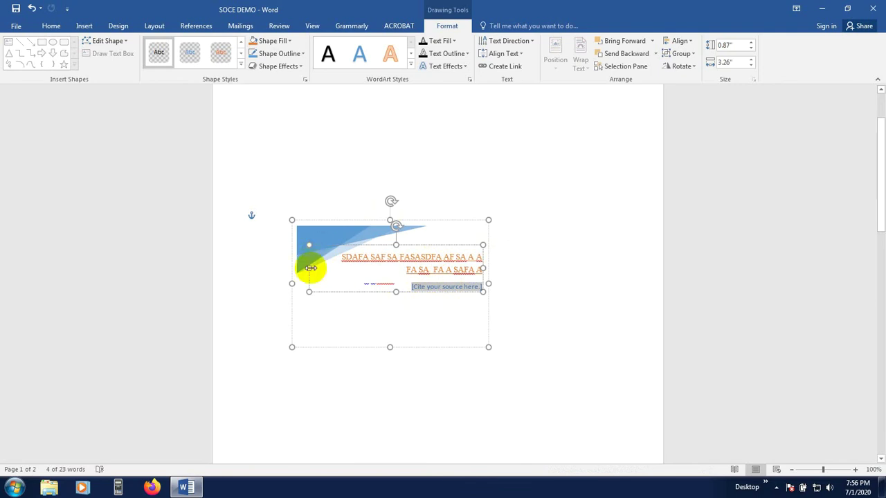
pyautogui.click(434, 220)
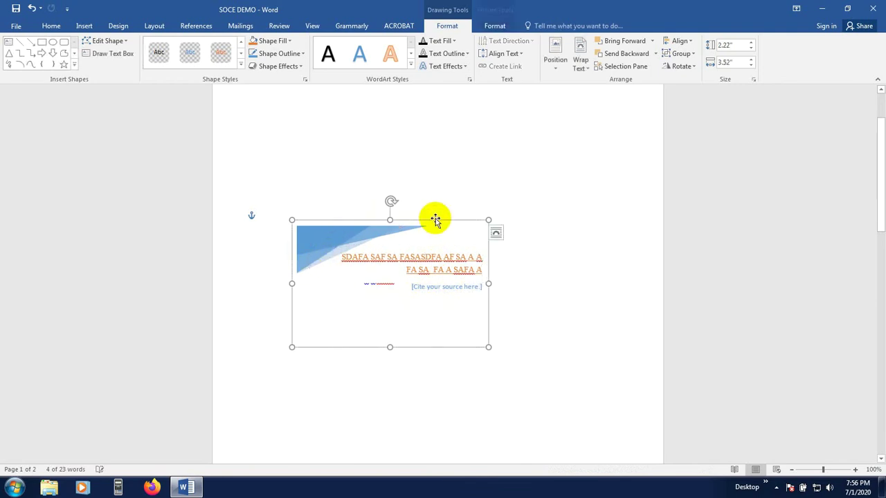
pyautogui.press('Delete')
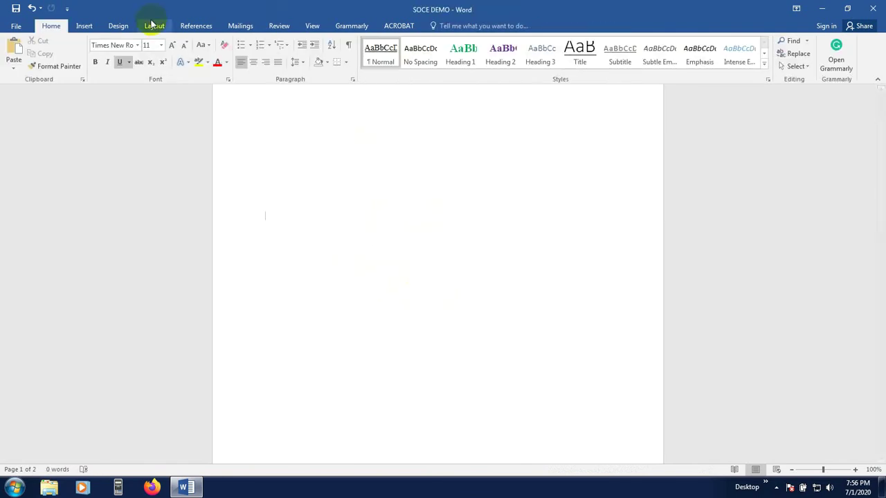
# Show the two saved AutoText entries under General from Quick Parts
pyautogui.click(85, 26)
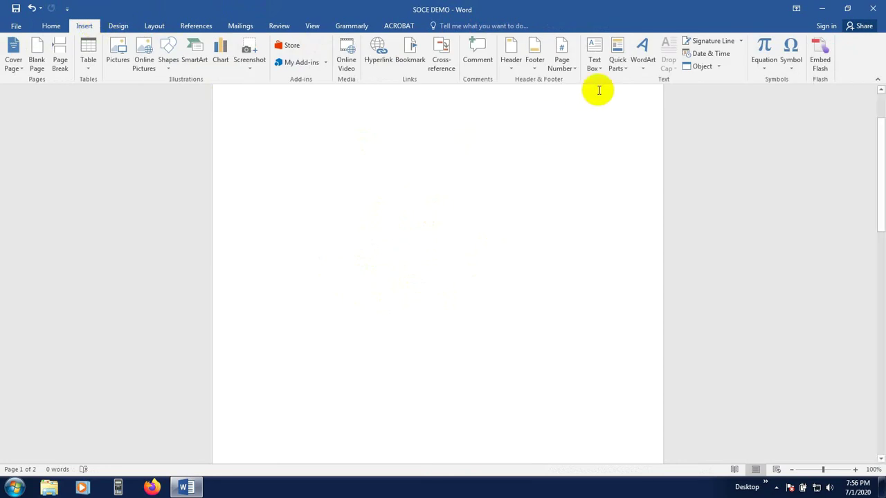
pyautogui.click(625, 70)
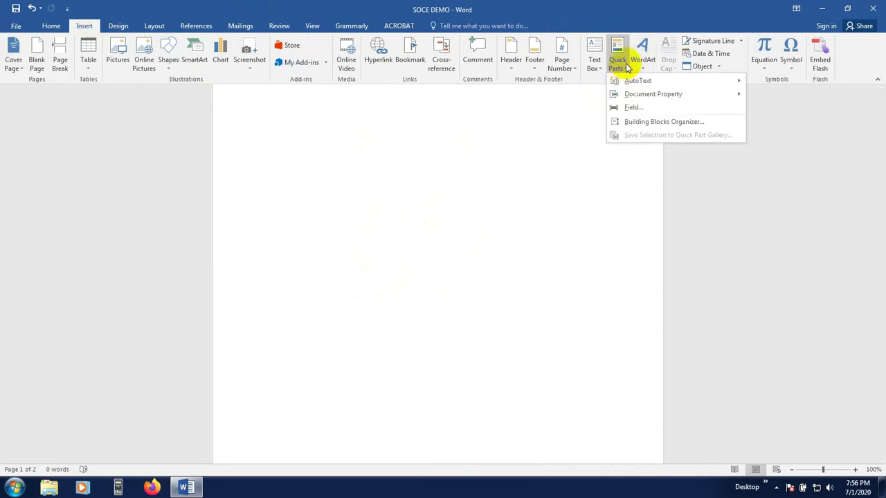
pyautogui.moveTo(644, 83)
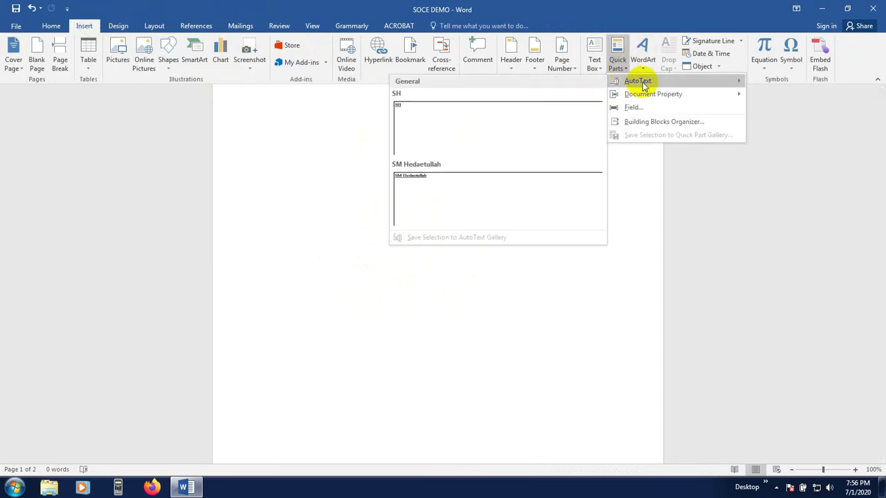
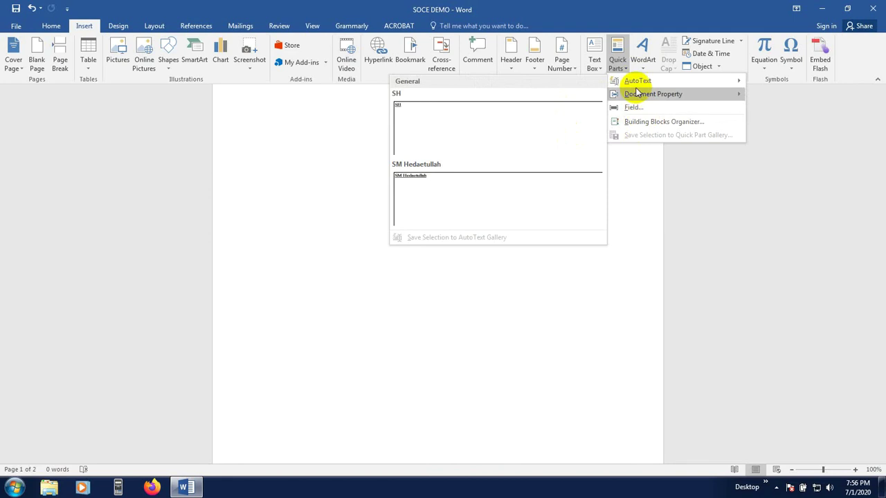
# Close Quick Parts and show the WordArt style gallery from the Insert tab
pyautogui.click(644, 69)
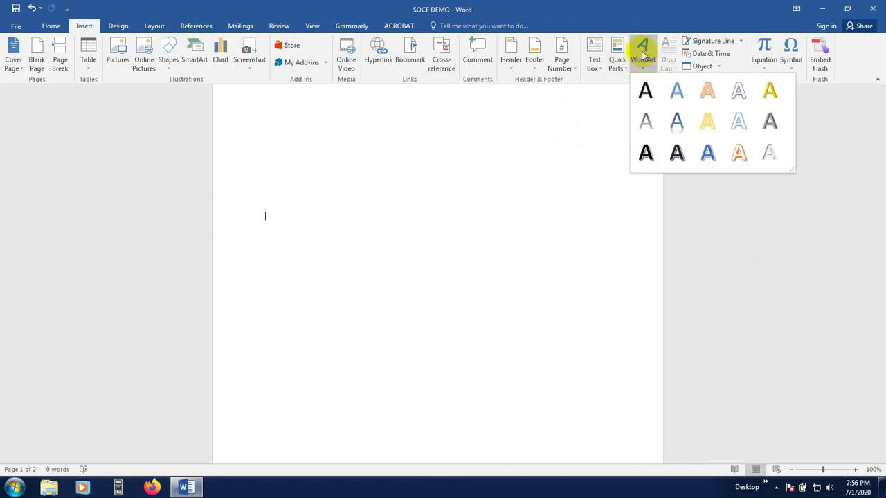
# Insert a WordArt and replace its placeholder with 'SCHOOL OF CIVIL ENGINEREING'
pyautogui.click(678, 122)
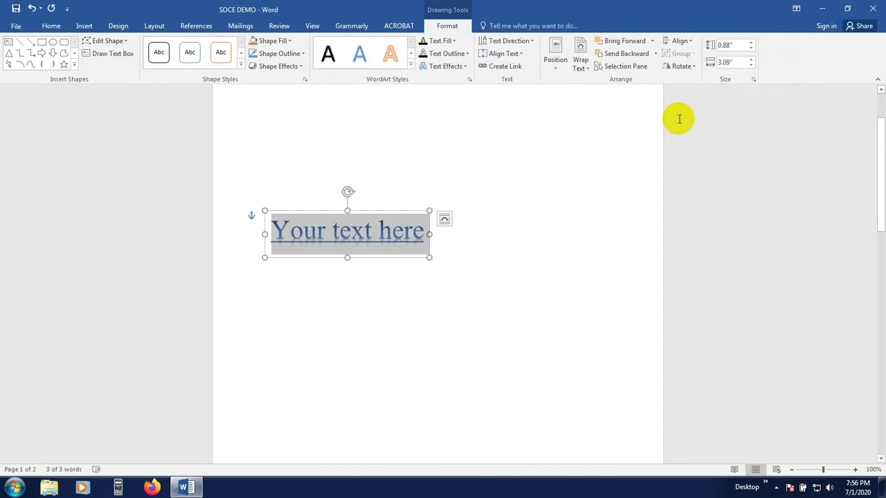
pyautogui.click(334, 231)
pyautogui.write('A')
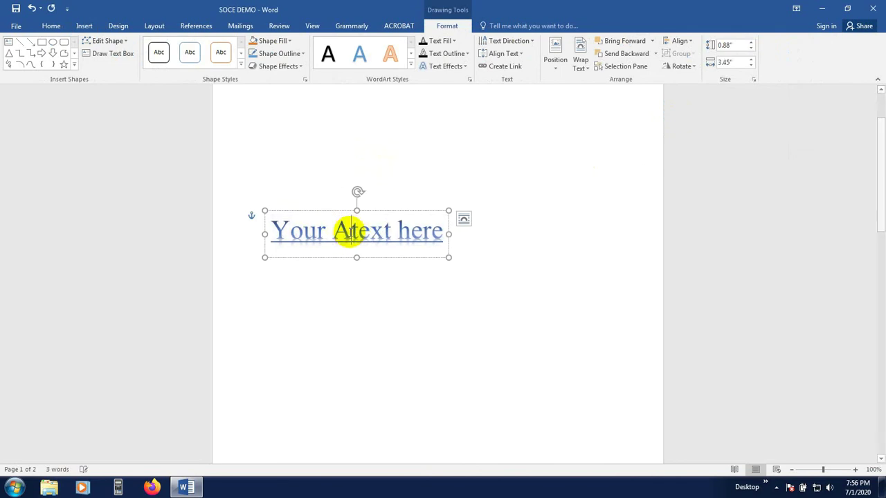
pyautogui.tripleClick(350, 233)
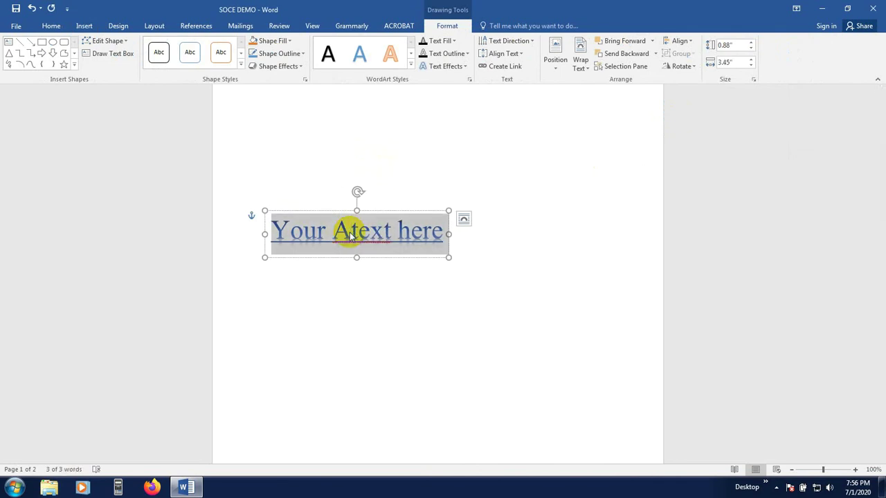
pyautogui.write('S')
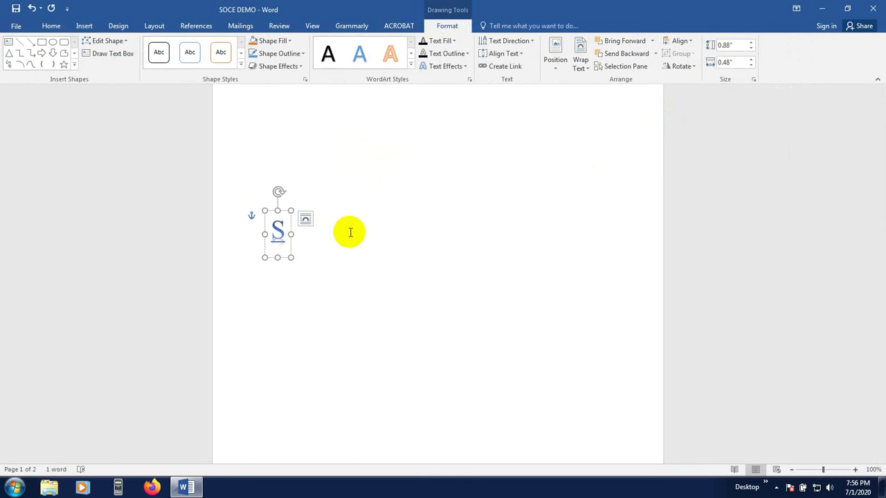
pyautogui.write('CHOOL O')
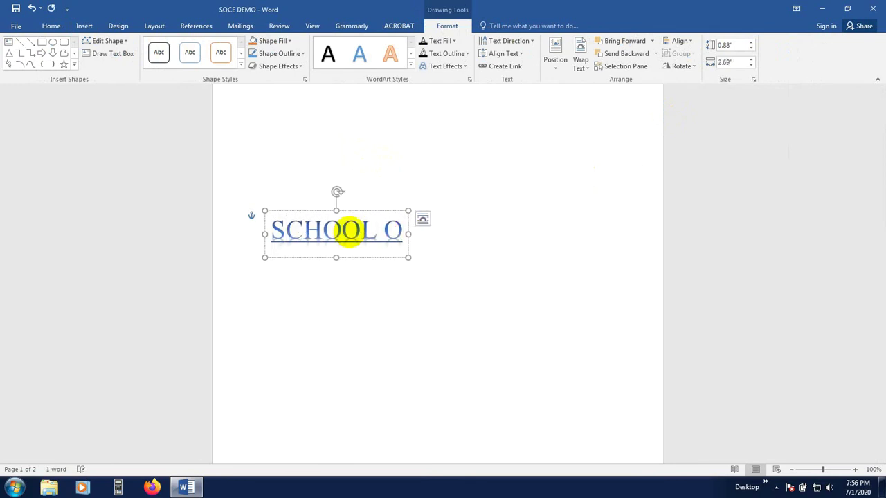
pyautogui.write('F CIVIL E')
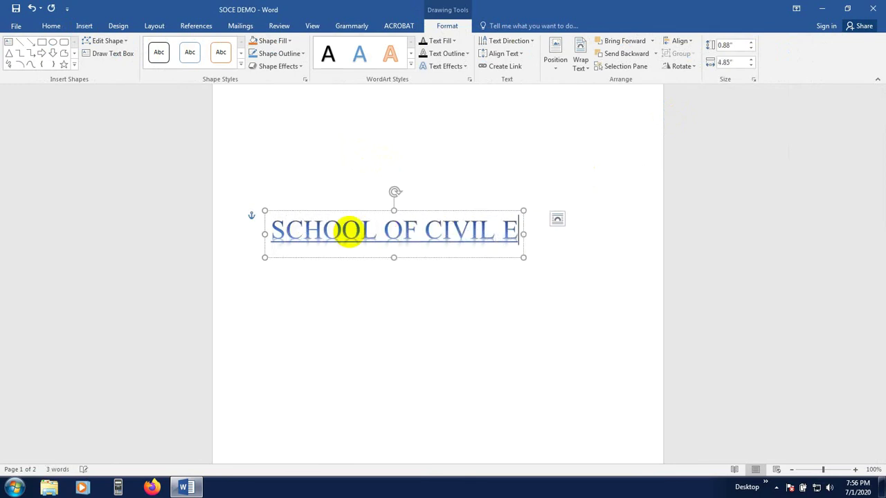
pyautogui.write('NGINEREING')
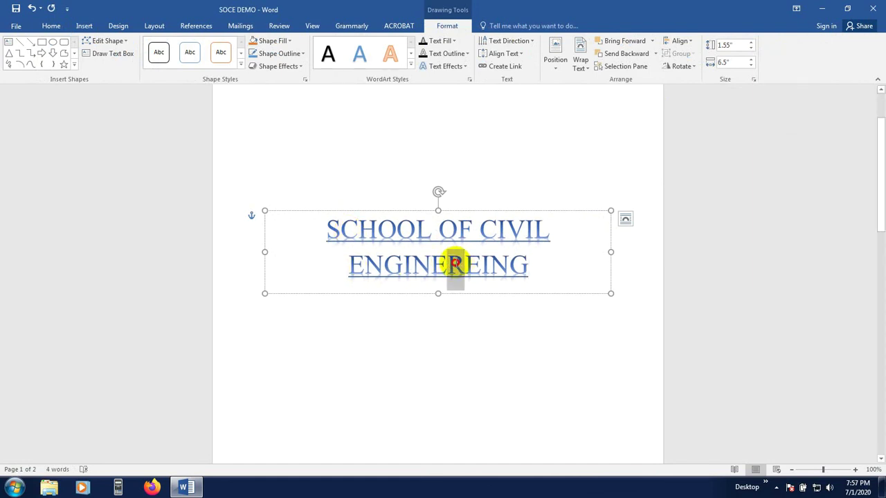
# Correct the typo to 'ENGINEERING' and select the whole WordArt box
pyautogui.moveTo(451, 265); pyautogui.dragTo(462, 265)
pyautogui.press('BackSpace')
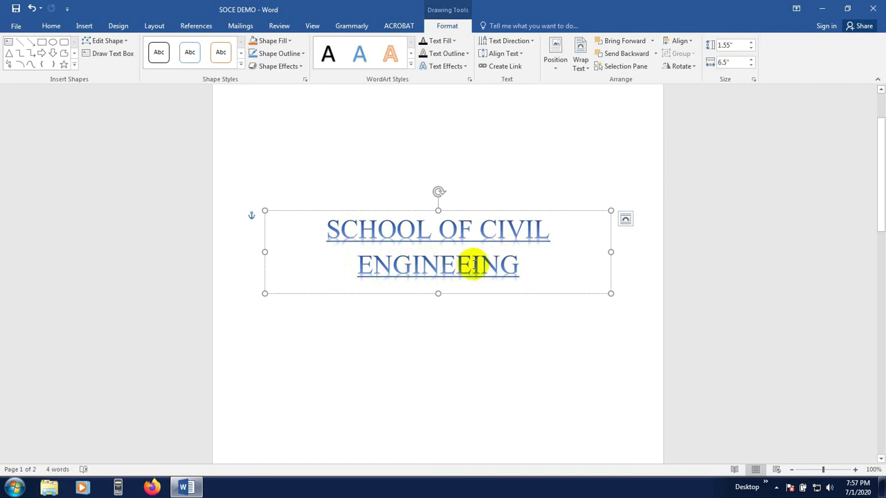
pyautogui.write('R')
pyautogui.click(452, 342)
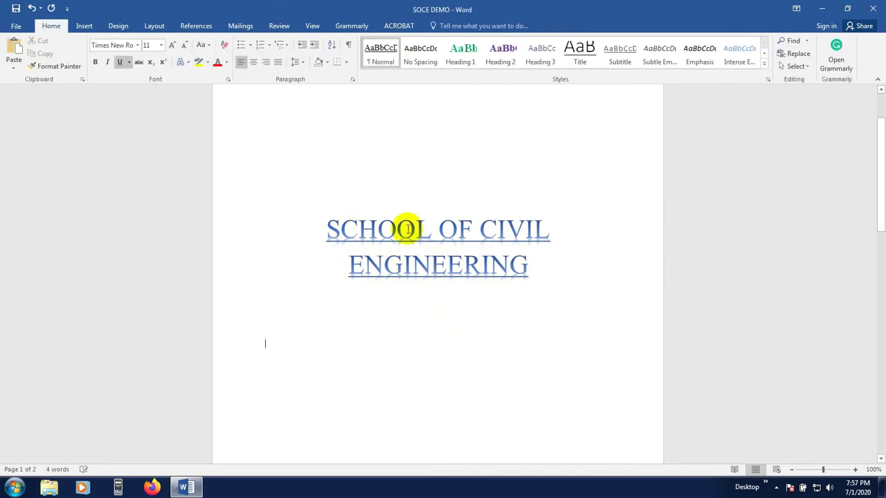
pyautogui.click(418, 220)
pyautogui.click(416, 205)
pyautogui.click(421, 216)
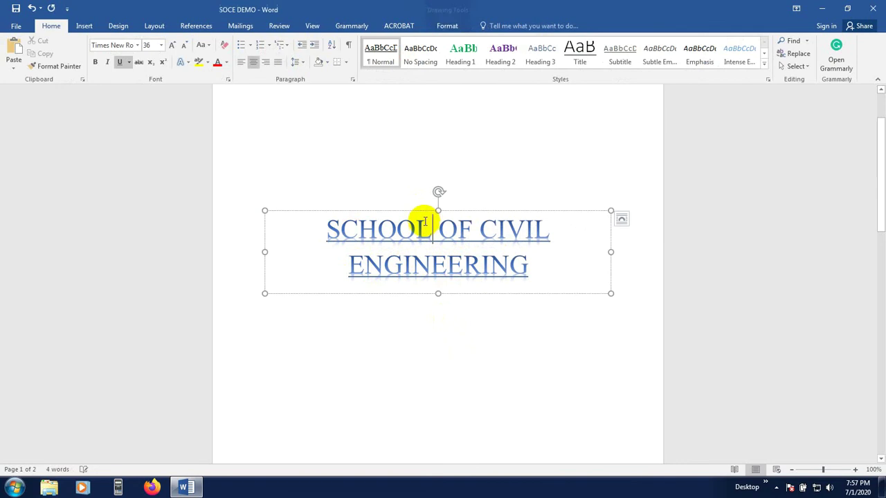
pyautogui.click(421, 211)
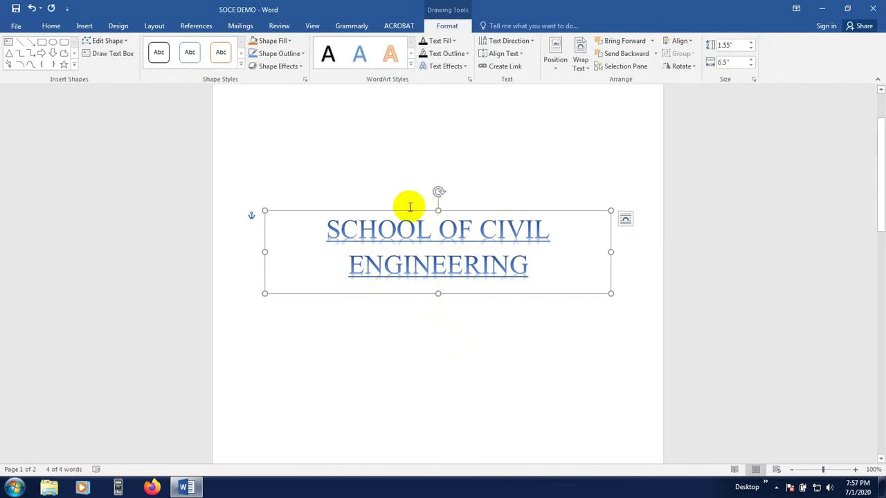
# Preview the WordArt styles and text fill and outline colours without applying any, then open Shape Fill
pyautogui.click(411, 66)
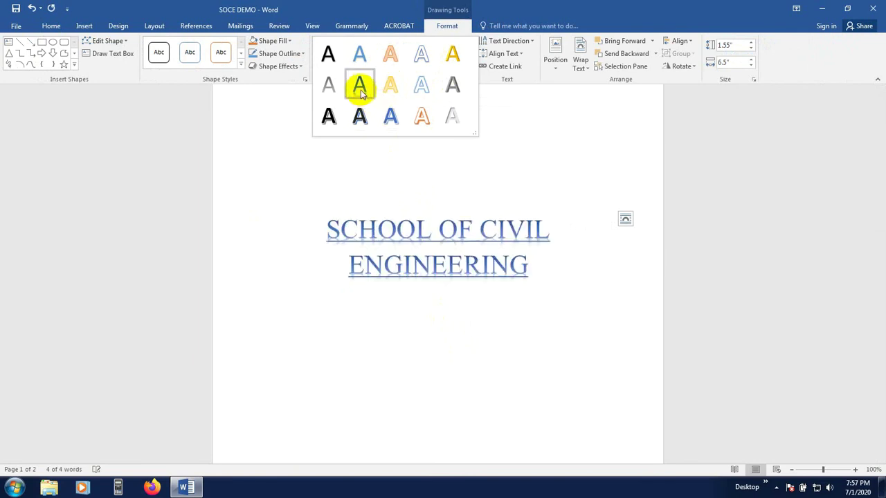
pyautogui.click(318, 9)
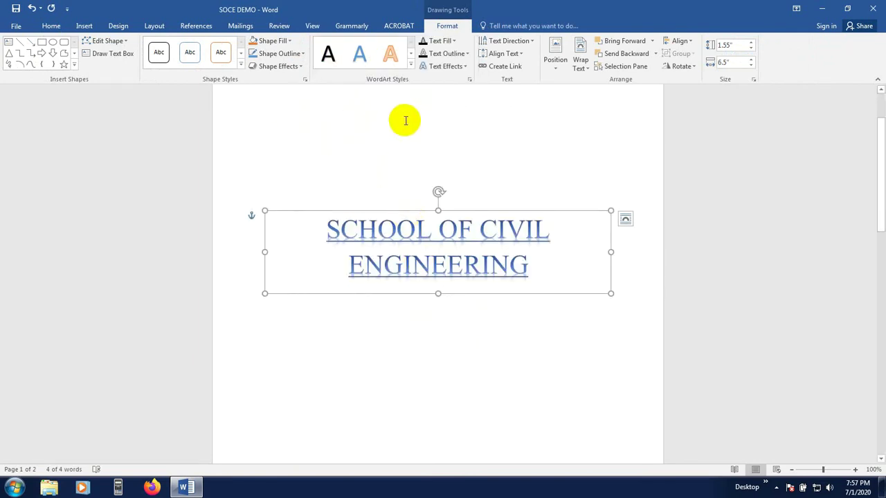
pyautogui.click(466, 53)
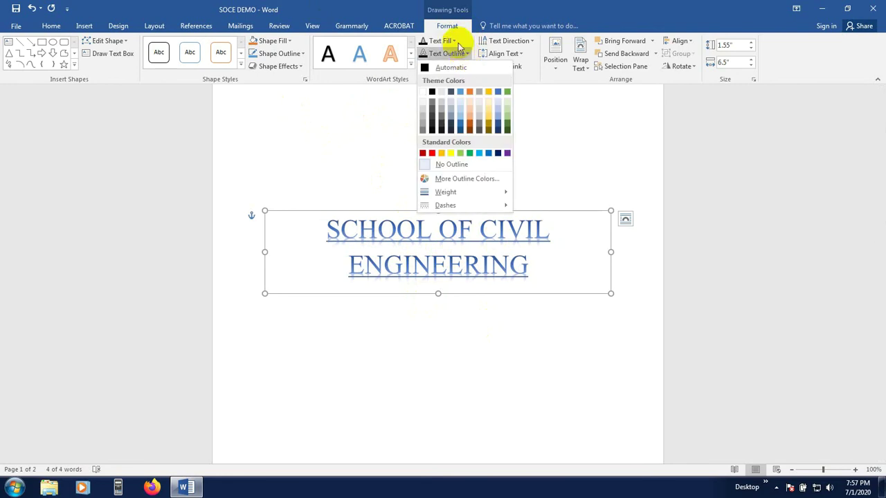
pyautogui.click(453, 43)
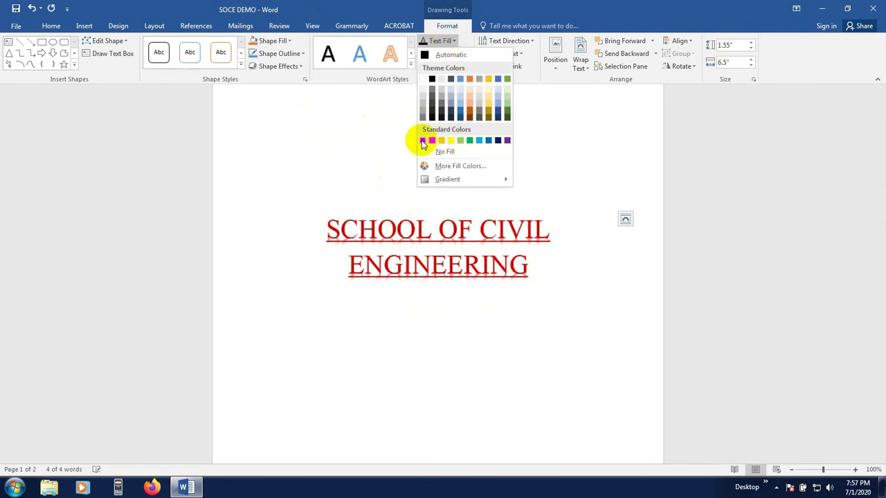
pyautogui.click(480, 40)
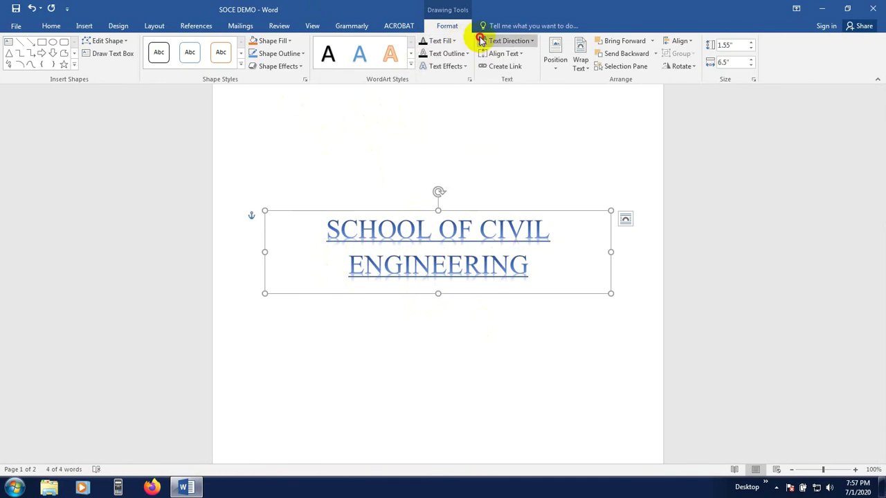
pyautogui.click(446, 54)
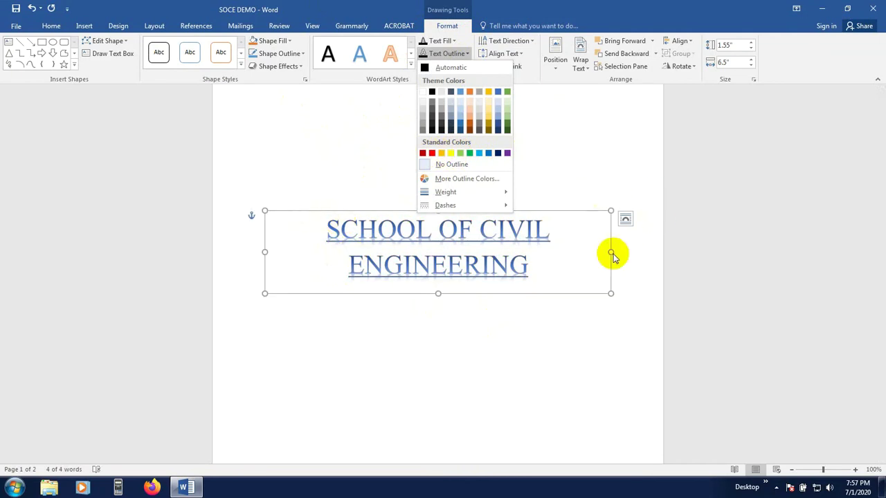
pyautogui.click(277, 40)
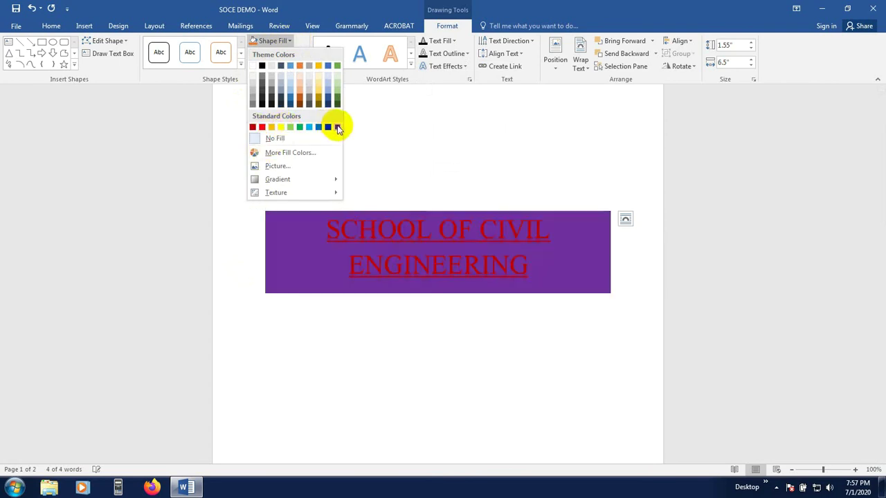
# Give the title box no fill and a 6 pt border
pyautogui.click(269, 140)
pyautogui.click(302, 55)
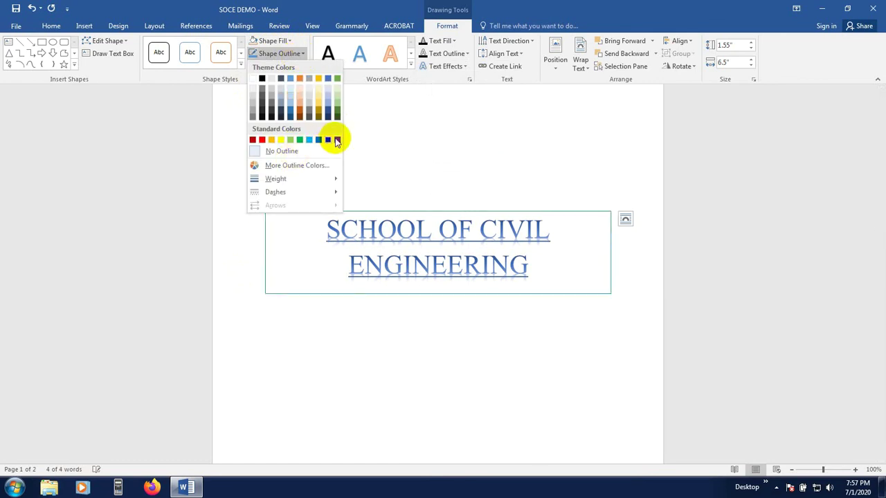
pyautogui.moveTo(328, 182)
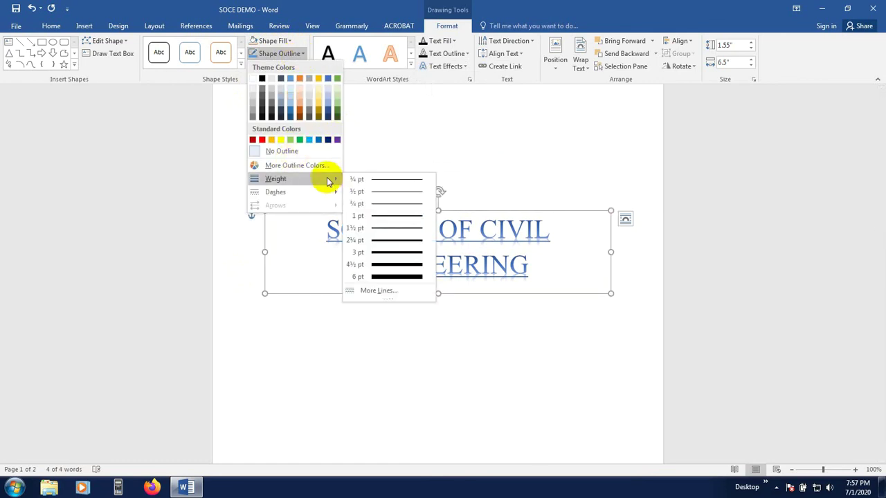
pyautogui.click(400, 276)
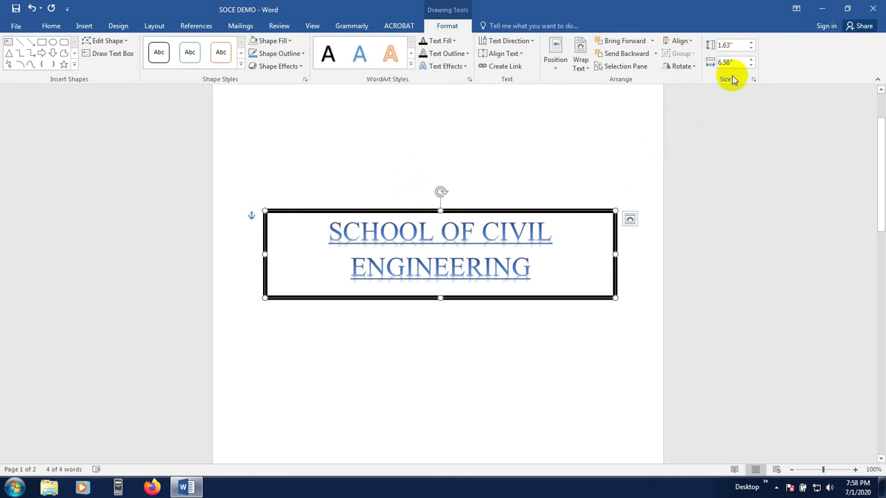
# Size the title box to 1.5" high by 6.5" wide
pyautogui.click(752, 43)
pyautogui.click(752, 43)
pyautogui.click(752, 43)
pyautogui.click(751, 43)
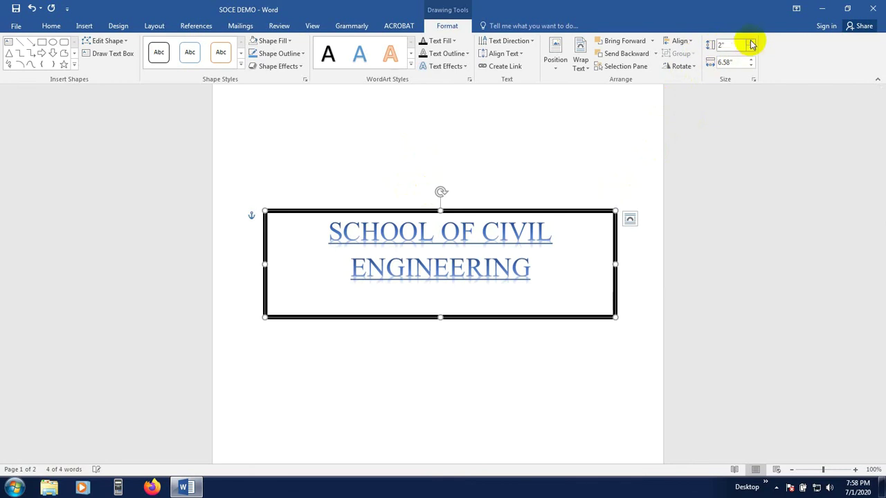
pyautogui.click(752, 44)
pyautogui.click(750, 49)
pyautogui.click(751, 49)
pyautogui.click(750, 49)
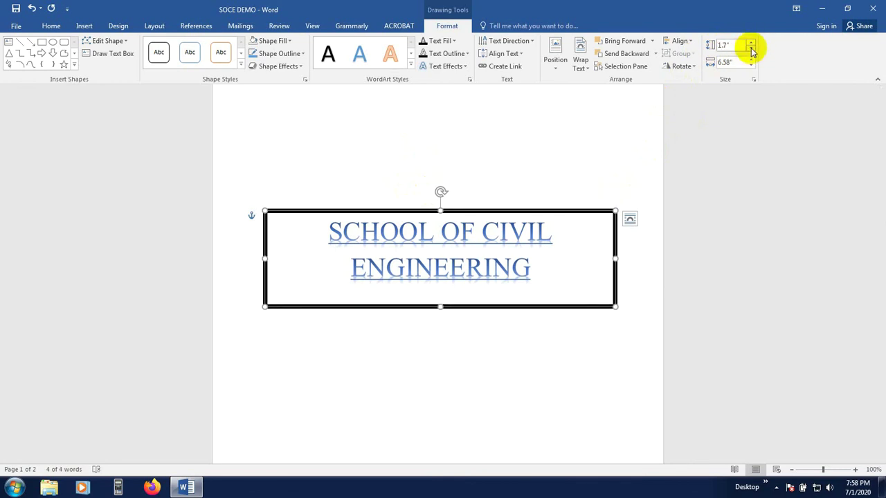
pyautogui.click(750, 49)
pyautogui.click(751, 49)
pyautogui.click(751, 48)
pyautogui.click(750, 60)
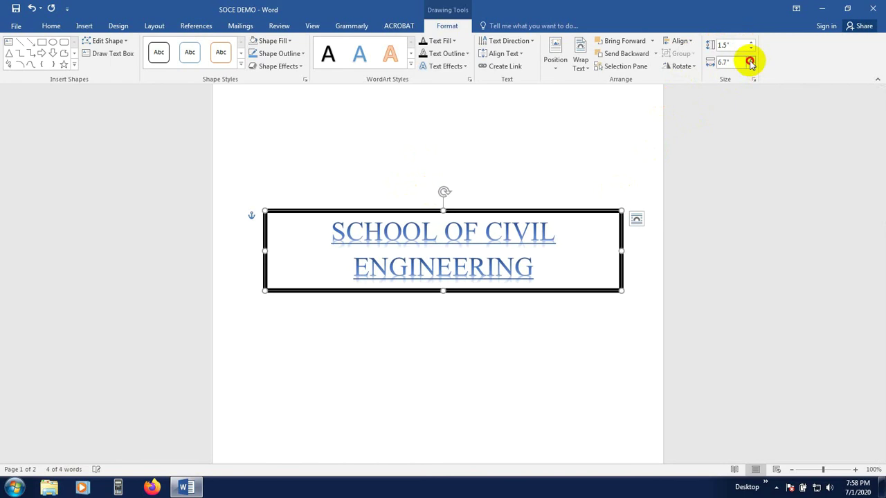
pyautogui.click(750, 60)
pyautogui.click(750, 60)
pyautogui.click(750, 65)
pyautogui.click(750, 65)
pyautogui.click(750, 65)
pyautogui.click(750, 65)
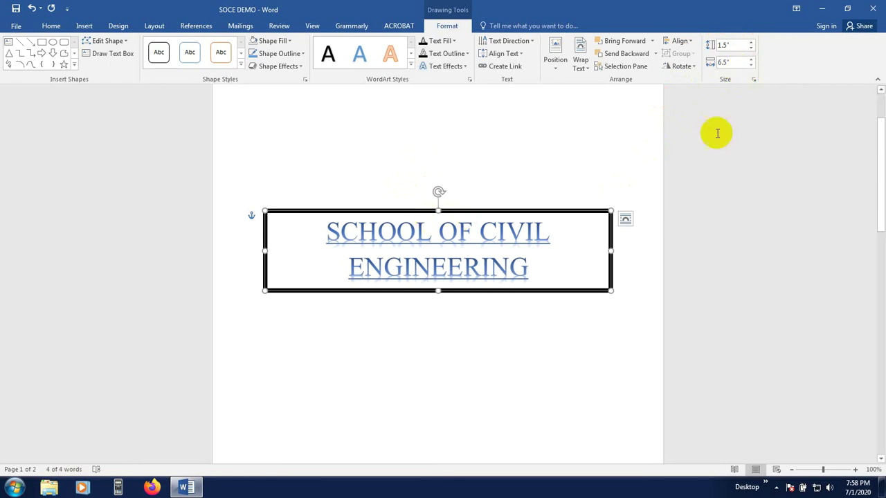
# Flip the title box horizontally and review position options without repositioning it
pyautogui.click(681, 66)
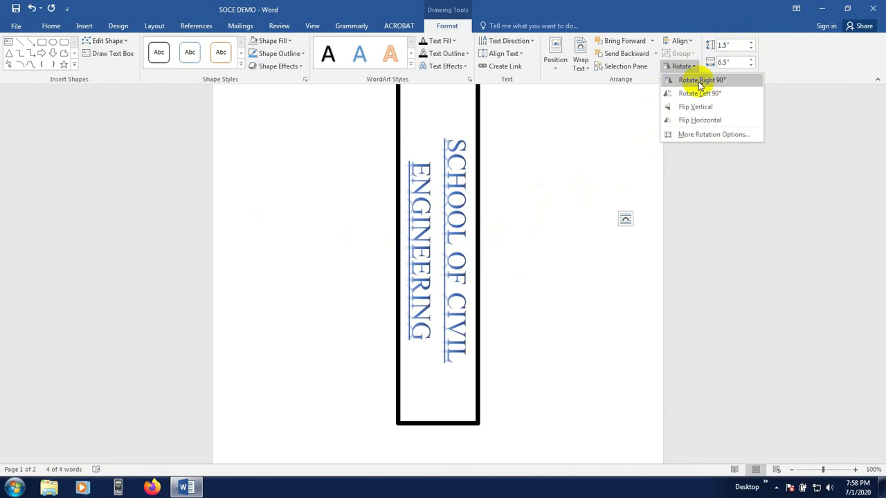
pyautogui.click(701, 120)
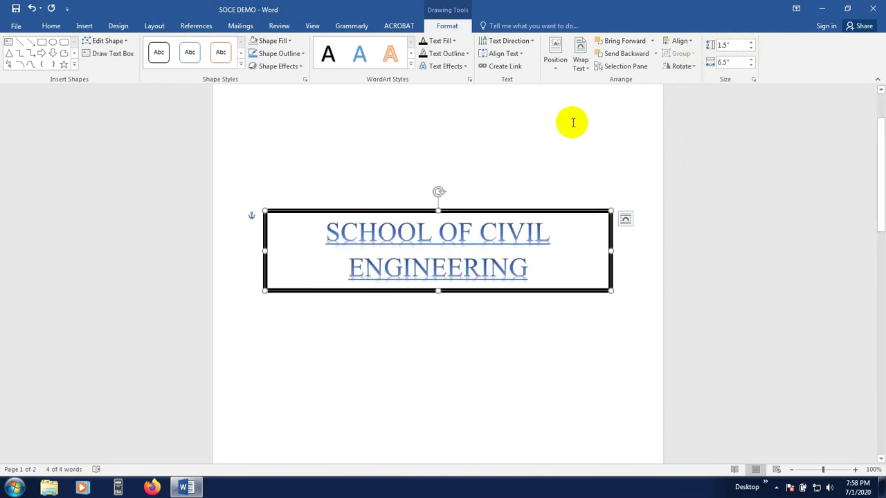
pyautogui.click(555, 61)
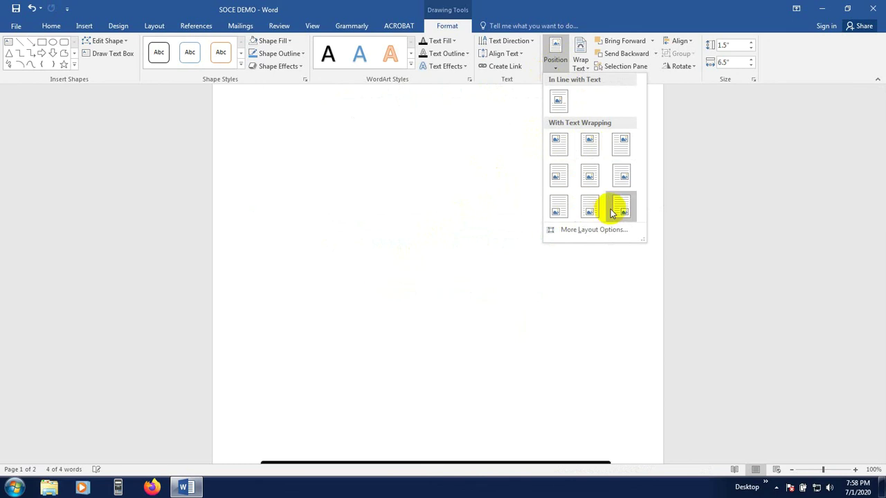
pyautogui.click(123, 187)
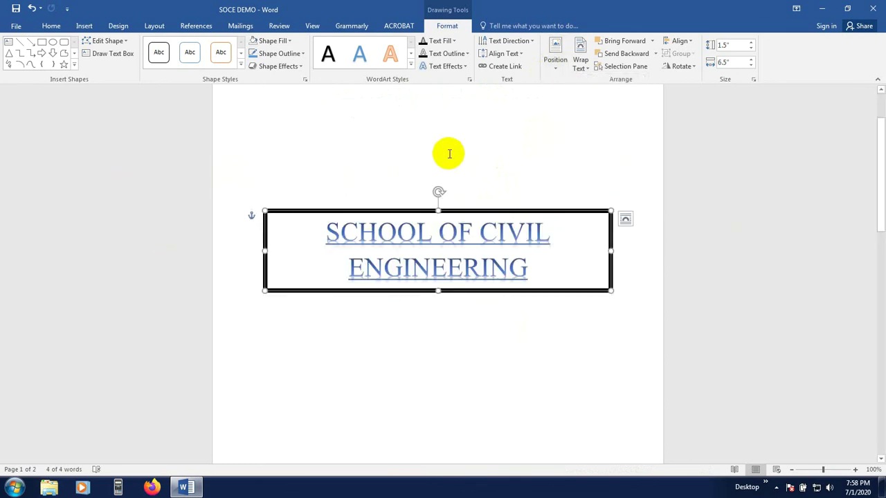
# Apply a green glow to the title text and stretch its box to 1.97" tall
pyautogui.click(457, 66)
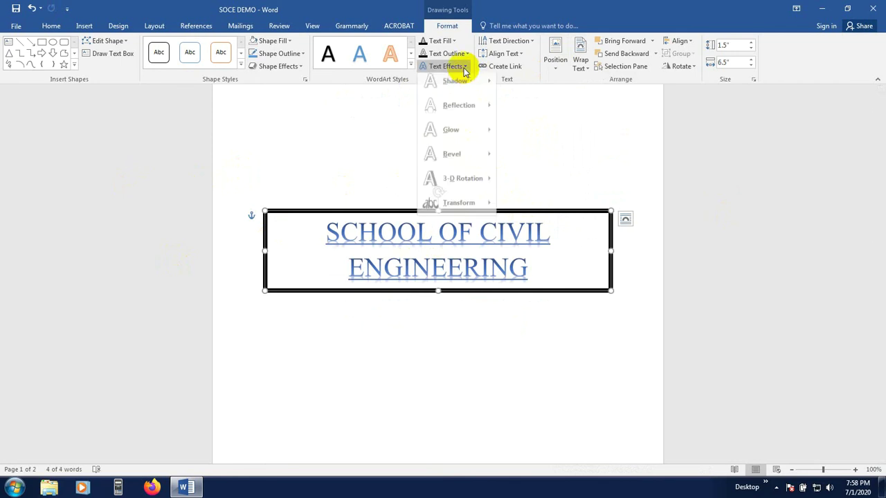
pyautogui.moveTo(454, 132)
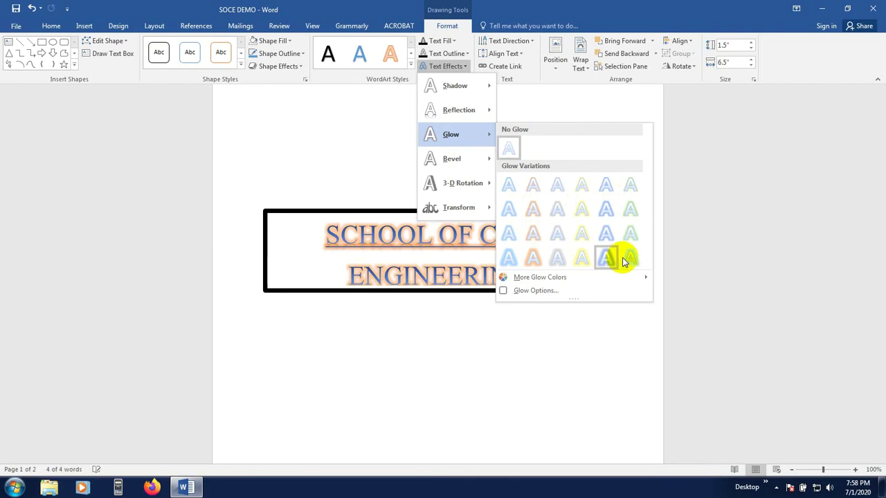
pyautogui.click(629, 258)
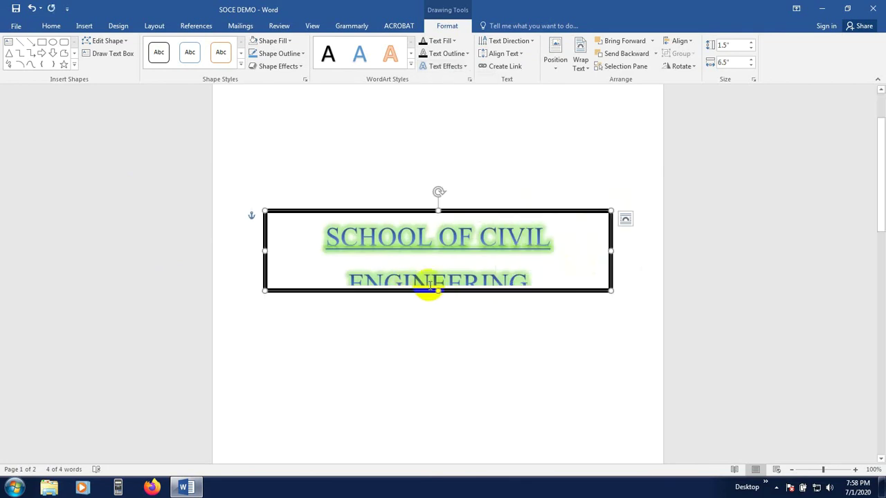
pyautogui.moveTo(437, 290); pyautogui.dragTo(436, 315)
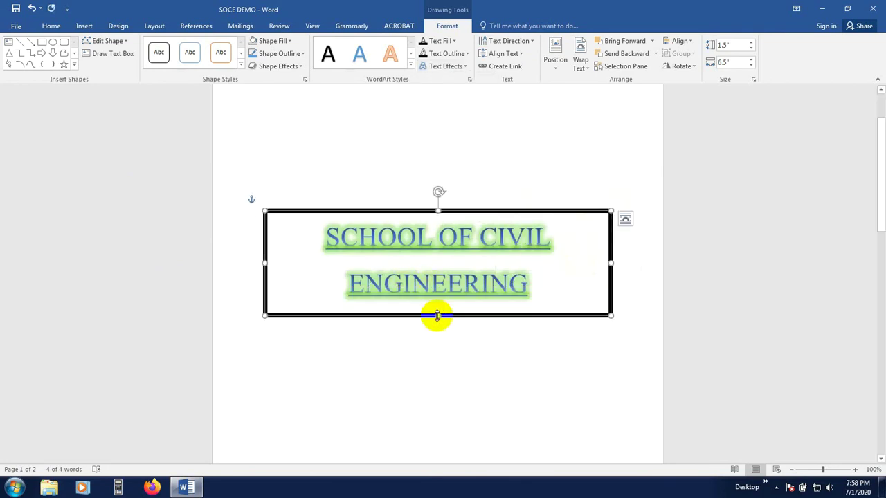
pyautogui.click(405, 362)
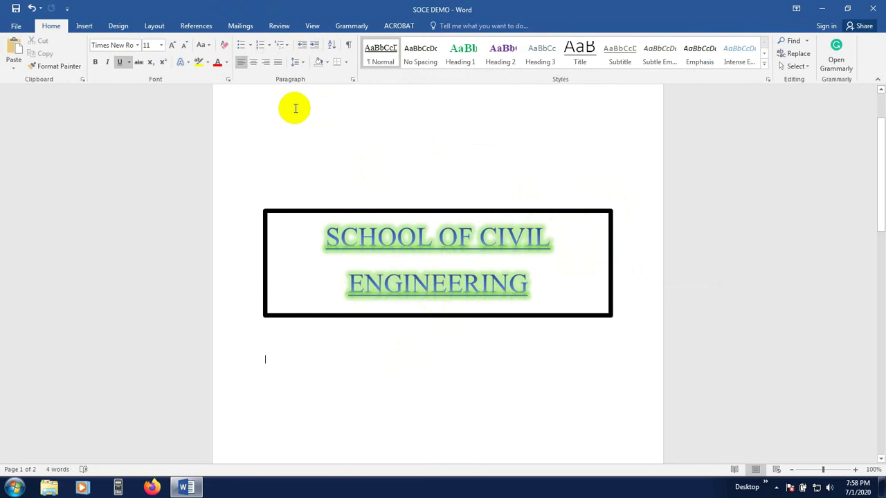
pyautogui.click(81, 26)
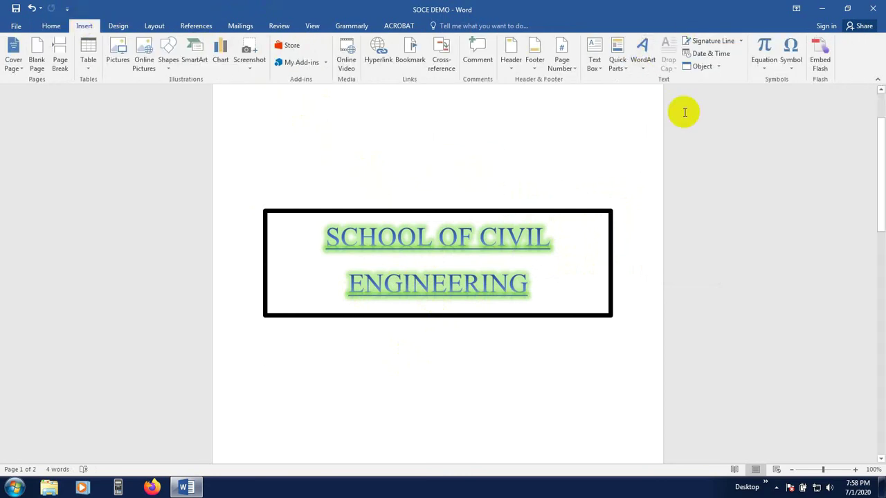
pyautogui.scroll(-1, 627, 203)
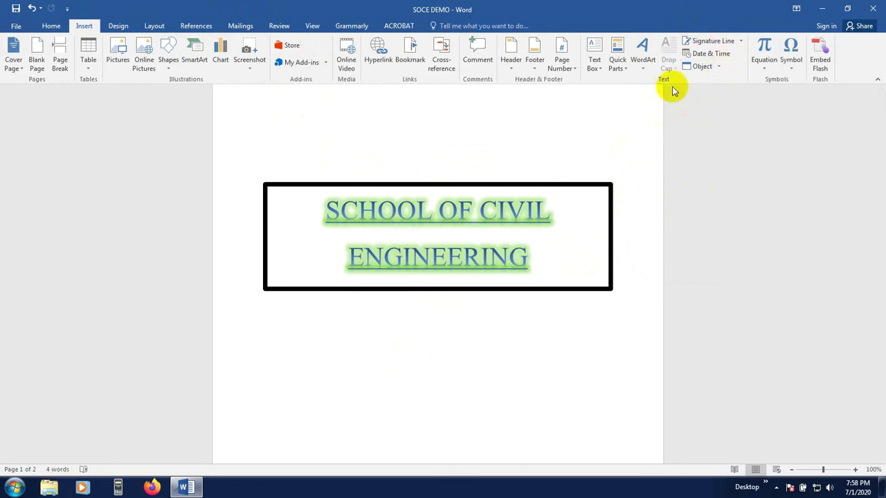
pyautogui.click(726, 41)
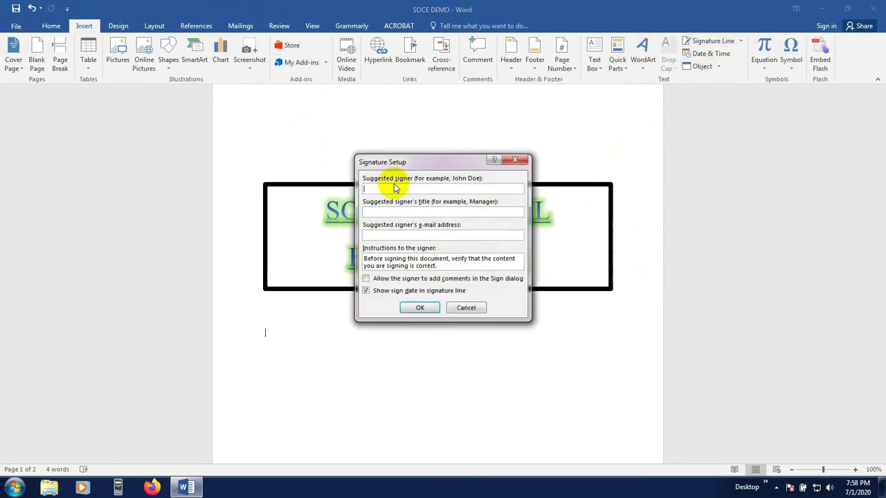
pyautogui.click(519, 162)
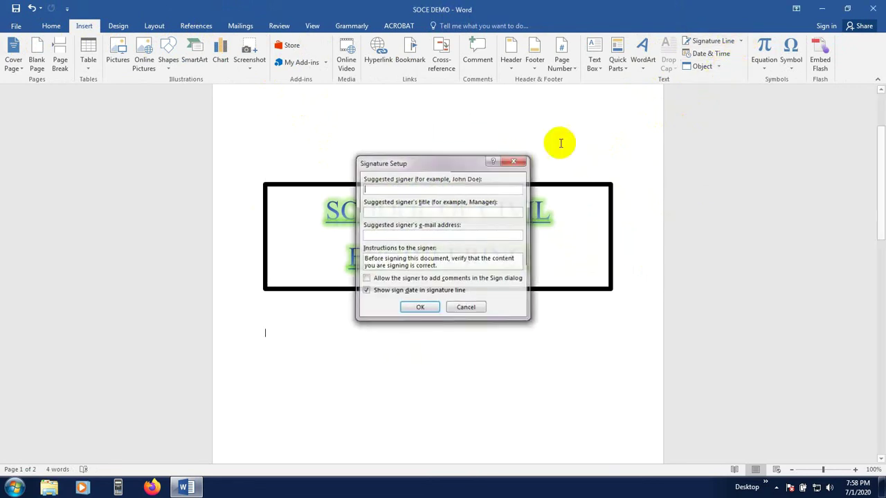
pyautogui.click(724, 54)
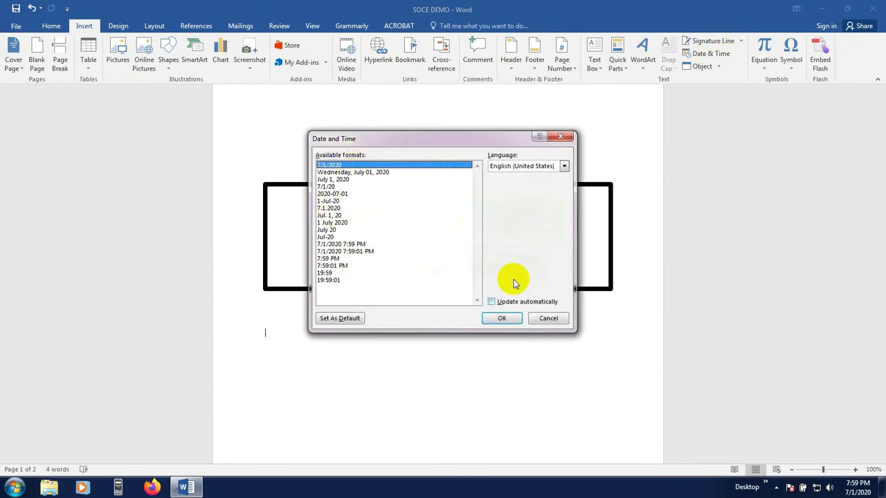
pyautogui.click(547, 319)
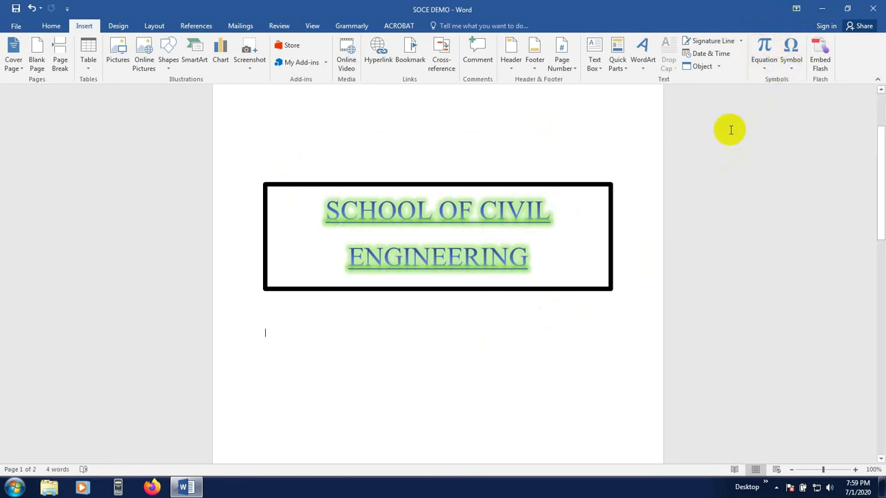
pyautogui.scroll(-3, 620, 146)
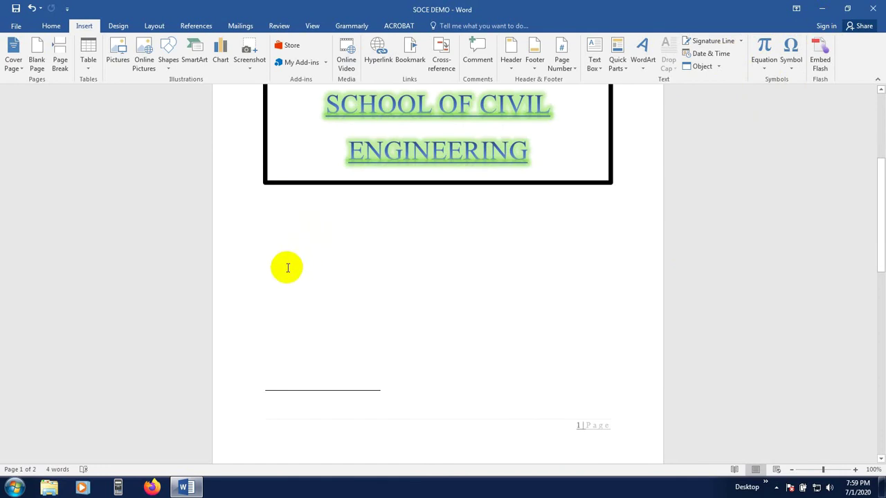
pyautogui.scroll(1, 287, 270)
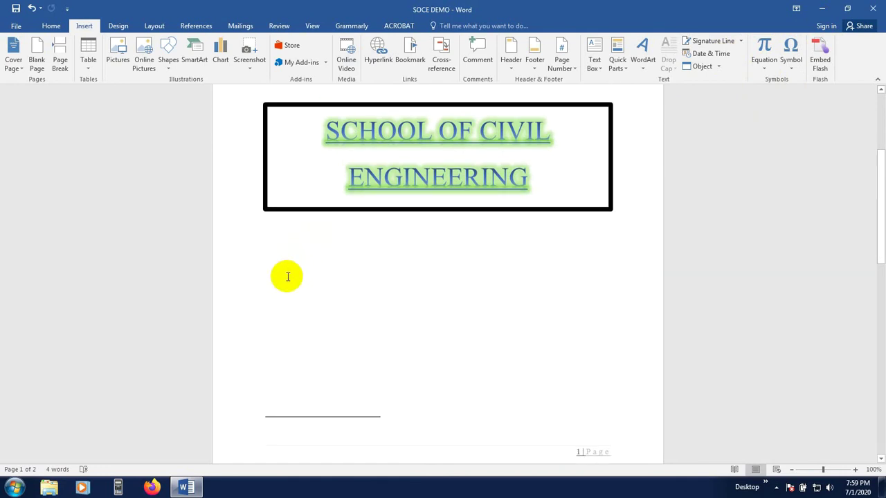
# Insert a β symbol below the boxed title from the Symbol gallery
pyautogui.click(792, 68)
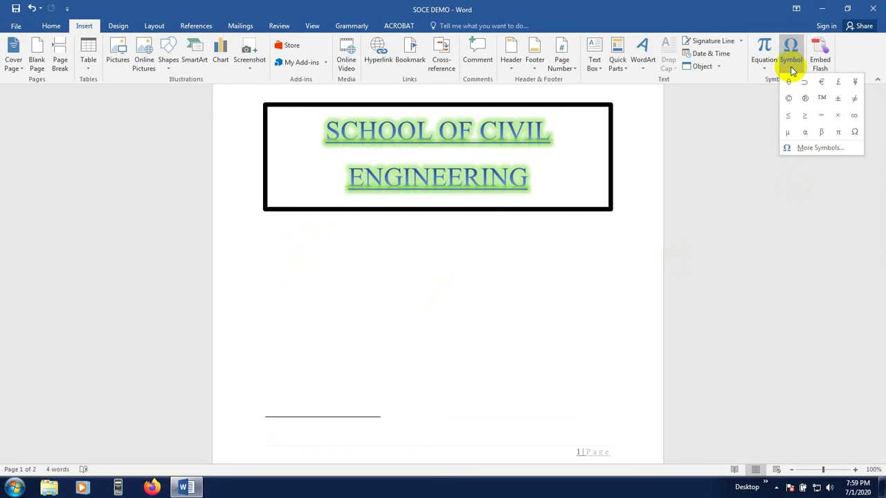
pyautogui.click(822, 132)
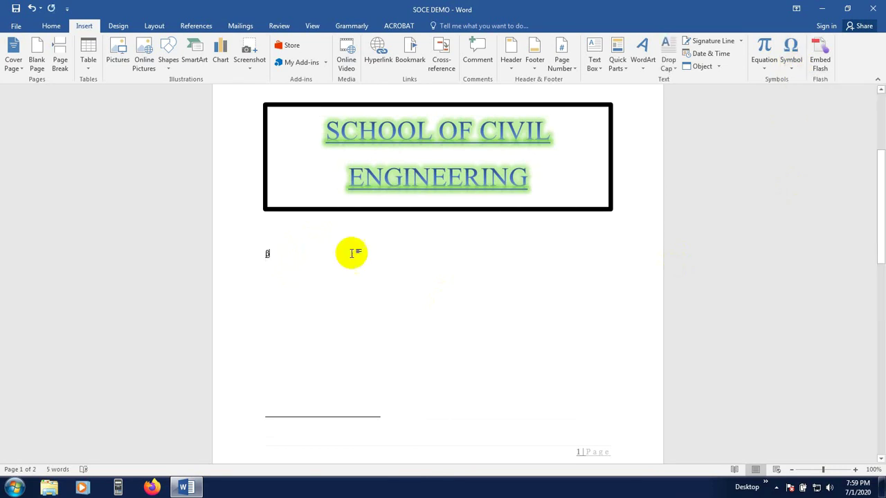
pyautogui.moveTo(278, 257); pyautogui.dragTo(265, 256)
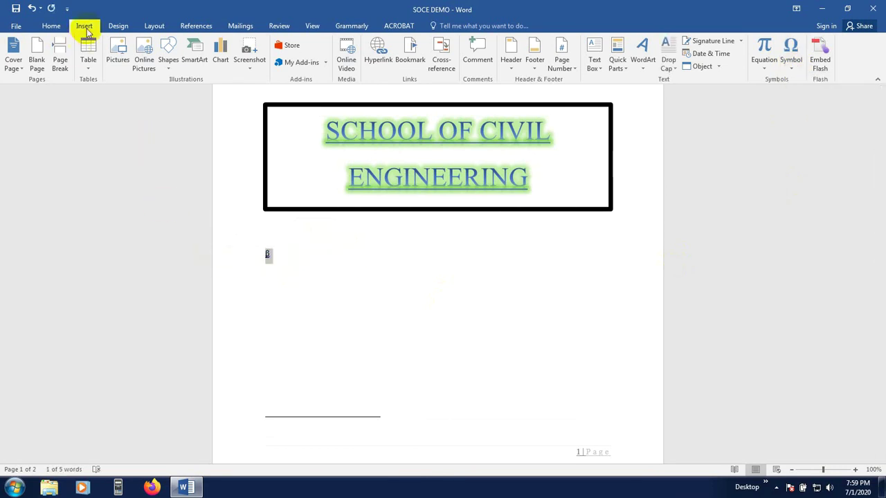
pyautogui.click(51, 25)
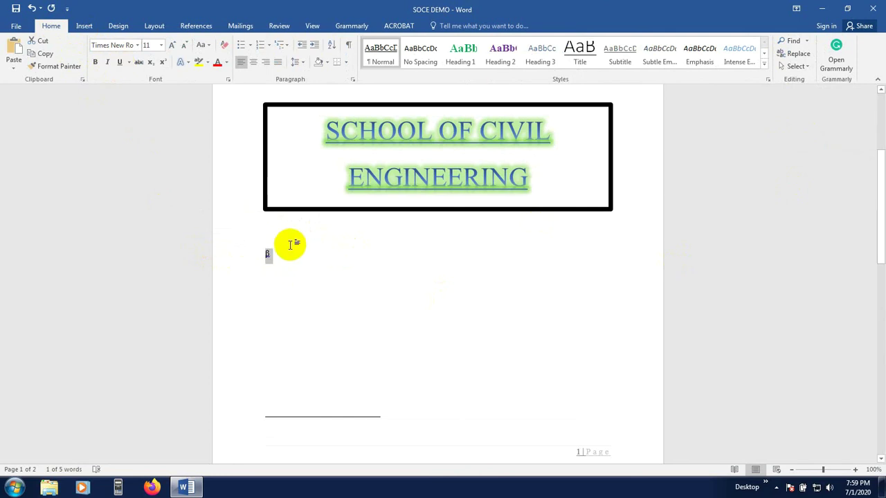
pyautogui.click(275, 254)
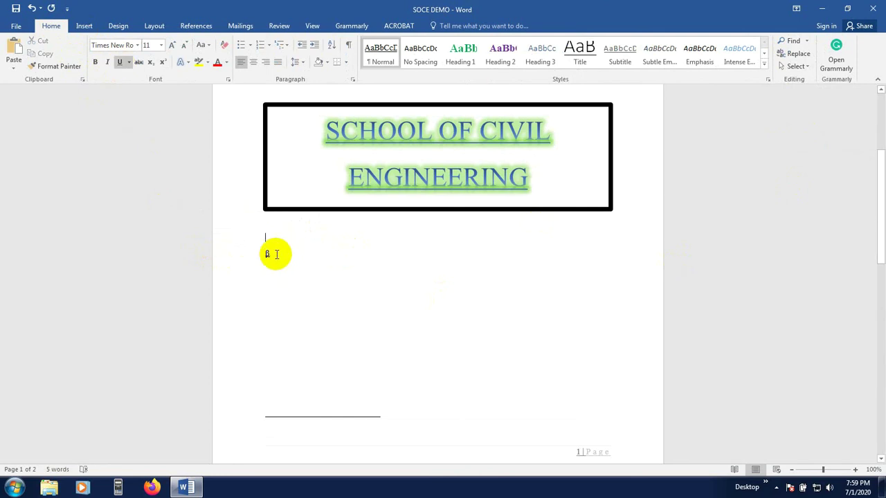
# Zoom to 120% and enlarge the β to 80 pt, undoing a stray B
pyautogui.click(856, 469)
pyautogui.click(856, 470)
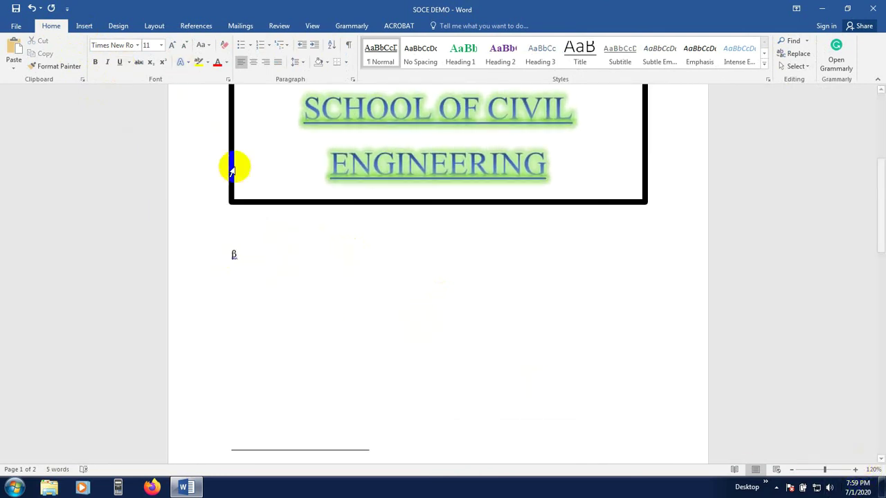
pyautogui.moveTo(247, 259); pyautogui.dragTo(161, 256)
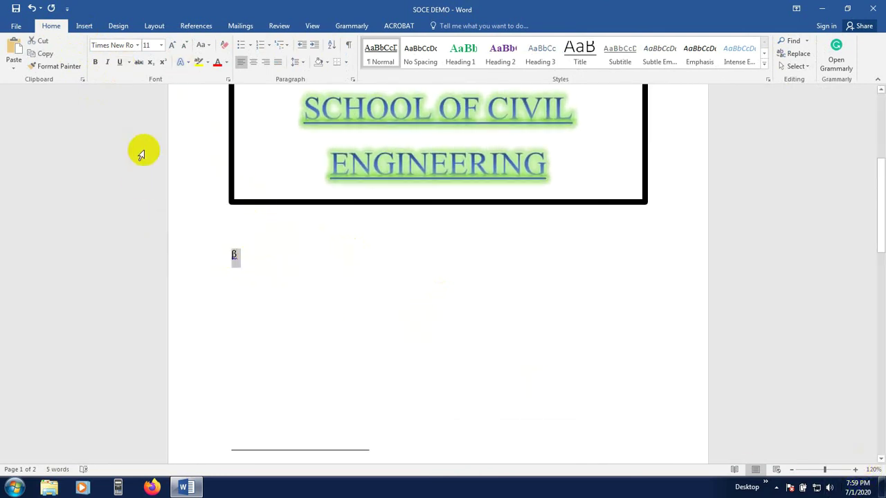
pyautogui.click(173, 47)
pyautogui.click(173, 47)
pyautogui.click(173, 47)
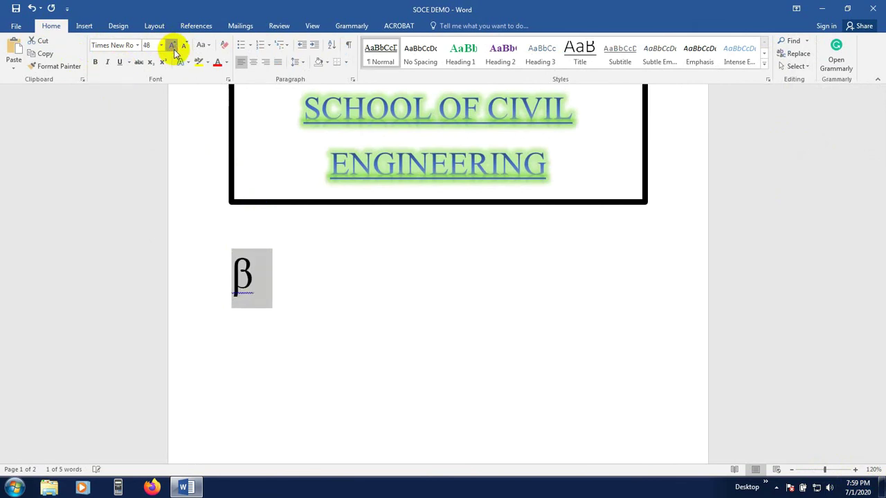
pyautogui.click(173, 47)
pyautogui.click(173, 47)
pyautogui.click(295, 308)
pyautogui.press('BackSpace')
pyautogui.write('B')
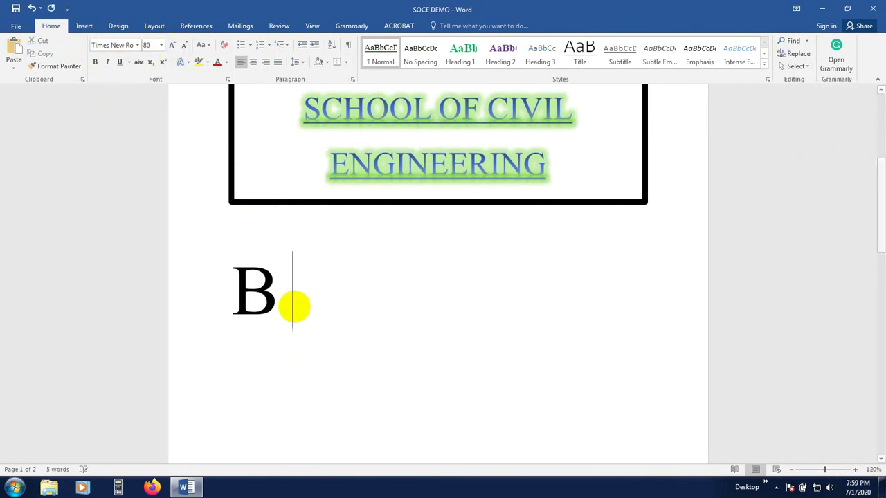
pyautogui.hotkey('ctrl', 'z')
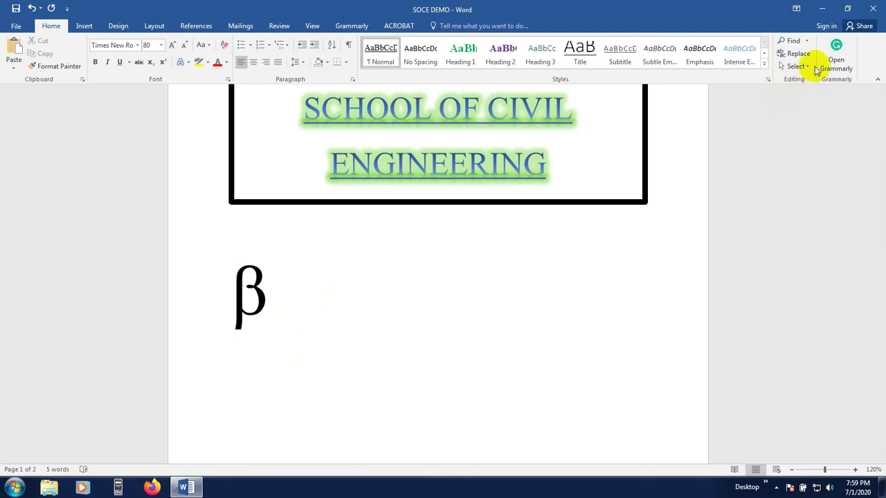
# Insert an Ω symbol right after the β from the Symbol gallery
pyautogui.click(83, 26)
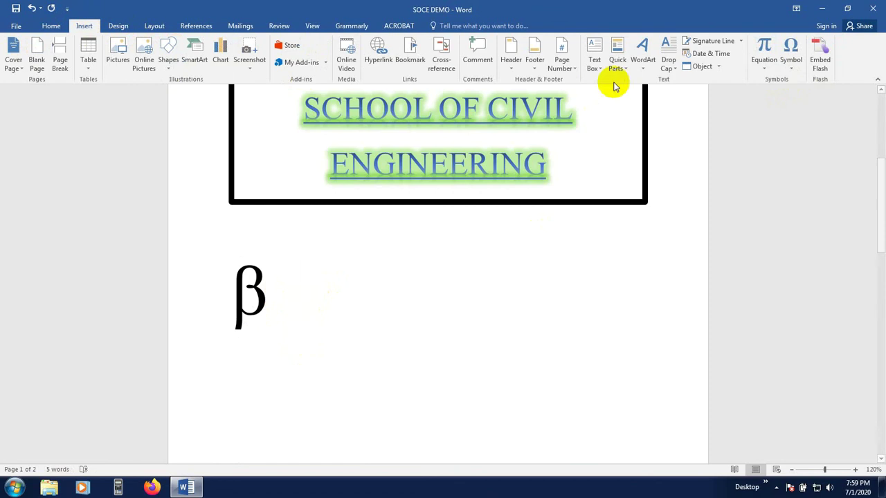
pyautogui.click(794, 62)
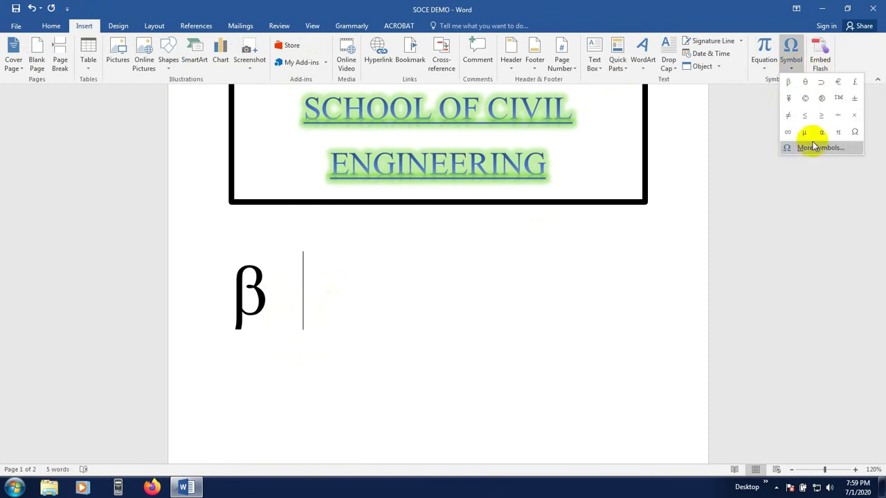
pyautogui.click(854, 134)
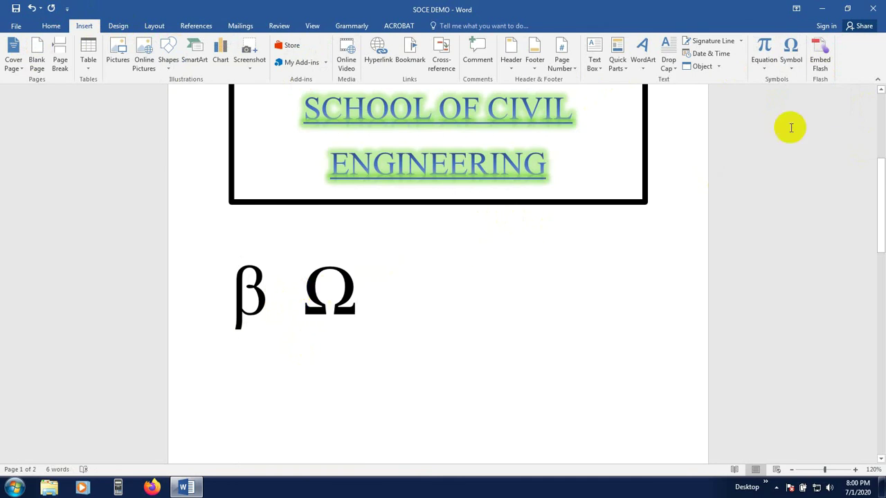
pyautogui.click(791, 63)
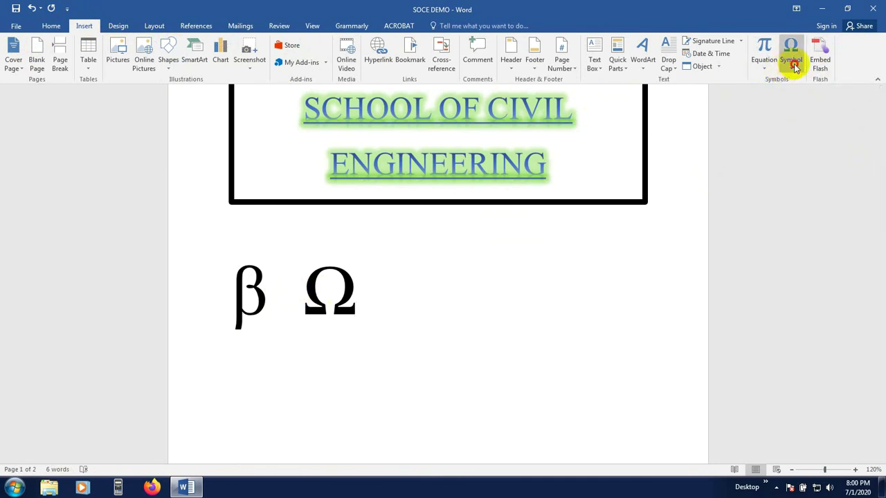
pyautogui.click(401, 279)
pyautogui.click(790, 62)
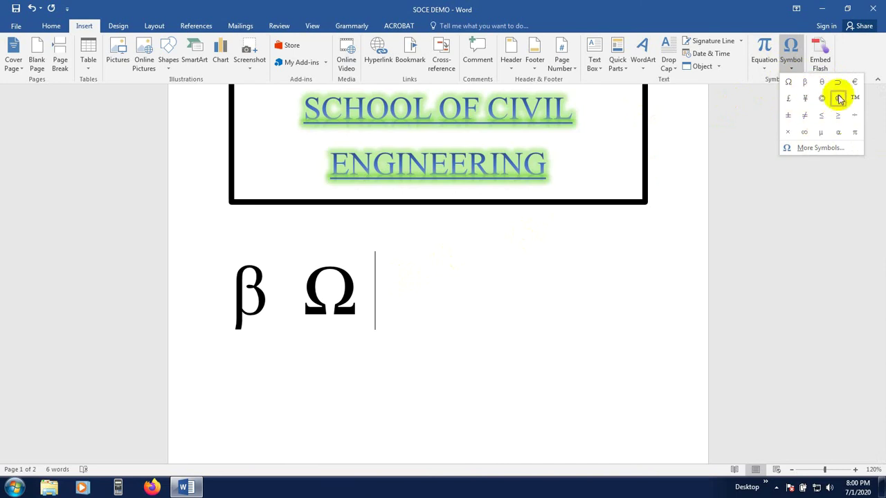
# Add a θ after the Ω from the full Symbol dialog, so the row reads β Ω θ
pyautogui.click(818, 149)
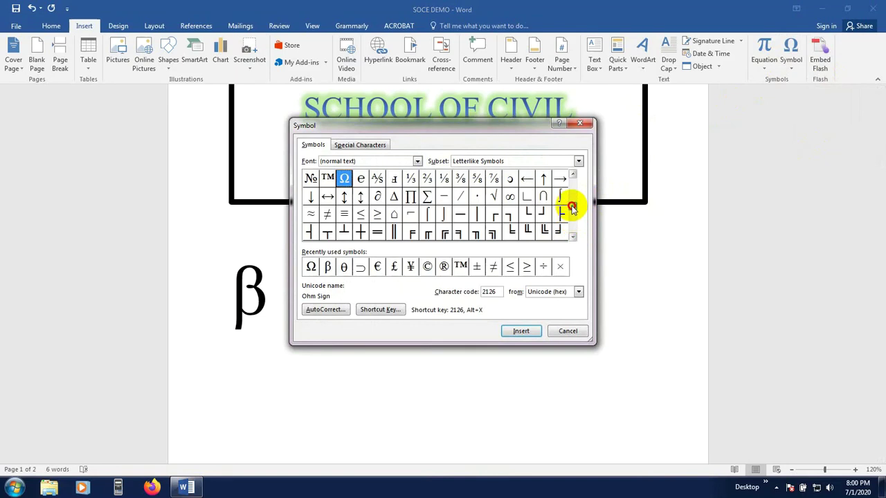
pyautogui.moveTo(575, 201); pyautogui.dragTo(574, 181)
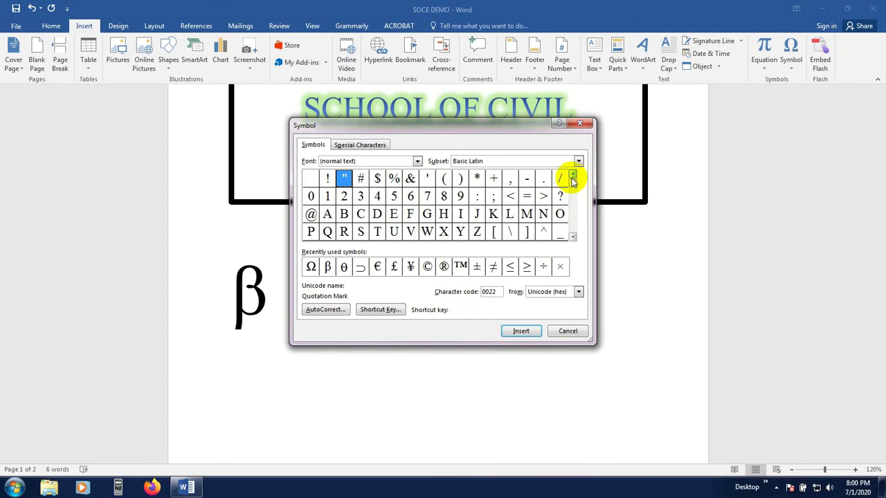
pyautogui.click(572, 236)
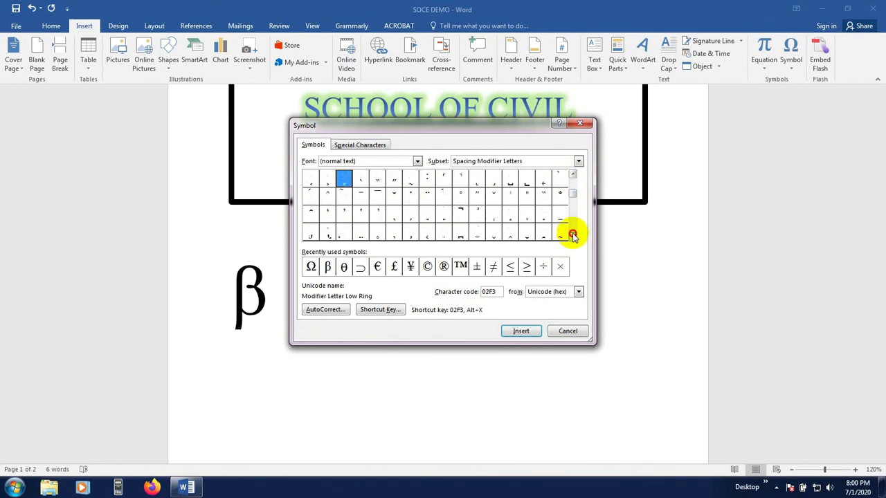
pyautogui.moveTo(572, 235); pyautogui.dragTo(572, 236)
pyautogui.click(344, 267)
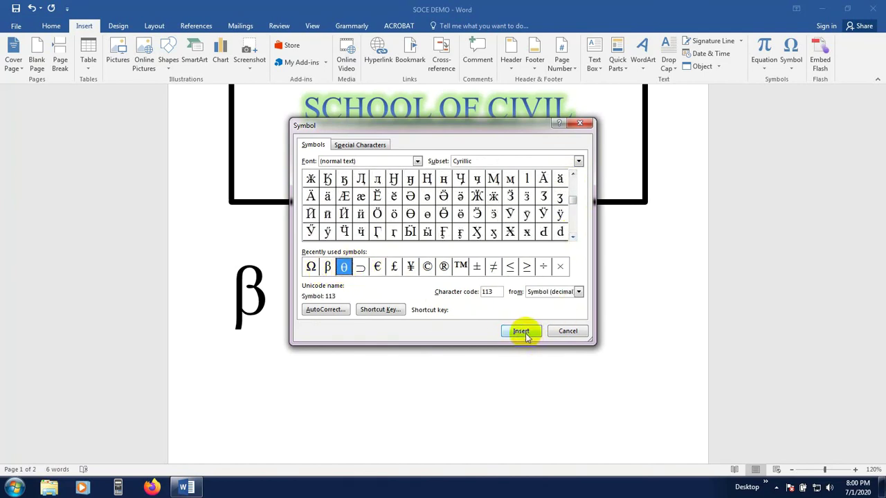
pyautogui.click(568, 331)
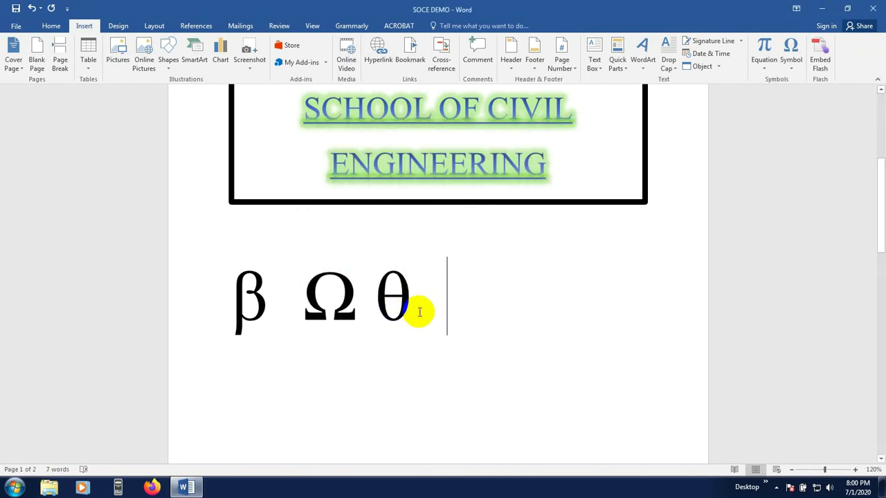
# Add new lines down to the top of page 2 and show the built-in equations gallery
pyautogui.scroll(-2, 419, 312)
pyautogui.press('Return')
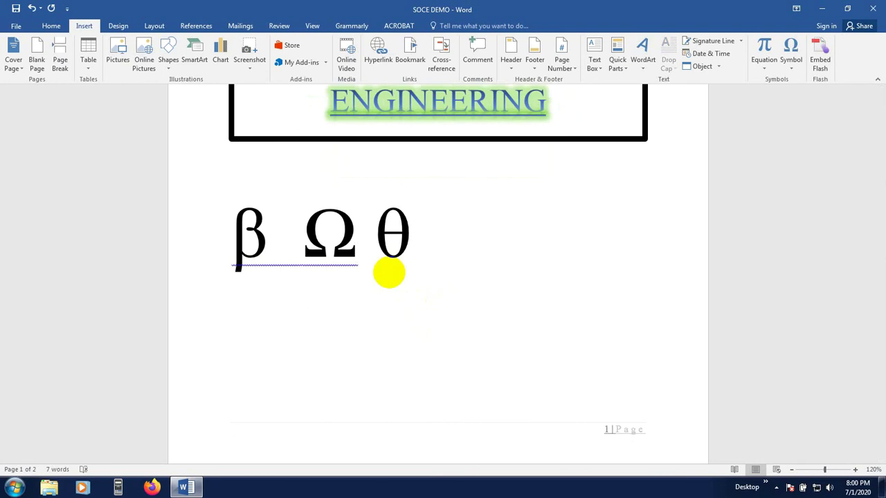
pyautogui.scroll(-2, 388, 273)
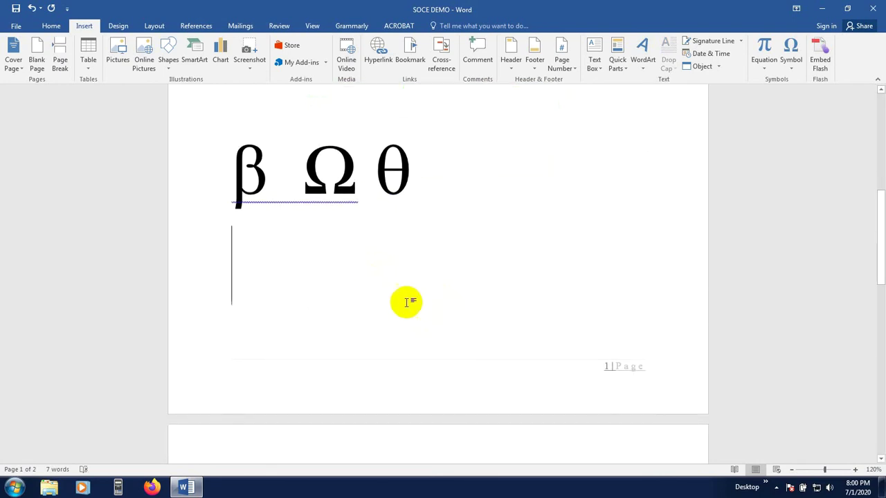
pyautogui.scroll(-5, 405, 302)
pyautogui.press('Return')
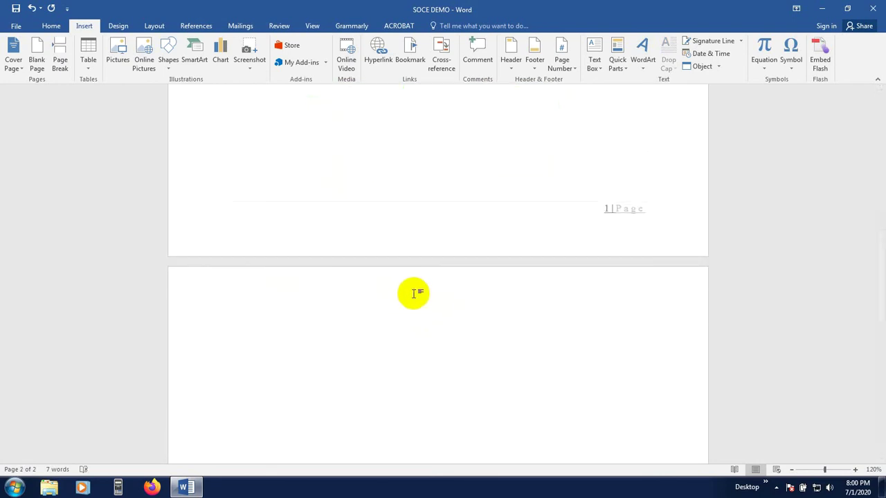
pyautogui.scroll(-3, 413, 293)
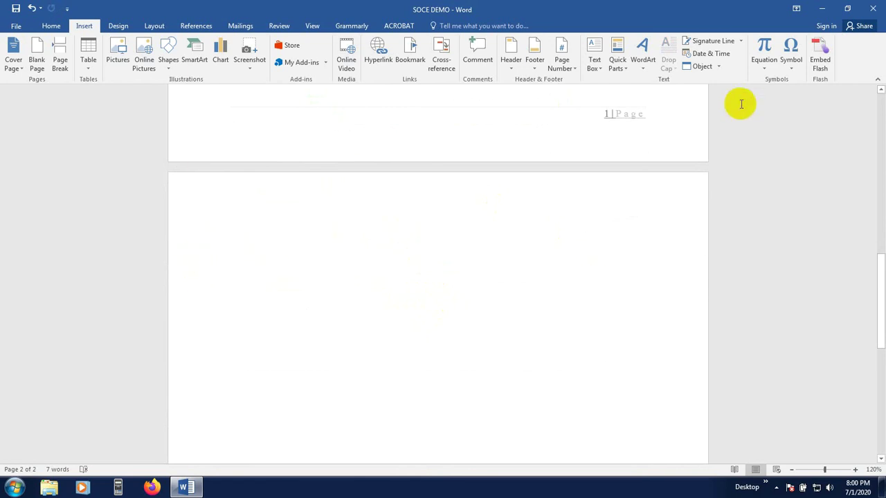
pyautogui.click(764, 70)
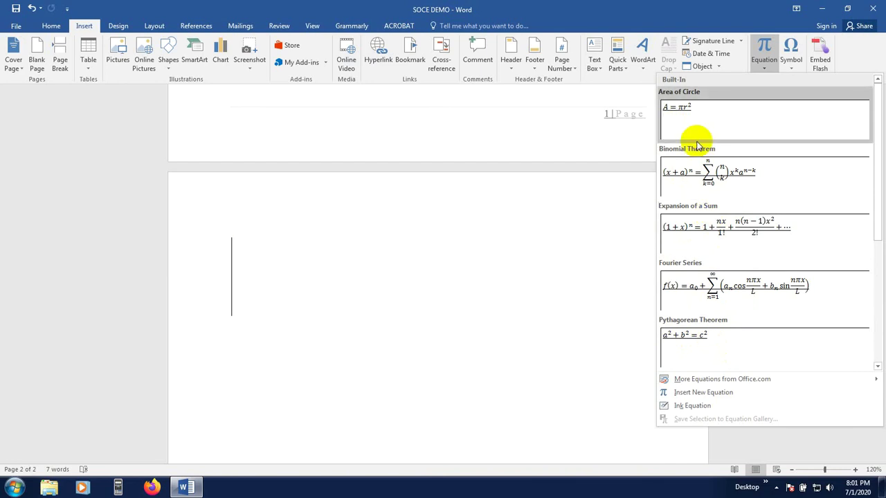
# Insert a new blank equation containing an empty stacked fraction
pyautogui.click(764, 49)
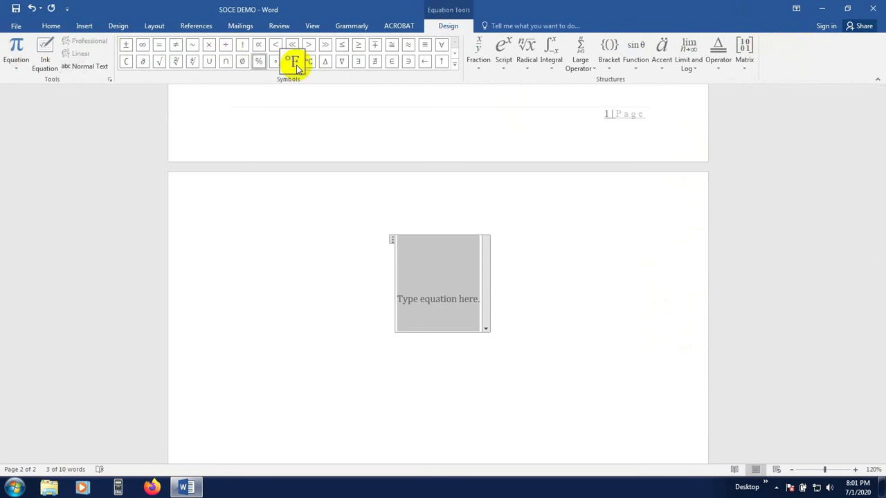
pyautogui.click(454, 63)
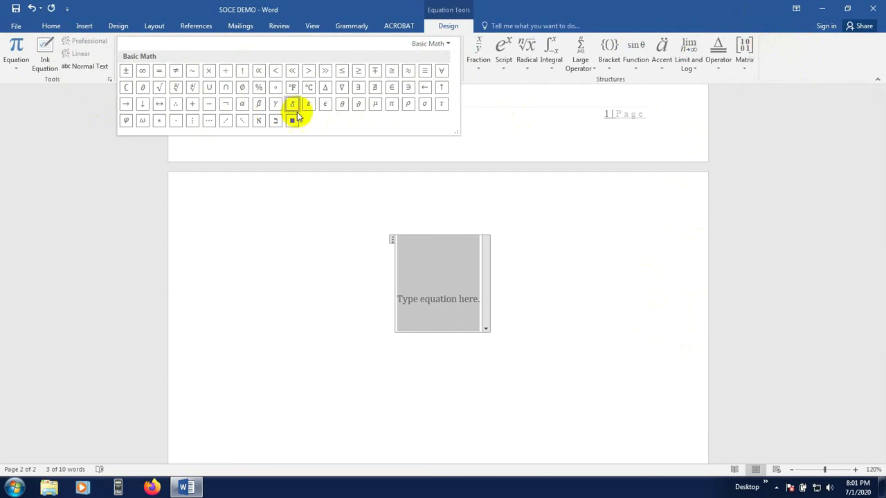
pyautogui.click(20, 138)
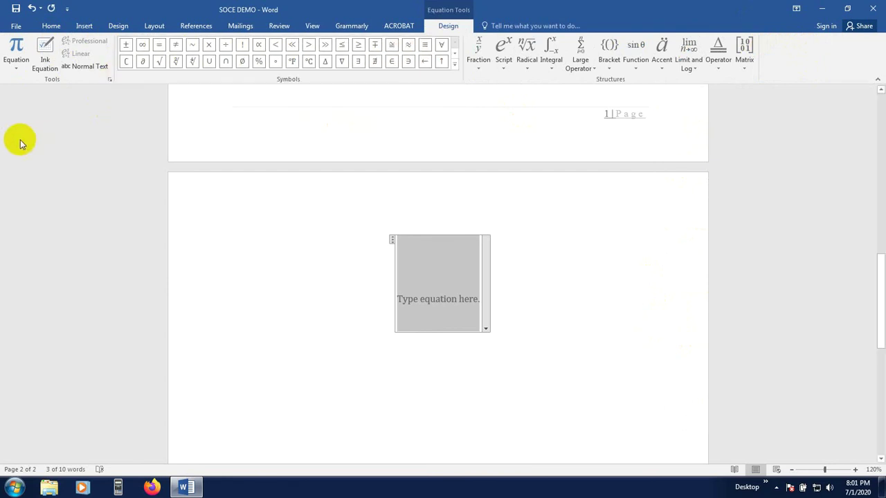
pyautogui.click(484, 73)
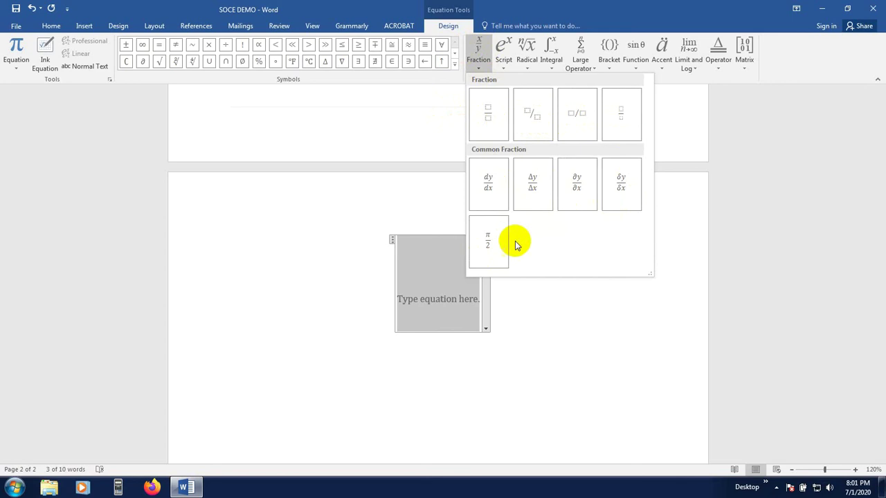
pyautogui.click(488, 117)
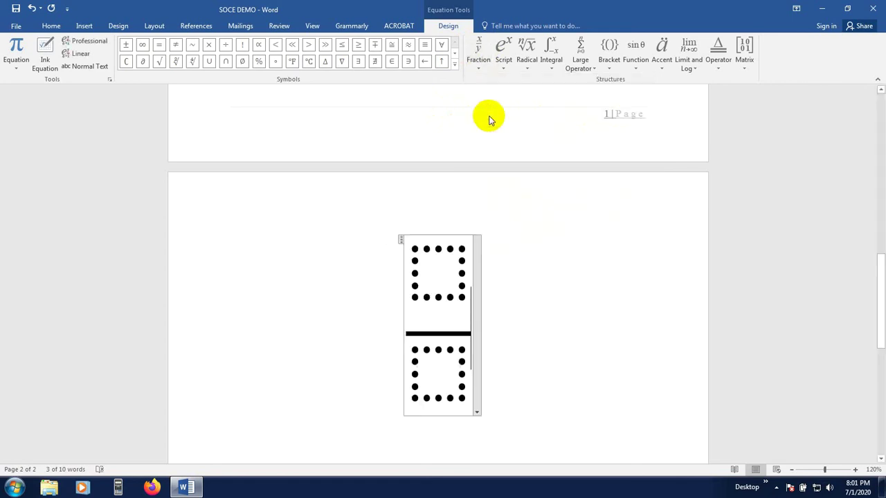
# Fill the fraction with 2 over 5 and type an equals sign after it
pyautogui.click(444, 264)
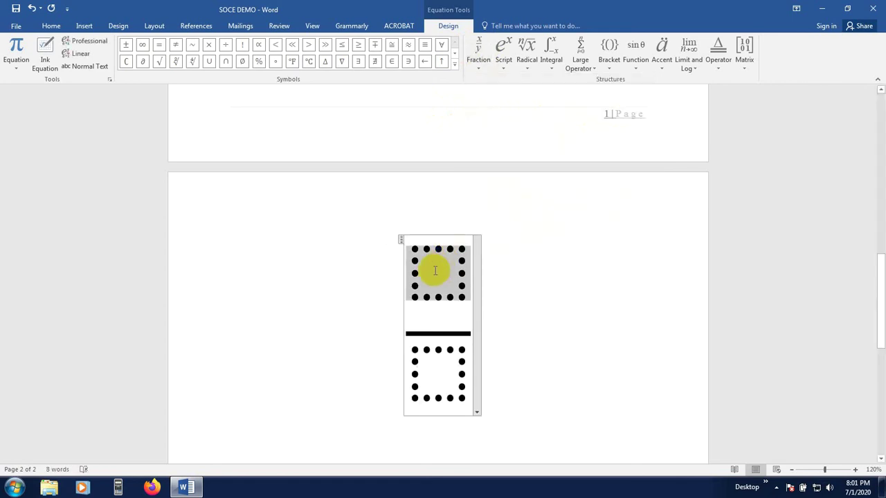
pyautogui.write('2')
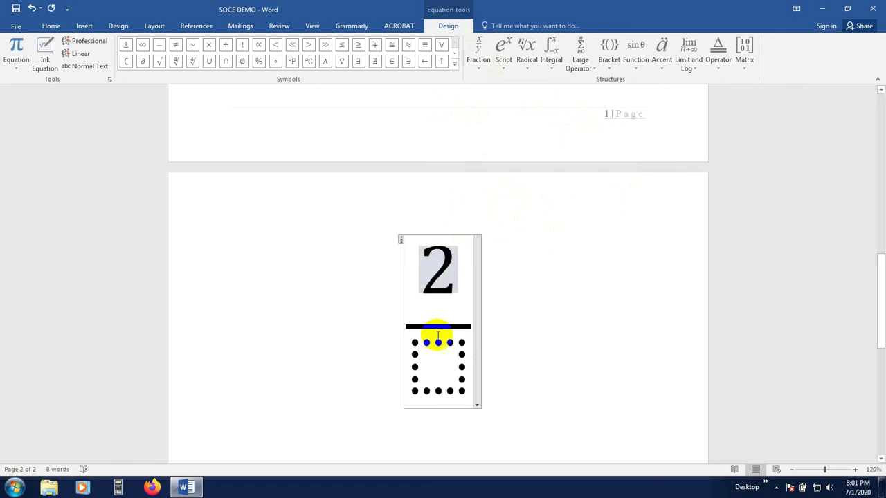
pyautogui.click(433, 374)
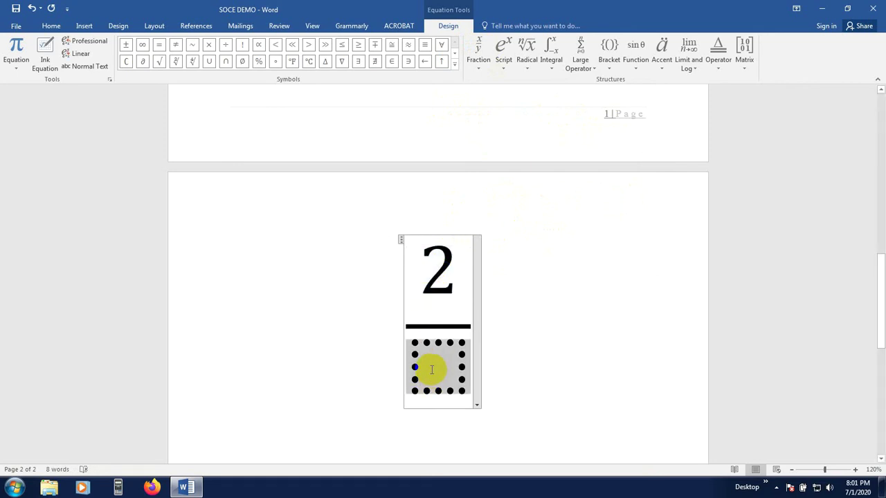
pyautogui.write('5')
pyautogui.click(509, 337)
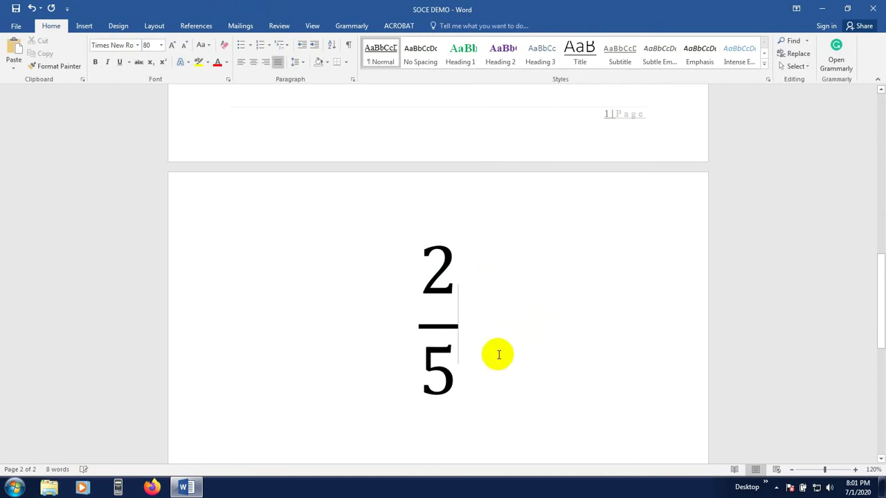
pyautogui.write('=')
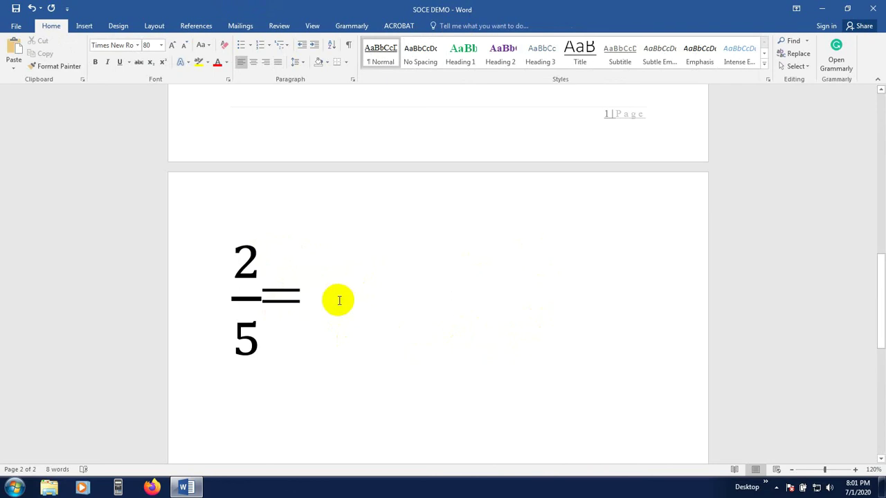
# Insert a new equation after the equals sign using the Superscript script layout
pyautogui.click(87, 27)
pyautogui.click(762, 44)
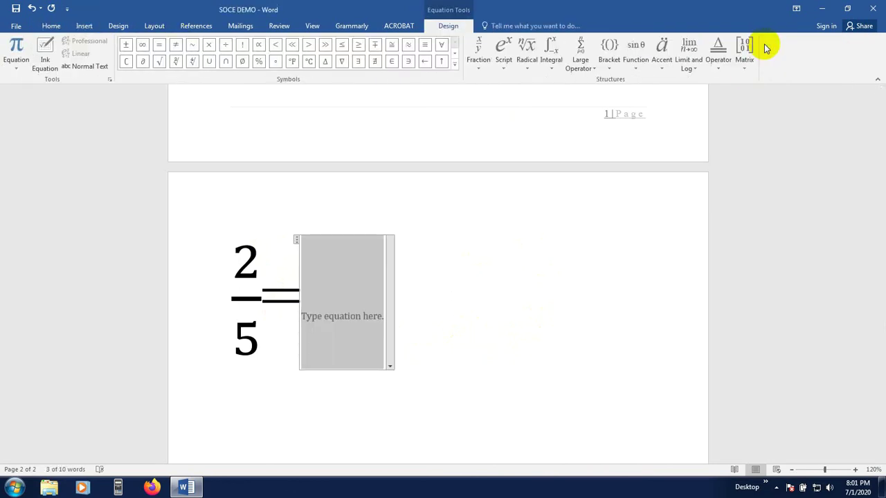
pyautogui.click(504, 69)
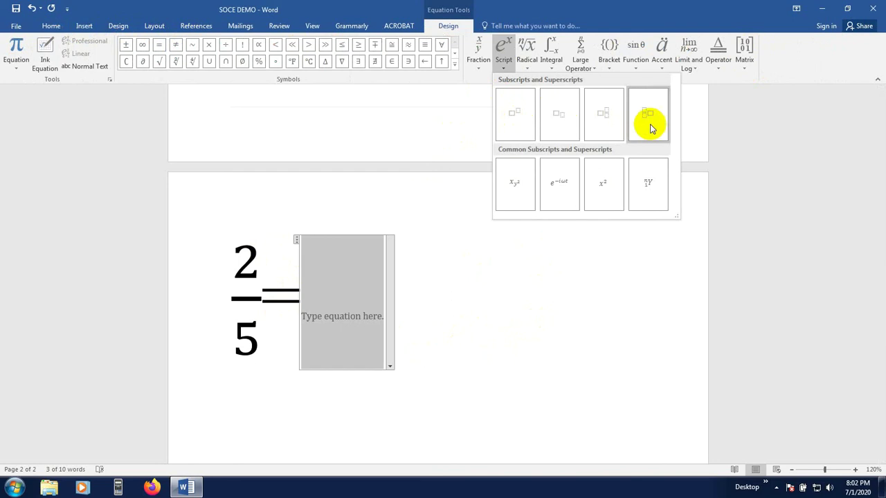
pyautogui.click(514, 114)
# Fill the superscript with base e and exponent x so the equation reads 2/5 = e^x
pyautogui.click(326, 279)
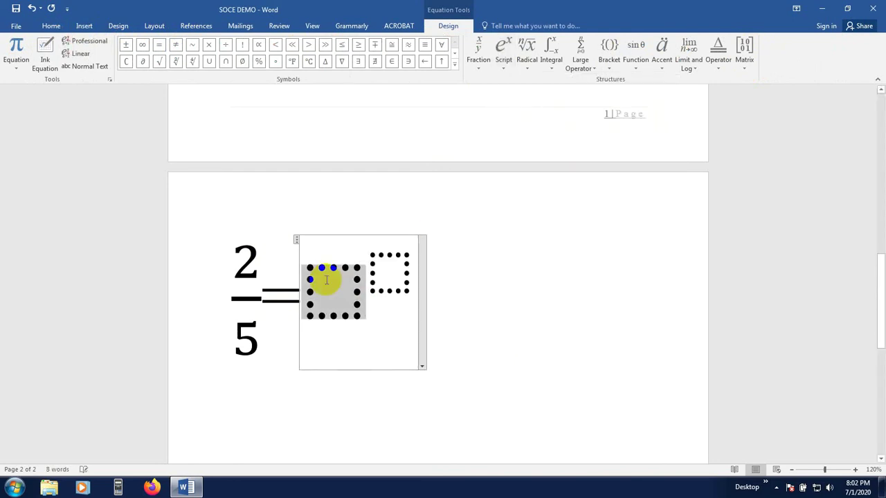
pyautogui.write('E')
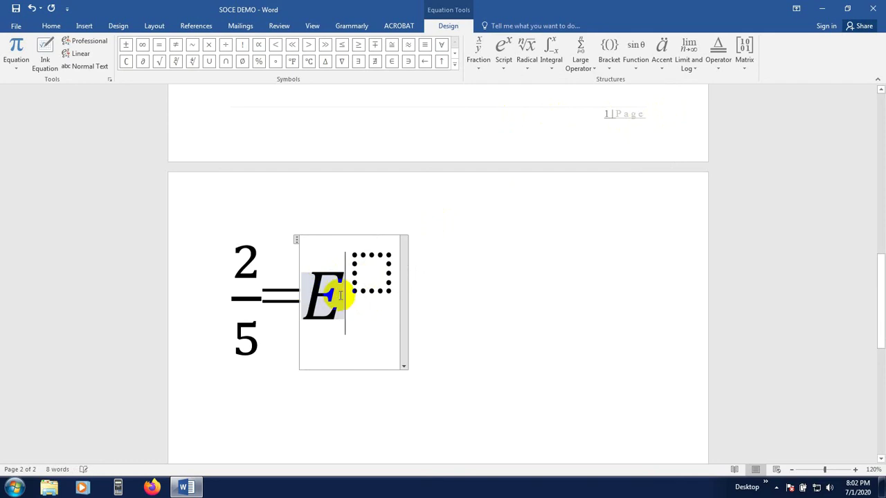
pyautogui.press('BackSpace')
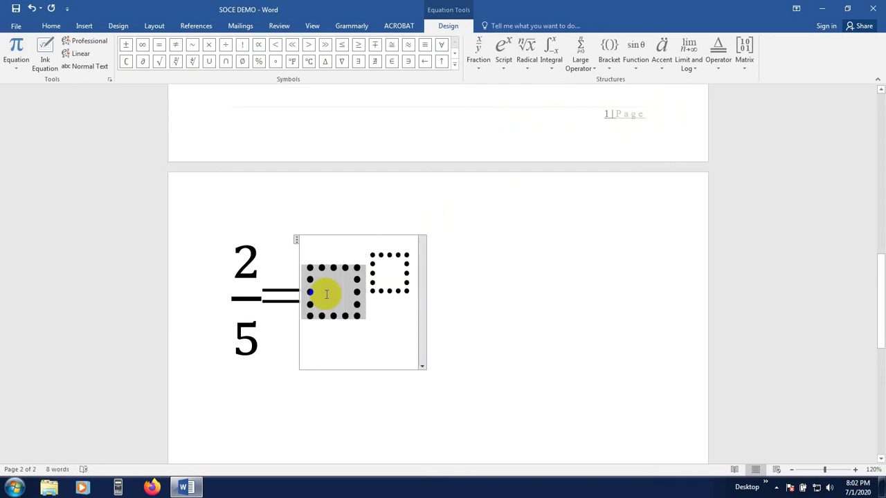
pyautogui.write('e')
pyautogui.click(361, 278)
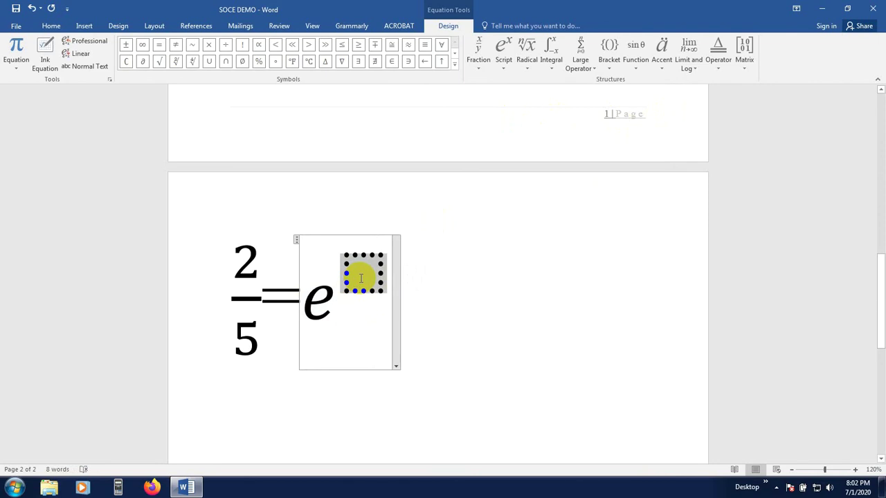
pyautogui.write('x')
pyautogui.click(487, 331)
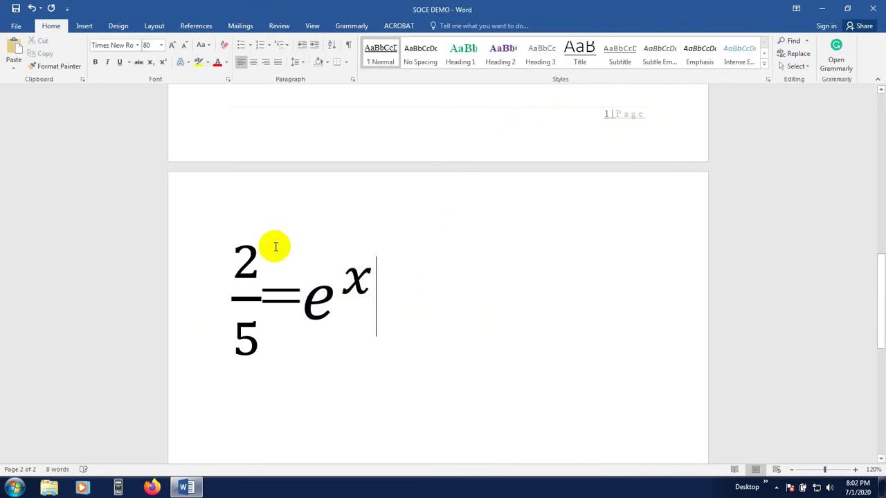
pyautogui.doubleClick(328, 307)
pyautogui.click(224, 171)
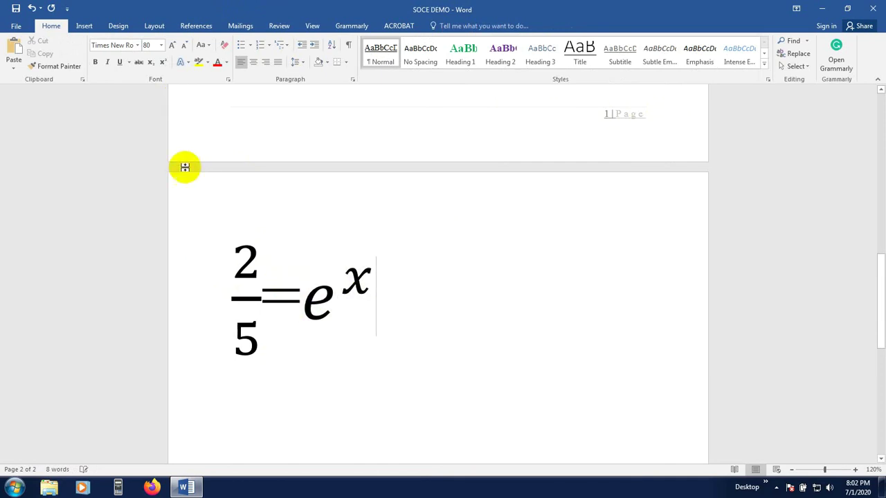
# Open the SOCE DEMO document from the desktop in Word
pyautogui.click(84, 25)
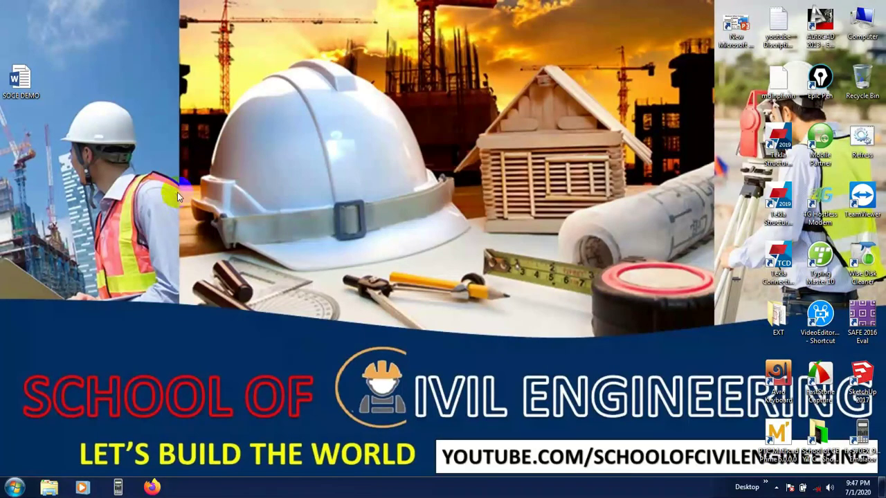
pyautogui.click(4, 97)
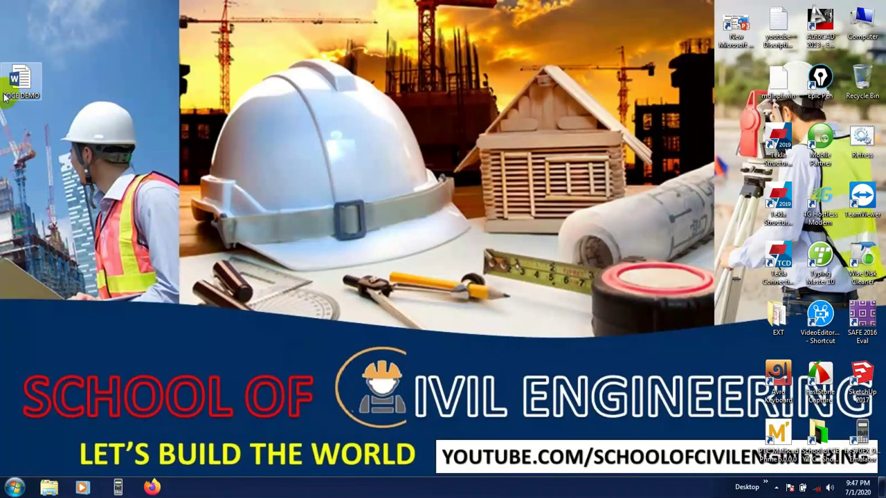
pyautogui.doubleClick(26, 76)
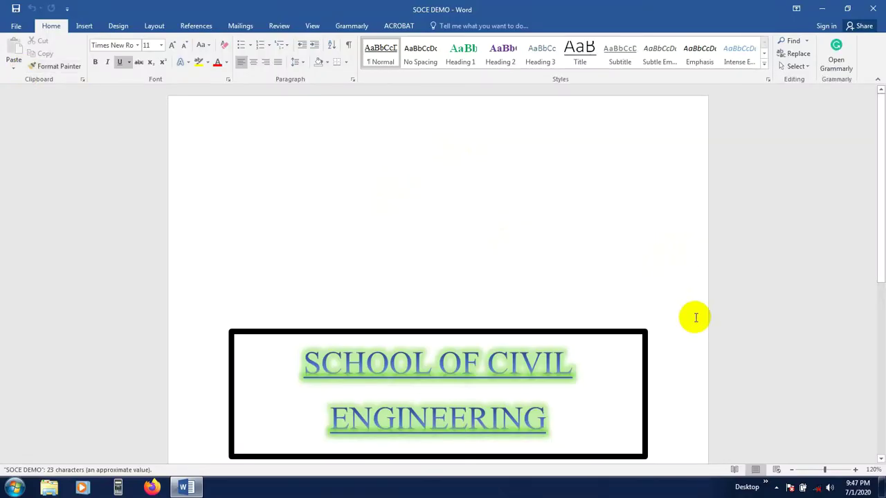
# Insert a page break below the title box to start page 2
pyautogui.scroll(-5, 694, 317)
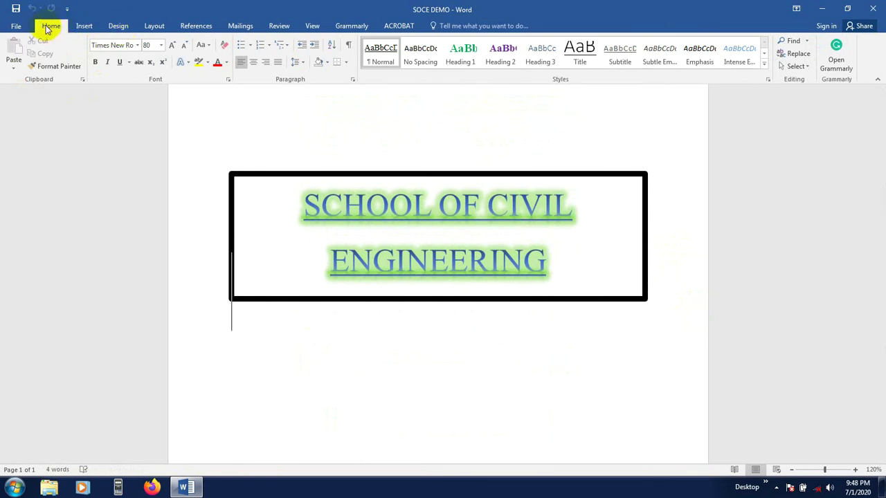
pyautogui.click(84, 26)
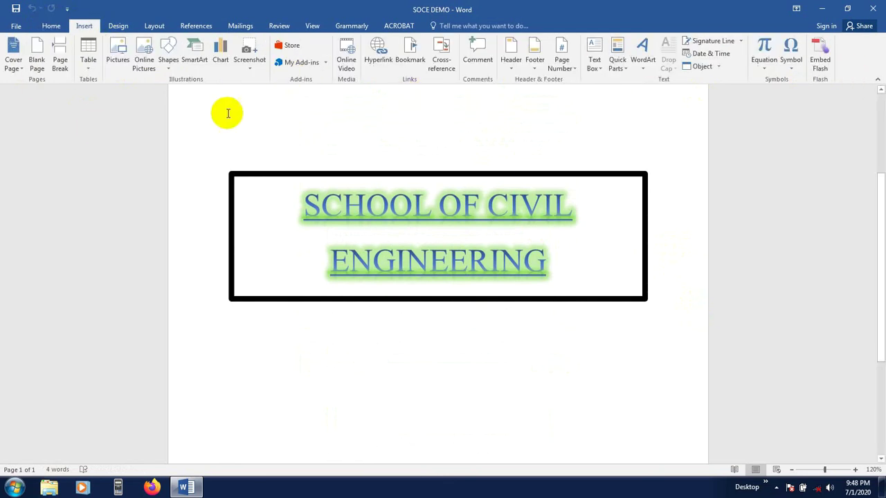
pyautogui.click(119, 26)
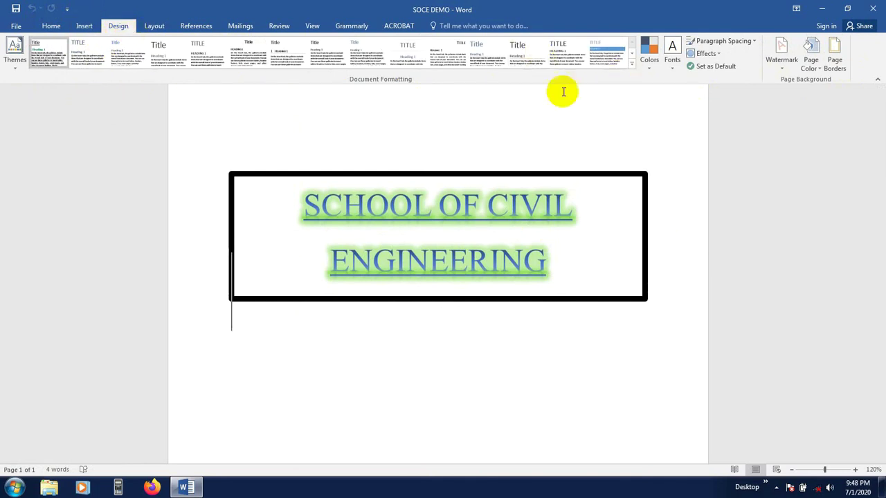
pyautogui.scroll(-3, 291, 290)
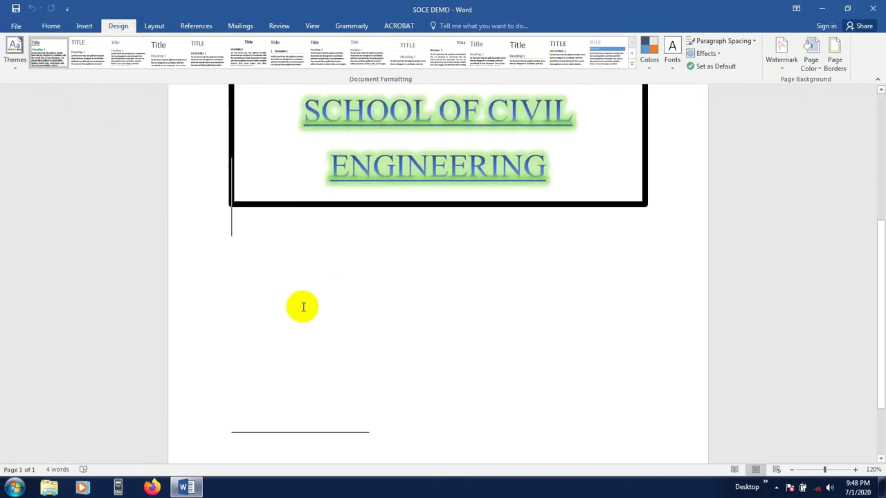
pyautogui.scroll(-3, 303, 307)
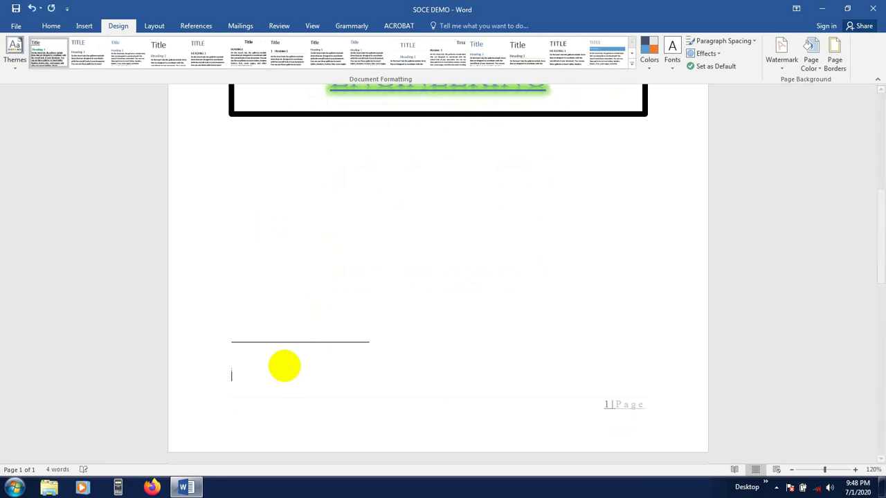
pyautogui.hotkey('ctrl', 'Return')
# Browse the Design style-set gallery and close it without changes
pyautogui.scroll(-4, 296, 361)
pyautogui.scroll(-3, 296, 361)
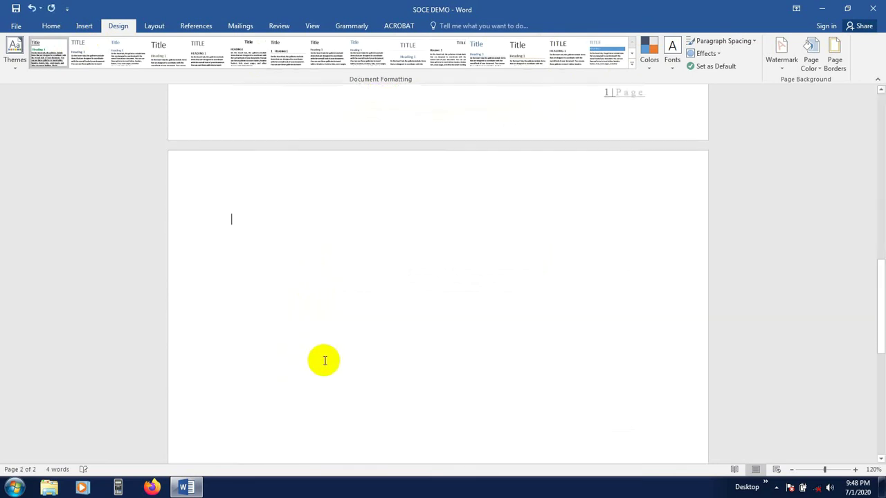
pyautogui.scroll(-3, 290, 251)
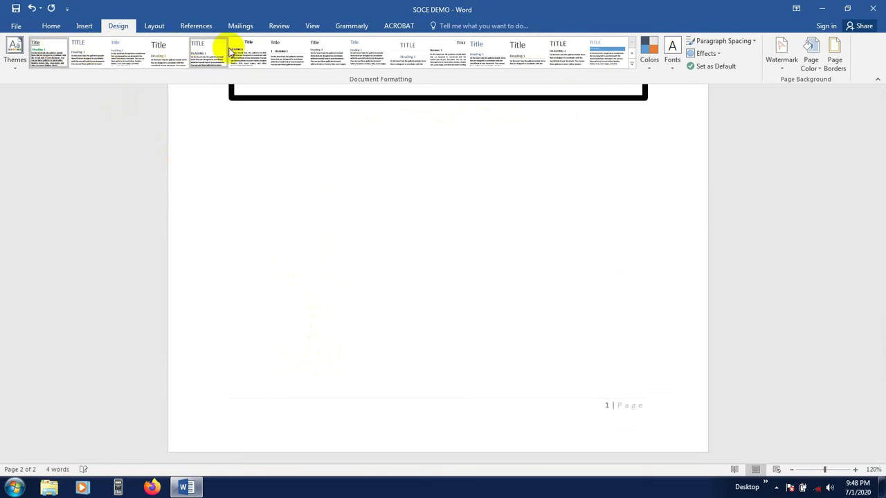
pyautogui.scroll(1, 346, 156)
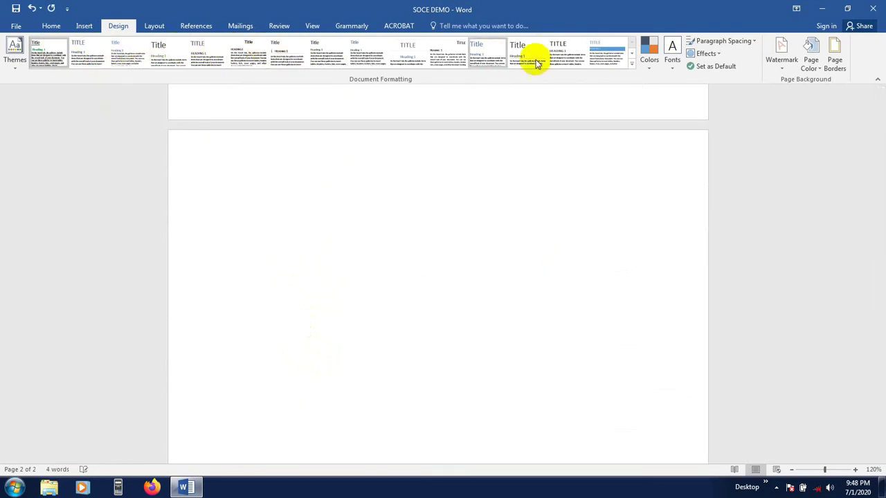
pyautogui.click(632, 66)
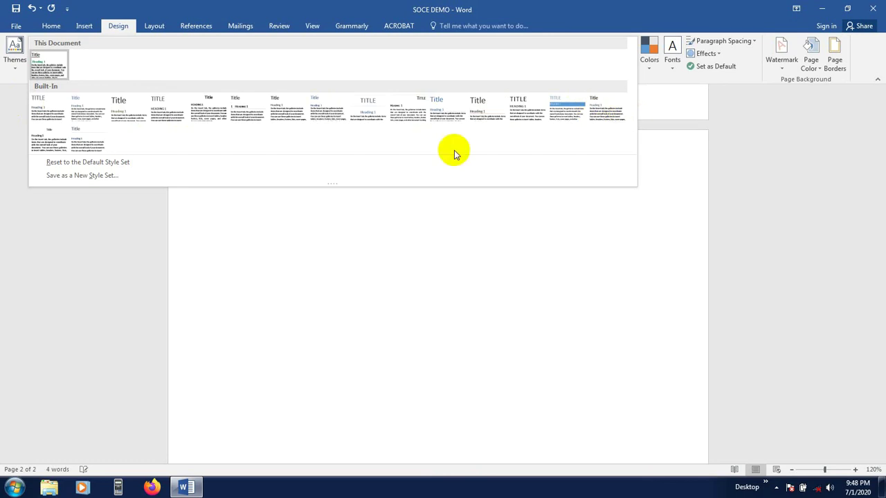
pyautogui.click(271, 273)
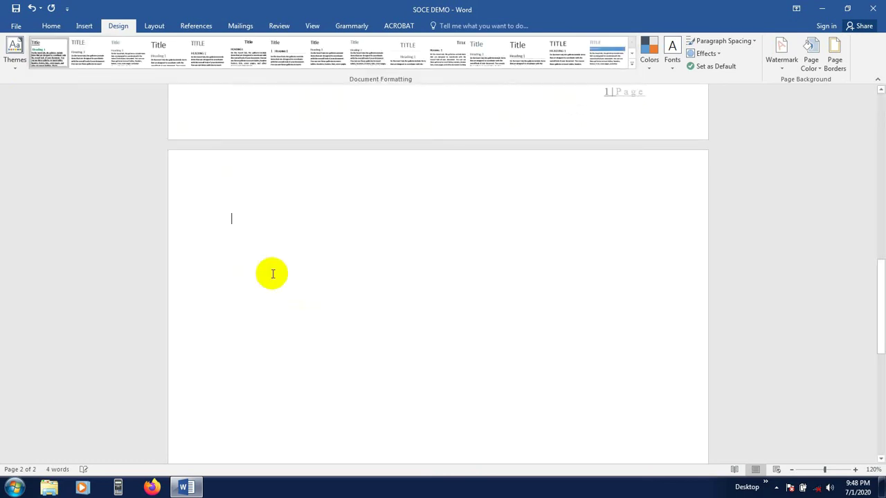
# Apply the Ion theme to SOCE DEMO, then pick a different style set thumbnail
pyautogui.click(15, 66)
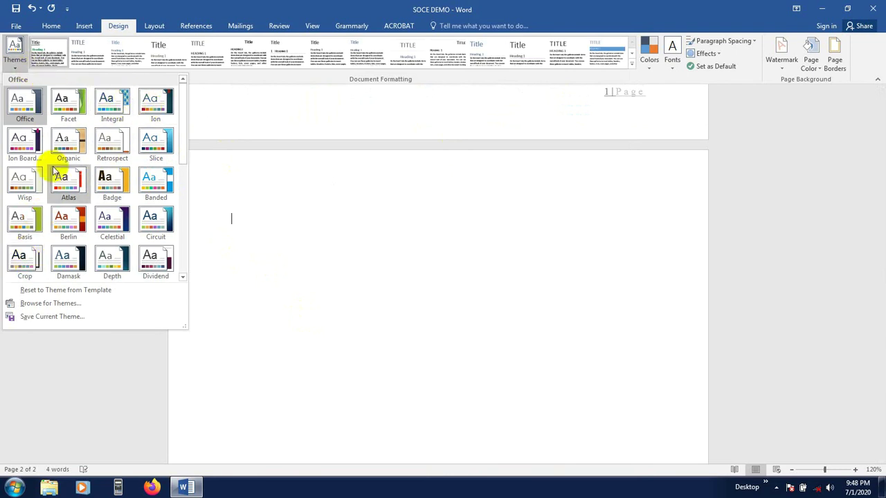
pyautogui.click(149, 112)
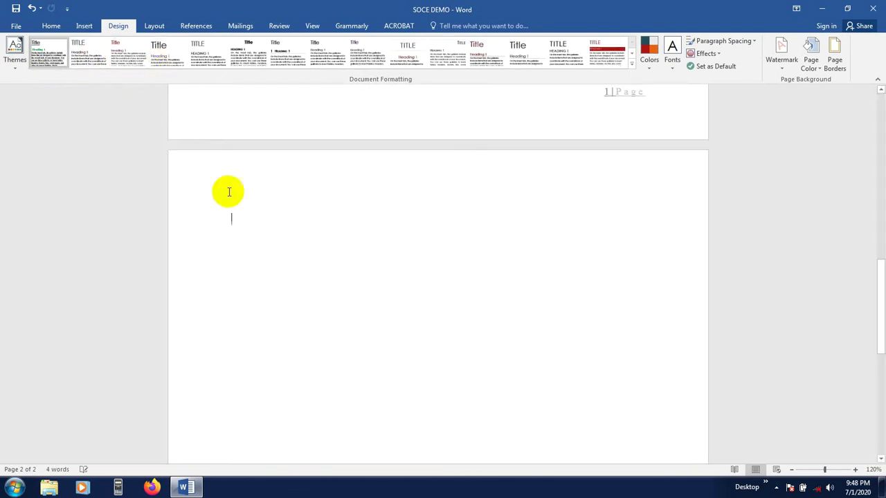
pyautogui.click(159, 61)
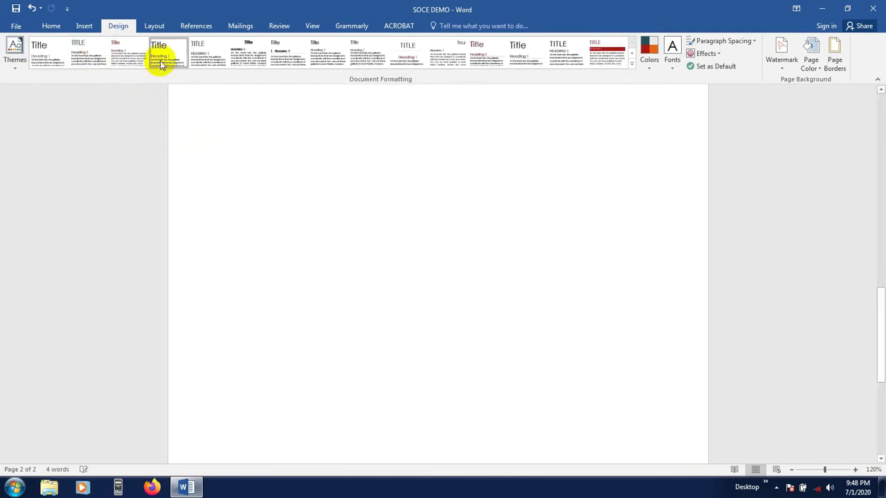
# Delete the stray 'xdf' text and blank lines on page 2
pyautogui.write('xdf')
pyautogui.scroll(5, 249, 233)
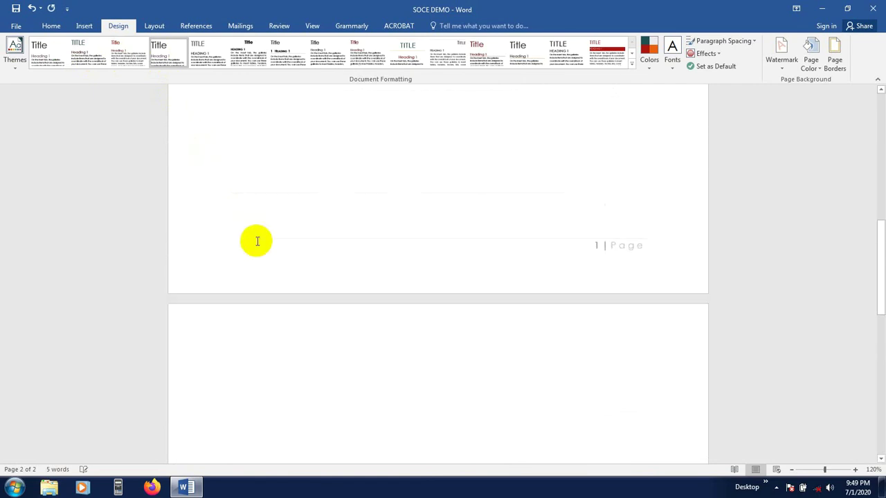
pyautogui.scroll(10, 256, 242)
pyautogui.scroll(-3, 454, 262)
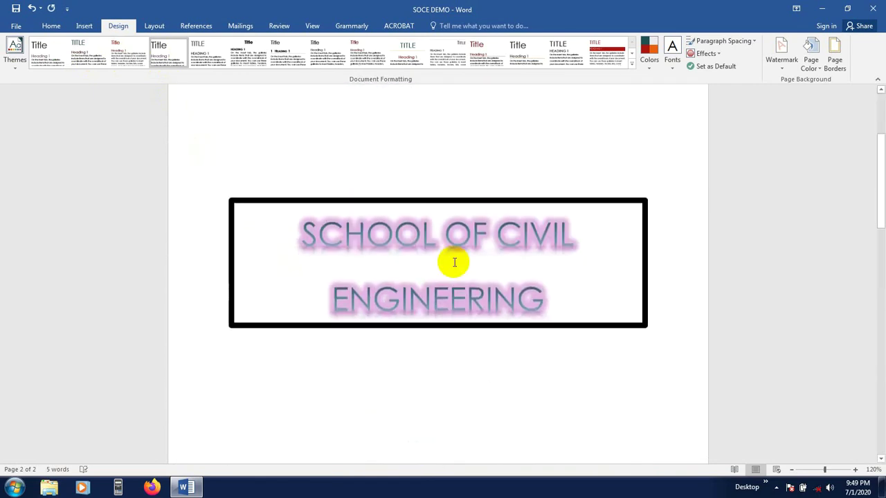
pyautogui.scroll(3, 411, 265)
pyautogui.scroll(-4, 412, 267)
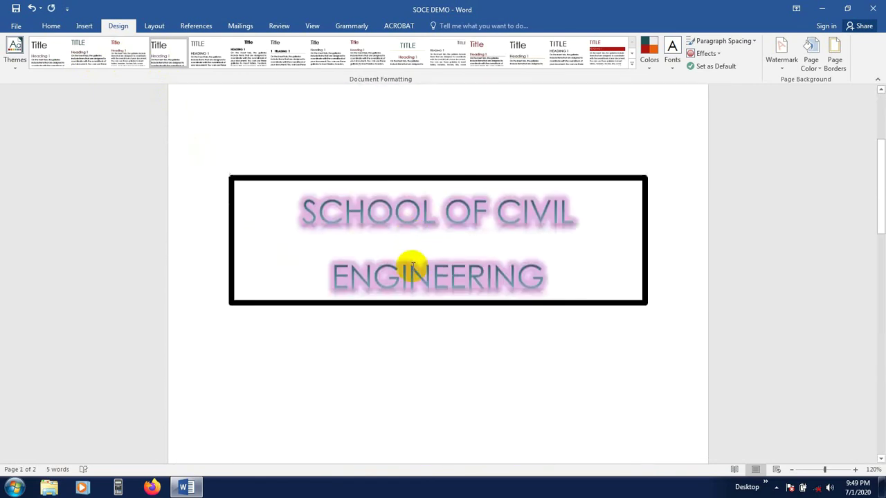
pyautogui.scroll(-10, 411, 265)
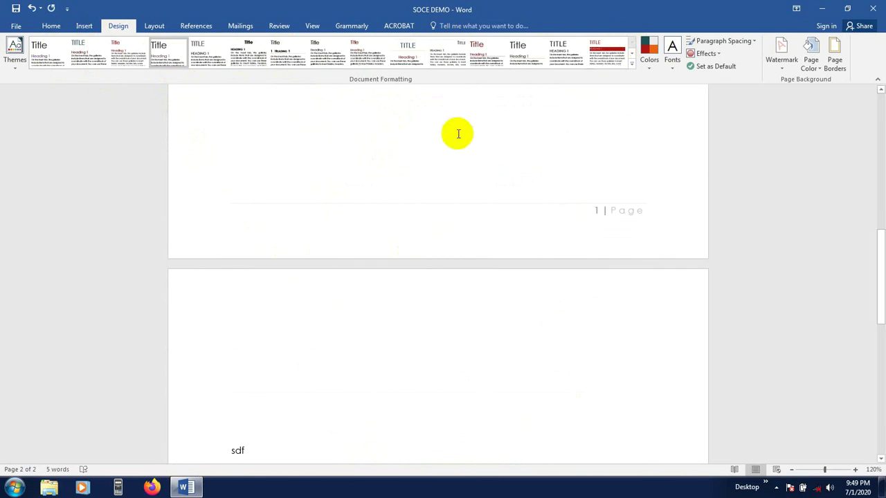
pyautogui.scroll(-2, 238, 304)
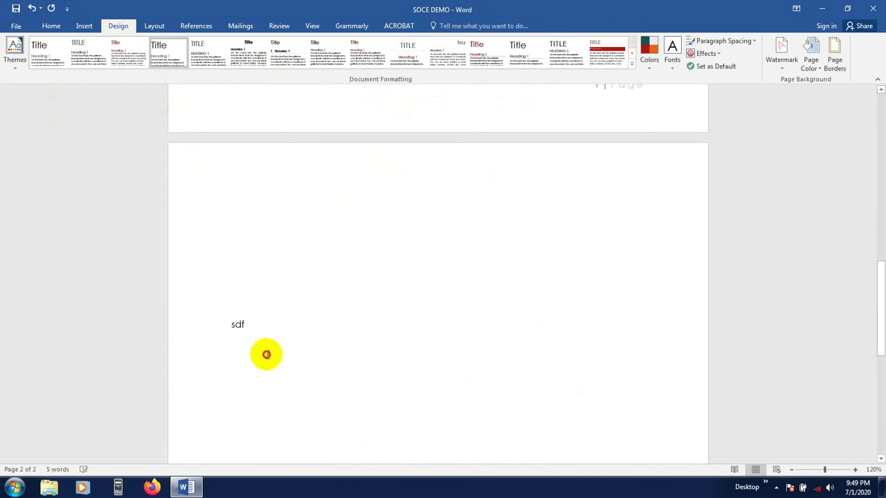
pyautogui.moveTo(267, 353); pyautogui.dragTo(188, 290)
pyautogui.press('BackSpace')
pyautogui.press('BackSpace')
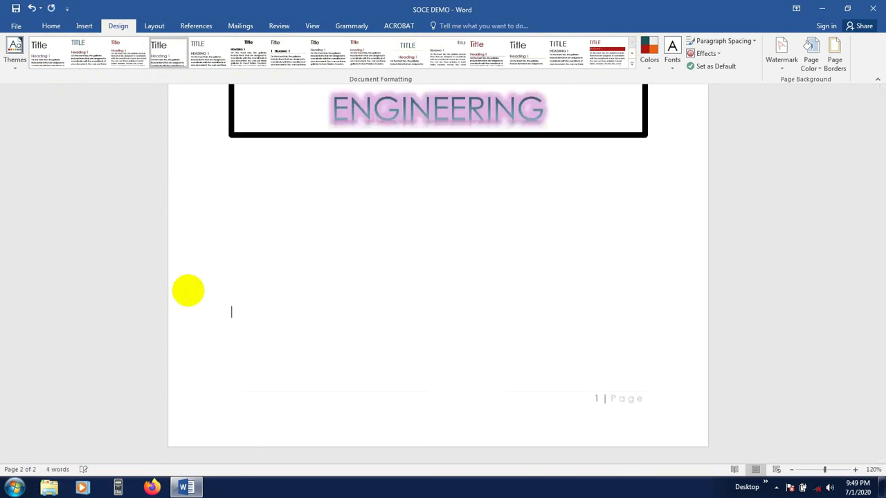
# Add a page break, then select all content and delete it, leaving one empty page
pyautogui.hotkey('ctrl', 'Return')
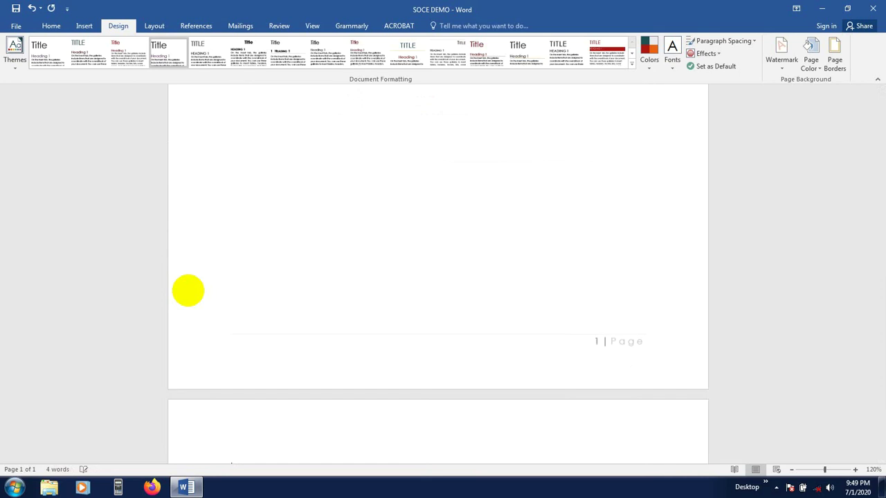
pyautogui.scroll(-1, 339, 252)
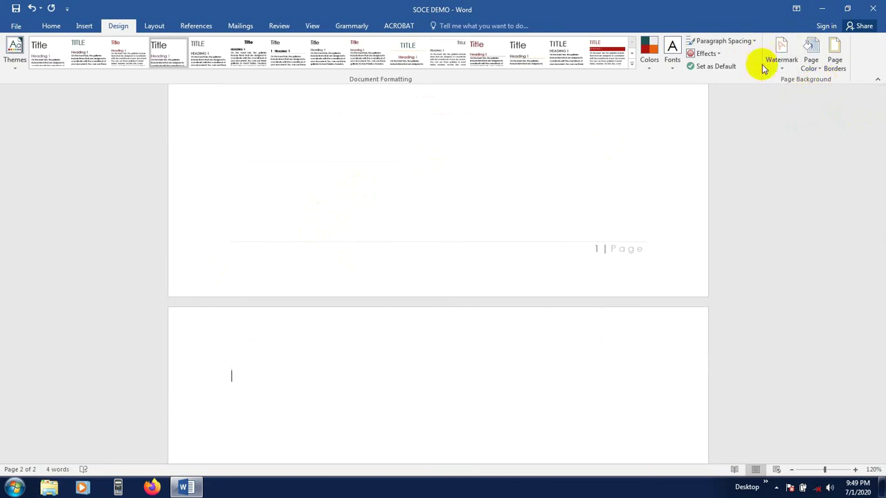
pyautogui.scroll(2, 452, 240)
pyautogui.click(402, 237)
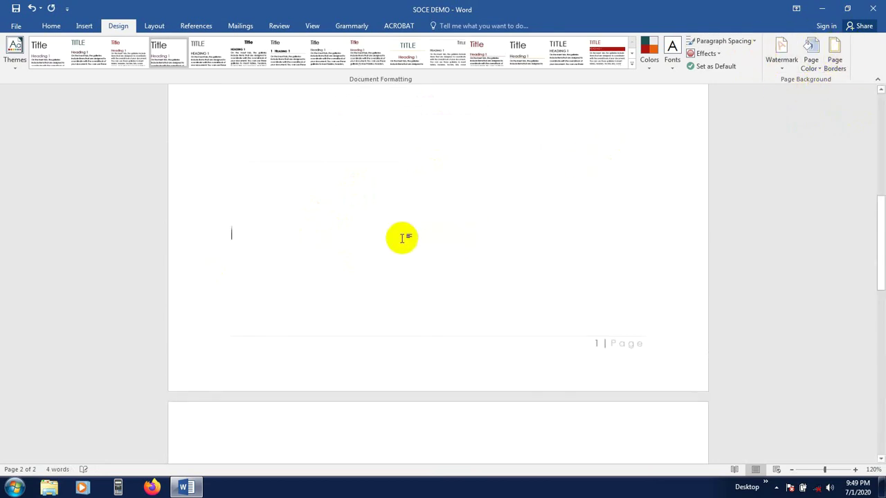
pyautogui.hotkey('ctrl', 'a')
pyautogui.press('Delete')
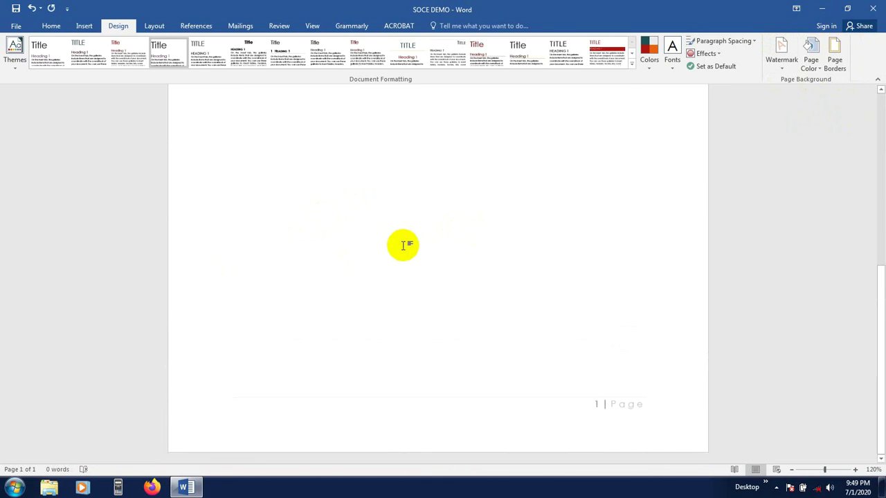
pyautogui.scroll(10, 403, 245)
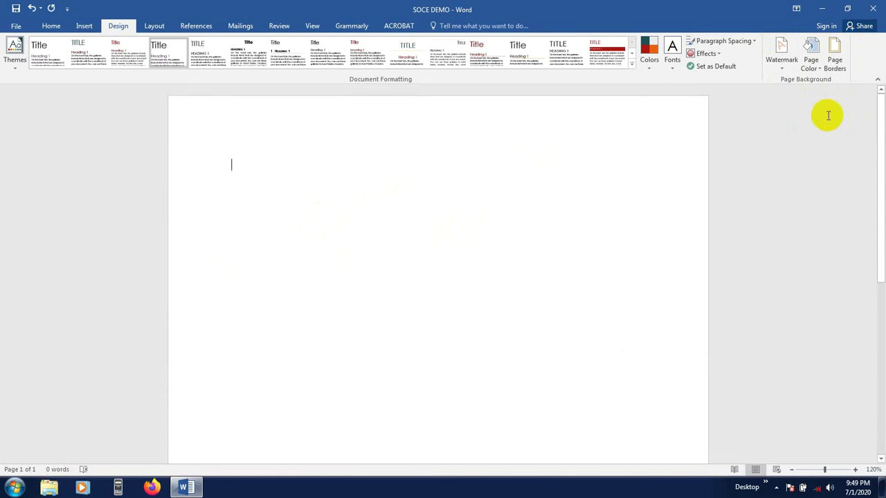
# Show the Watermark gallery with its Confidential and Disclaimer options
pyautogui.click(782, 81)
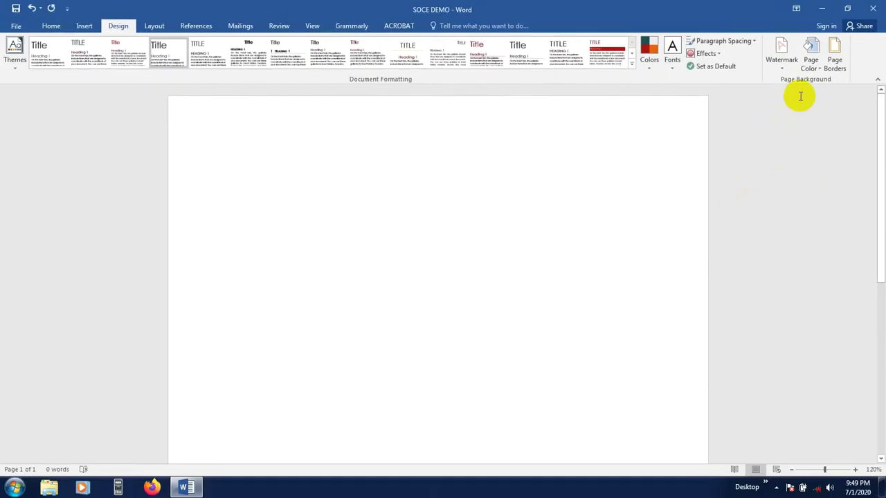
pyautogui.click(781, 59)
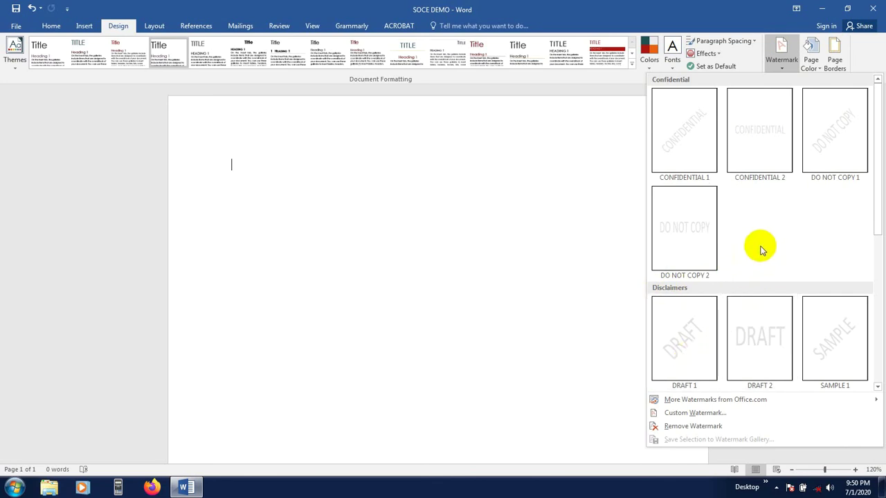
pyautogui.click(687, 126)
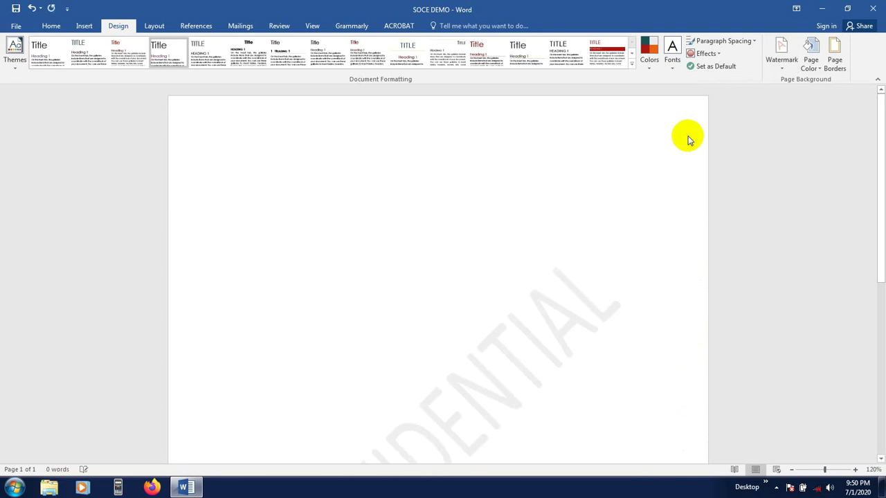
pyautogui.scroll(-5, 505, 286)
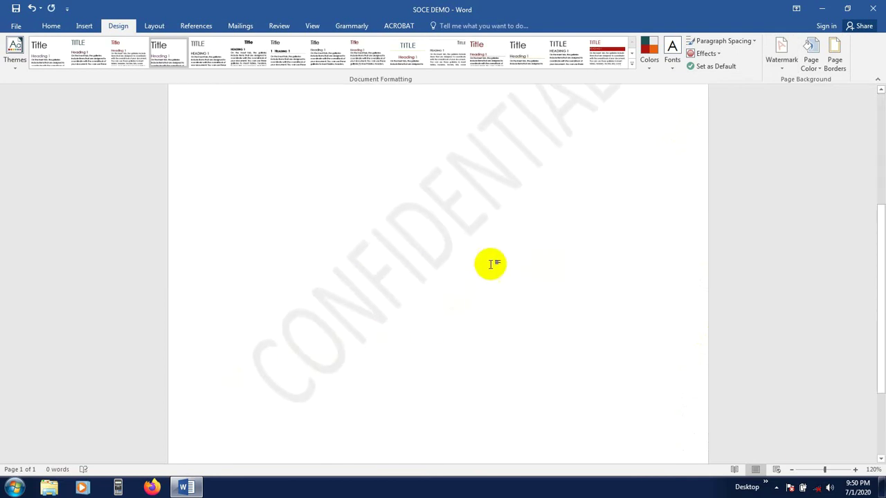
pyautogui.scroll(3, 416, 296)
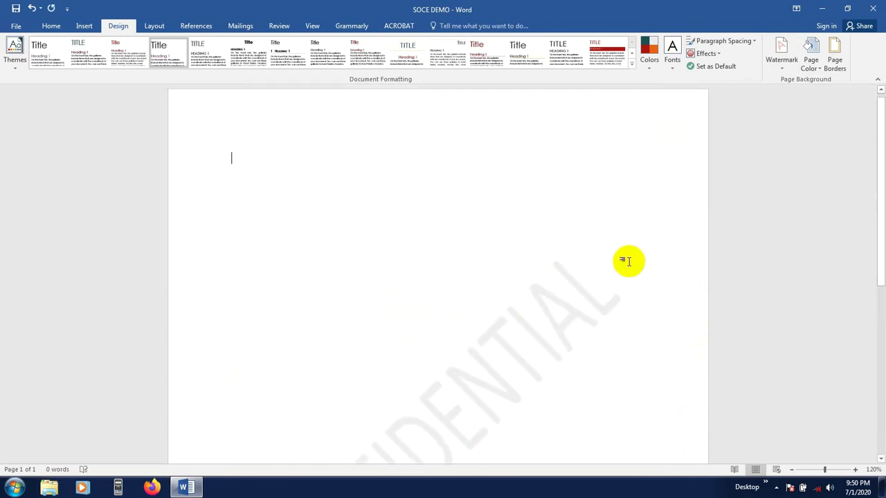
pyautogui.scroll(-2, 346, 315)
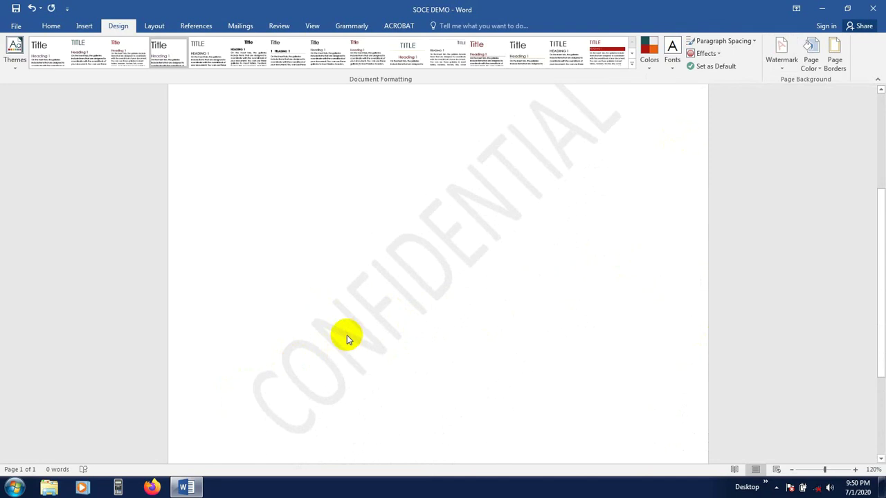
pyautogui.scroll(3, 347, 335)
pyautogui.write('Asfas a')
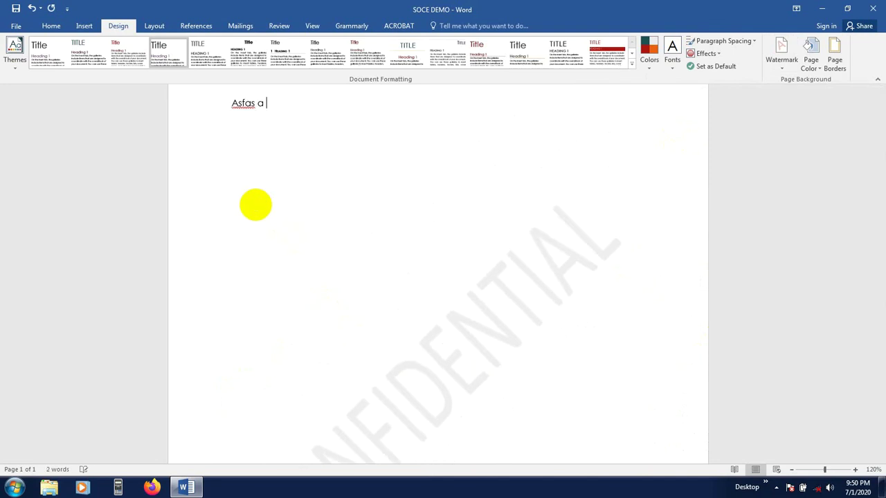
pyautogui.press('Return')
pyautogui.write('afa ssaf asd fsad fsa a')
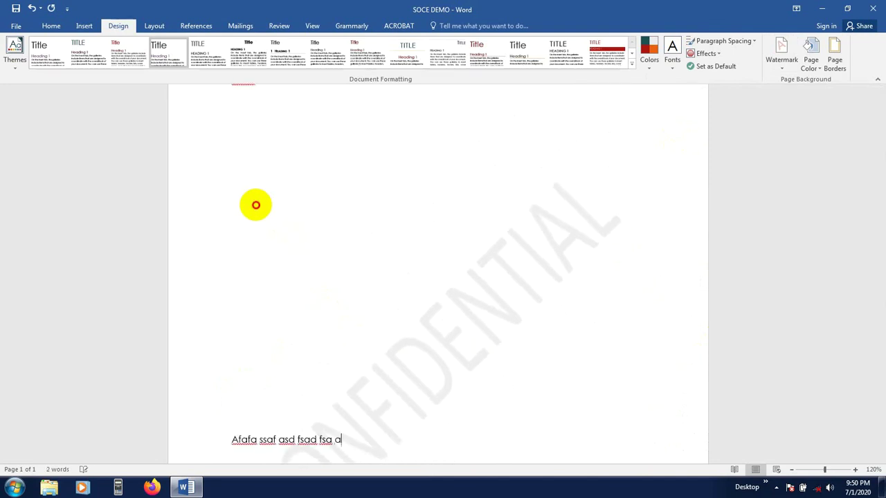
pyautogui.click(302, 182)
pyautogui.write('A a ala')
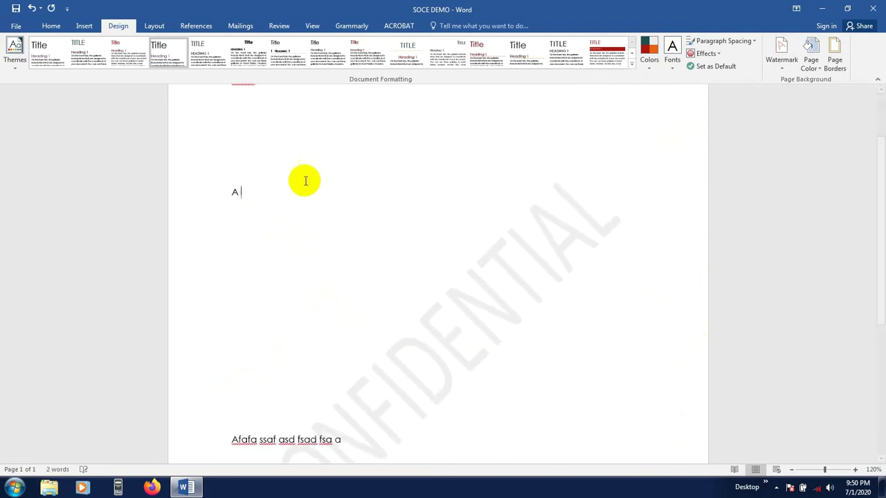
pyautogui.scroll(-4, 326, 251)
pyautogui.scroll(2, 339, 257)
pyautogui.scroll(-3, 346, 310)
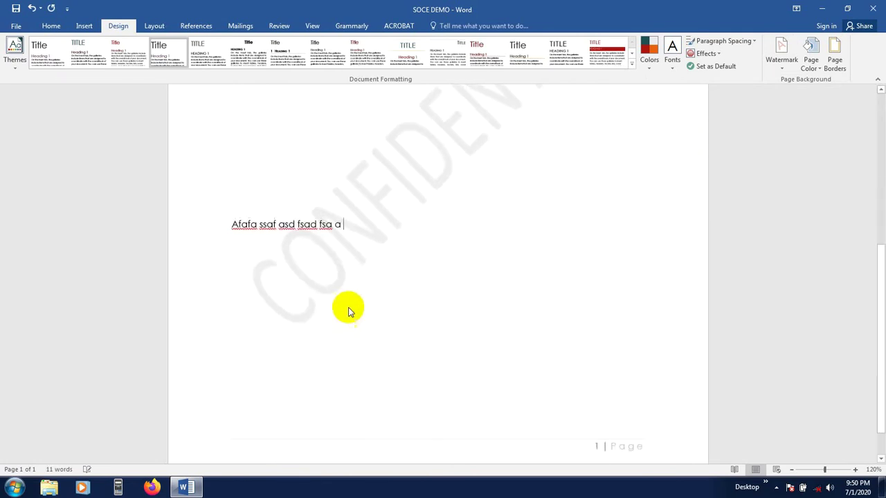
pyautogui.click(339, 241)
pyautogui.write('as fas as c')
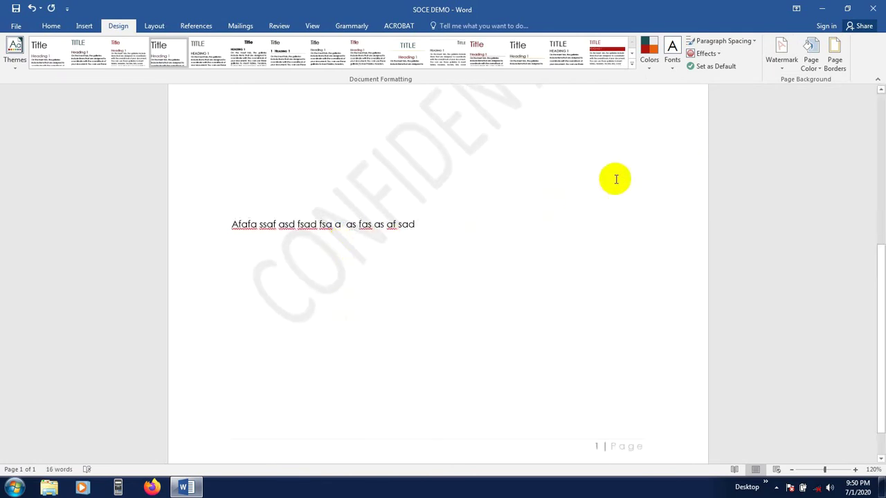
pyautogui.scroll(2, 477, 233)
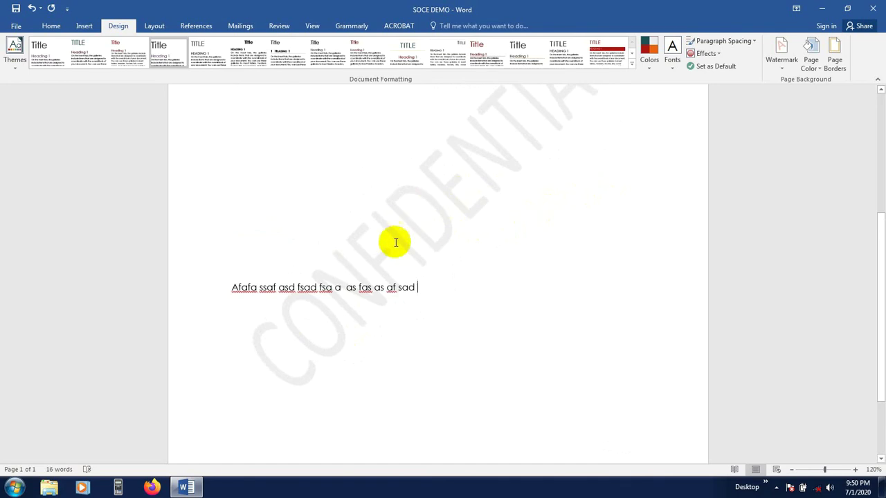
pyautogui.scroll(2, 398, 235)
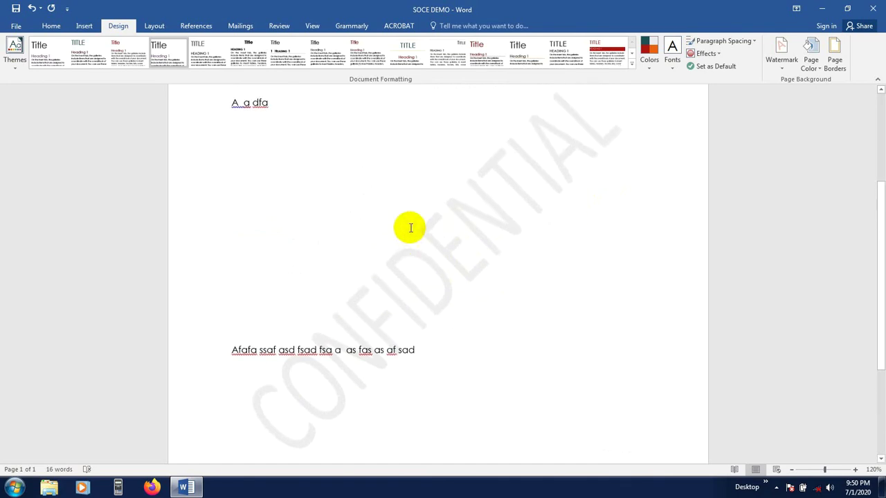
pyautogui.click(784, 68)
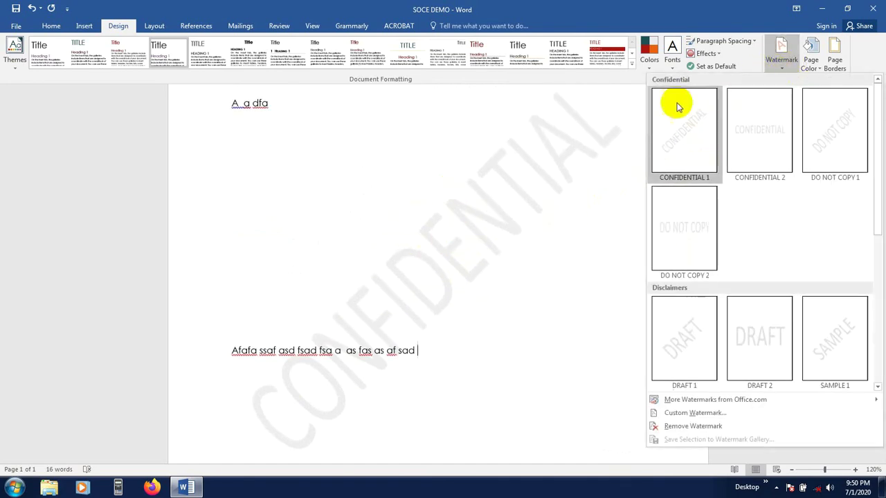
# In the Printed Watermark dialog, choose Text watermark after trying the other options
pyautogui.click(694, 413)
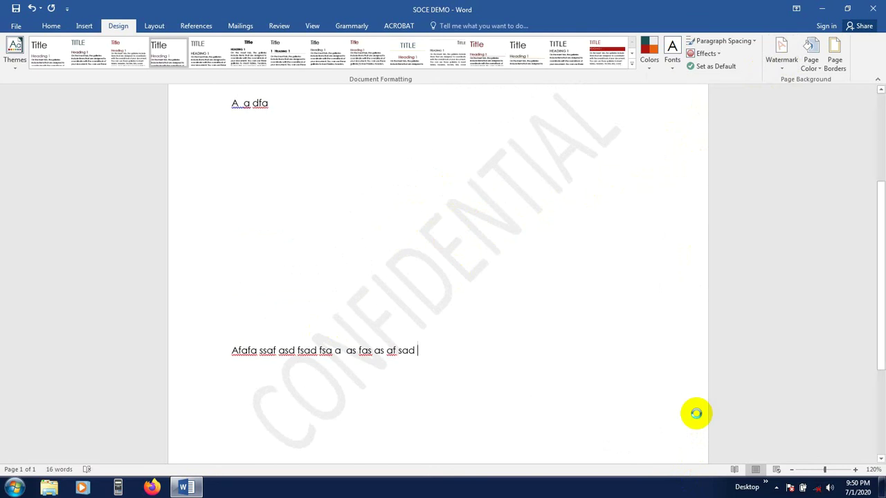
pyautogui.moveTo(477, 158); pyautogui.dragTo(747, 161)
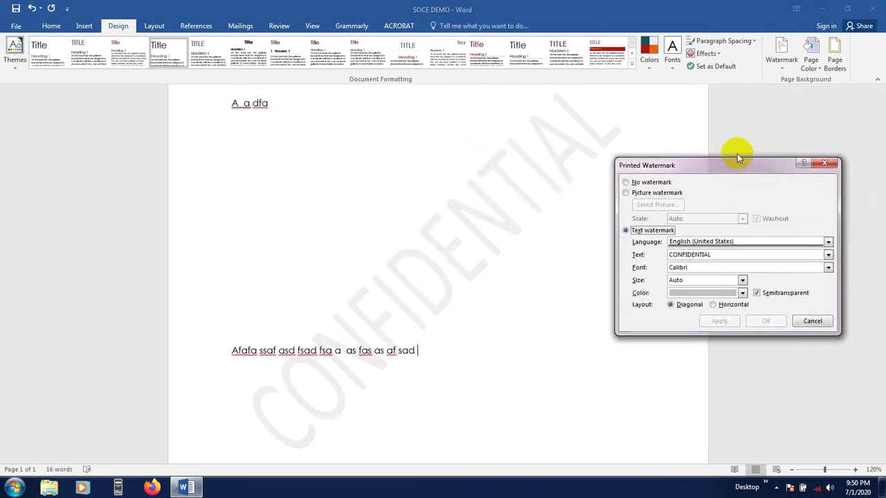
pyautogui.click(635, 183)
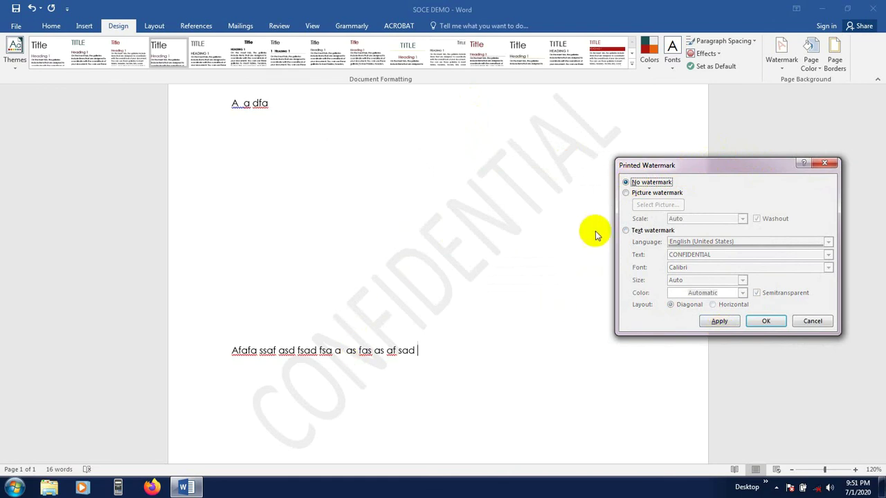
pyautogui.click(627, 232)
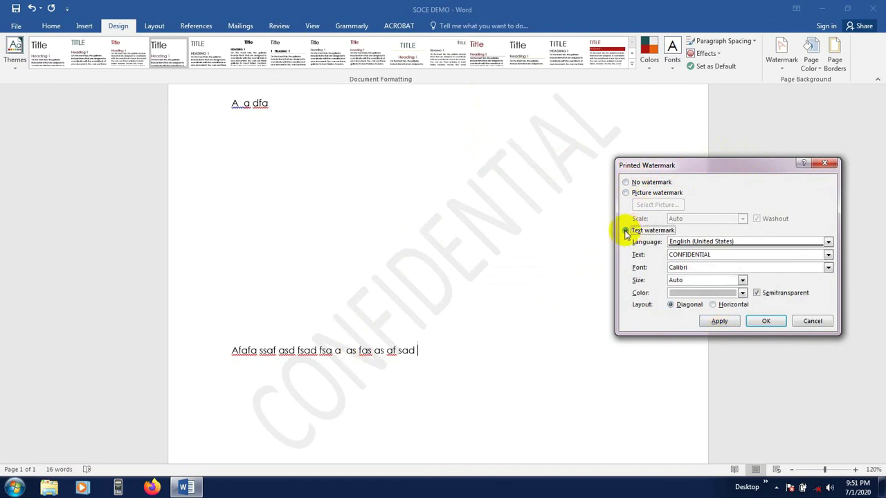
pyautogui.click(626, 193)
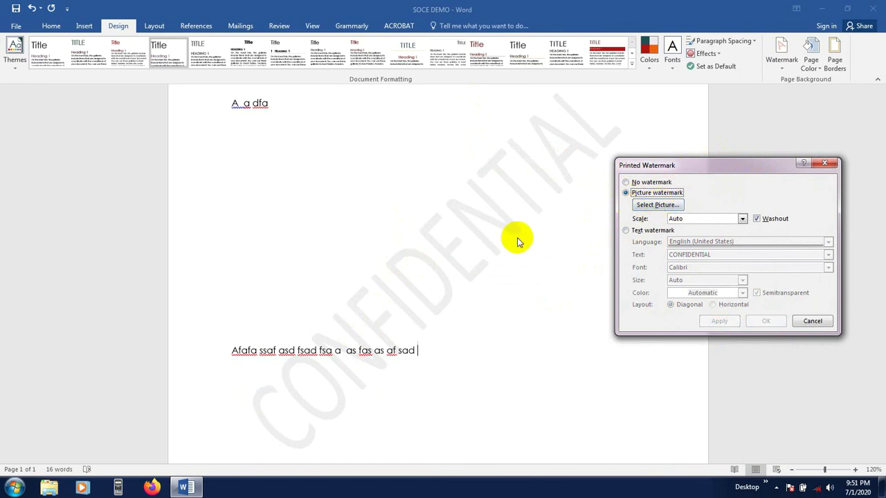
pyautogui.click(627, 233)
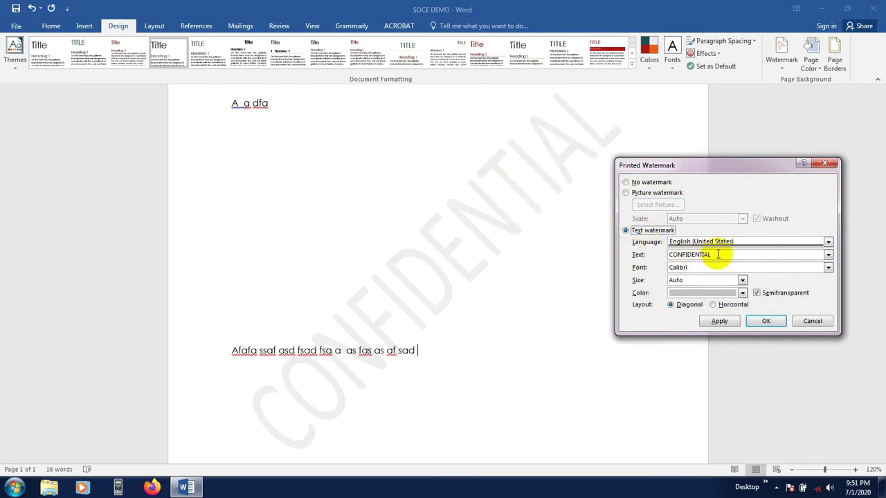
# Replace the CONFIDENTIAL watermark text with SOCE
pyautogui.click(827, 255)
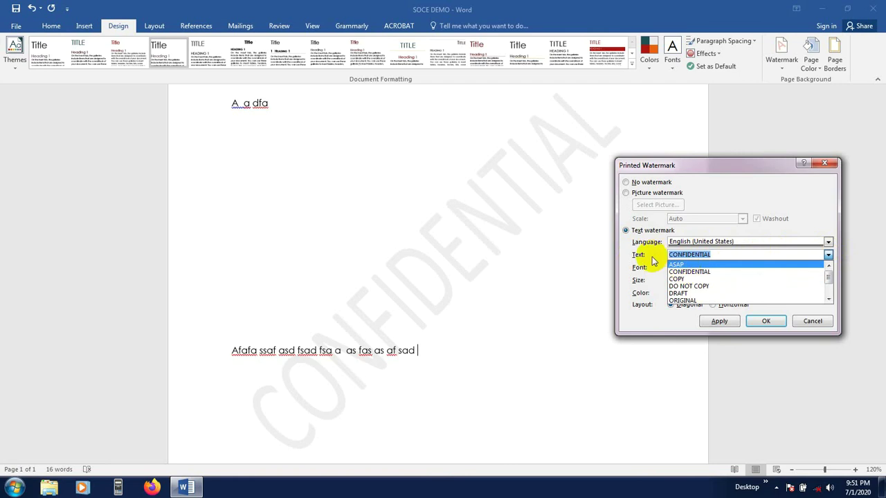
pyautogui.click(685, 272)
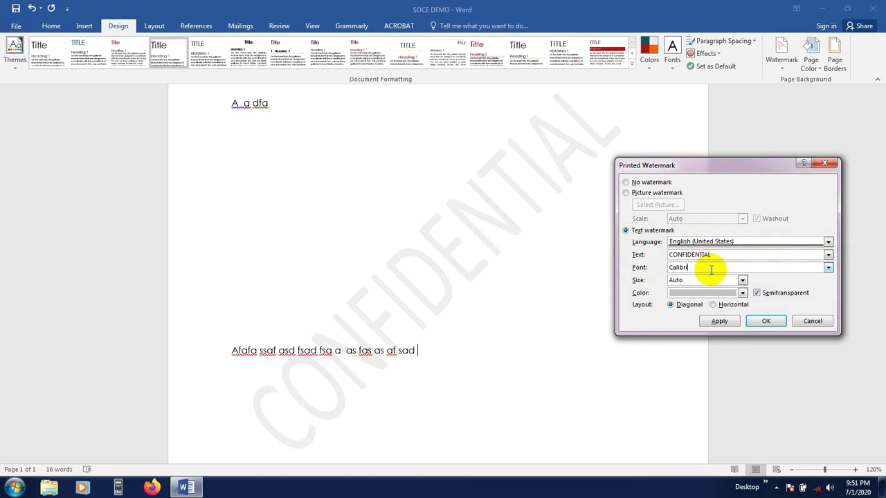
pyautogui.click(637, 268)
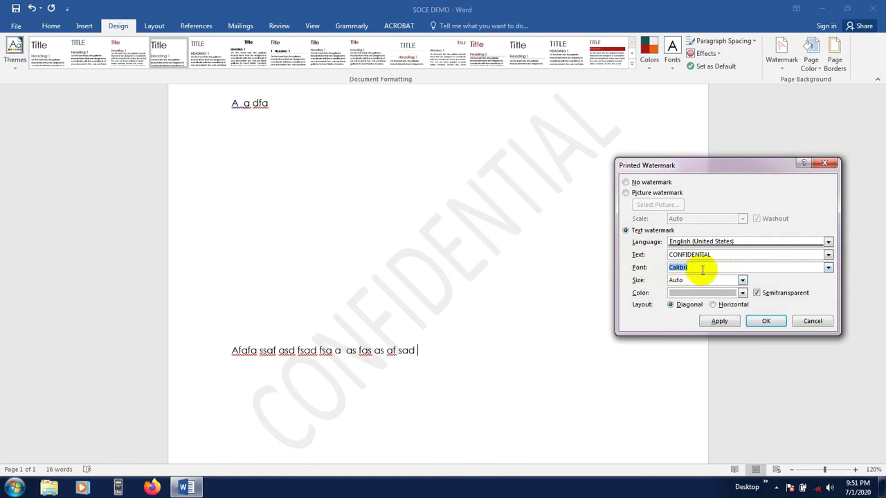
pyautogui.click(725, 254)
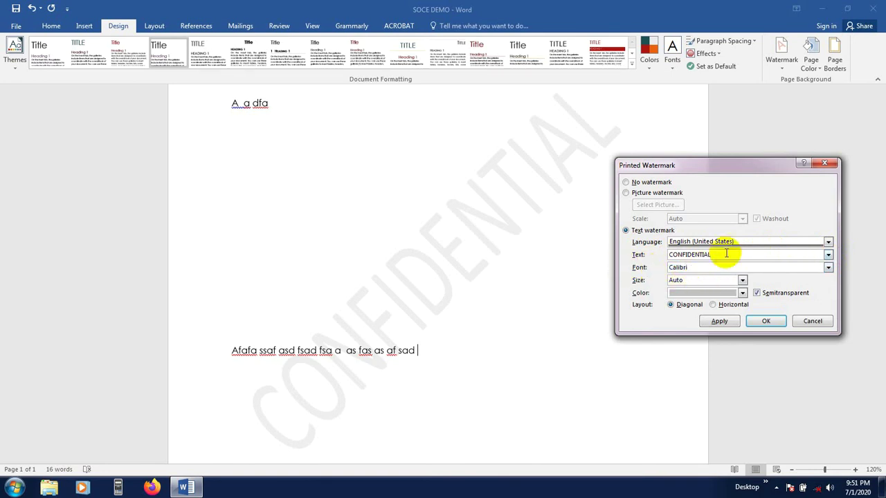
pyautogui.press('BackSpace')
pyautogui.press('BackSpace')
pyautogui.press('BackSpace')
pyautogui.press('BackSpace')
pyautogui.press('BackSpace')
pyautogui.press('BackSpace')
pyautogui.press('BackSpace')
pyautogui.press('BackSpace')
pyautogui.press('BackSpace')
pyautogui.press('BackSpace')
pyautogui.press('BackSpace')
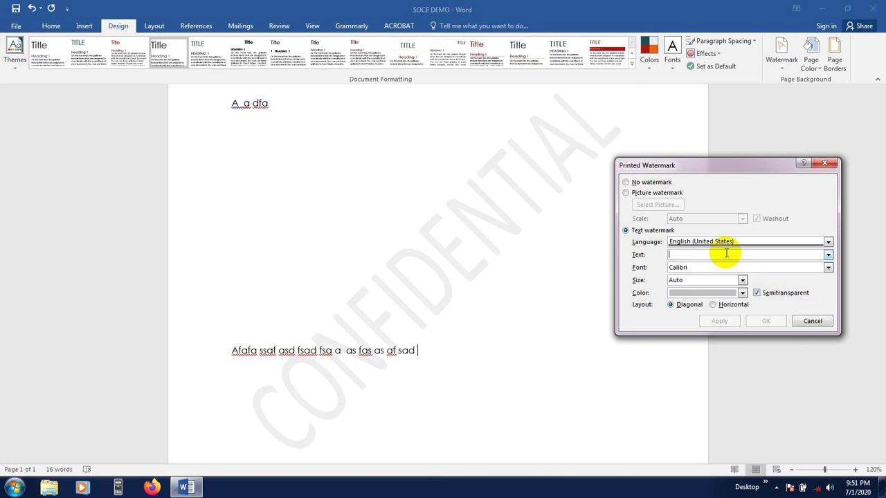
pyautogui.write('SOCE')
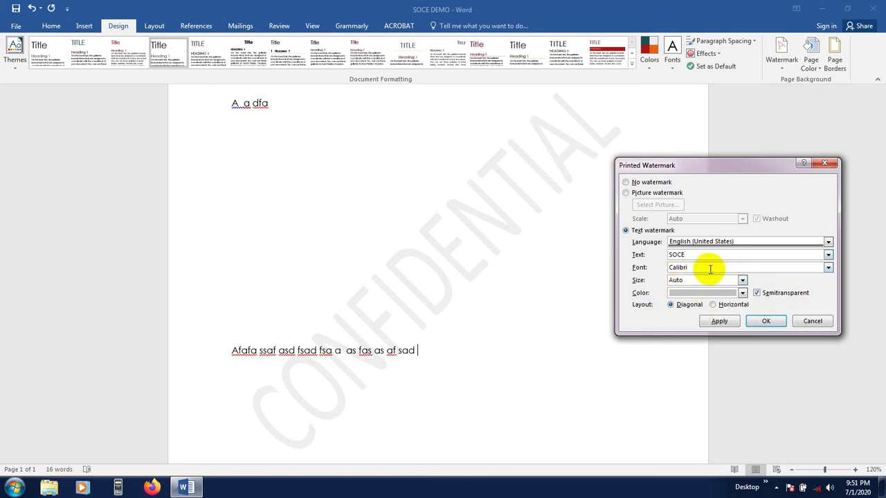
# Keep the watermark font Calibri, size Auto and the default colour
pyautogui.click(828, 267)
pyautogui.scroll(-6, 743, 284)
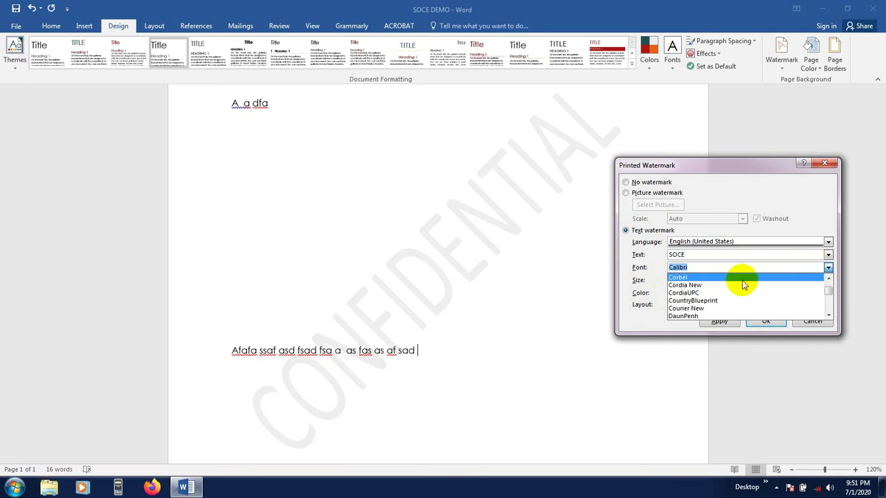
pyautogui.scroll(-12, 743, 284)
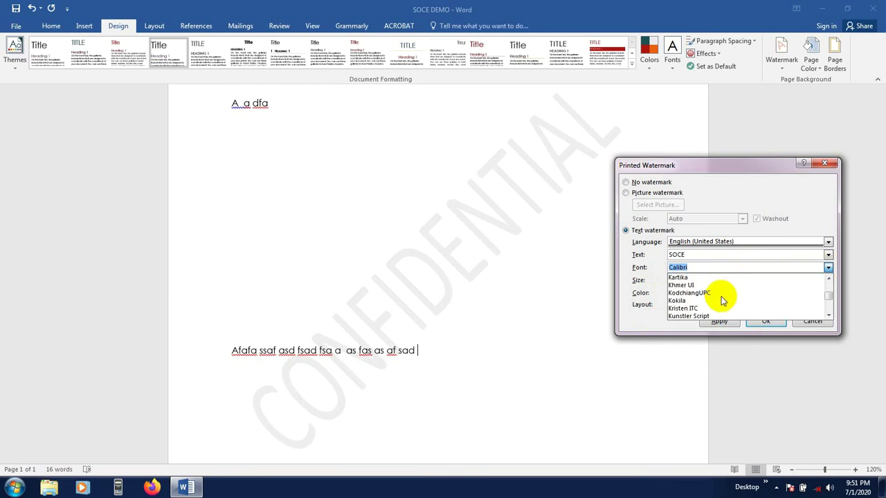
pyautogui.scroll(-4, 720, 301)
pyautogui.click(642, 283)
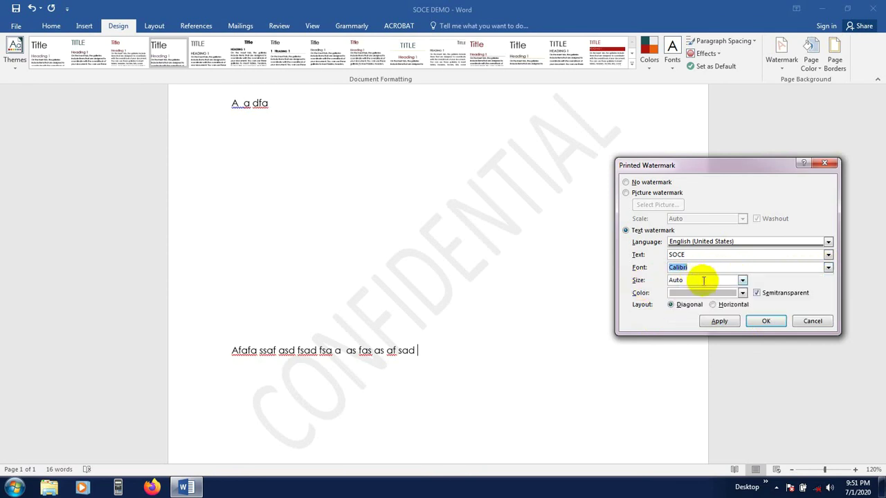
pyautogui.click(742, 280)
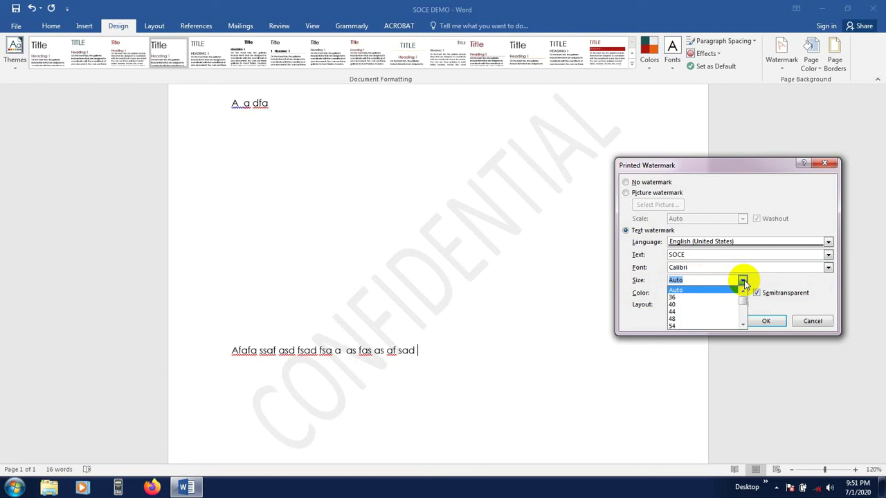
pyautogui.click(678, 290)
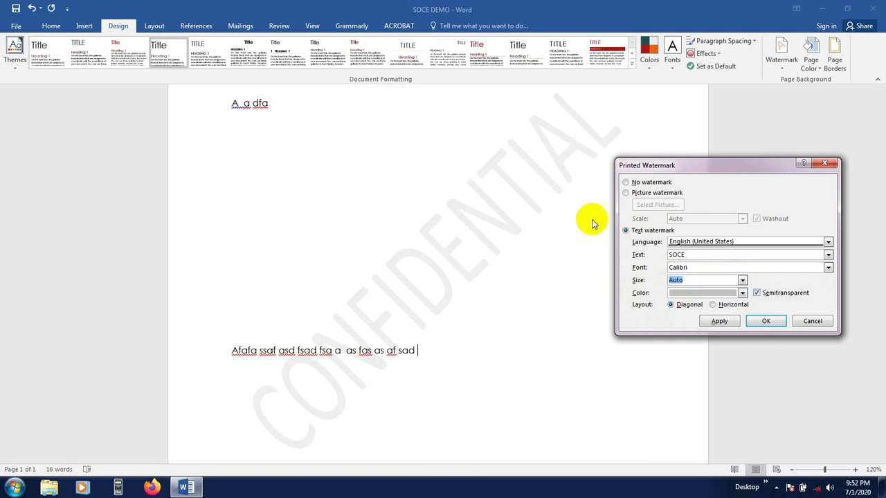
pyautogui.click(682, 167)
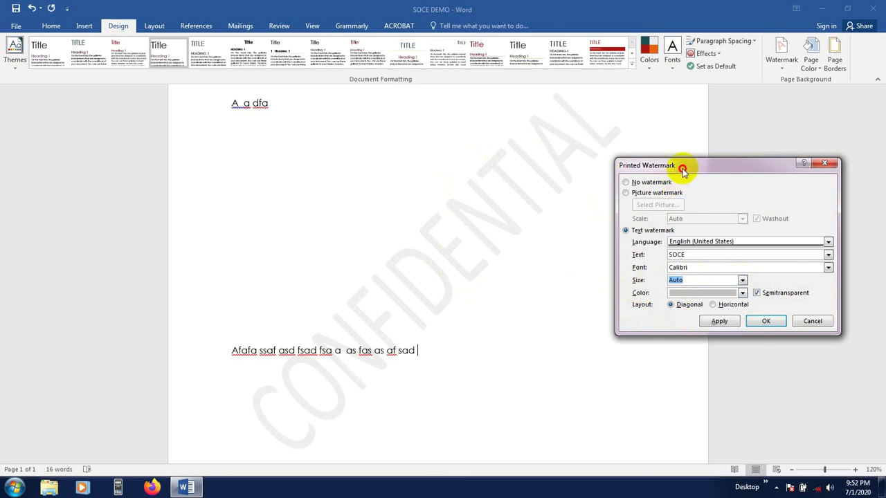
pyautogui.click(741, 293)
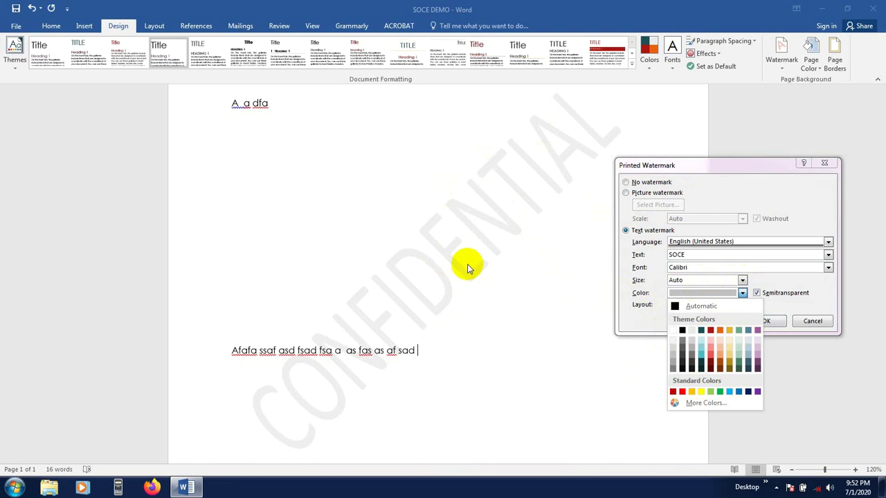
pyautogui.click(633, 317)
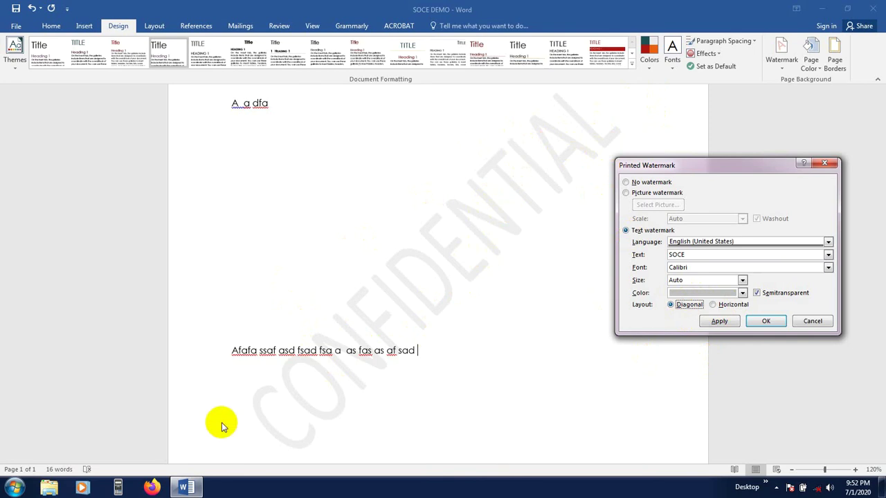
# Apply the diagonal SOCE watermark and close the dialog
pyautogui.click(727, 304)
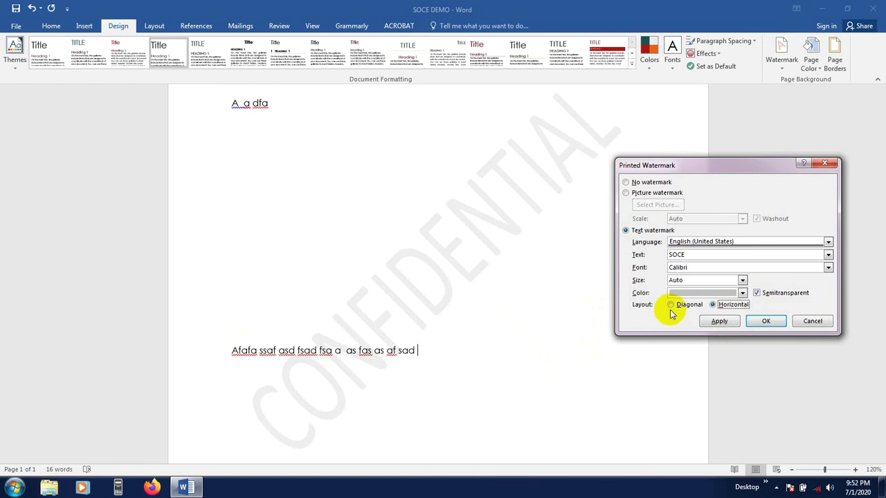
pyautogui.click(719, 321)
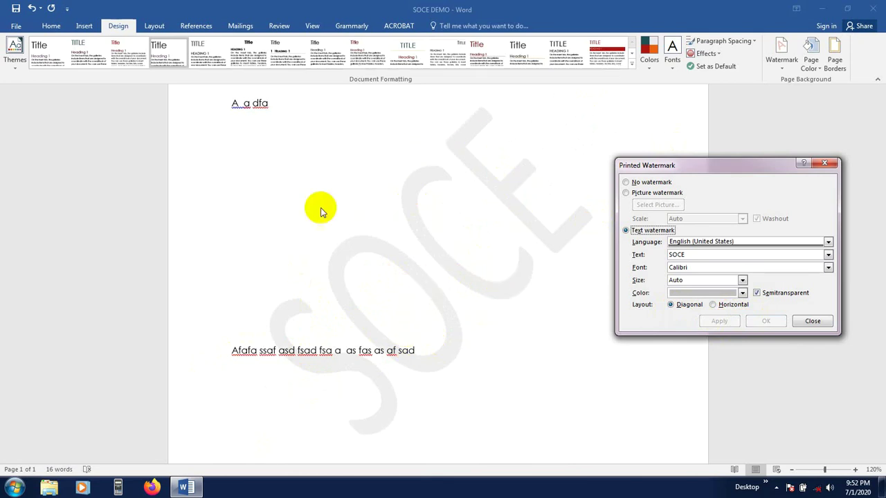
pyautogui.click(813, 321)
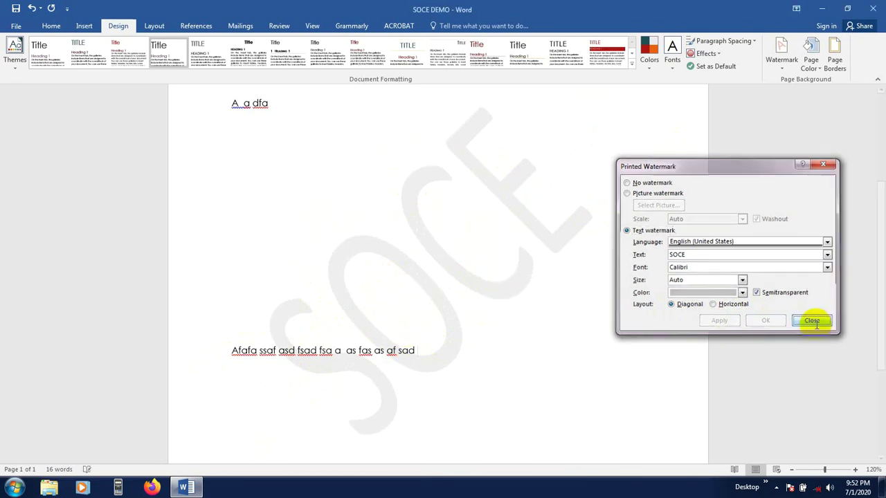
# Set the page colour to coral red
pyautogui.click(820, 72)
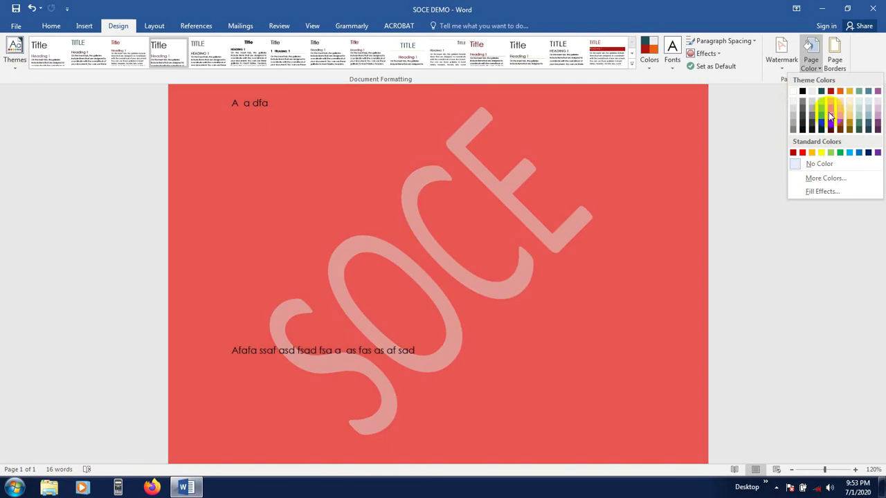
pyautogui.click(831, 112)
pyautogui.scroll(-5, 350, 317)
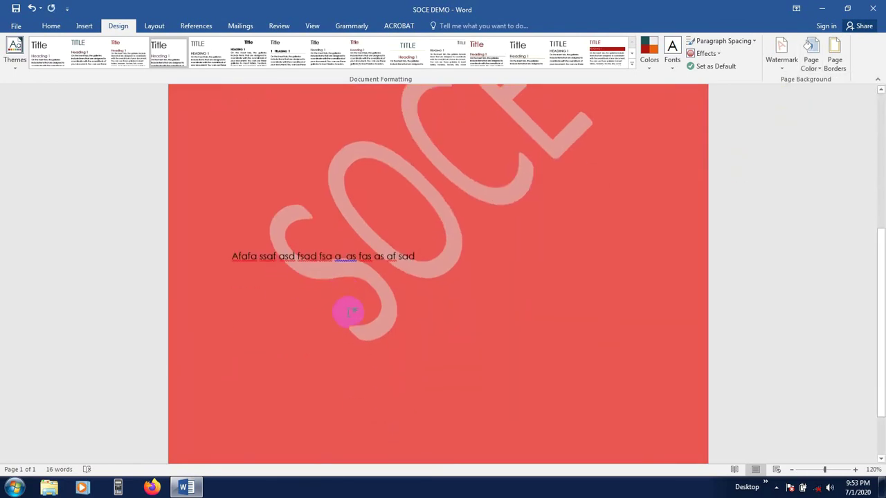
pyautogui.scroll(4, 376, 286)
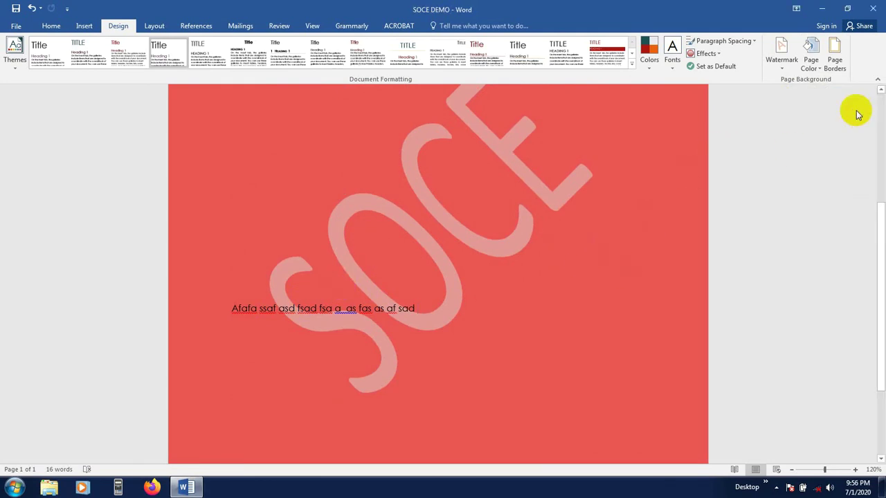
# Apply a Box page border to the page
pyautogui.click(834, 56)
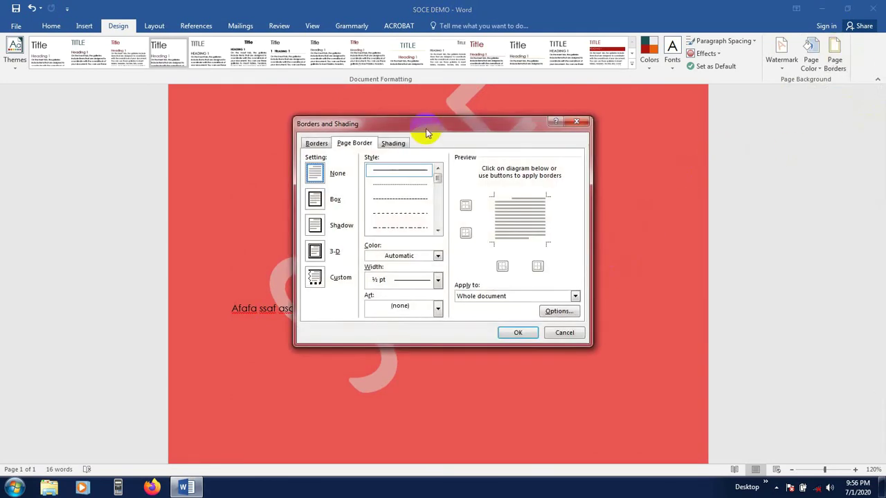
pyautogui.moveTo(432, 130)
pyautogui.mouseDown()
pyautogui.moveTo(488, 138)
pyautogui.moveTo(596, 129)
pyautogui.mouseUp()
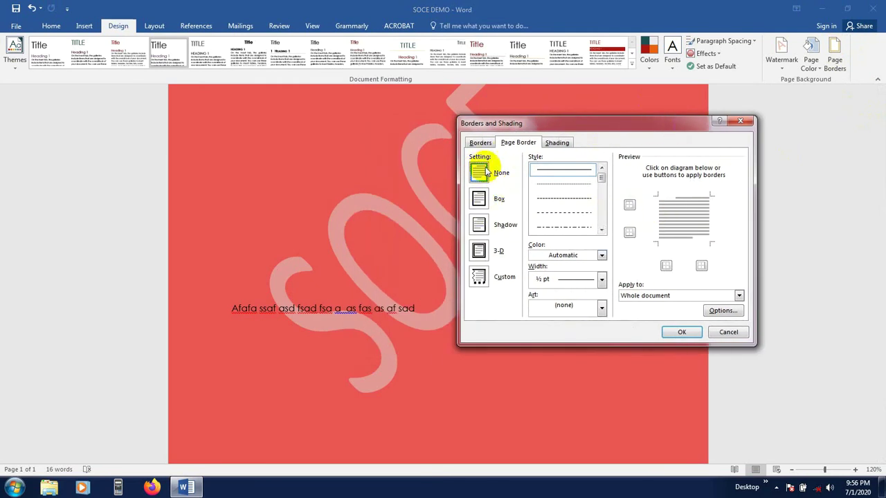
pyautogui.click(480, 198)
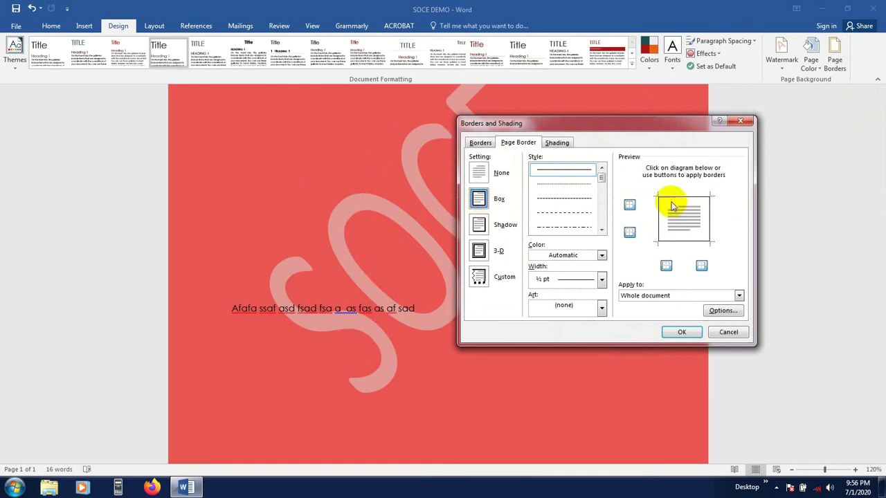
pyautogui.click(678, 332)
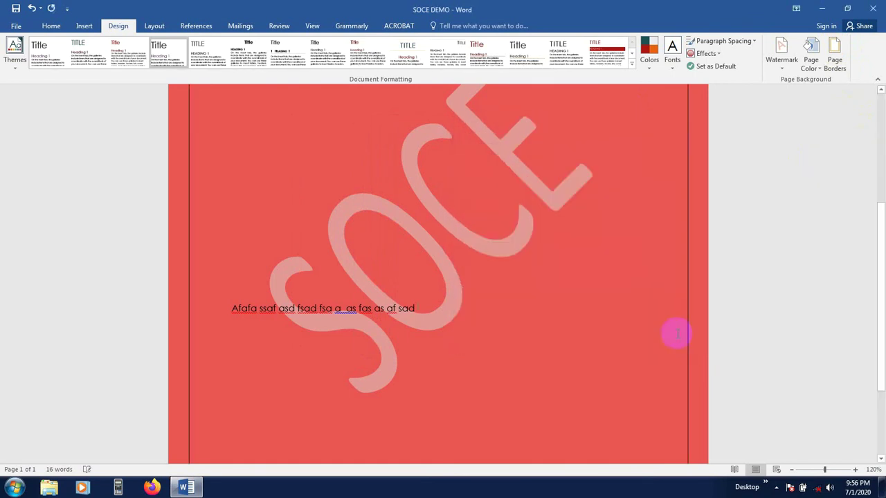
pyautogui.scroll(5, 560, 255)
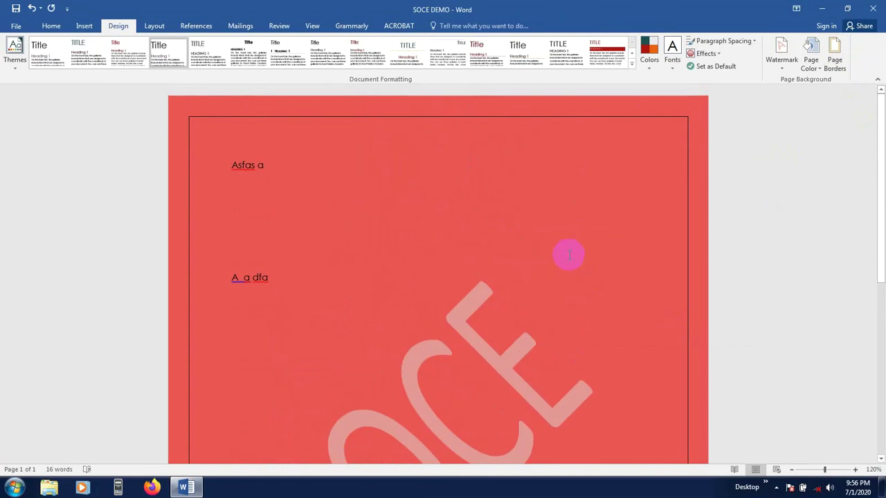
# Make the border light green, 2¼ pt wide, applied to the whole document
pyautogui.click(833, 58)
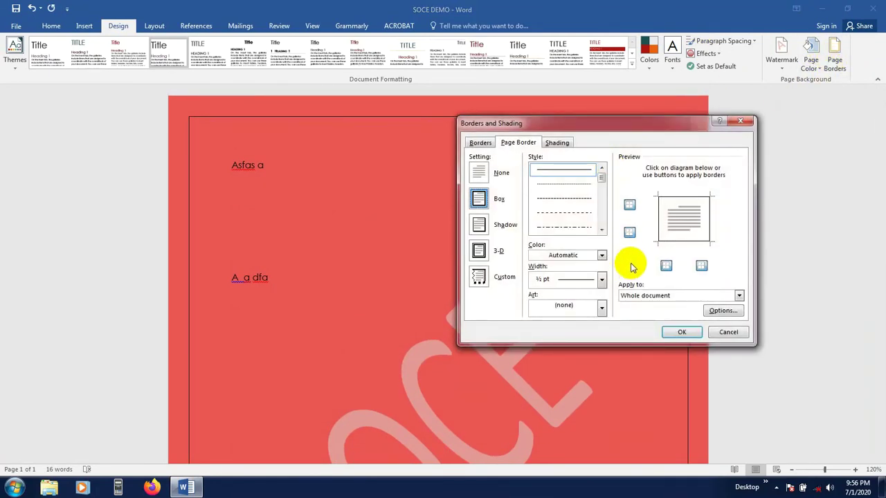
pyautogui.click(588, 256)
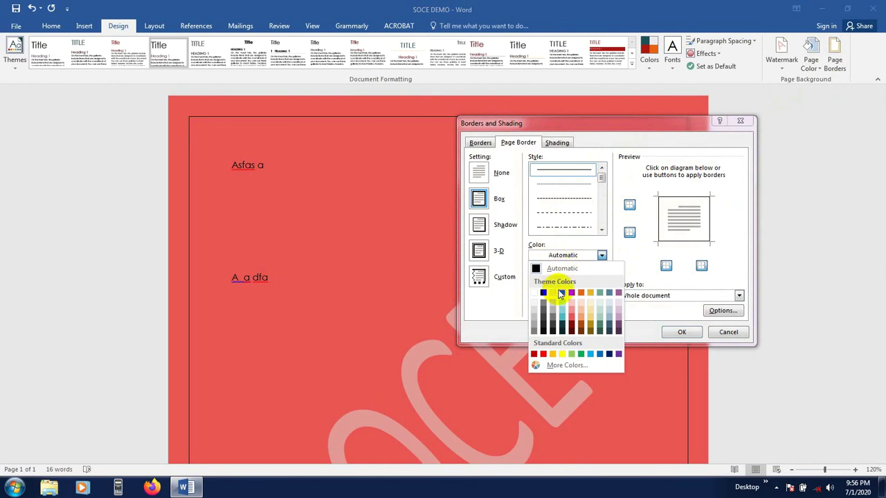
pyautogui.click(571, 354)
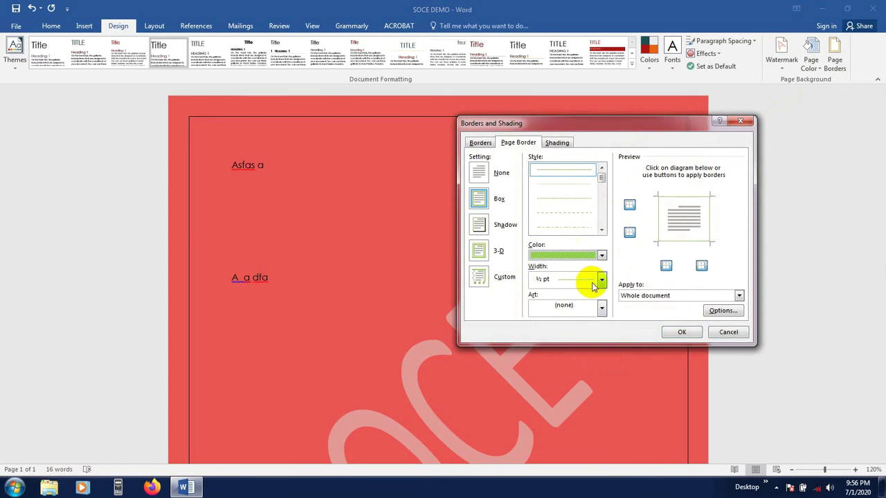
pyautogui.click(596, 283)
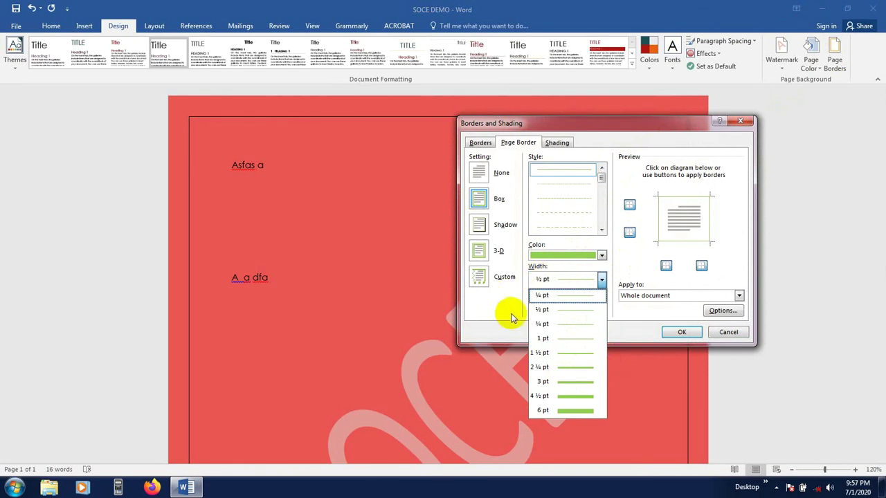
pyautogui.click(573, 367)
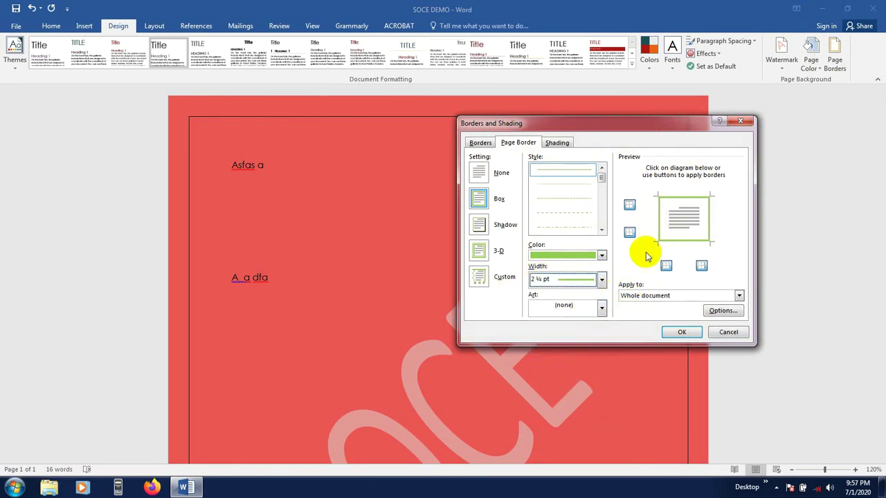
pyautogui.click(666, 298)
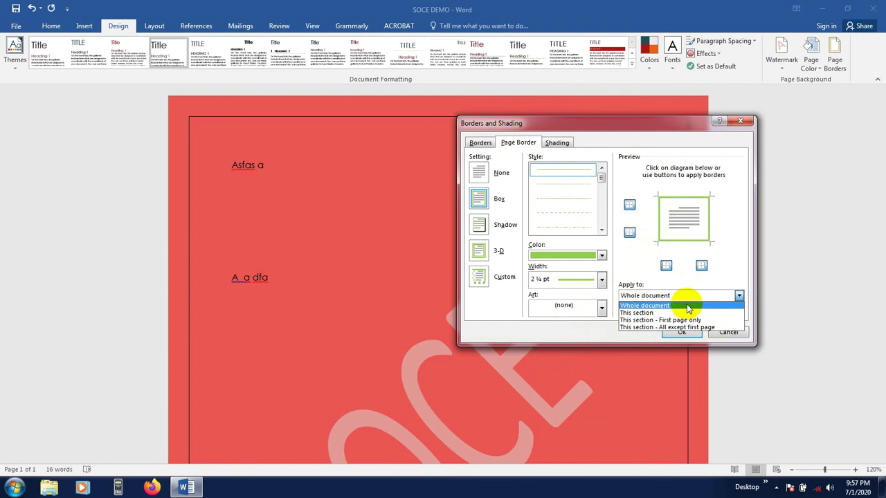
pyautogui.click(654, 125)
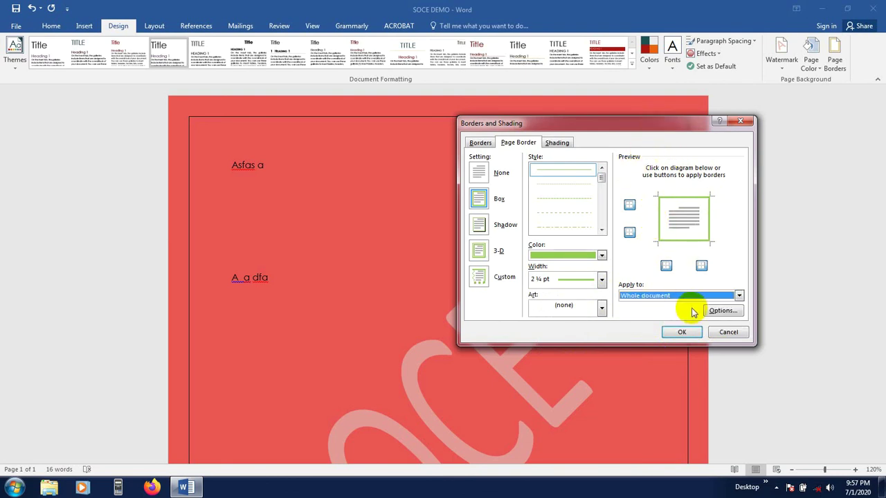
# Accept the 24 pt border margins in Options and apply the green border
pyautogui.click(723, 310)
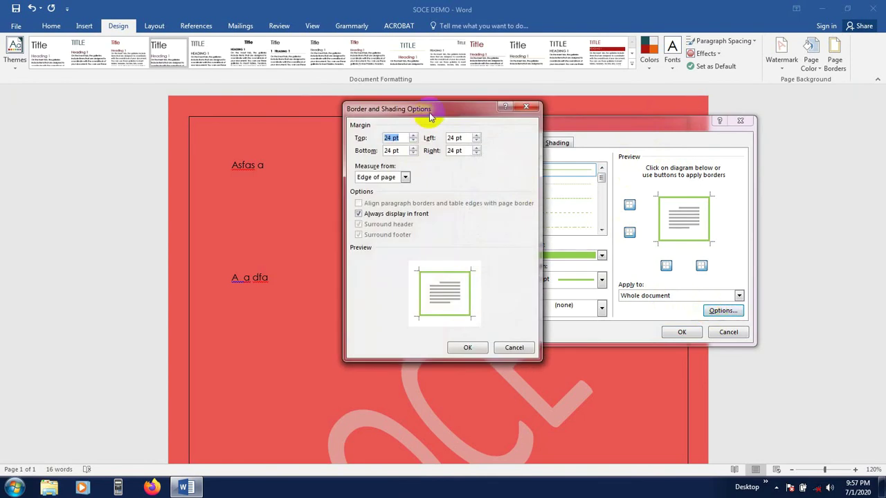
pyautogui.moveTo(439, 111); pyautogui.dragTo(452, 141)
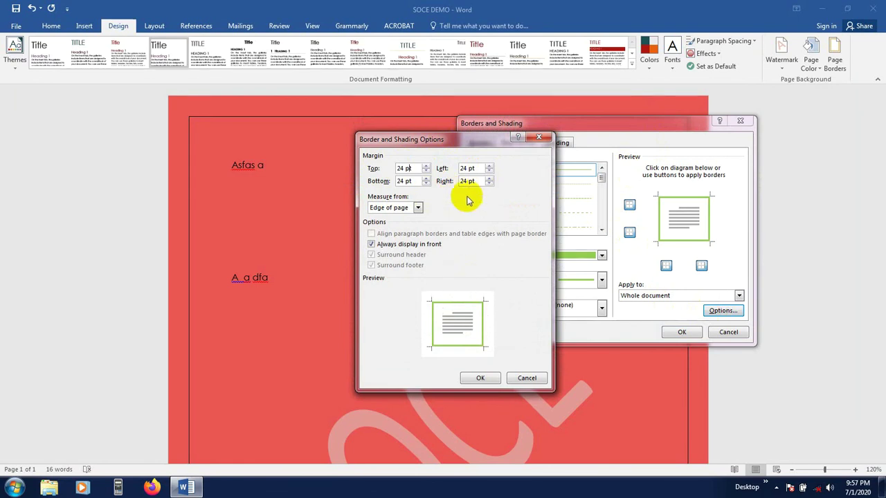
pyautogui.moveTo(476, 143); pyautogui.dragTo(462, 146)
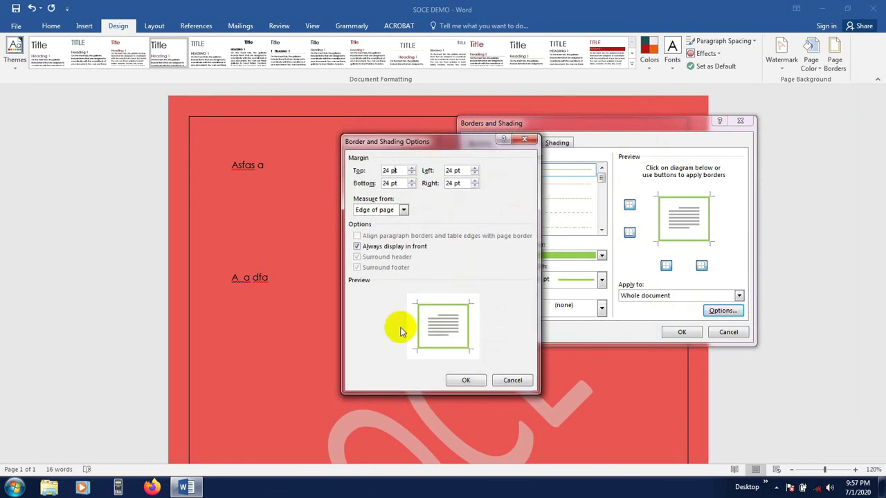
pyautogui.click(465, 380)
pyautogui.click(682, 332)
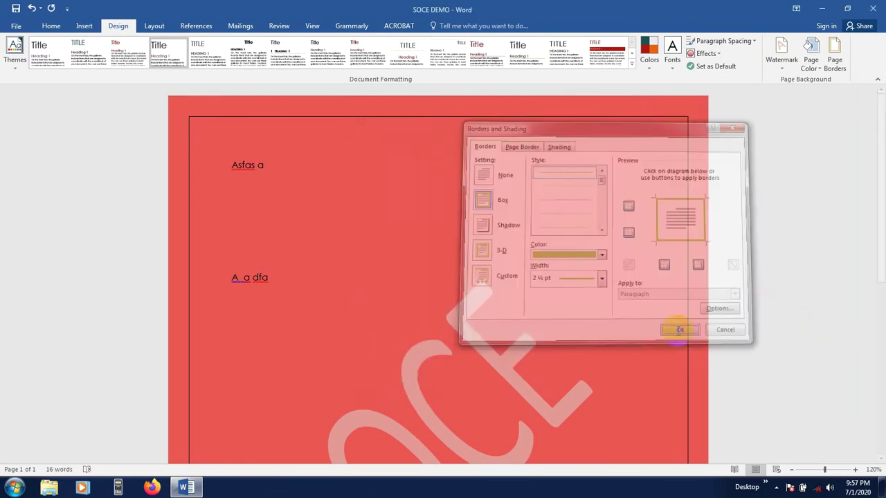
pyautogui.scroll(-5, 672, 326)
pyautogui.scroll(5, 554, 233)
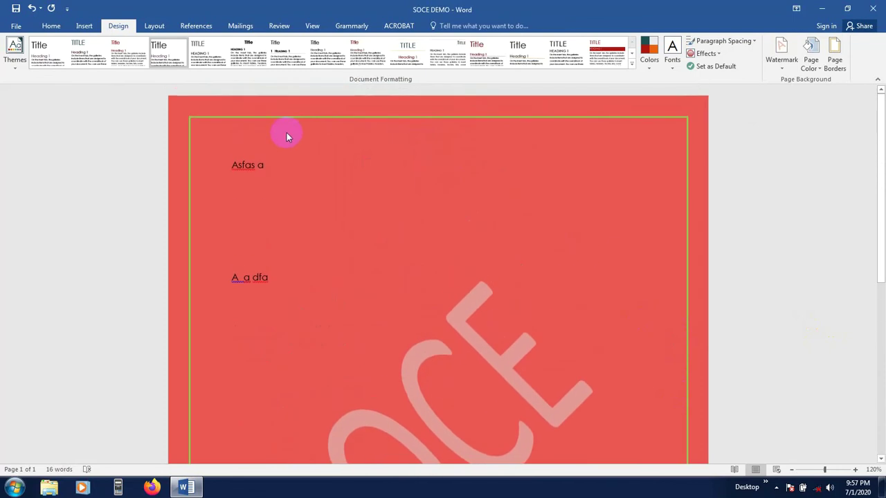
# Look through the Layout tab's Margins presets without changing them
pyautogui.scroll(-7, 691, 338)
pyautogui.scroll(-2, 690, 339)
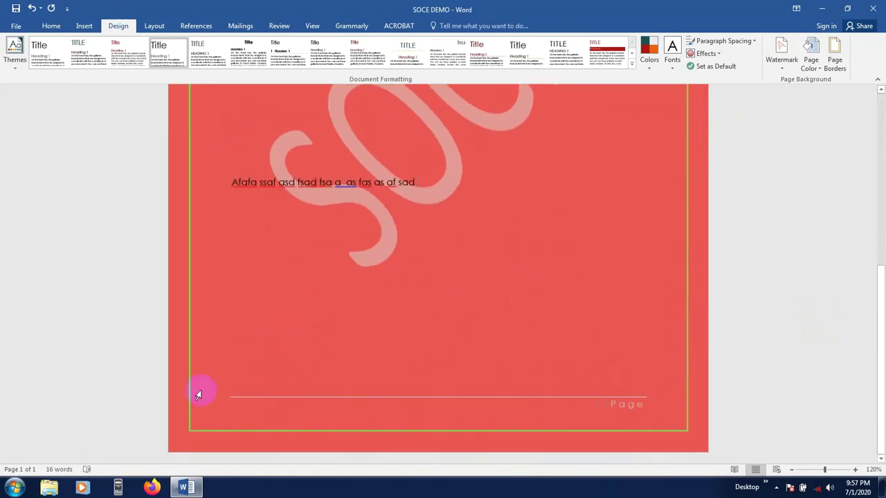
pyautogui.scroll(9, 198, 395)
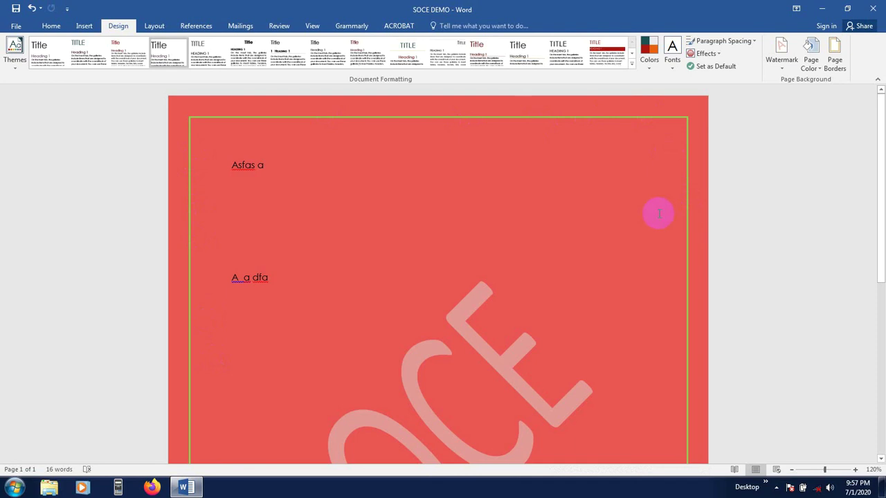
pyautogui.click(154, 25)
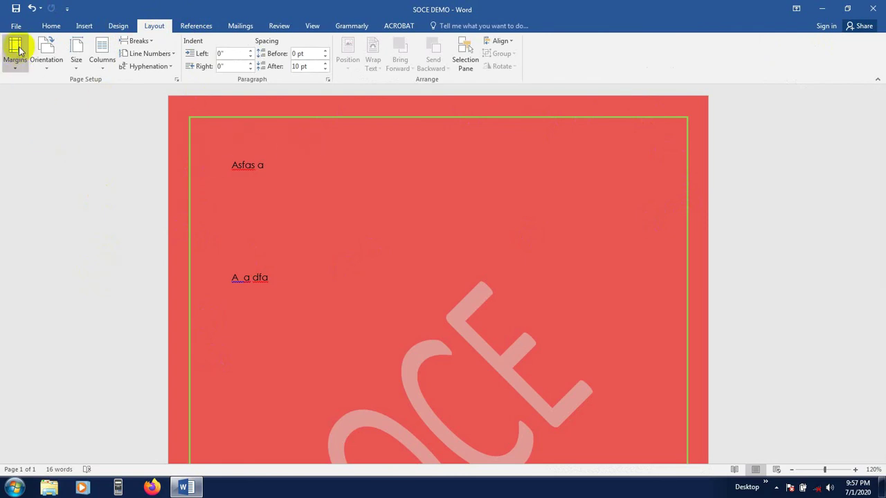
pyautogui.click(14, 71)
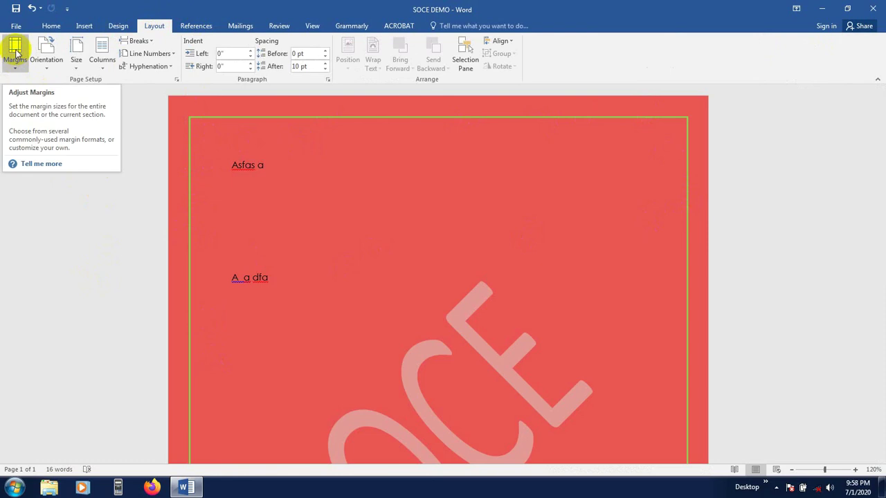
pyautogui.scroll(-3, 288, 249)
pyautogui.scroll(1, 247, 206)
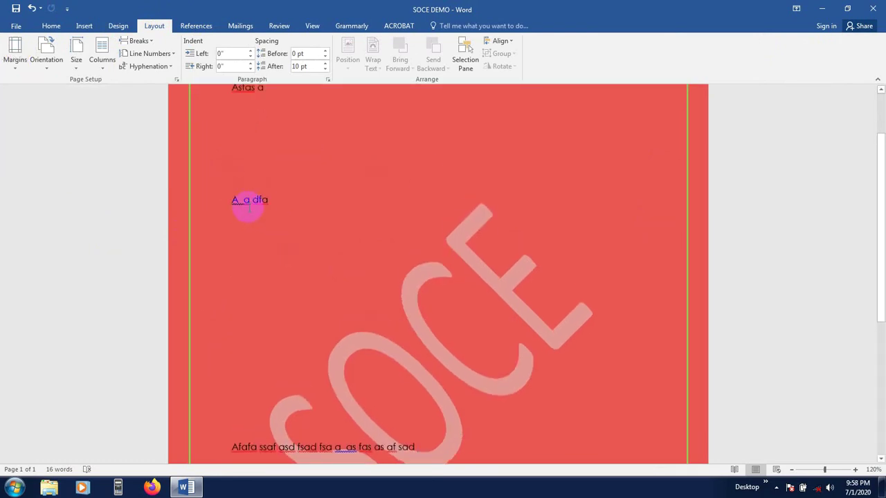
pyautogui.scroll(3, 248, 207)
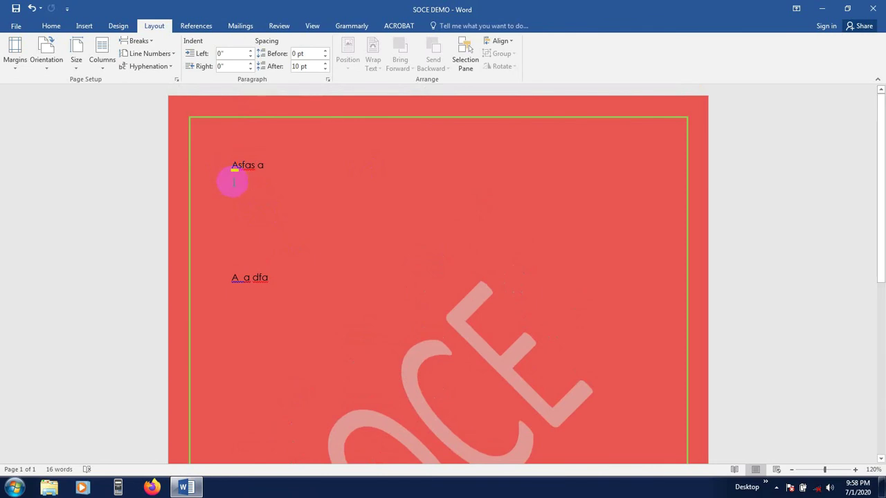
# Type 'Sdfsd' below Asfas a, then a new line of 'Sdfs f' and long filler text
pyautogui.click(237, 187)
pyautogui.write('Sdfsd')
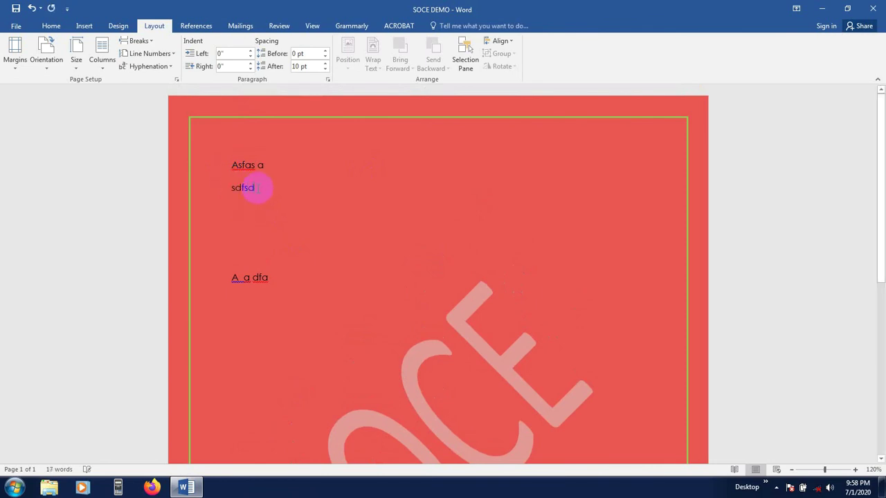
pyautogui.press('Return')
pyautogui.write('Sdfs f')
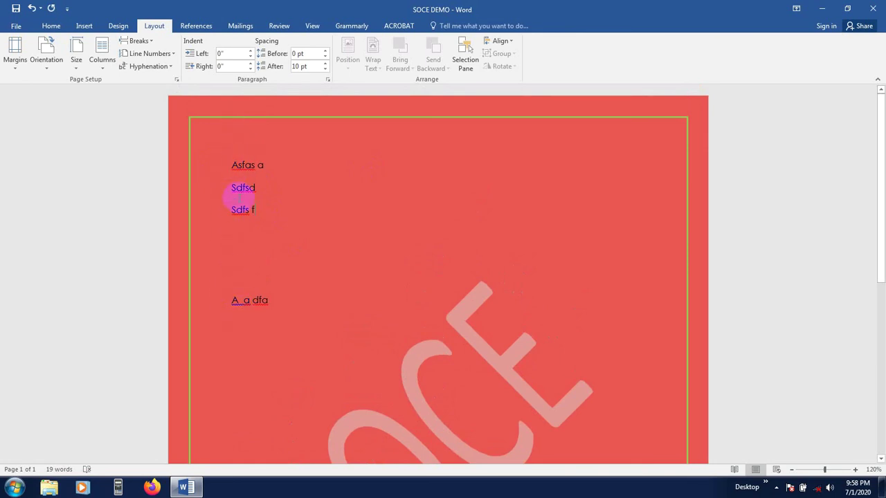
pyautogui.write('sadf sda fdsa fsa s s')
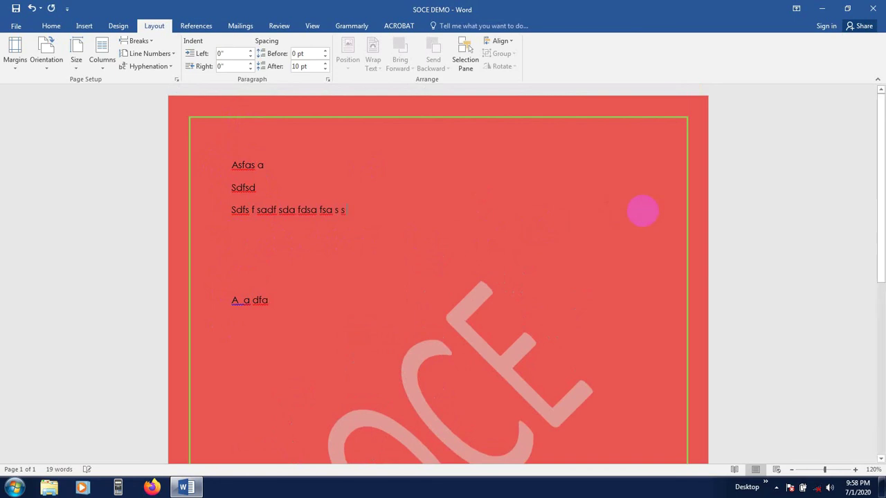
pyautogui.write(' s s ds ffsdasddddd')
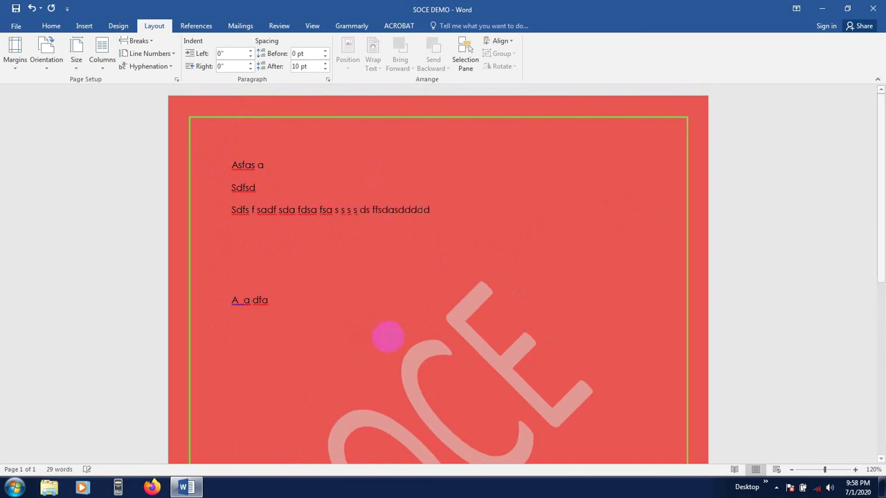
pyautogui.write('ddddddddddddddddddddddddddddd')
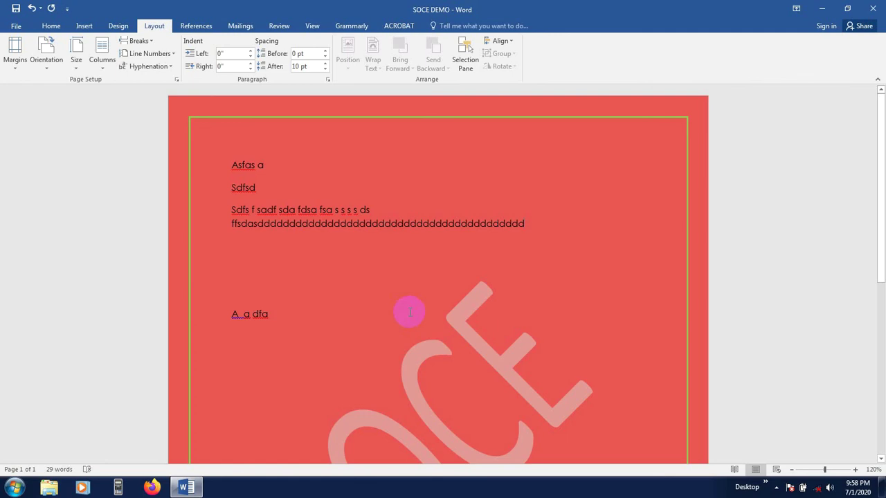
pyautogui.press('BackSpace')
pyautogui.press('BackSpace')
pyautogui.press('BackSpace')
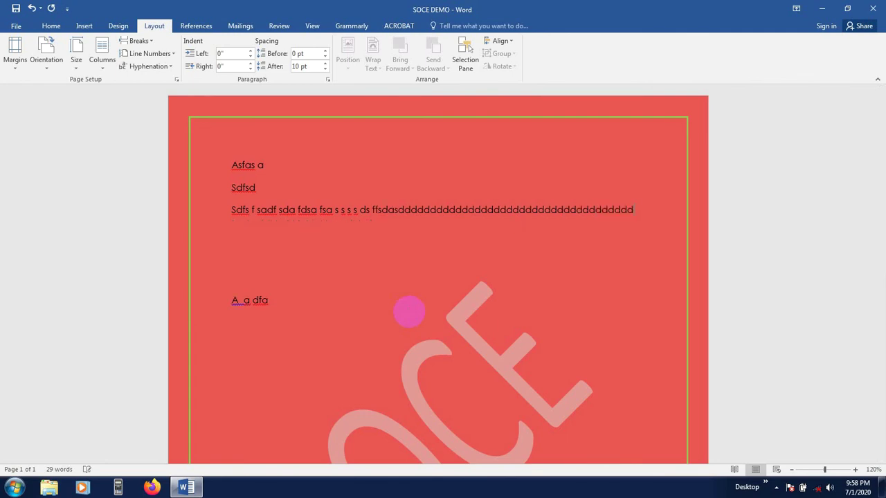
pyautogui.write('dd')
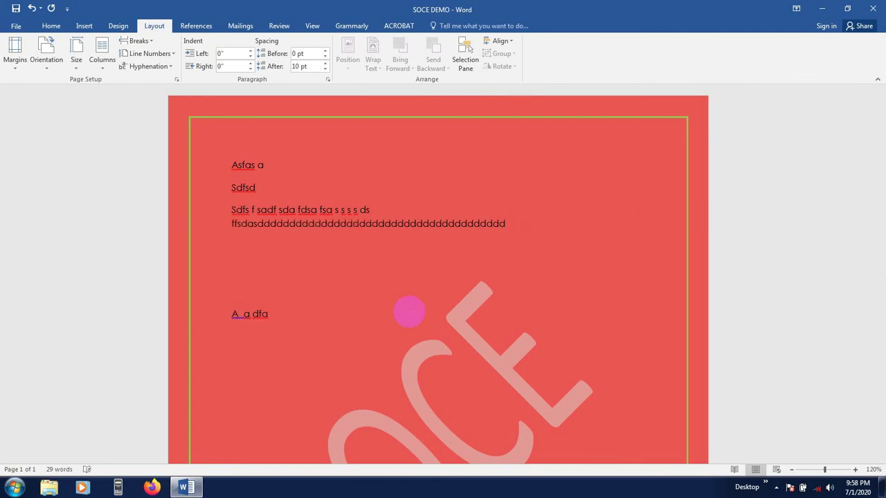
pyautogui.press('BackSpace')
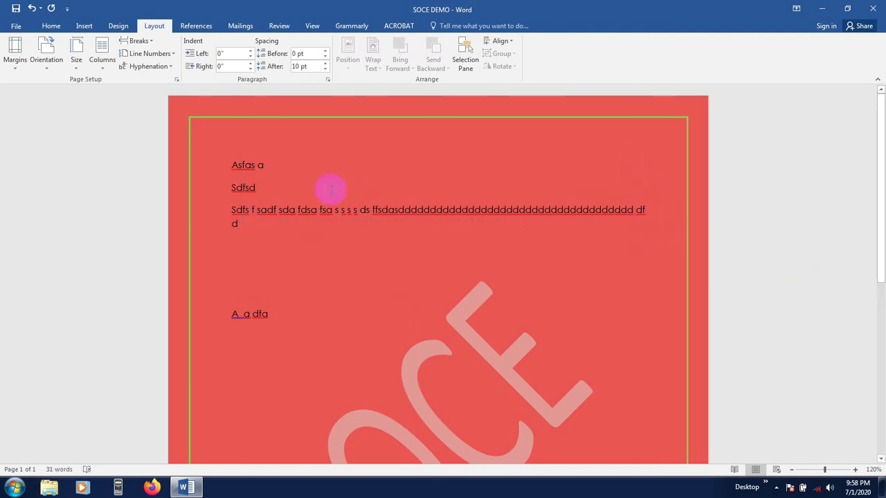
# Apply Narrow margins and append 'sdsfsdfsdfsdf' to the end of the long third line
pyautogui.click(12, 62)
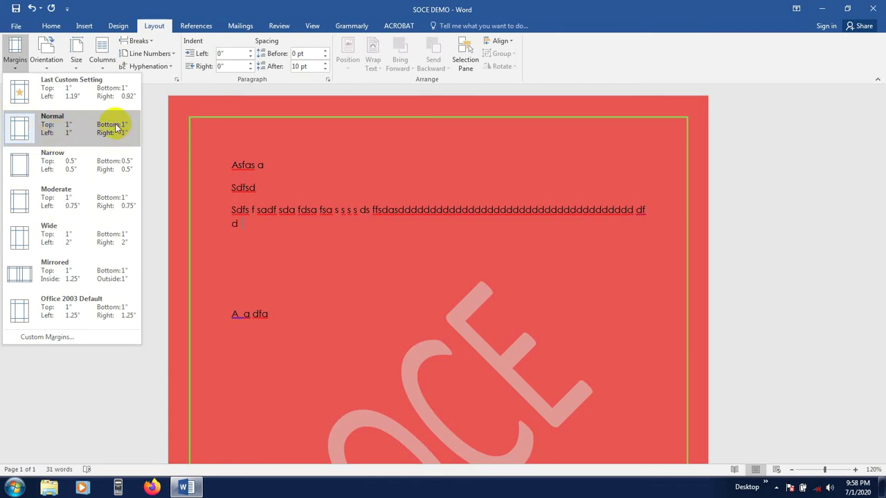
pyautogui.click(81, 164)
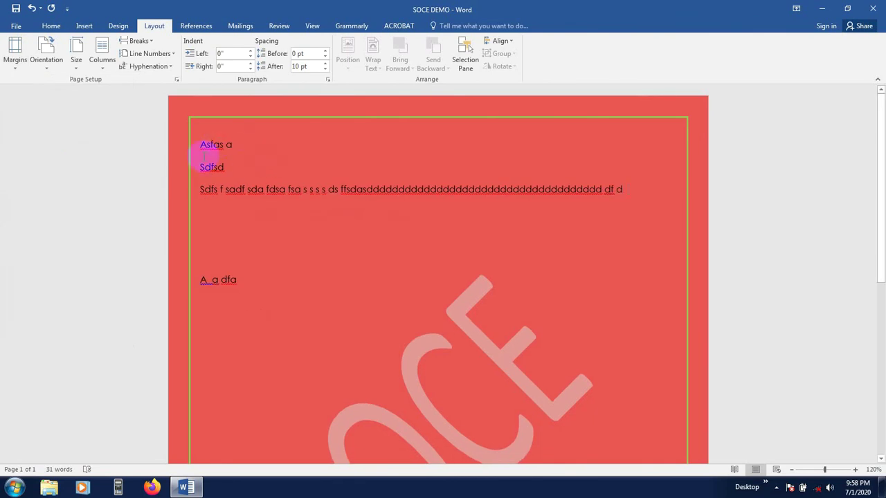
pyautogui.click(646, 188)
pyautogui.write('sdsfsdfsdfsdf')
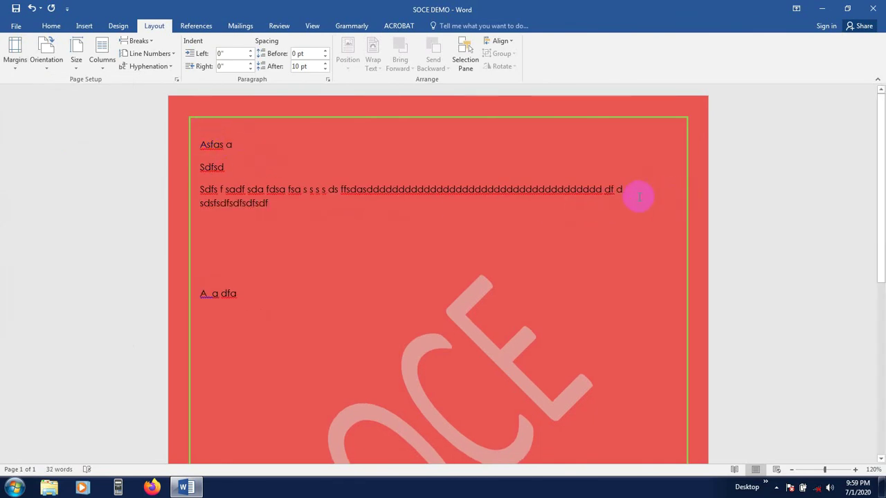
# Remove the last typed letter and confirm 0.5-inch margins in Custom Margins
pyautogui.press('BackSpace')
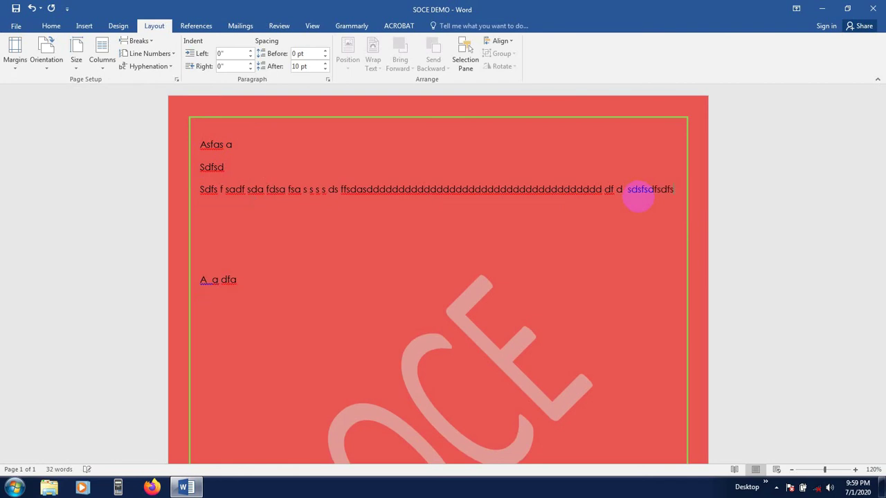
pyautogui.moveTo(640, 190)
pyautogui.mouseDown()
pyautogui.moveTo(208, 192)
pyautogui.moveTo(625, 190)
pyautogui.mouseUp()
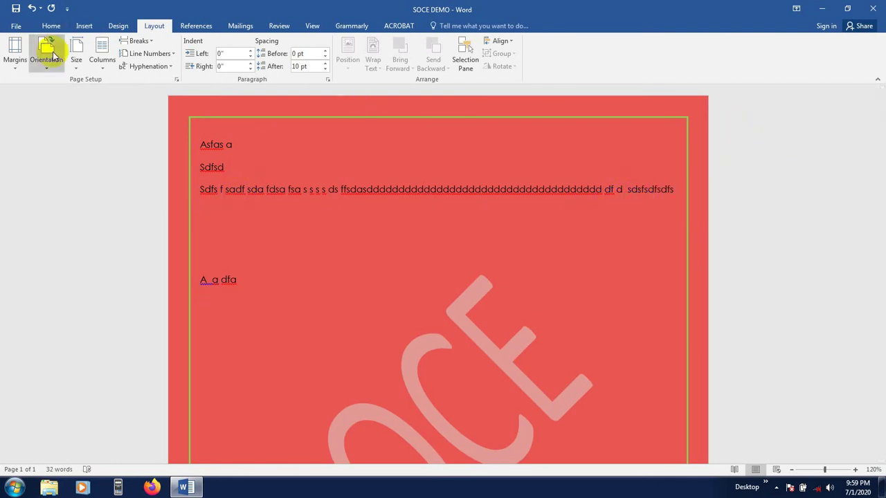
pyautogui.click(15, 55)
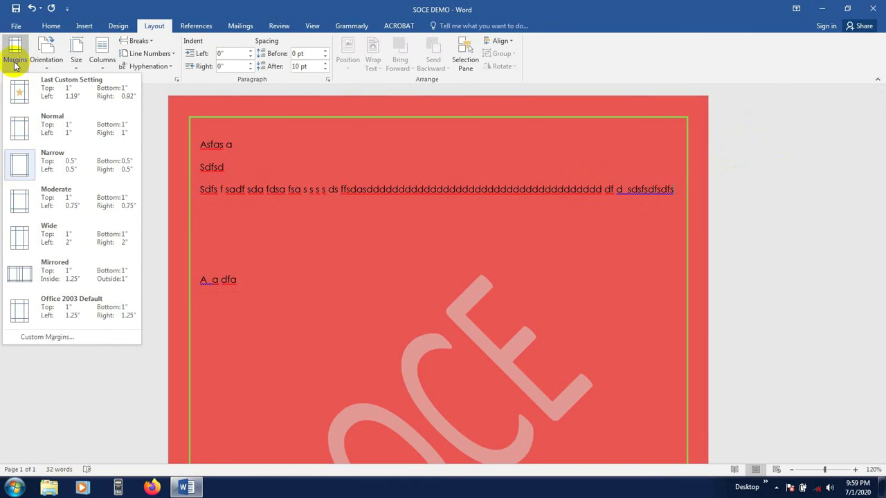
pyautogui.click(56, 340)
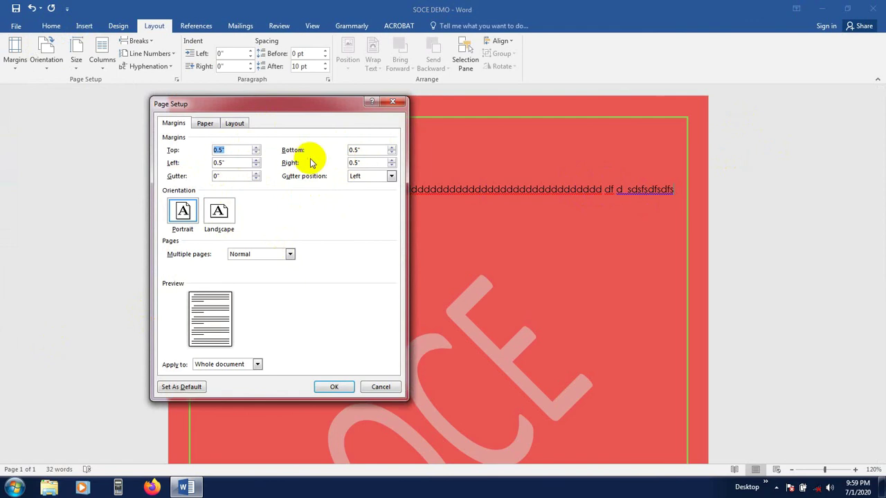
pyautogui.click(354, 389)
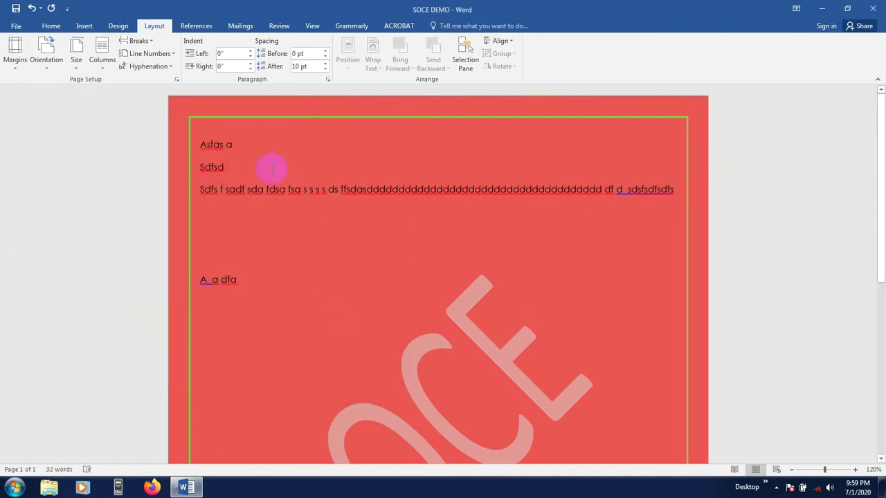
pyautogui.click(45, 72)
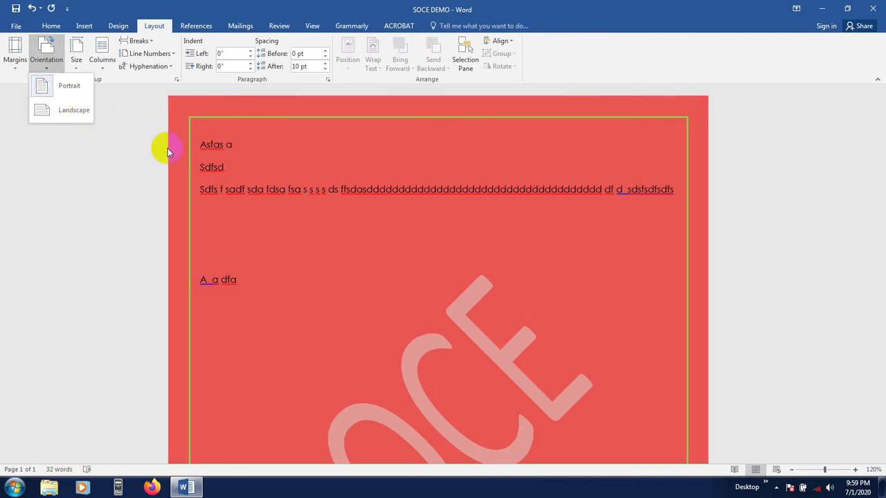
# Zoom out to the whole page, try landscape orientation, then return to portrait
pyautogui.click(801, 237)
pyautogui.click(792, 470)
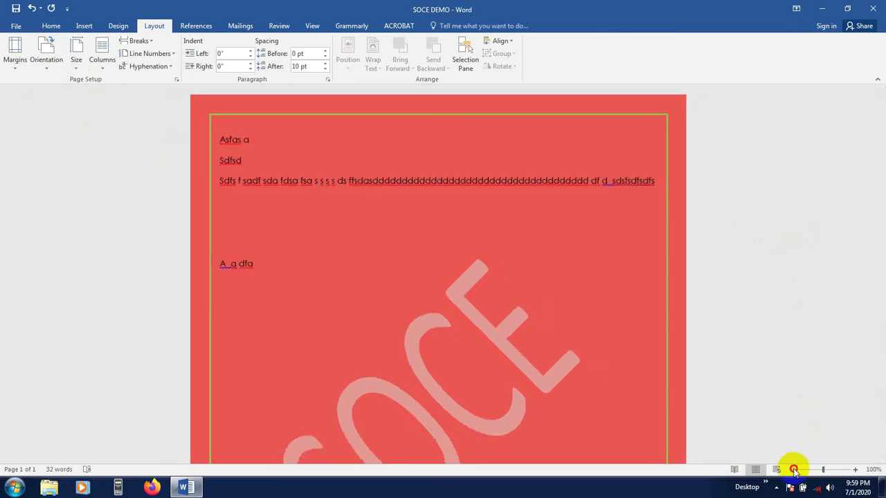
pyautogui.click(792, 469)
pyautogui.click(792, 470)
pyautogui.click(792, 469)
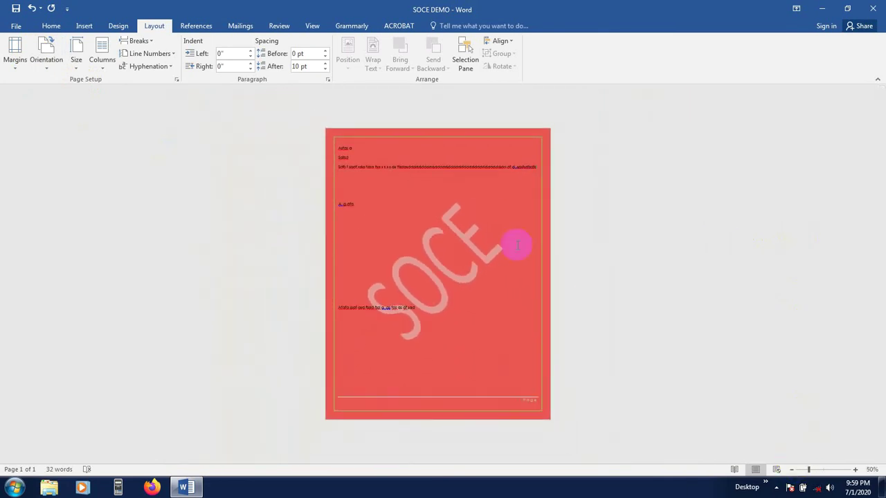
pyautogui.click(47, 61)
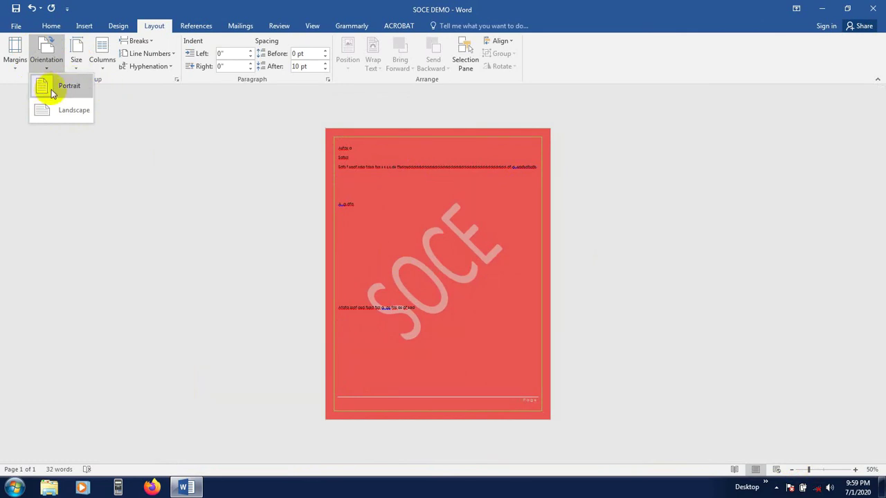
pyautogui.click(45, 111)
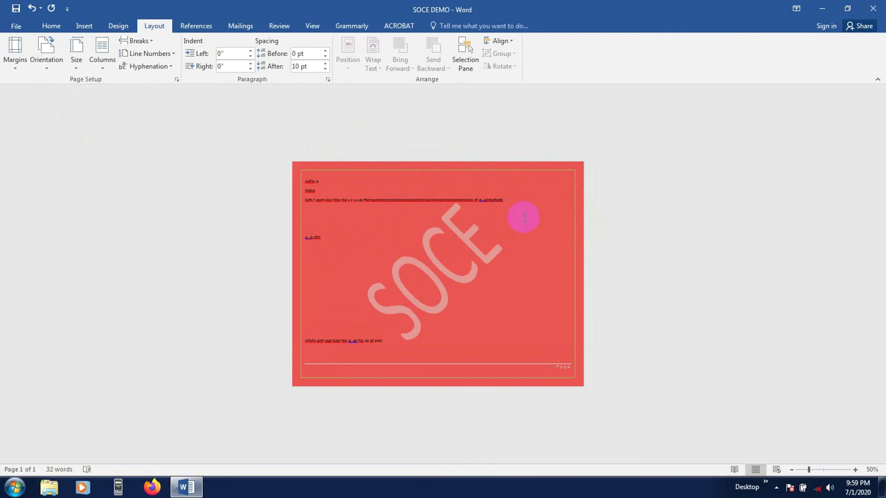
pyautogui.click(43, 61)
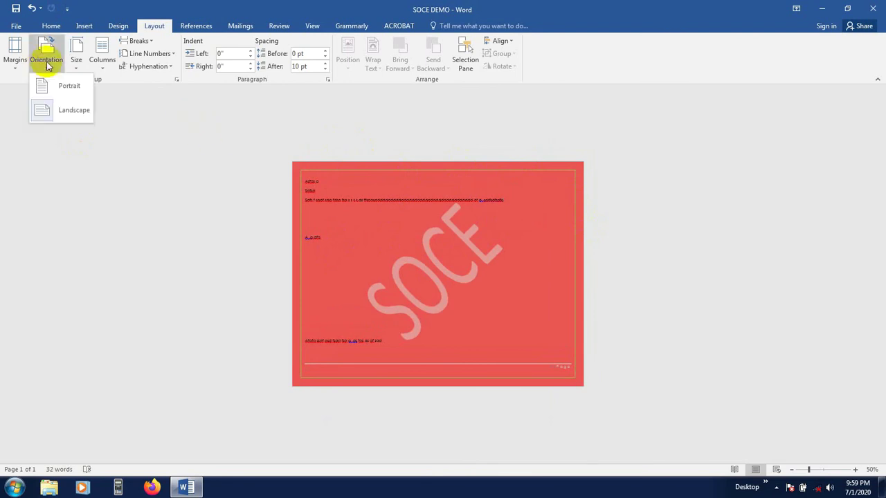
pyautogui.click(54, 89)
pyautogui.click(75, 68)
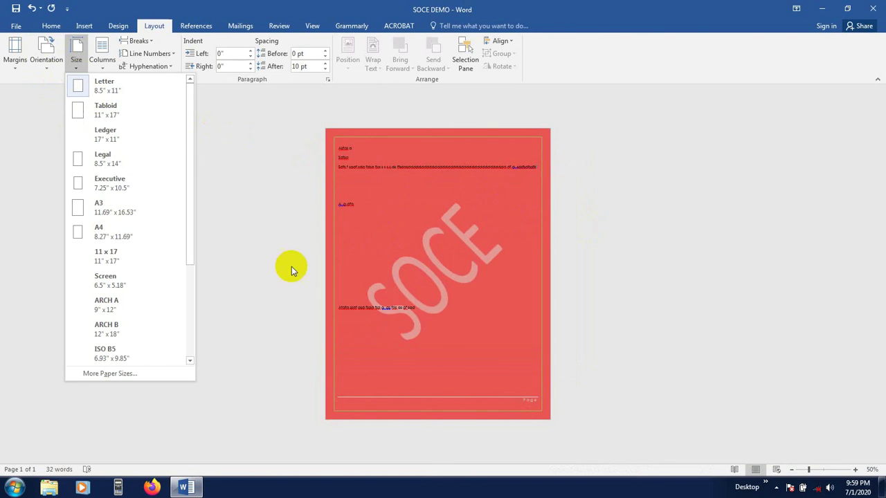
# Set the paper size to A4, try Letter, then switch back to A4
pyautogui.click(104, 232)
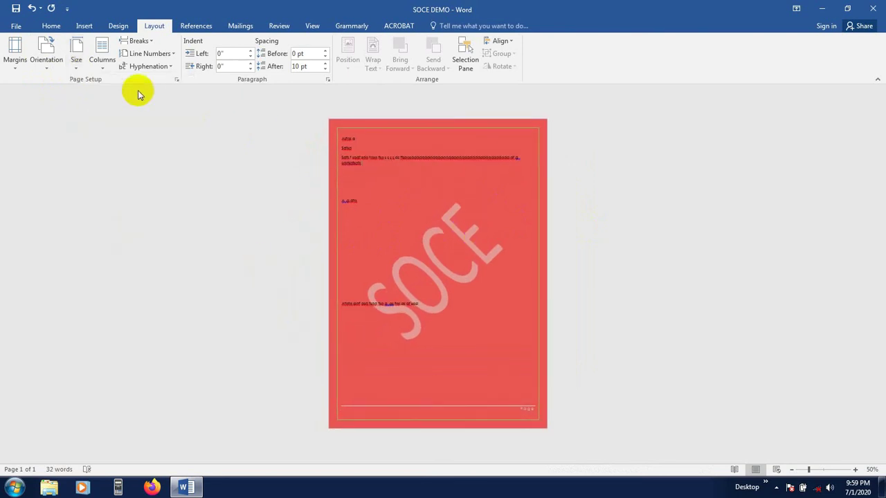
pyautogui.click(76, 68)
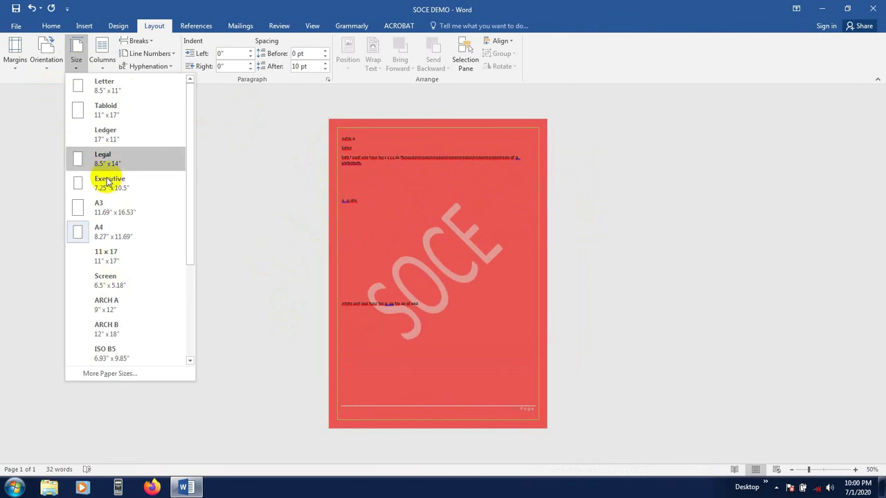
pyautogui.click(123, 87)
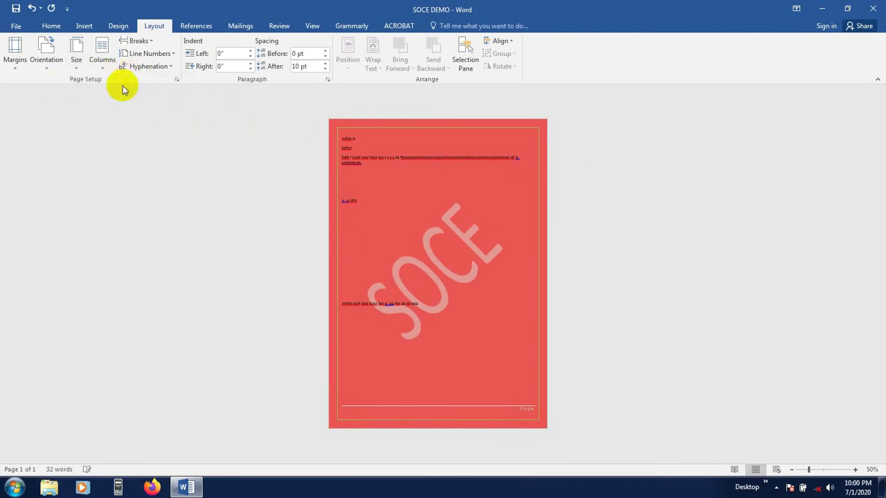
pyautogui.moveTo(419, 169)
pyautogui.mouseDown()
pyautogui.moveTo(405, 184)
pyautogui.moveTo(394, 153)
pyautogui.moveTo(395, 186)
pyautogui.moveTo(405, 176)
pyautogui.mouseUp()
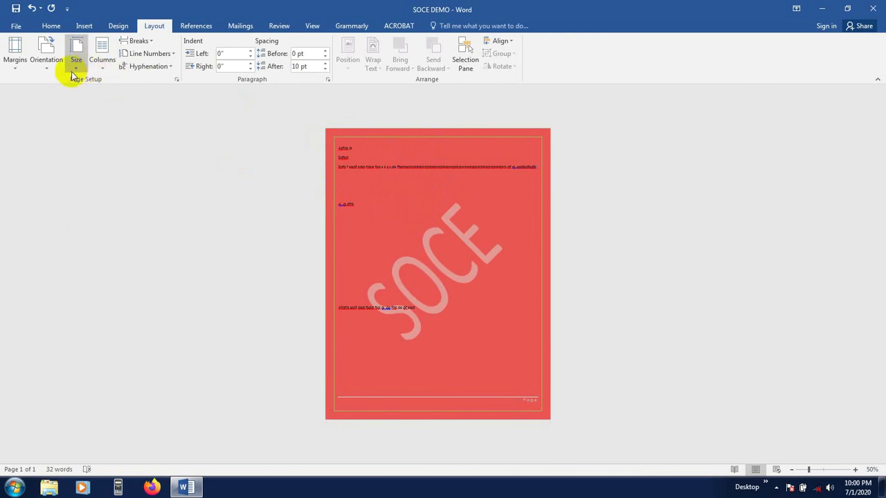
pyautogui.click(78, 69)
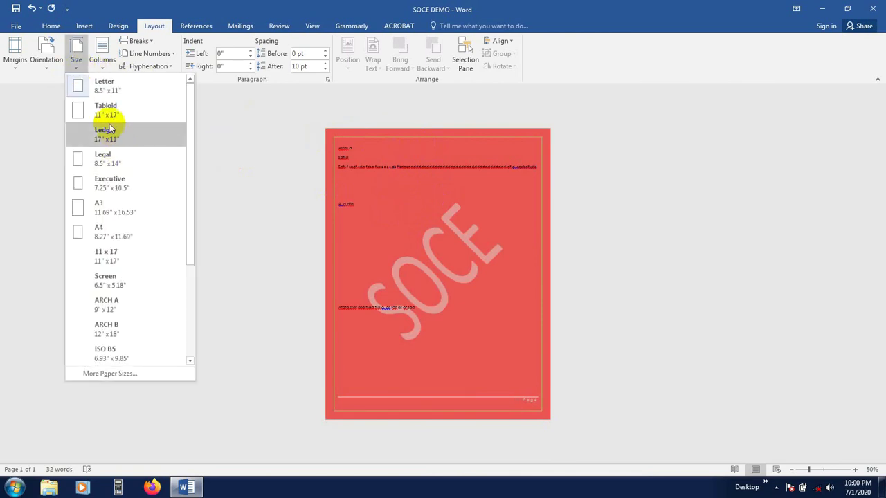
pyautogui.click(113, 228)
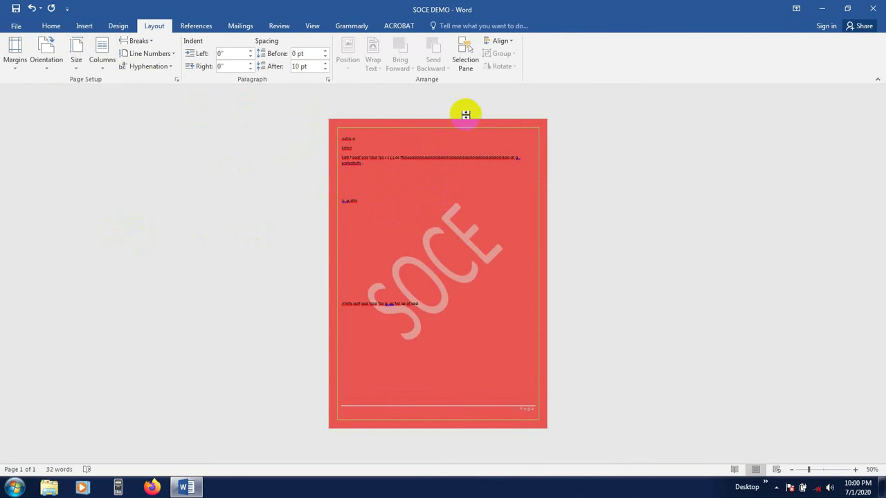
pyautogui.click(514, 389)
pyautogui.click(354, 167)
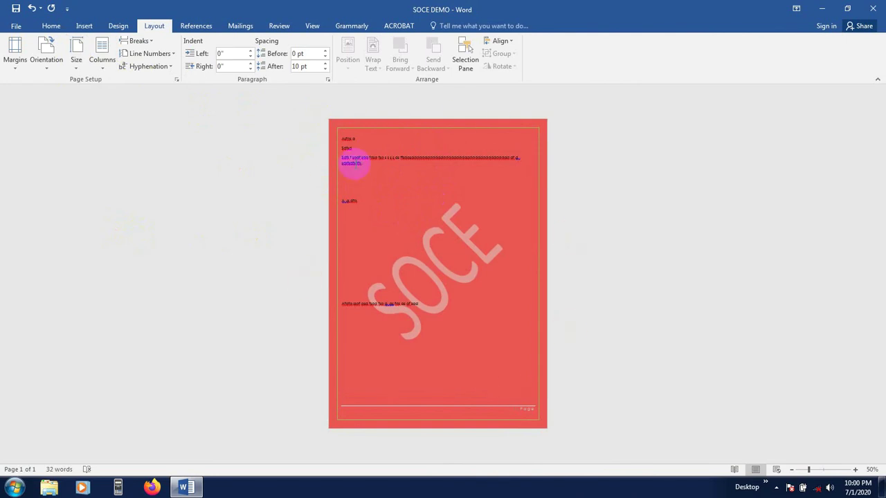
pyautogui.click(336, 202)
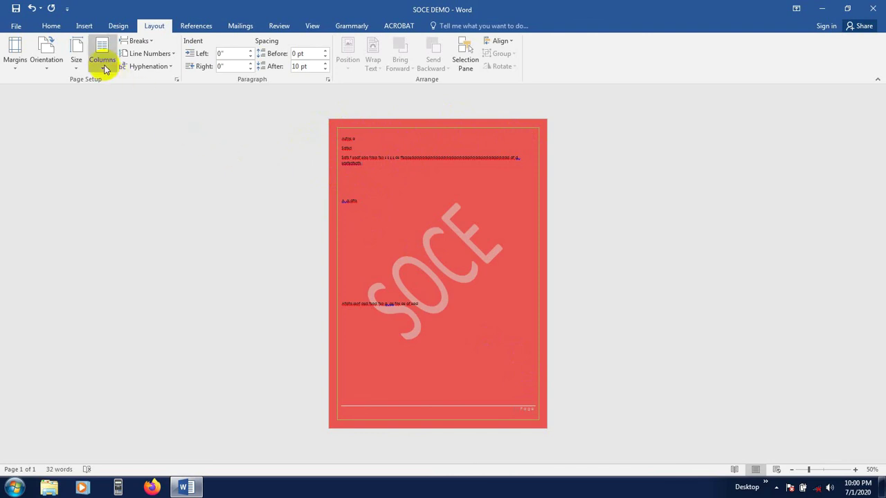
# Zoom in and flow the page text into two columns
pyautogui.click(855, 469)
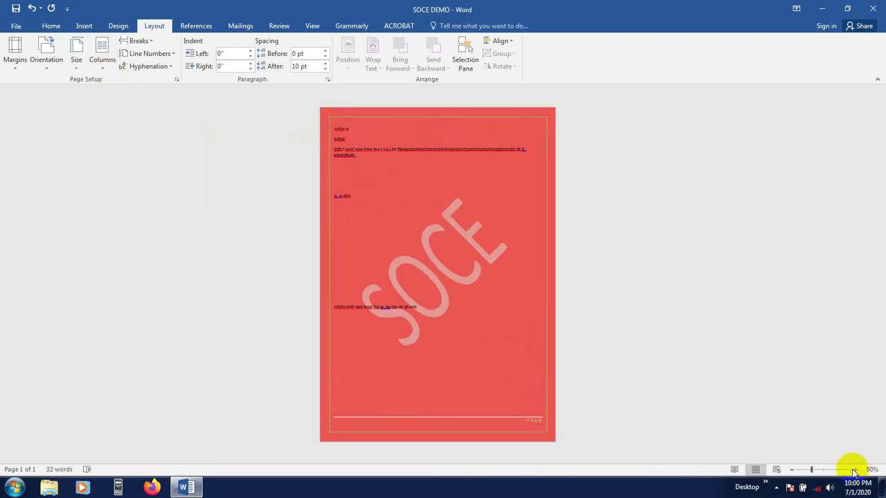
pyautogui.click(855, 469)
pyautogui.click(854, 469)
pyautogui.click(855, 469)
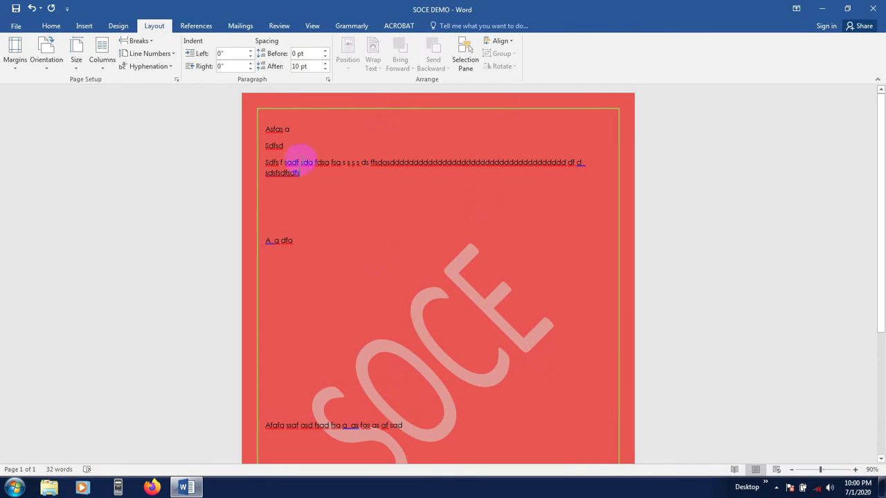
pyautogui.click(100, 69)
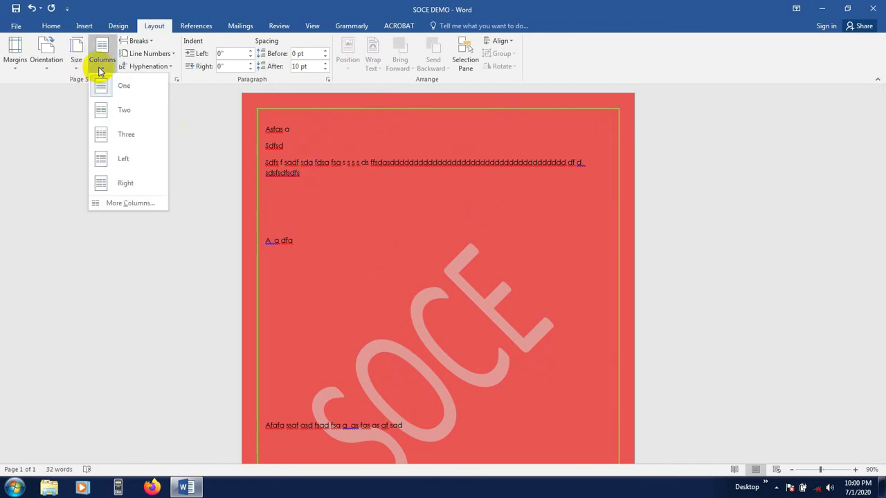
pyautogui.click(114, 110)
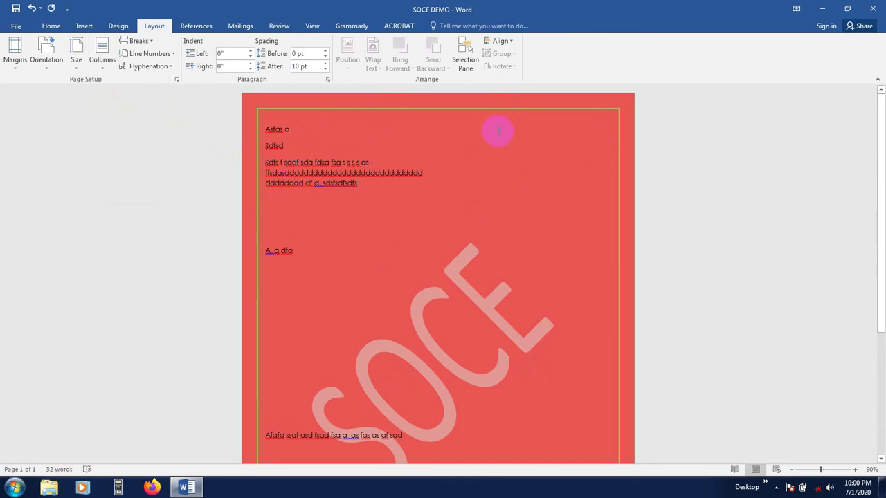
# Add 'sd' lines and split the right-column line into dsfdsfdsf, sdf and dsf lines
pyautogui.click(340, 233)
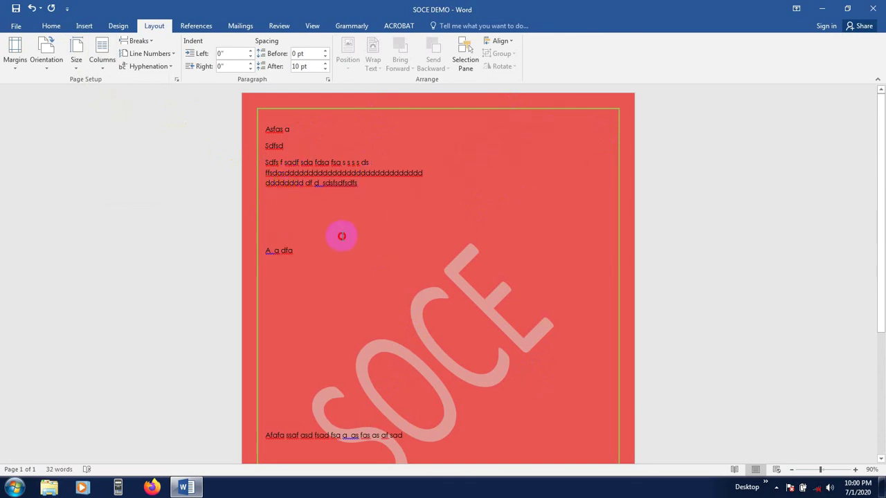
pyautogui.write('sd')
pyautogui.scroll(-2, 294, 346)
pyautogui.scroll(-3, 291, 443)
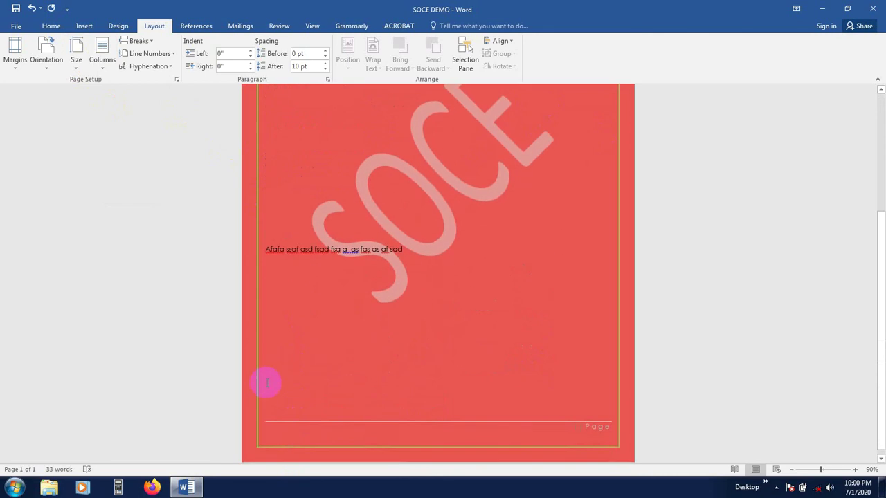
pyautogui.write('sd')
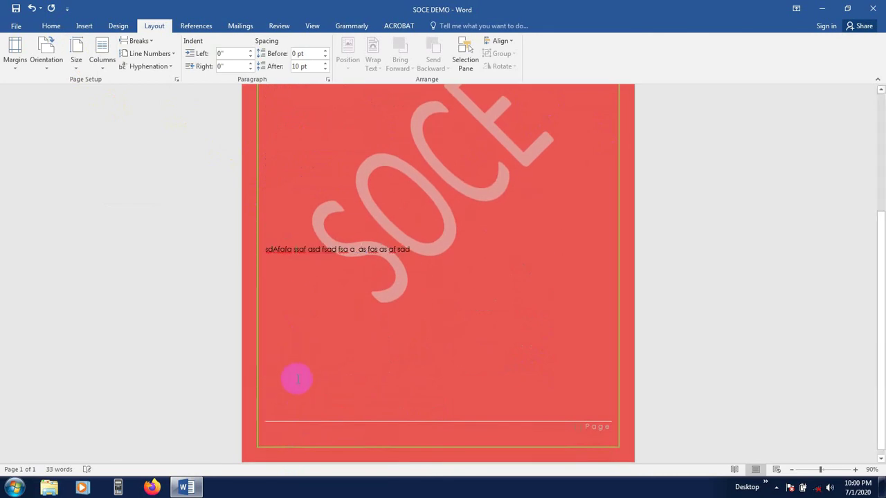
pyautogui.hotkey('ctrl', 'y')
pyautogui.hotkey('ctrl', 'y')
pyautogui.hotkey('ctrl', 'y')
pyautogui.hotkey('ctrl', 'y')
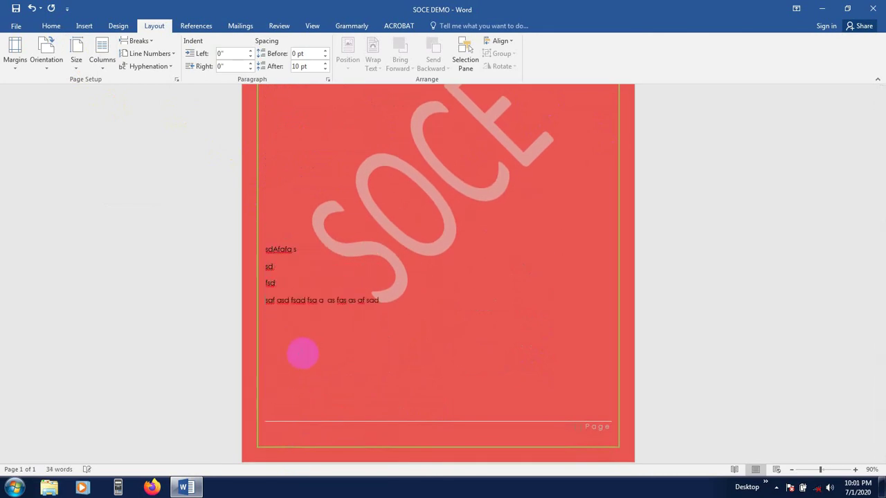
pyautogui.hotkey('ctrl', 'y')
pyautogui.hotkey('ctrl', 'y')
pyautogui.hotkey('ctrl', 'y')
pyautogui.hotkey('ctrl', 'y')
pyautogui.hotkey('ctrl', 'y')
pyautogui.hotkey('ctrl', 'y')
pyautogui.hotkey('ctrl', 'y')
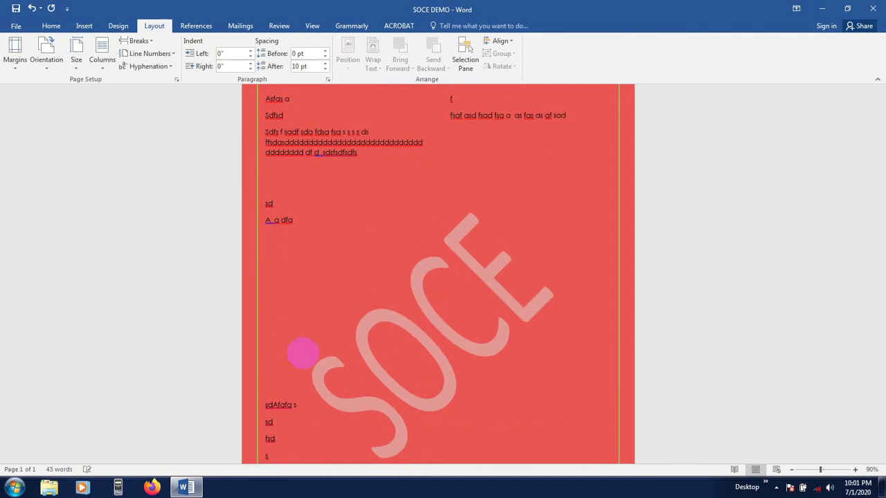
pyautogui.hotkey('ctrl', 'y')
pyautogui.hotkey('ctrl', 'y')
pyautogui.hotkey('ctrl', 'y')
pyautogui.hotkey('ctrl', 'y')
pyautogui.hotkey('ctrl', 'y')
pyautogui.hotkey('ctrl', 'y')
pyautogui.hotkey('ctrl', 'y')
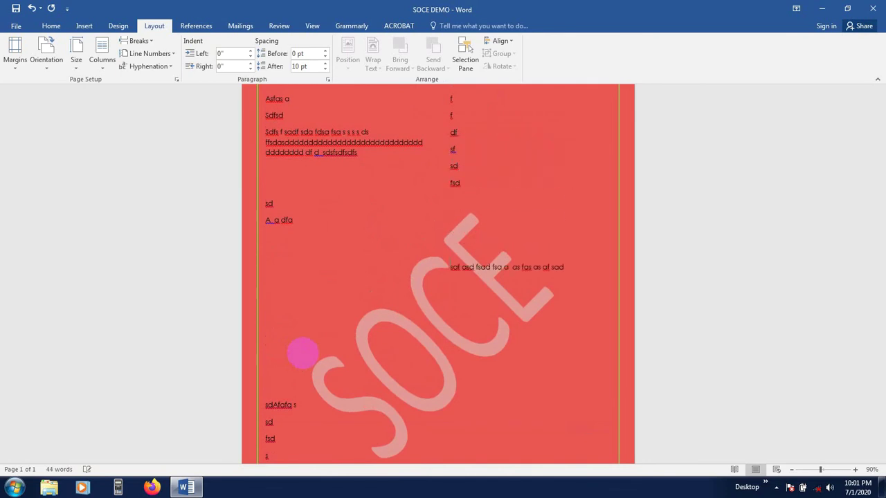
pyautogui.hotkey('ctrl', 'y')
pyautogui.hotkey('ctrl', 'y')
pyautogui.hotkey('ctrl', 'y')
pyautogui.hotkey('ctrl', 'y')
pyautogui.hotkey('ctrl', 'y')
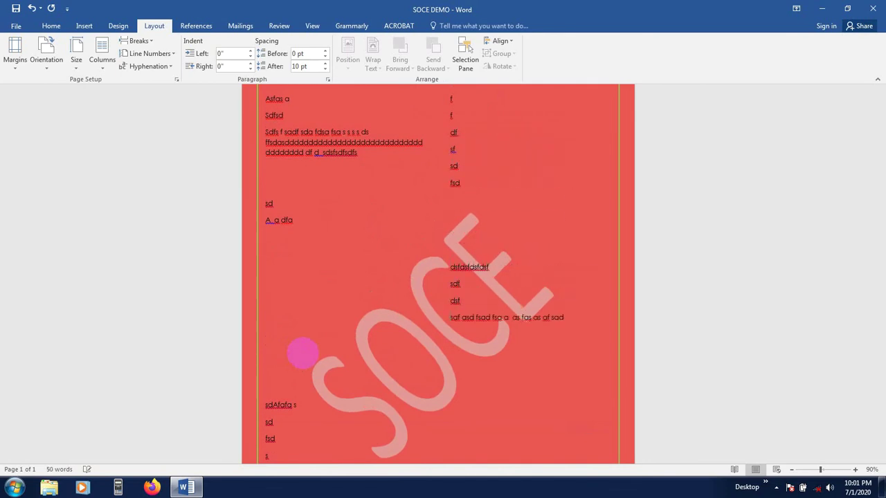
pyautogui.scroll(1, 294, 301)
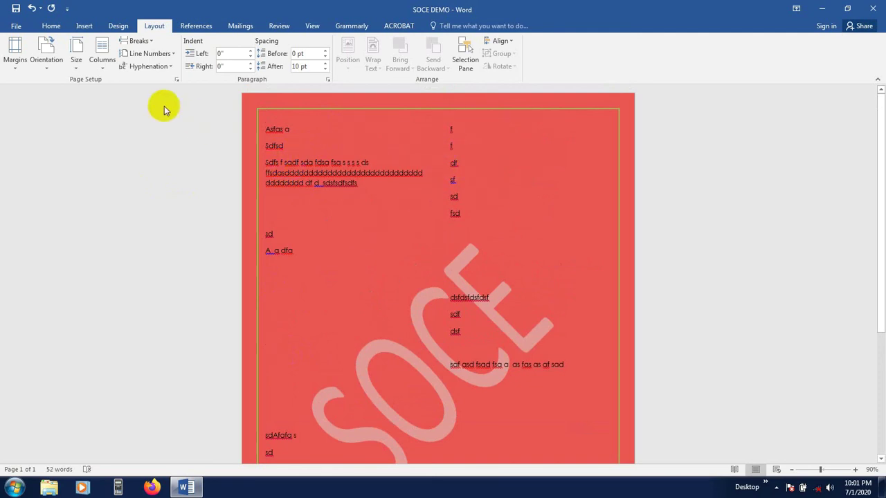
# Reflow the page text into three columns and review the layout
pyautogui.click(104, 66)
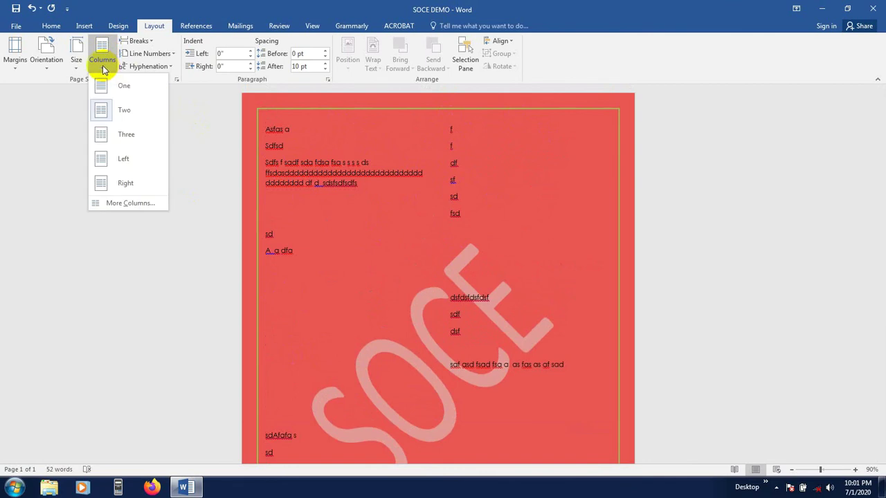
pyautogui.click(121, 134)
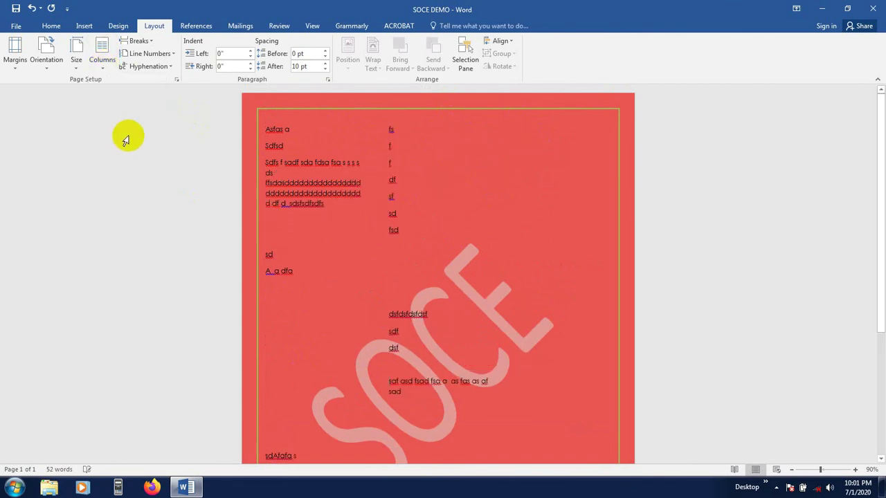
pyautogui.scroll(-3, 375, 237)
pyautogui.scroll(-3, 421, 409)
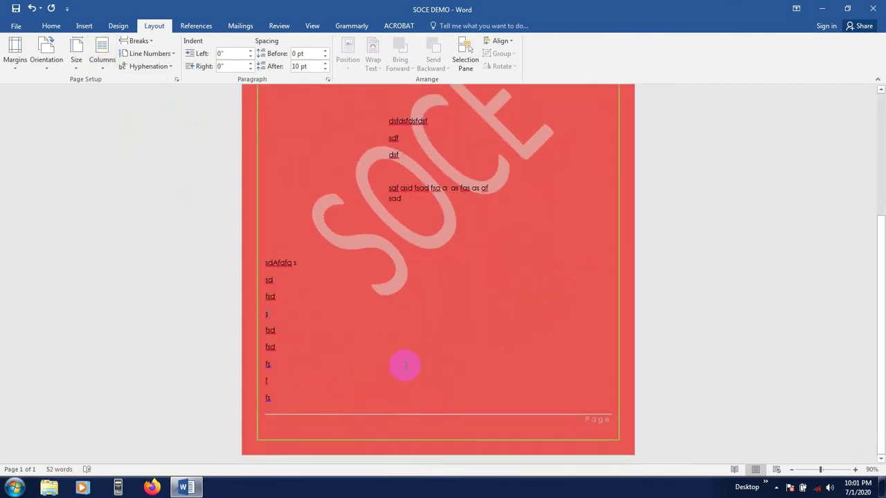
pyautogui.scroll(3, 407, 368)
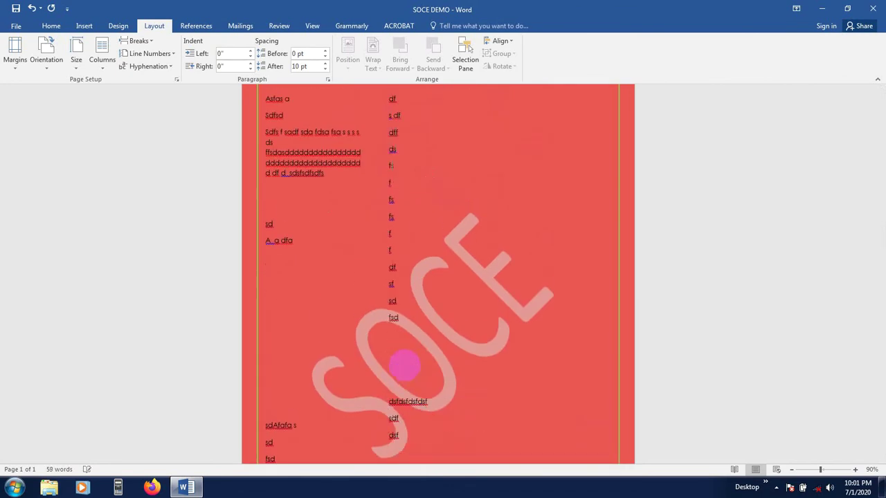
pyautogui.scroll(1, 559, 425)
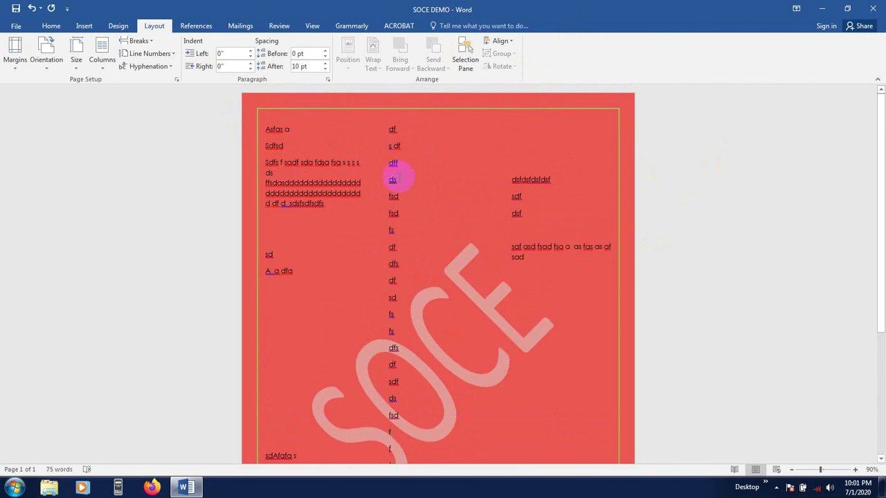
pyautogui.click(152, 41)
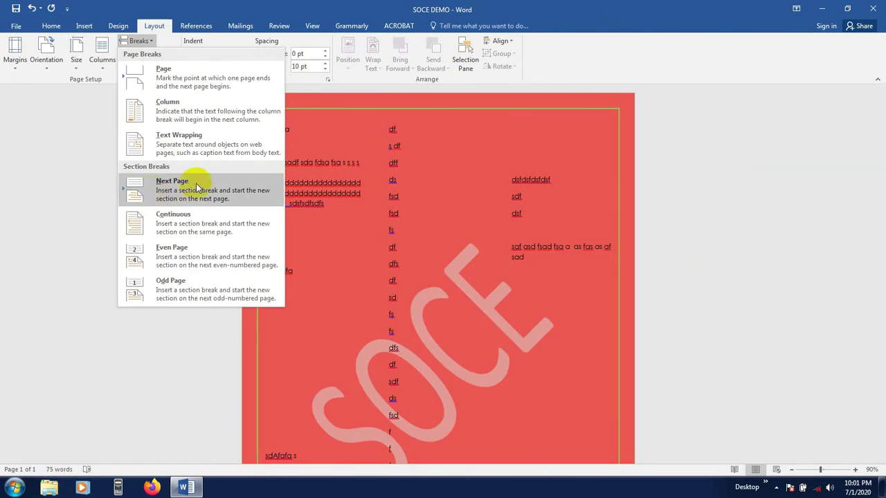
pyautogui.click(447, 285)
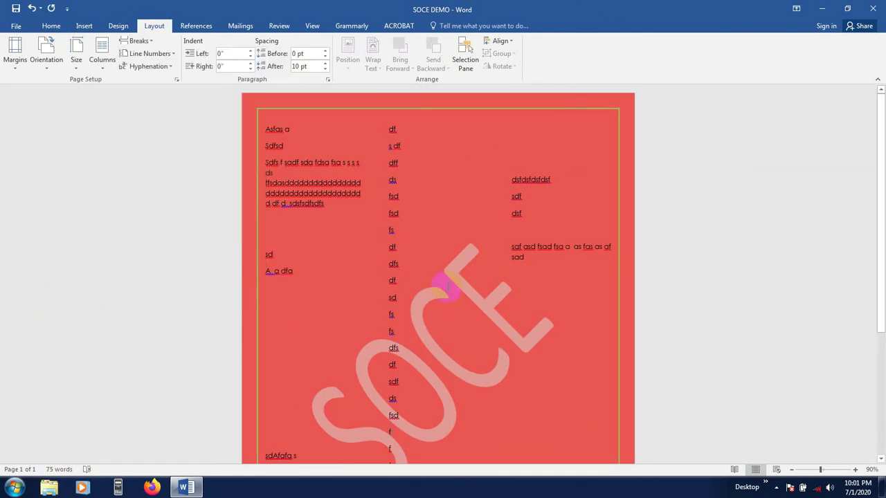
pyautogui.scroll(-5, 415, 285)
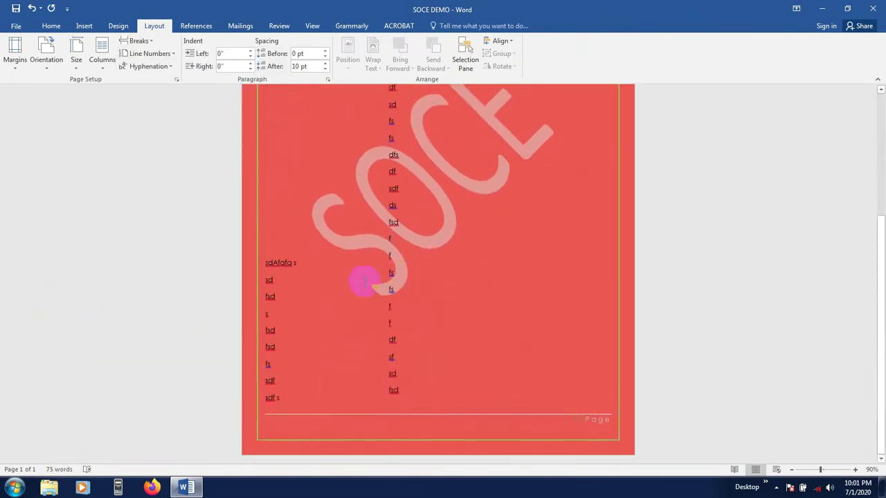
pyautogui.scroll(5, 363, 282)
pyautogui.scroll(-5, 362, 286)
pyautogui.scroll(1, 346, 356)
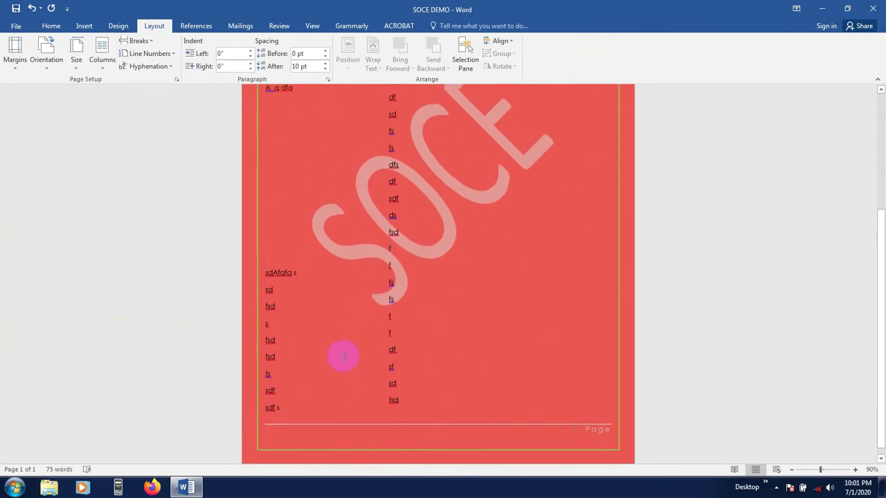
pyautogui.scroll(5, 344, 356)
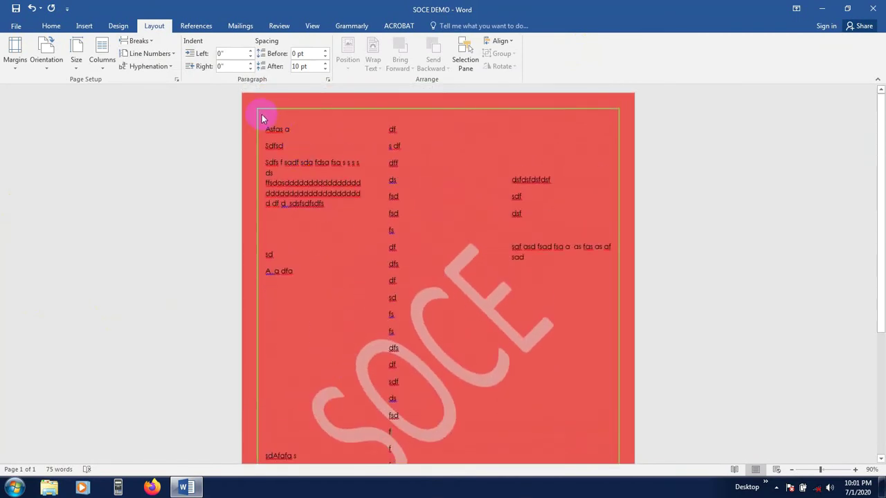
pyautogui.click(286, 128)
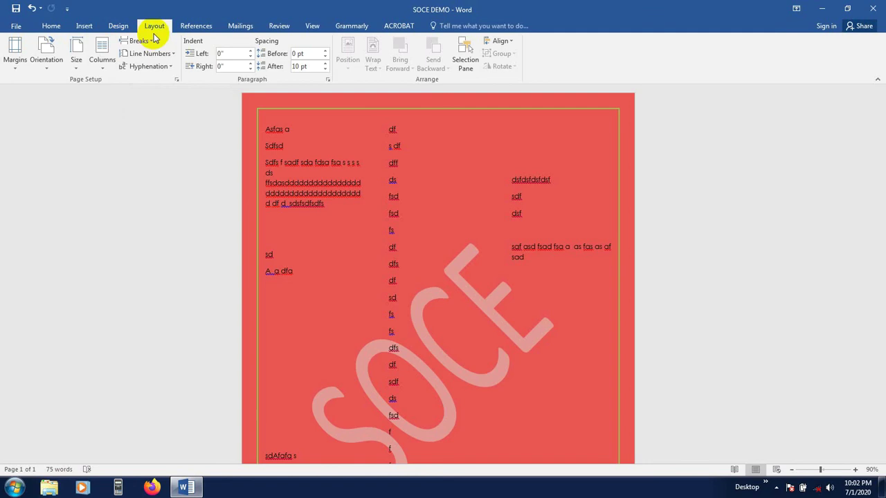
pyautogui.scroll(-1, 293, 138)
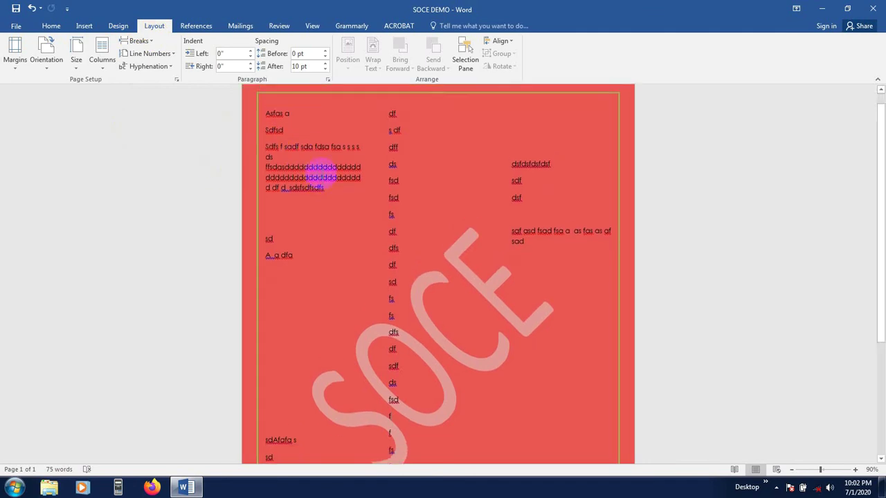
pyautogui.scroll(1, 315, 172)
pyautogui.scroll(-4, 322, 242)
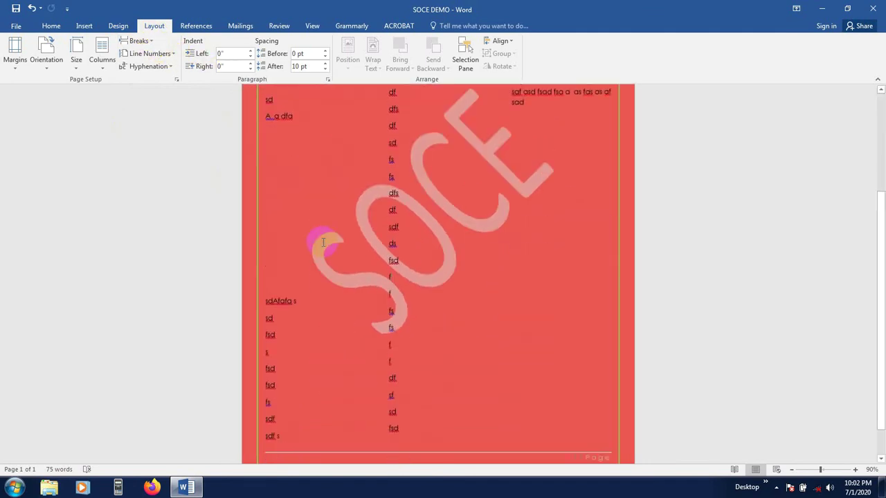
pyautogui.scroll(-1, 322, 242)
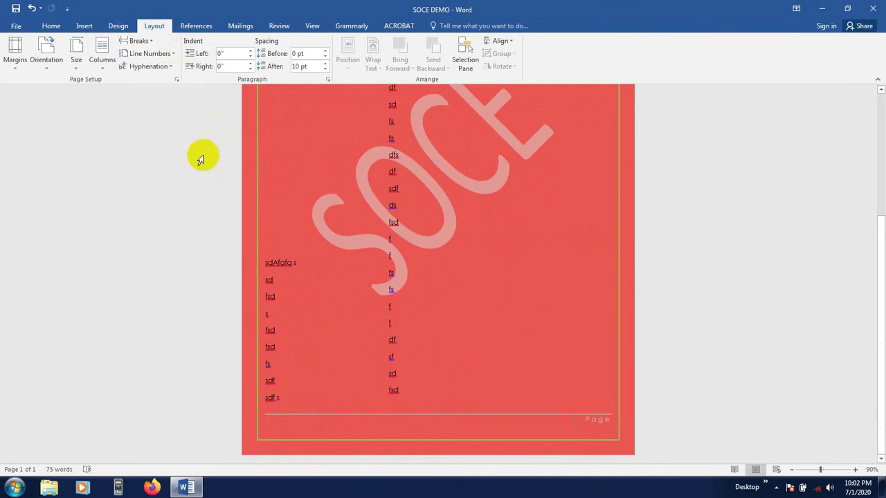
pyautogui.click(152, 40)
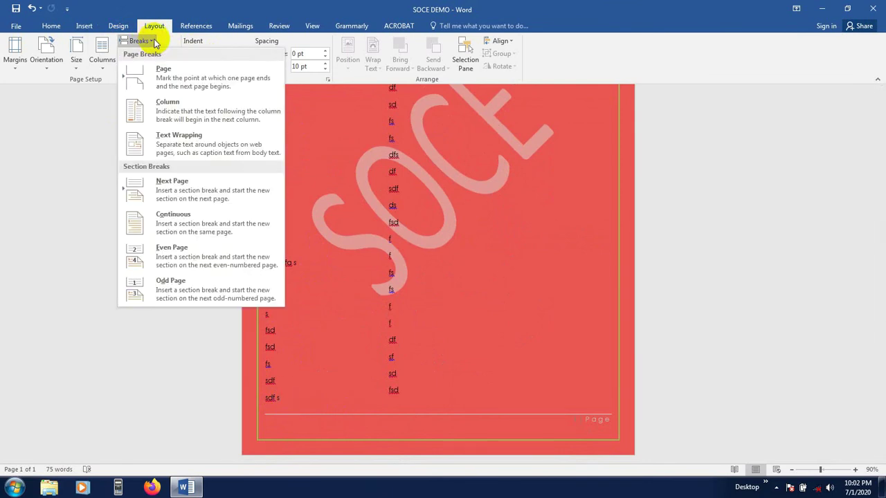
pyautogui.click(164, 72)
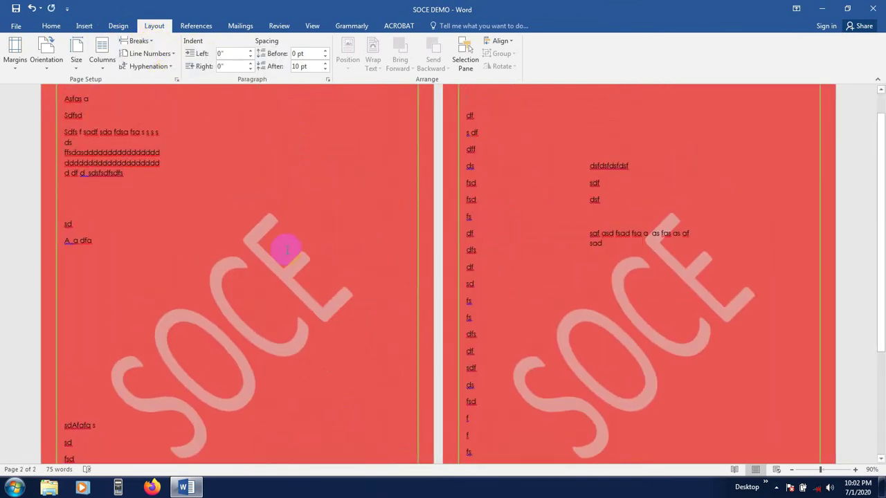
pyautogui.scroll(-5, 271, 269)
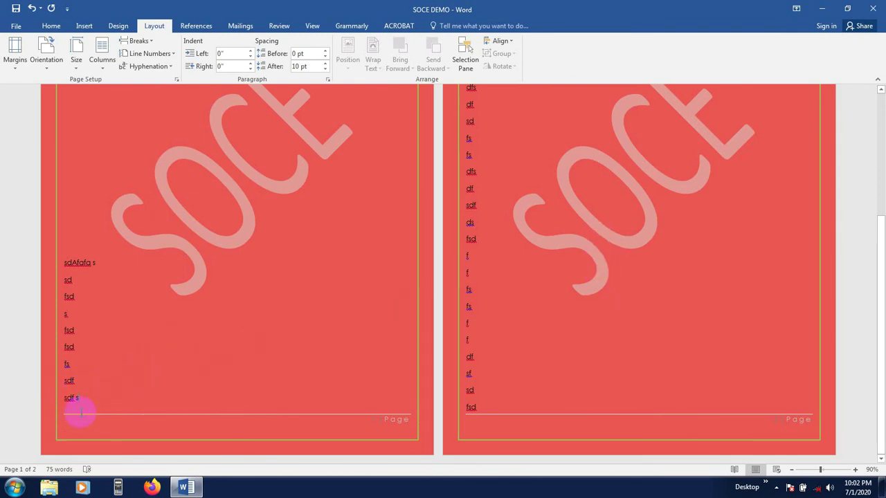
pyautogui.scroll(4, 251, 329)
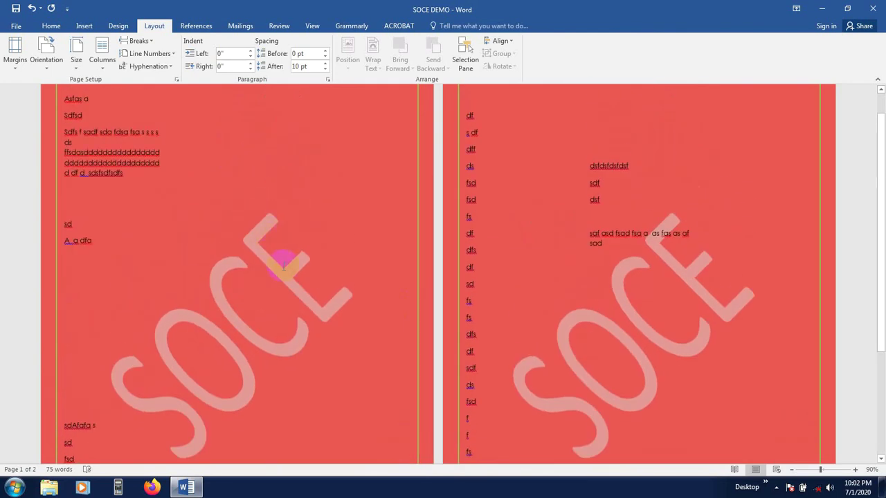
pyautogui.scroll(1, 284, 267)
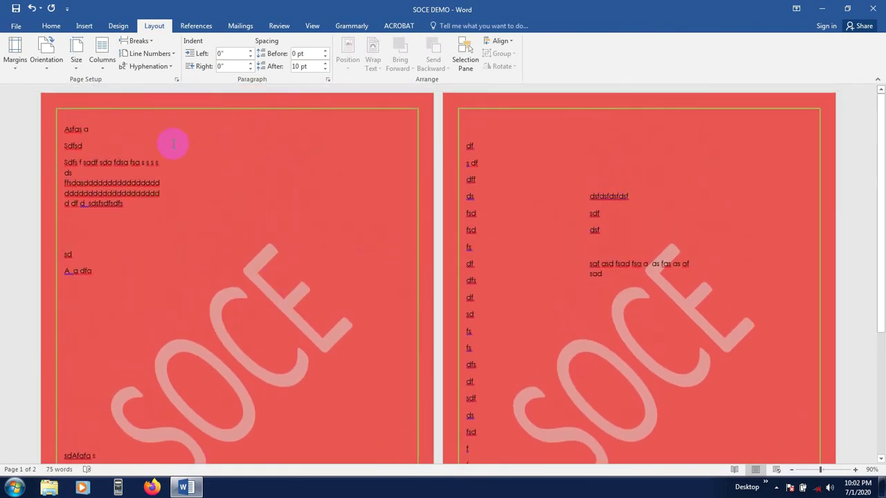
pyautogui.hotkey('ctrl', 'z')
pyautogui.scroll(-3, 273, 225)
pyautogui.scroll(3, 387, 296)
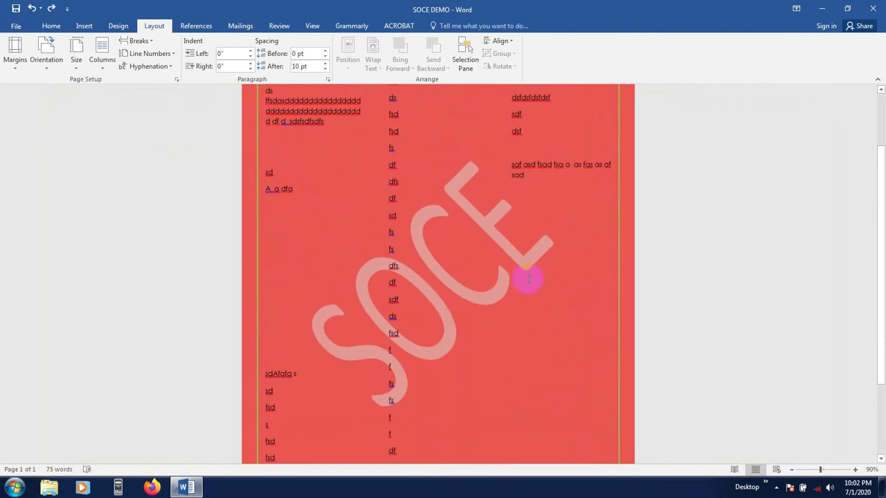
pyautogui.scroll(2, 528, 279)
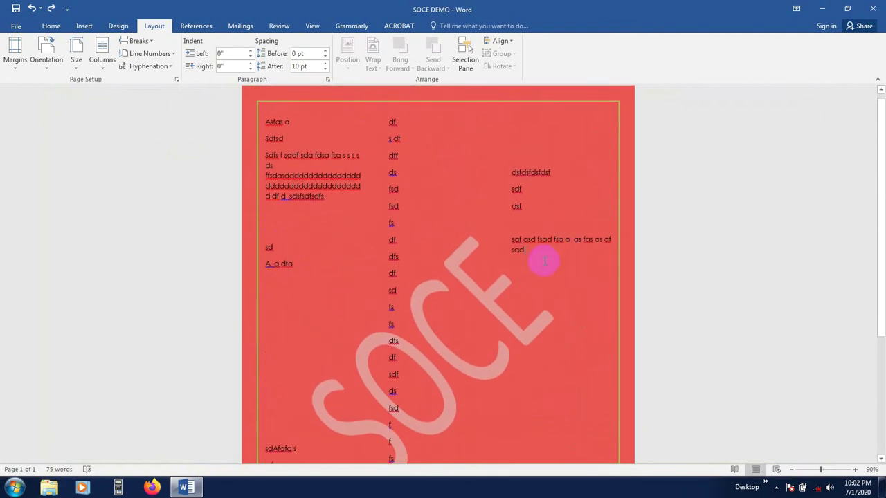
# Insert a page break to add a blank second page
pyautogui.click(142, 41)
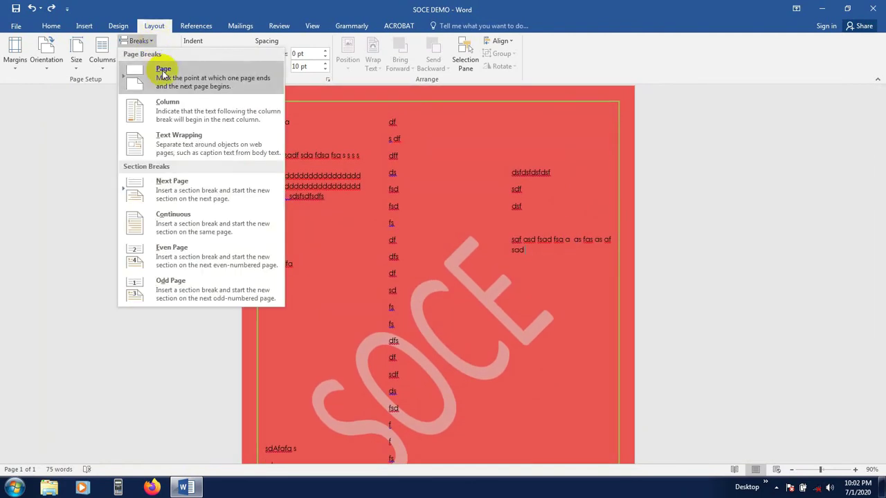
pyautogui.click(163, 72)
pyautogui.scroll(-3, 465, 297)
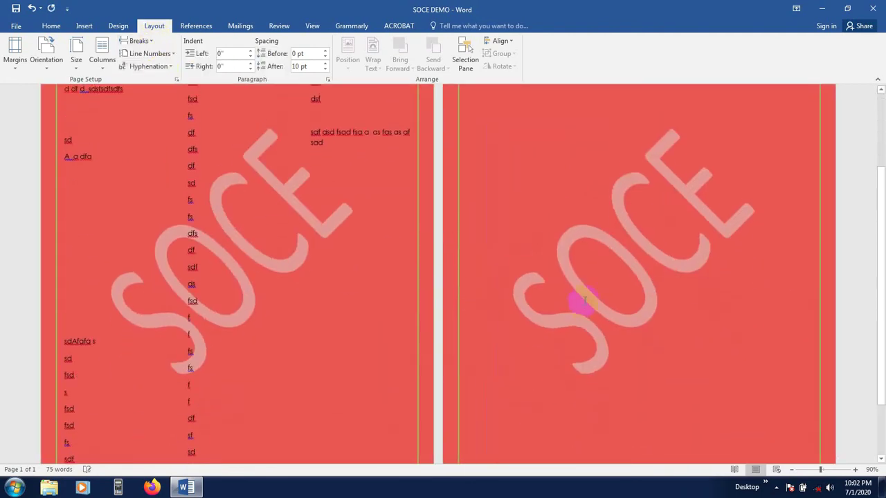
pyautogui.scroll(3, 577, 300)
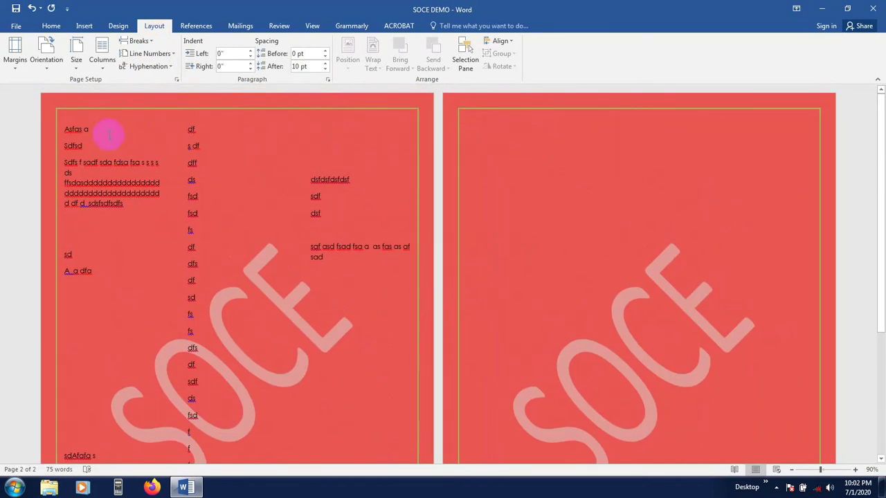
pyautogui.scroll(-3, 316, 297)
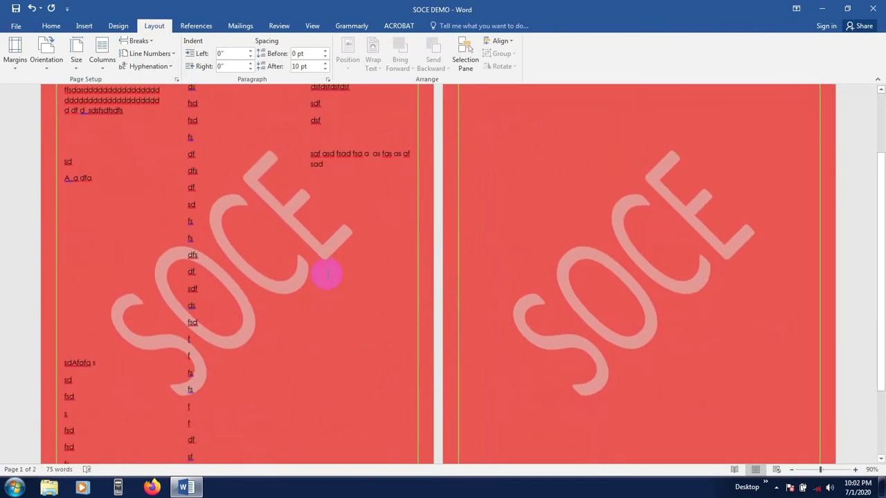
pyautogui.scroll(-2, 326, 277)
pyautogui.scroll(-1, 316, 259)
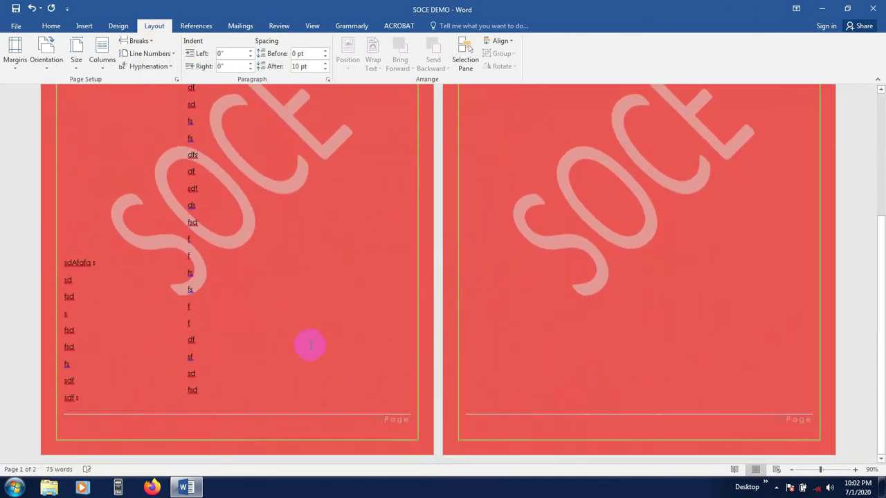
pyautogui.scroll(6, 333, 317)
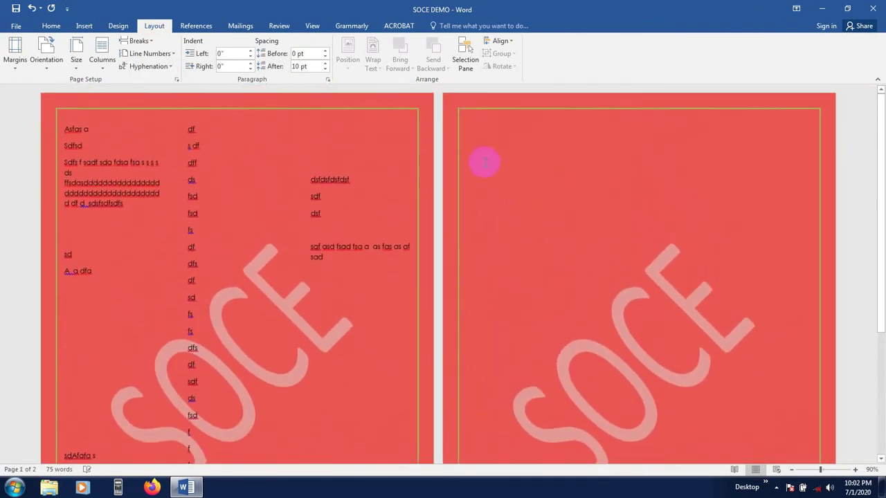
# Type 'fasfsafa a asfa' at the top of page 2 and 'sdfas' after a short line
pyautogui.click(468, 126)
pyautogui.write('fasfsa')
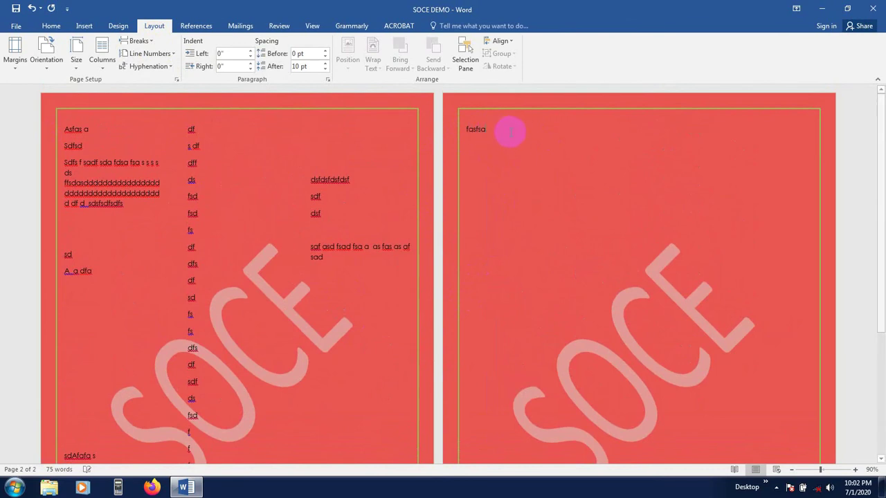
pyautogui.write('fa a asfa')
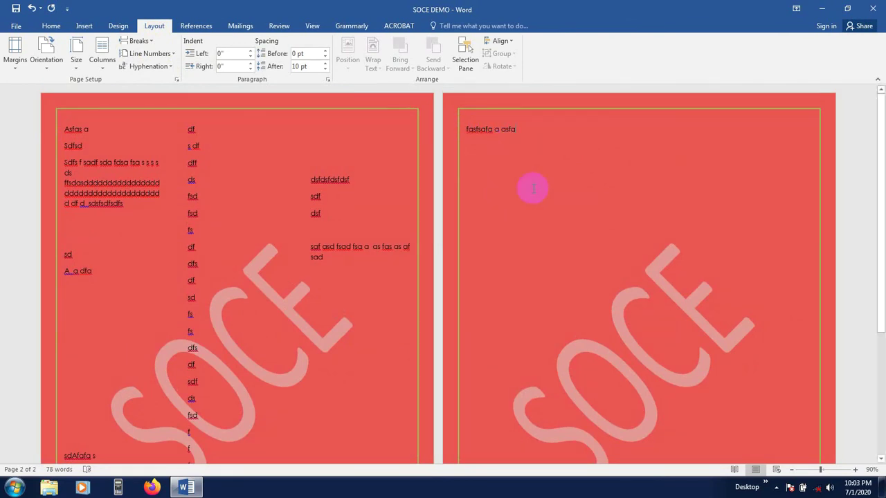
pyautogui.scroll(-6, 557, 207)
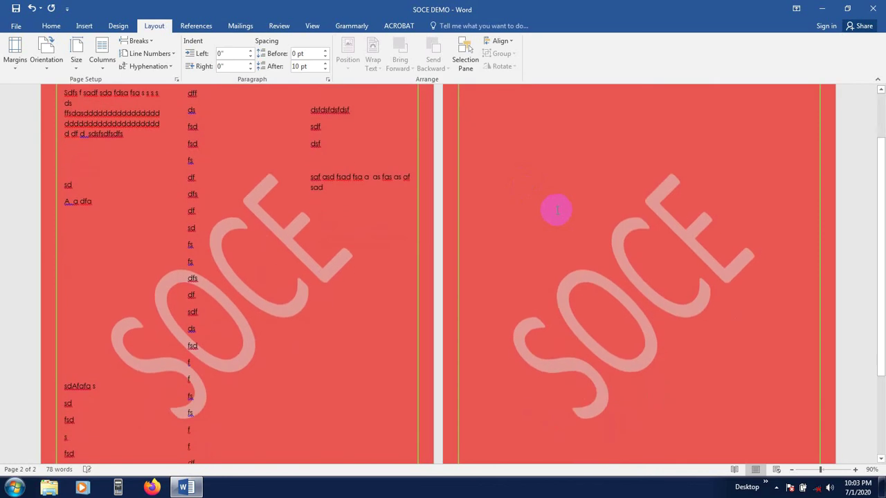
pyautogui.click(312, 377)
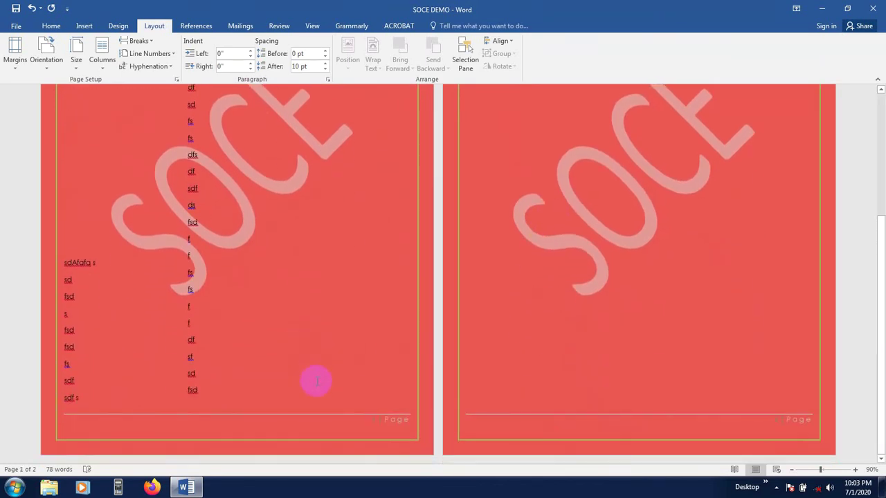
pyautogui.write('sdfas')
pyautogui.scroll(5, 340, 158)
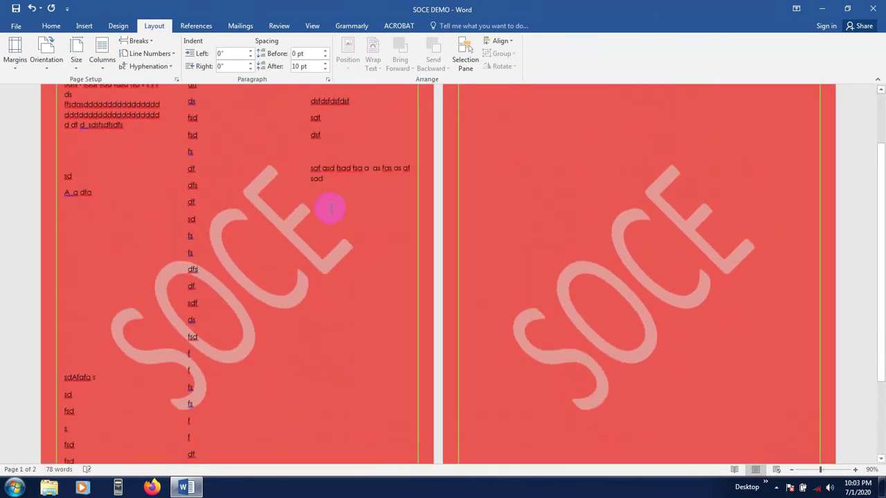
pyautogui.click(553, 123)
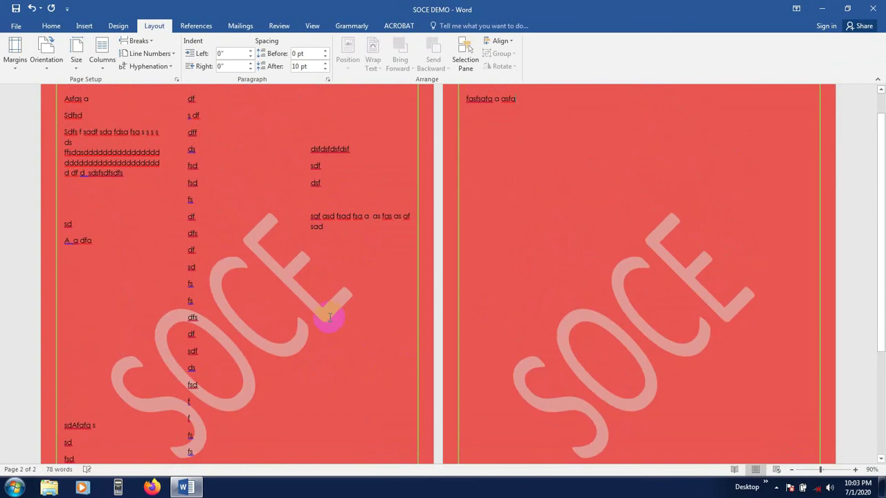
# Select the start of the saf asd paragraph on page 2 to place a break there
pyautogui.scroll(1, 330, 304)
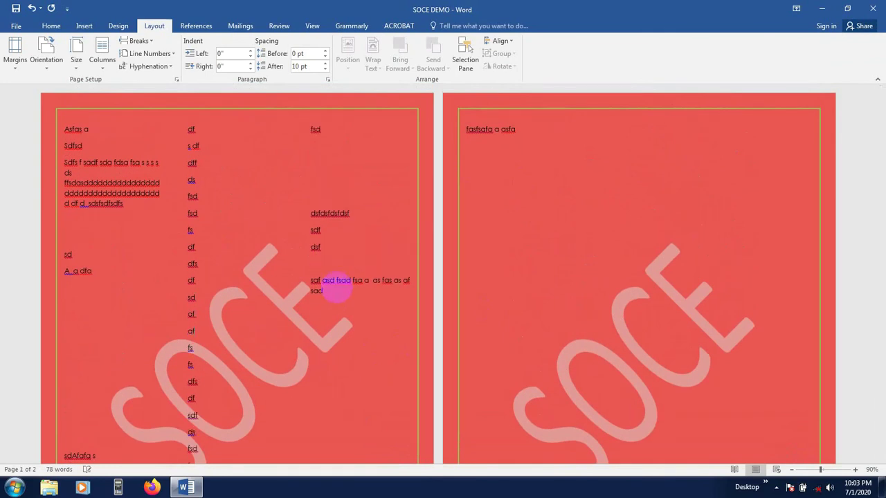
pyautogui.scroll(-4, 336, 290)
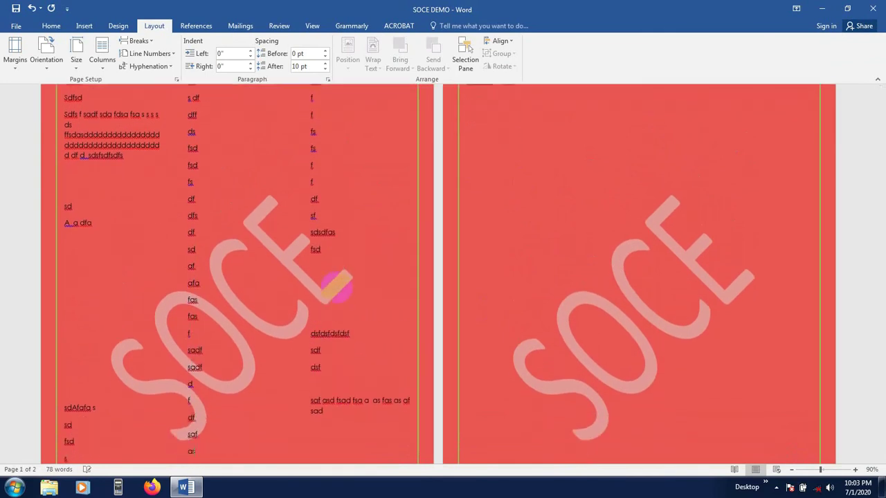
pyautogui.scroll(3, 336, 287)
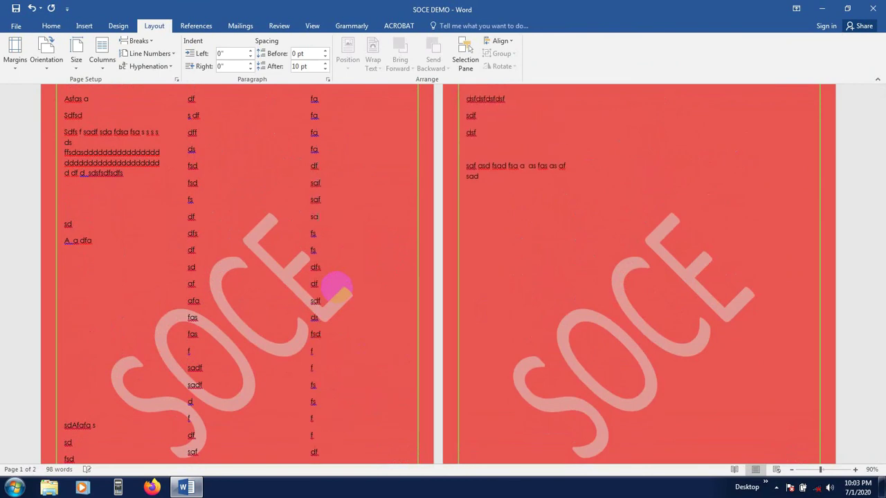
pyautogui.scroll(1, 336, 290)
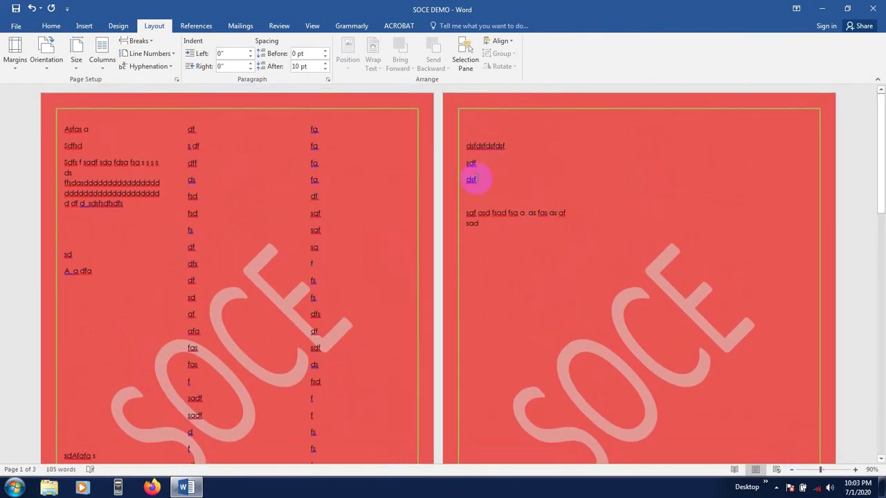
pyautogui.moveTo(466, 212); pyautogui.dragTo(490, 214)
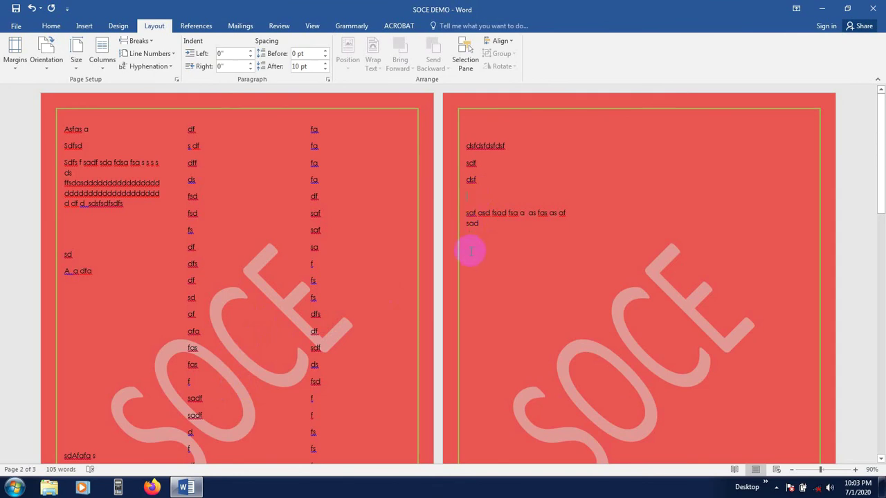
pyautogui.click(141, 40)
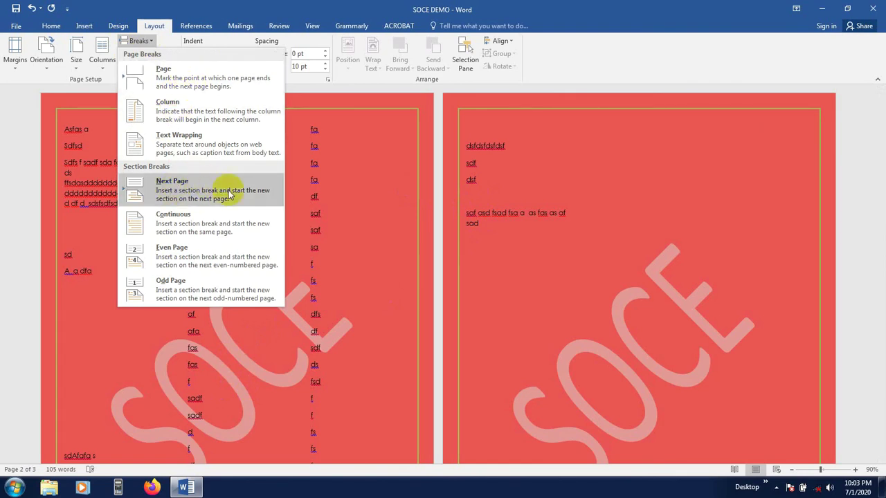
# Insert a Next Page section break before the saf asd paragraph
pyautogui.click(184, 189)
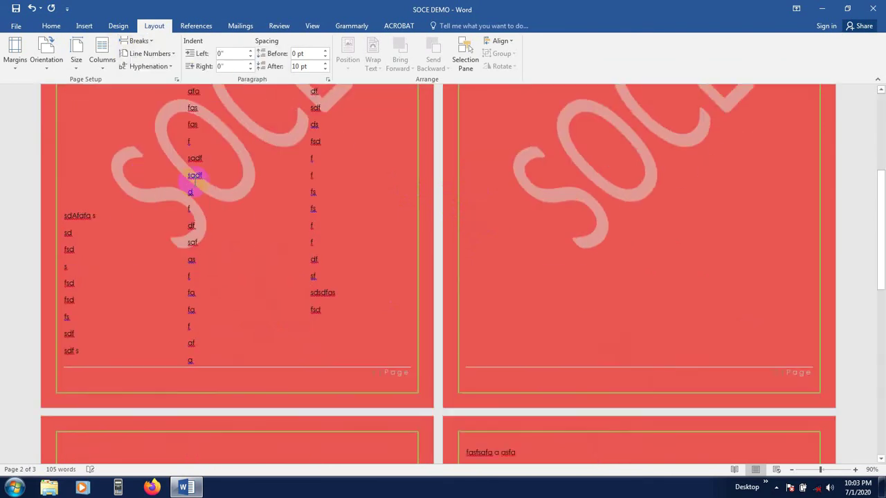
pyautogui.scroll(-2, 391, 289)
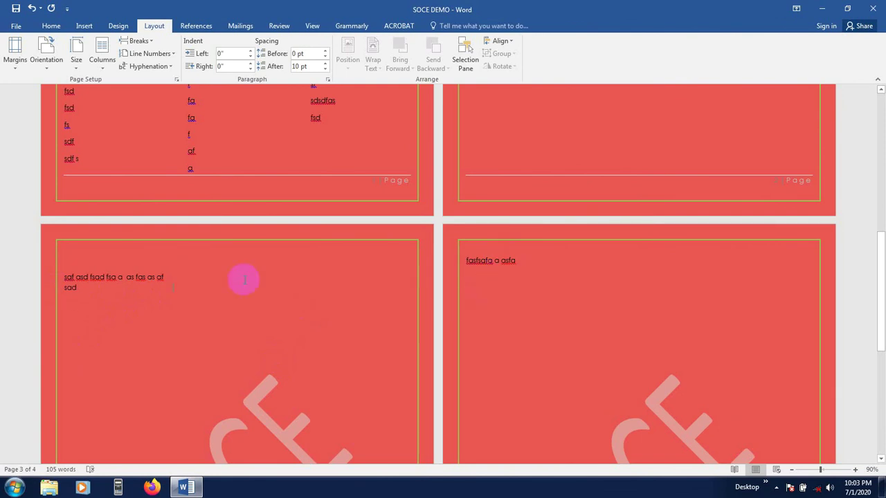
pyautogui.click(430, 332)
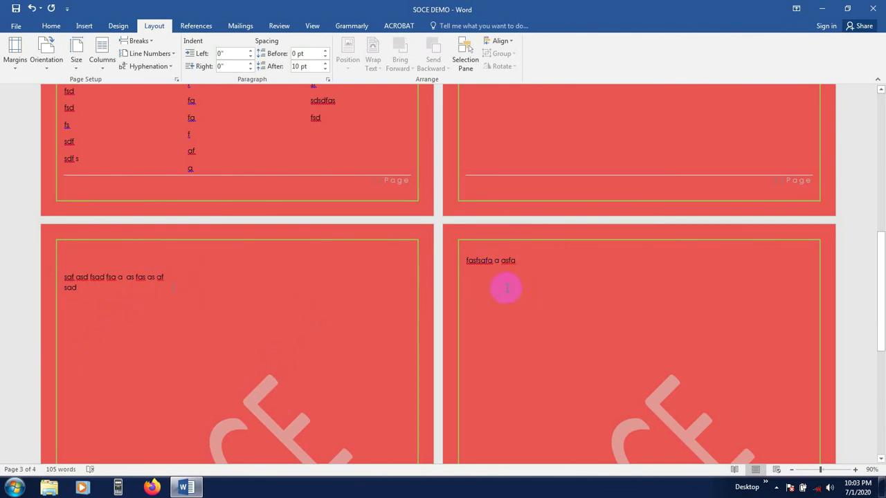
pyautogui.scroll(-6, 189, 300)
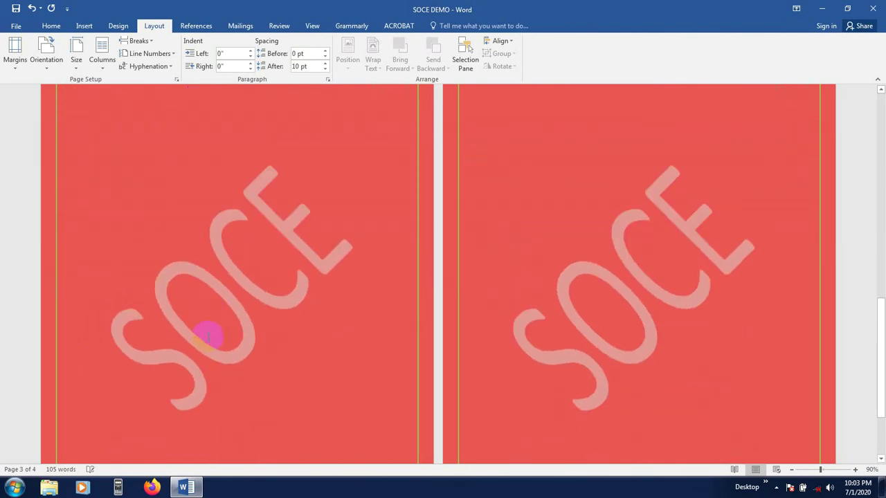
pyautogui.scroll(3, 208, 337)
pyautogui.click(84, 25)
pyautogui.click(147, 65)
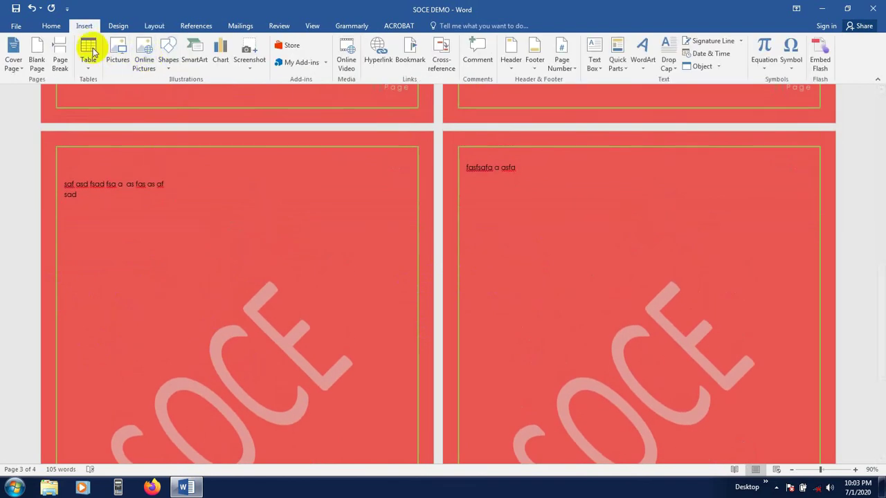
pyautogui.click(141, 26)
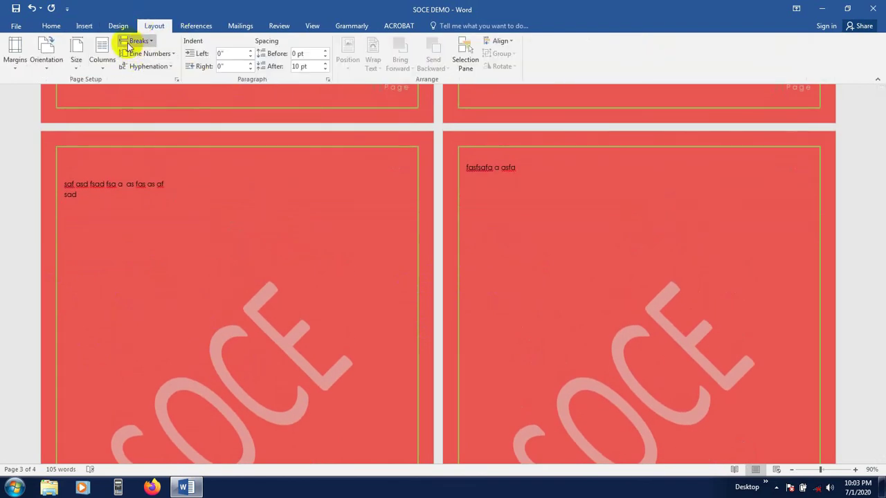
pyautogui.click(294, 189)
pyautogui.scroll(2, 294, 188)
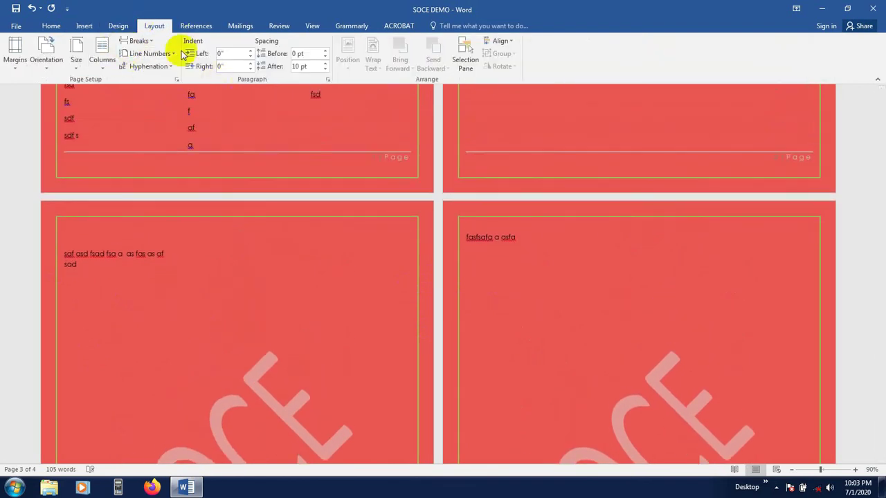
# Raise the saf asd paragraph's left indent, then reset it to 0"
pyautogui.click(108, 270)
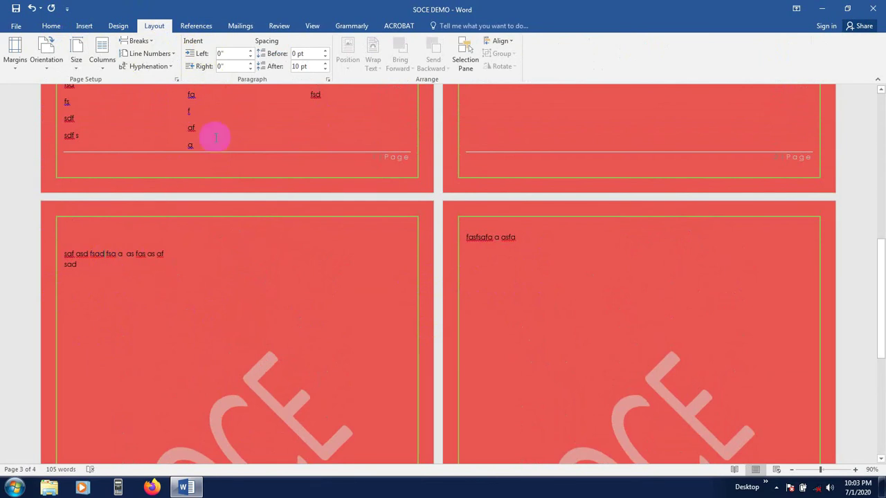
pyautogui.click(251, 50)
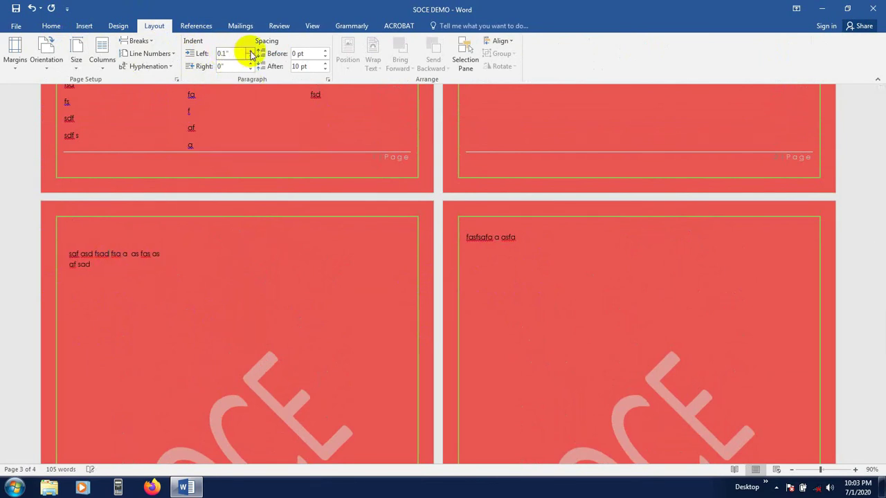
pyautogui.click(251, 52)
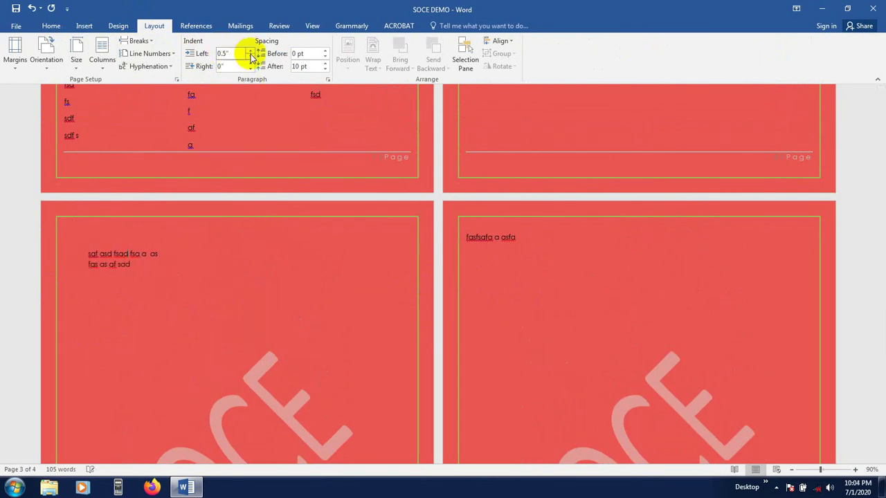
pyautogui.click(250, 56)
pyautogui.click(250, 57)
pyautogui.click(250, 56)
pyautogui.click(250, 56)
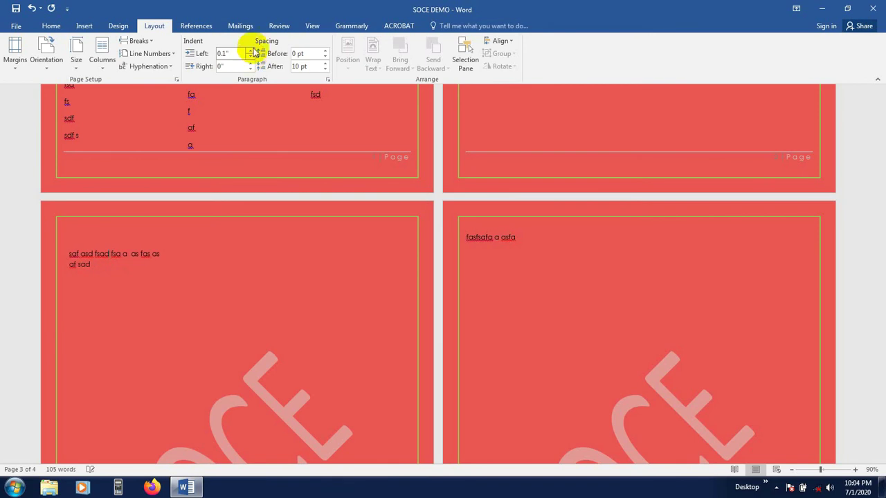
pyautogui.click(251, 56)
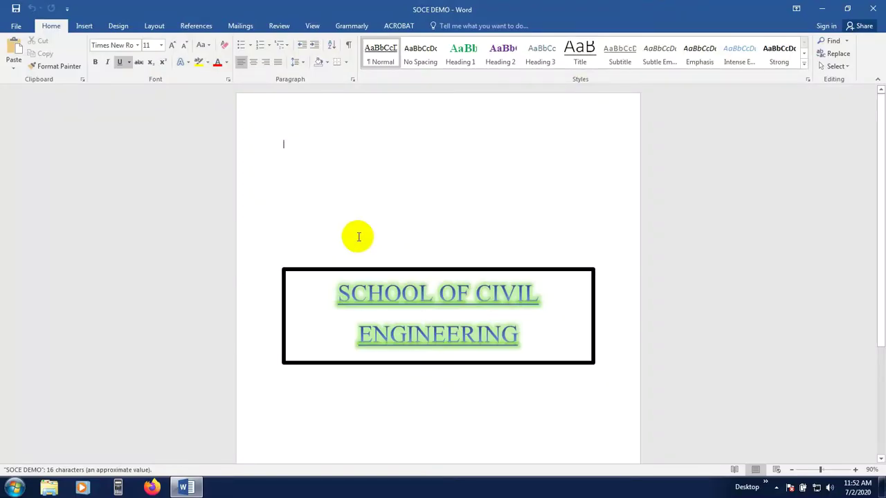
# Select everything, including the boxed SCHOOL OF CIVIL ENGINEERING WordArt title, and delete it
pyautogui.hotkey('ctrl', 'End')
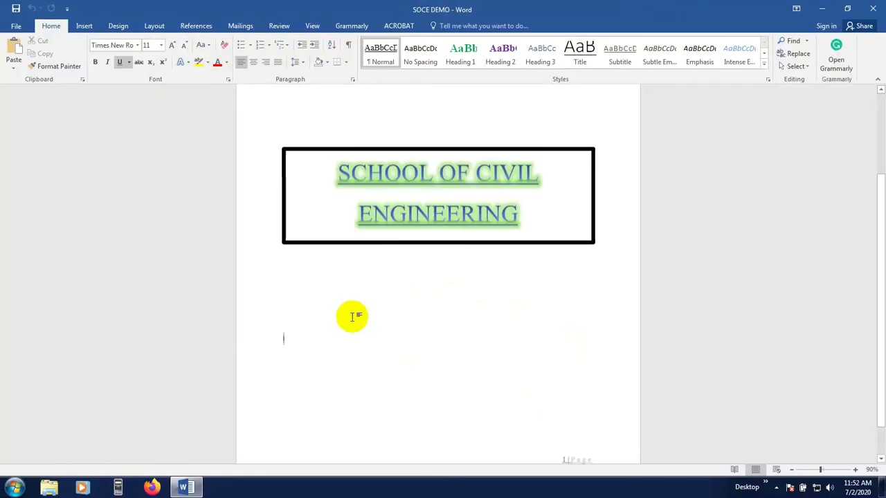
pyautogui.scroll(-1, 352, 316)
pyautogui.scroll(3, 326, 283)
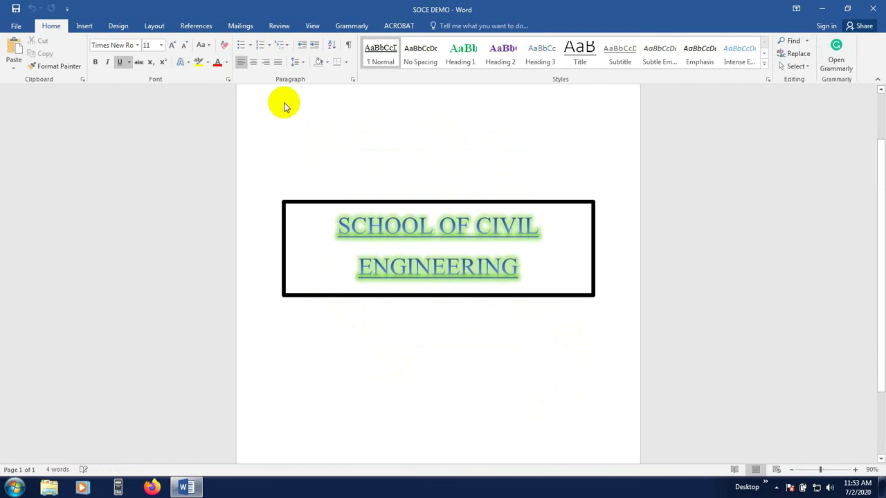
pyautogui.click(187, 28)
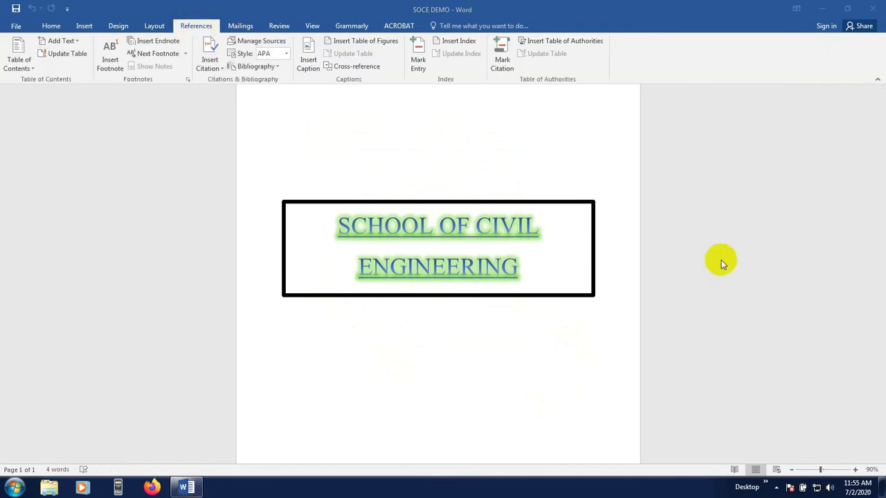
pyautogui.click(717, 258)
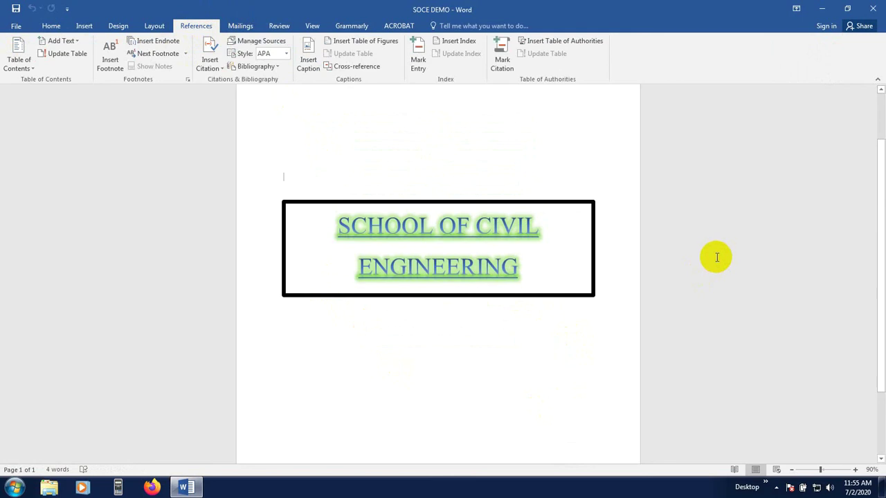
pyautogui.scroll(2, 286, 231)
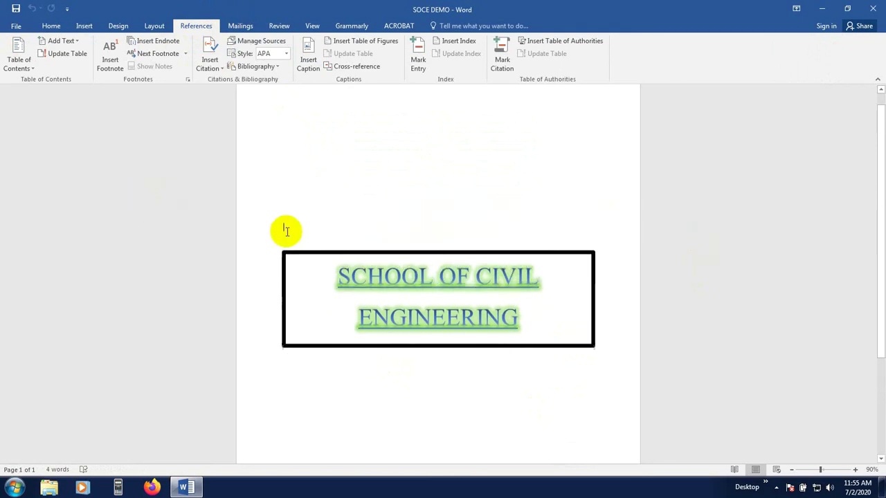
pyautogui.scroll(-4, 263, 233)
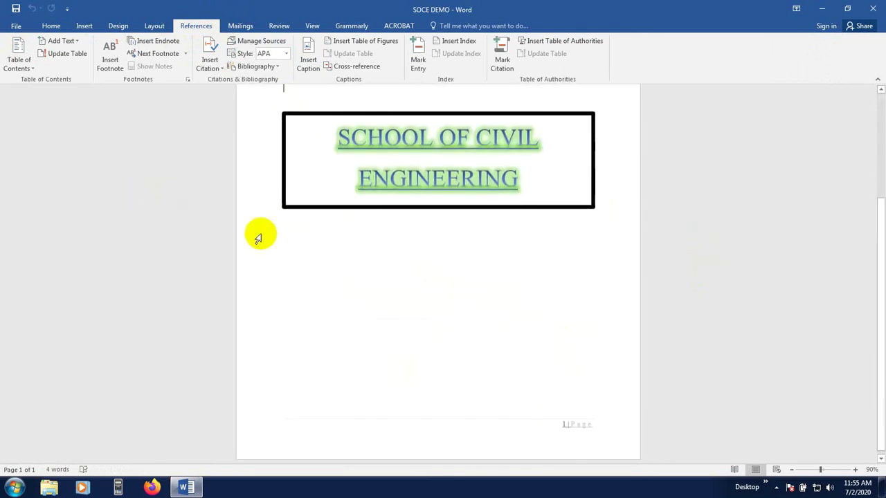
pyautogui.scroll(4, 263, 207)
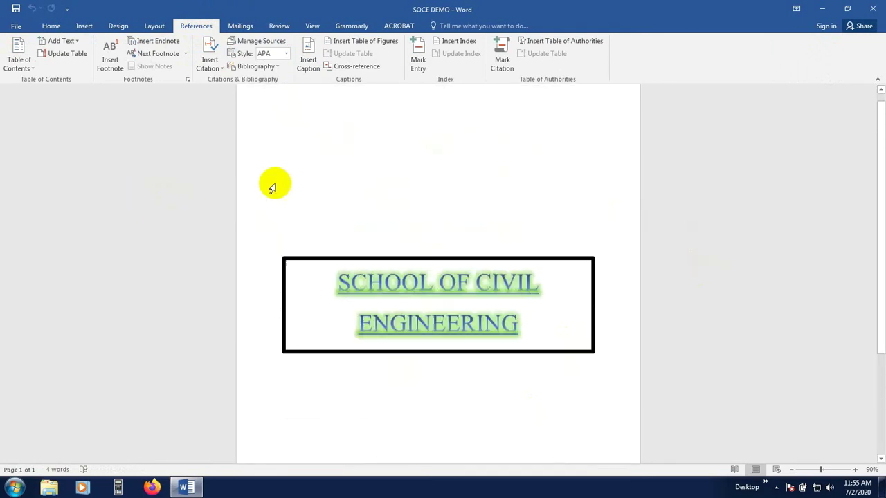
pyautogui.click(288, 235)
pyautogui.hotkey('ctrl', 'a')
pyautogui.press('Delete')
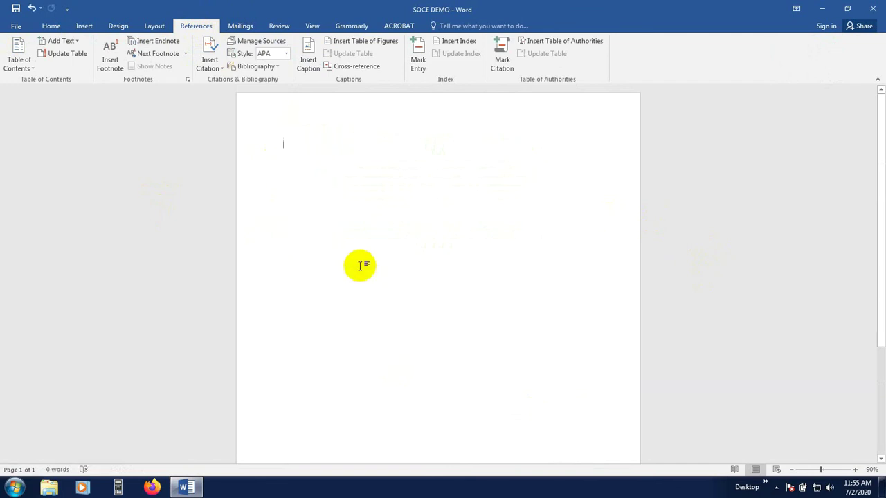
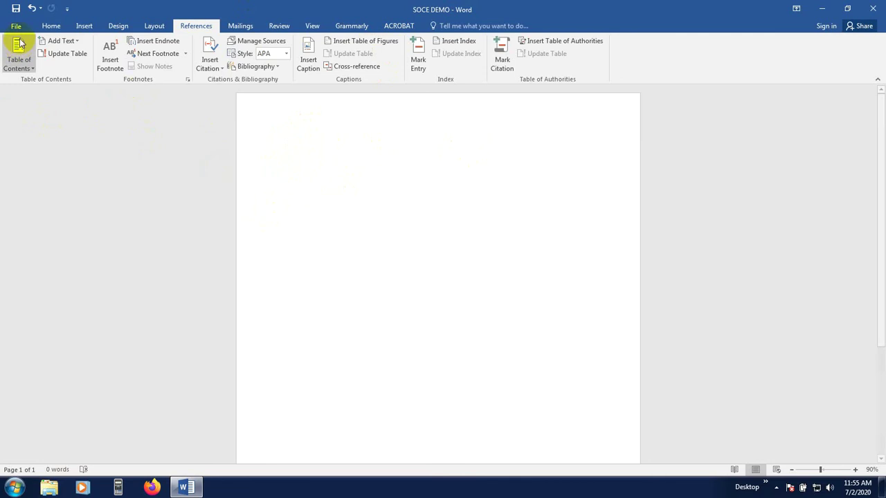
# Add Heading 1 'sadfsa sad as sa', numbered with the 1 / 1.1 / 1.1.1 multilevel list
pyautogui.click(52, 26)
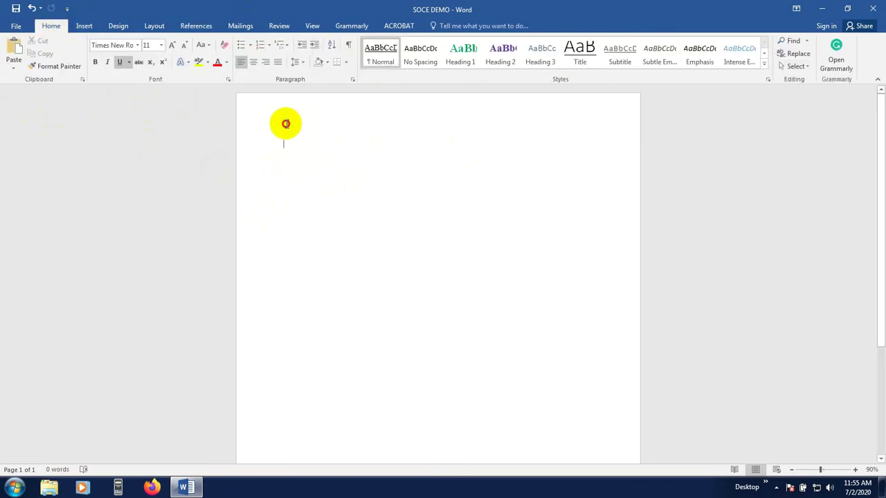
pyautogui.write('sdfa')
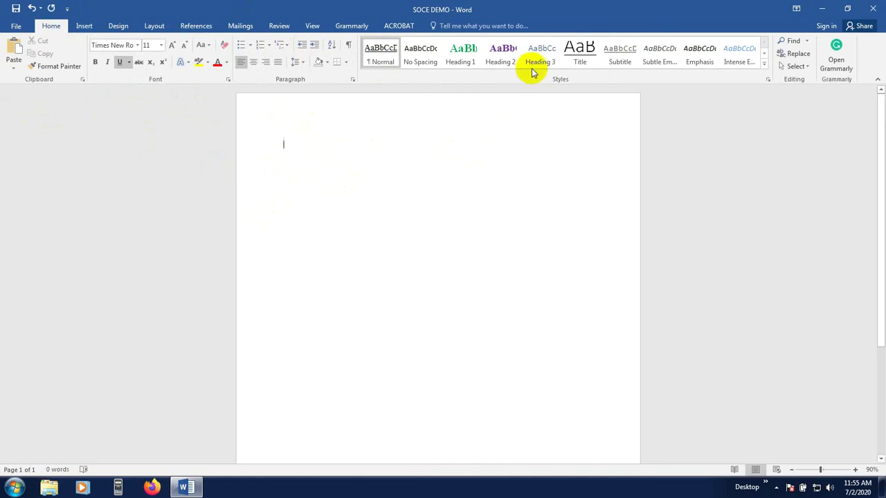
pyautogui.click(473, 50)
pyautogui.write('sadfsa sad as sa')
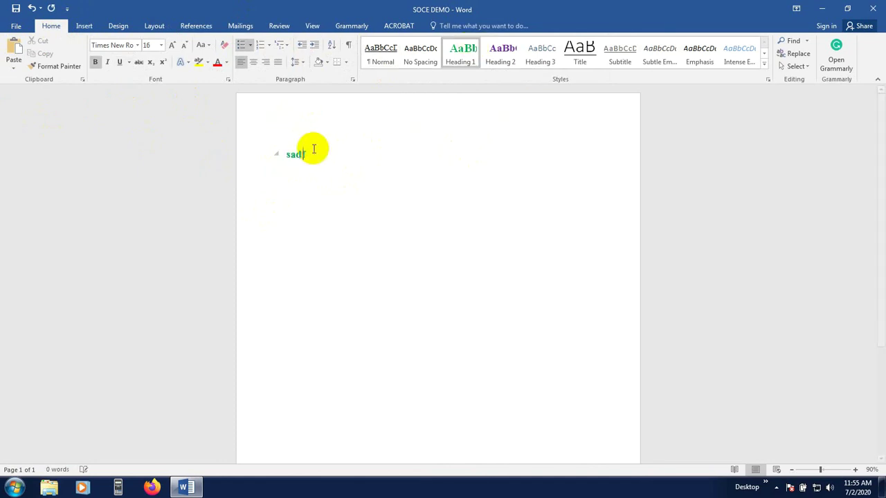
pyautogui.click(286, 46)
pyautogui.click(377, 195)
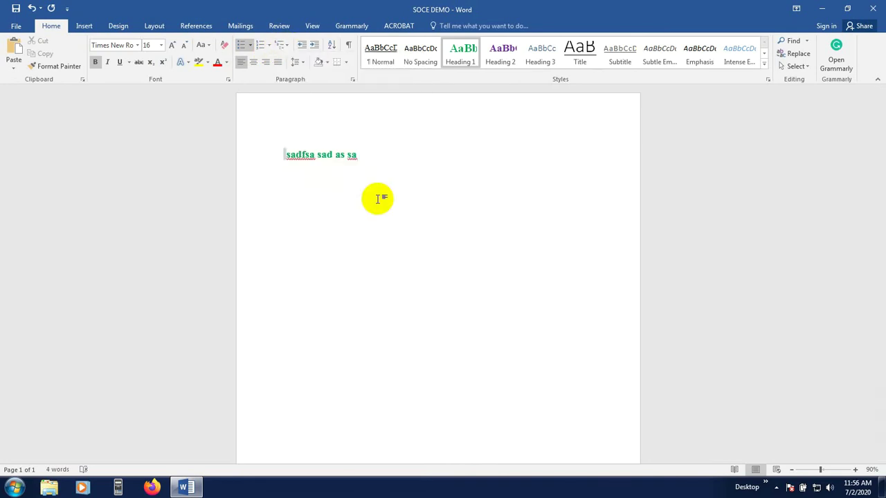
# Add heading 1.1 'sfda sfsa fsa fa sad a' and 1.1.1 'afsad fsa ds sa sa' with a body line
pyautogui.click(392, 151)
pyautogui.press('Return')
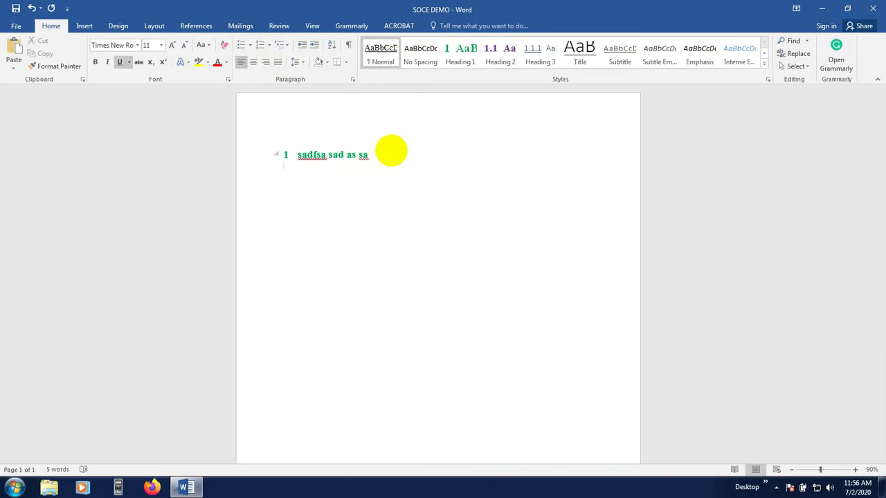
pyautogui.click(501, 55)
pyautogui.write('sfda')
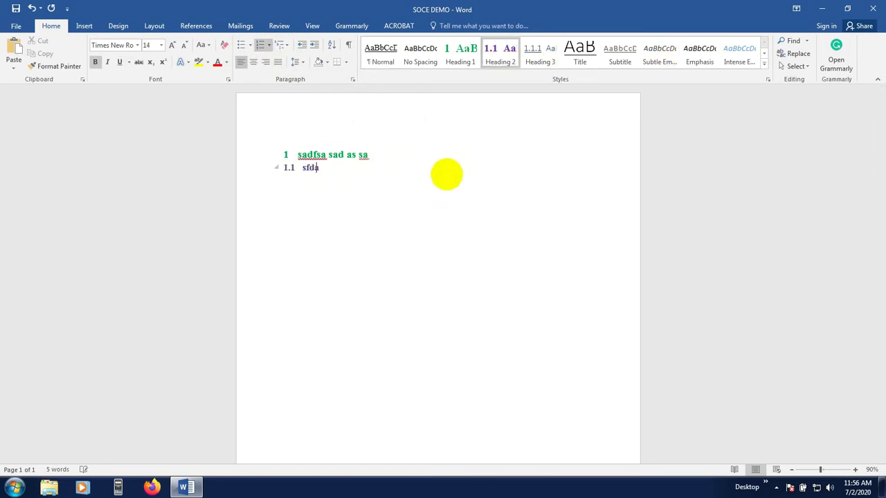
pyautogui.write(' sfsa fsa fa sad a')
pyautogui.press('Return')
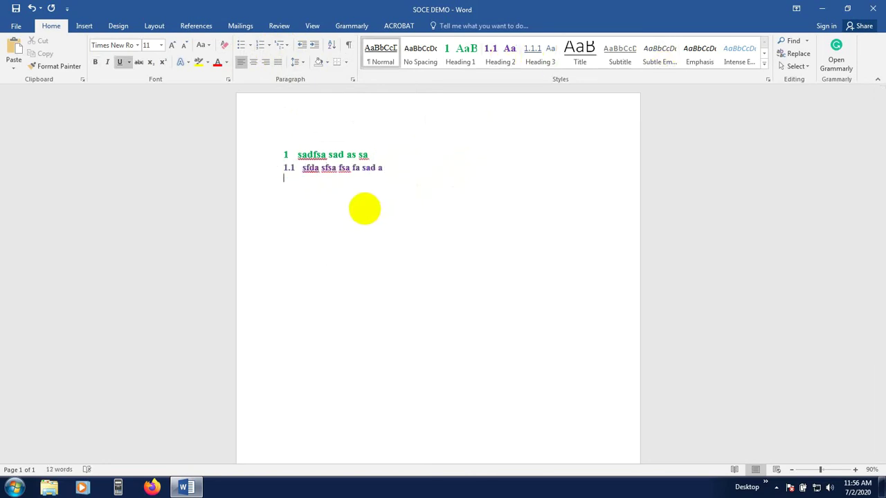
pyautogui.click(540, 55)
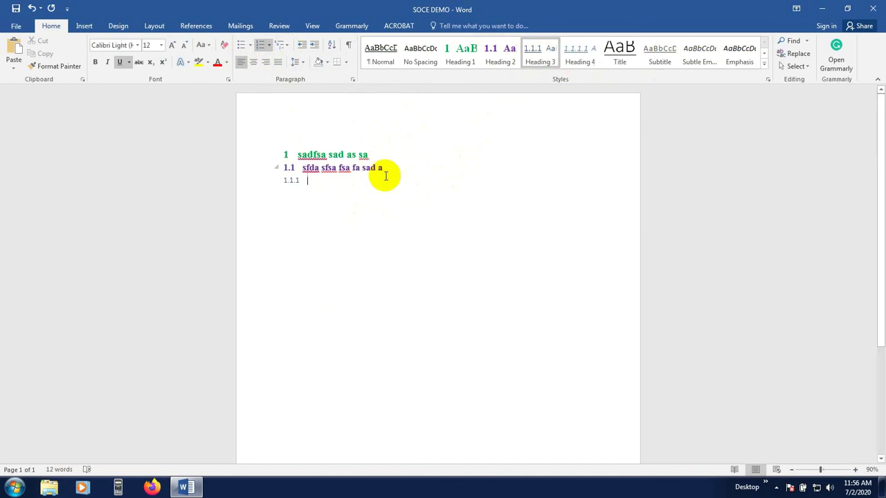
pyautogui.write('afsad fsa ds sa sa ads fsa')
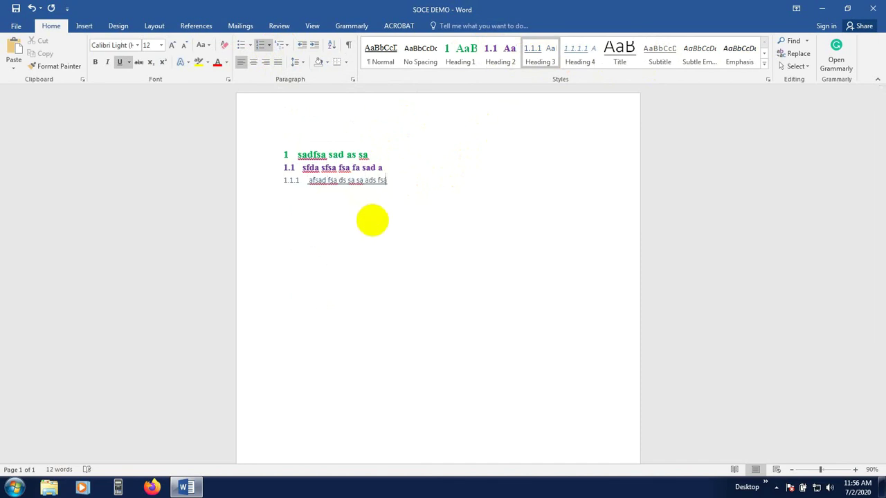
pyautogui.press('Return')
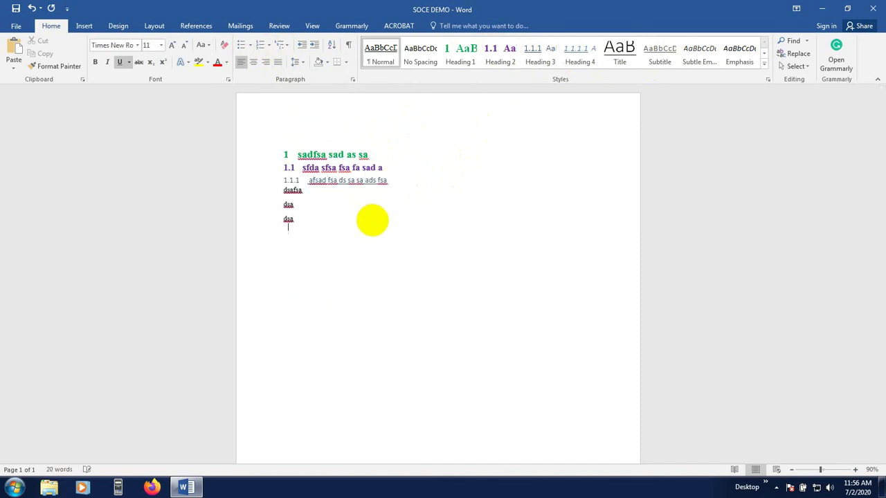
# Add section 2 'As dfa ads sad' with 2.1 'Daf af asf as', 2.1.1 and body text 'Ad fas fa sa sa fsa d sa'
pyautogui.press('Return')
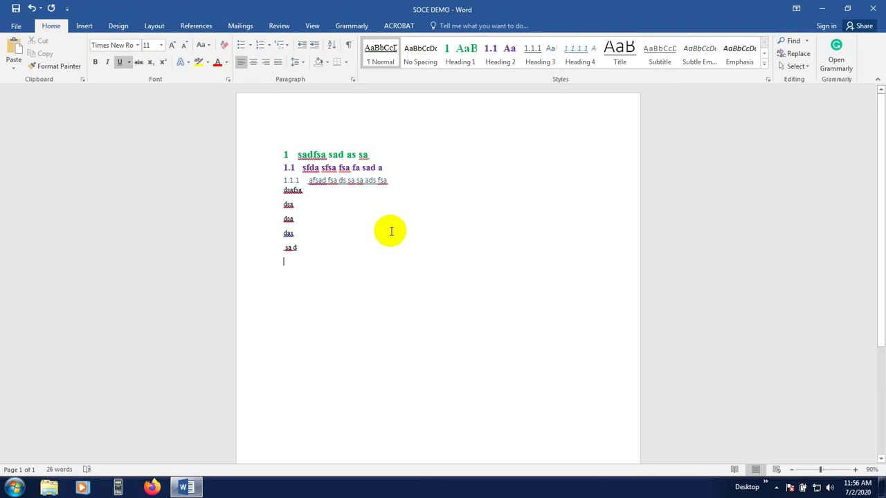
pyautogui.click(464, 58)
pyautogui.write('As dfa ads sad')
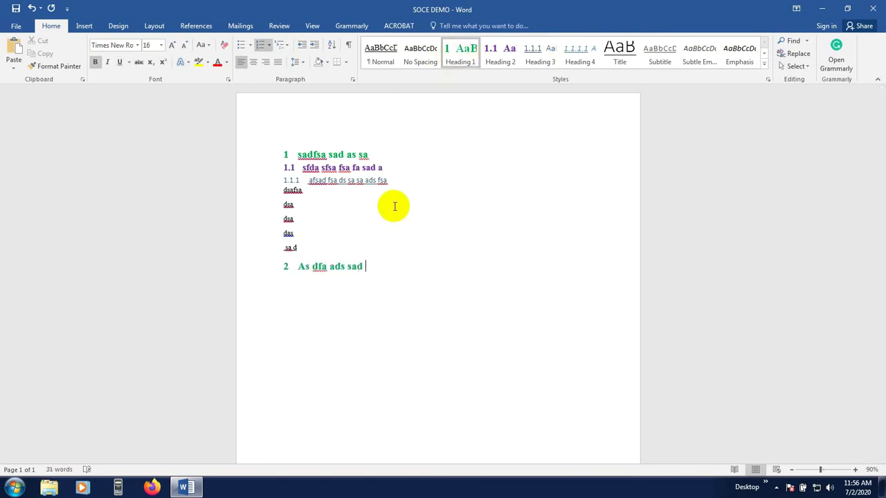
pyautogui.press('Return')
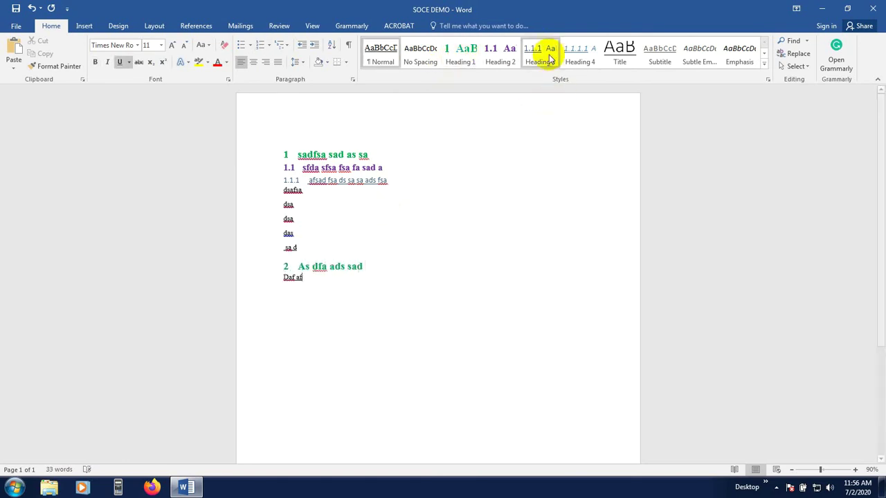
pyautogui.click(510, 55)
pyautogui.write('Daf af asf as')
pyautogui.press('Return')
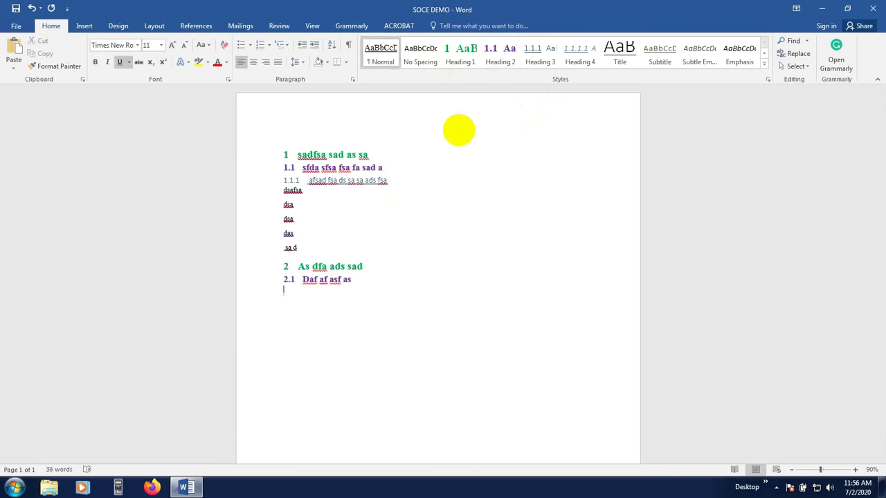
pyautogui.click(549, 51)
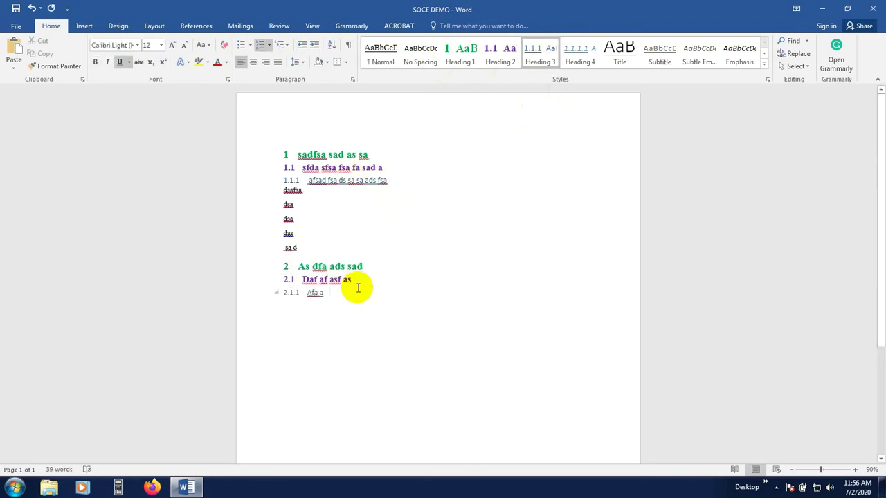
pyautogui.press('Return')
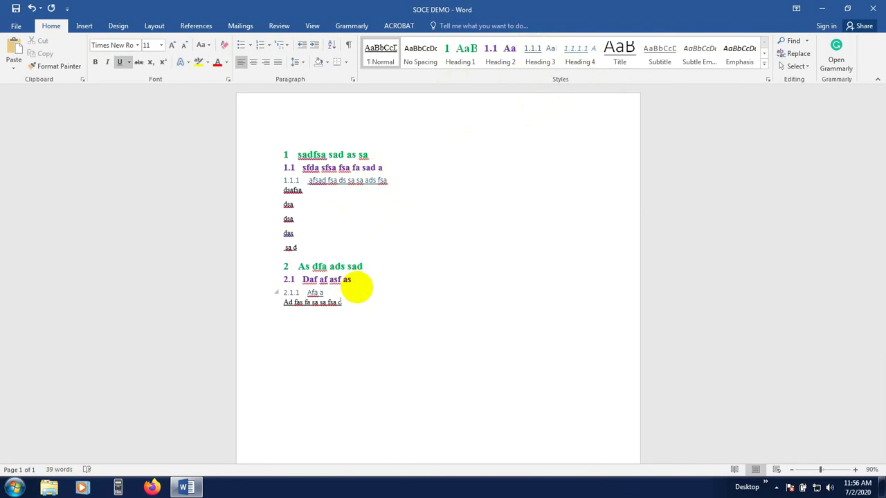
pyautogui.write('Ad fas fa sa sa fsa d sa')
pyautogui.scroll(-4, 402, 277)
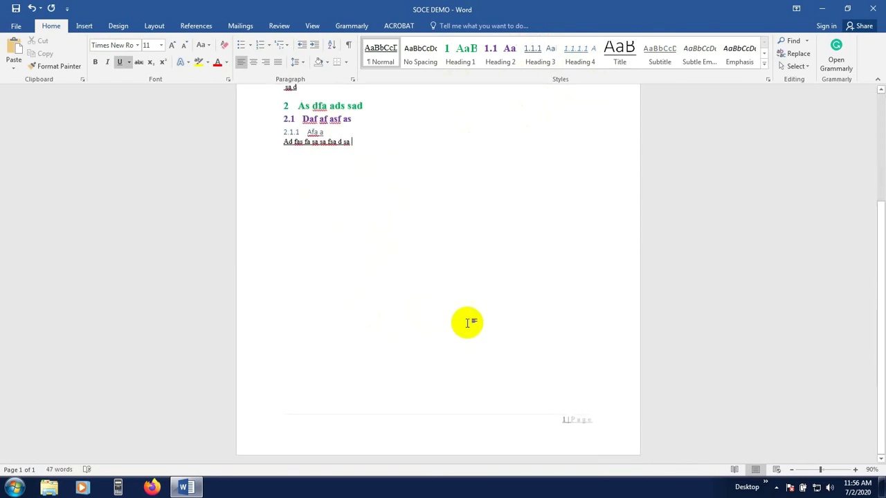
pyautogui.scroll(4, 415, 312)
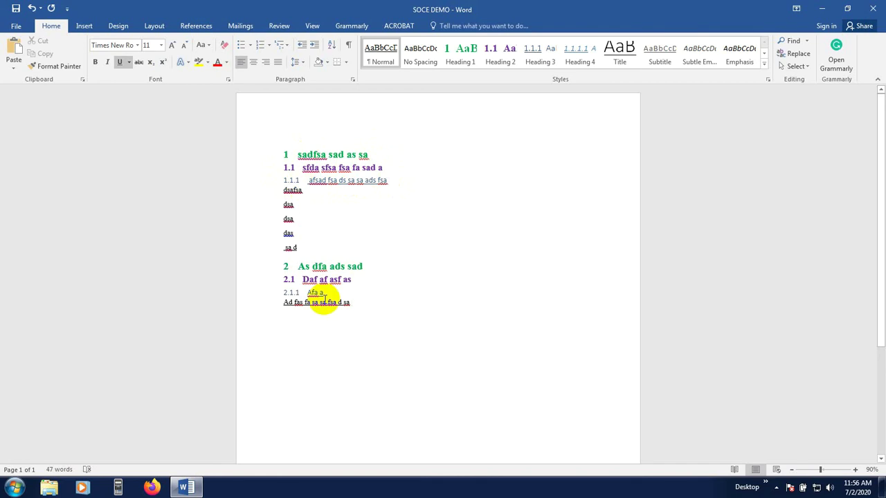
pyautogui.click(284, 153)
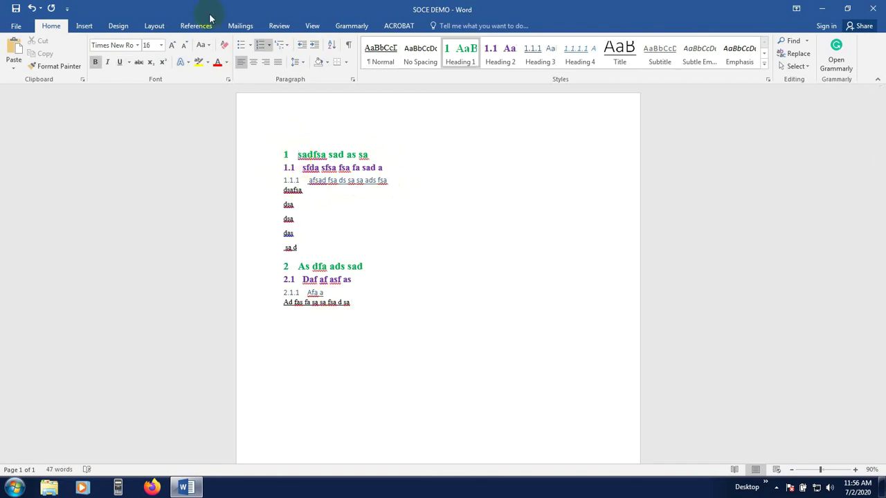
# Insert a Next Page break before heading 1 and clear the stray numbering on the blank first page
pyautogui.click(154, 26)
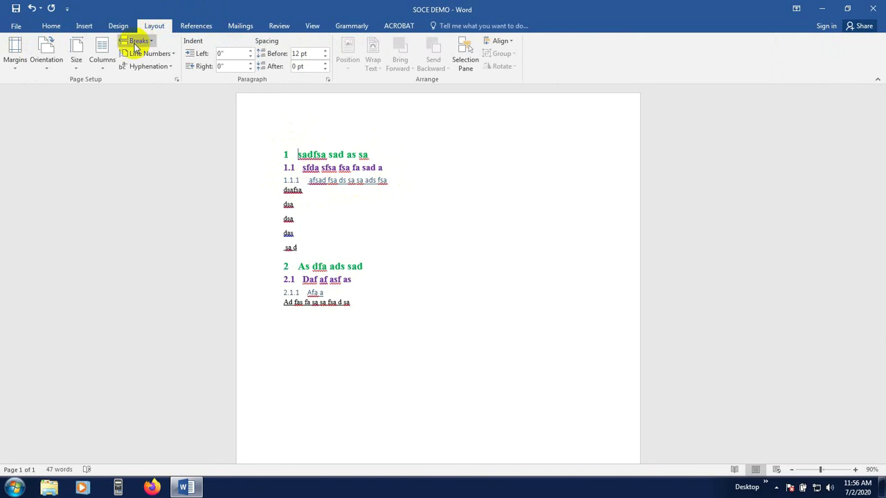
pyautogui.click(137, 43)
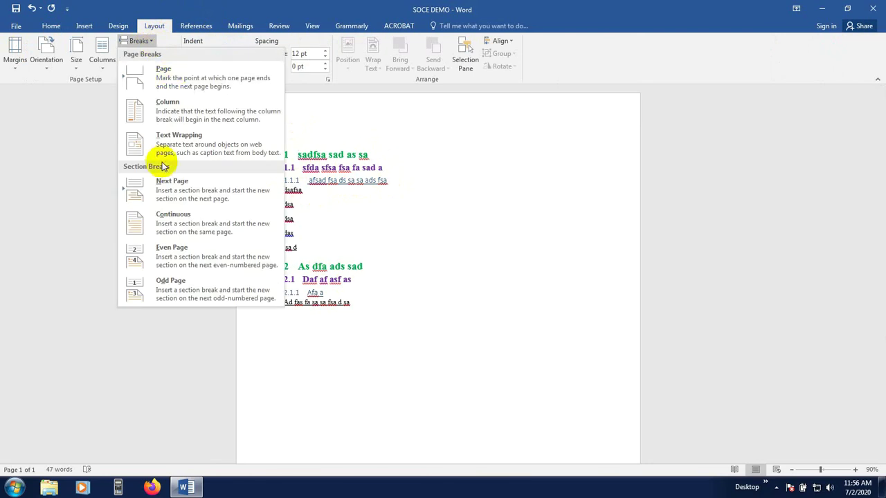
pyautogui.click(173, 191)
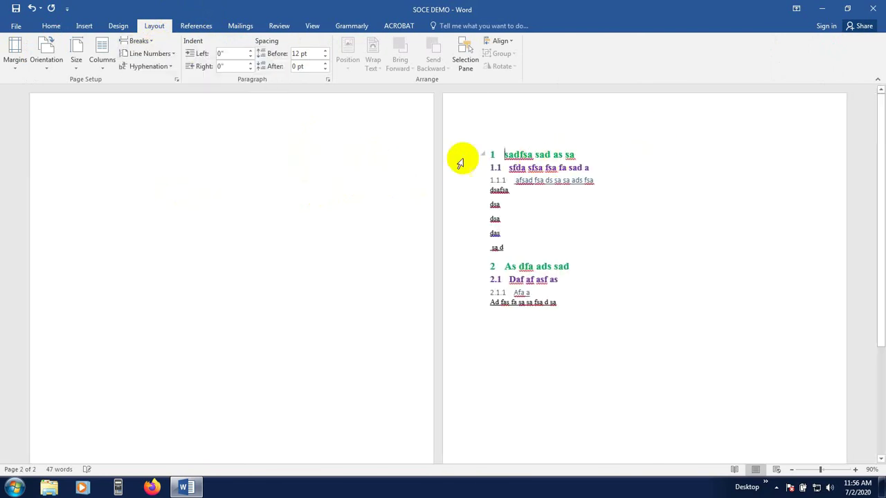
pyautogui.click(119, 161)
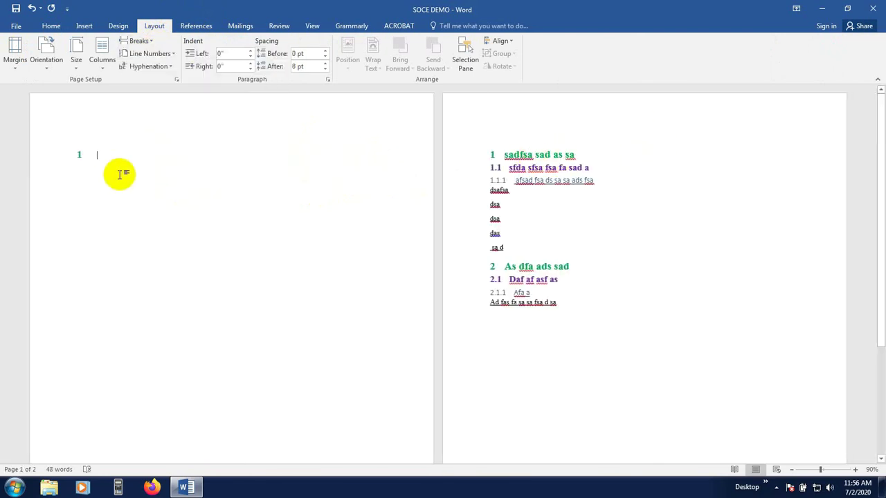
pyautogui.press('BackSpace')
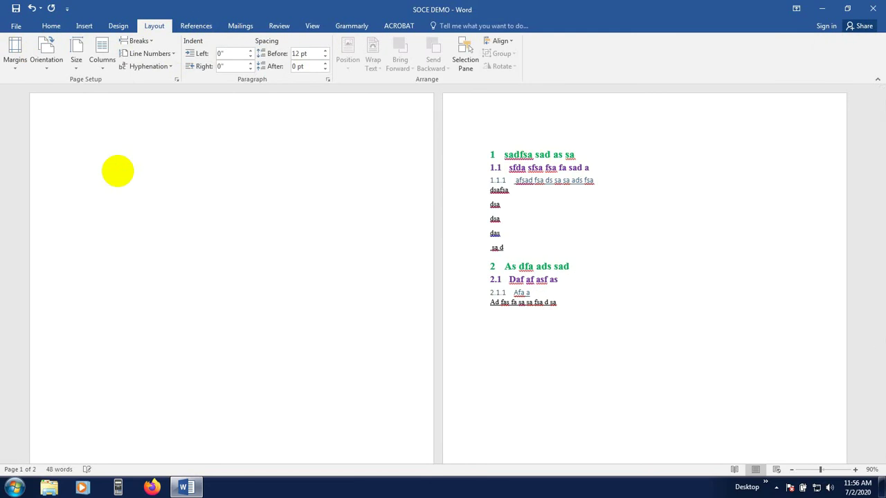
pyautogui.doubleClick(117, 170)
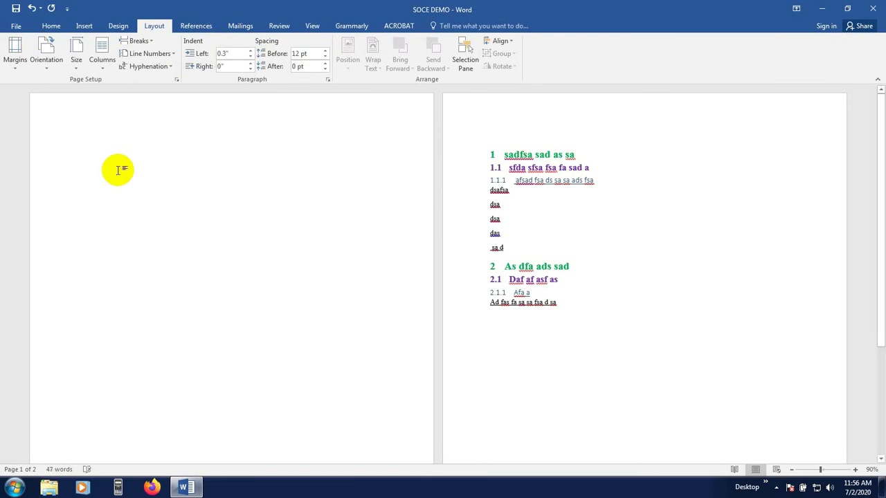
pyautogui.click(202, 27)
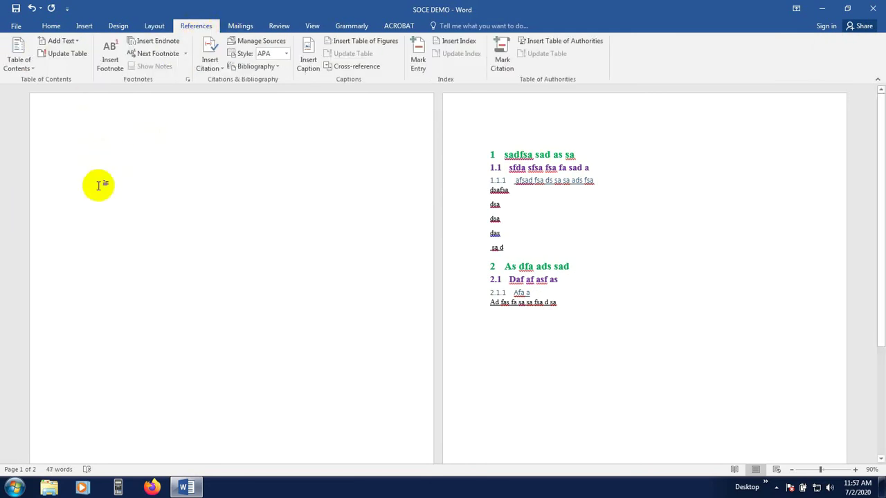
# Insert an Automatic Table 2 table of contents on the blank first page
pyautogui.click(32, 69)
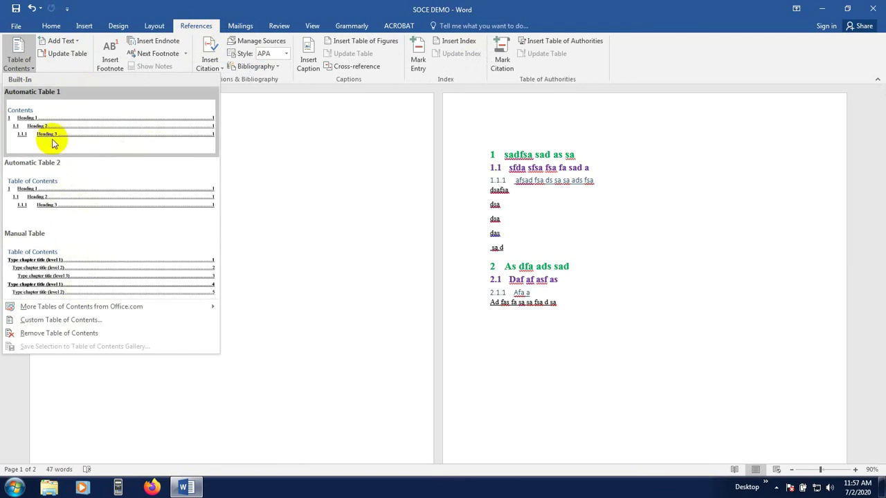
pyautogui.click(50, 194)
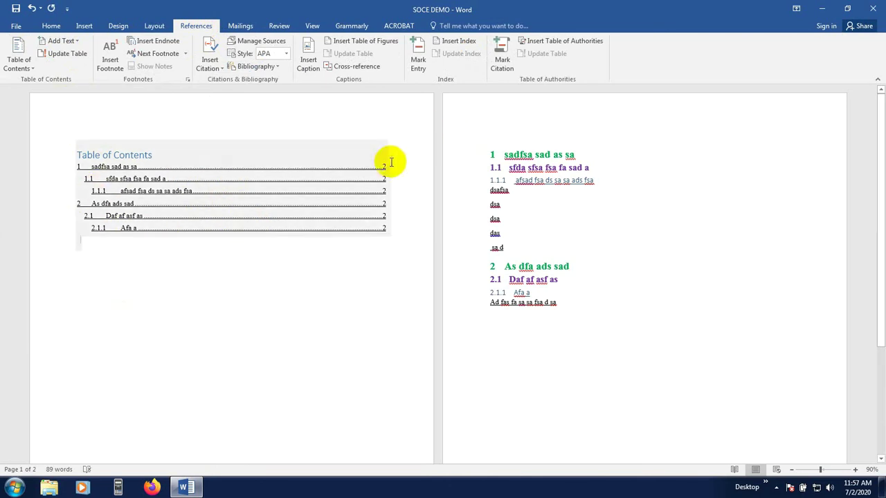
pyautogui.click(130, 155)
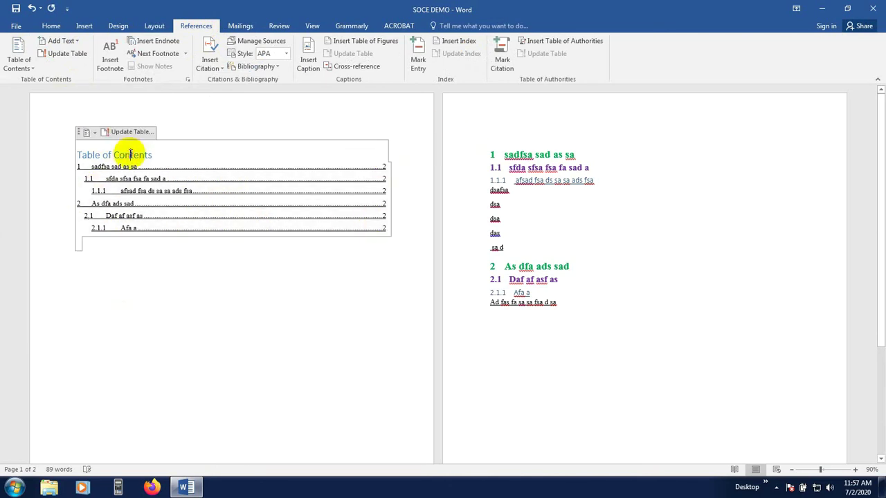
pyautogui.click(52, 26)
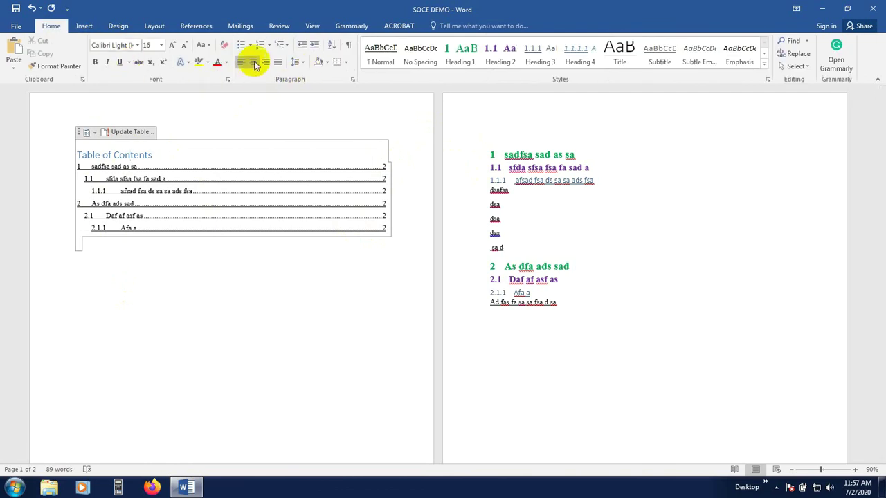
# Place the insertion point at the end of the last line on page 2
pyautogui.click(180, 283)
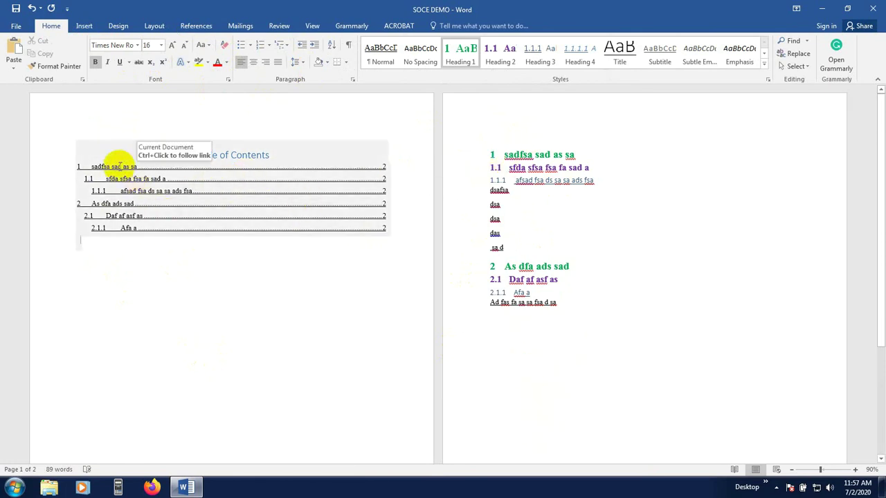
pyautogui.click(511, 311)
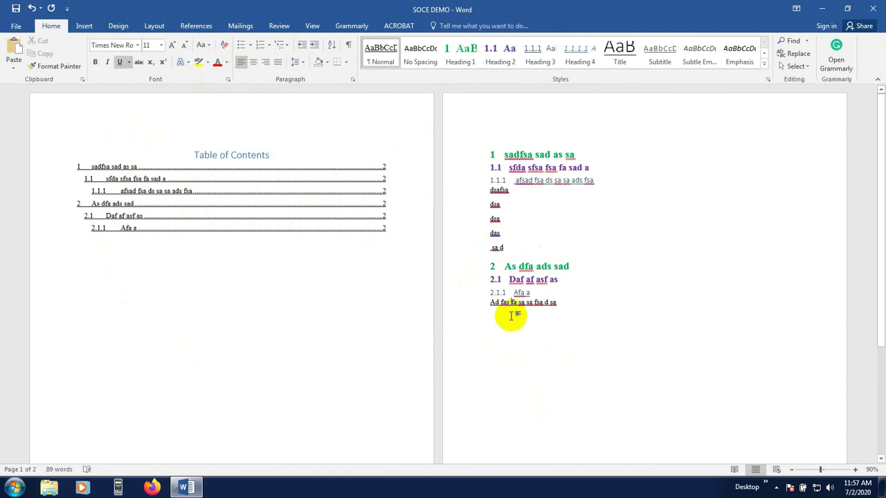
# Add Heading 1 'Adsfas as fsa', Heading 2 'Af af sa as f' and Heading 3 'Sa sa a'
pyautogui.press('Return')
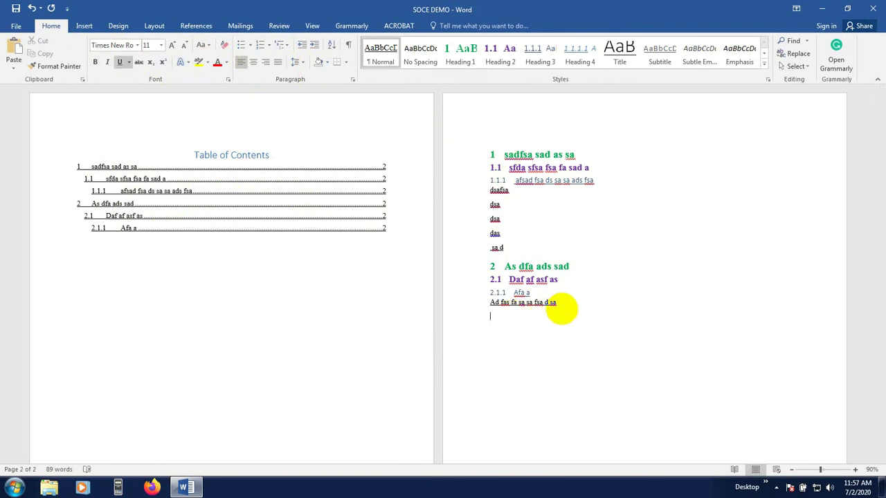
pyautogui.click(539, 55)
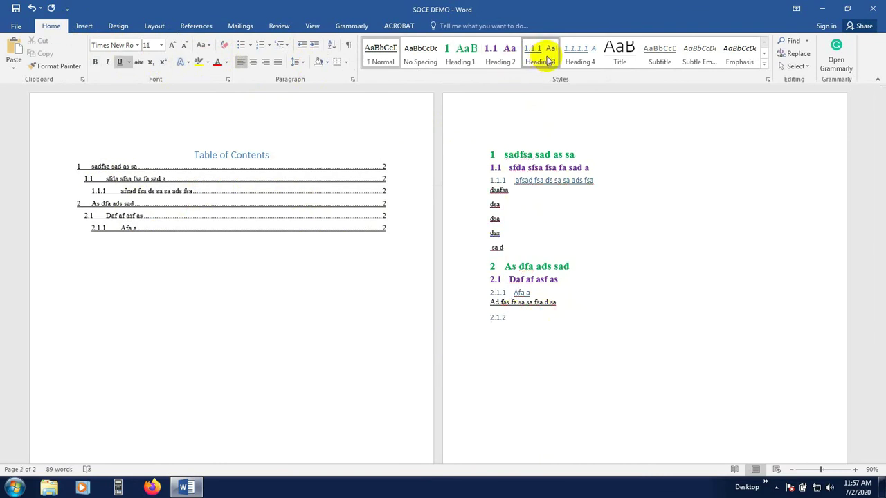
pyautogui.click(463, 54)
pyautogui.write('Adsfas as fsa')
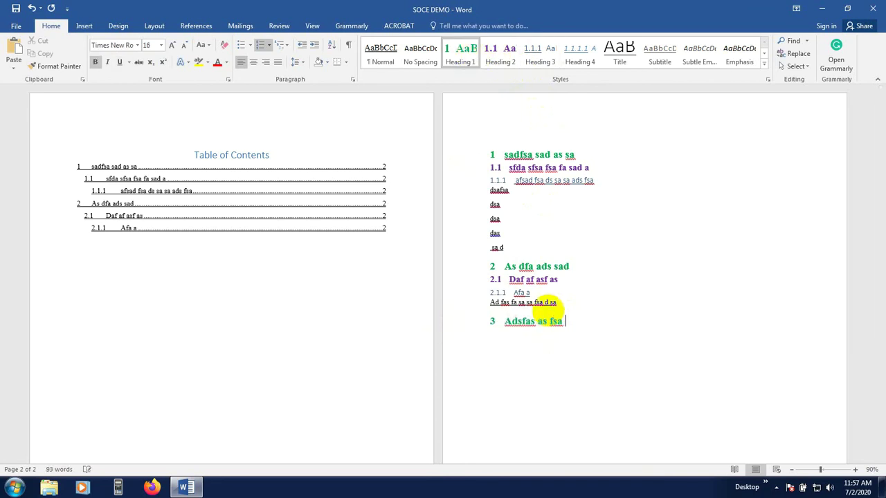
pyautogui.press('Return')
pyautogui.write('a sa a')
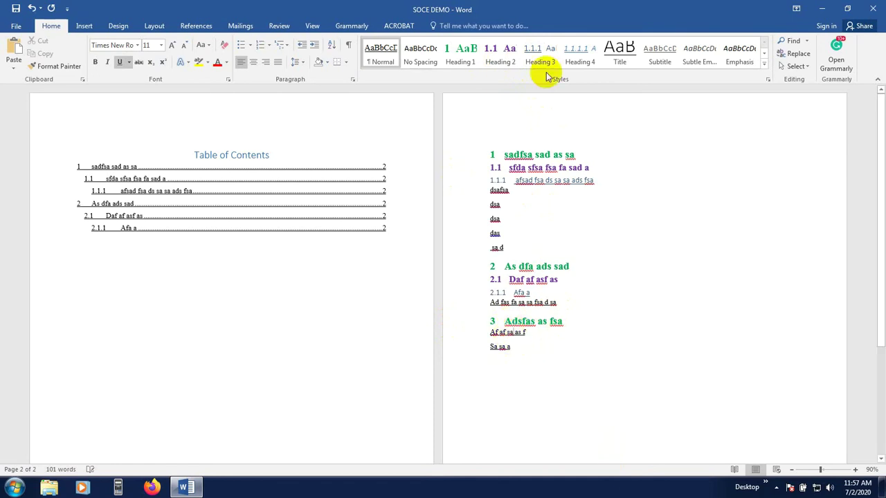
pyautogui.click(500, 54)
pyautogui.click(498, 344)
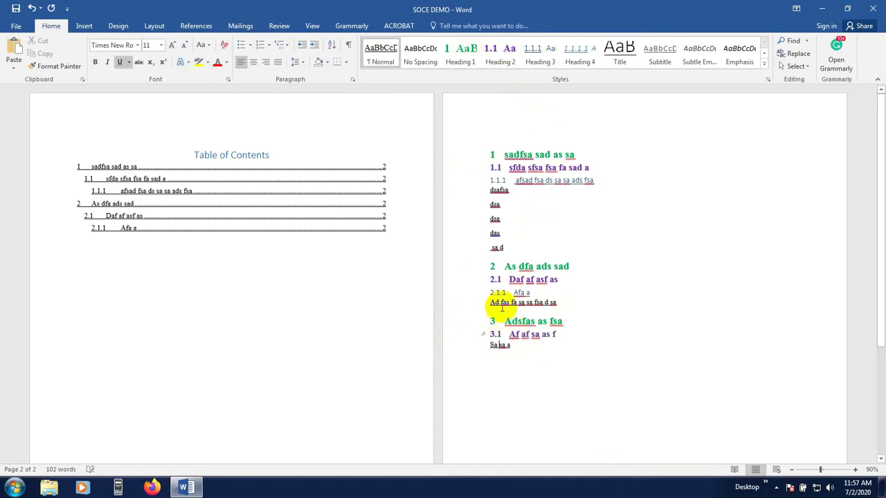
pyautogui.click(541, 52)
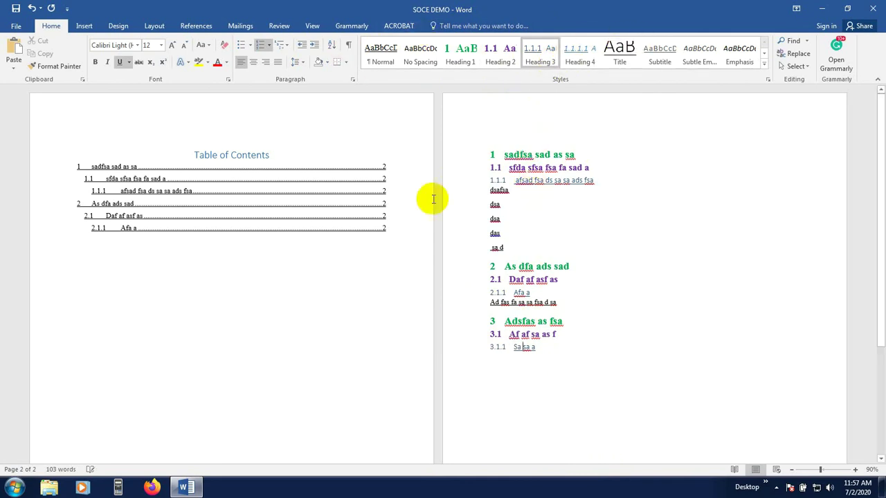
pyautogui.click(518, 348)
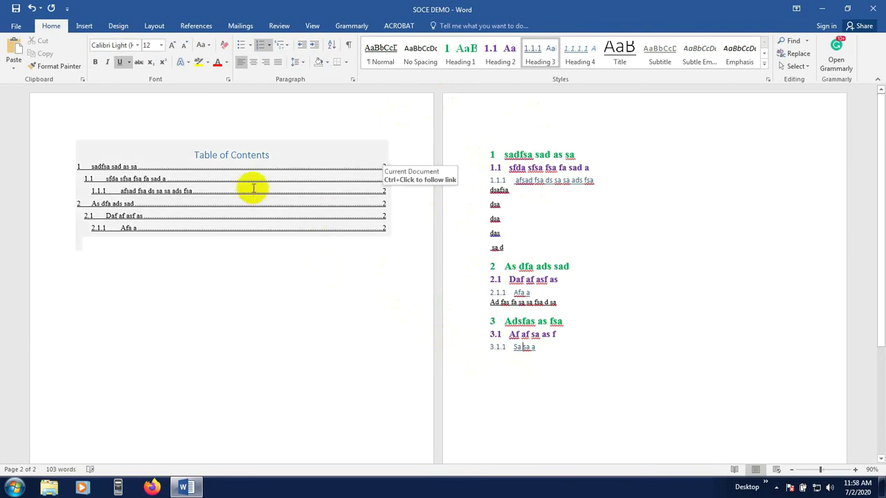
pyautogui.click(231, 153)
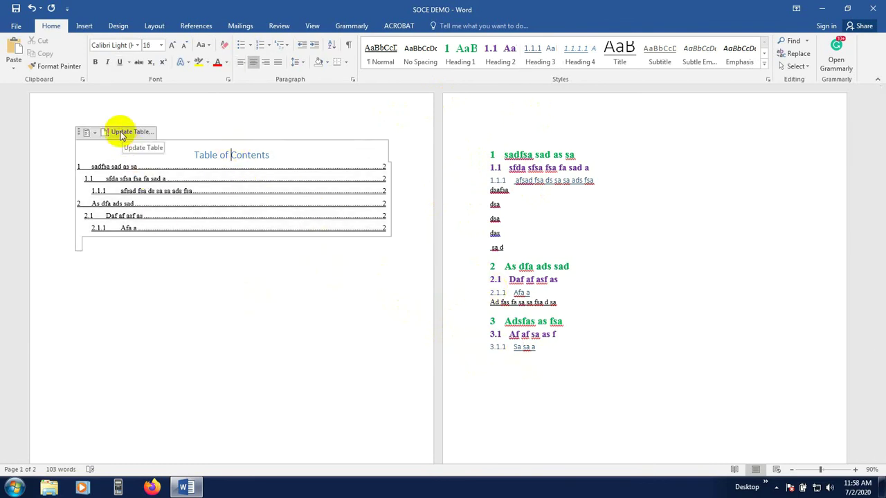
# Update the entire table of contents to add entries 3, 3.1 and 3.1.1, then add an empty line below
pyautogui.click(114, 133)
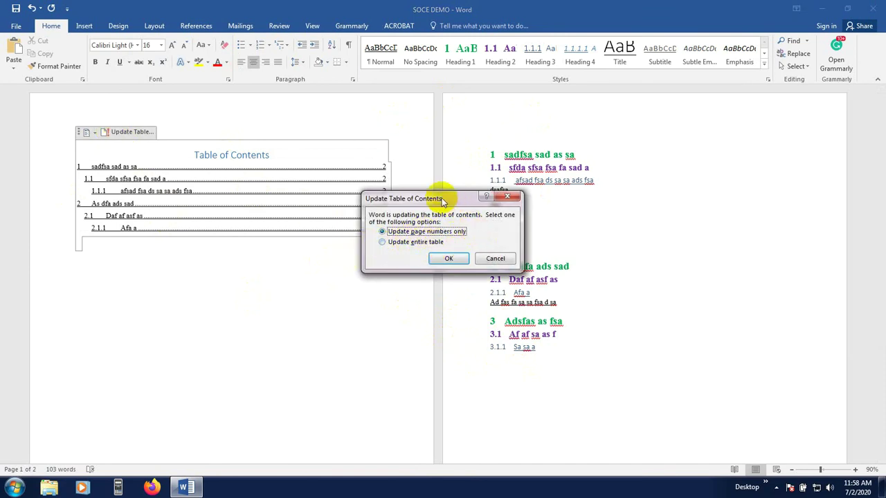
pyautogui.click(397, 242)
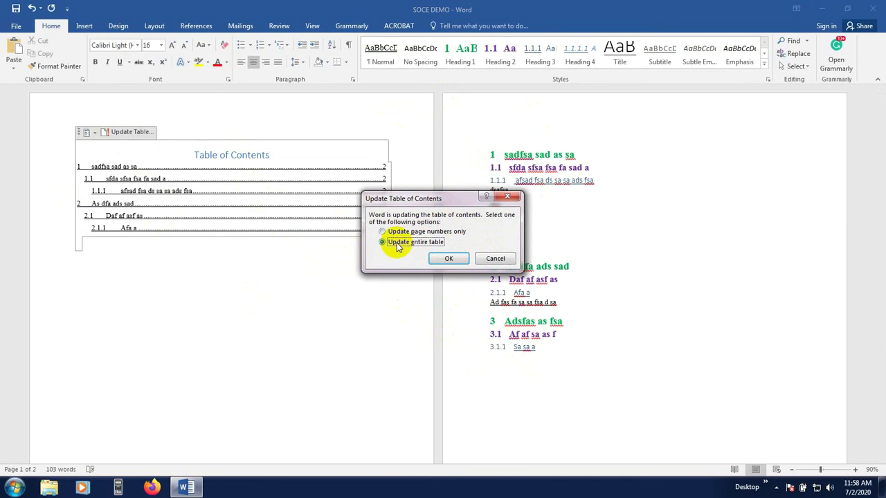
pyautogui.click(450, 258)
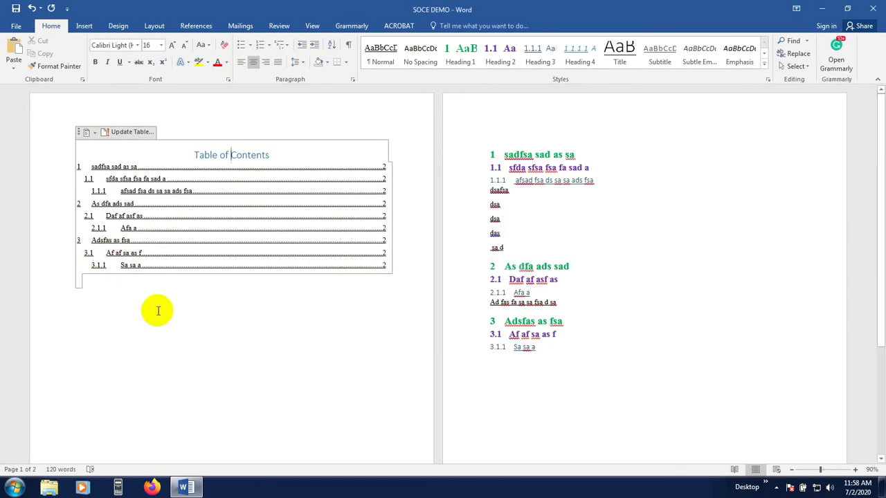
pyautogui.click(176, 287)
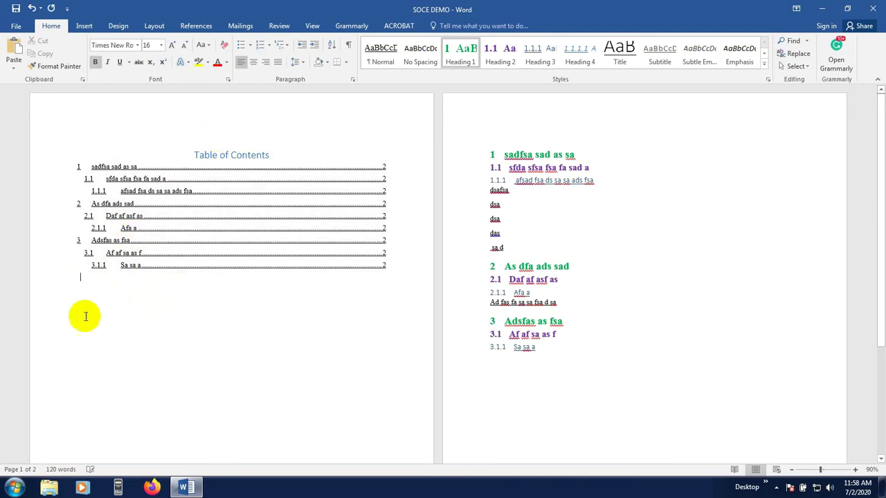
pyautogui.press('Return')
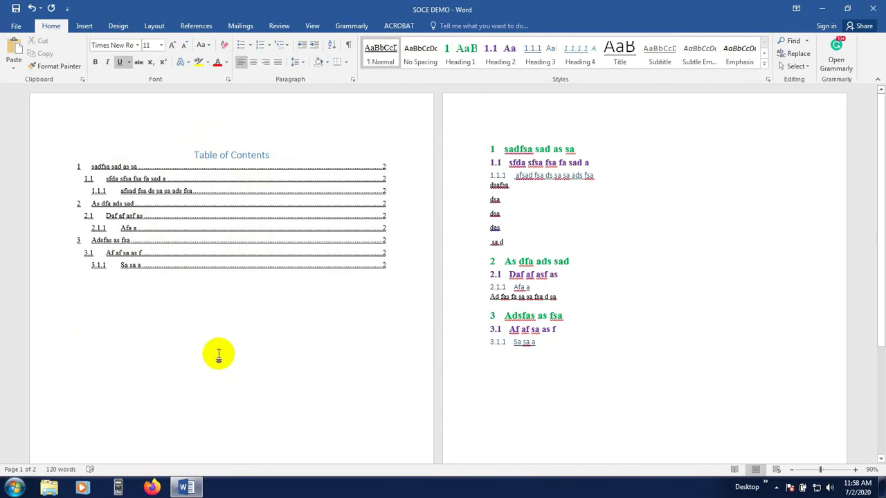
# Insert the Desert photo from Sample Pictures below the 3.1.1 heading
pyautogui.click(493, 372)
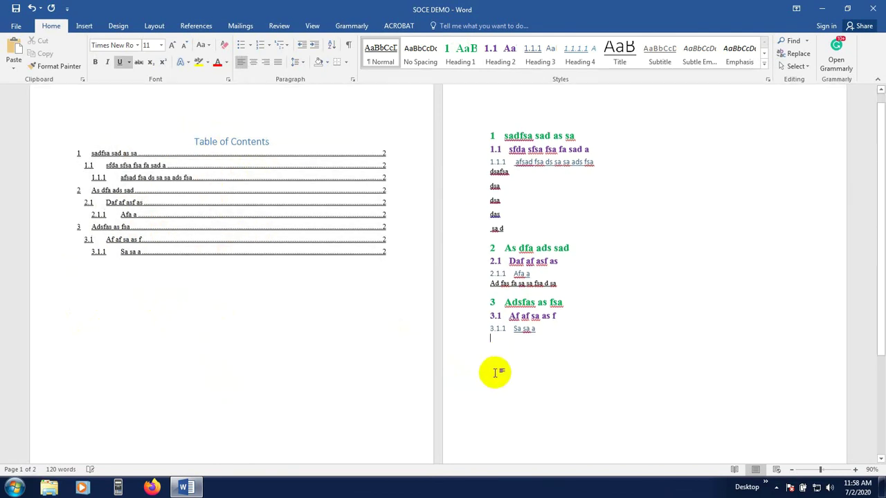
pyautogui.scroll(-2, 499, 346)
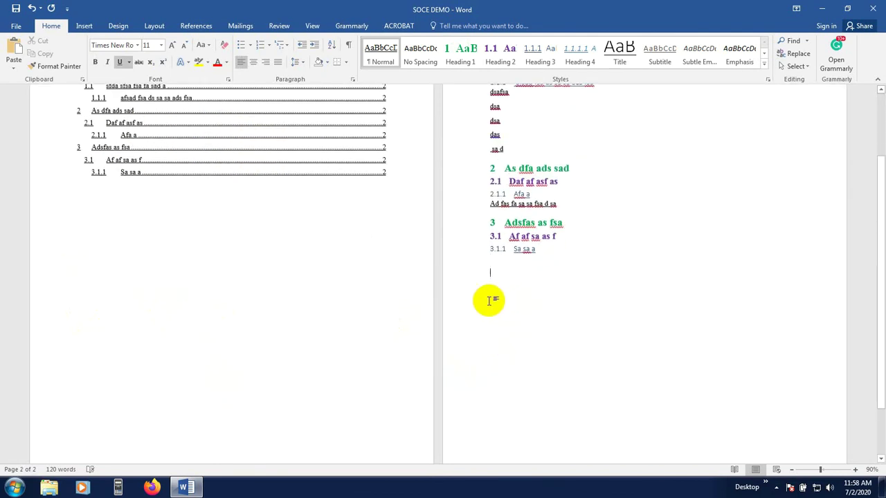
pyautogui.click(84, 25)
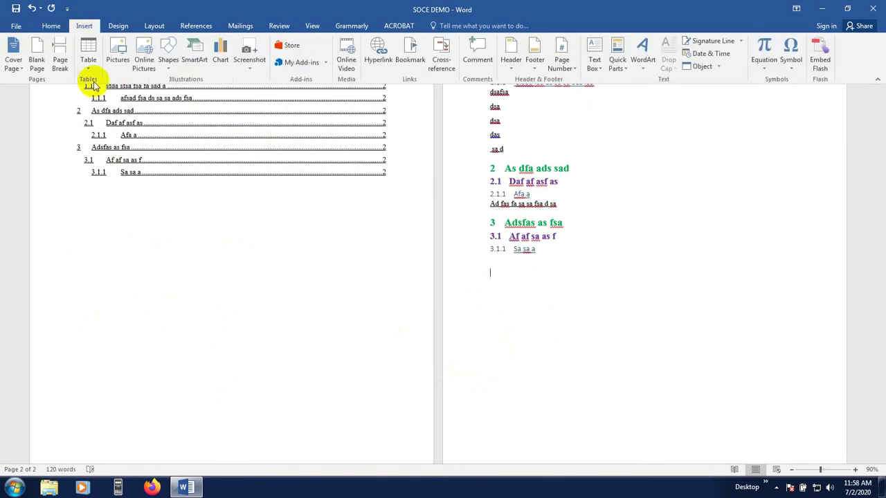
pyautogui.click(118, 62)
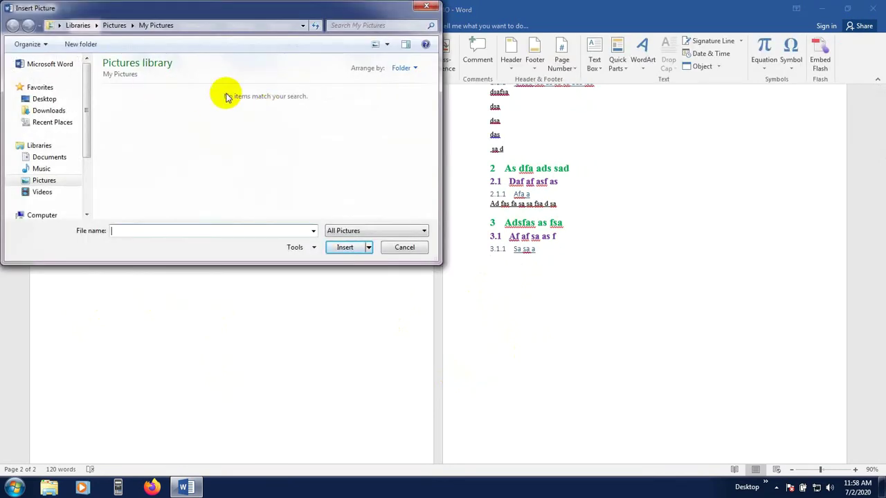
pyautogui.click(113, 26)
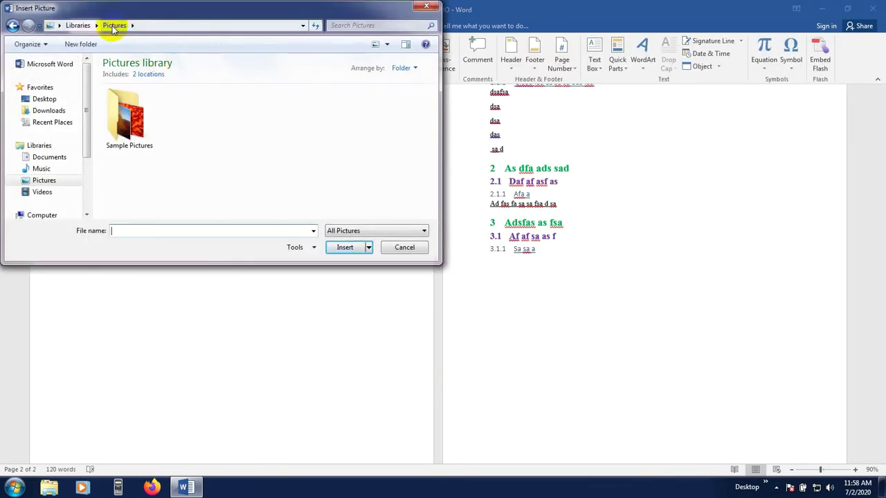
pyautogui.doubleClick(138, 131)
pyautogui.click(199, 116)
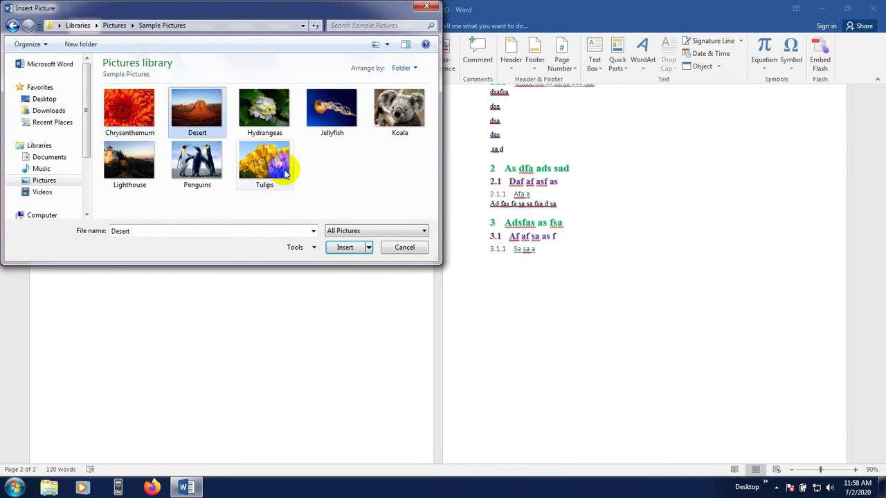
pyautogui.click(355, 247)
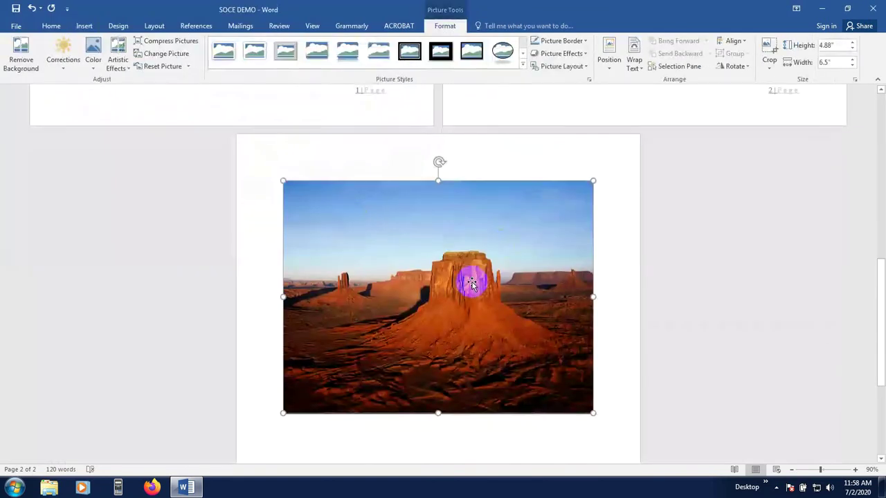
pyautogui.scroll(2, 470, 283)
pyautogui.scroll(-3, 394, 272)
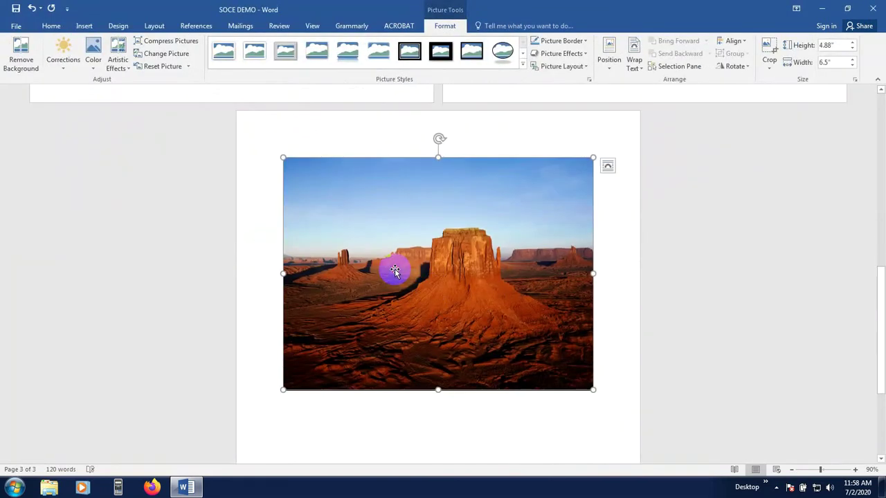
pyautogui.rightClick(402, 269)
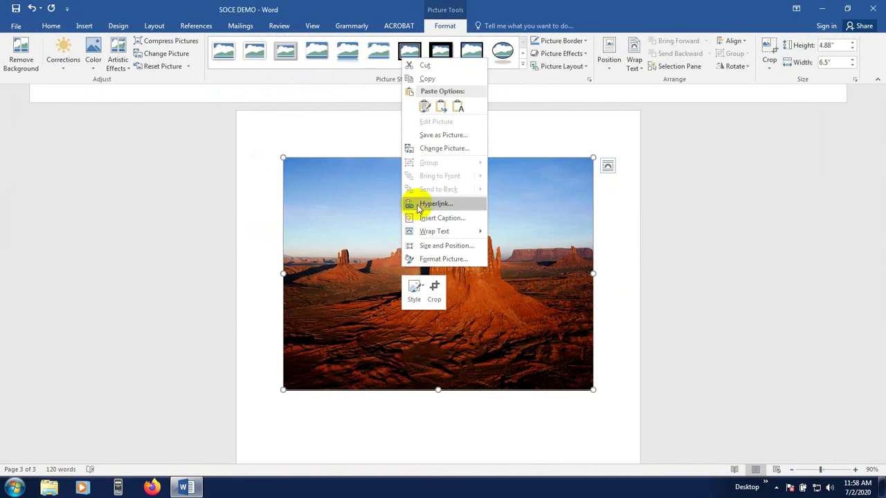
pyautogui.click(440, 219)
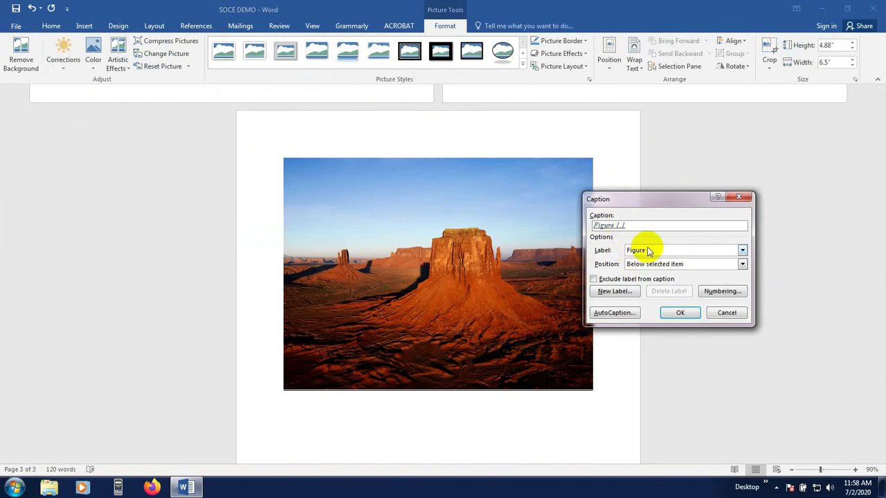
pyautogui.click(671, 265)
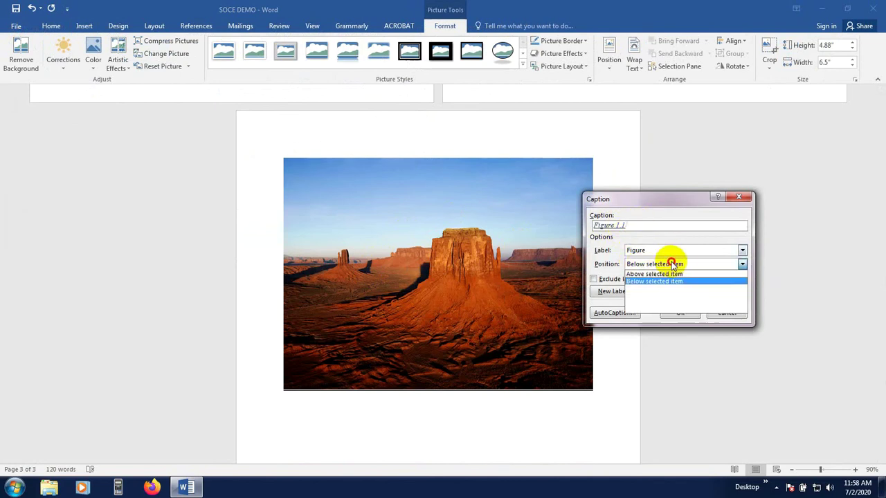
pyautogui.click(661, 281)
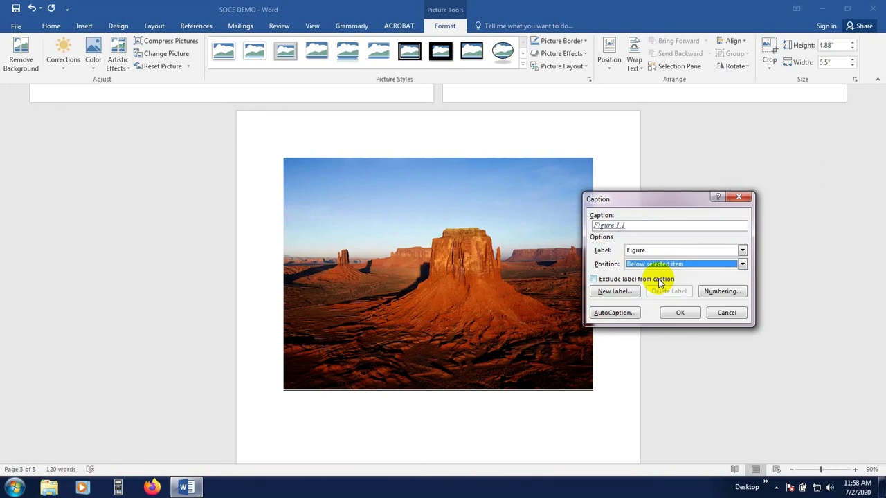
pyautogui.click(678, 314)
pyautogui.scroll(-1, 416, 391)
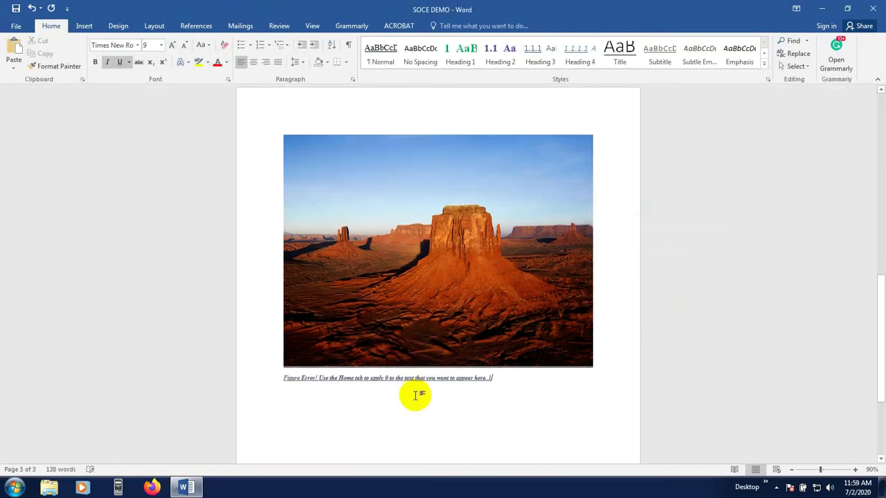
pyautogui.click(414, 361)
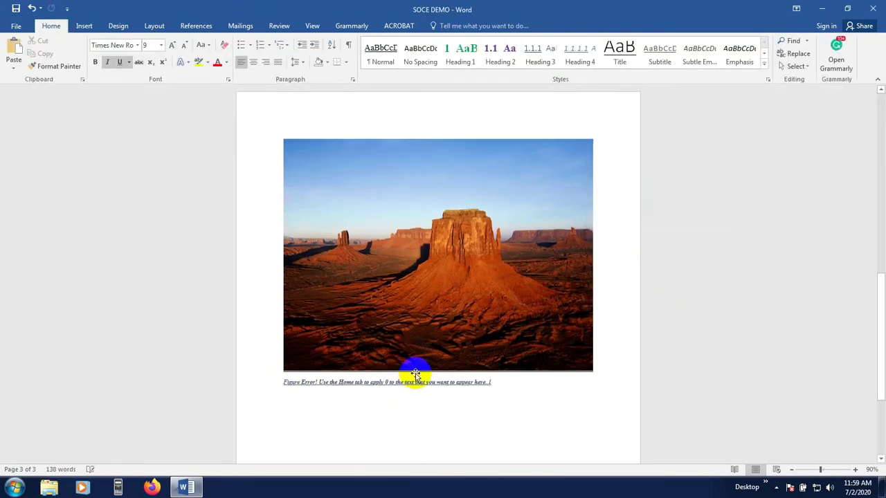
pyautogui.scroll(3, 406, 349)
pyautogui.scroll(8, 408, 343)
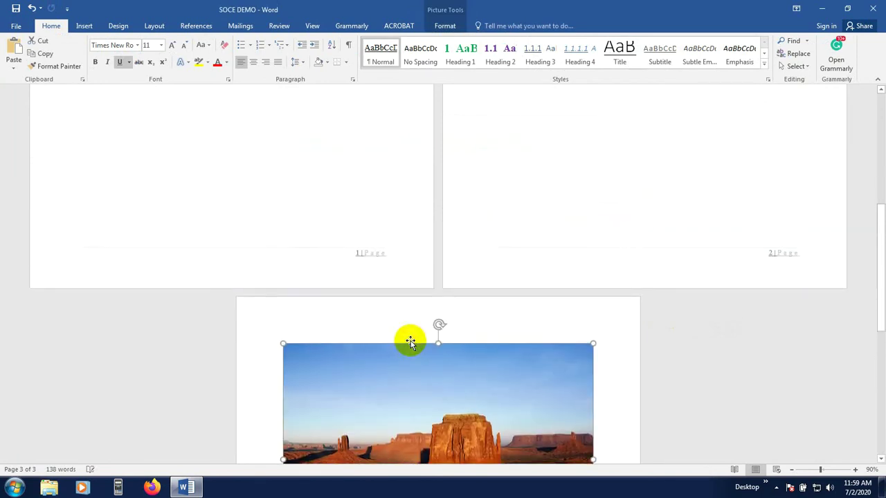
pyautogui.scroll(-5, 411, 342)
pyautogui.scroll(-9, 411, 342)
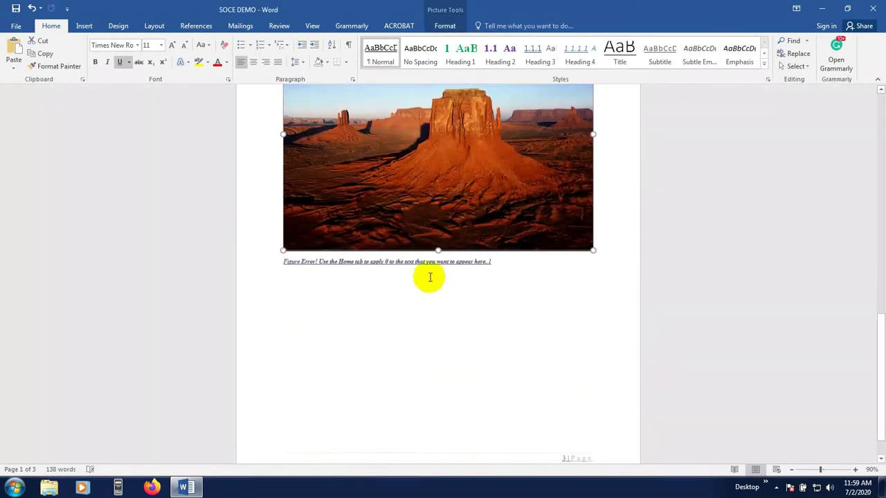
pyautogui.click(428, 265)
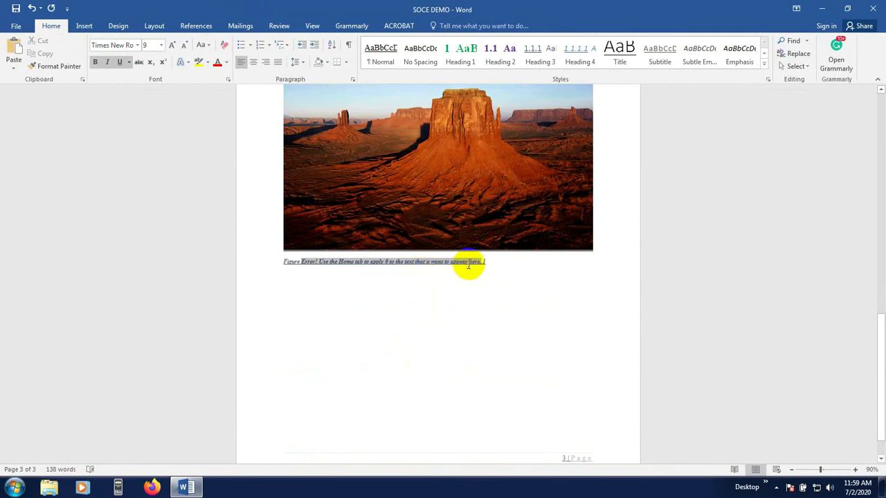
pyautogui.moveTo(490, 267); pyautogui.dragTo(218, 272)
pyautogui.press('Delete')
# Select the desert picture and zoom the page view to 100%
pyautogui.click(367, 185)
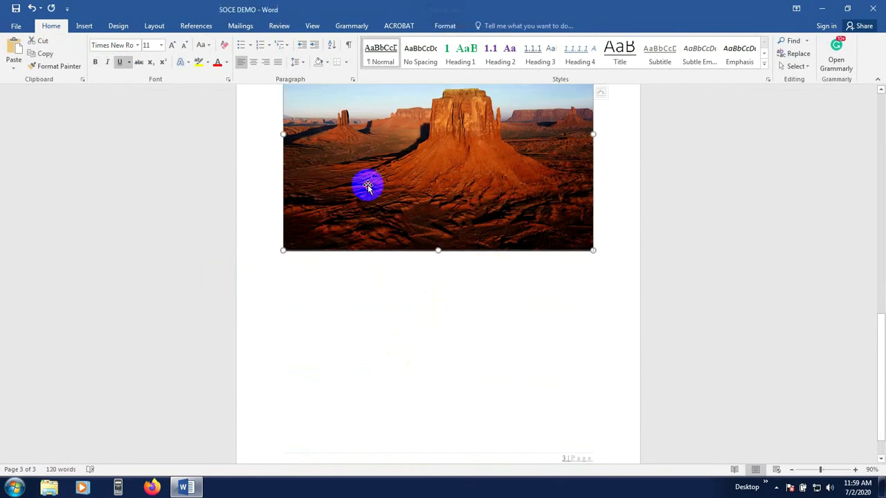
pyautogui.scroll(3, 409, 223)
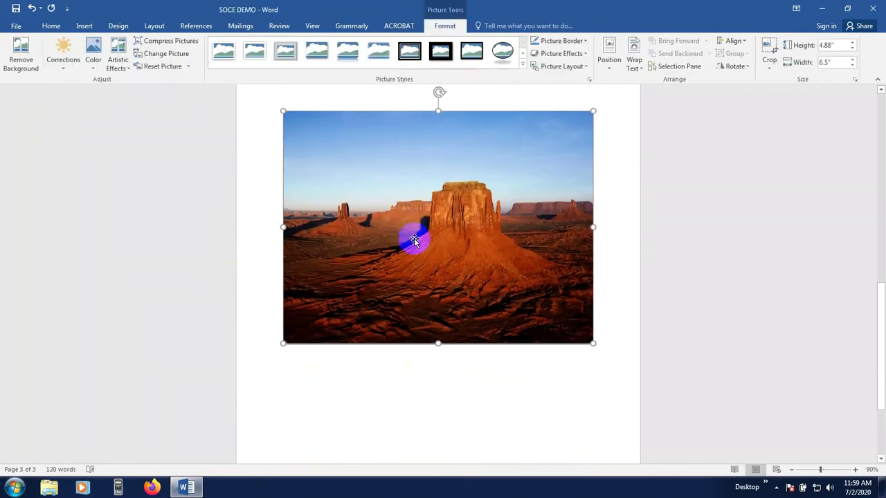
pyautogui.click(856, 470)
pyautogui.scroll(5, 484, 342)
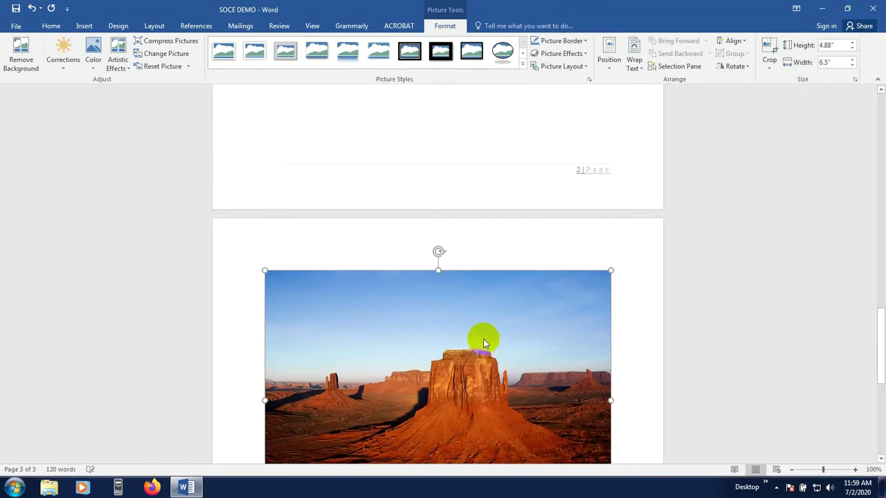
pyautogui.scroll(10, 478, 341)
pyautogui.scroll(-12, 457, 339)
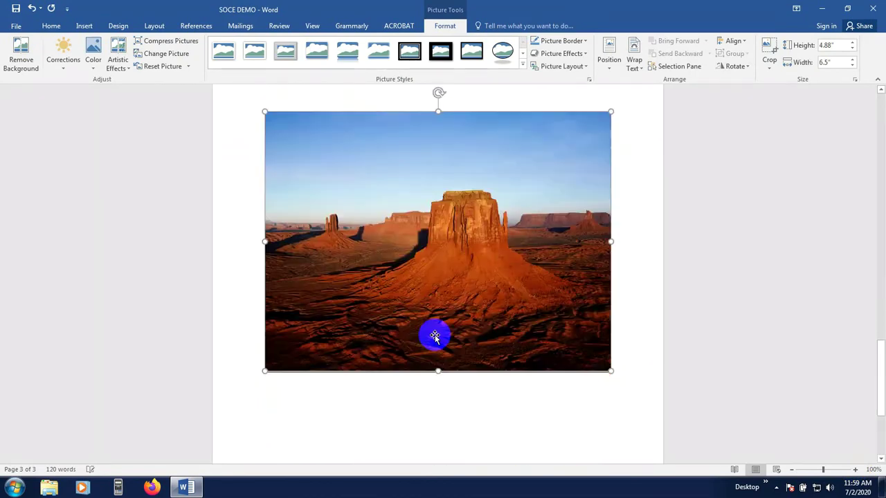
pyautogui.scroll(-1, 437, 277)
pyautogui.scroll(4, 439, 235)
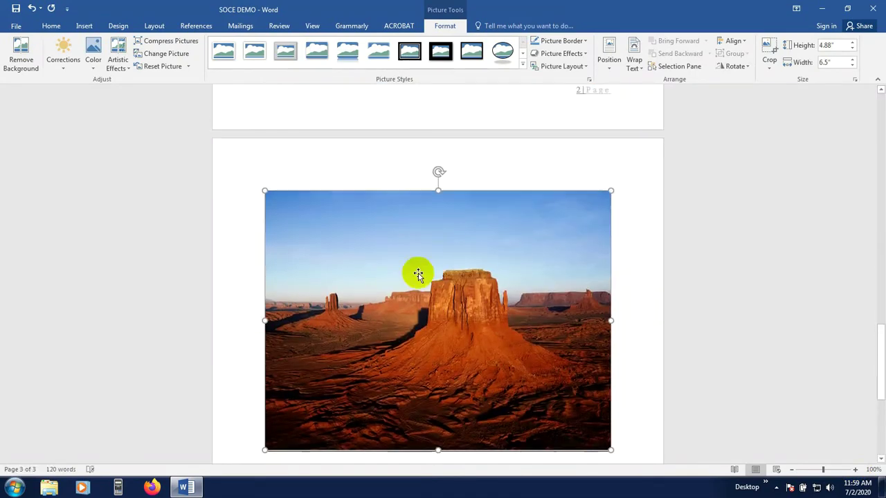
# Set the picture's caption numbering to include the Heading 1 chapter number
pyautogui.rightClick(405, 282)
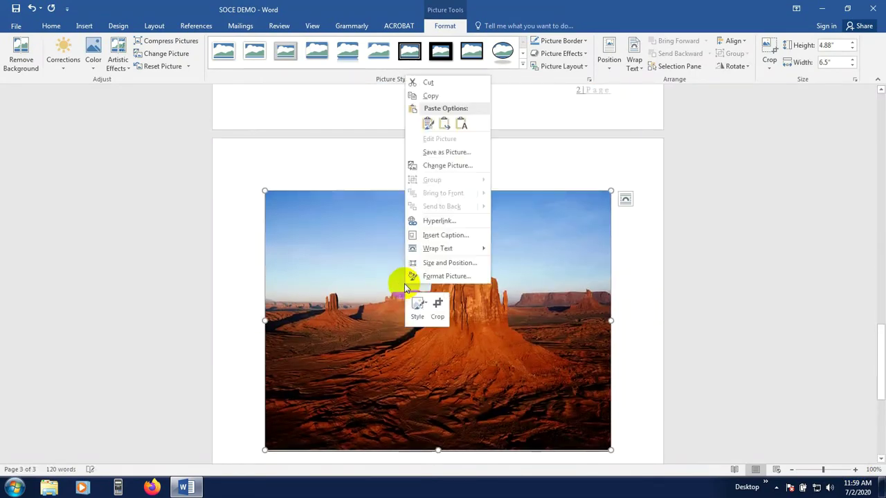
pyautogui.click(429, 234)
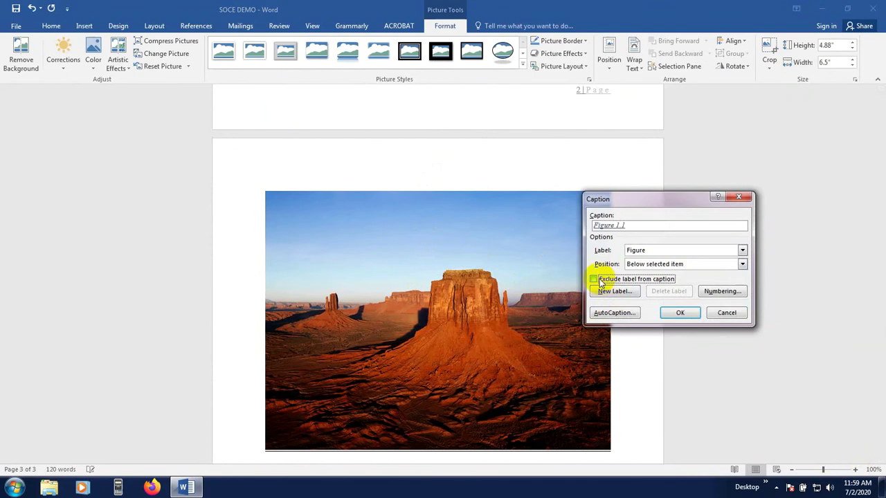
pyautogui.click(719, 291)
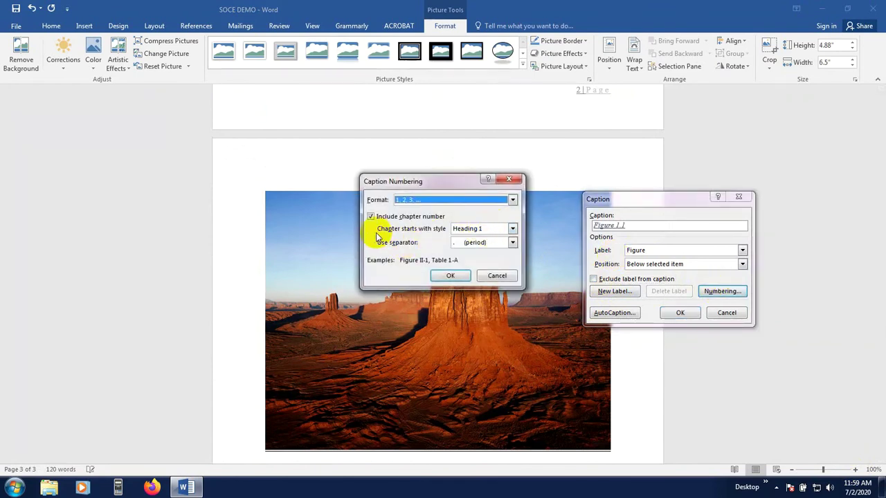
pyautogui.click(503, 231)
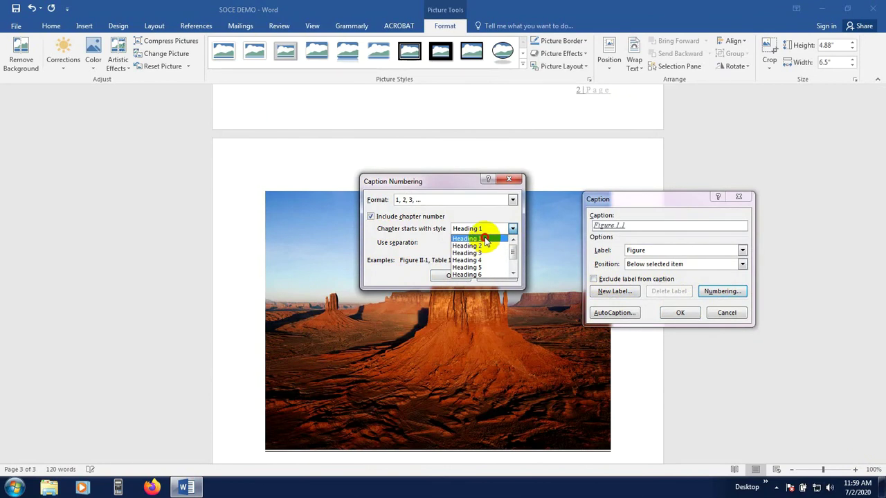
pyautogui.click(485, 239)
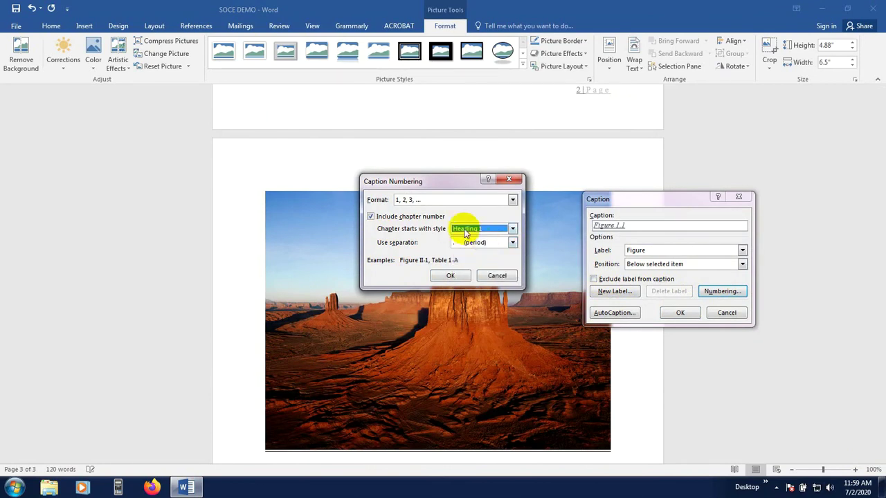
pyautogui.click(451, 276)
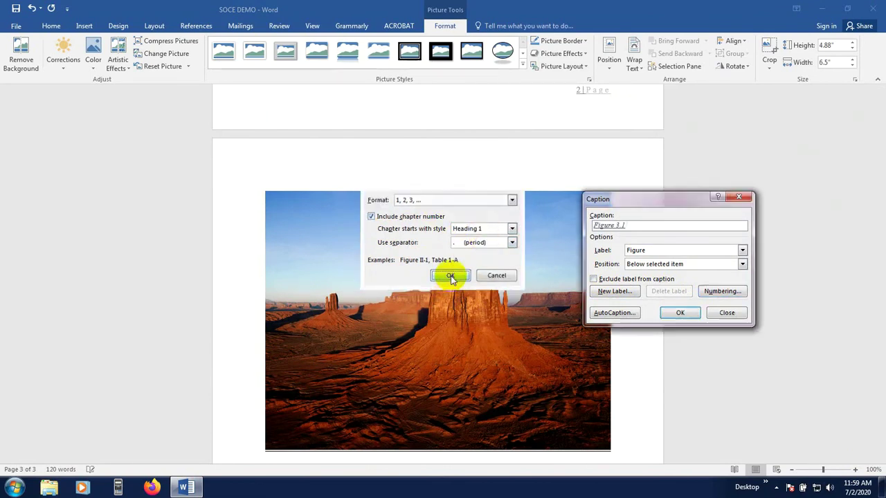
# Insert the caption 'Figure 3.1 SOCE' below the picture and centre it
pyautogui.click(678, 313)
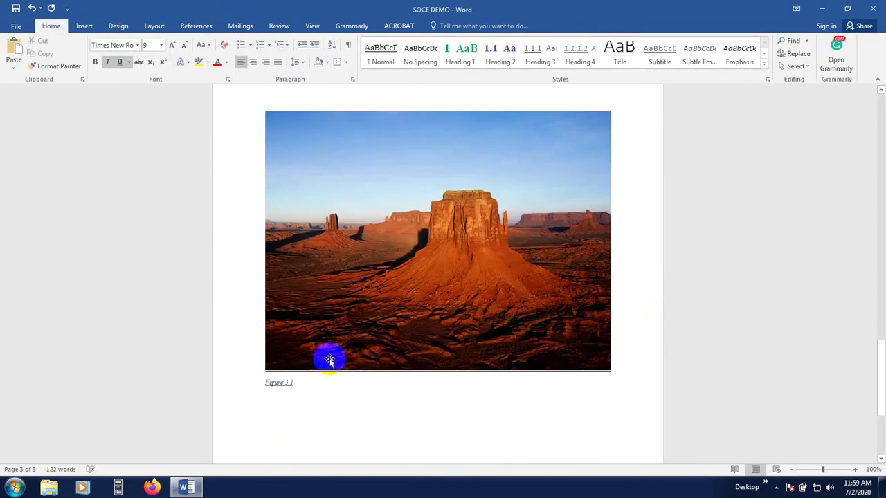
pyautogui.write('a')
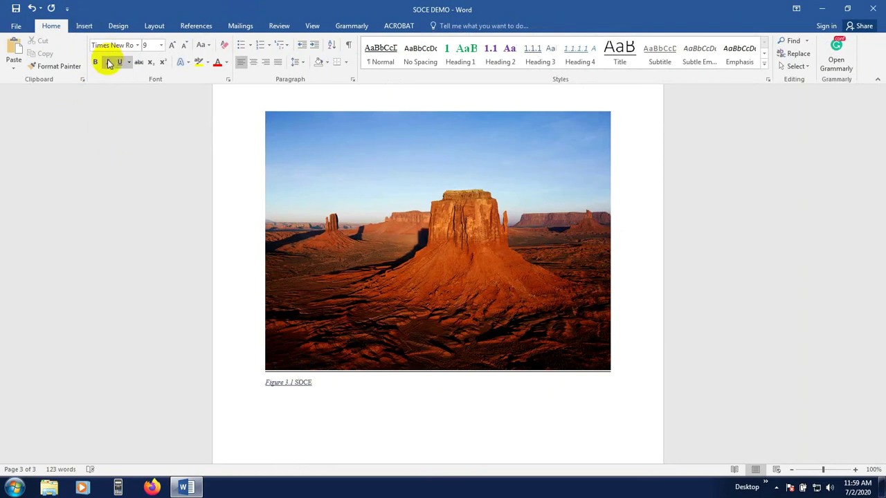
pyautogui.moveTo(316, 381); pyautogui.dragTo(256, 386)
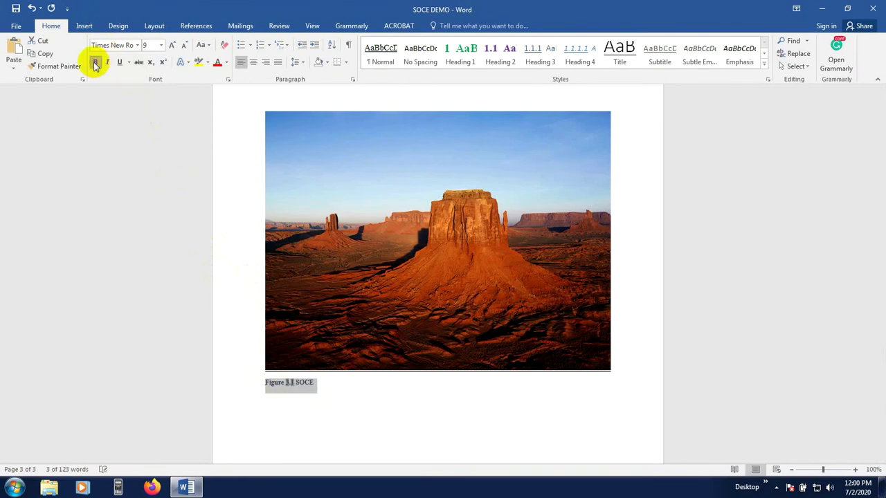
pyautogui.click(255, 63)
pyautogui.click(353, 396)
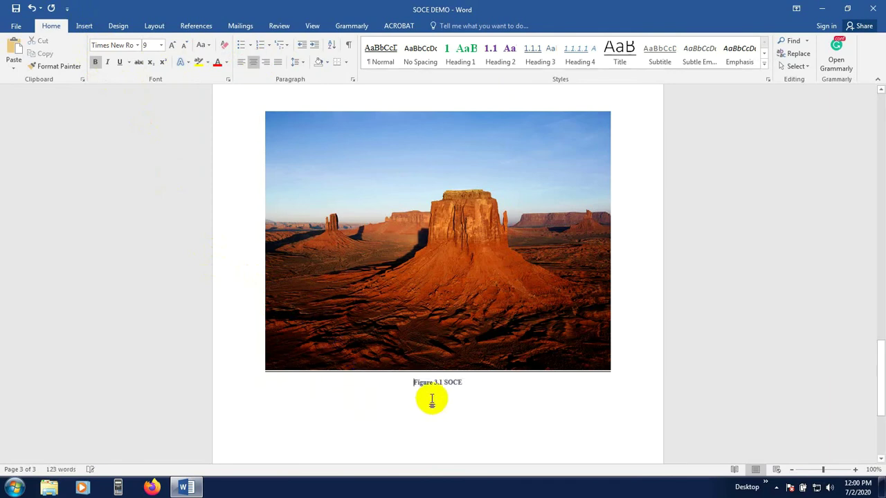
# Set the caption font colour to Automatic, then return to the Table of Contents on page 1
pyautogui.scroll(-1, 443, 390)
pyautogui.click(443, 329)
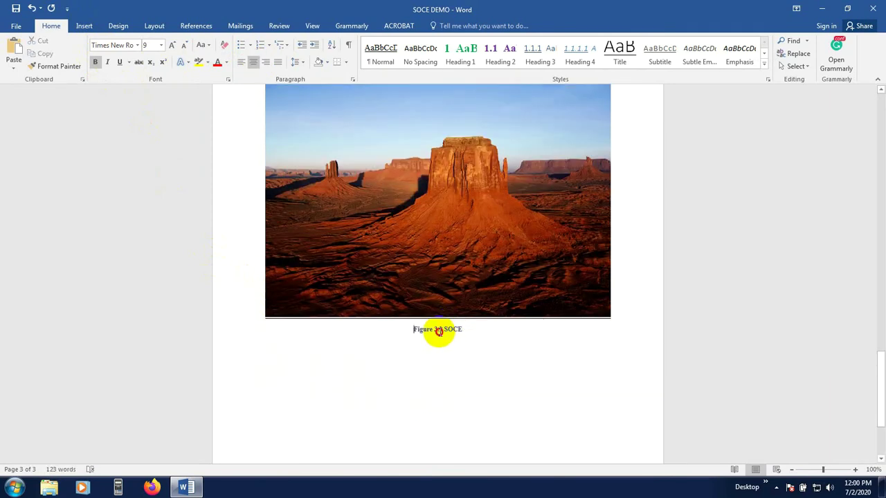
pyautogui.moveTo(465, 328); pyautogui.dragTo(413, 328)
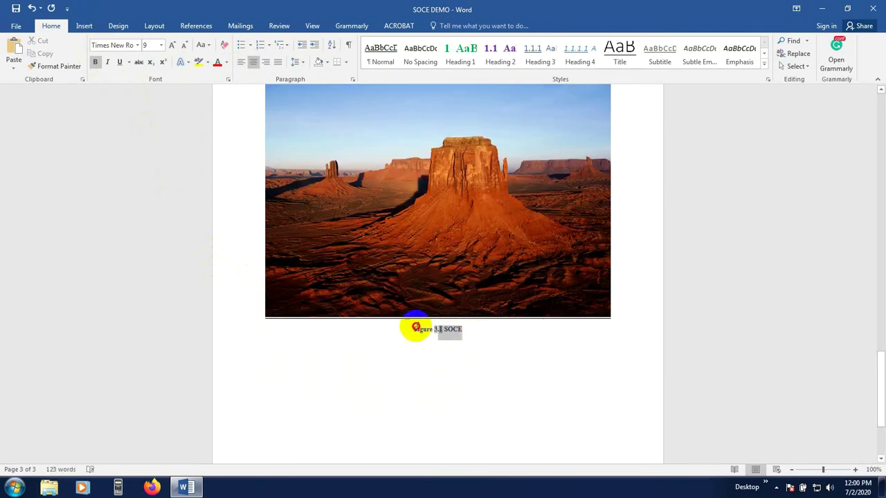
pyautogui.click(226, 63)
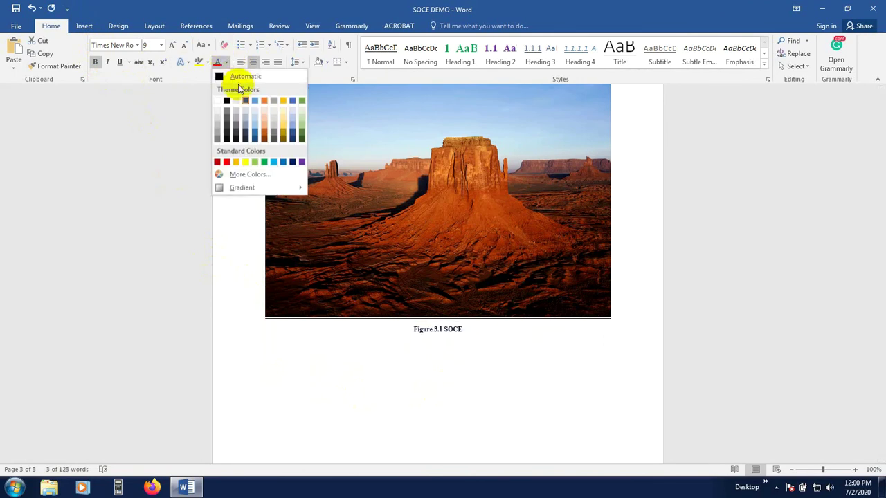
pyautogui.click(234, 79)
pyautogui.scroll(1, 409, 366)
pyautogui.click(428, 359)
pyautogui.scroll(1, 429, 360)
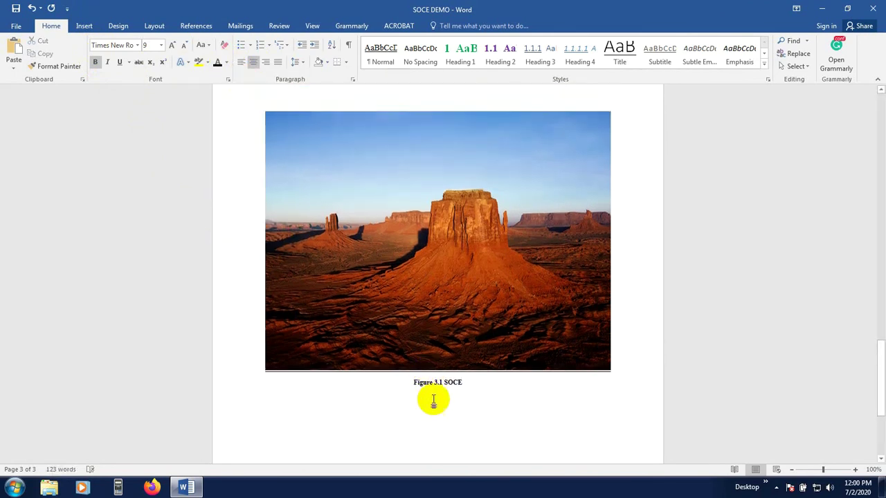
pyautogui.scroll(-5, 436, 366)
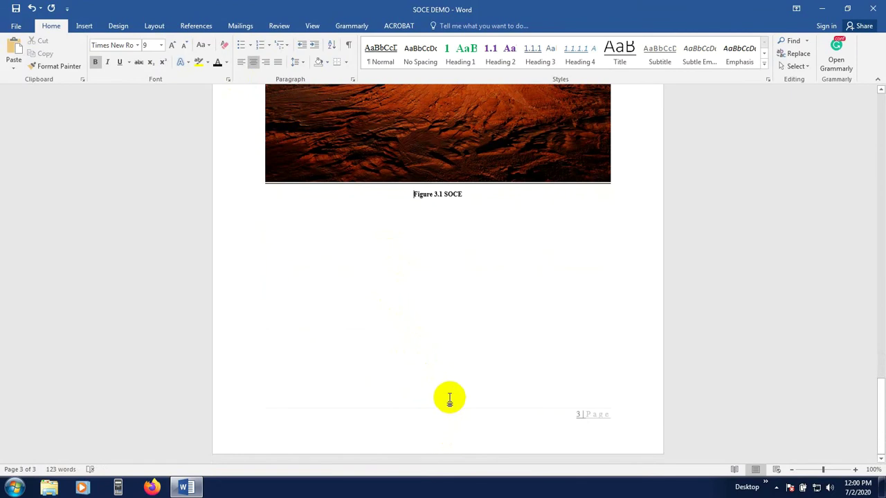
pyautogui.scroll(5, 449, 398)
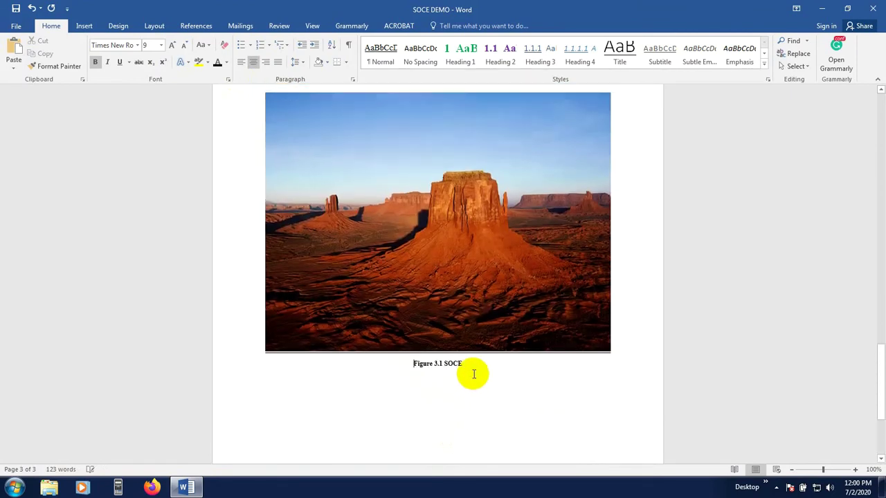
pyautogui.scroll(8, 429, 346)
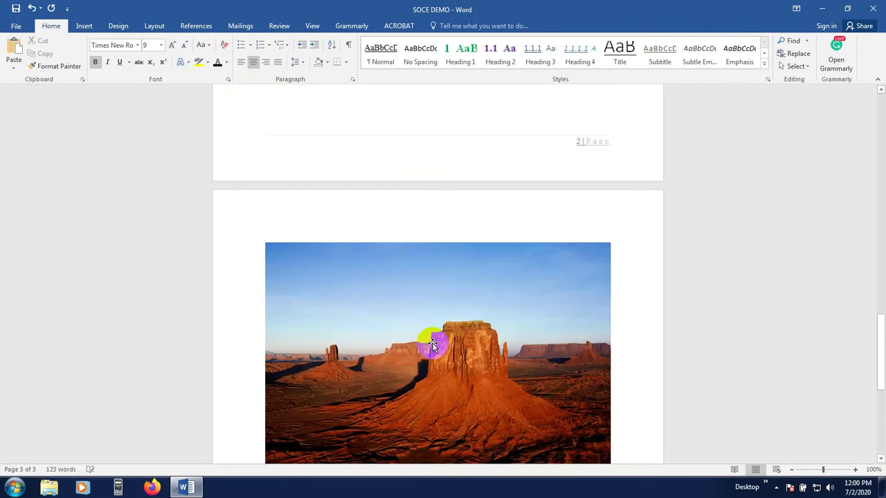
pyautogui.scroll(15, 431, 346)
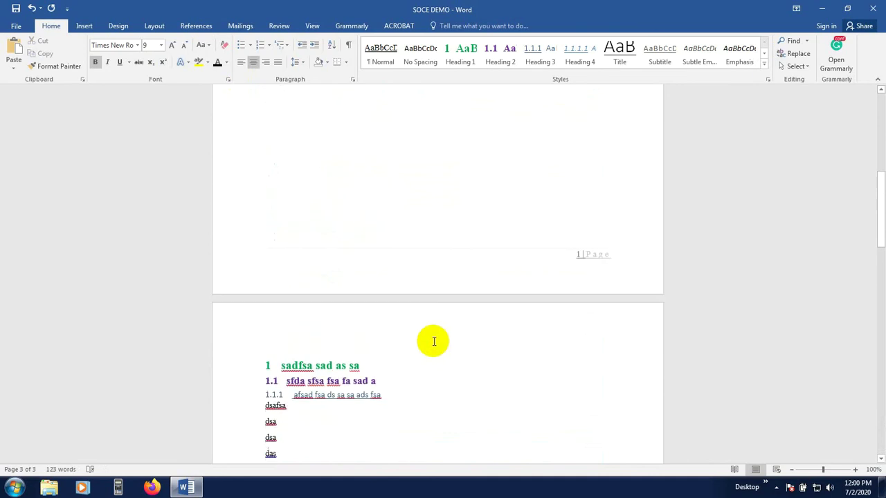
pyautogui.scroll(8, 381, 335)
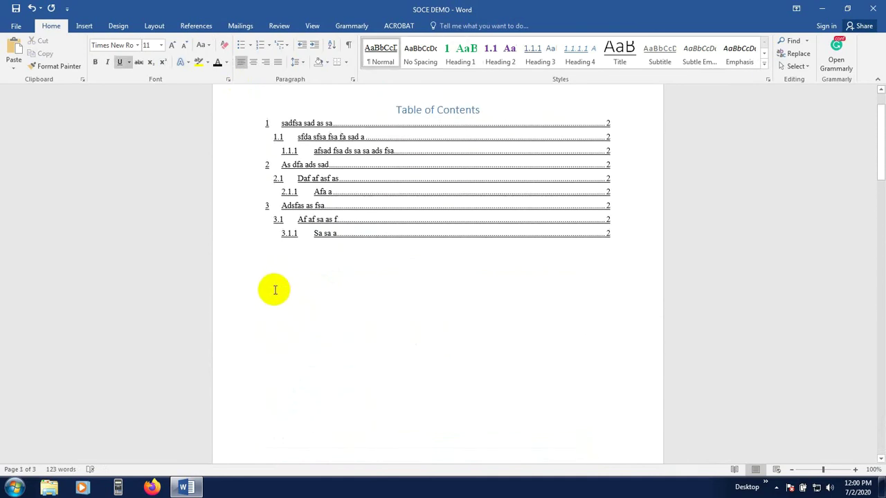
# Open the Table of Figures dialog from References and try the tab leader options
pyautogui.click(196, 26)
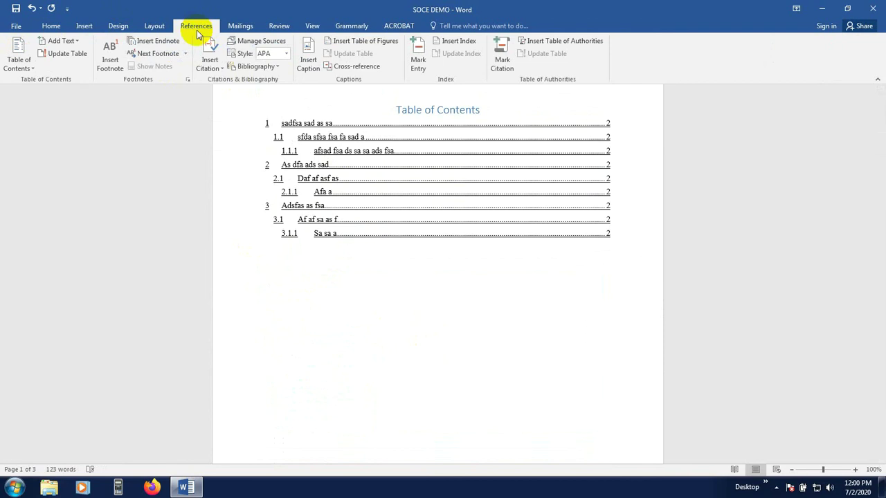
pyautogui.click(379, 42)
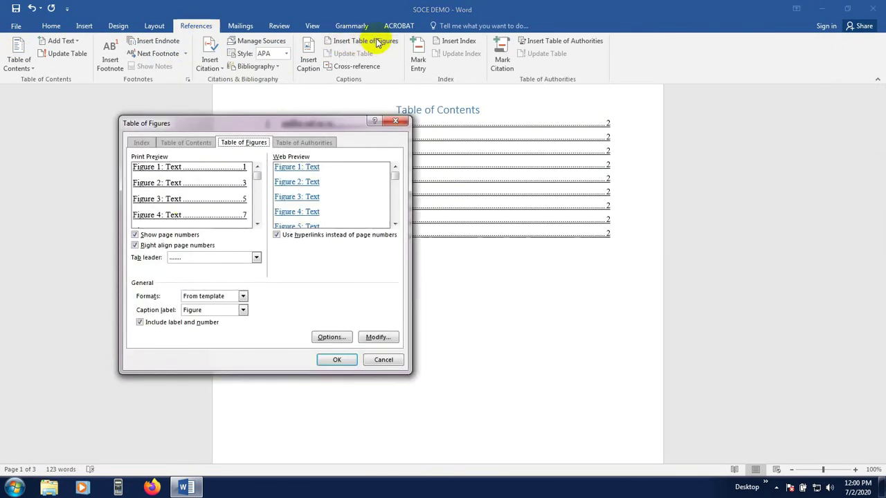
pyautogui.moveTo(220, 123); pyautogui.dragTo(618, 132)
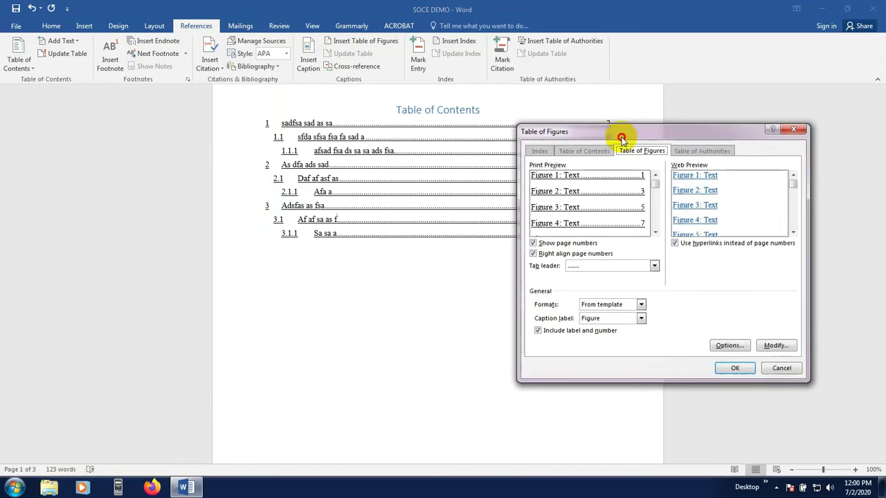
pyautogui.click(653, 266)
pyautogui.click(643, 285)
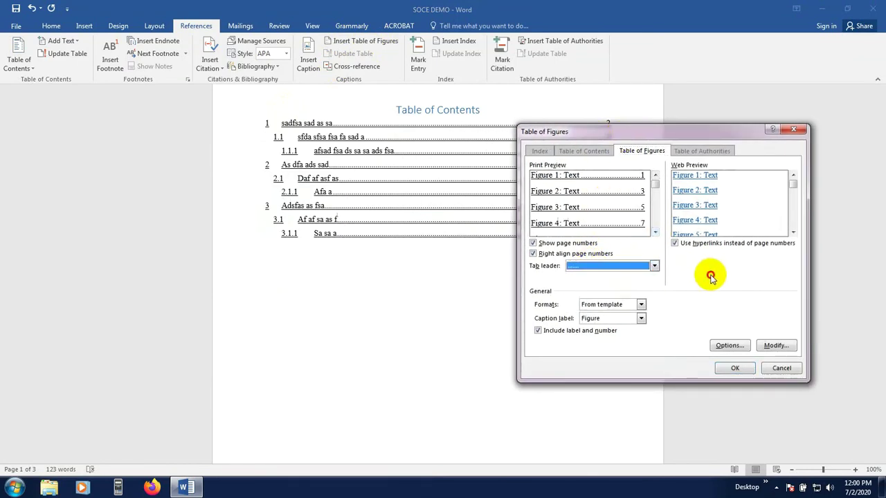
pyautogui.click(653, 267)
pyautogui.click(590, 277)
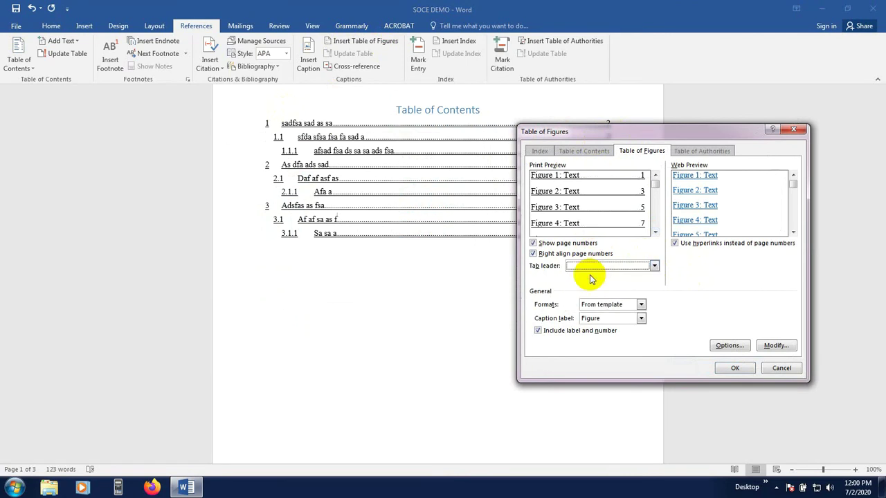
pyautogui.click(654, 267)
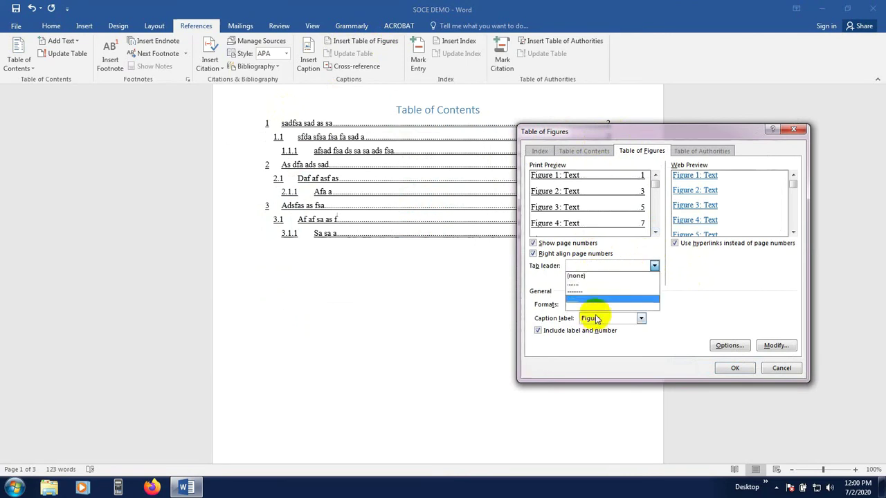
pyautogui.click(714, 308)
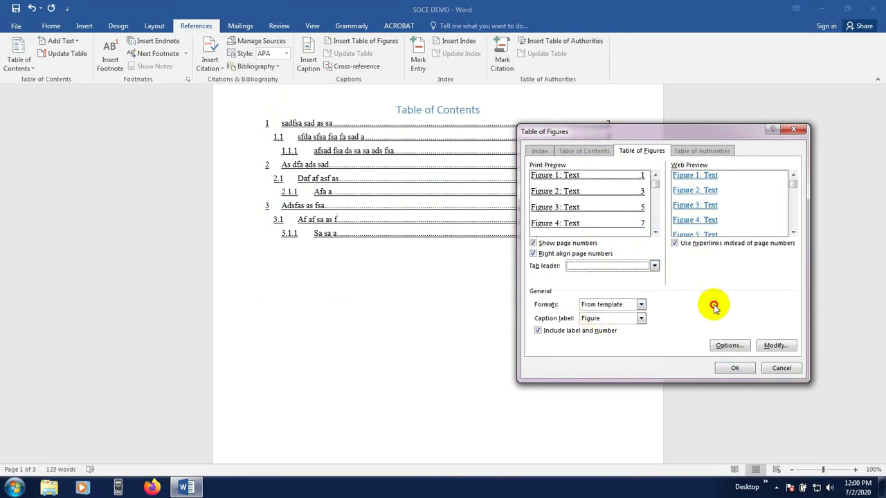
# Keep right-aligned page numbers with label and number, then insert the table of figures
pyautogui.click(532, 253)
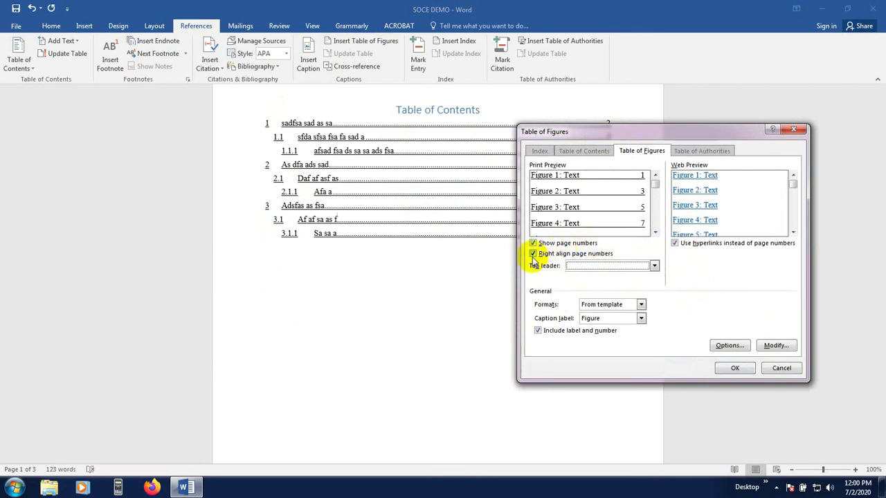
pyautogui.click(539, 331)
pyautogui.click(538, 331)
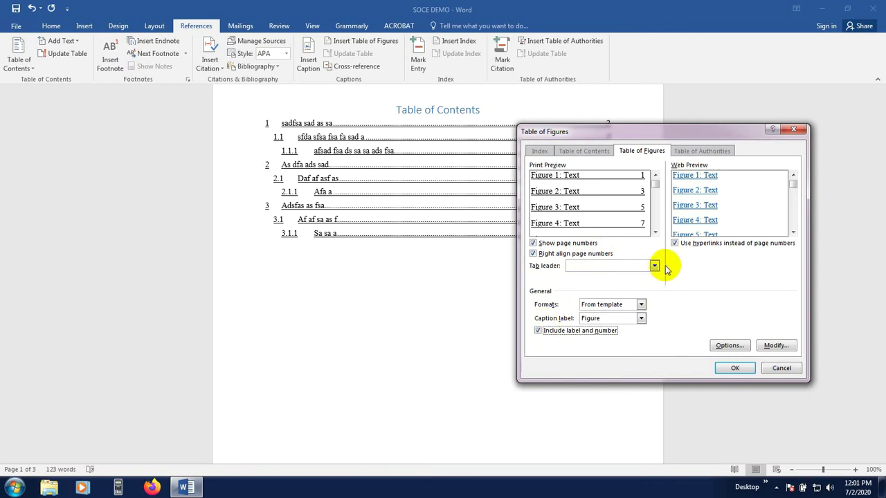
pyautogui.click(775, 345)
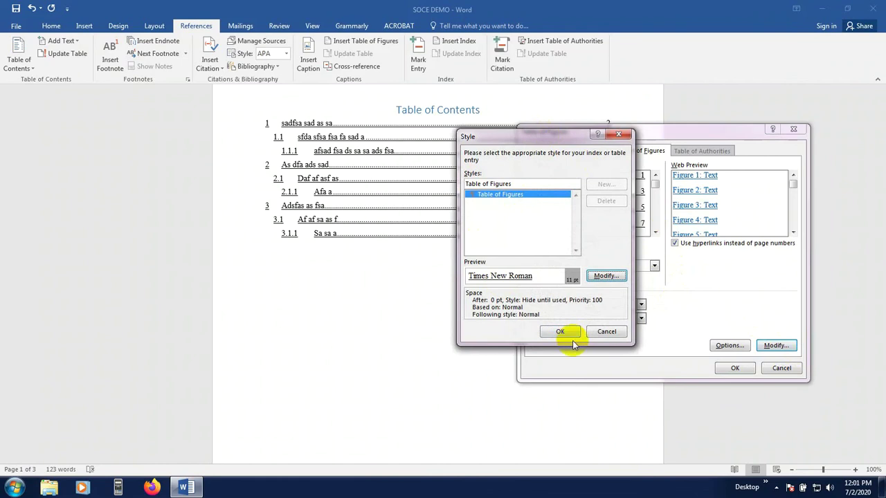
pyautogui.click(605, 332)
pyautogui.click(729, 346)
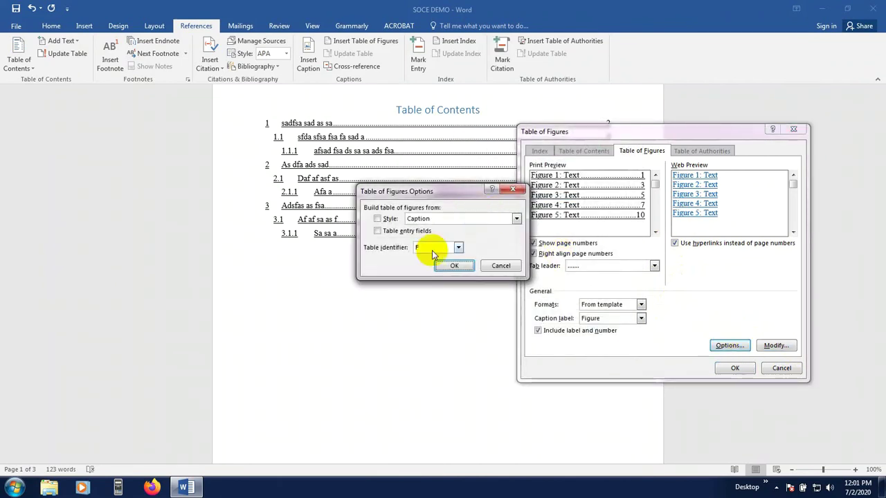
pyautogui.click(499, 265)
pyautogui.click(735, 368)
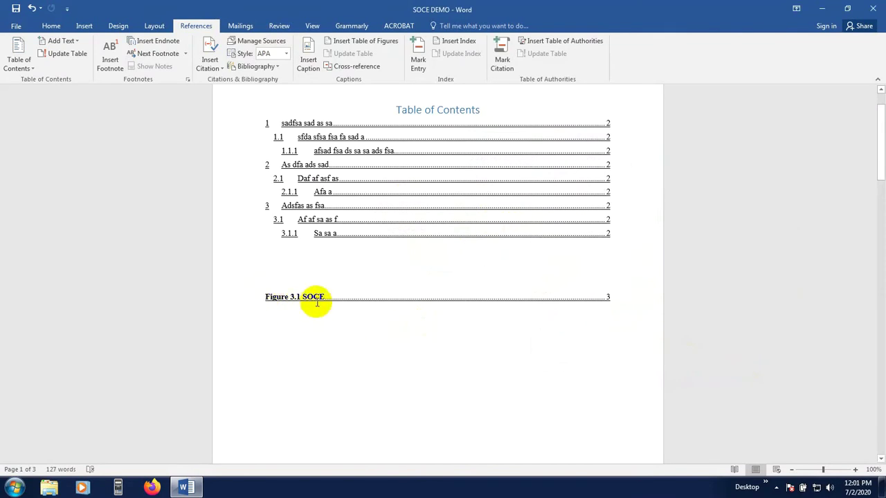
# Select and inspect the Figure 3.1 SOCE entry in the new table of figures
pyautogui.click(633, 298)
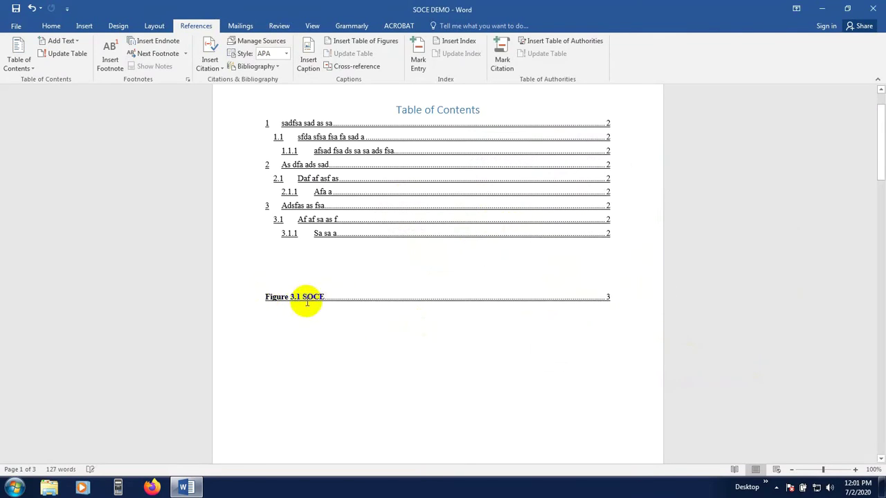
pyautogui.click(546, 297)
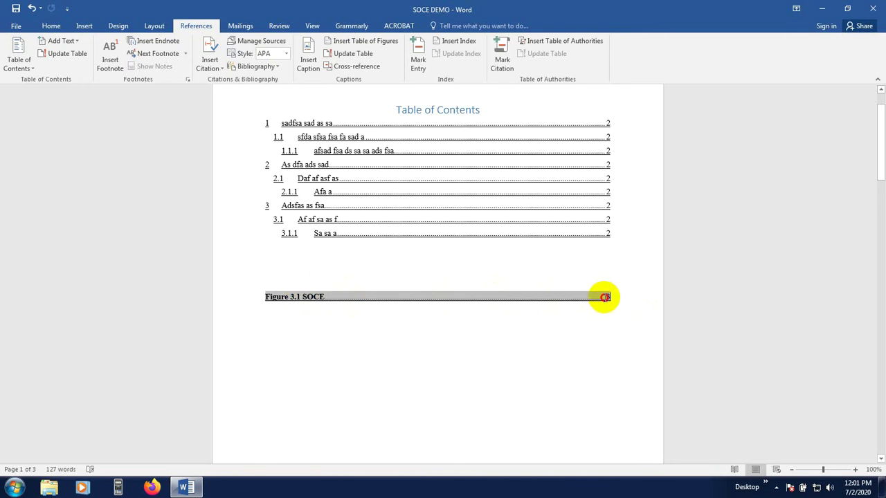
pyautogui.tripleClick(602, 298)
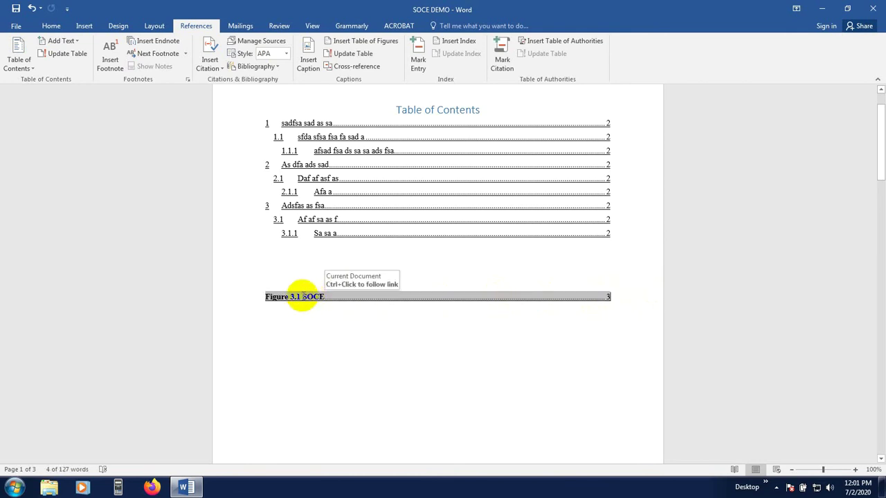
pyautogui.click(302, 343)
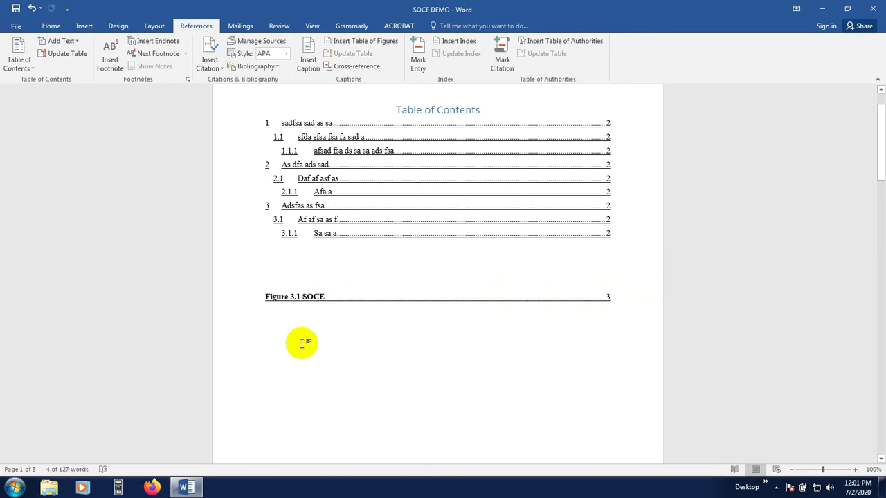
pyautogui.scroll(1, 323, 337)
pyautogui.scroll(-5, 346, 326)
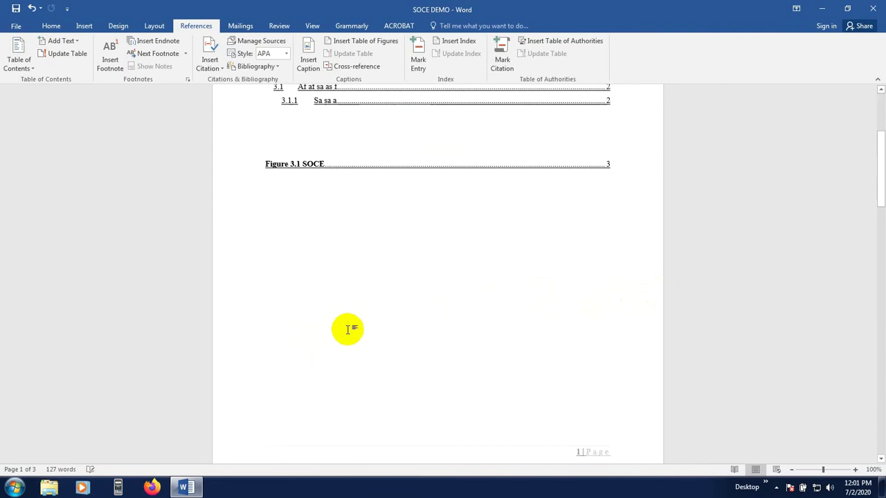
pyautogui.scroll(7, 353, 314)
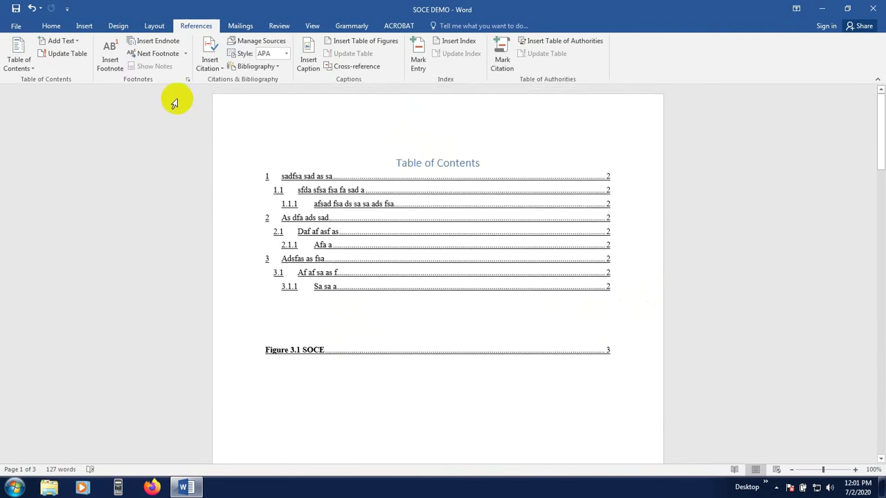
pyautogui.click(317, 342)
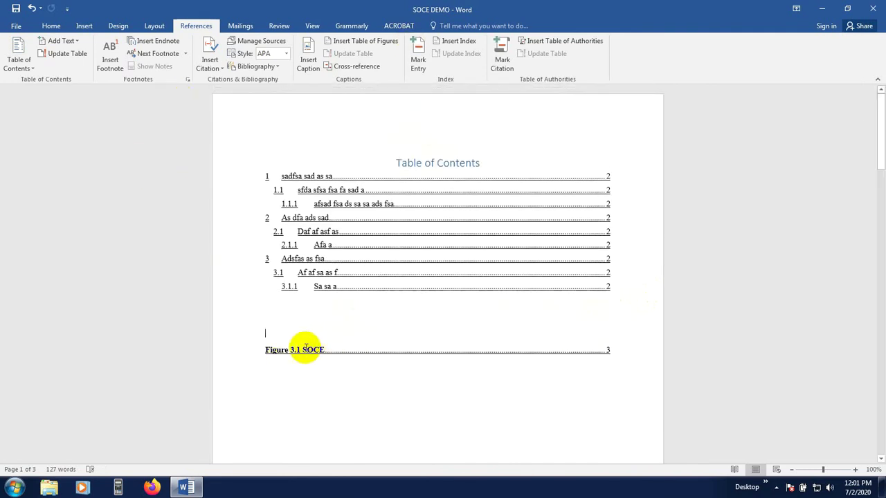
pyautogui.click(302, 350)
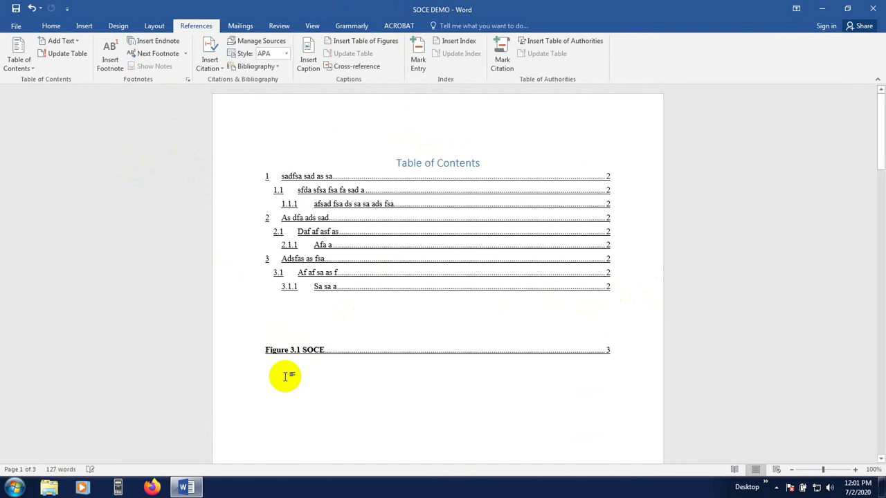
# Go to page 3 and place the cursor below the desert picture's Figure 3.1 caption
pyautogui.scroll(-20, 287, 373)
pyautogui.scroll(-5, 310, 370)
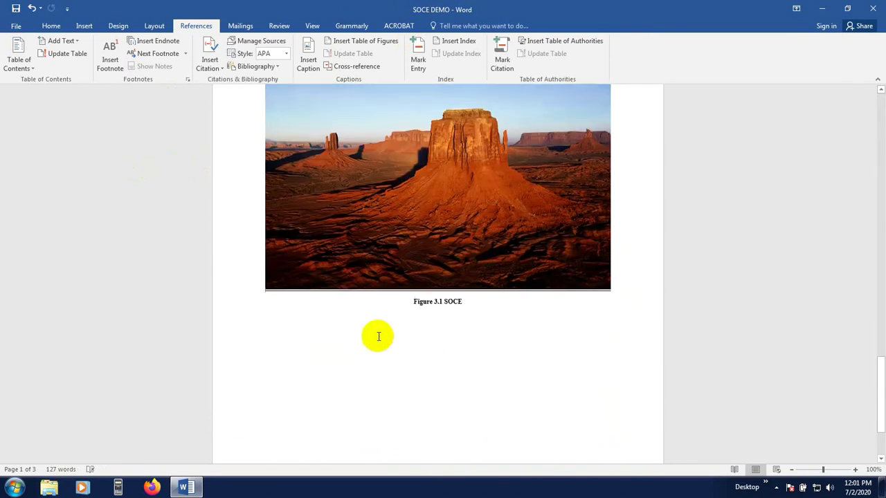
pyautogui.click(366, 283)
pyautogui.click(267, 346)
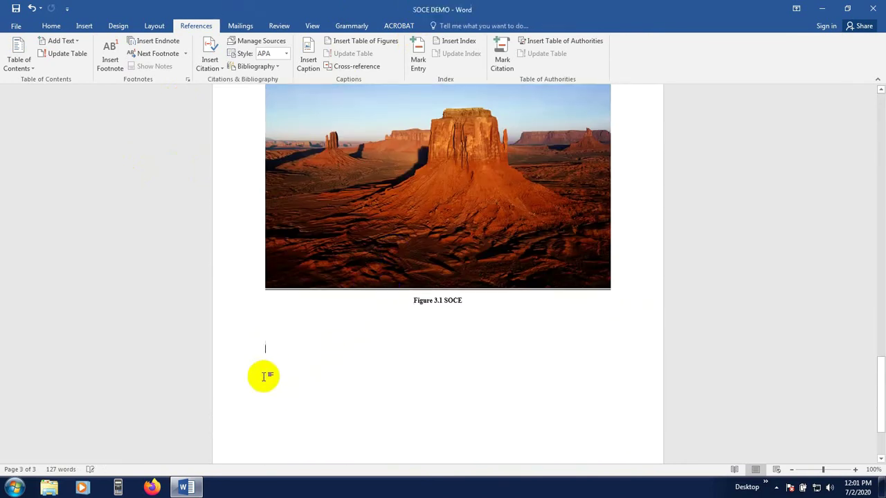
pyautogui.scroll(-1, 265, 366)
# Insert the Tulips sample picture below the desert image
pyautogui.click(84, 26)
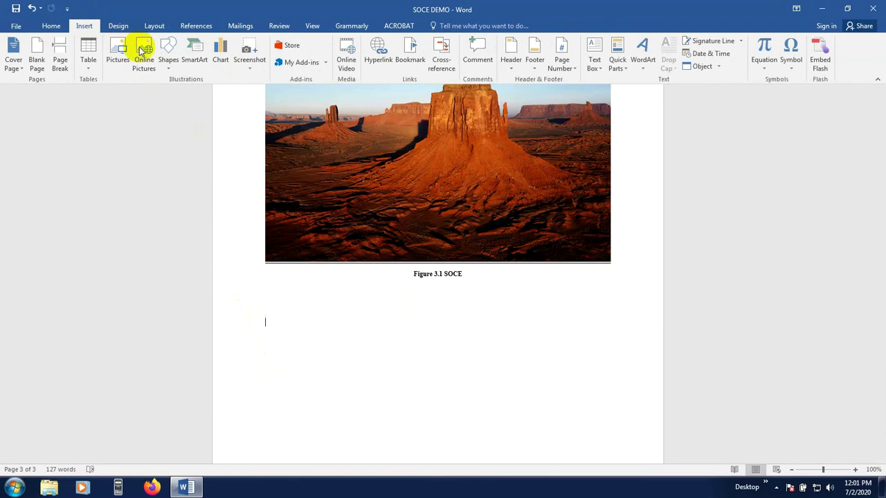
pyautogui.click(114, 54)
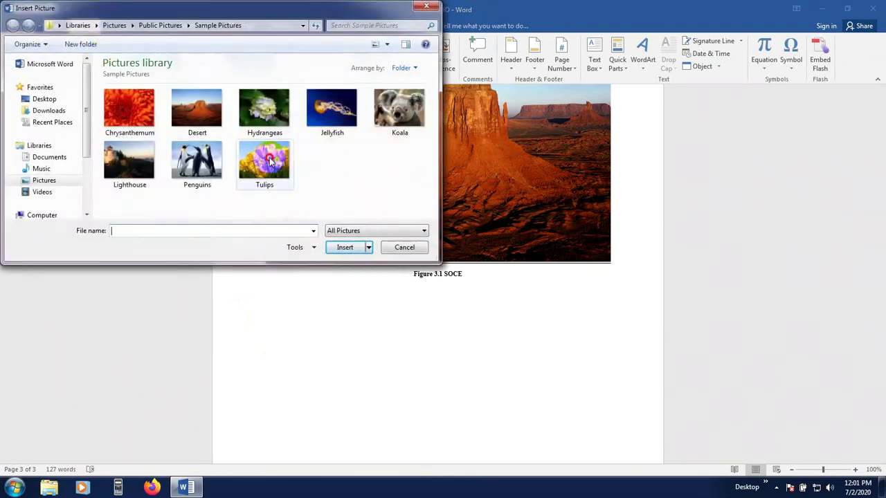
pyautogui.click(265, 161)
pyautogui.click(343, 247)
pyautogui.scroll(-1, 398, 313)
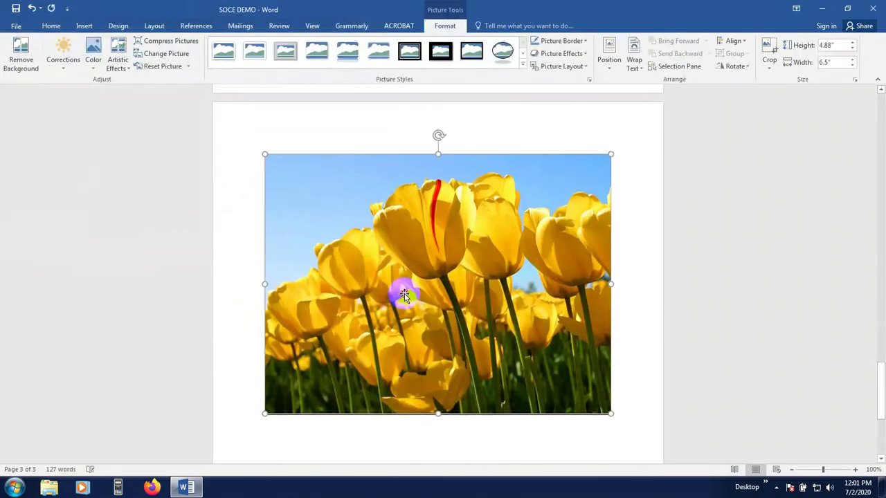
pyautogui.scroll(-5, 393, 276)
# Caption the Tulips picture 'Figure 3.2 asdf as fdsa a', bold and centred
pyautogui.rightClick(391, 174)
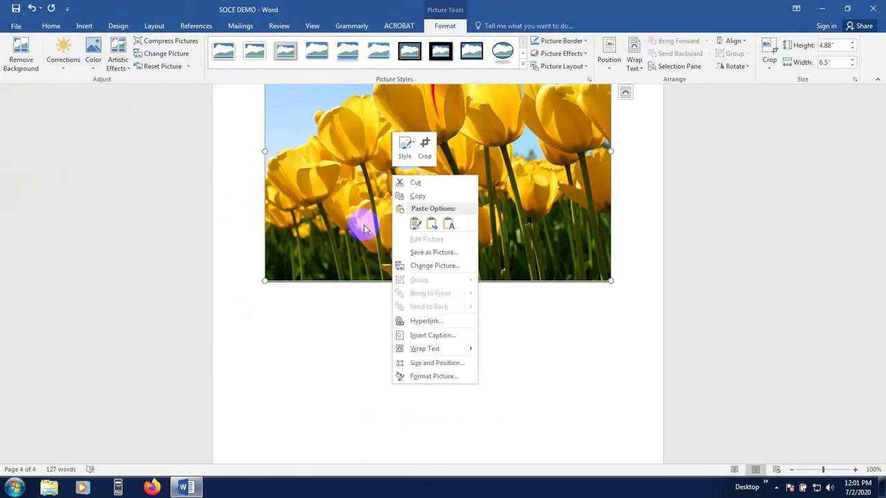
pyautogui.click(433, 337)
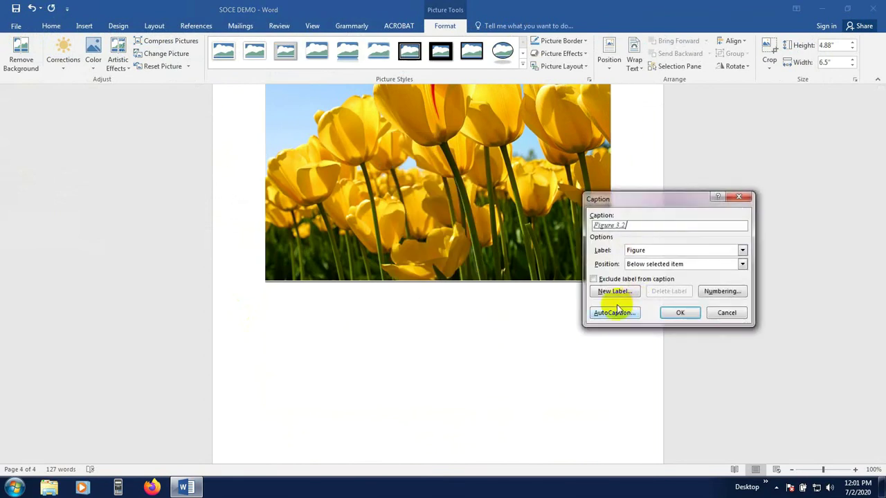
pyautogui.click(676, 314)
pyautogui.click(292, 293)
pyautogui.write('a')
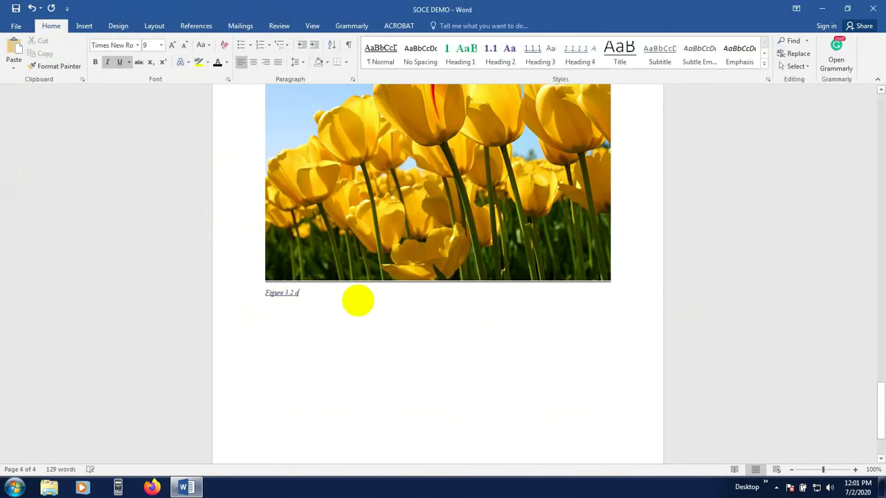
pyautogui.write('sdf as fdsa a')
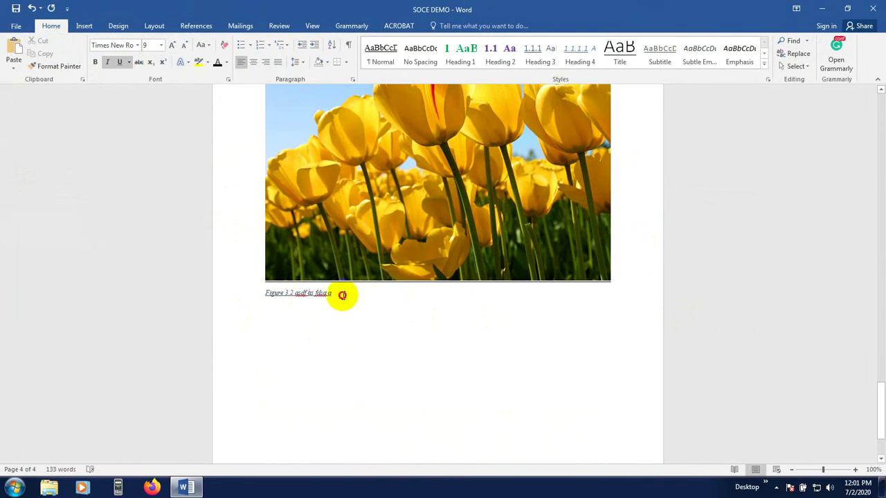
pyautogui.moveTo(340, 294); pyautogui.dragTo(240, 303)
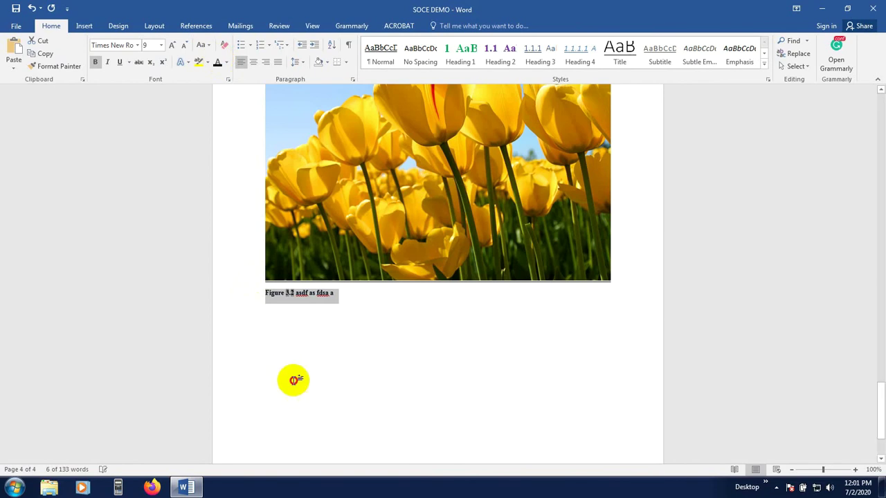
pyautogui.click(303, 325)
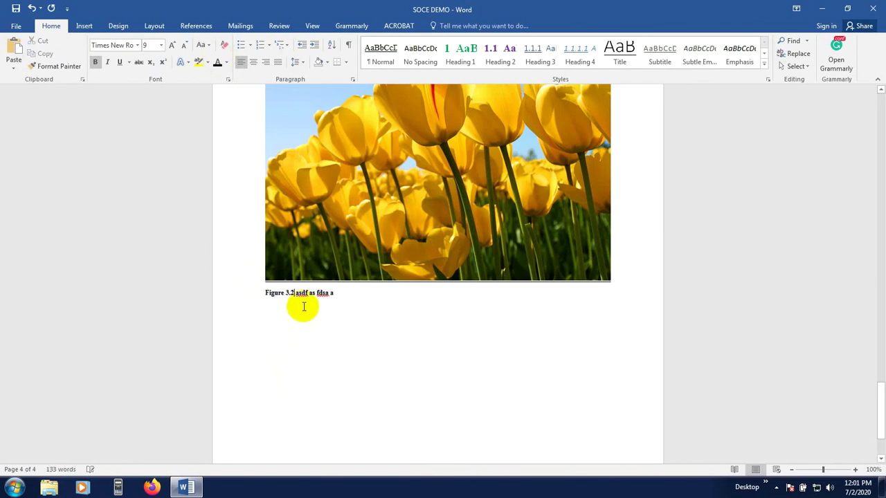
pyautogui.click(253, 62)
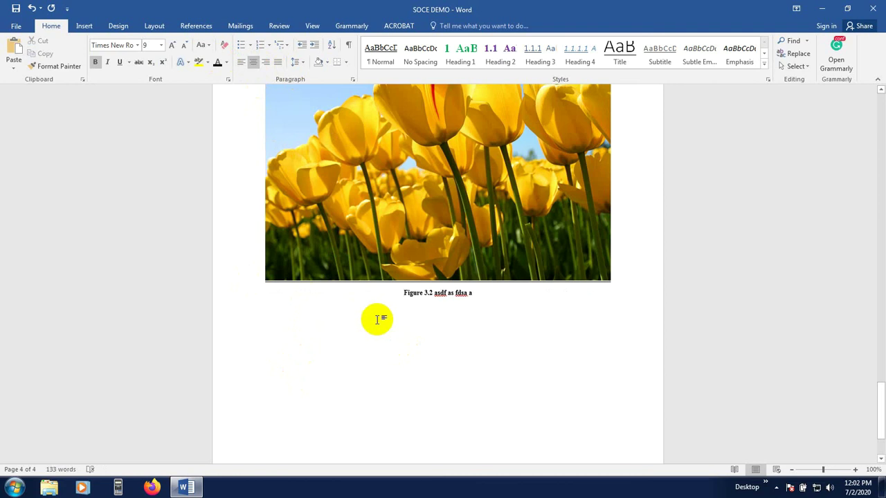
pyautogui.scroll(15, 381, 322)
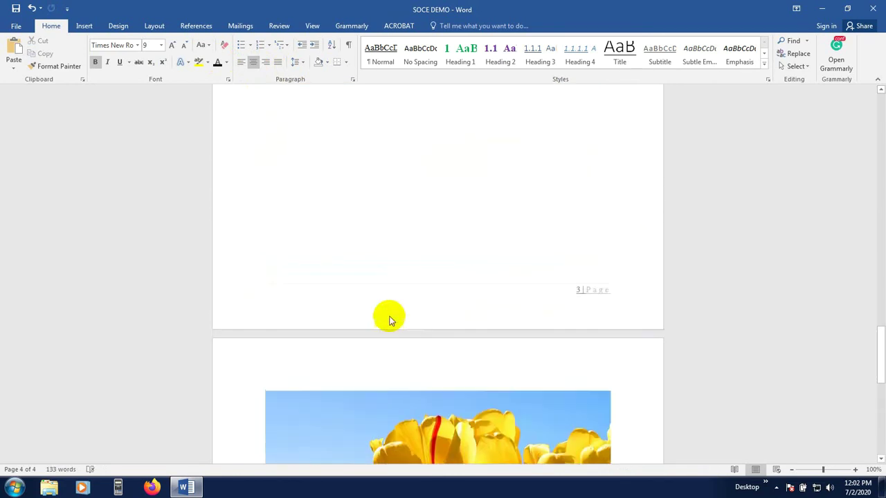
pyautogui.scroll(-15, 388, 317)
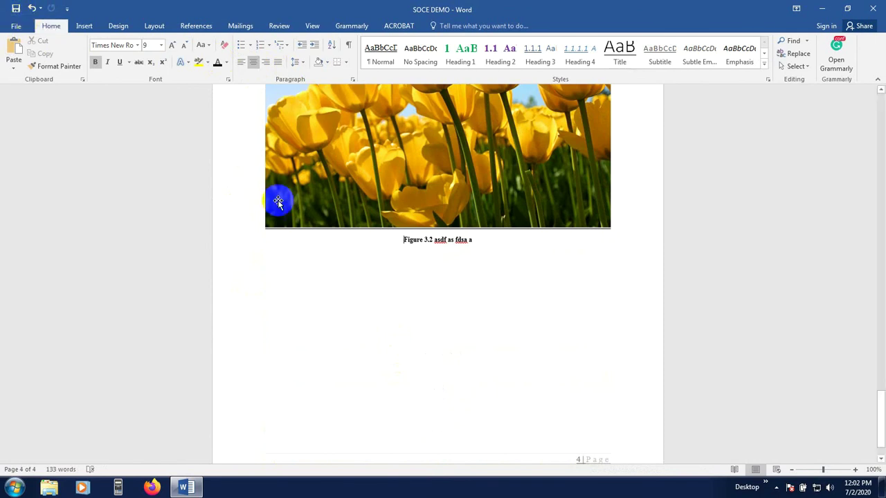
# Scroll back up to the table of figures on page 1
pyautogui.scroll(13, 263, 283)
pyautogui.scroll(15, 266, 283)
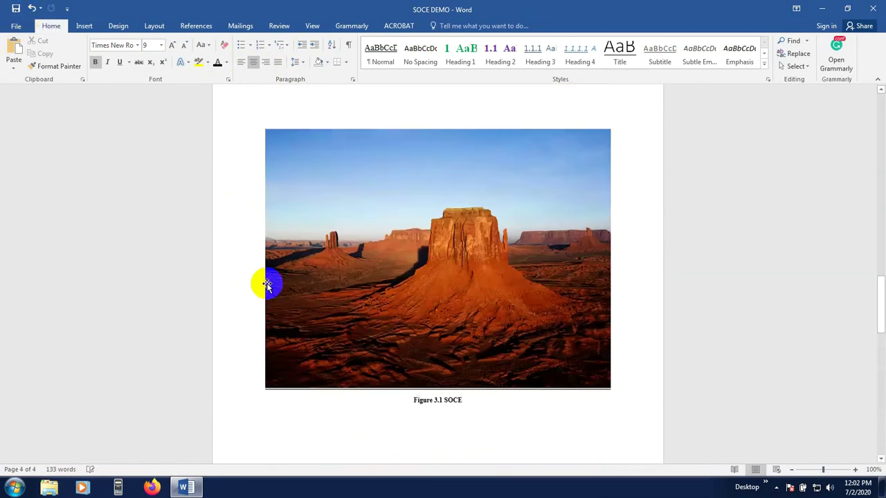
pyautogui.scroll(10, 420, 232)
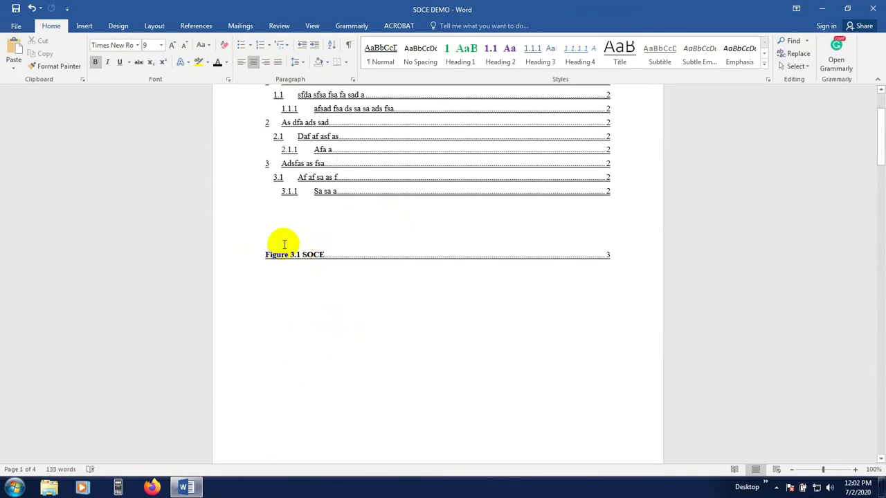
# Update the entire table of figures so Figure 3.2 on page 4 is listed
pyautogui.click(290, 255)
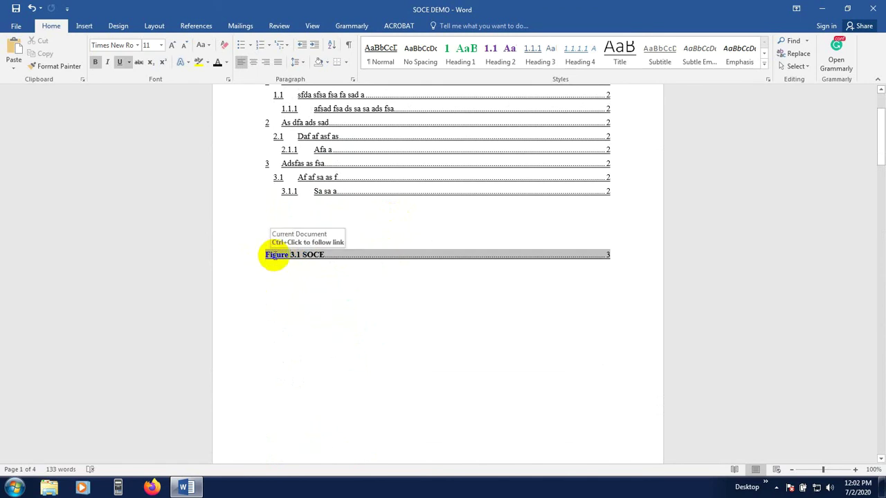
pyautogui.click(197, 28)
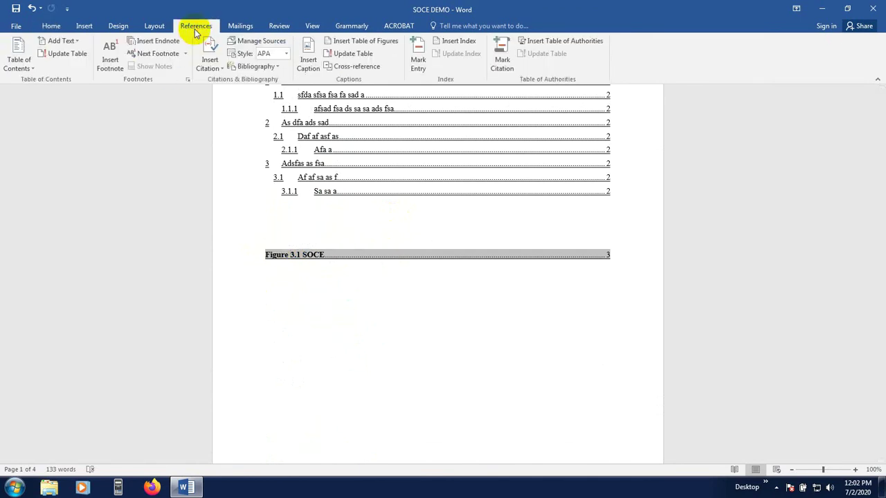
pyautogui.click(343, 53)
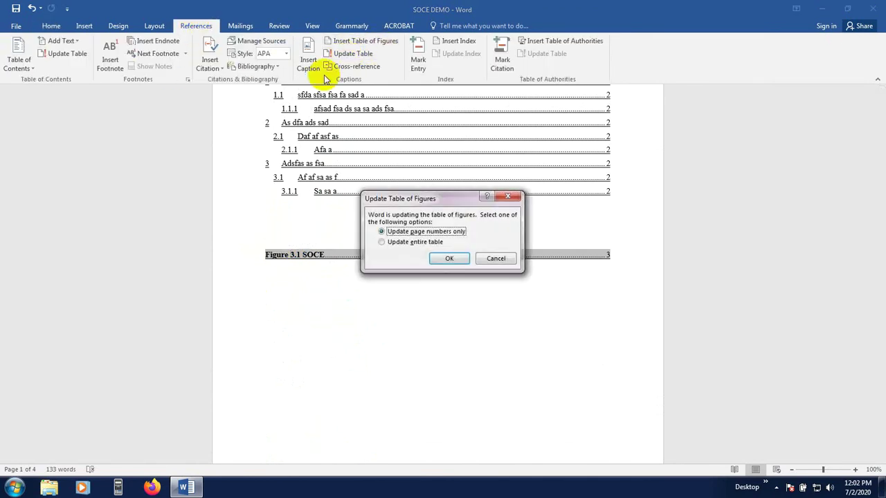
pyautogui.click(407, 243)
pyautogui.click(448, 258)
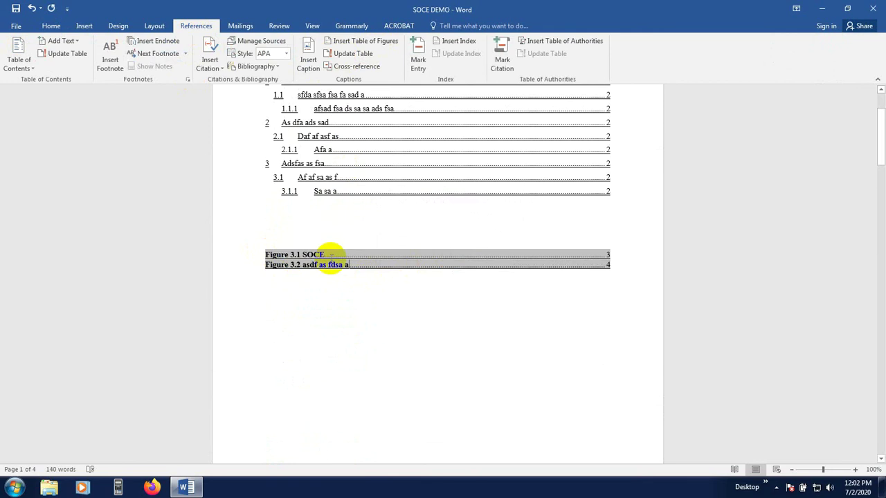
pyautogui.click(597, 291)
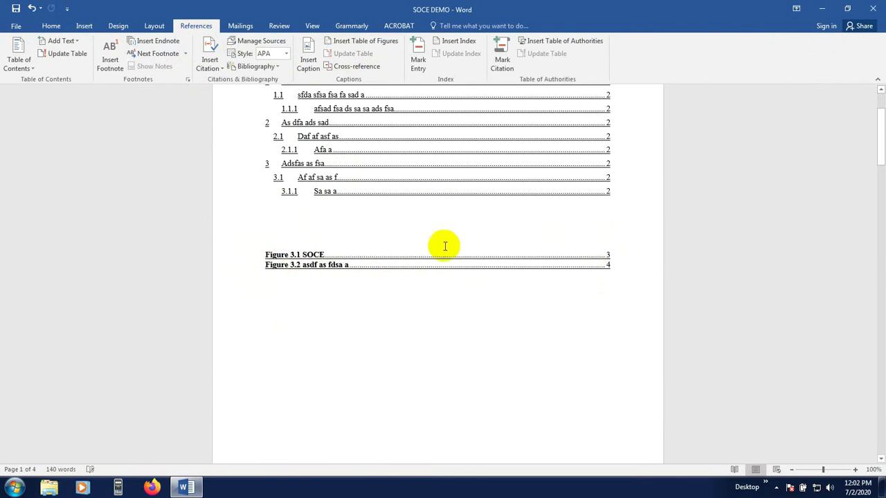
# Switch to the Home tab and try selecting text in the table of figures
pyautogui.click(396, 270)
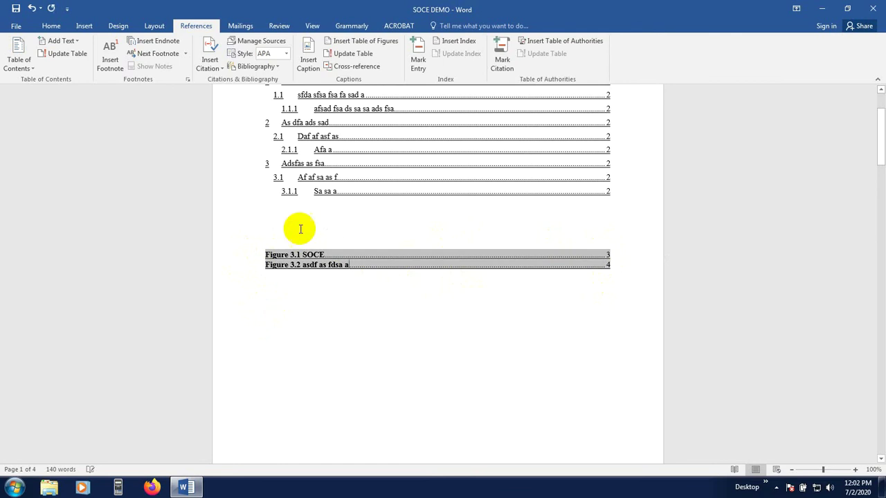
pyautogui.click(51, 25)
pyautogui.keyDown('shift'); pyautogui.click(319, 265); pyautogui.keyUp('shift')
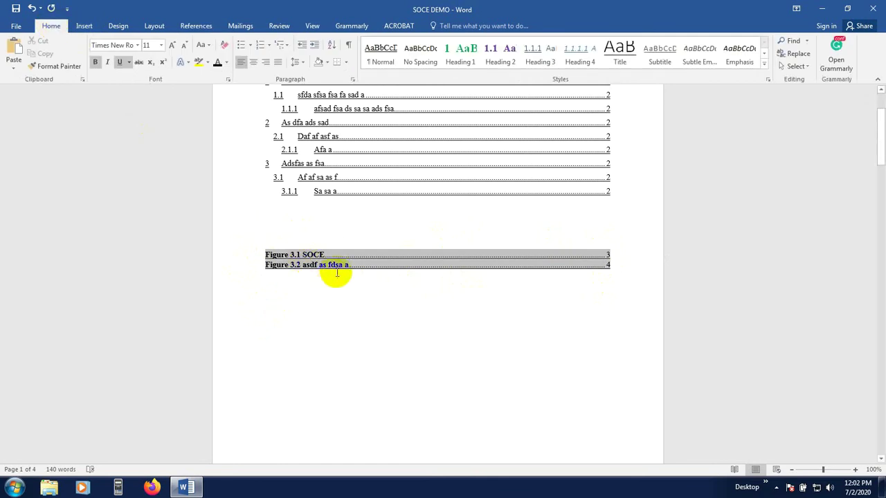
pyautogui.click(355, 267)
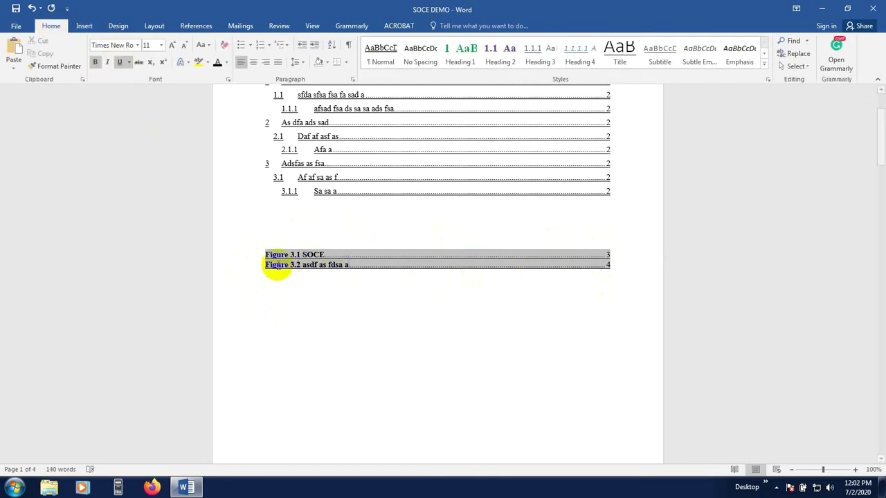
pyautogui.click(332, 273)
pyautogui.click(601, 263)
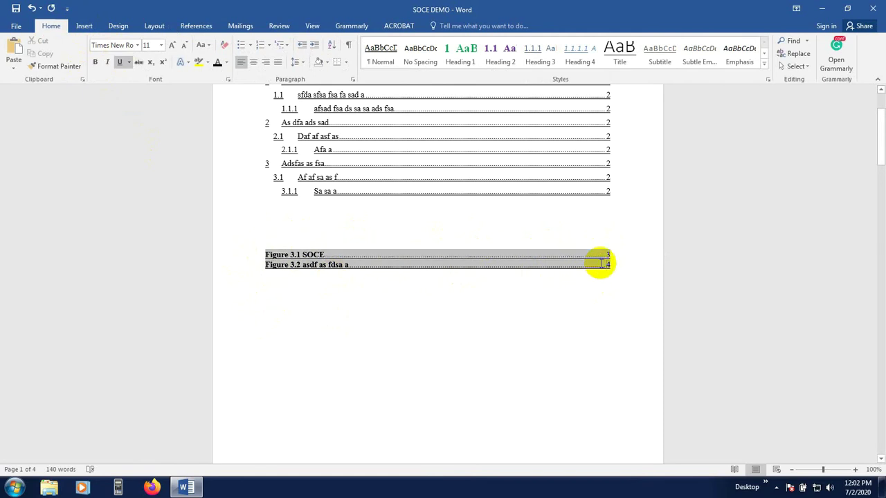
pyautogui.hotkey('ctrl', 'a')
pyautogui.click(329, 265)
# Select the whole document with Ctrl+A and turn off underlining
pyautogui.click(270, 257)
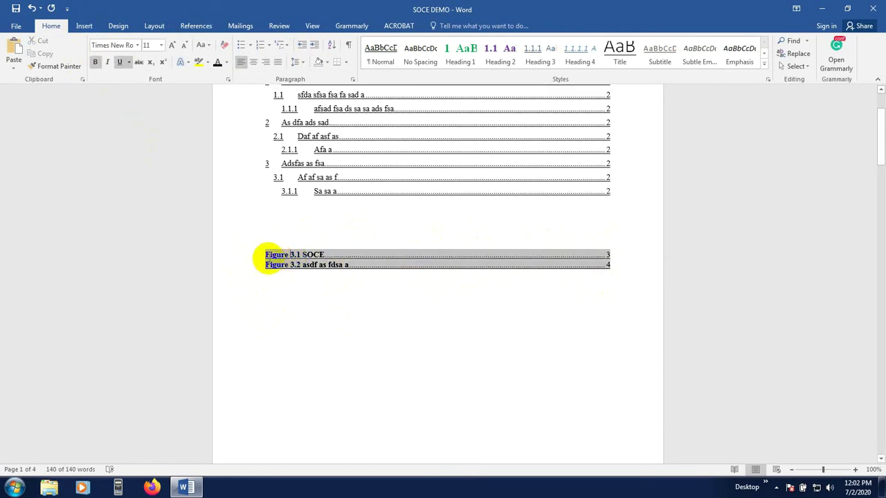
pyautogui.hotkey('ctrl', 'a')
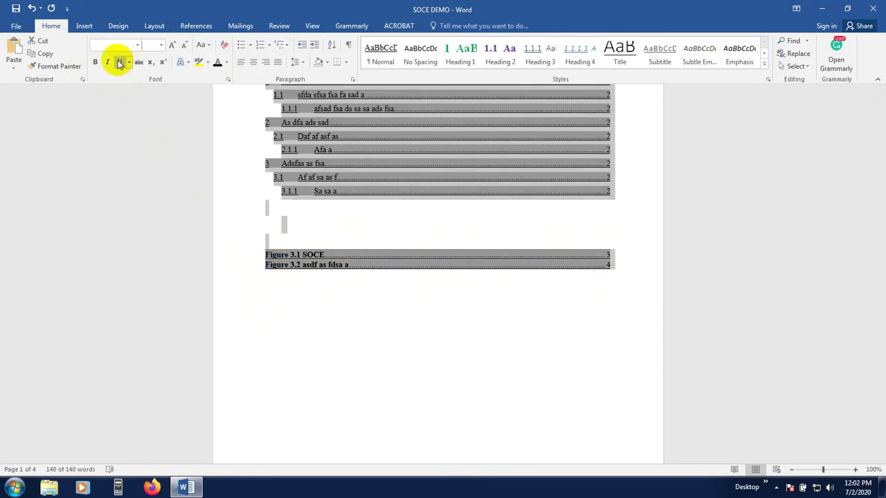
pyautogui.click(119, 63)
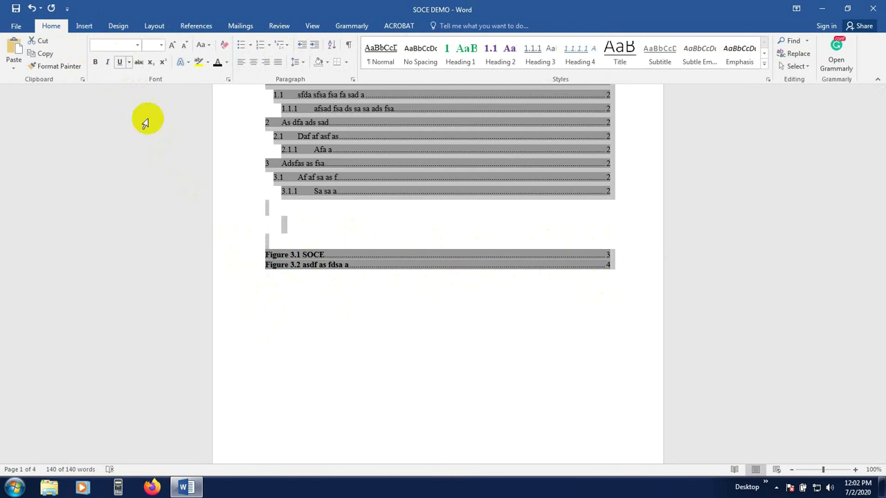
pyautogui.click(346, 409)
pyautogui.scroll(2, 366, 239)
pyautogui.scroll(1, 367, 261)
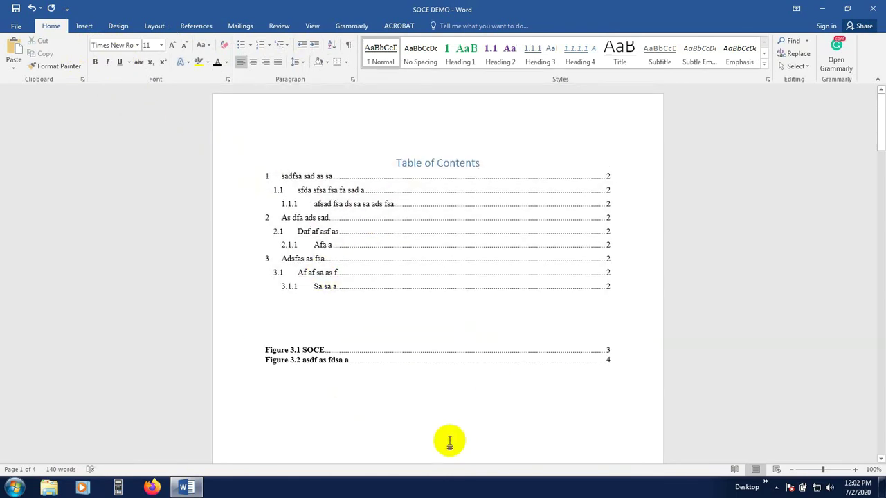
# Type 'Table of Figure' above the figure list, centre it, grow it to 20 pt and bold it
pyautogui.scroll(-2, 500, 397)
pyautogui.scroll(2, 498, 391)
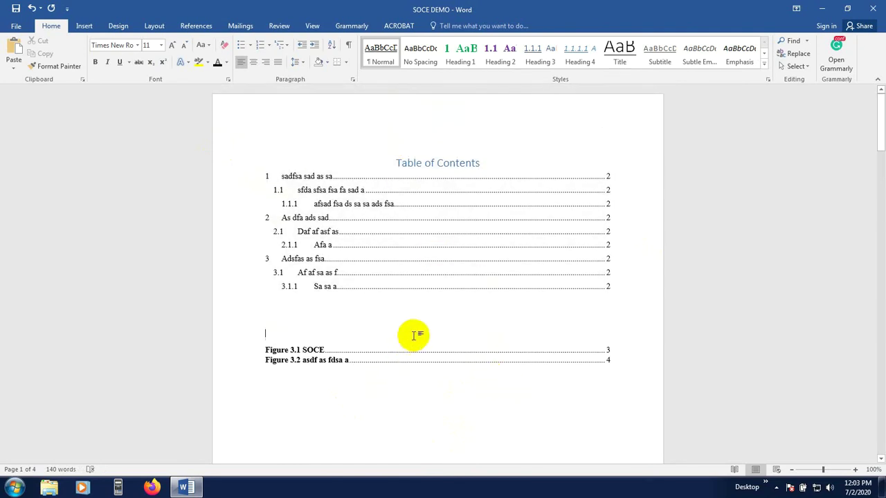
pyautogui.write('b')
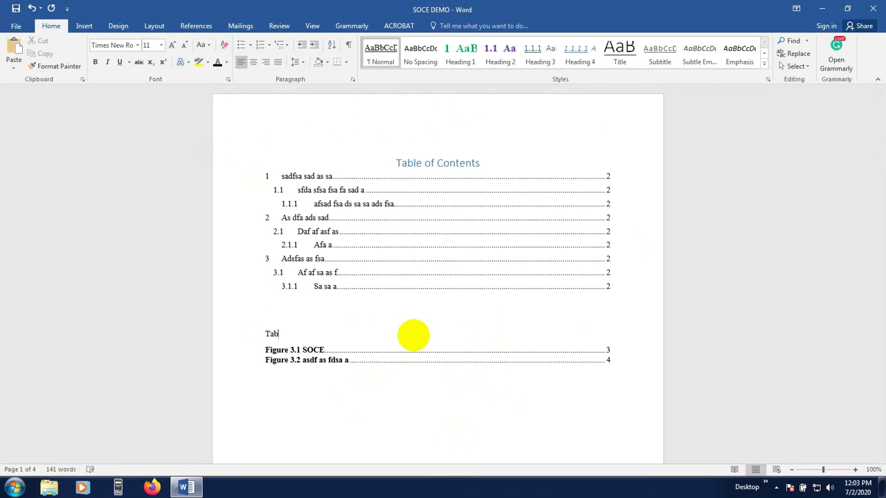
pyautogui.write('le of Figure')
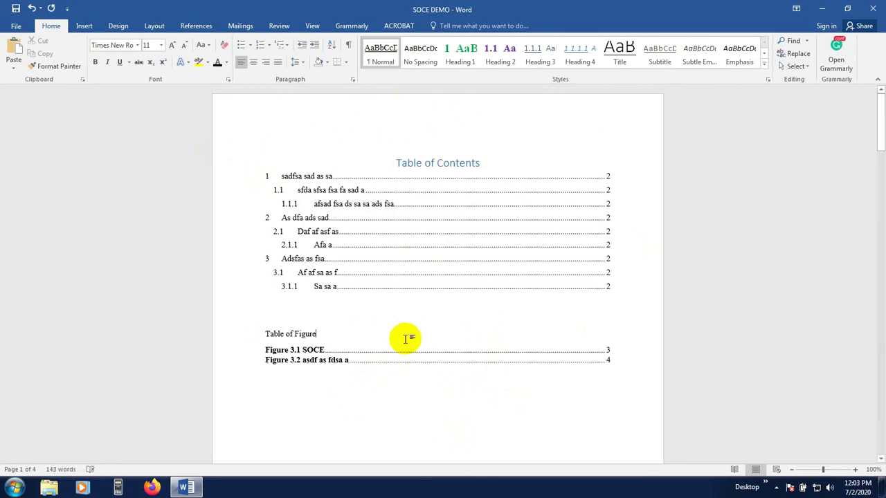
pyautogui.click(310, 335)
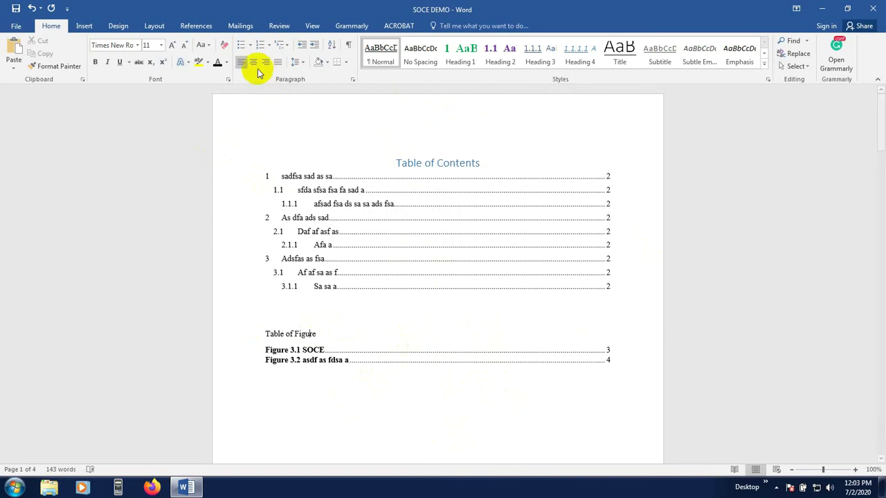
pyautogui.click(254, 63)
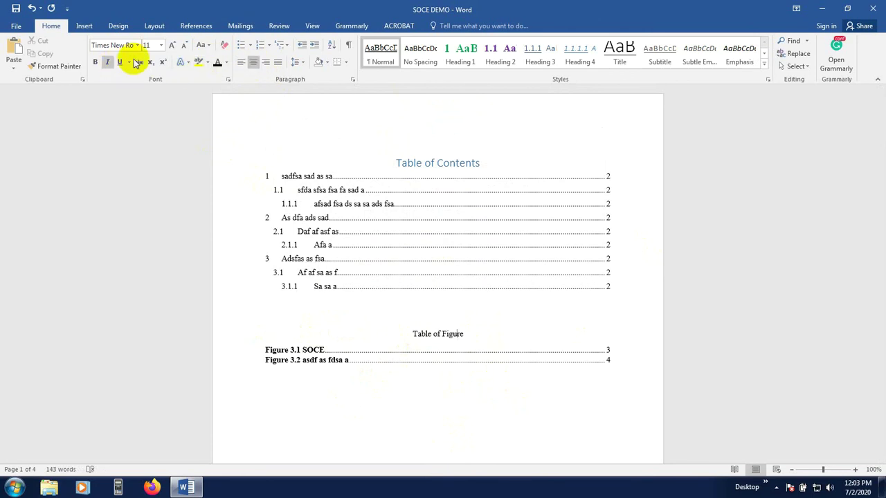
pyautogui.moveTo(452, 334); pyautogui.dragTo(374, 335)
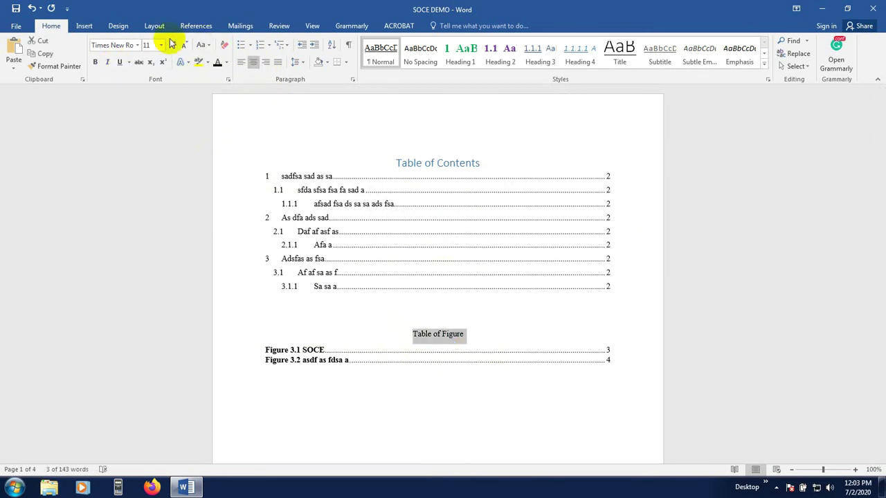
pyautogui.click(171, 46)
pyautogui.click(171, 46)
pyautogui.click(171, 46)
pyautogui.click(171, 46)
pyautogui.click(171, 46)
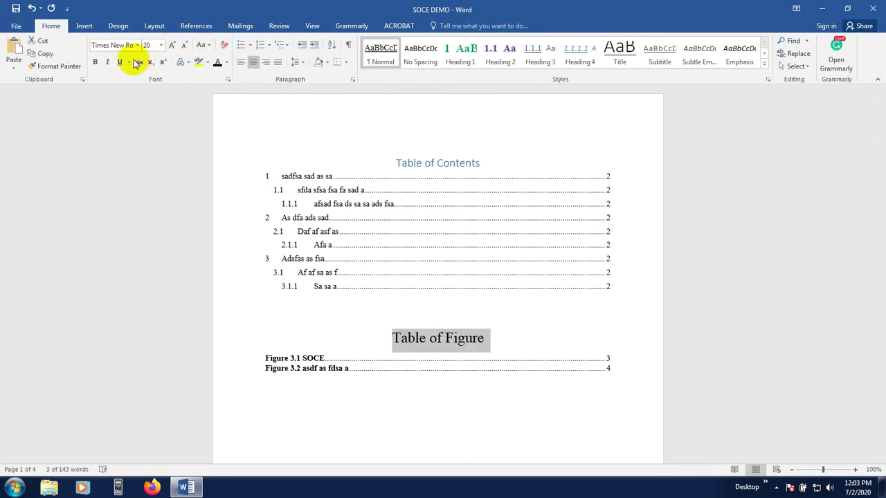
pyautogui.click(96, 63)
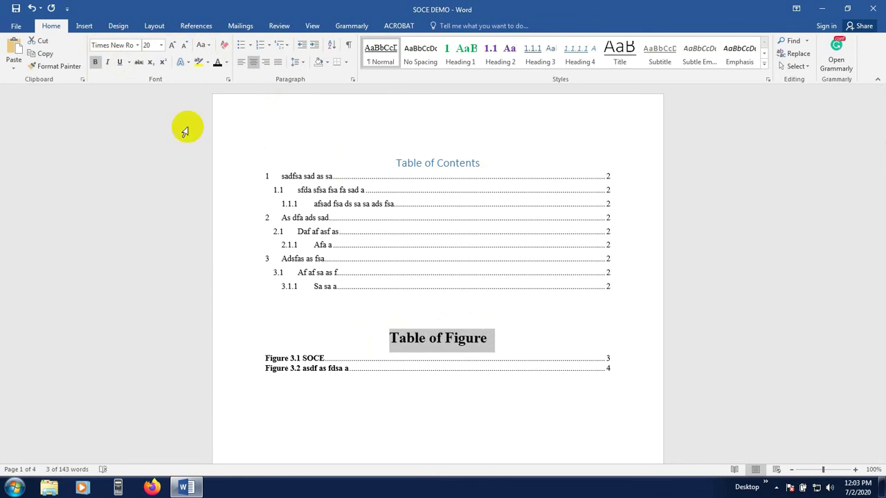
pyautogui.click(483, 438)
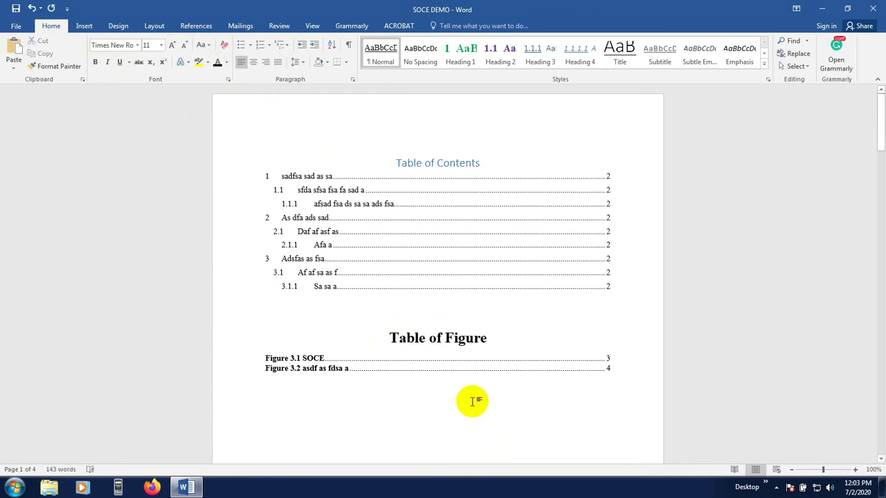
# Shrink the 'Table of Figure' heading from 20 to 14 pt, keeping it bold and centred
pyautogui.scroll(-5, 695, 336)
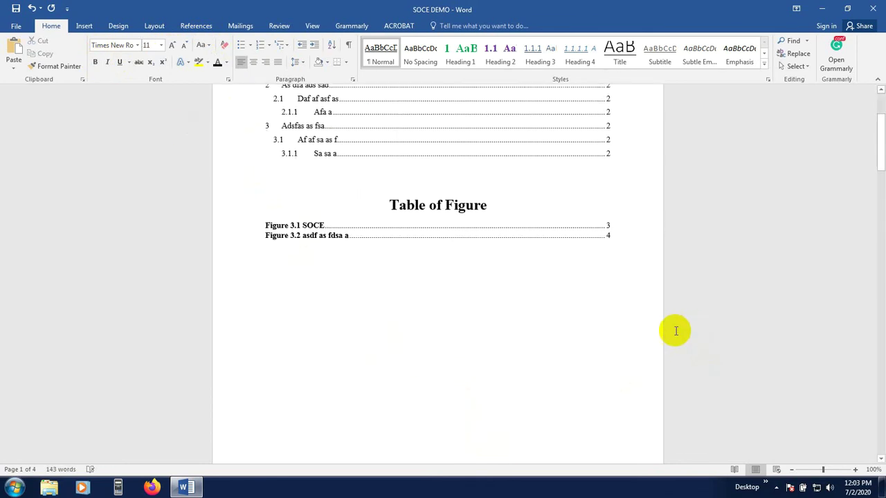
pyautogui.scroll(-2, 453, 336)
pyautogui.scroll(5, 455, 338)
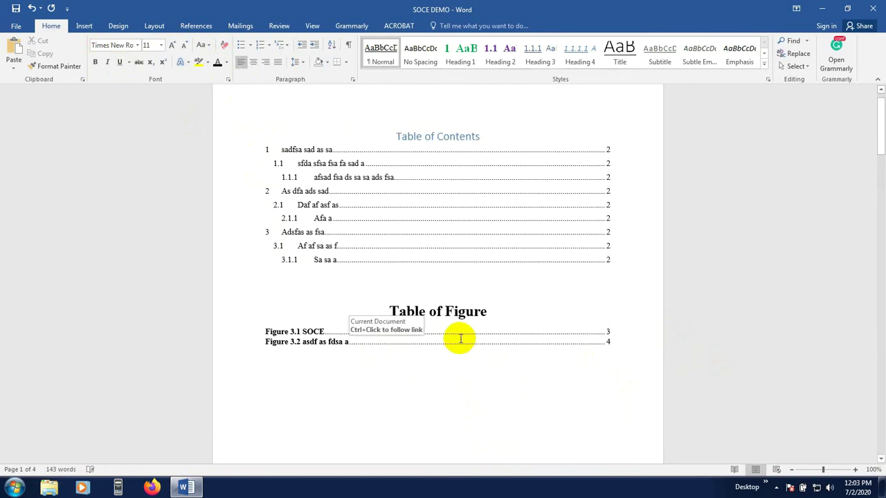
pyautogui.scroll(1, 453, 335)
pyautogui.click(444, 338)
pyautogui.moveTo(499, 338); pyautogui.dragTo(355, 339)
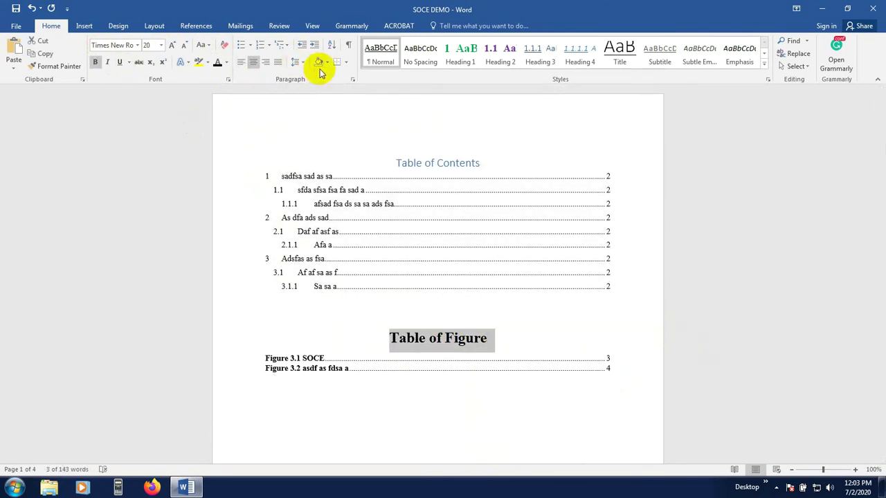
pyautogui.click(185, 45)
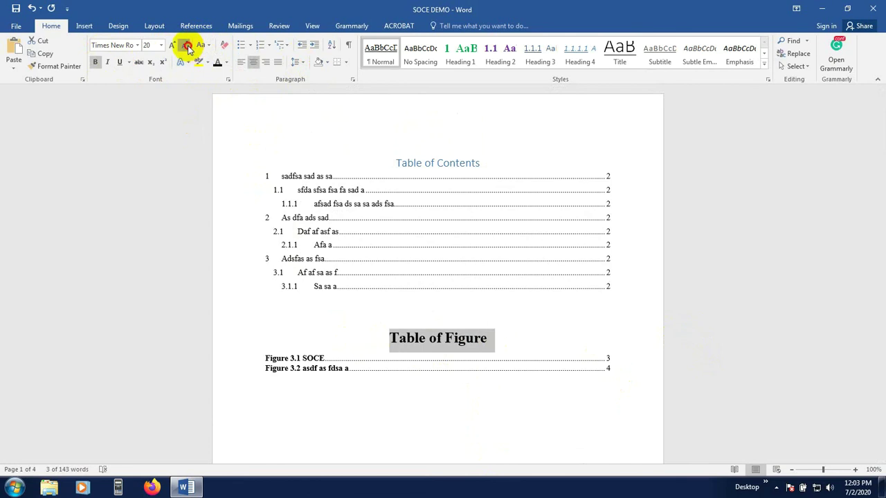
pyautogui.click(184, 45)
pyautogui.click(184, 45)
pyautogui.click(723, 308)
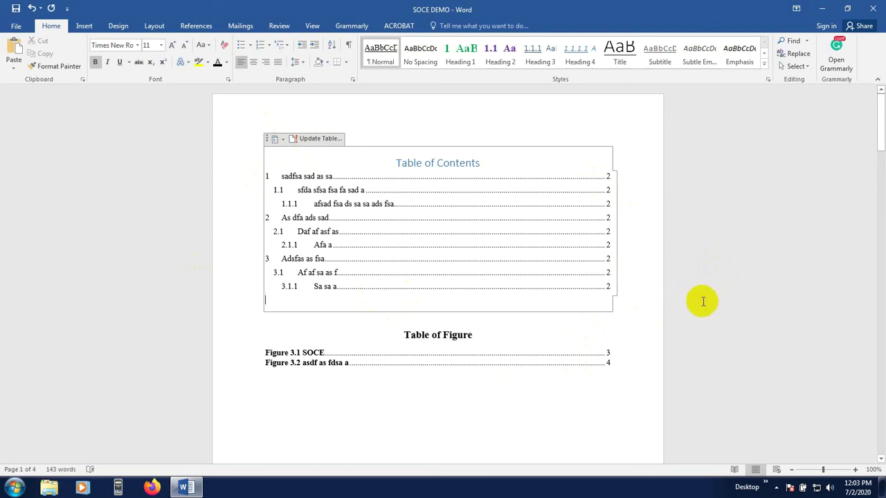
pyautogui.scroll(-3, 668, 326)
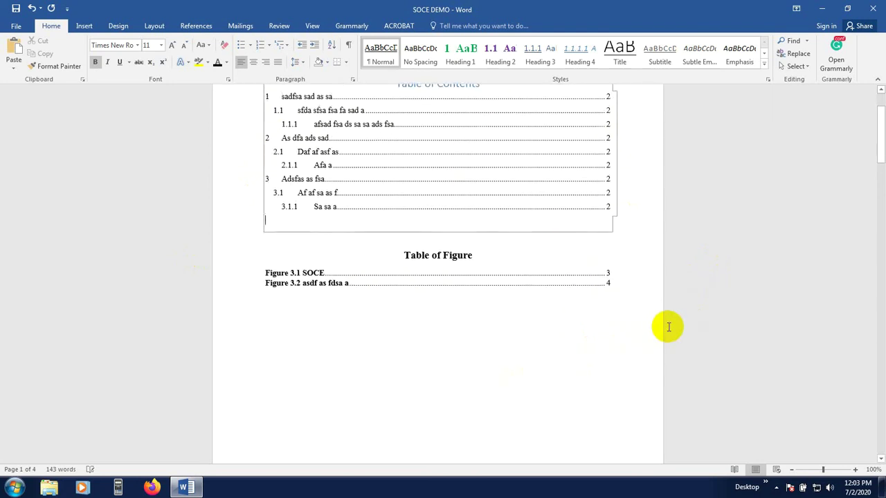
pyautogui.scroll(-9, 669, 327)
pyautogui.scroll(8, 658, 332)
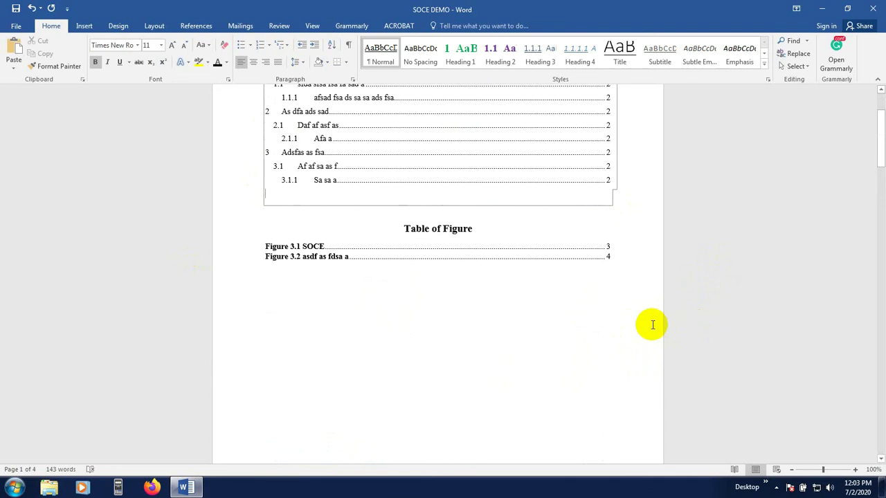
pyautogui.scroll(4, 651, 324)
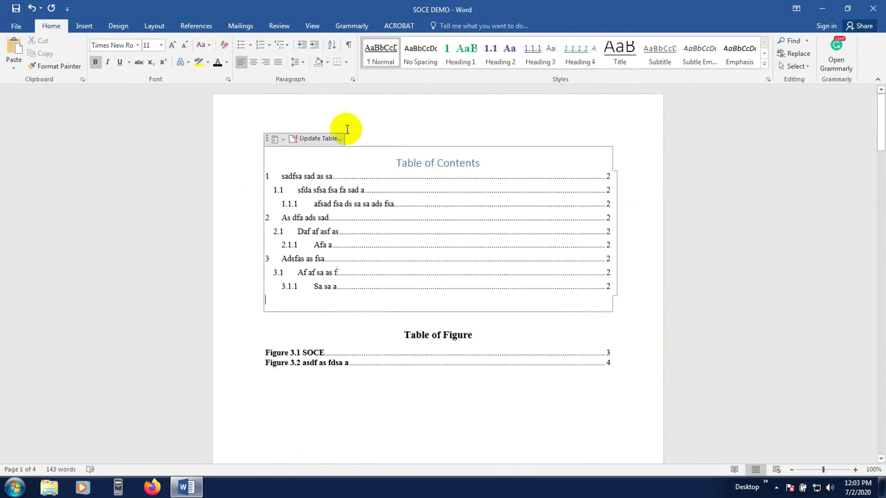
pyautogui.scroll(-7, 528, 277)
pyautogui.scroll(7, 456, 281)
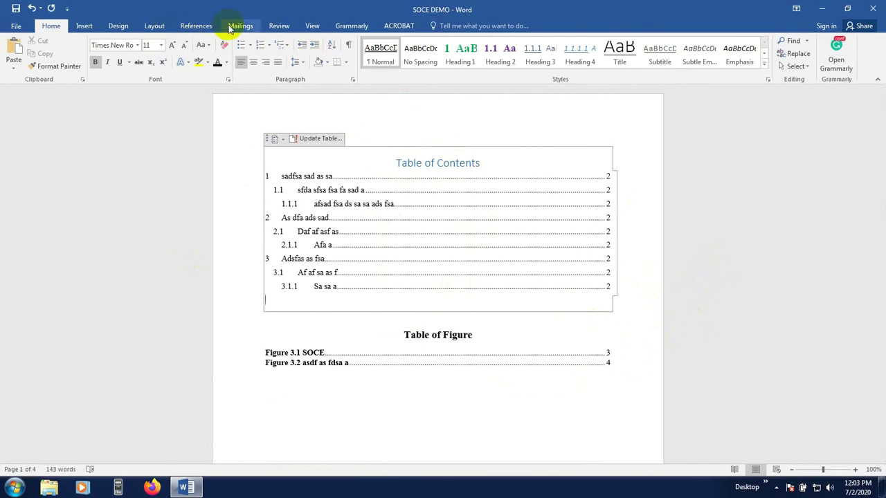
# Switch to the References tab and scroll through the numbered headings on page 2
pyautogui.click(186, 26)
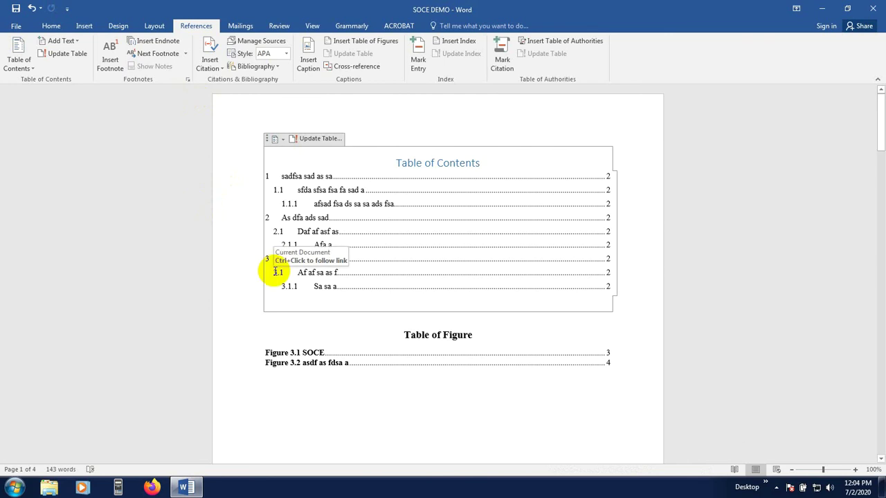
pyautogui.scroll(-3, 235, 290)
pyautogui.scroll(-15, 238, 297)
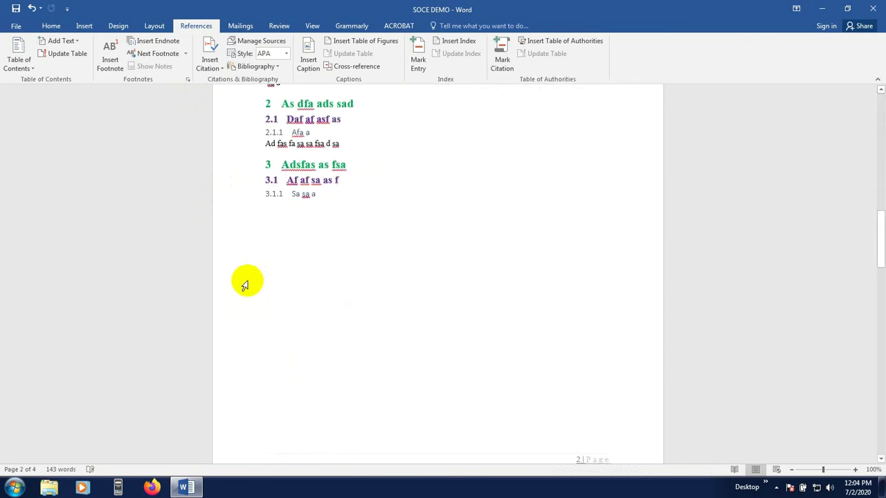
pyautogui.scroll(2, 417, 281)
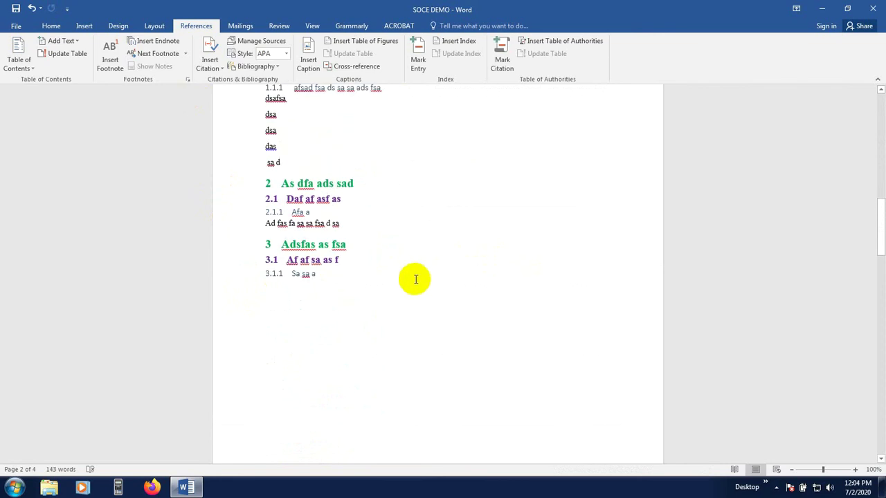
pyautogui.scroll(4, 378, 279)
pyautogui.scroll(1, 378, 279)
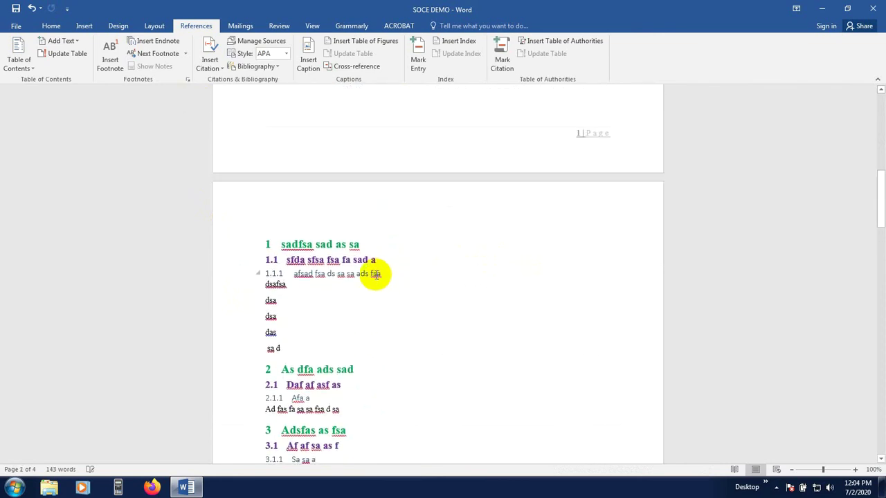